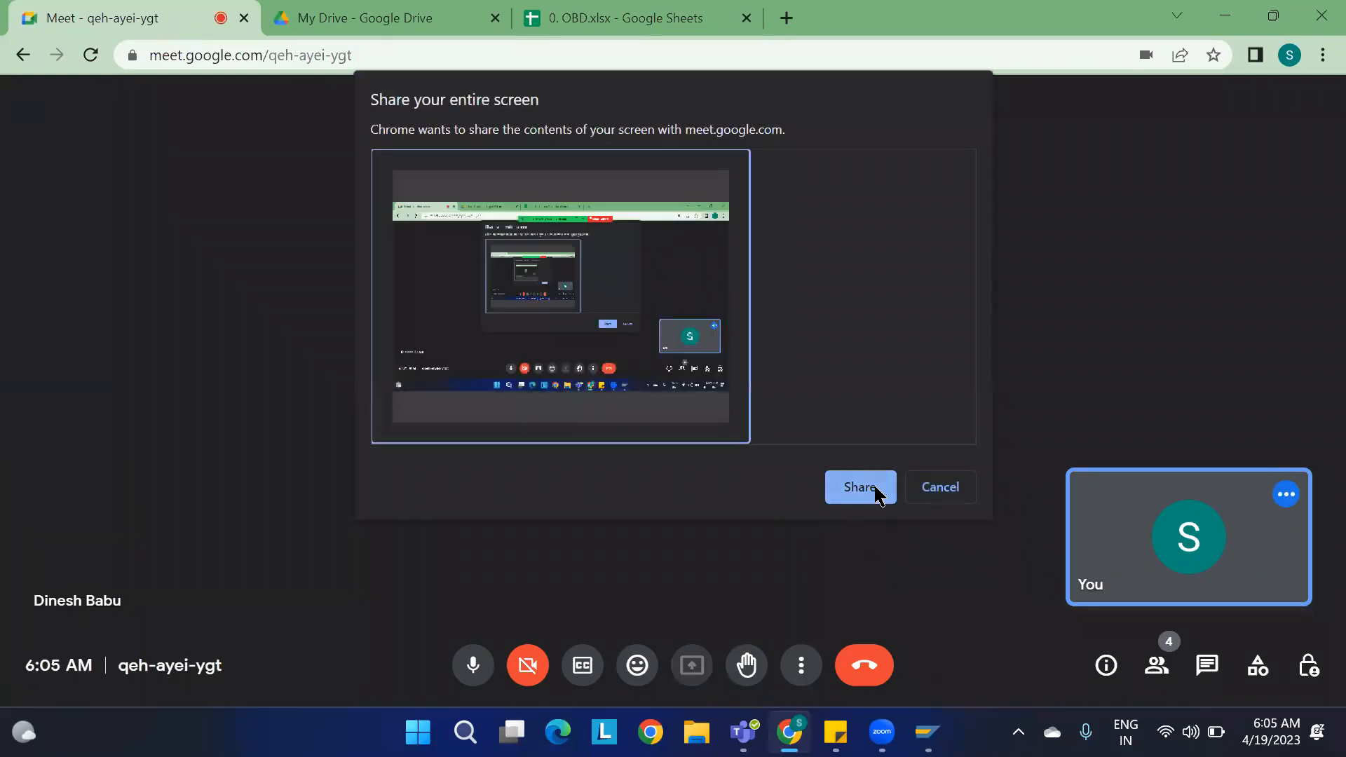
Step: Share the entire screen in the meeting and hide the screen-sharing notification bar
left_click(876, 490)
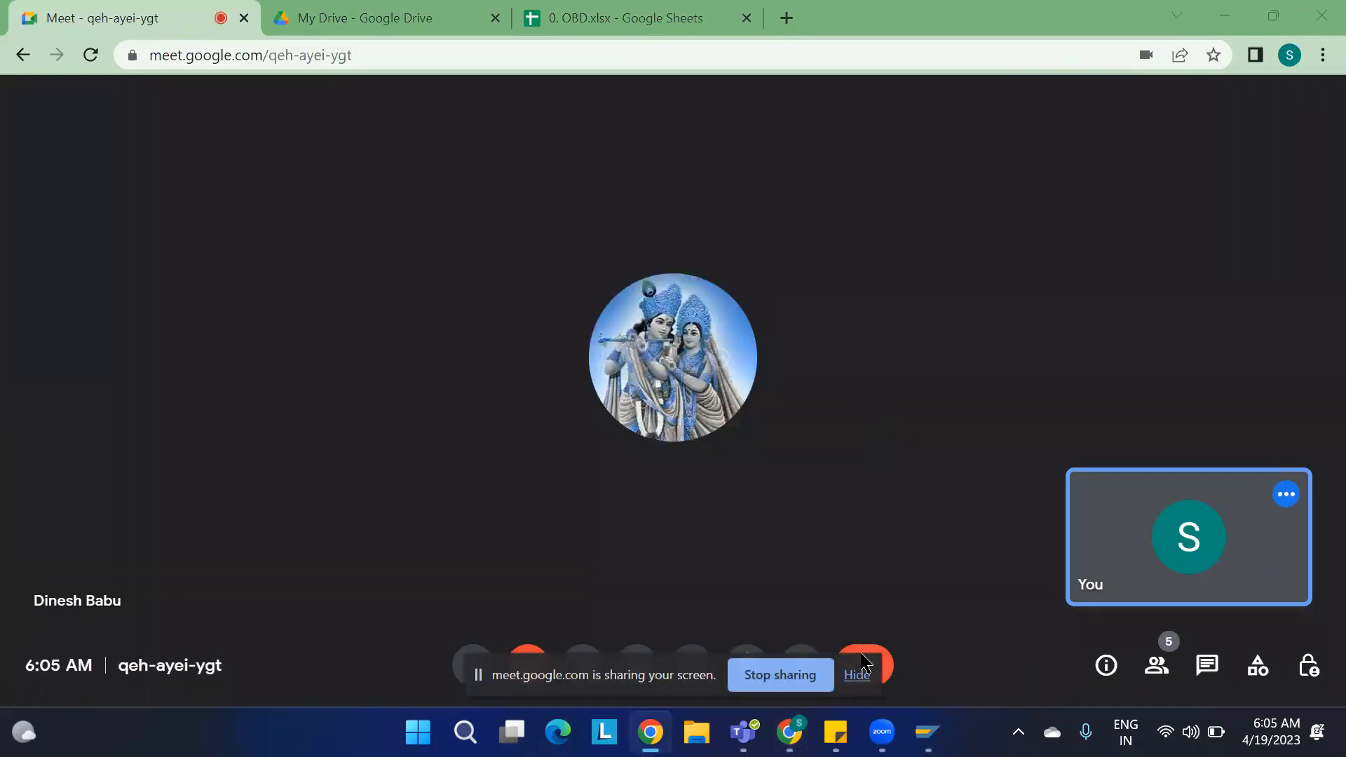
left_click(855, 674)
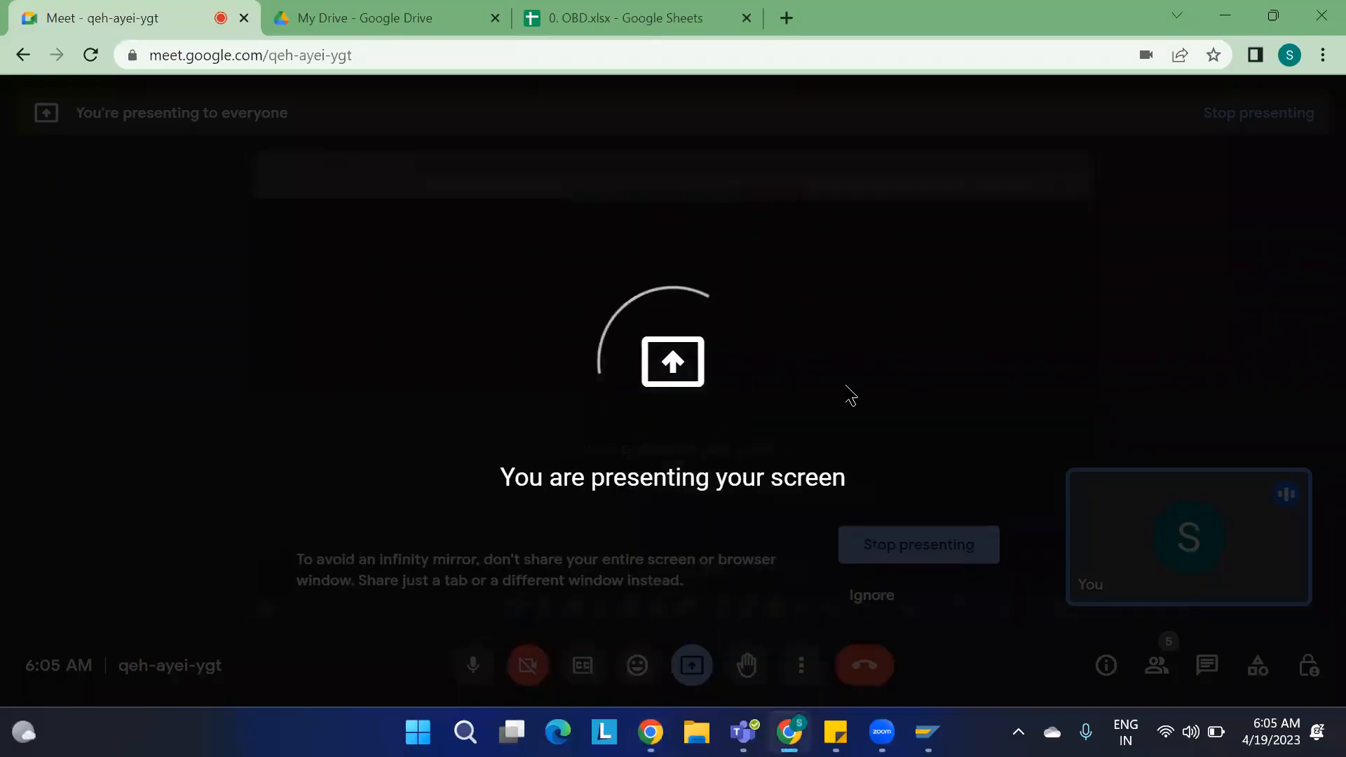
Step: Switch to the OBD spreadsheet and review the ERP and EWM observations listed there
key("ctrl+shift+Tab")
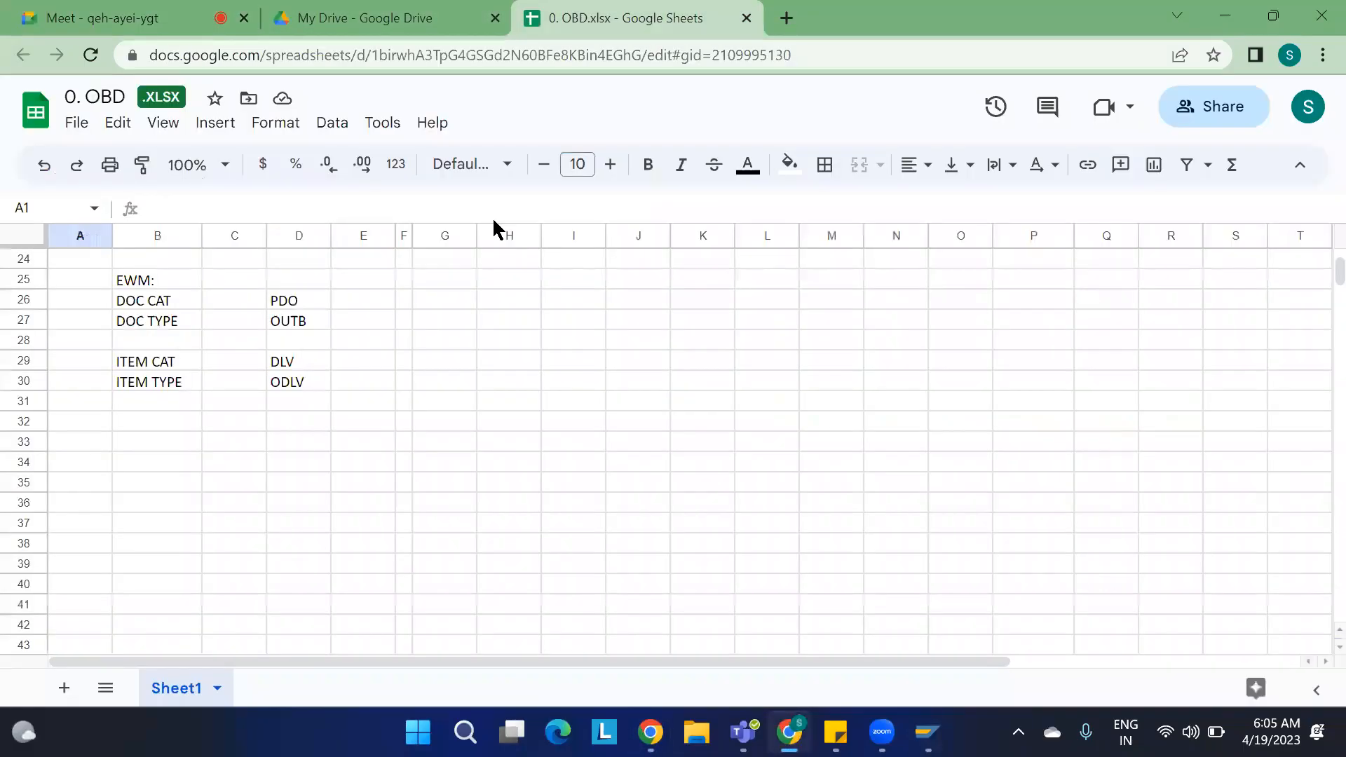
scroll(514, 436, "up", 2)
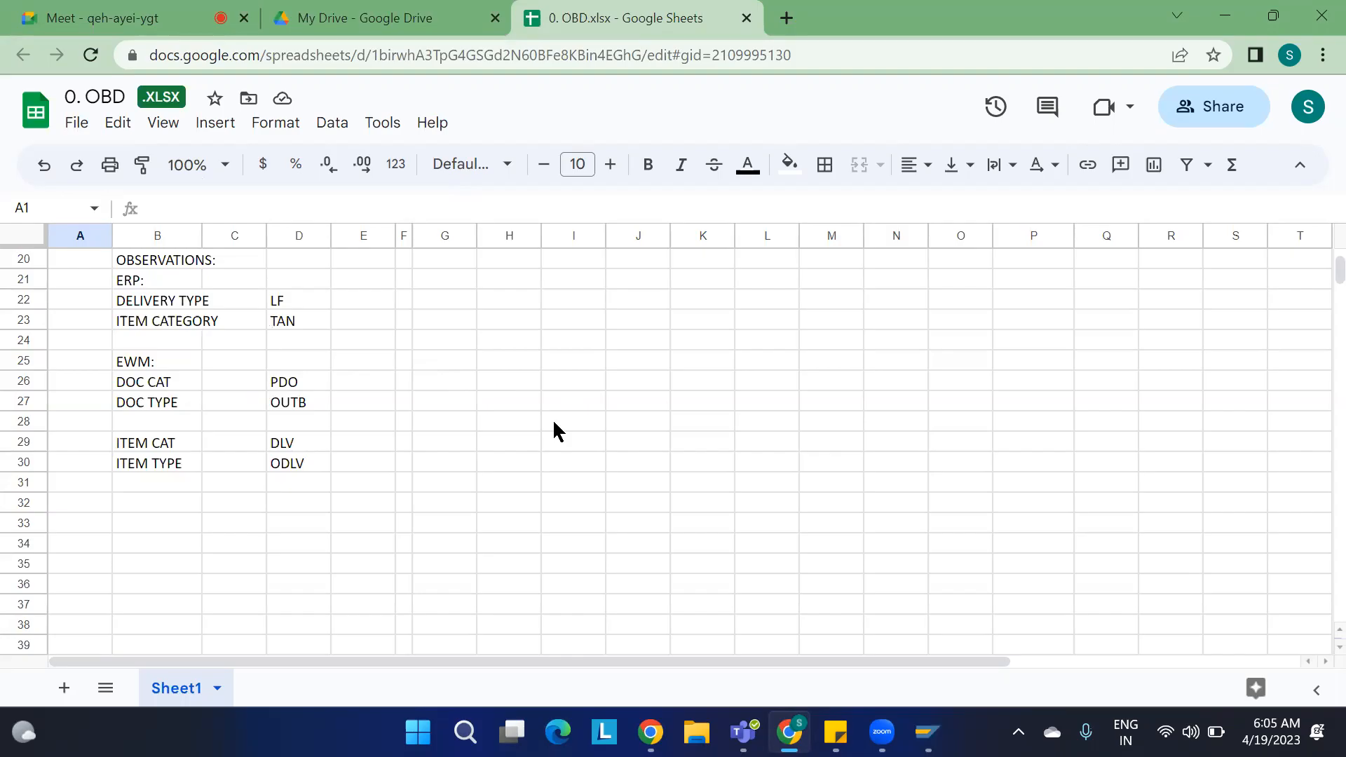
Step: Switch to SAP and display standard sales order 186 with transaction VA03
mouse_move(928, 731)
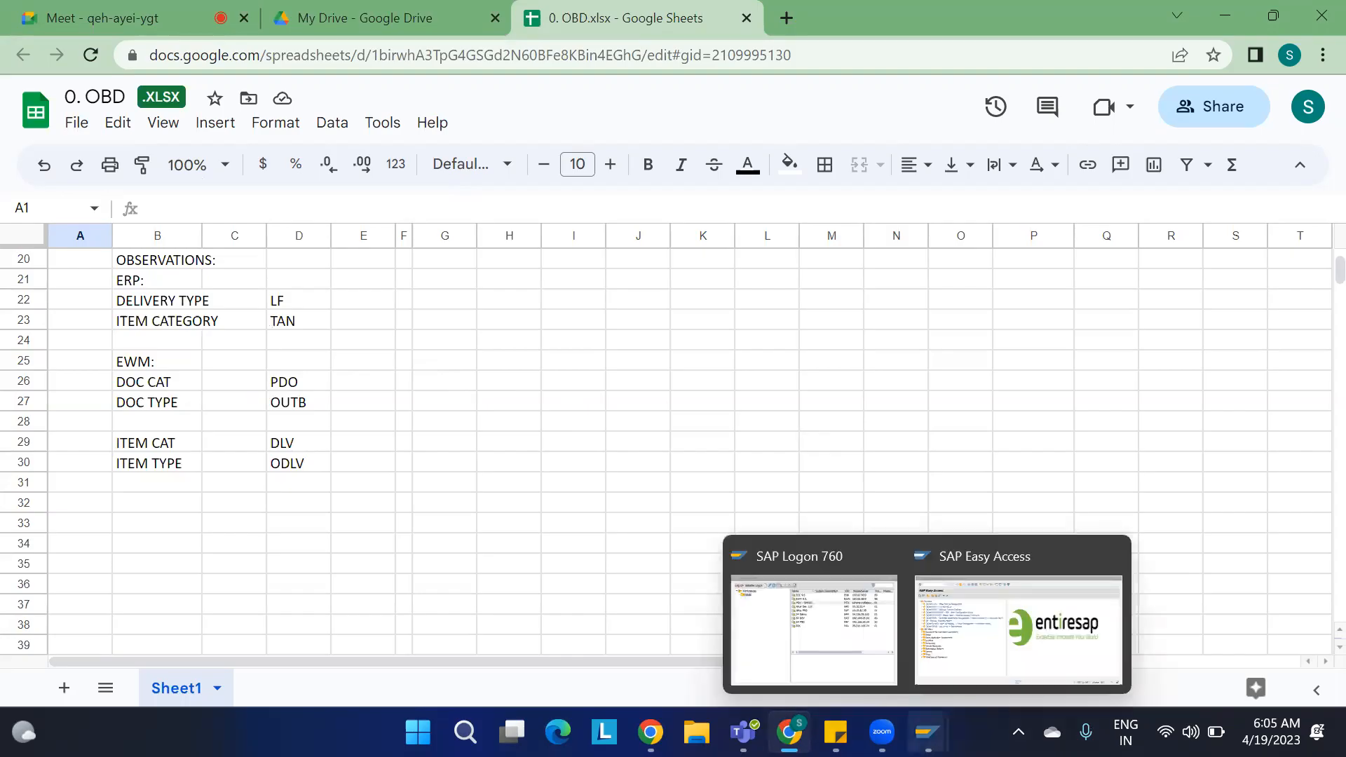
left_click(958, 646)
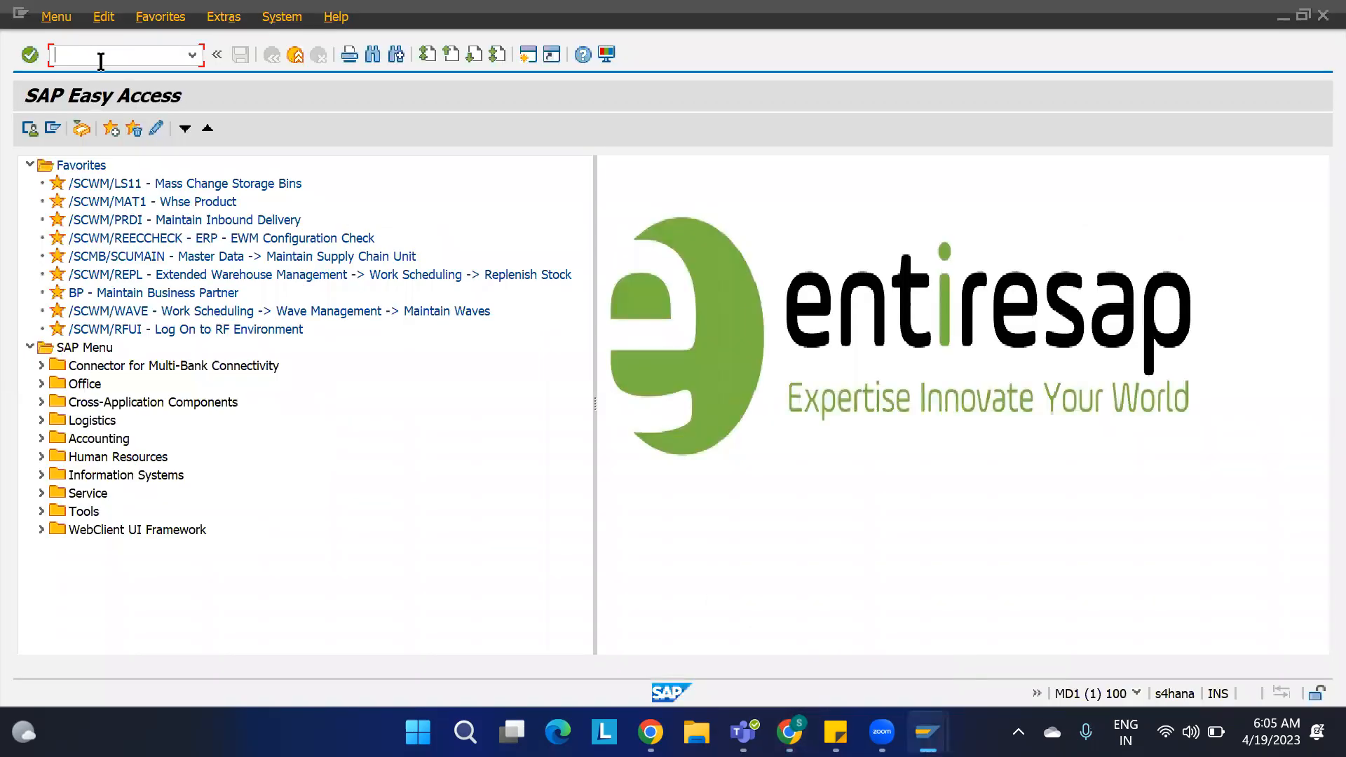
type("va01")
key("BackSpace")
type("3")
key("Return")
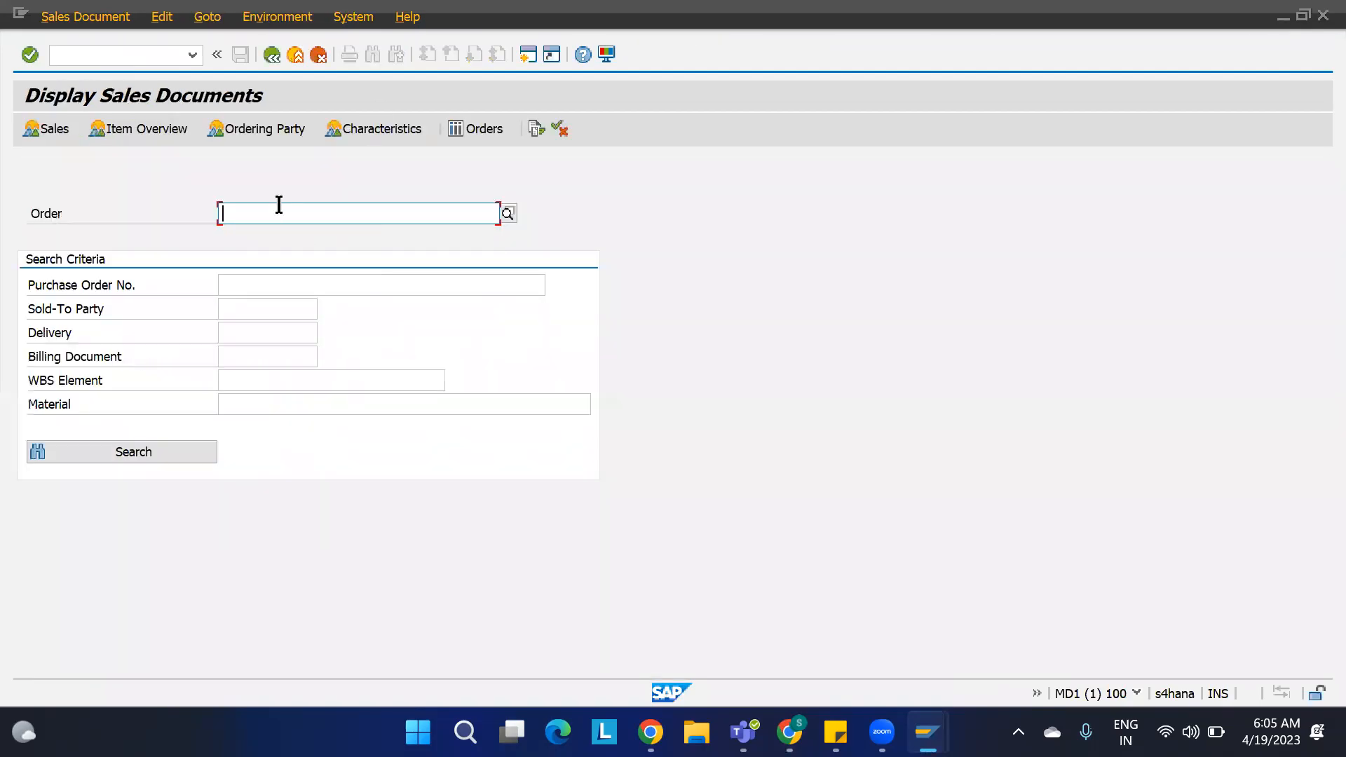
type("186")
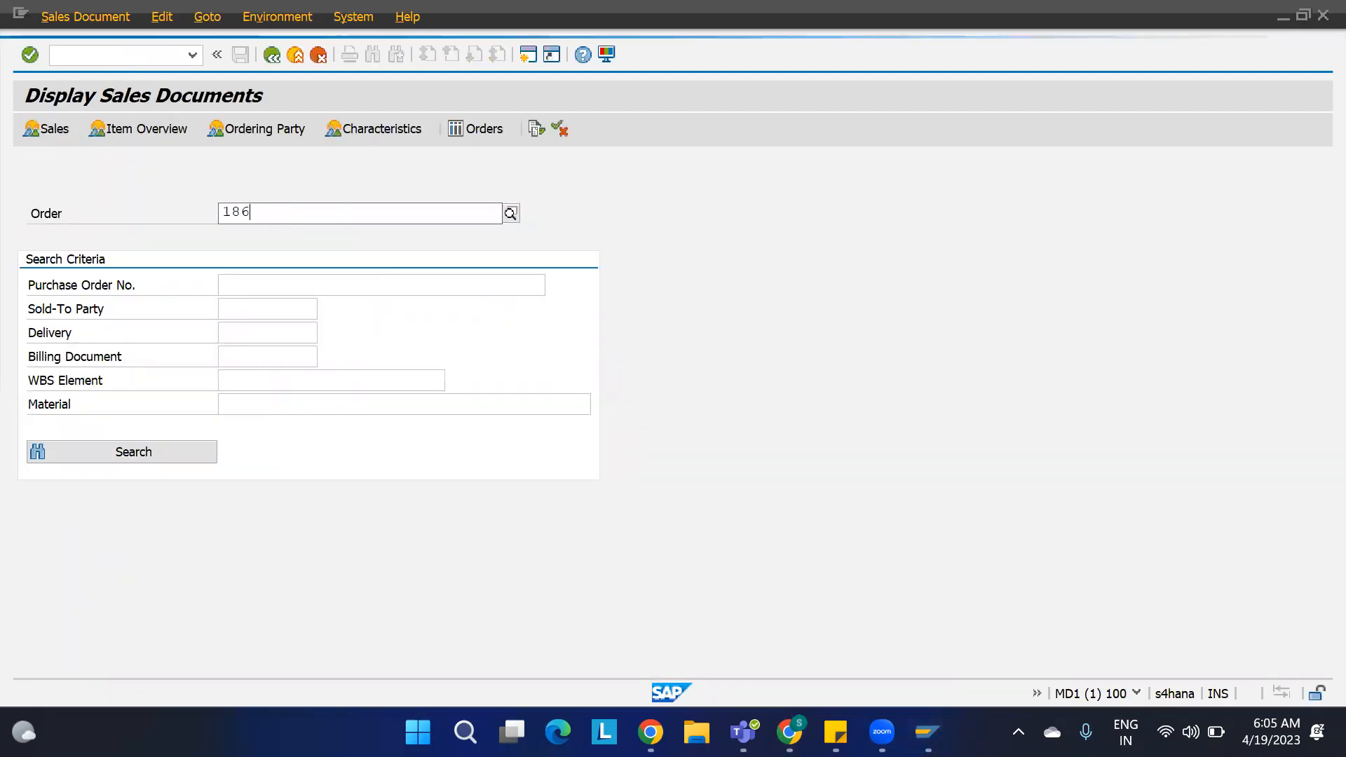
double_click(279, 210)
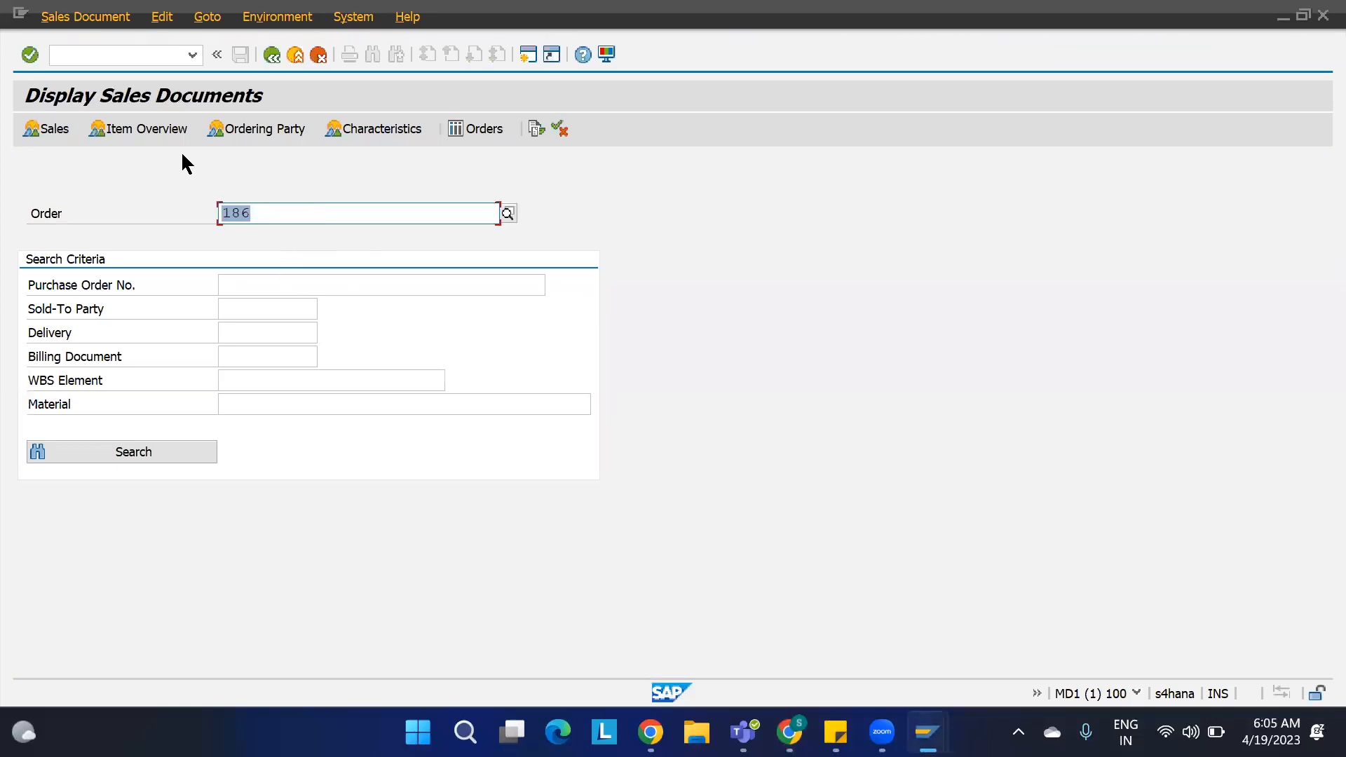
key("Return")
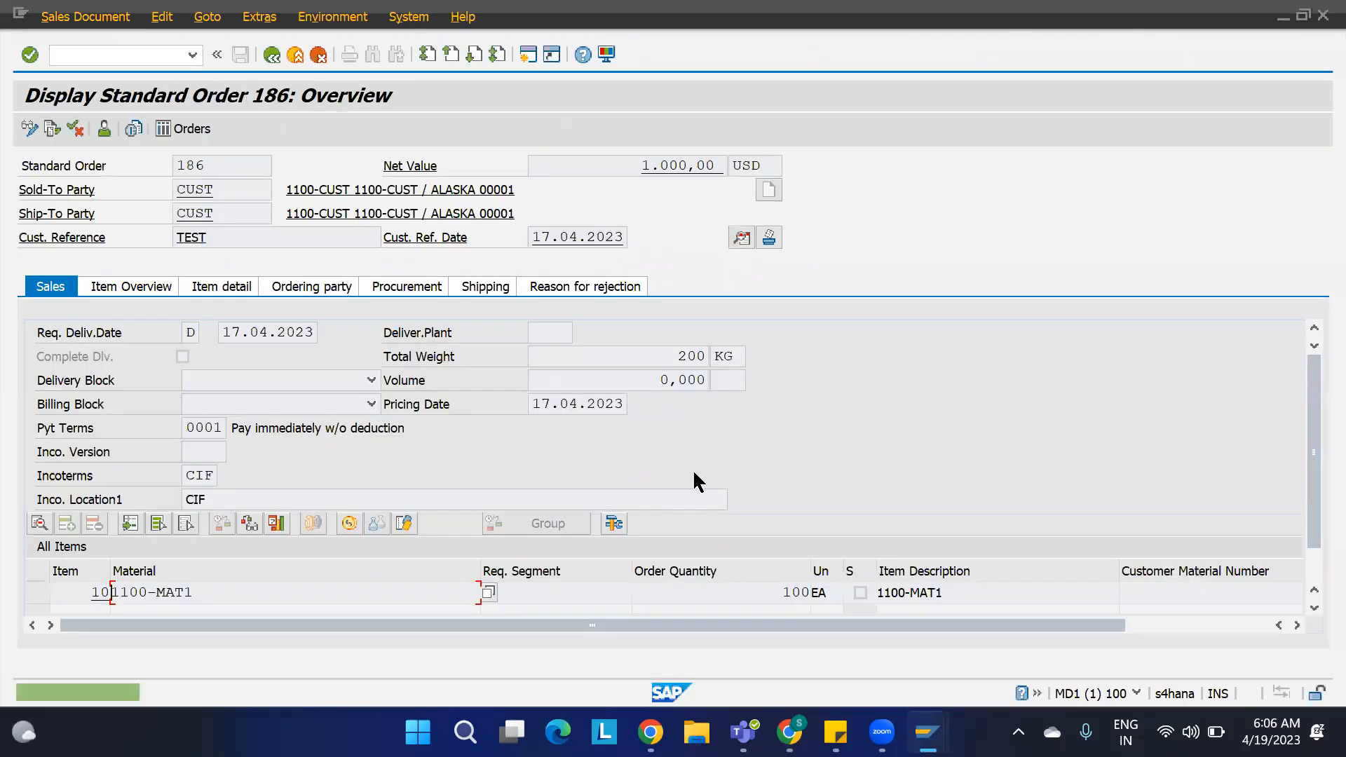
Step: Scroll through the item line of order 186 to examine its item category, plant, pricing condition and values
left_click(982, 596)
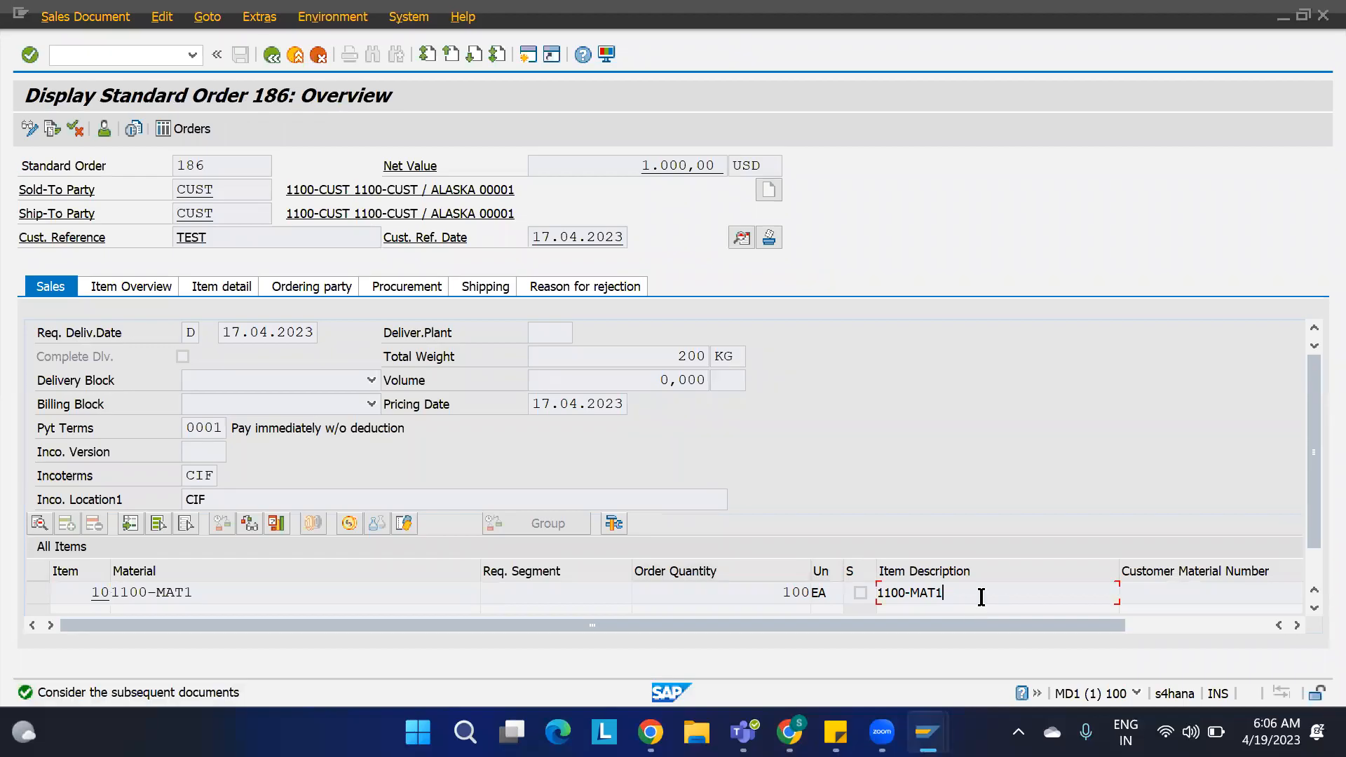
key("Return")
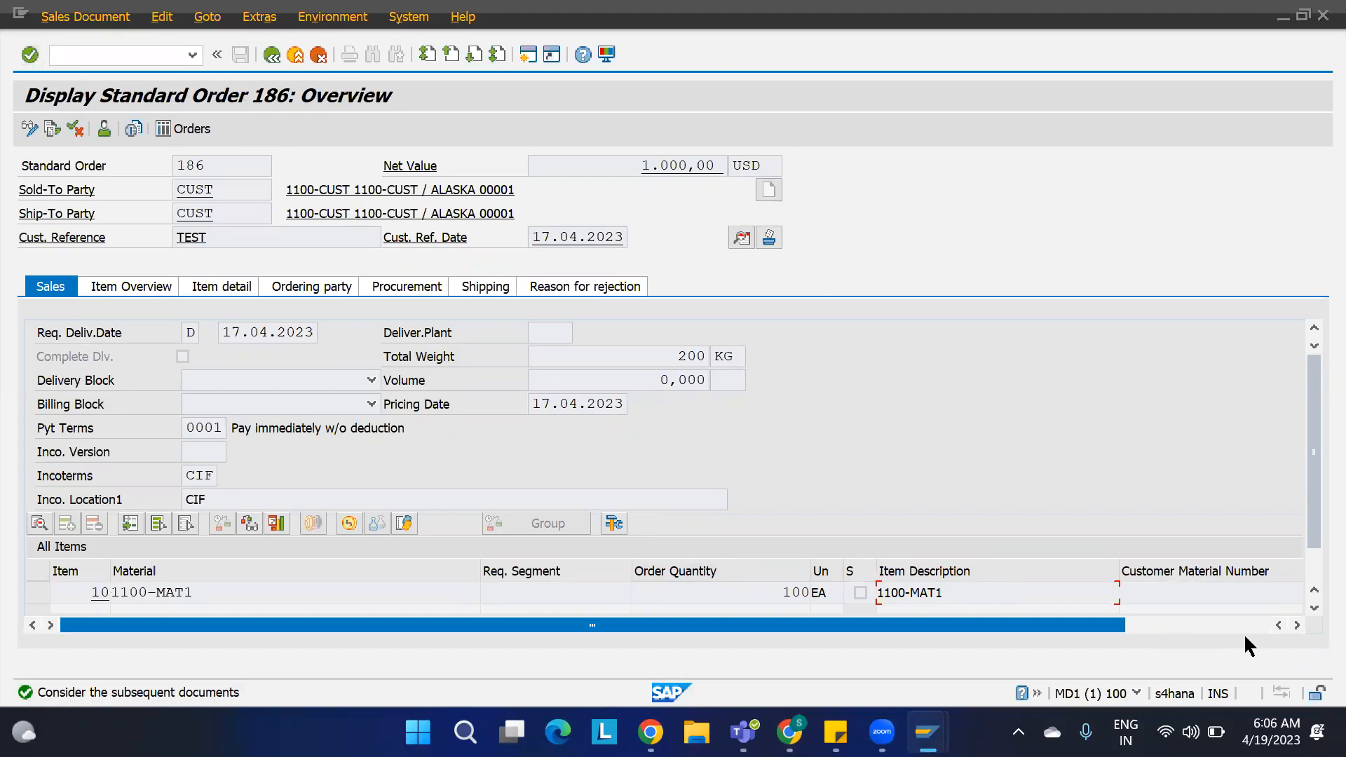
left_click(1297, 625)
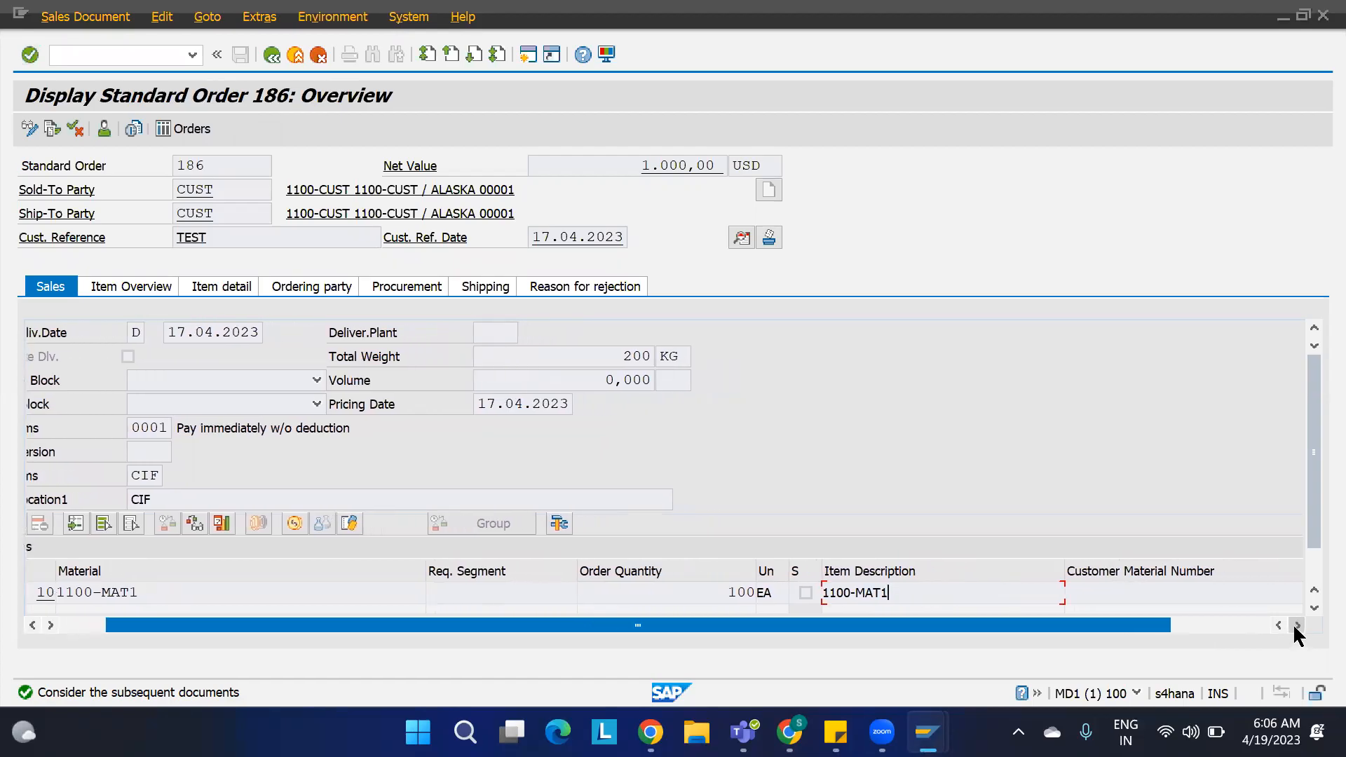
left_click_drag(1316, 525, 1311, 600)
left_click_drag(483, 588, 520, 588)
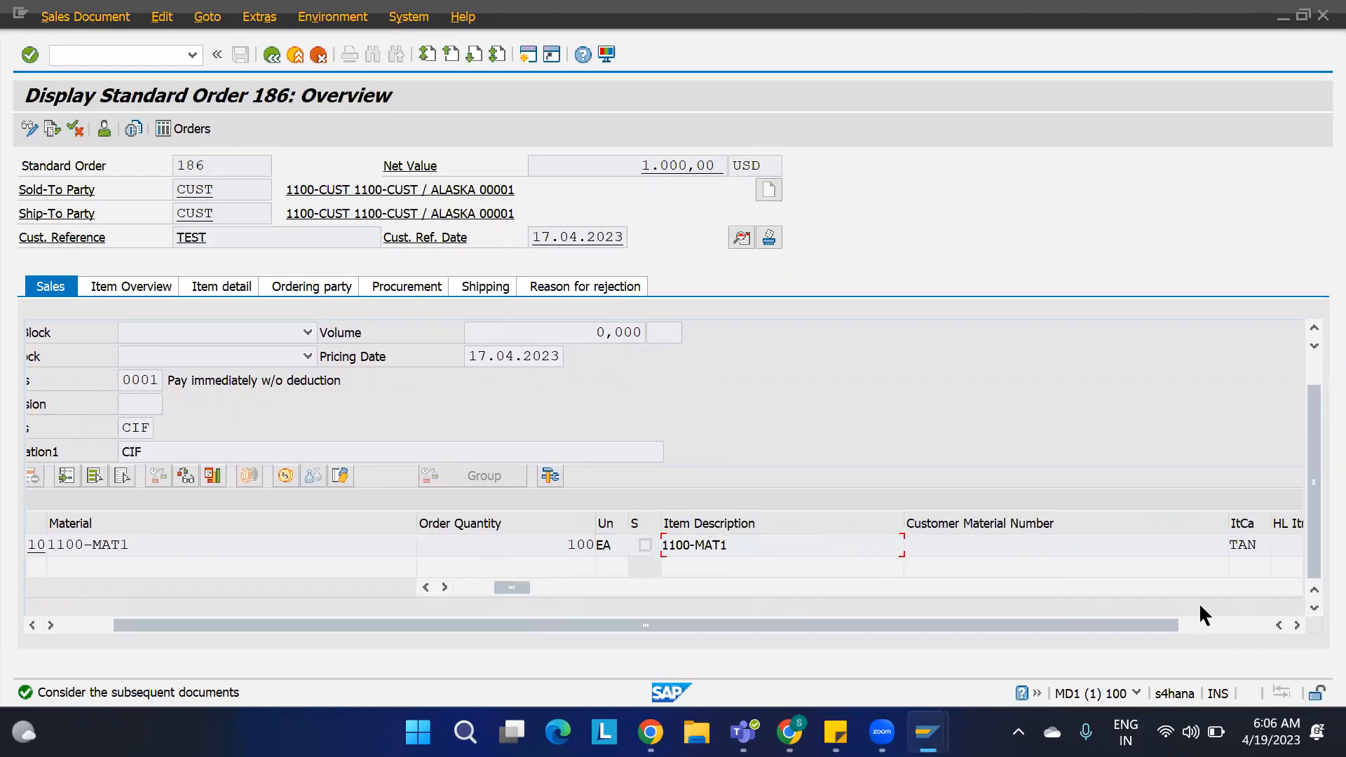
left_click(446, 587)
left_click(446, 588)
left_click(446, 588)
left_click(446, 587)
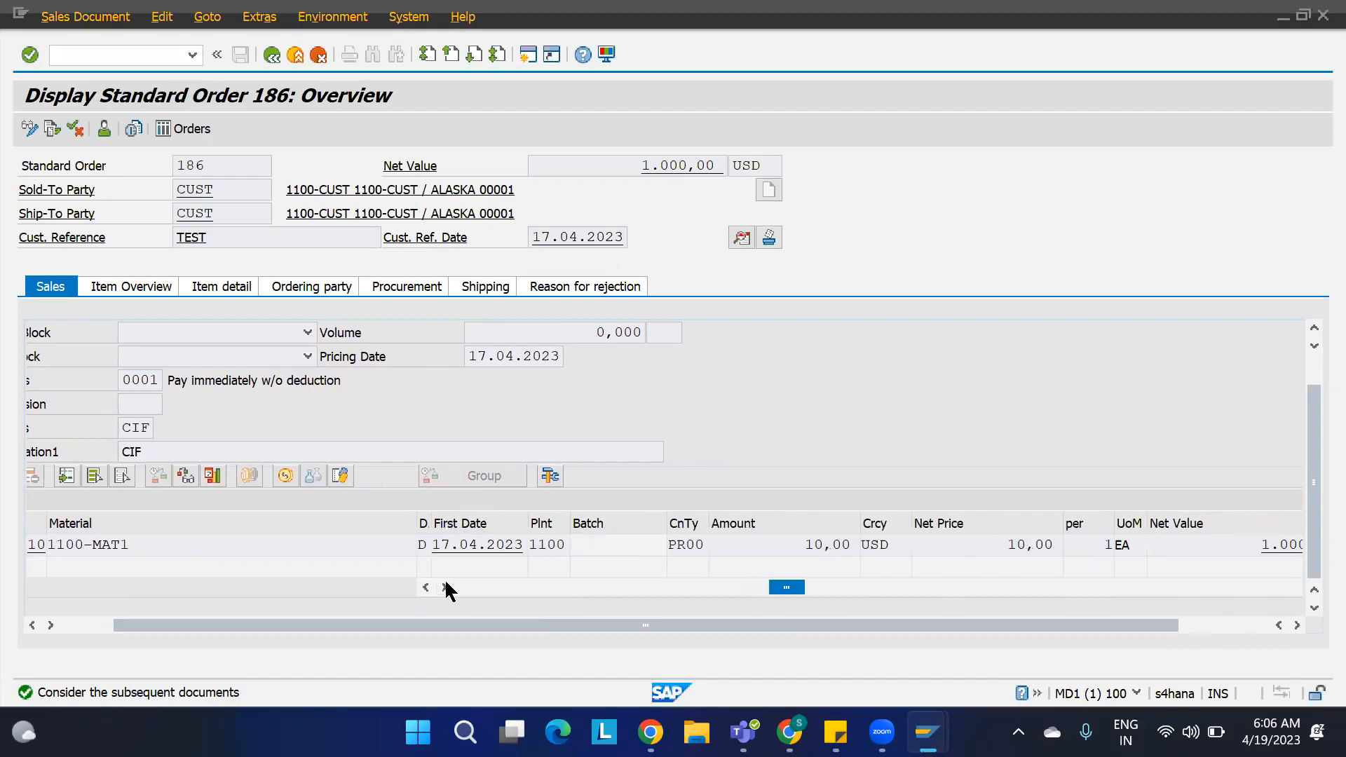
left_click(446, 588)
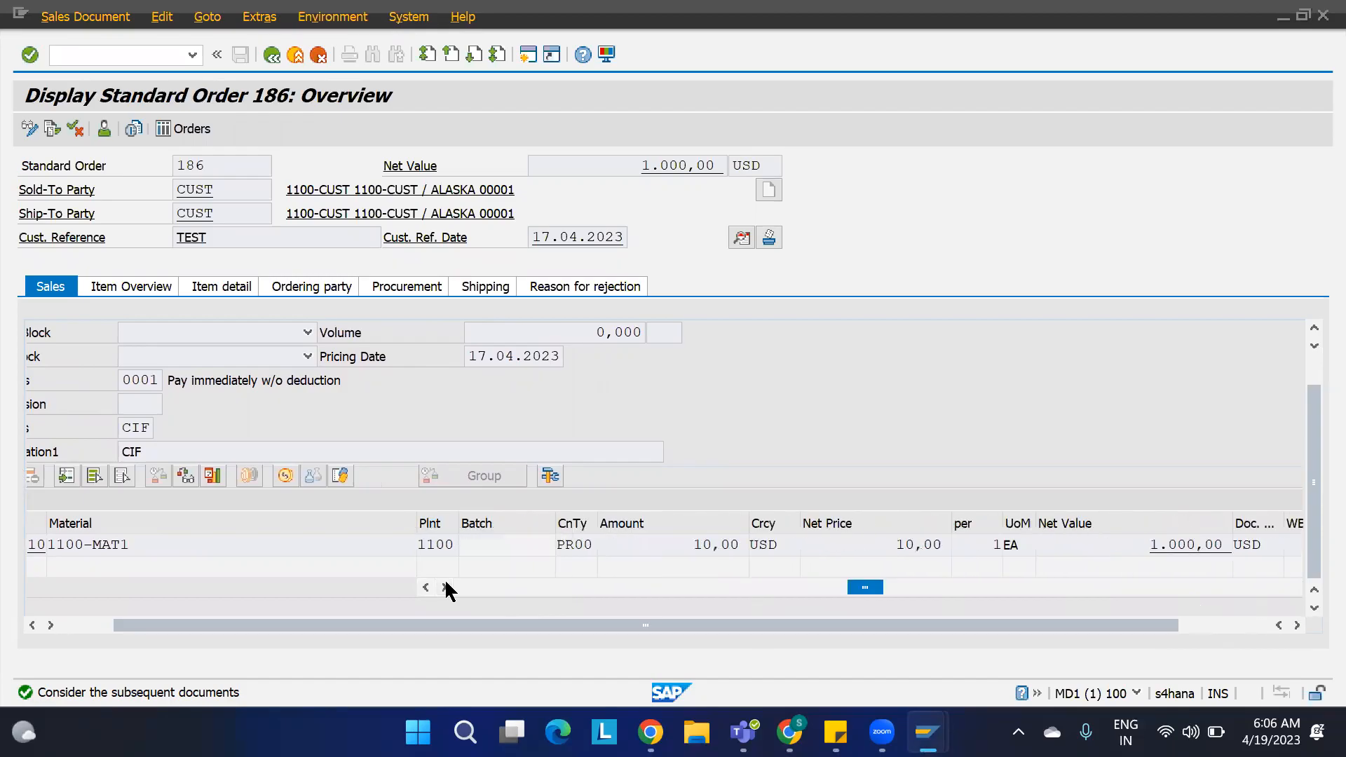
left_click(783, 544)
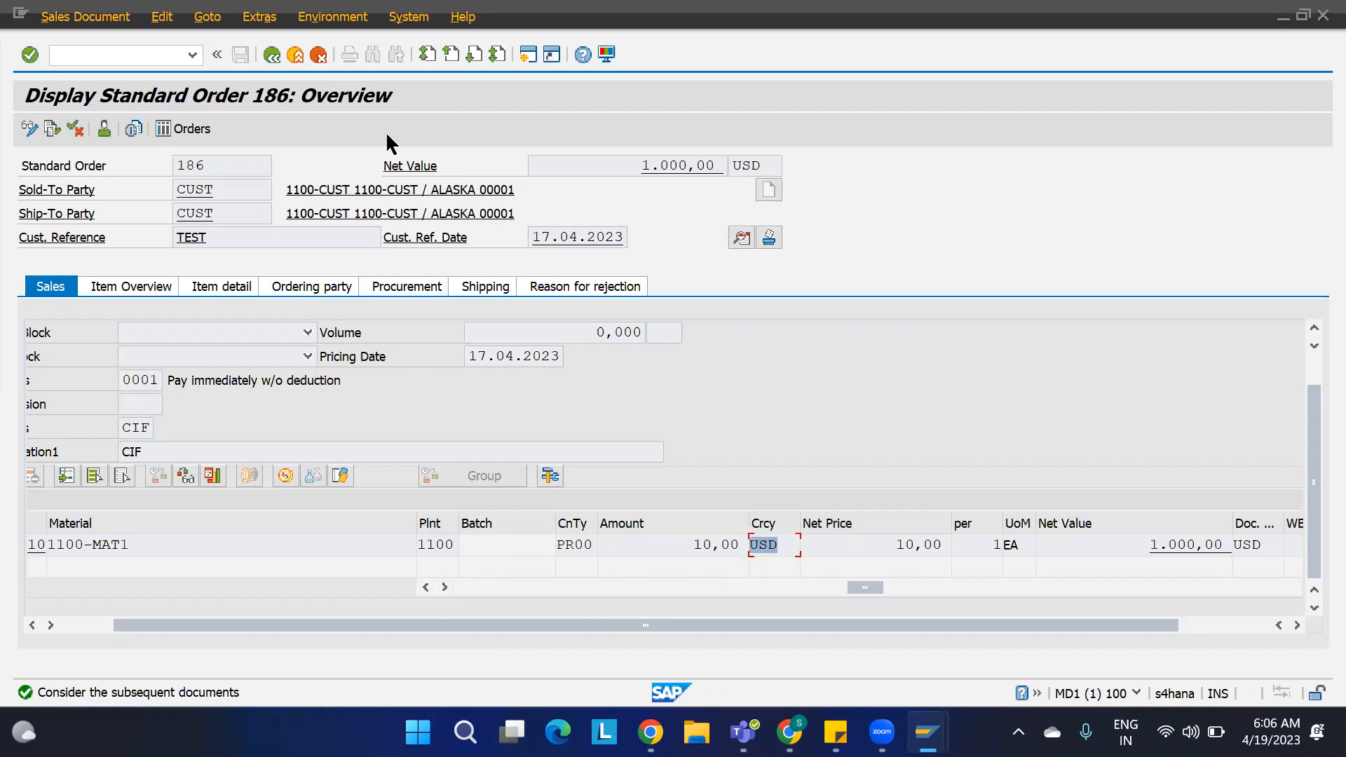
Step: Open G/L account 400020 with FS00 and view its control data for company code 1100
left_click(433, 83)
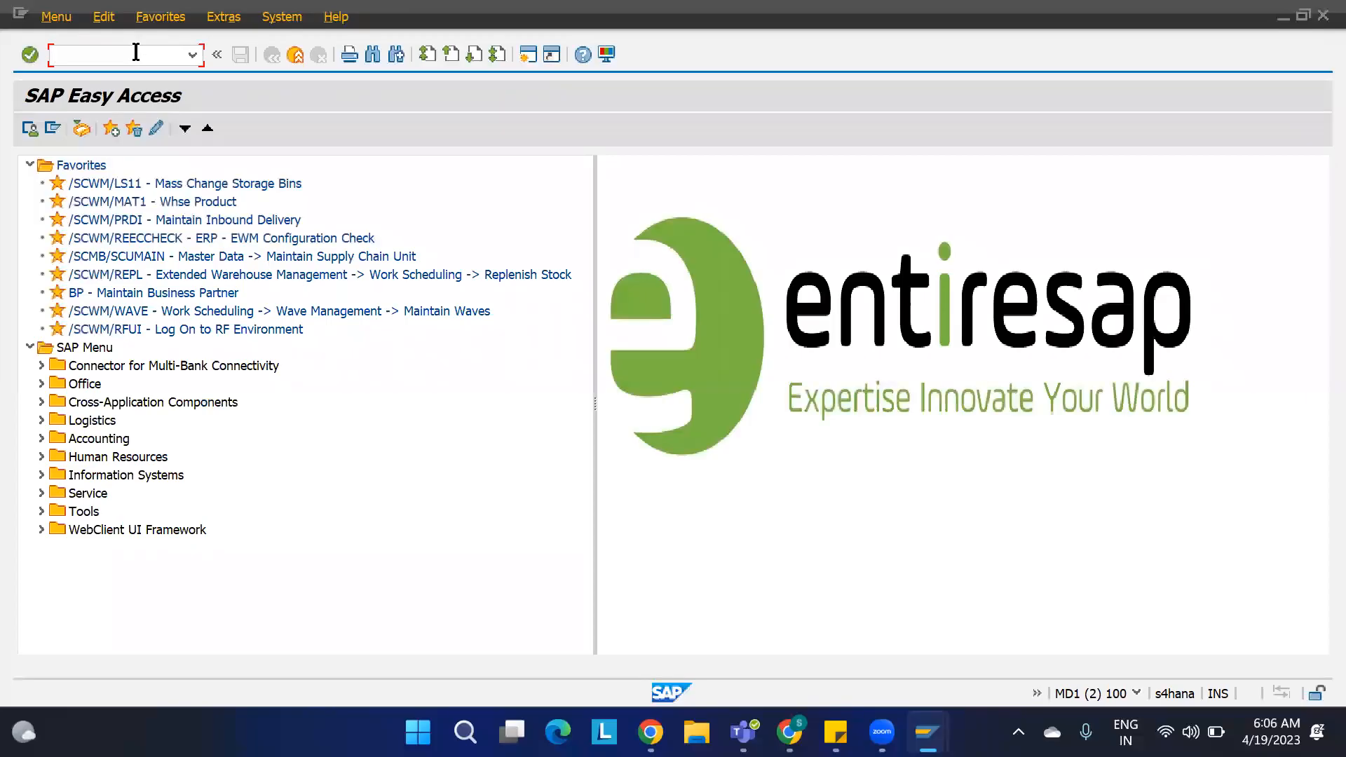
type("fs00")
key("Return")
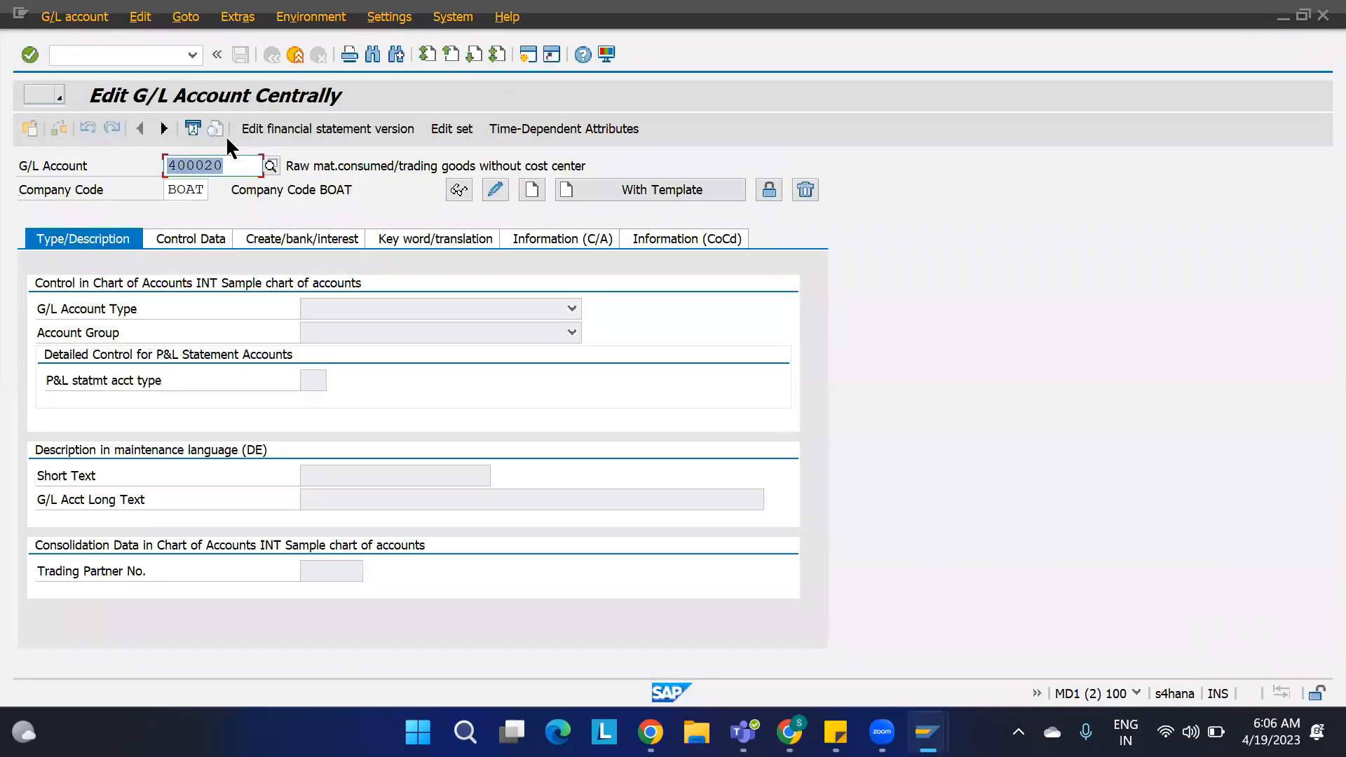
left_click(203, 242)
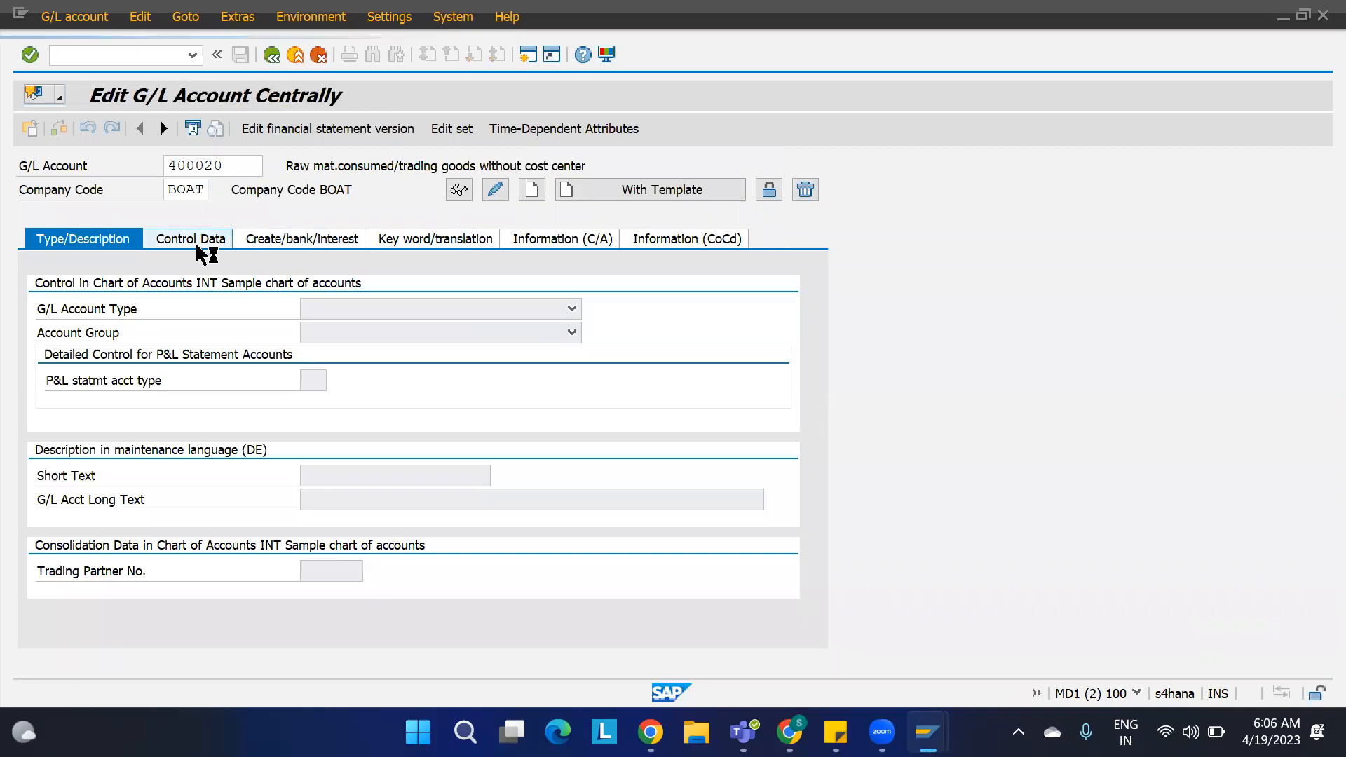
left_click_drag(206, 190, 131, 186)
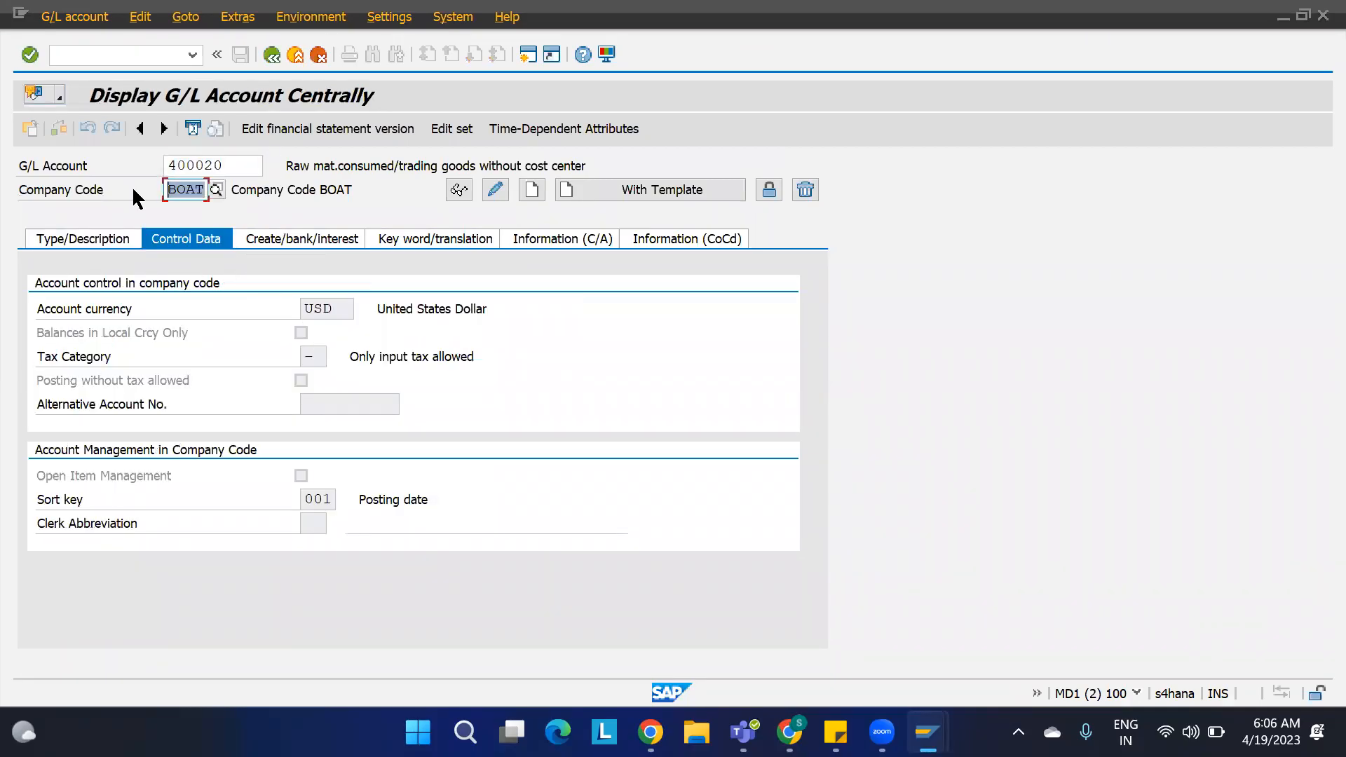
type("1100")
key("Return")
Step: Switch to the meeting, admit the participants waiting to join the call, and return to the spreadsheet
mouse_move(925, 732)
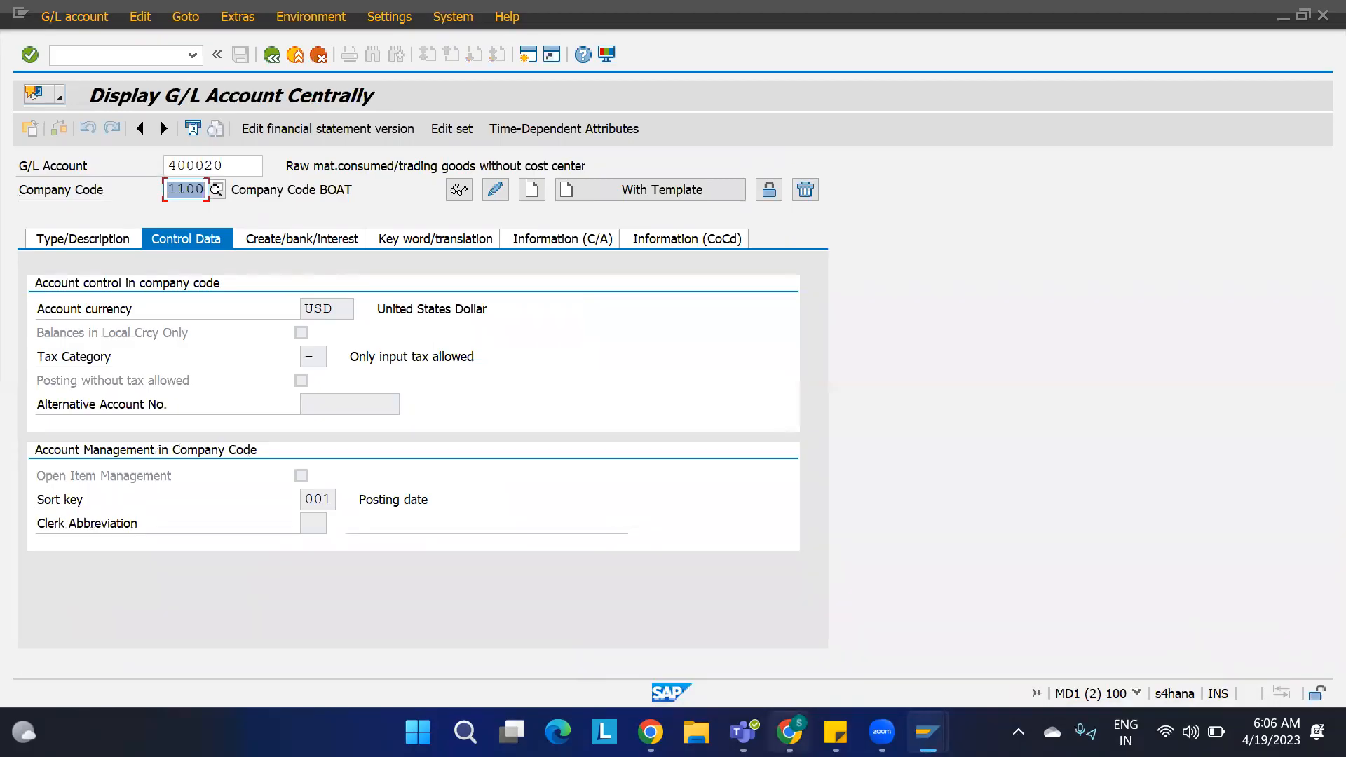
left_click(788, 732)
left_click(141, 18)
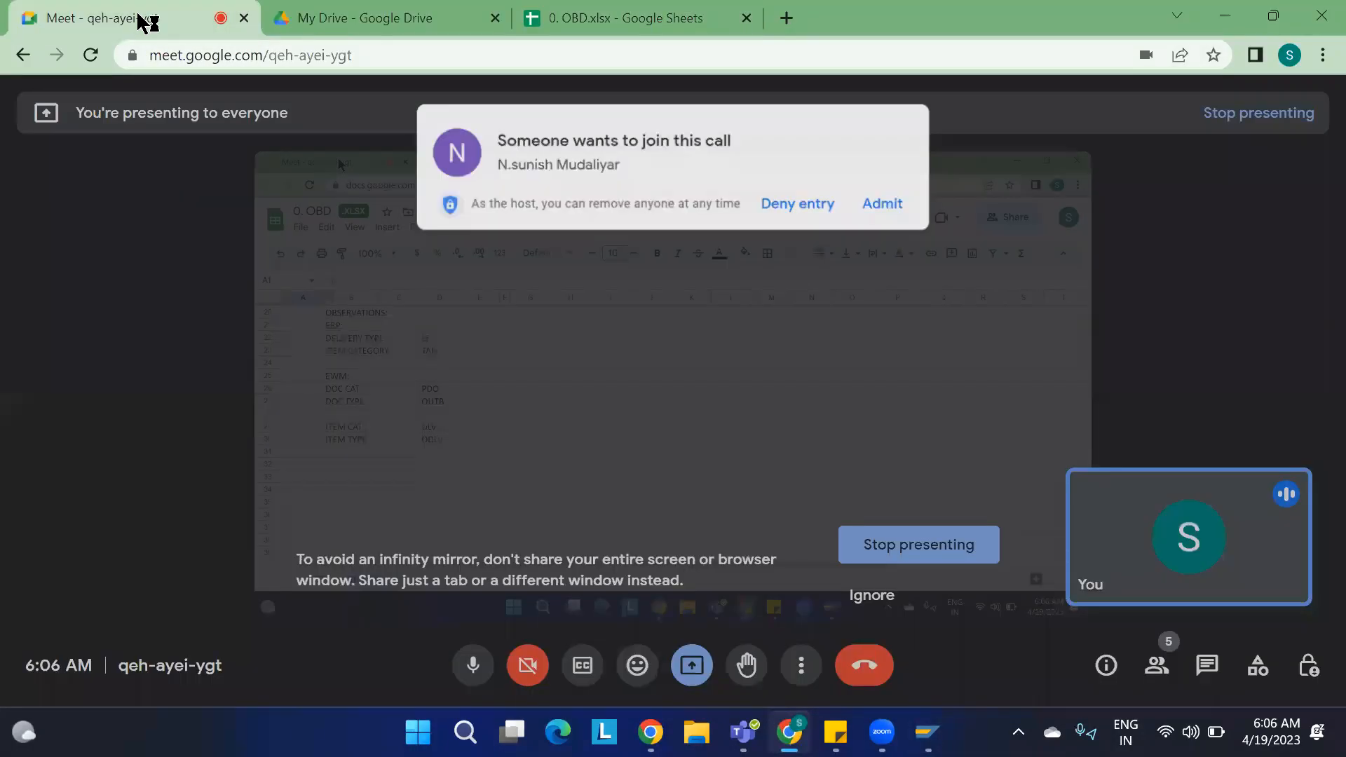
left_click(888, 196)
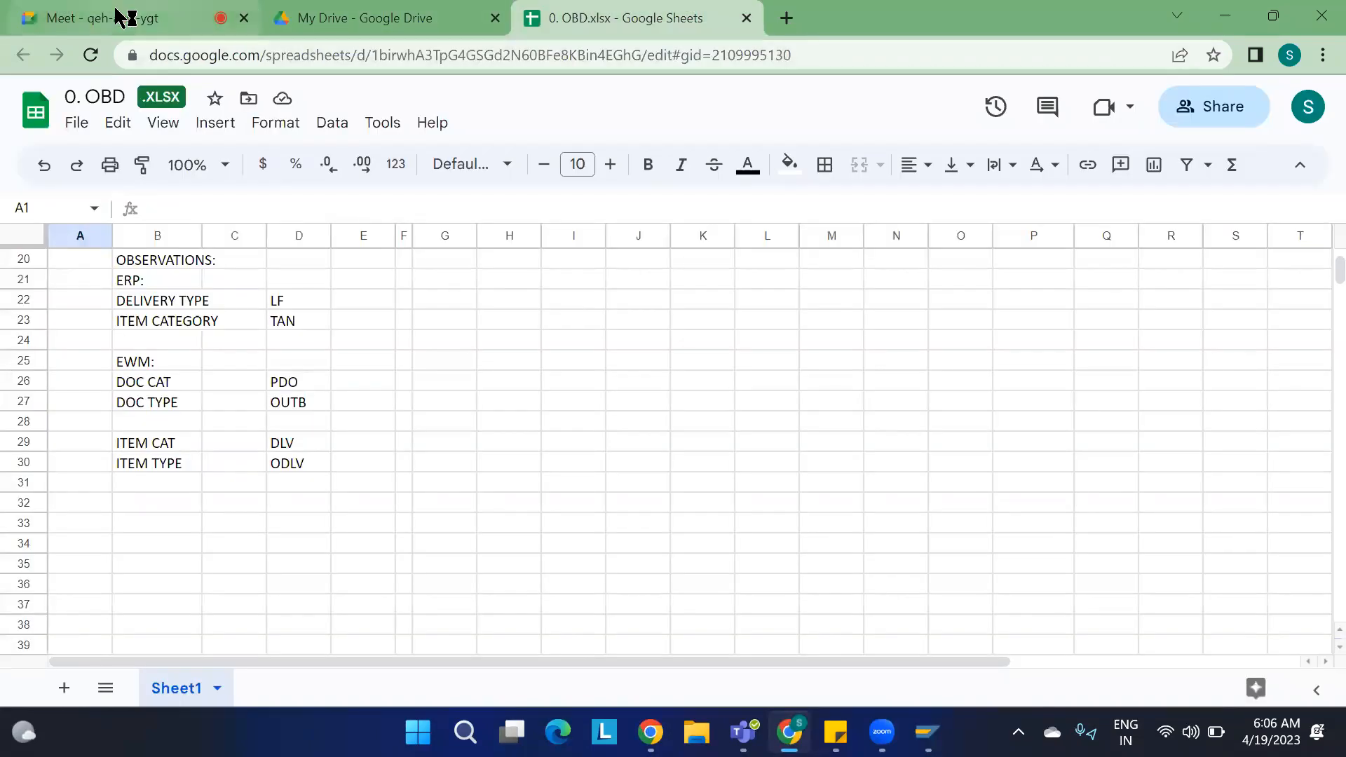
left_click(133, 19)
left_click(905, 295)
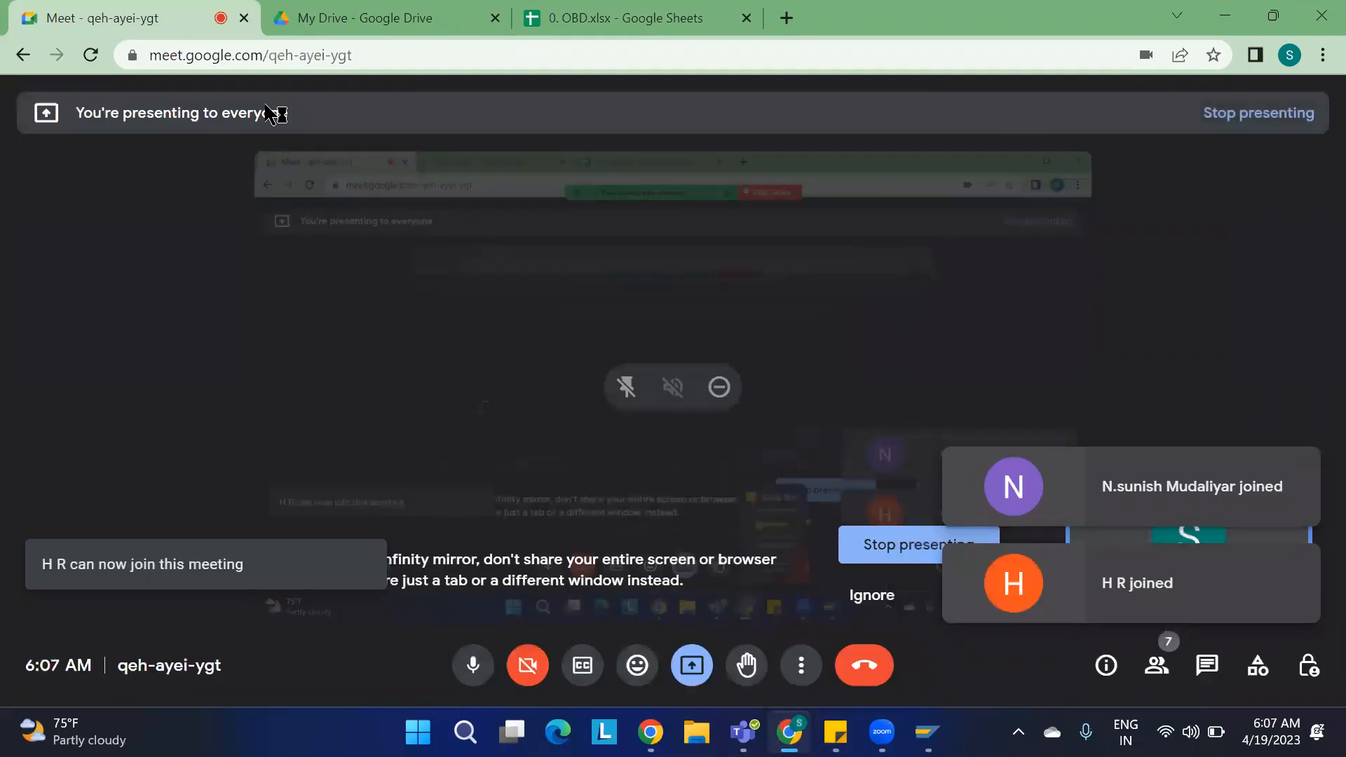
left_click(631, 19)
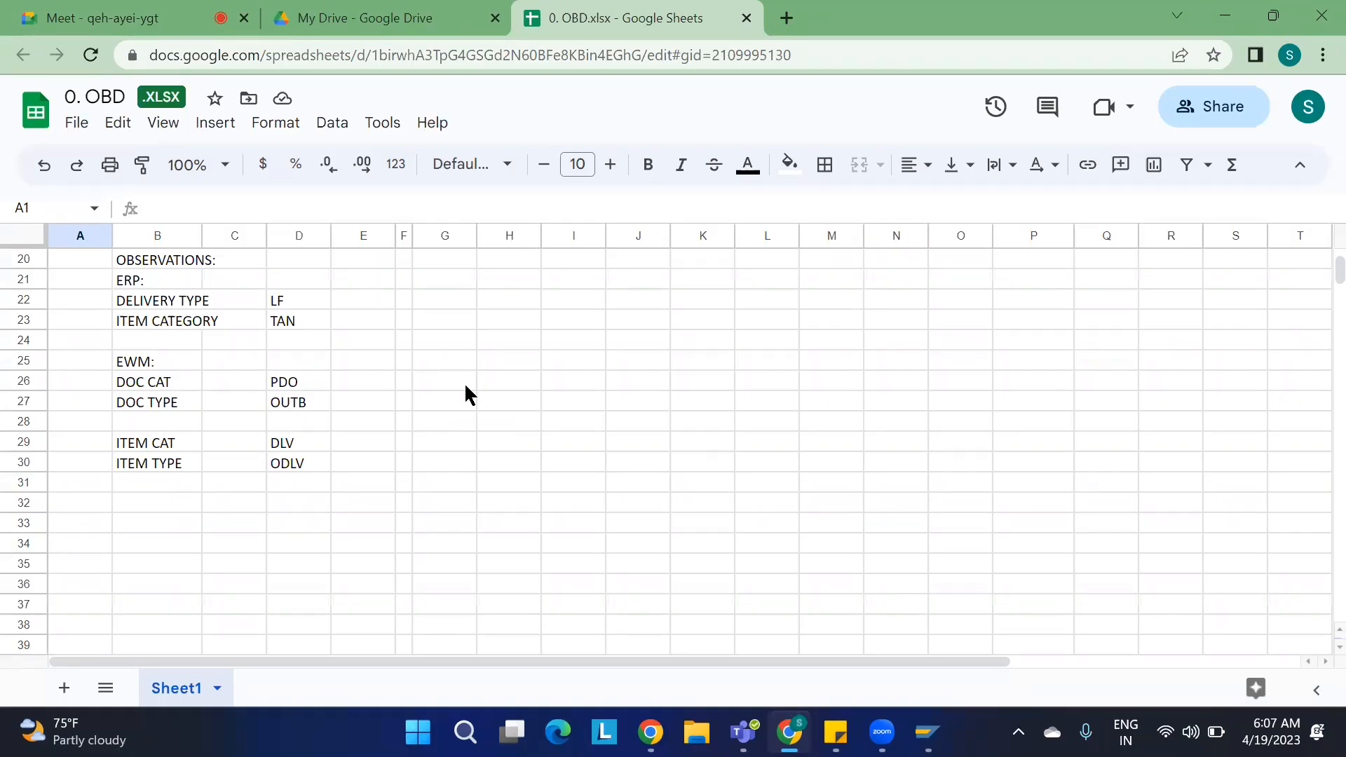
Step: Switch back to the SAP order window and start the Display Outbound Delivery transaction
mouse_move(926, 732)
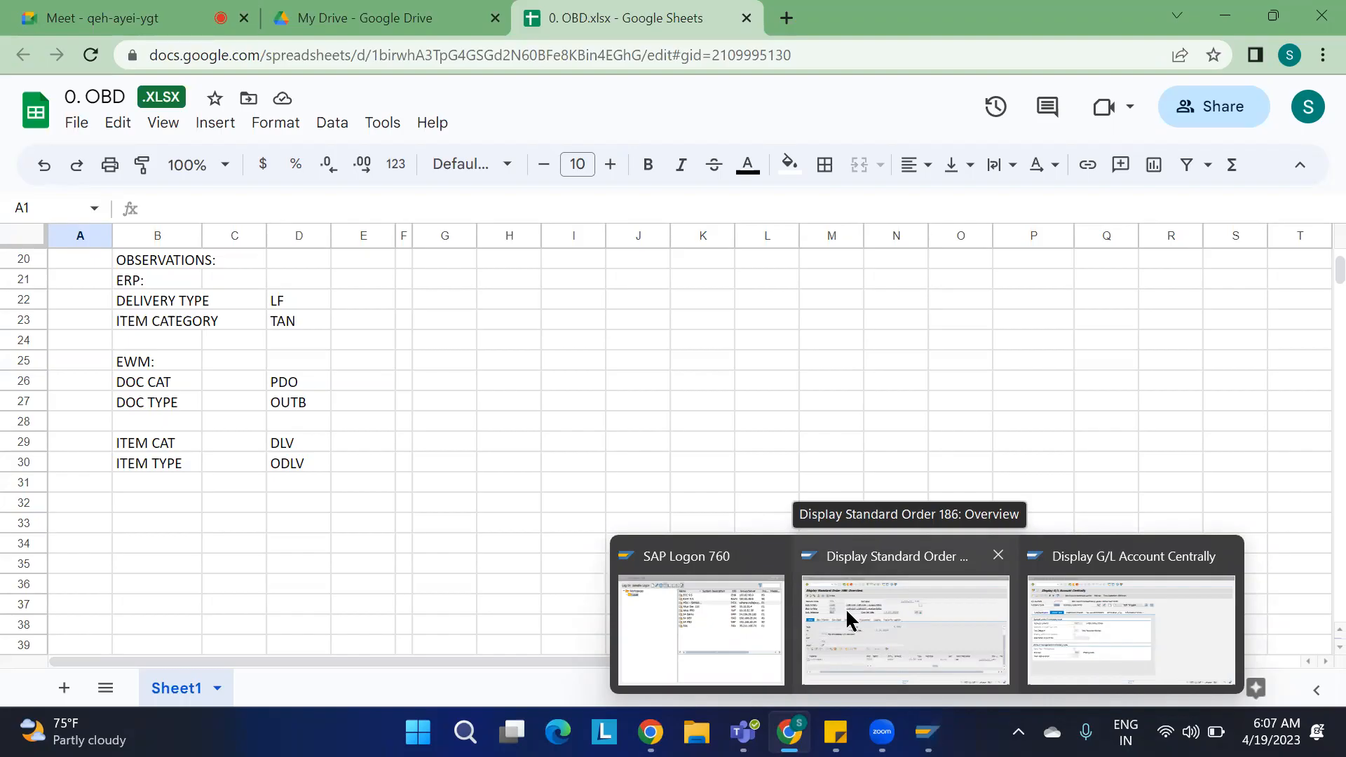
left_click(922, 625)
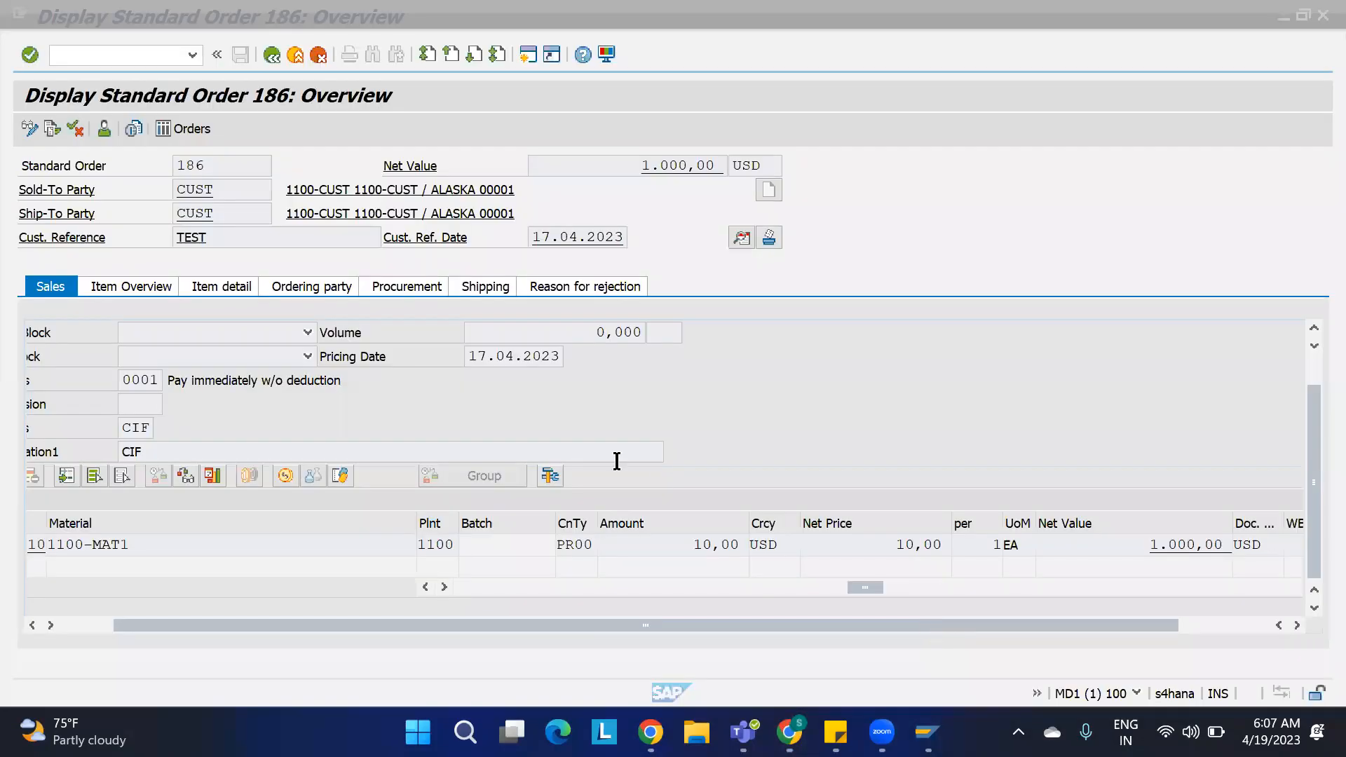
left_click(138, 60)
type("/nvl")
type("01n")
key("Return")
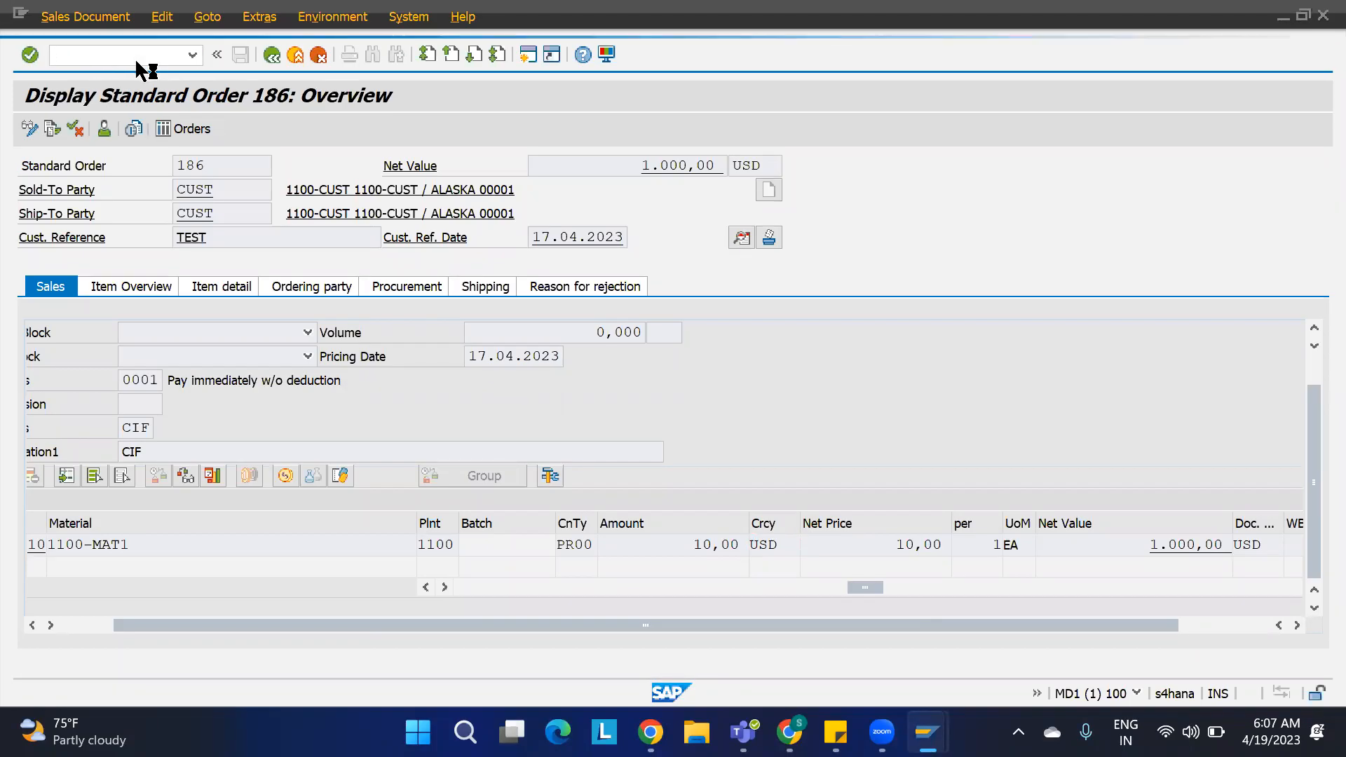
Step: Pick outbound delivery 80000625 from the entry history and copy its number
left_click(250, 222)
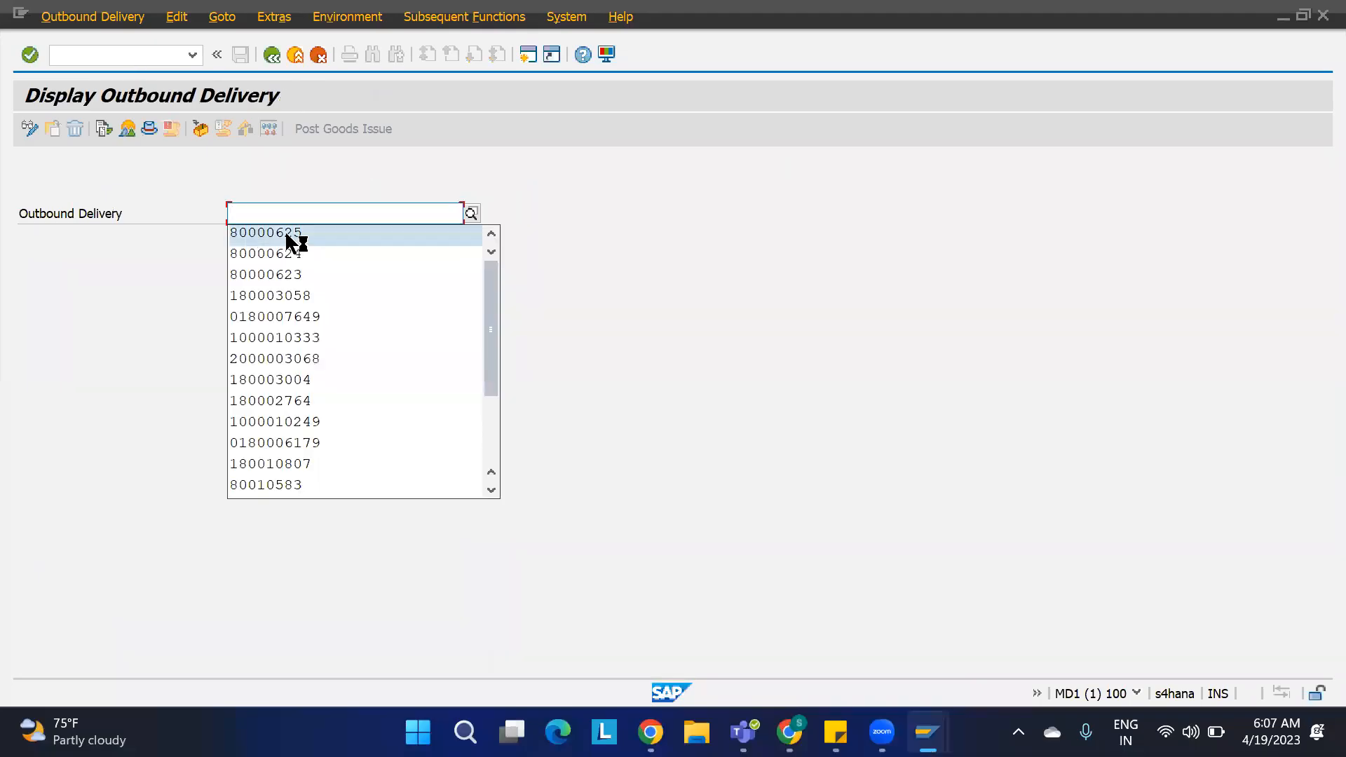
left_click(287, 235)
left_click_drag(322, 214, 175, 214)
key("ctrl+c")
Step: Open the qRFC inbound queue monitor SMQ2 and execute it for all queues in client 100
left_click(528, 54)
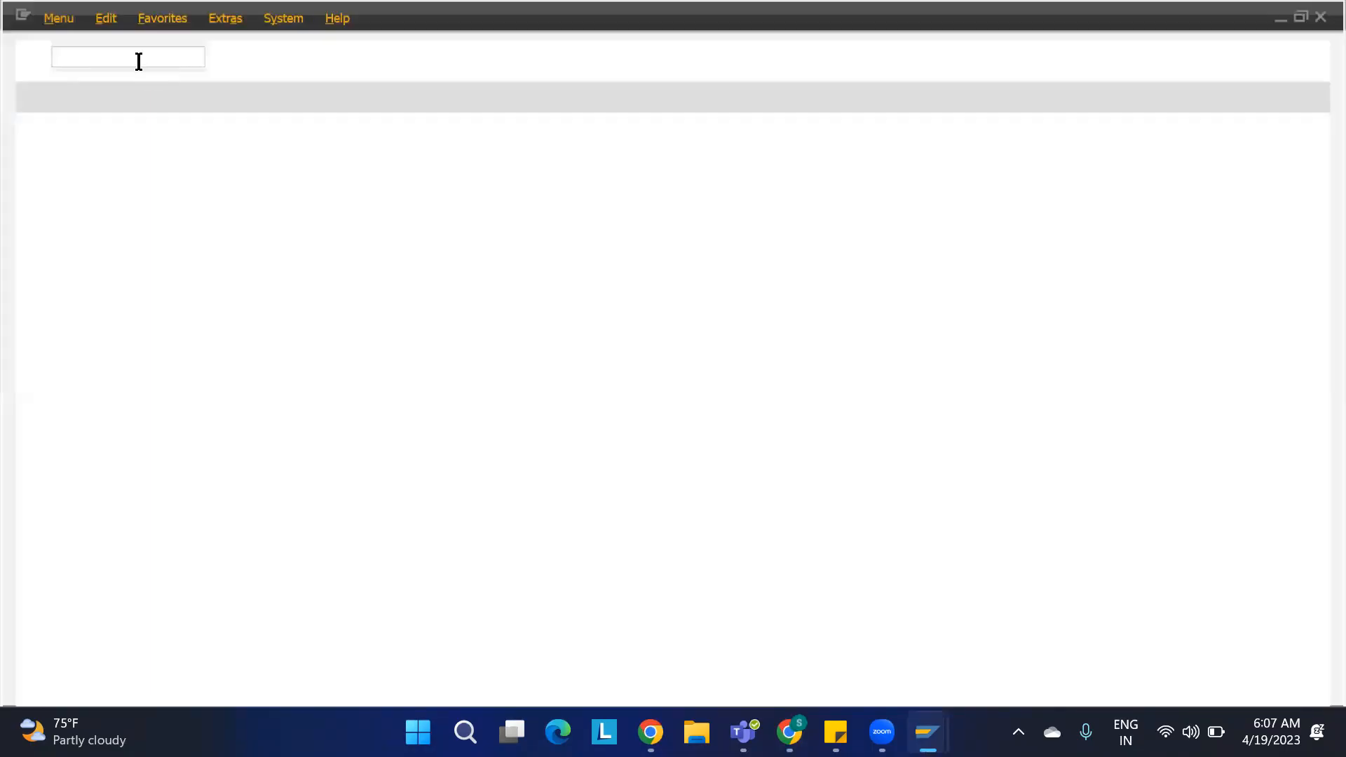
type("smq2")
key("Return")
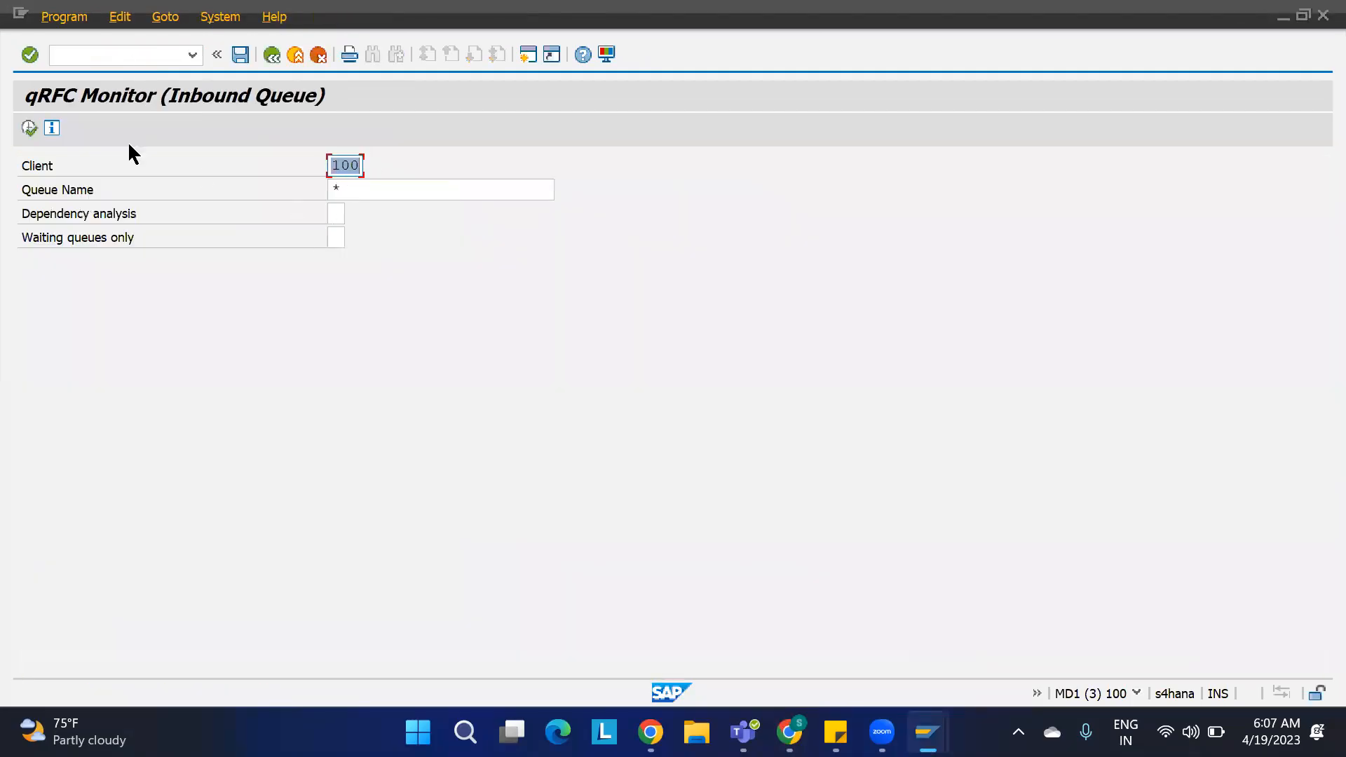
left_click(29, 128)
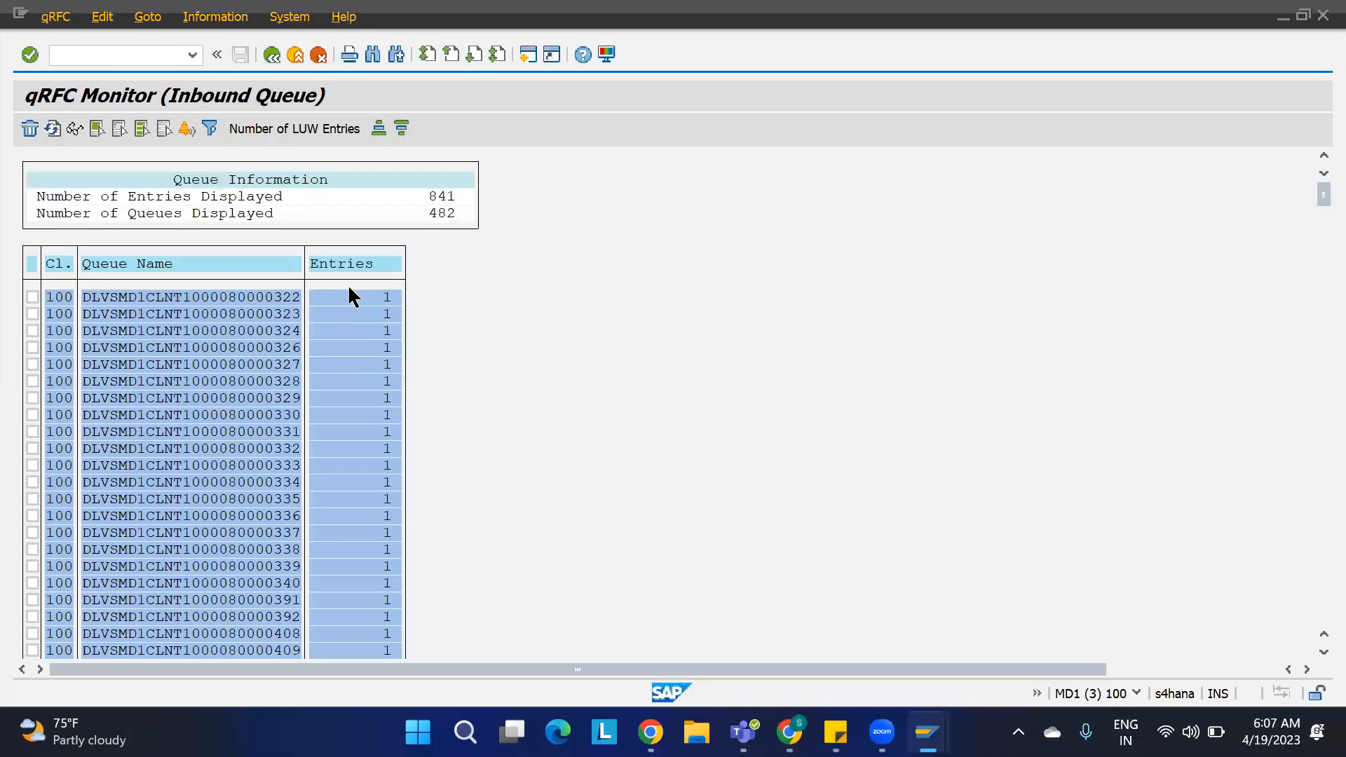
Step: Search the queue list for the copied delivery number and open the matching queue's details
key("ctrl+f")
key("ctrl+v")
key("Return")
key("Down")
key("Return")
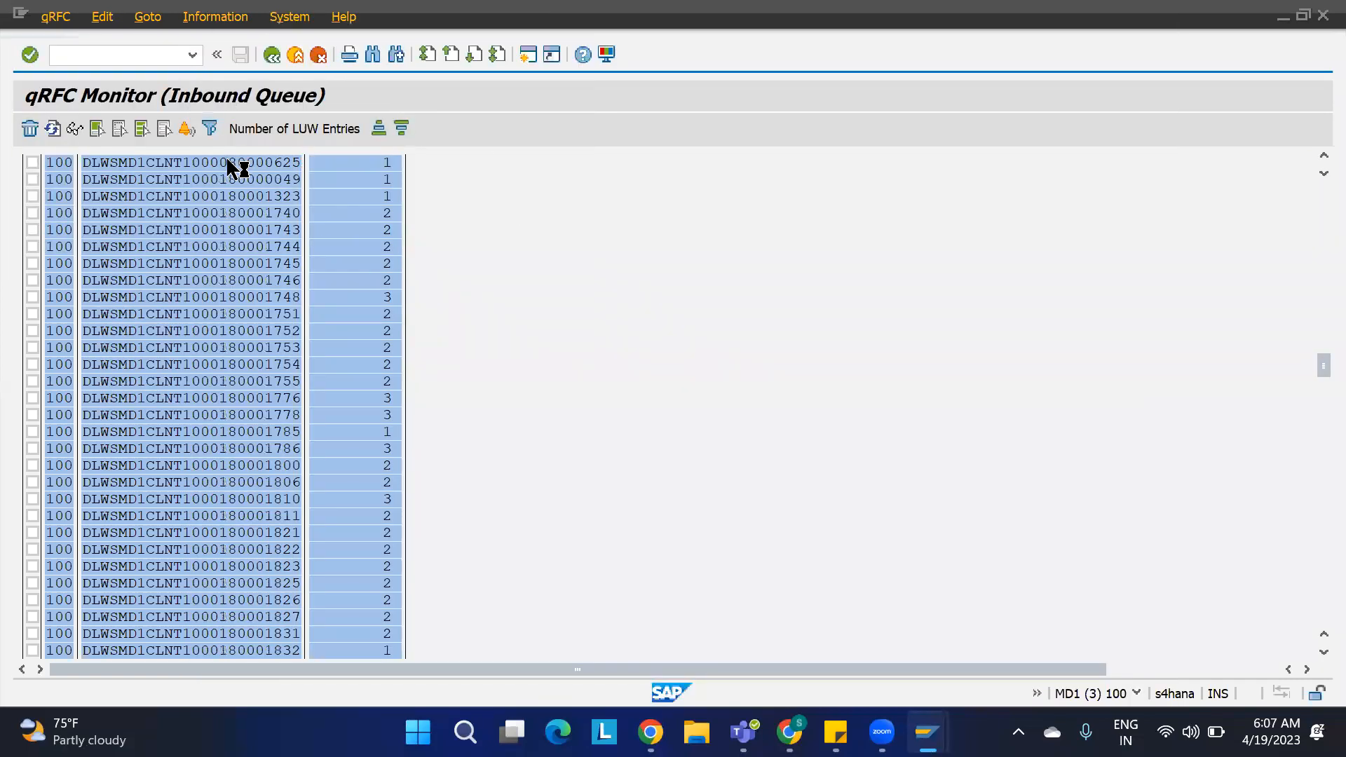
double_click(237, 168)
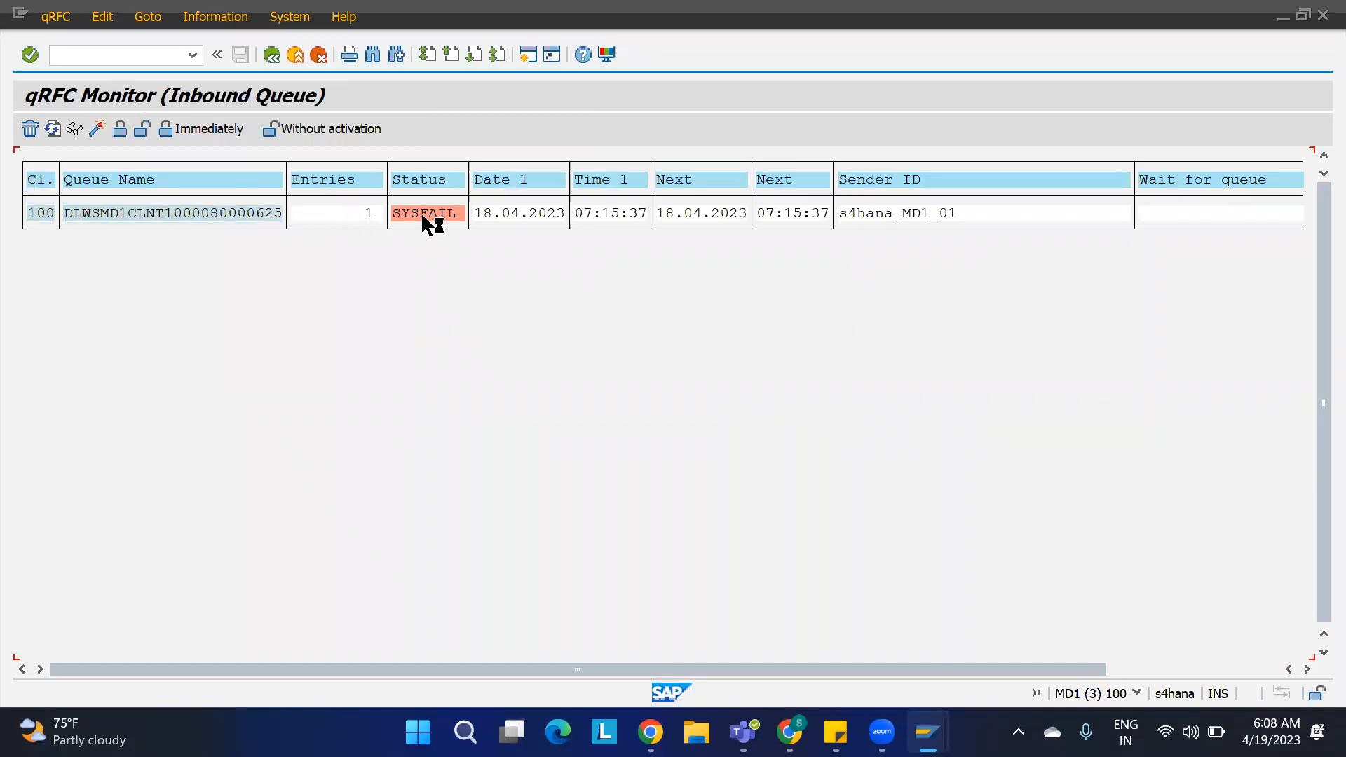
Step: Open the failed queue's error status text and its message log, then return to the queue view
double_click(247, 213)
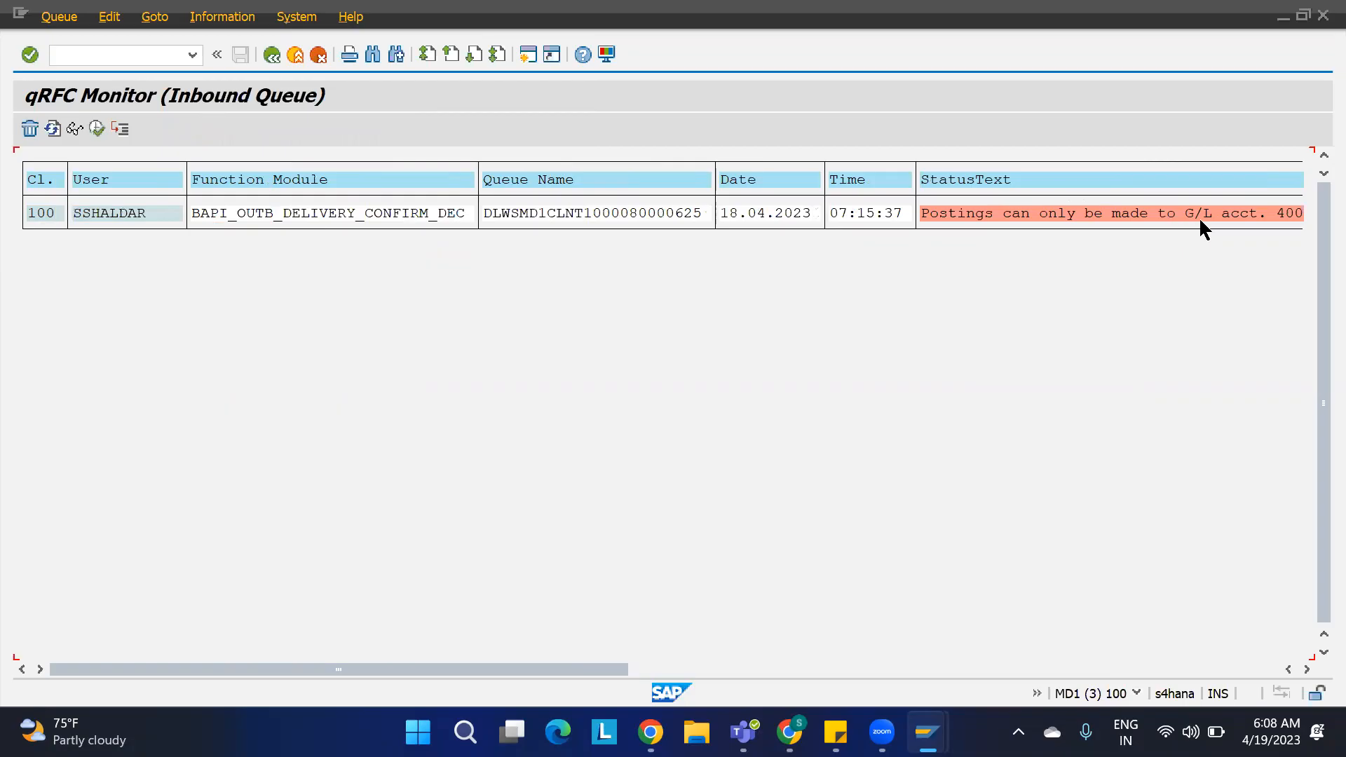
double_click(1221, 212)
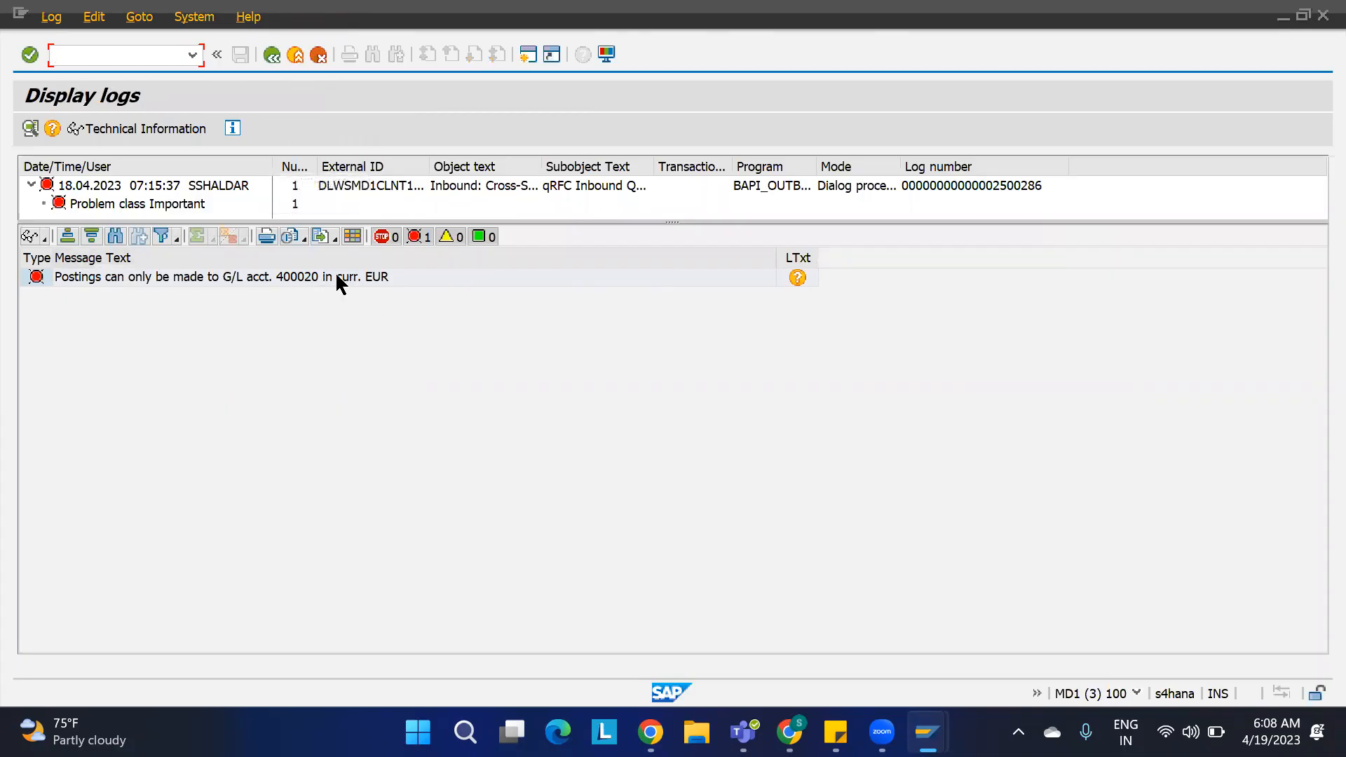
left_click(271, 54)
key("F3")
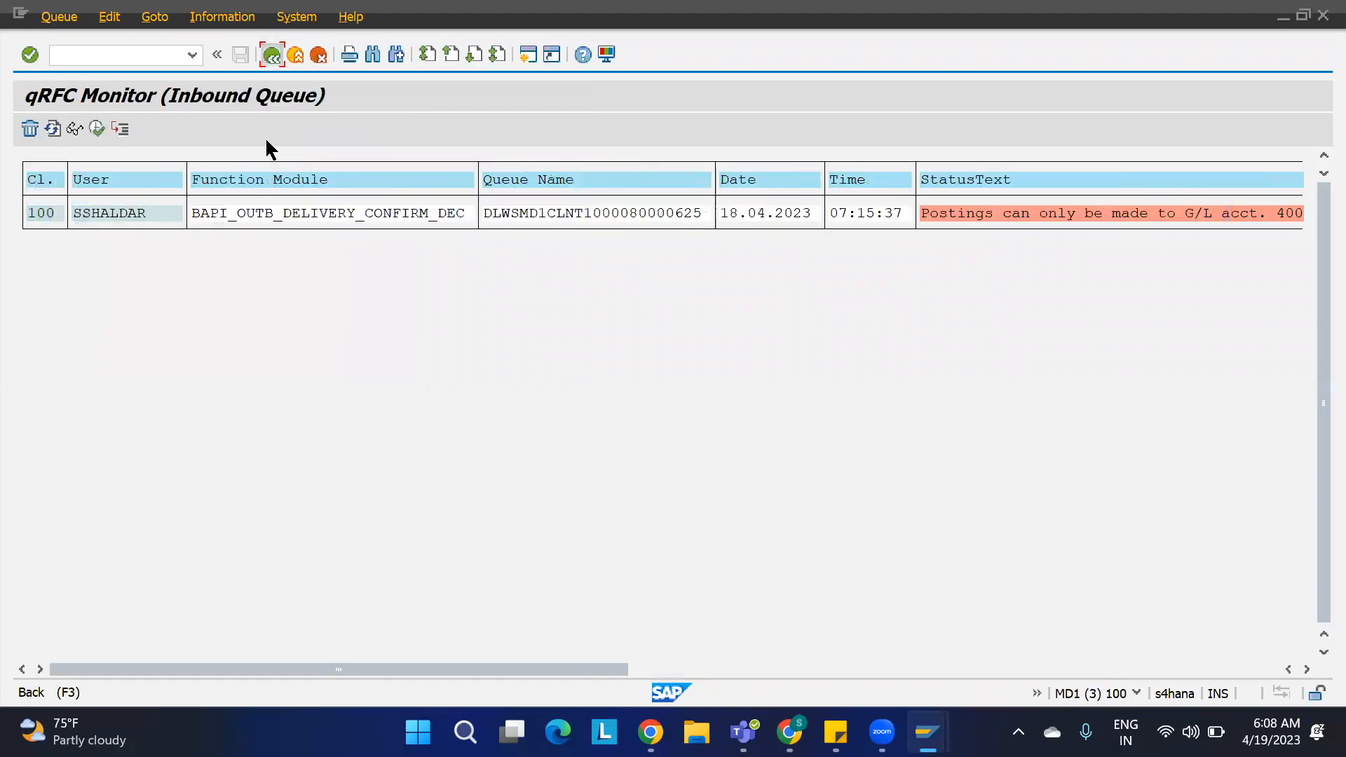
right_click(255, 215)
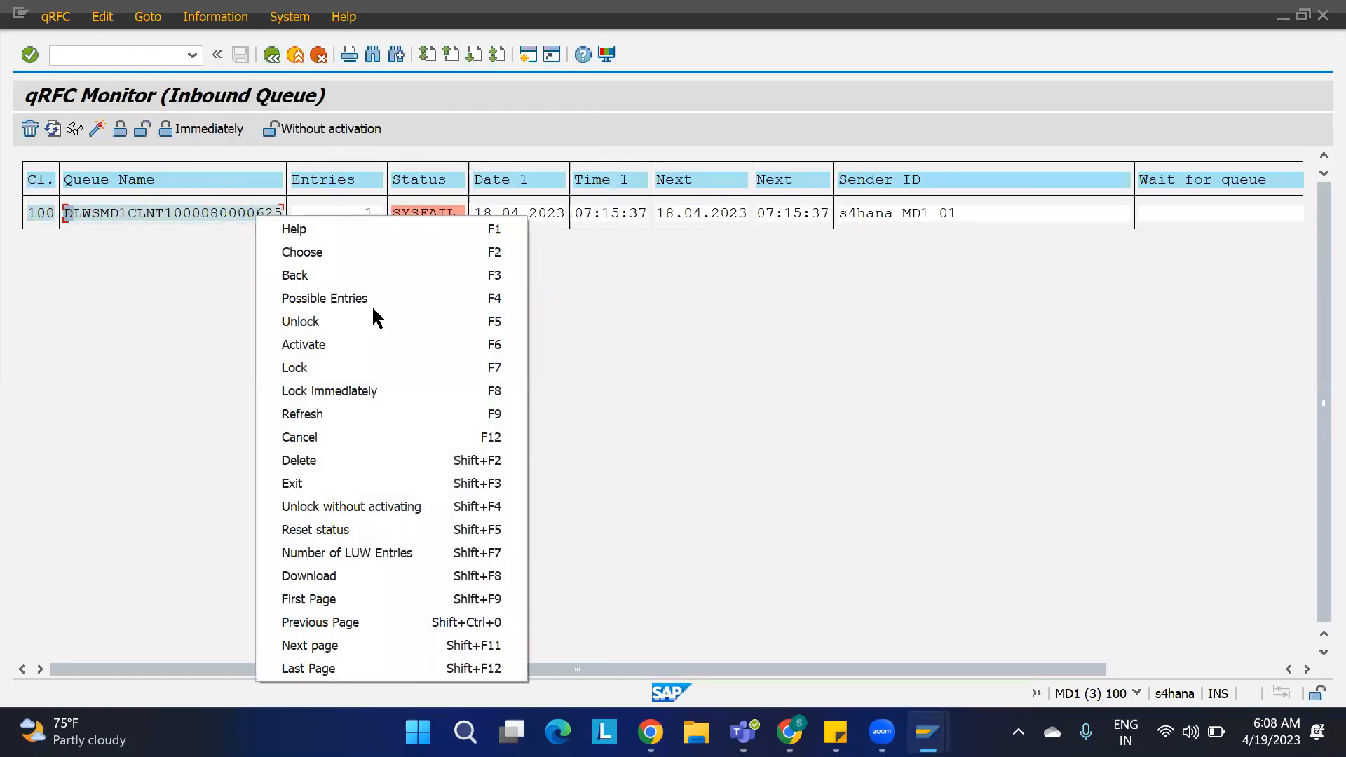
left_click(344, 531)
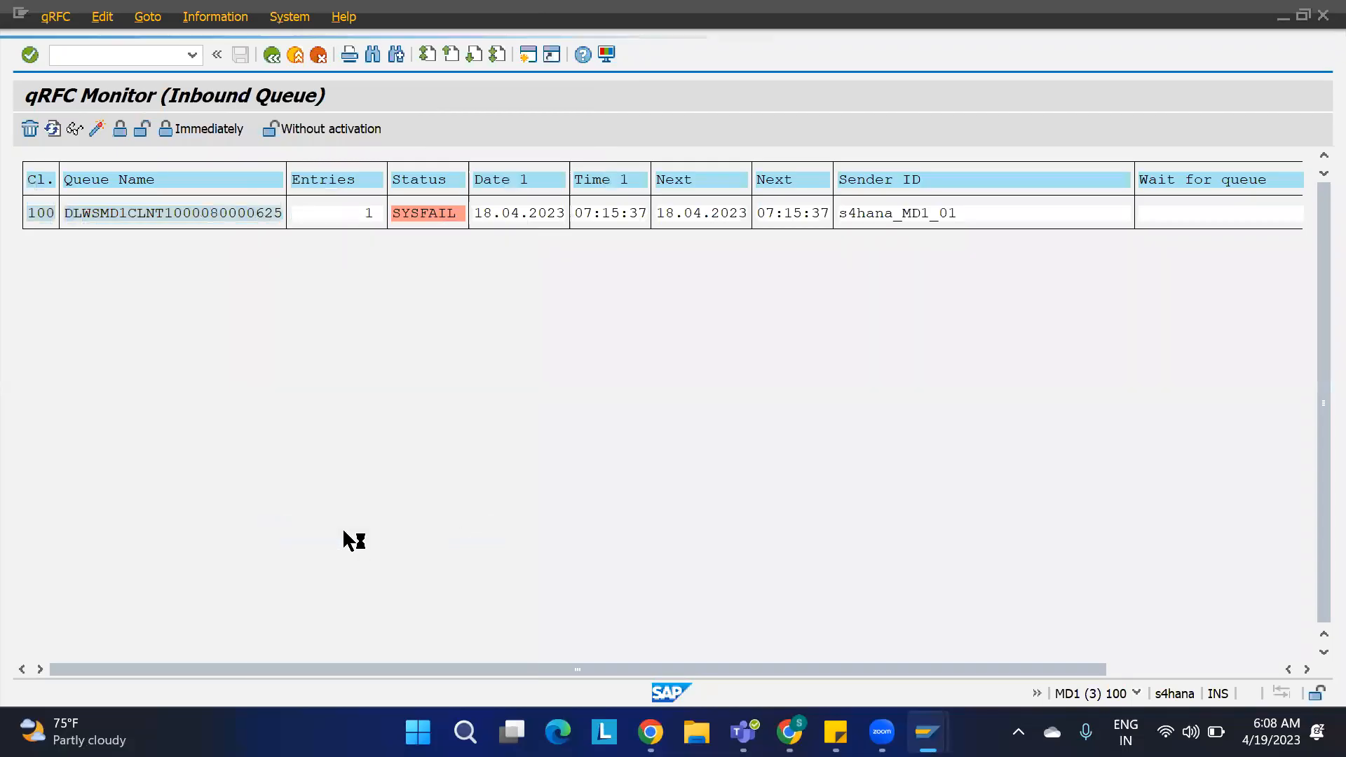
left_click(53, 129)
left_click(53, 129)
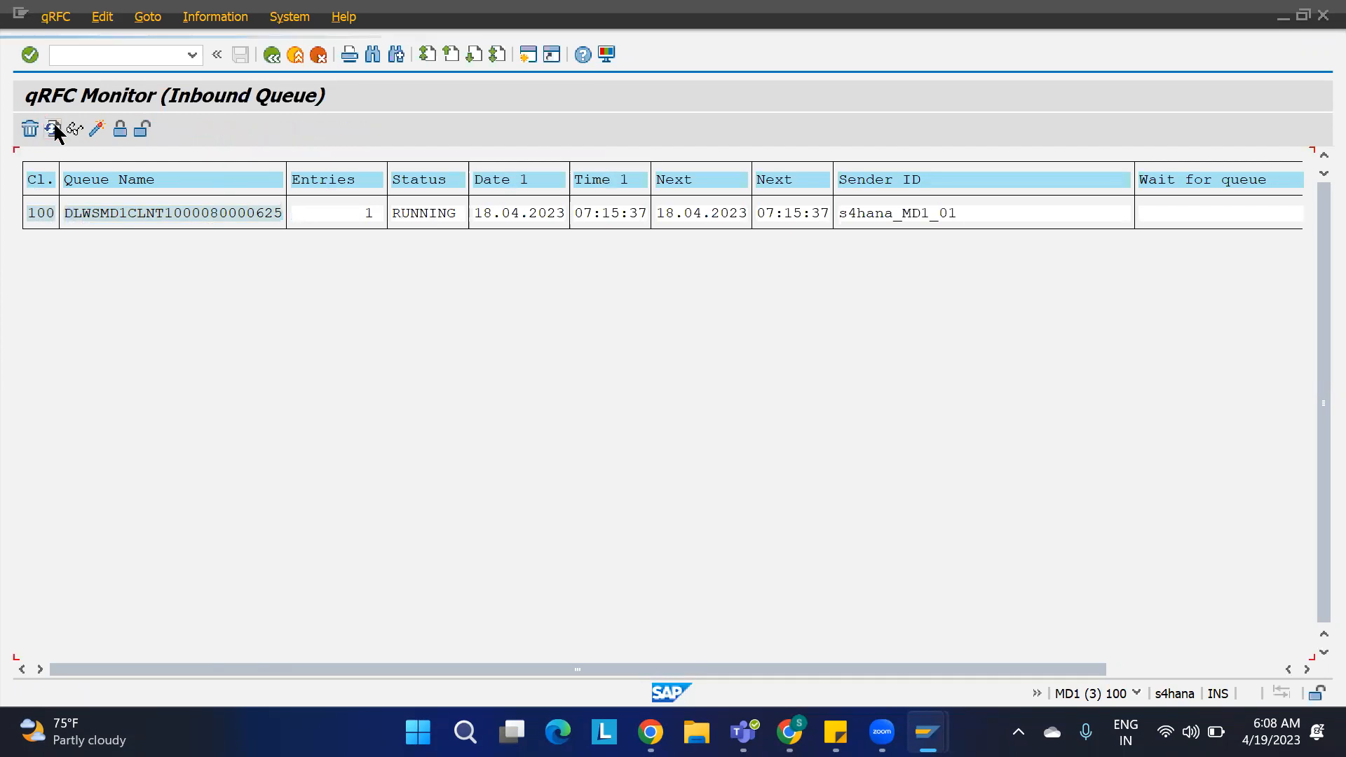
left_click(53, 129)
key("F3")
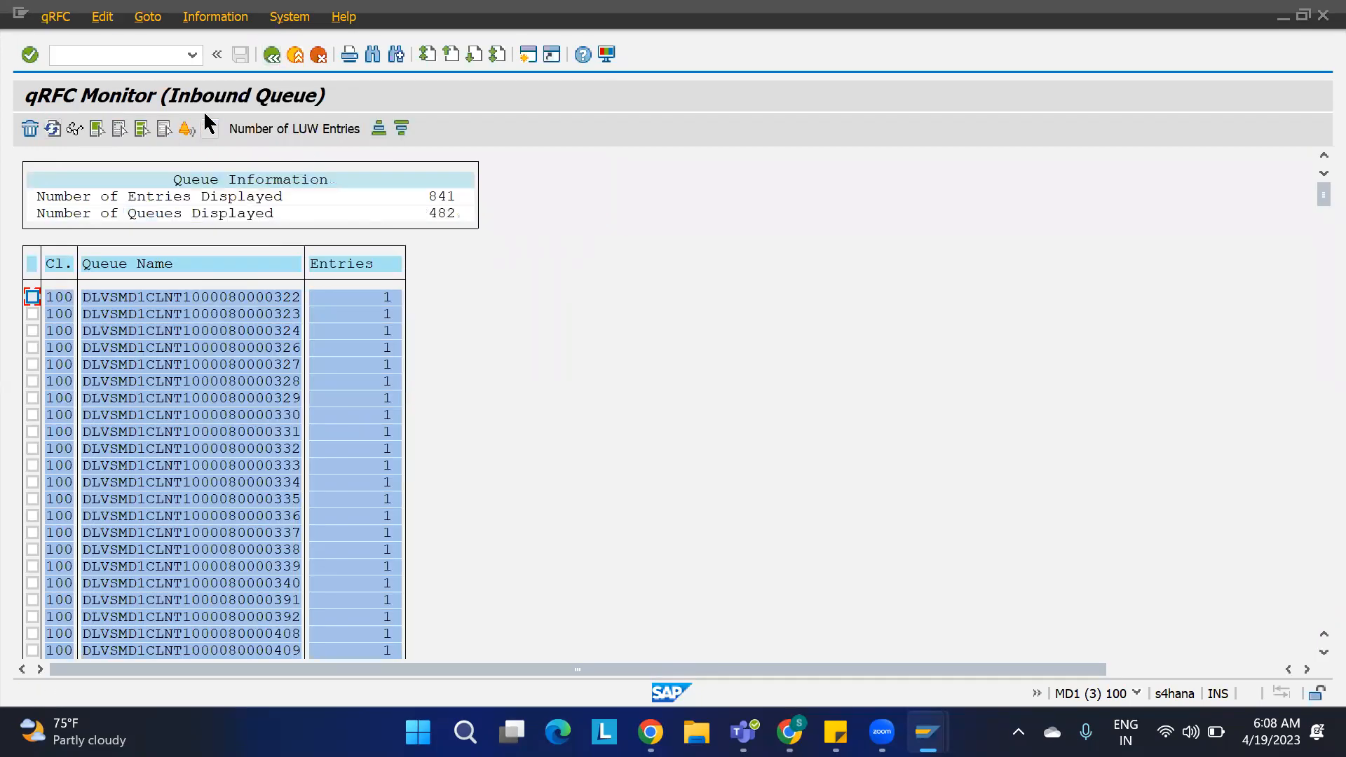
Step: Re-execute the inbound queue monitor and search again for the queue of delivery 80000625
key("F3")
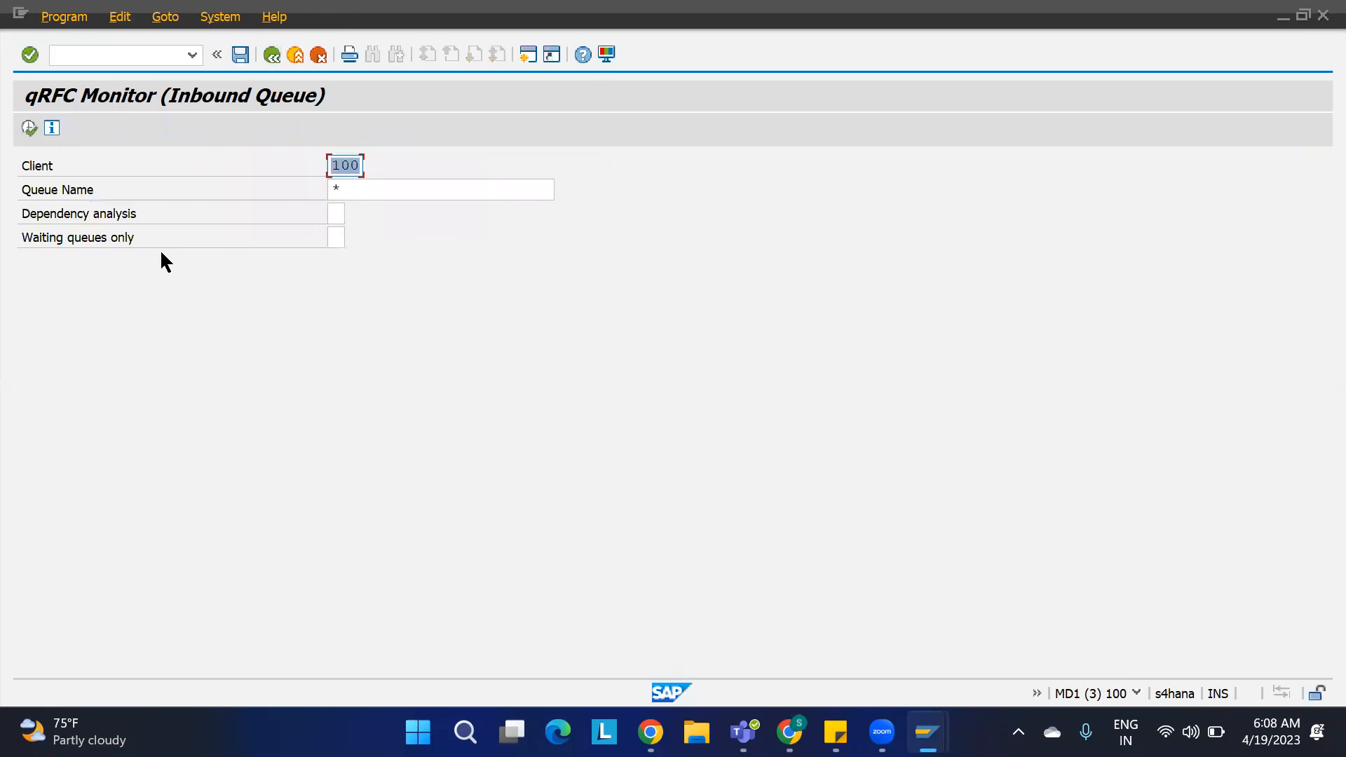
left_click(29, 127)
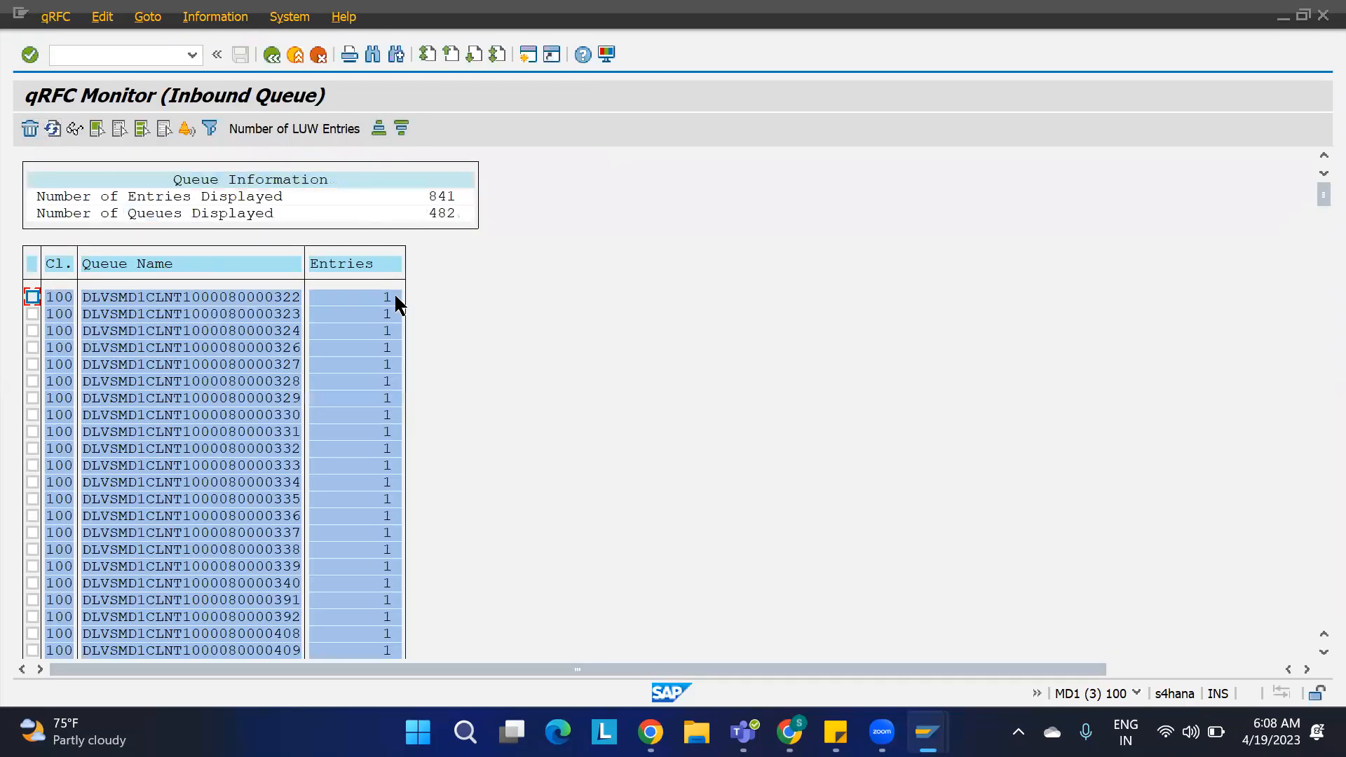
key("ctrl+f")
key("ctrl+c")
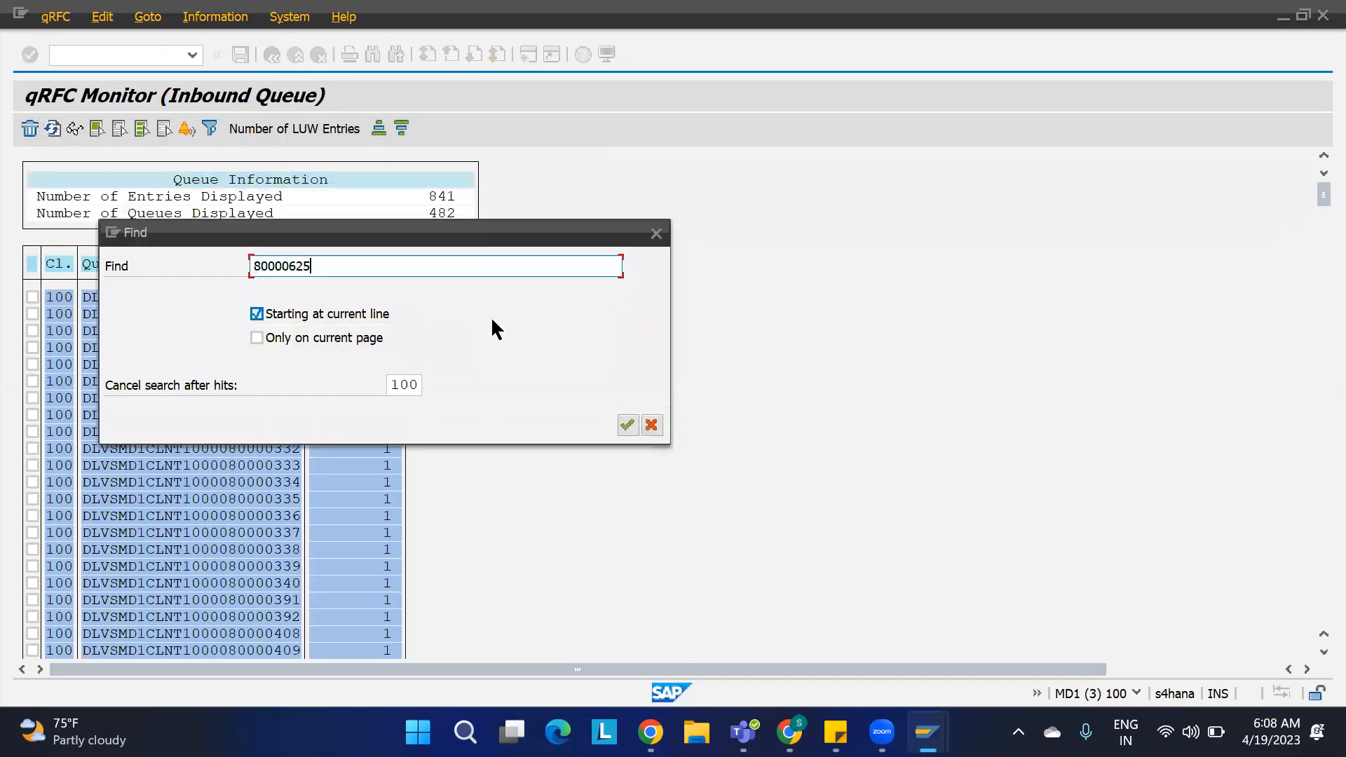
key("Return")
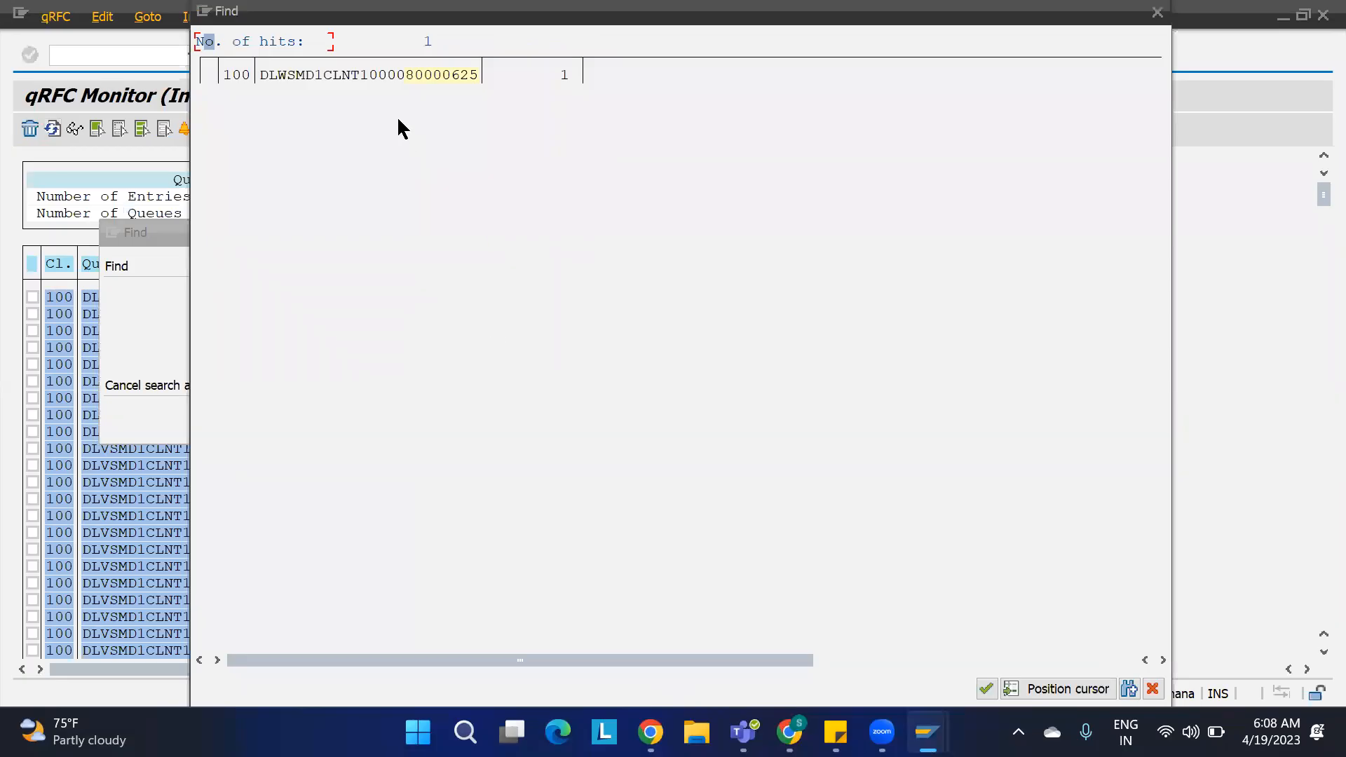
key("Return")
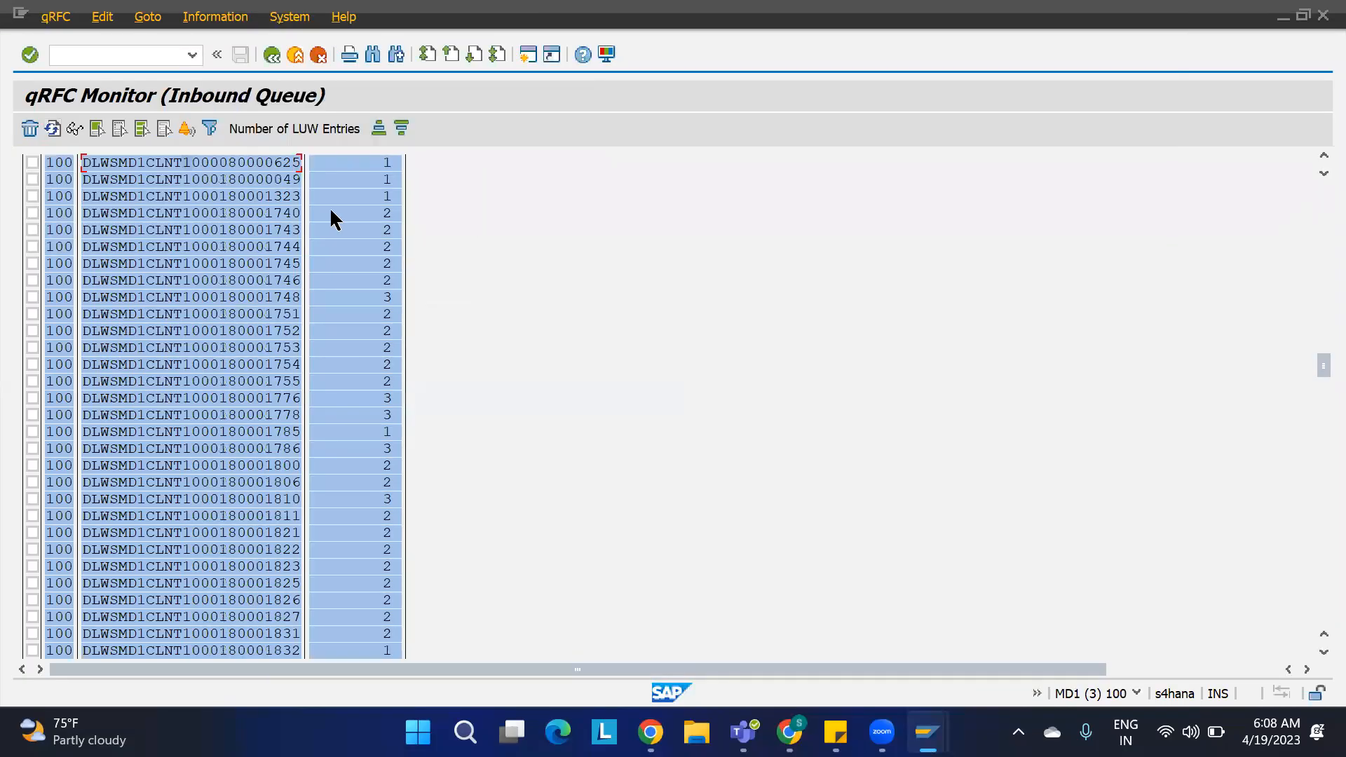
double_click(254, 164)
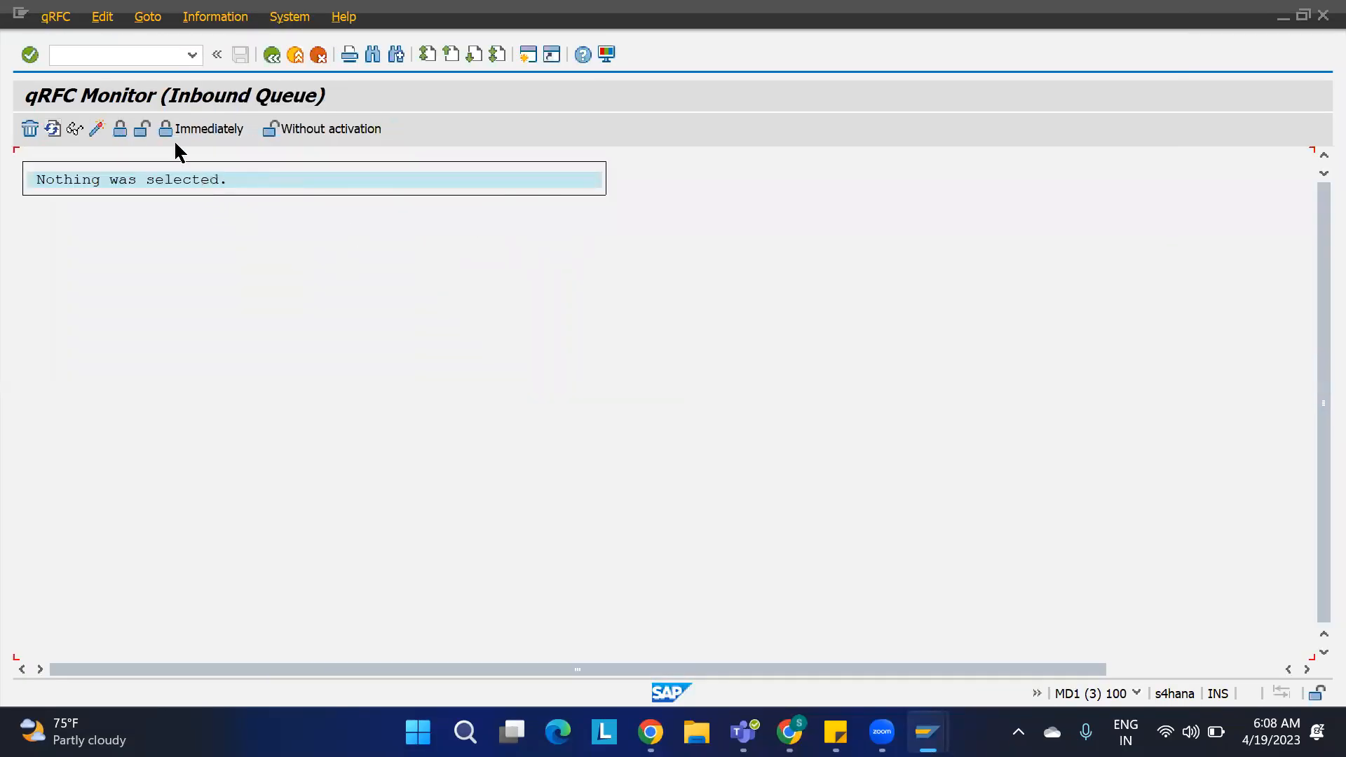
left_click(272, 55)
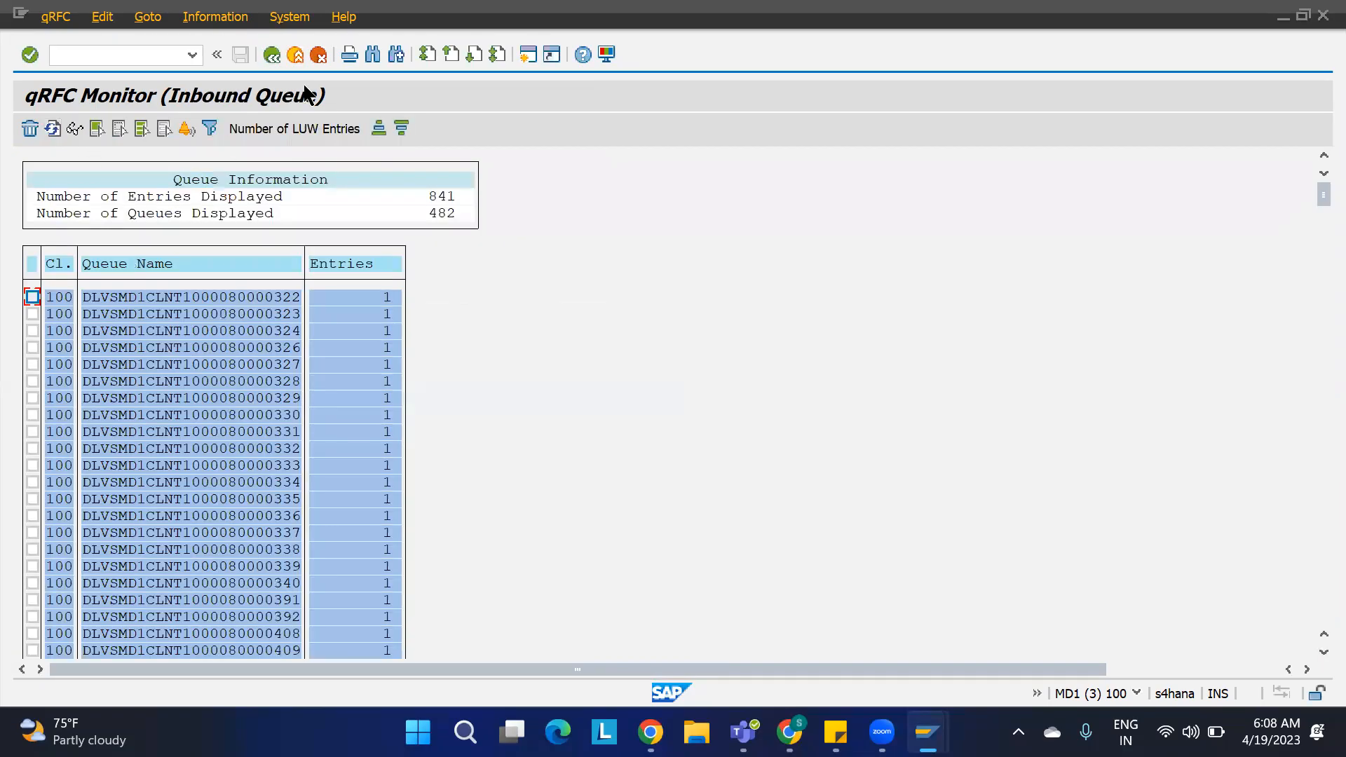
key("F3")
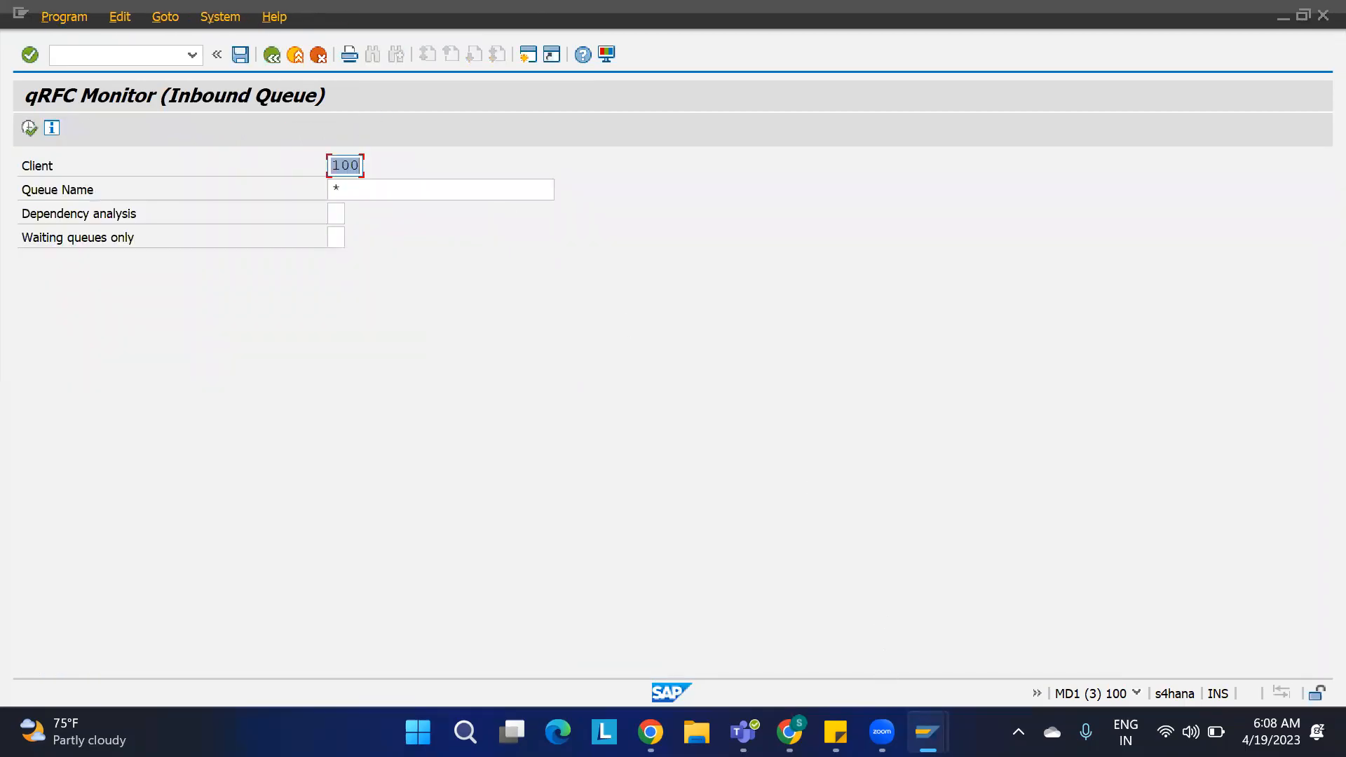
Step: Open the EWM outbound delivery order transaction, find document 80000625 and switch to its outbound delivery
mouse_move(928, 733)
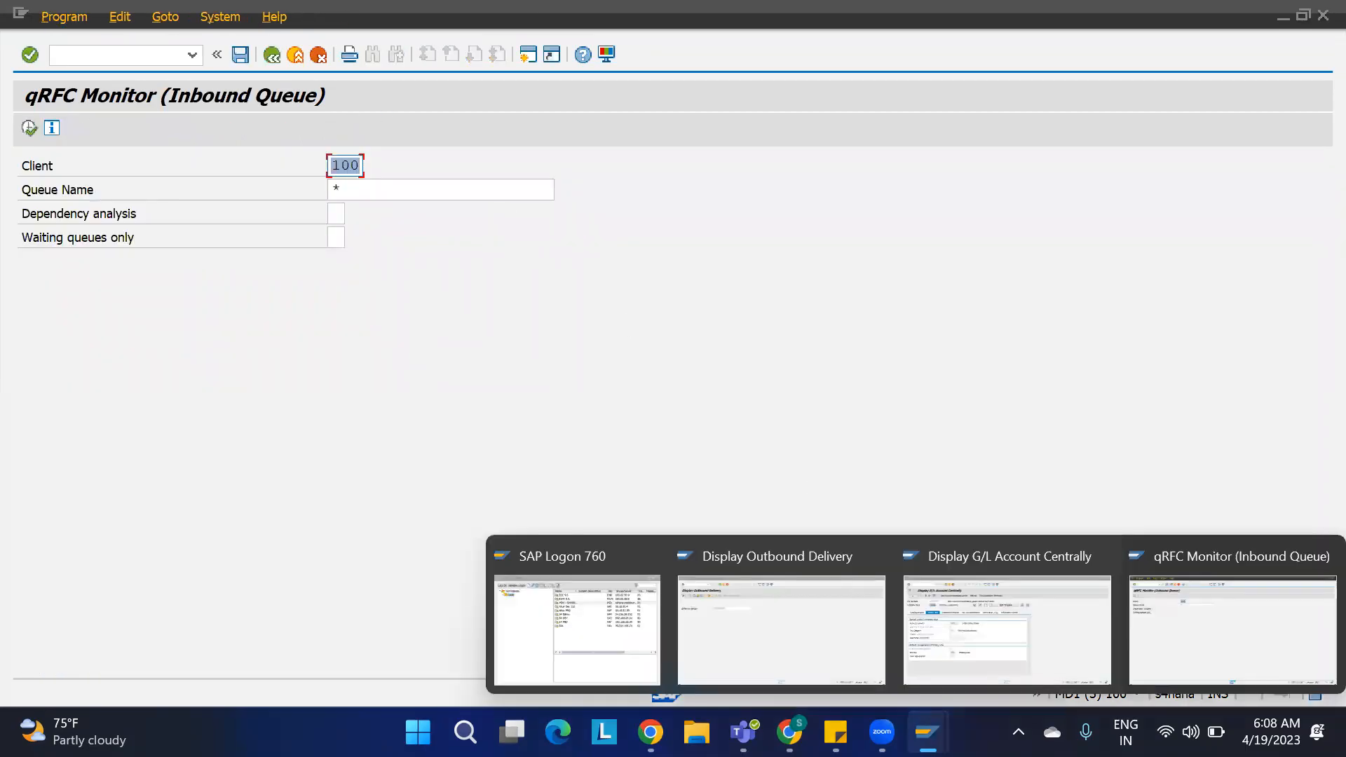
left_click(1165, 631)
left_click(144, 50)
type("/n/scwm/pr")
key("Return")
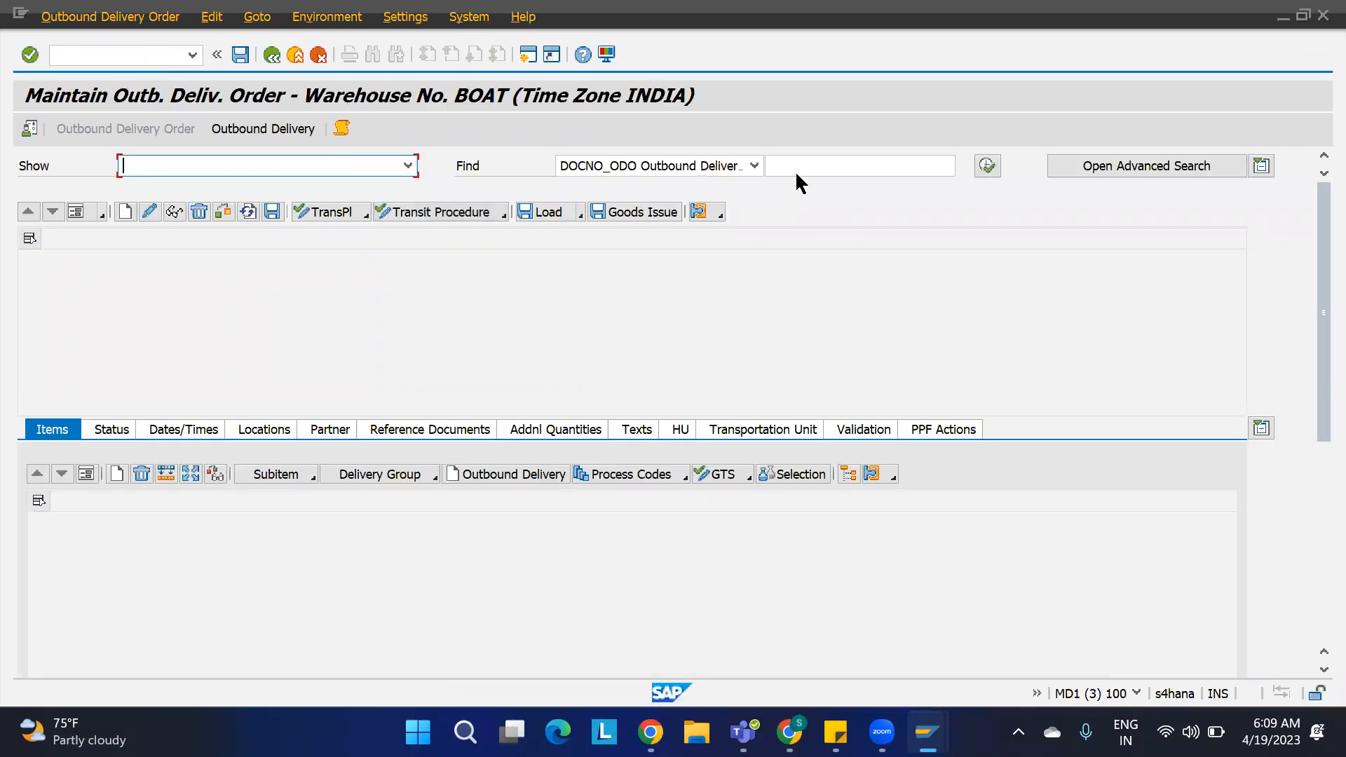
left_click(802, 166)
key("ctrl+v")
left_click(990, 167)
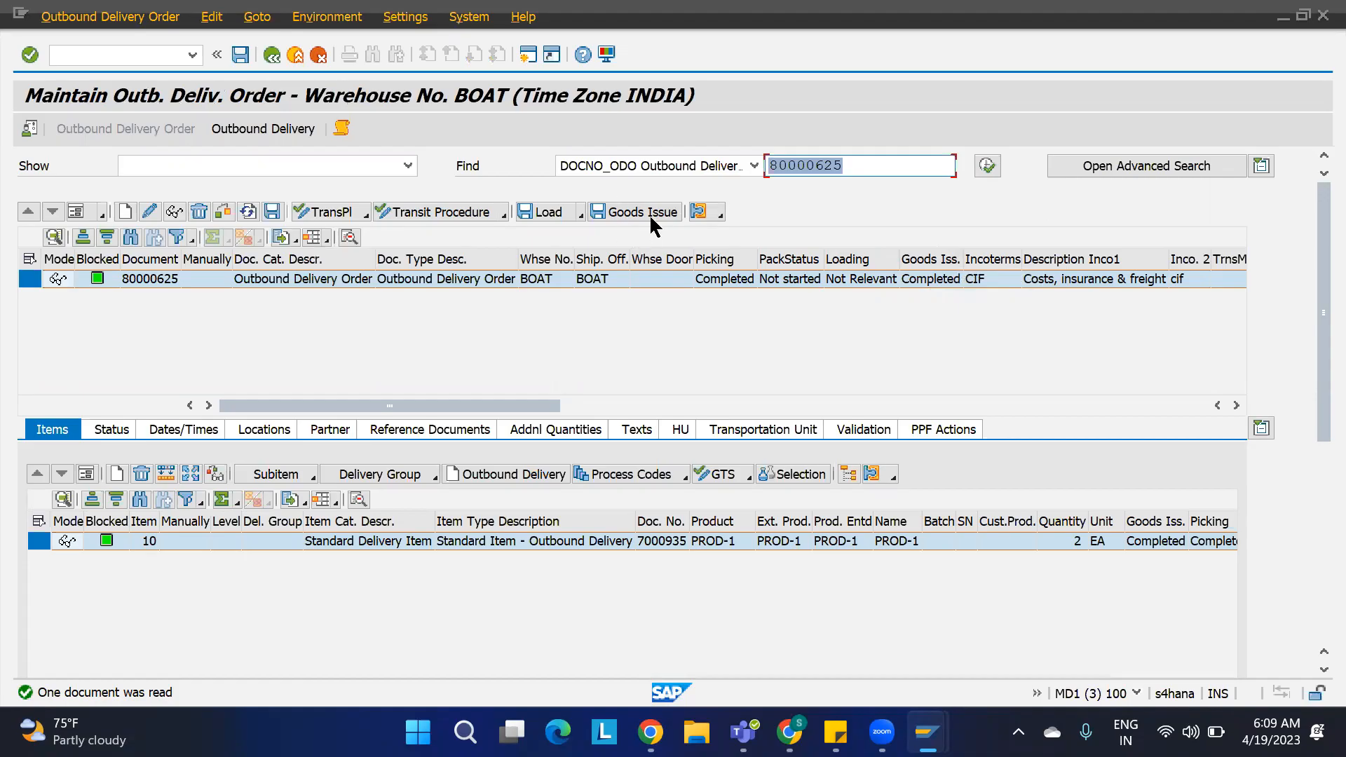
left_click(282, 133)
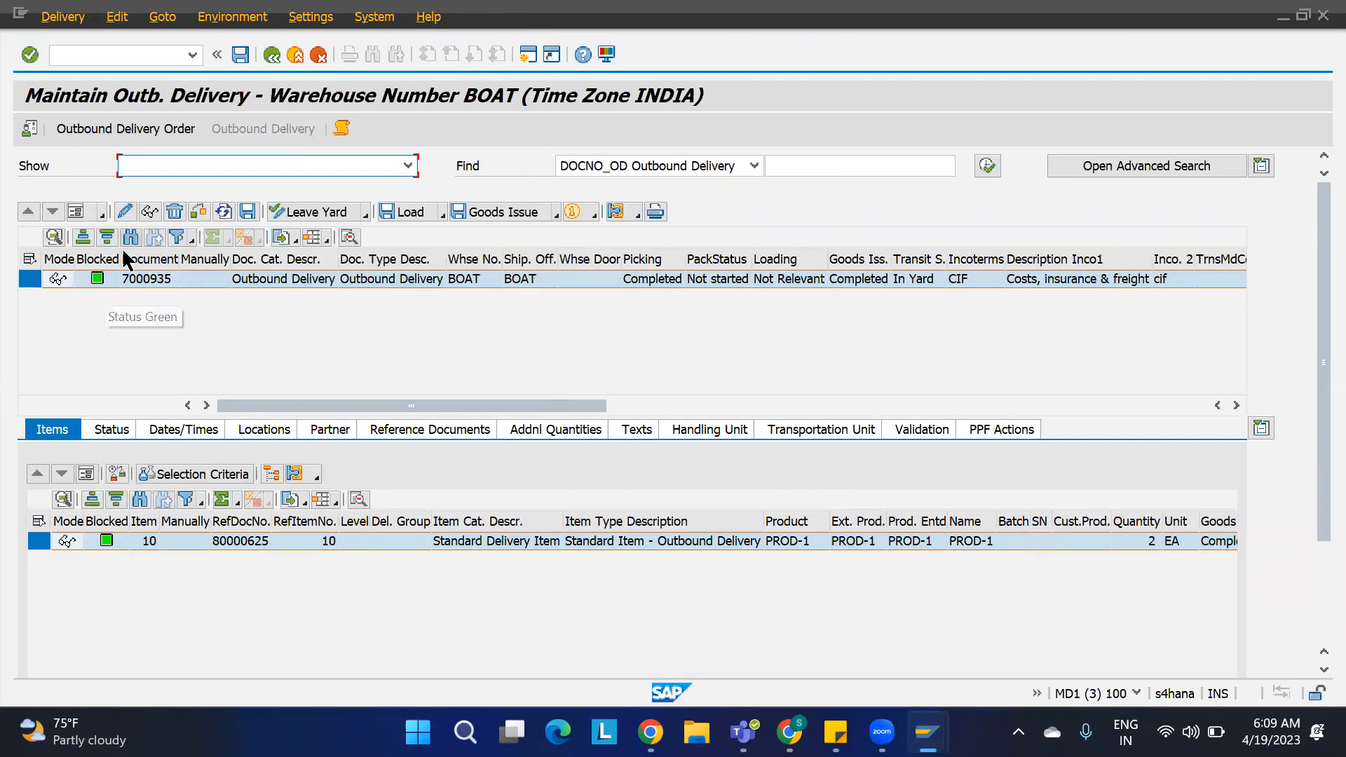
Step: Display outbound delivery 80000625 in the Display Outbound Delivery window and open its document flow
mouse_move(927, 732)
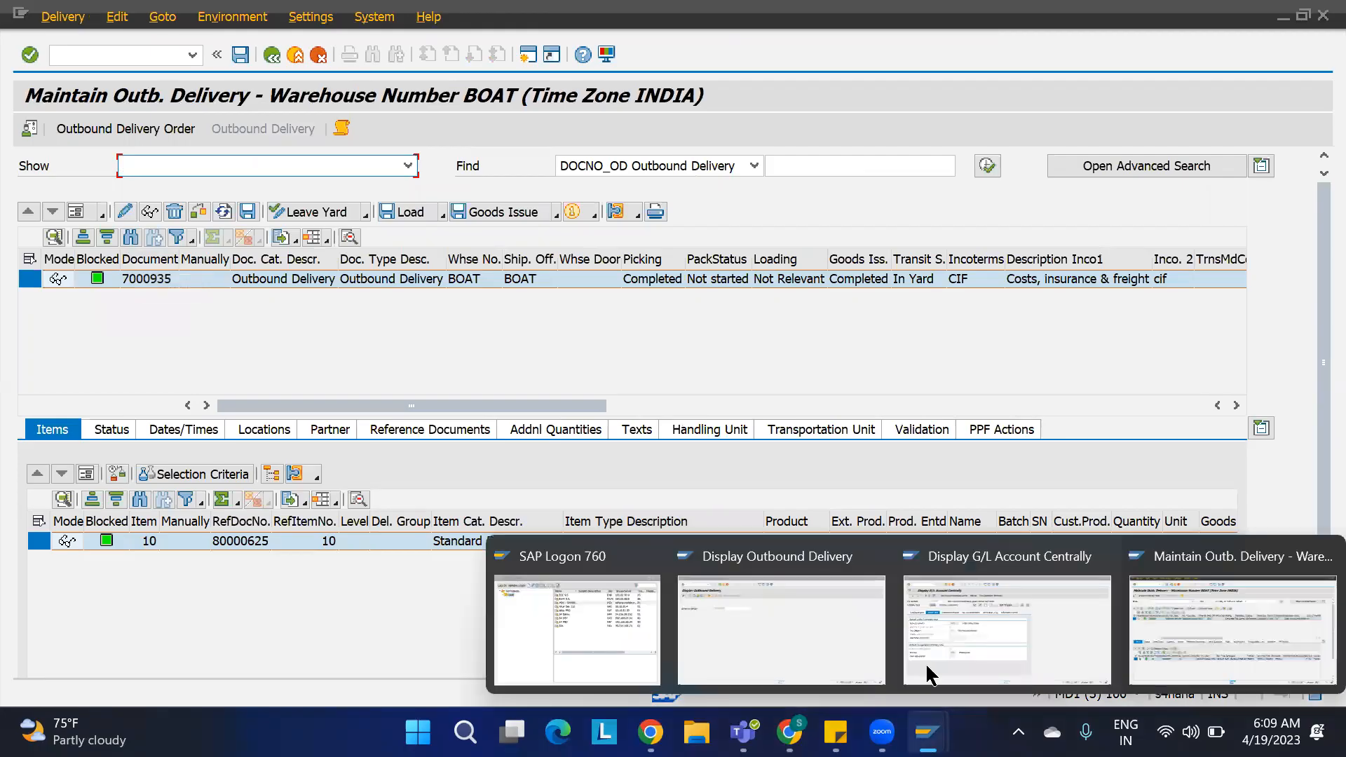
left_click(809, 632)
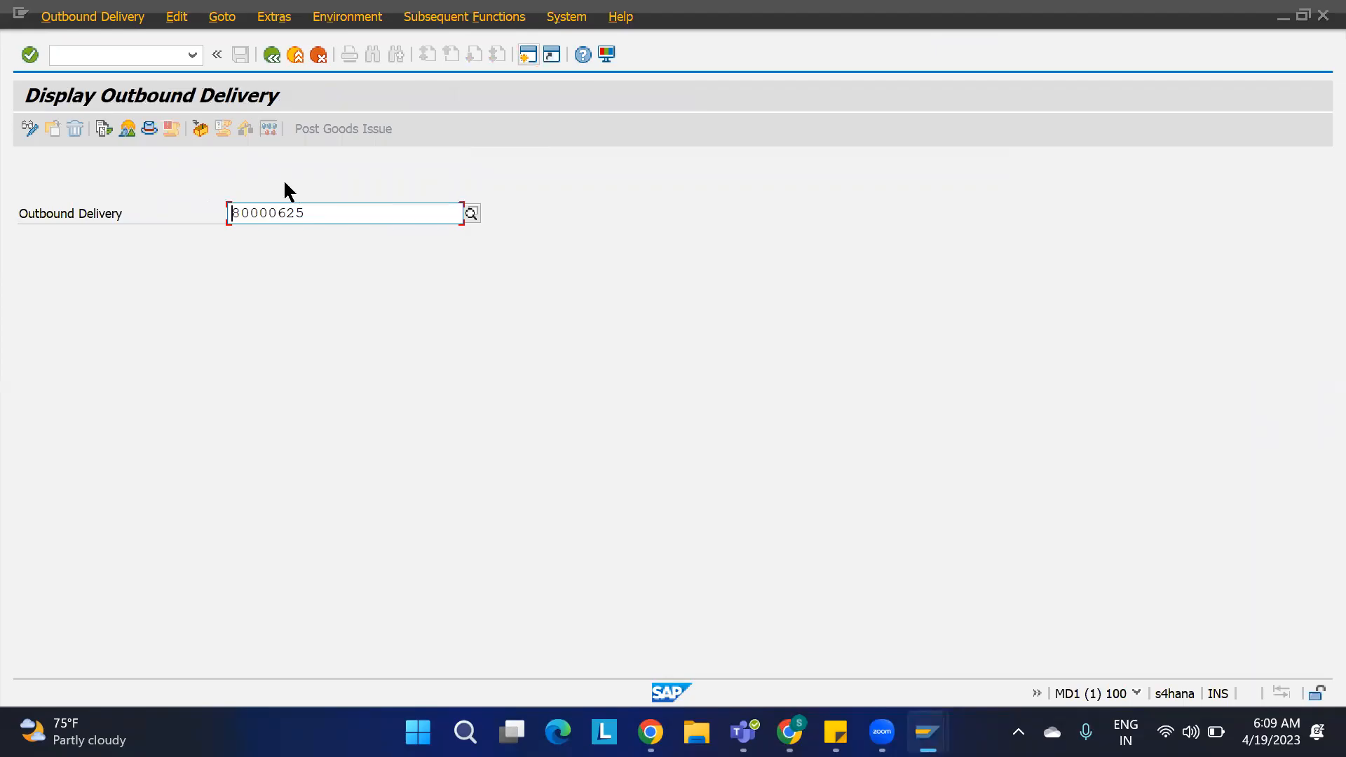
key("Return")
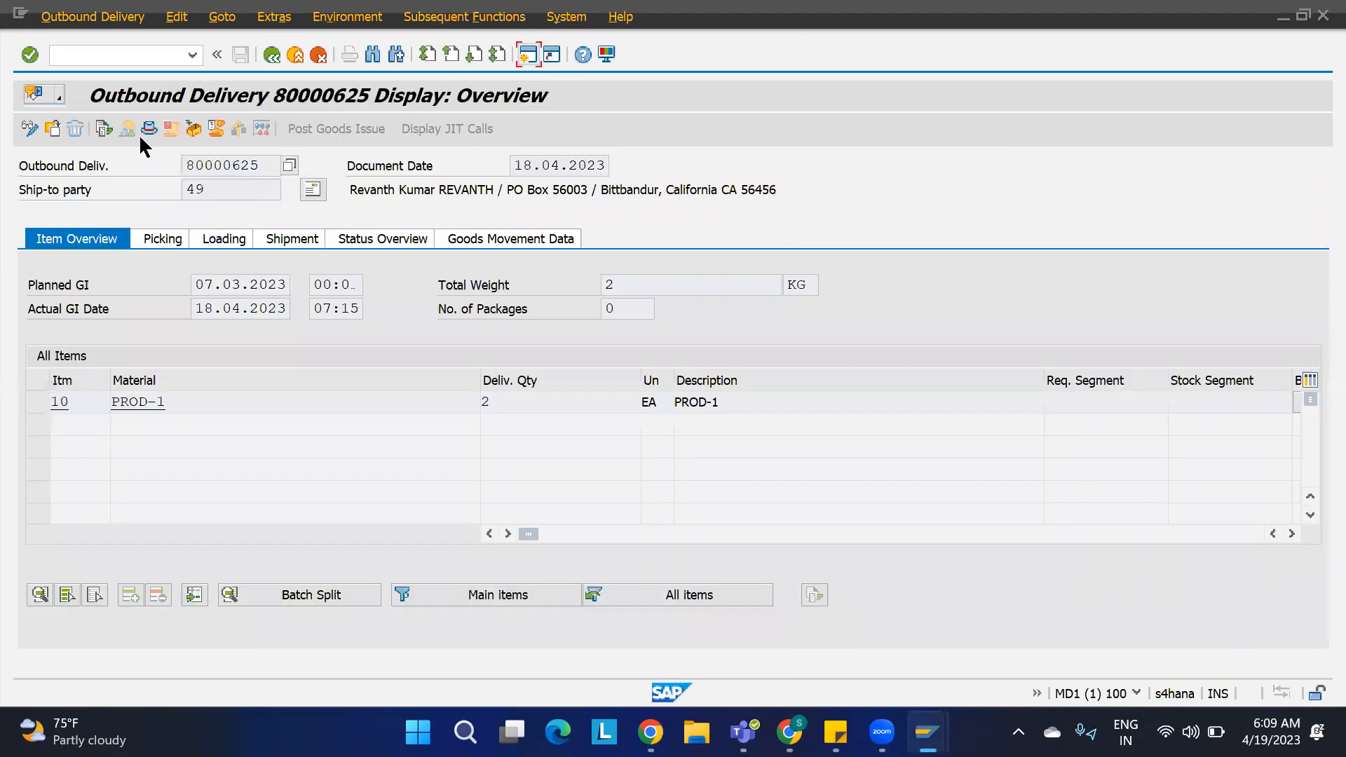
left_click(104, 129)
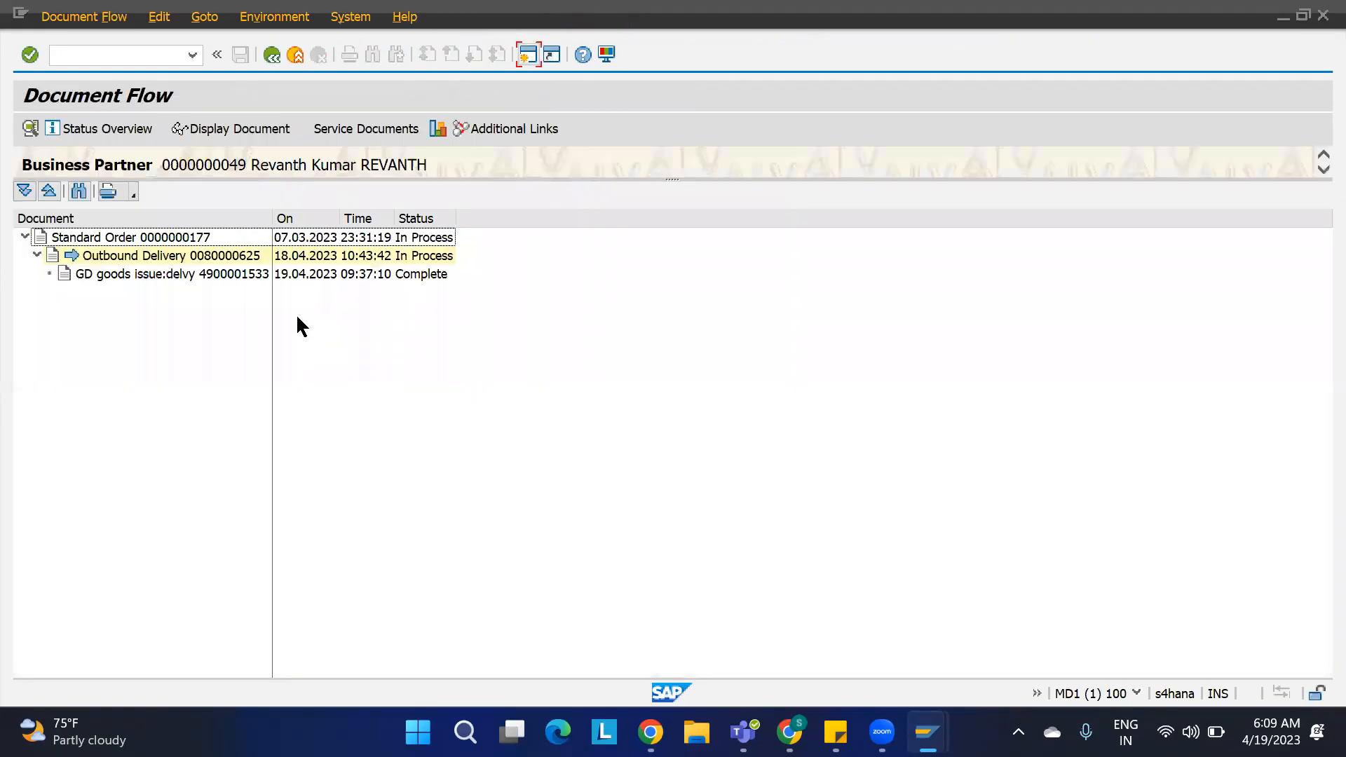
left_click(419, 274)
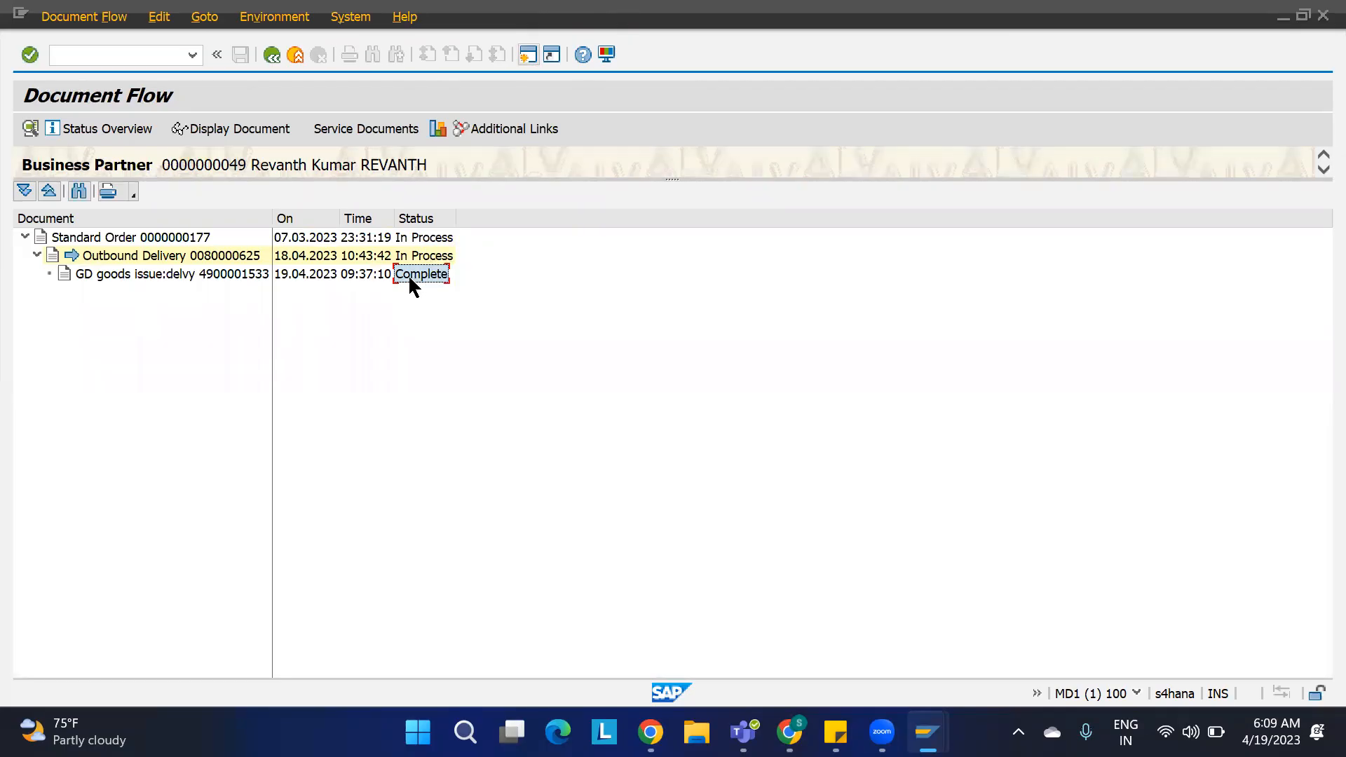
double_click(223, 278)
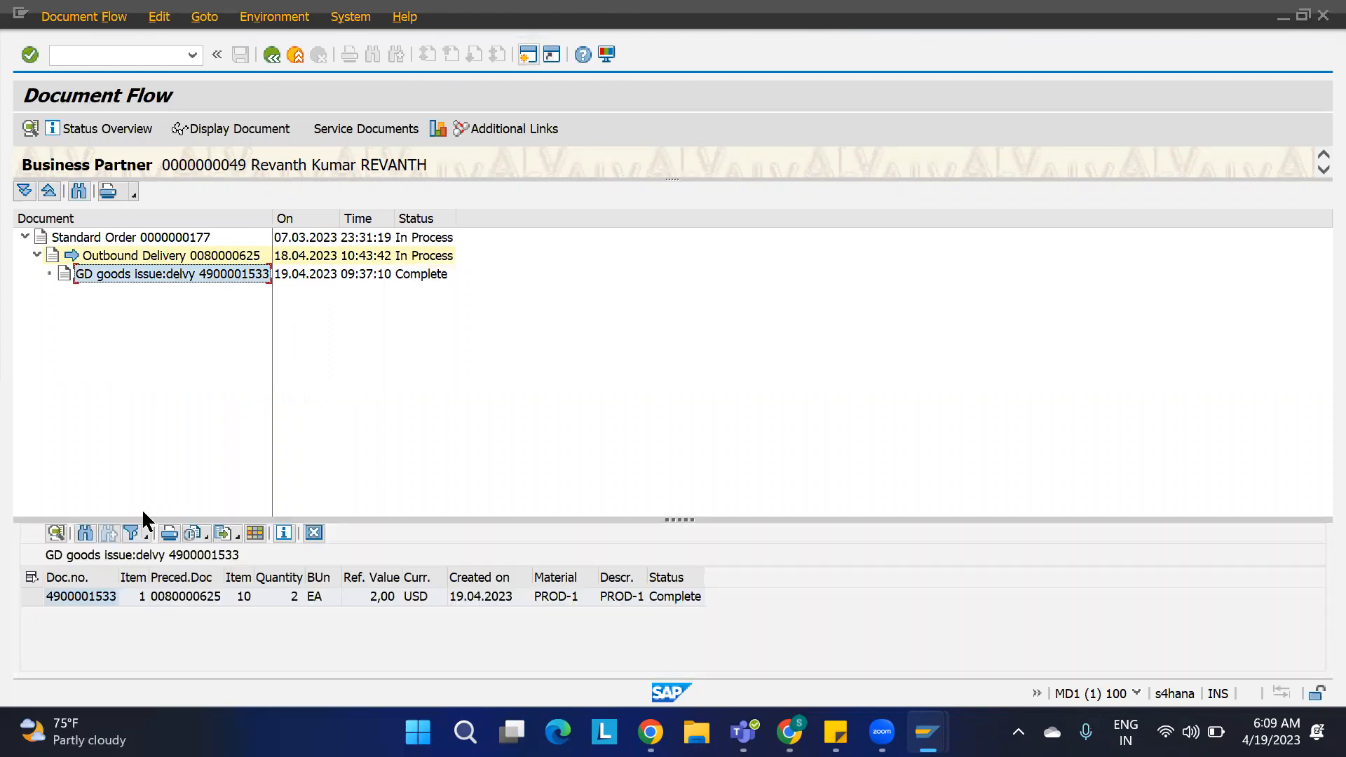
left_click(92, 597)
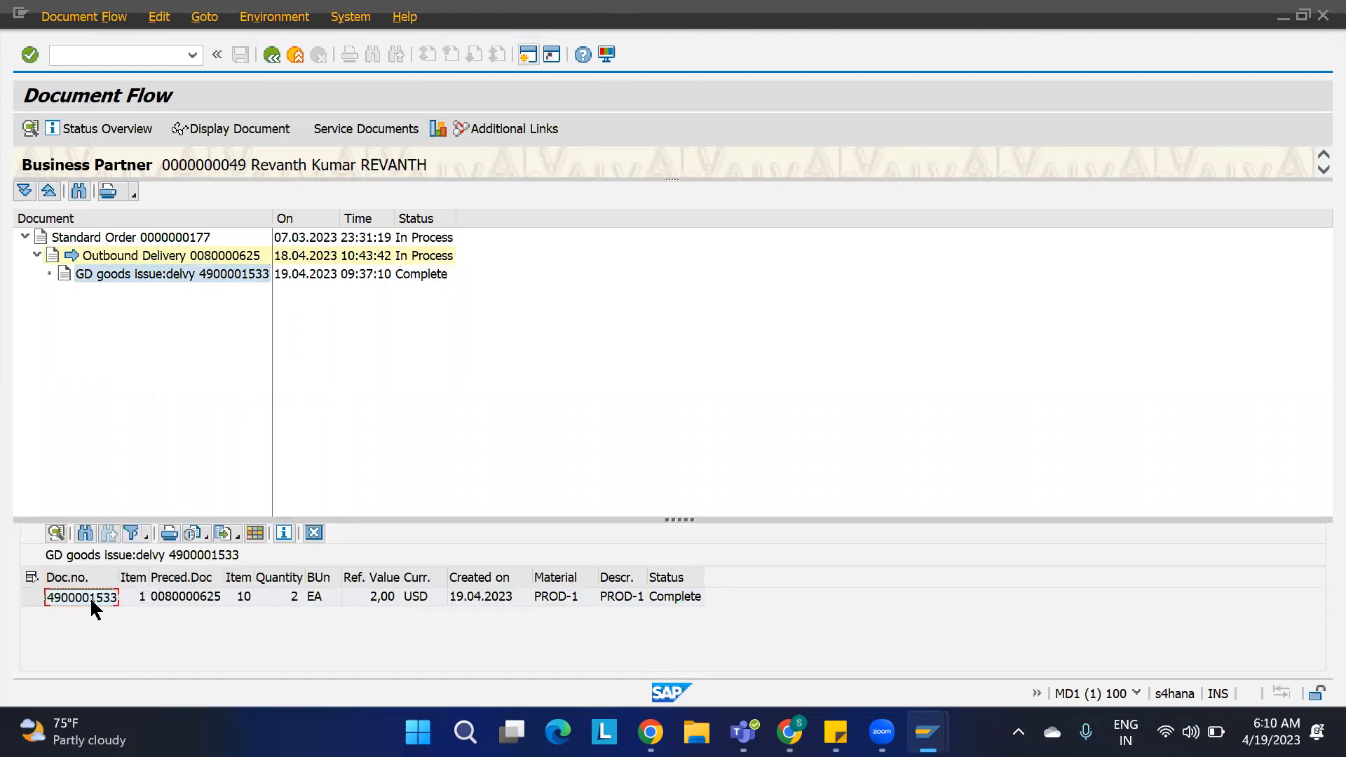
Step: Switch to the G/L account window and start the MIGO transaction
mouse_move(926, 732)
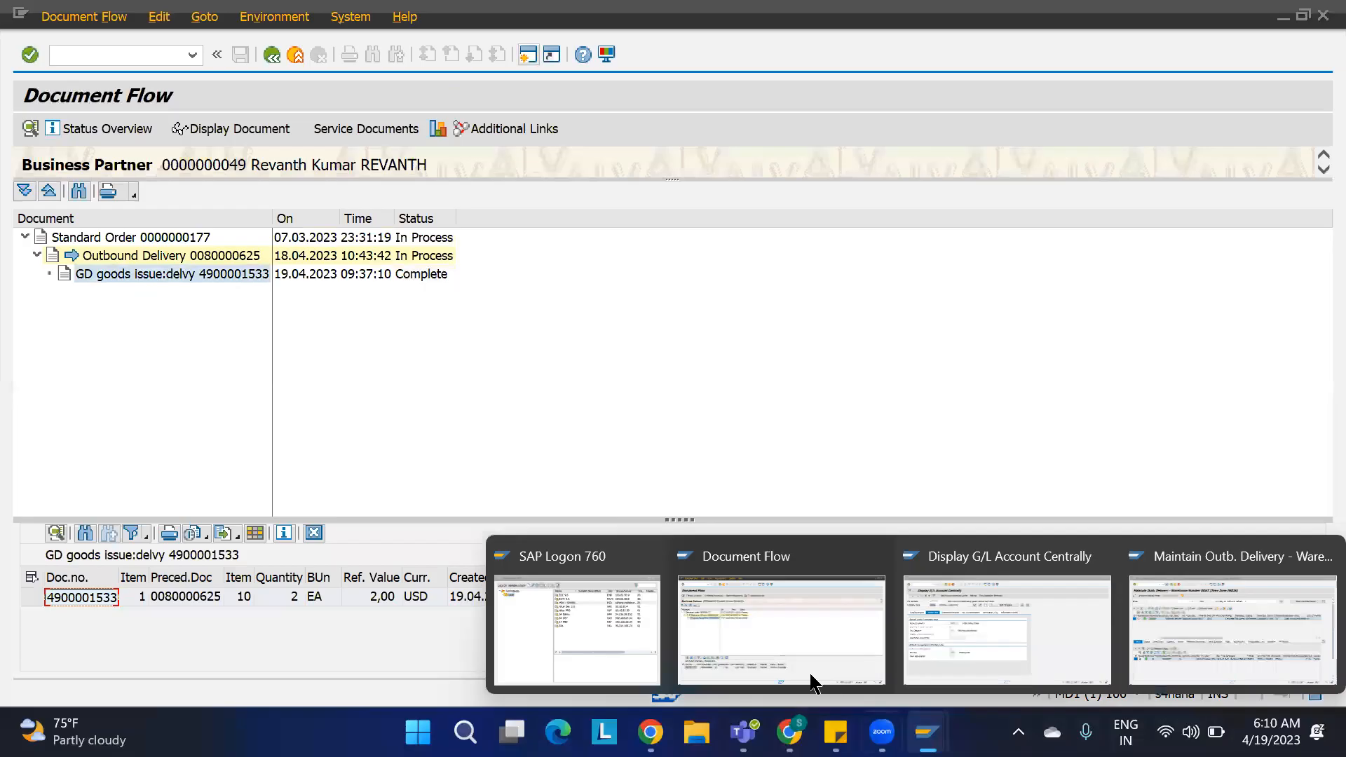
left_click(786, 662)
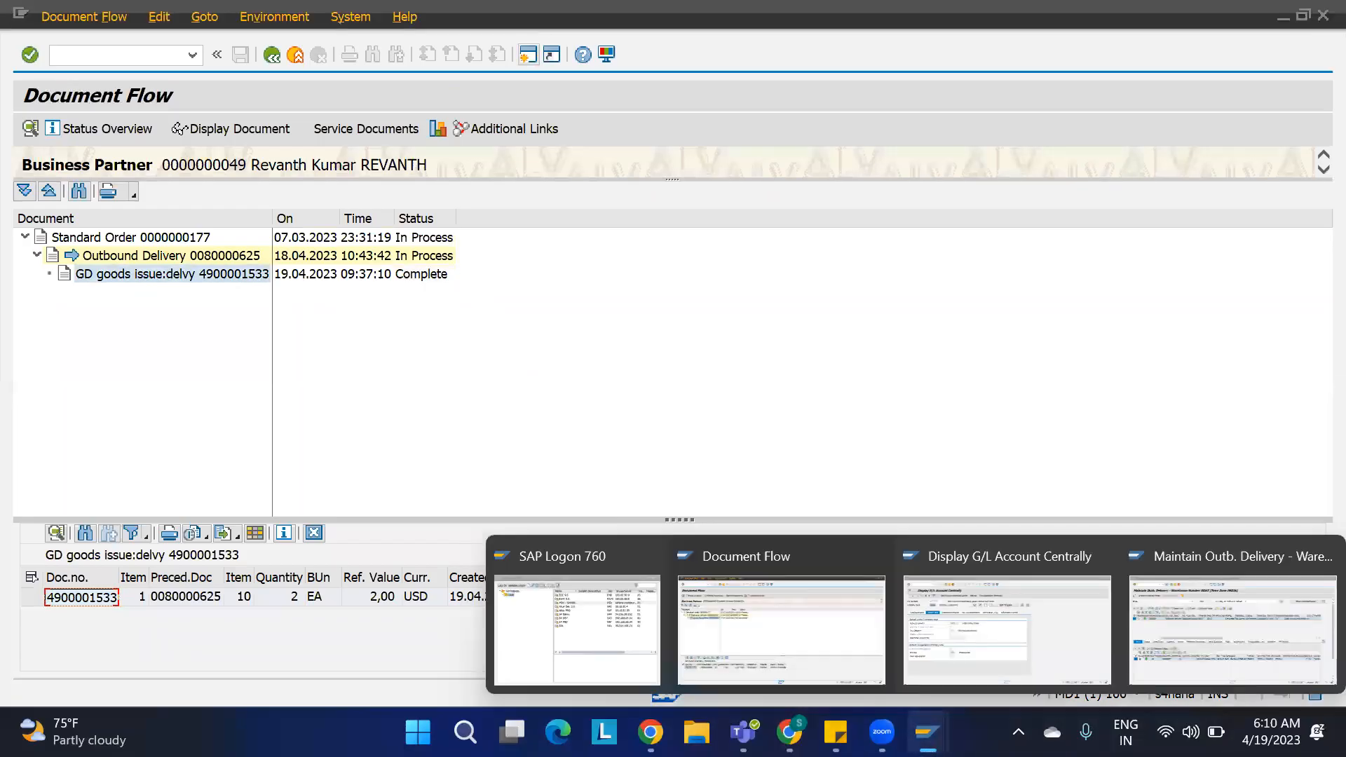
left_click(974, 588)
left_click(121, 59)
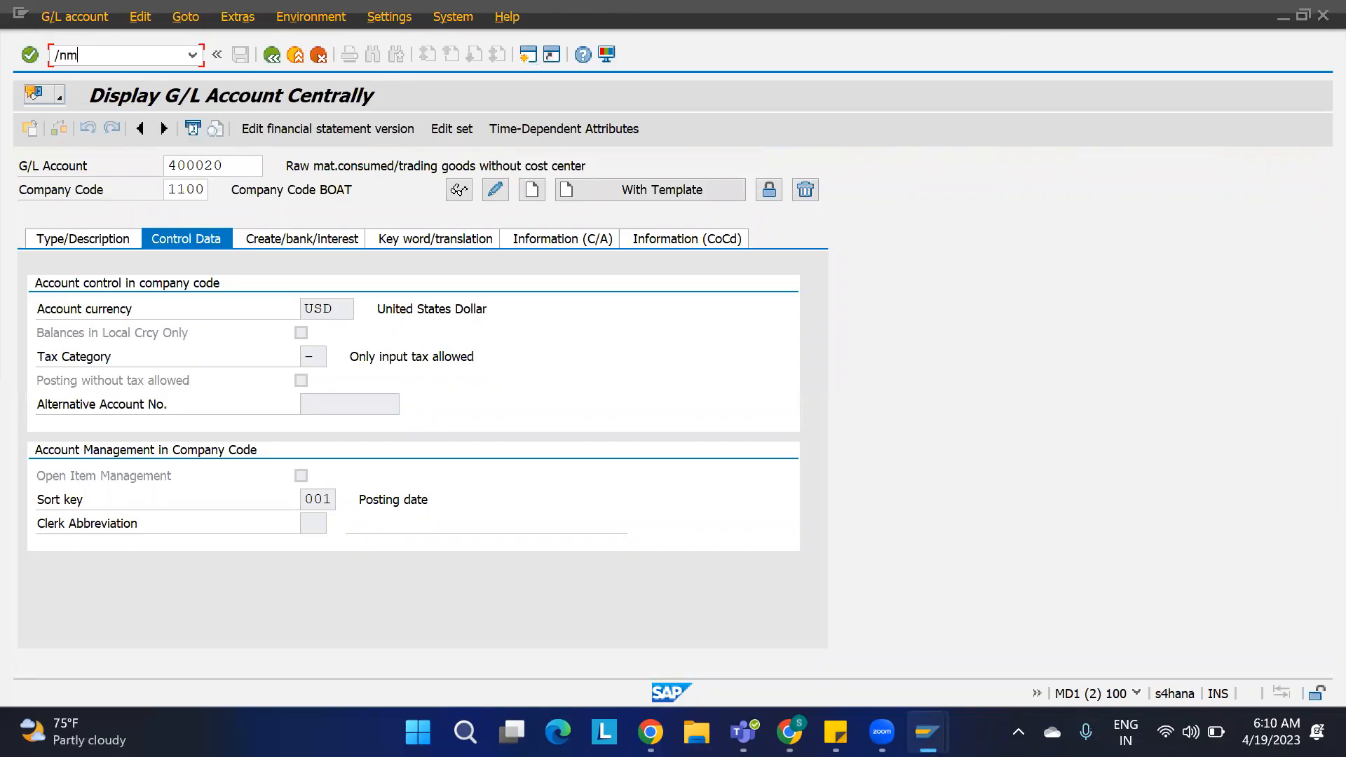
key("Return")
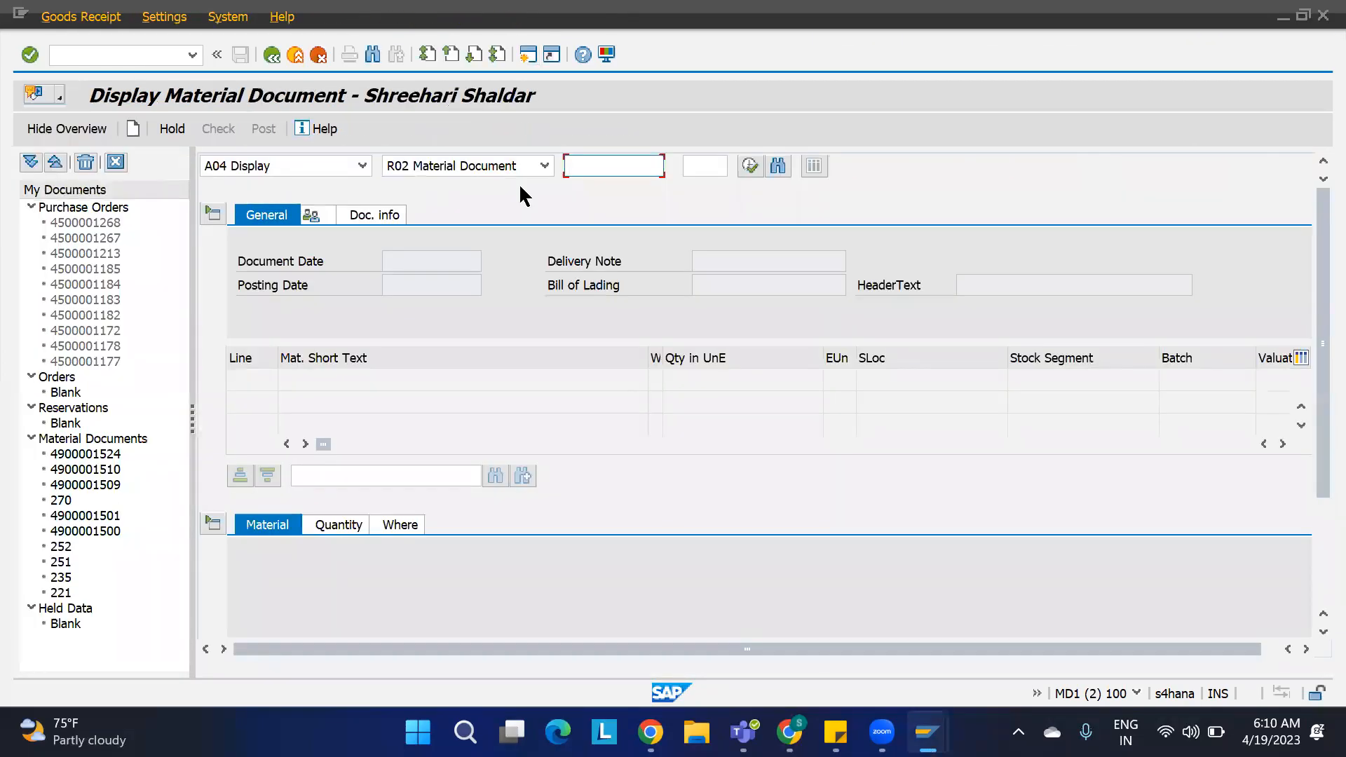
key("ctrl+v")
left_click(750, 167)
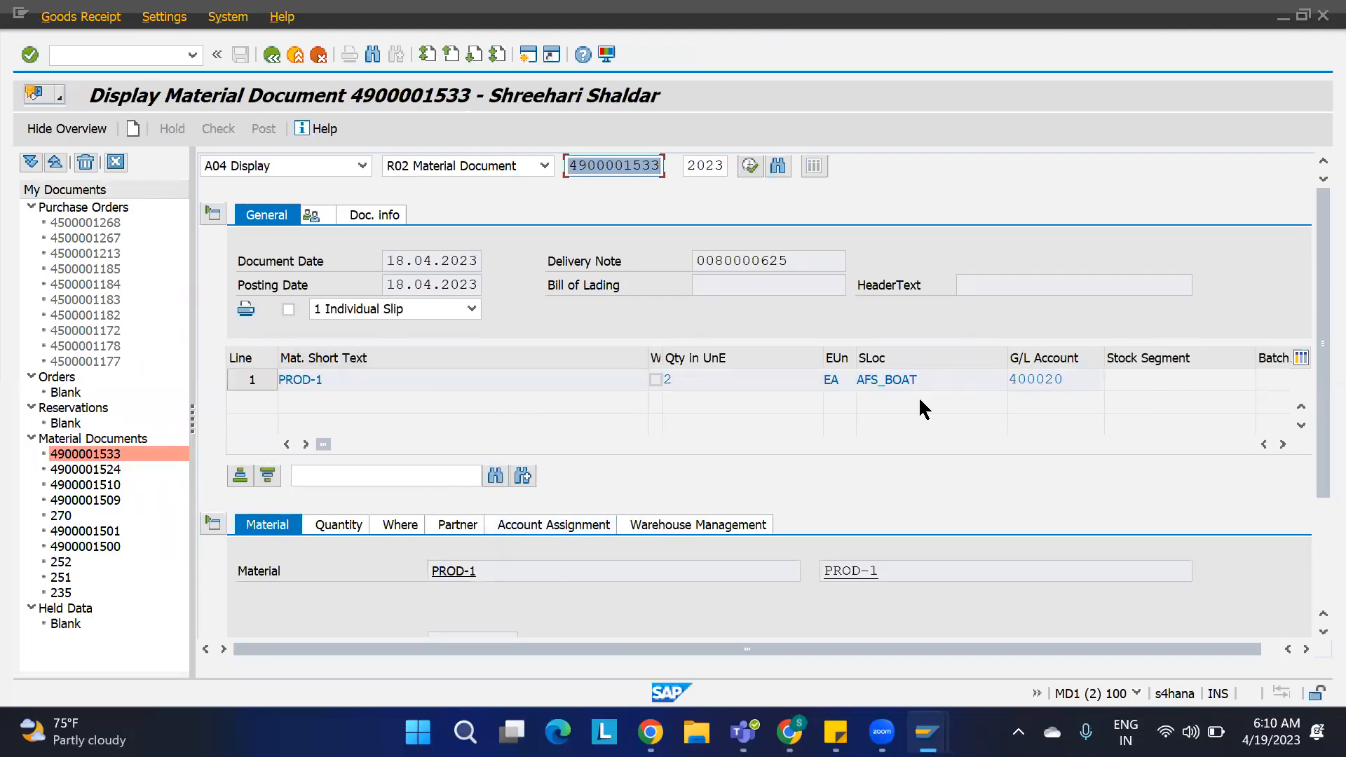
left_click(410, 527)
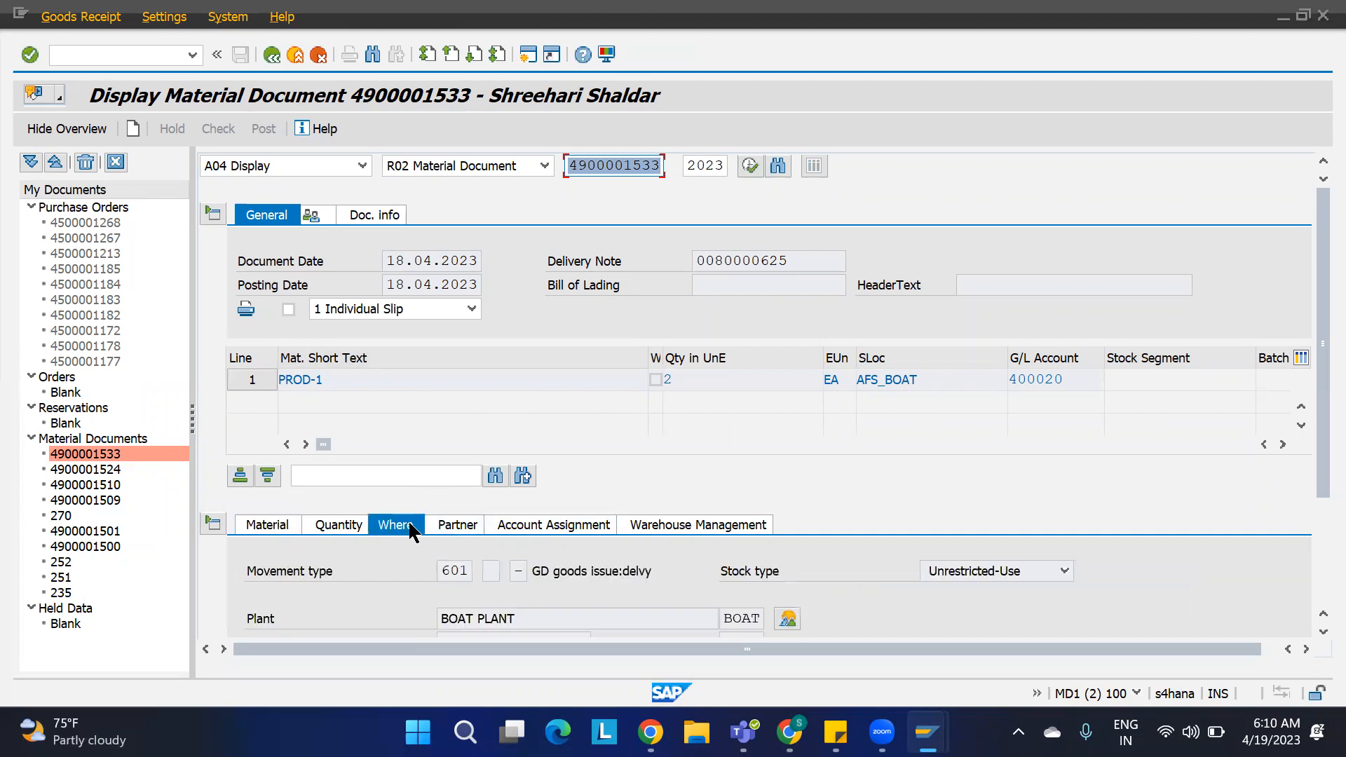
double_click(460, 569)
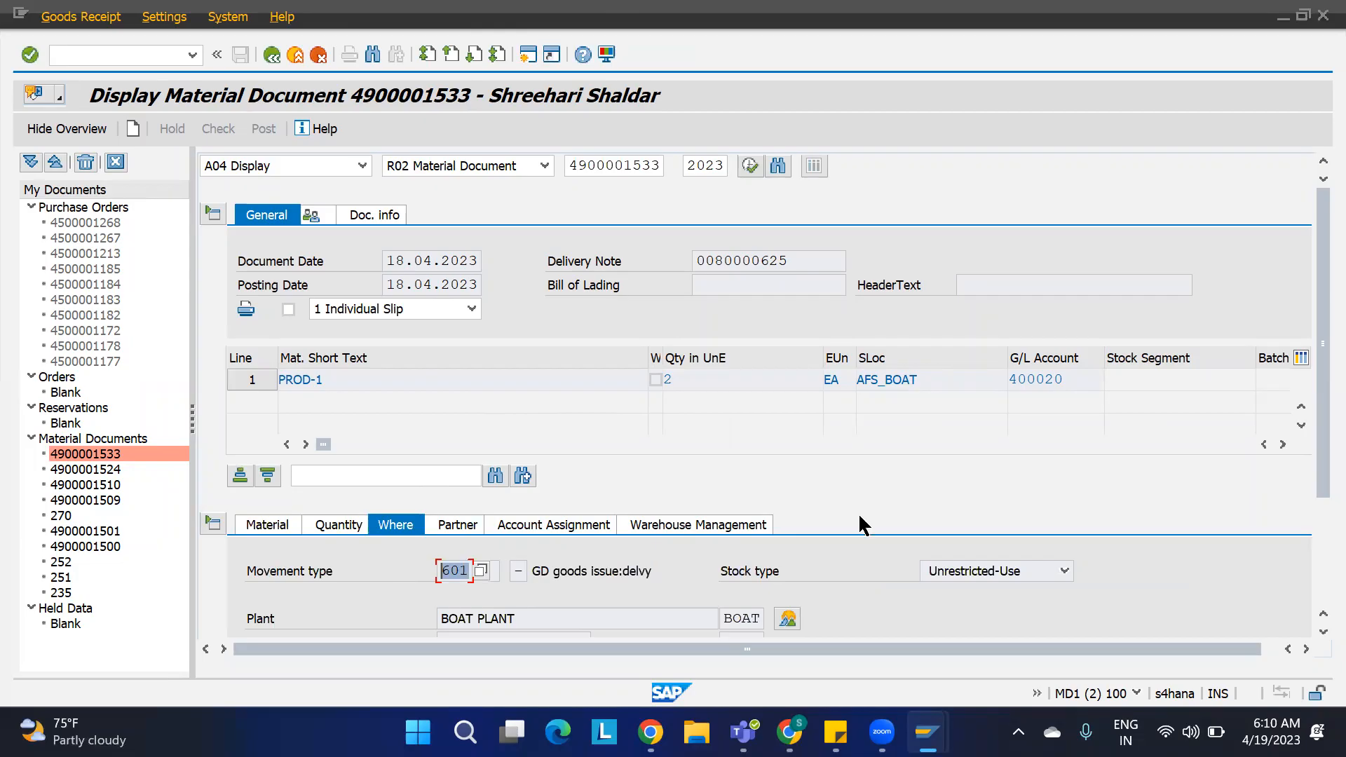
mouse_move(939, 715)
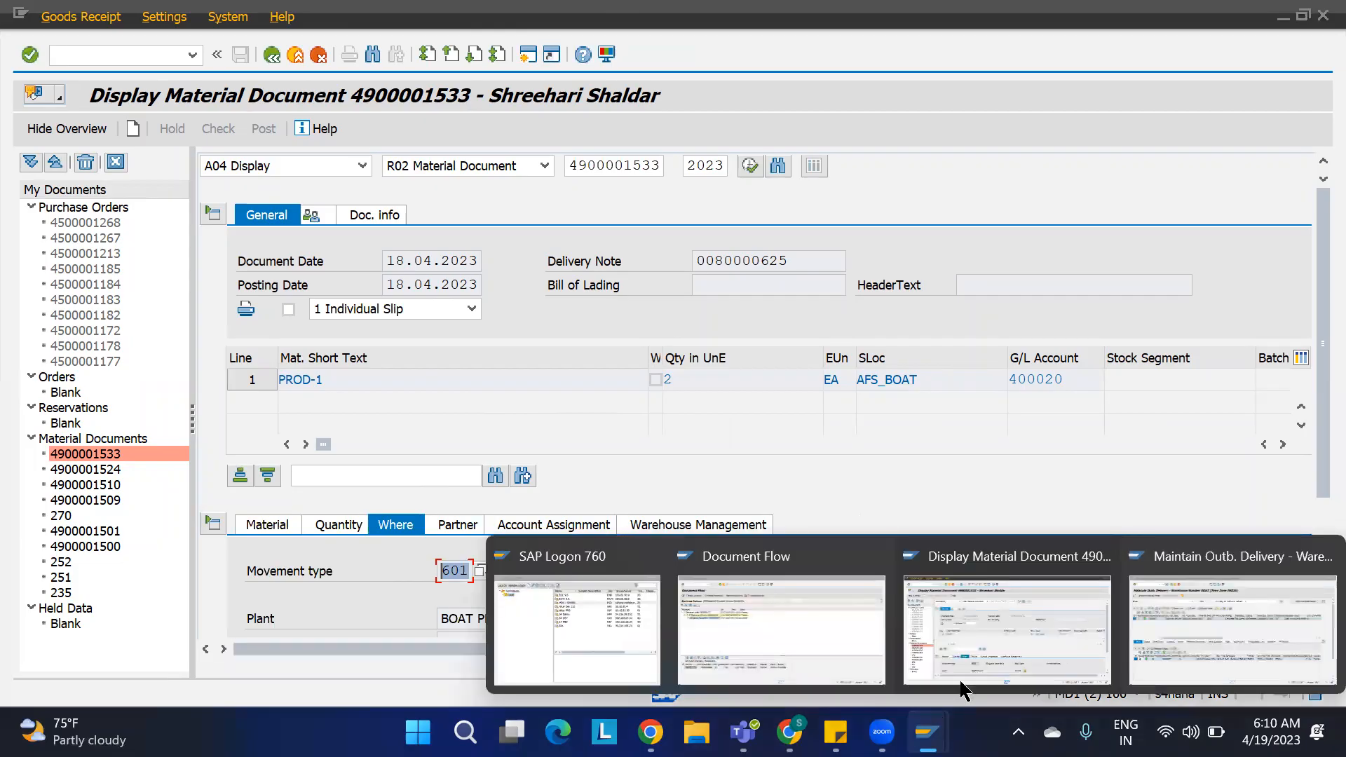
left_click(1139, 628)
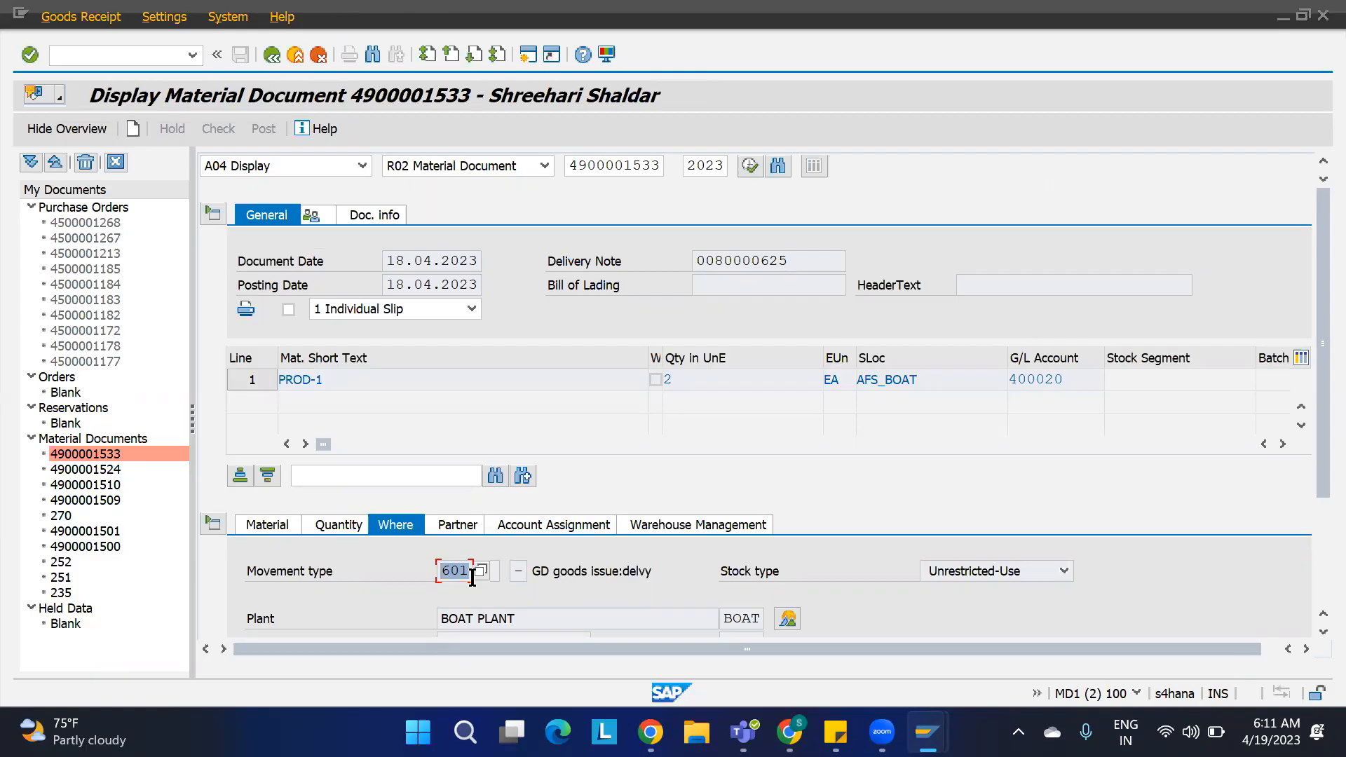
key("alt+Tab")
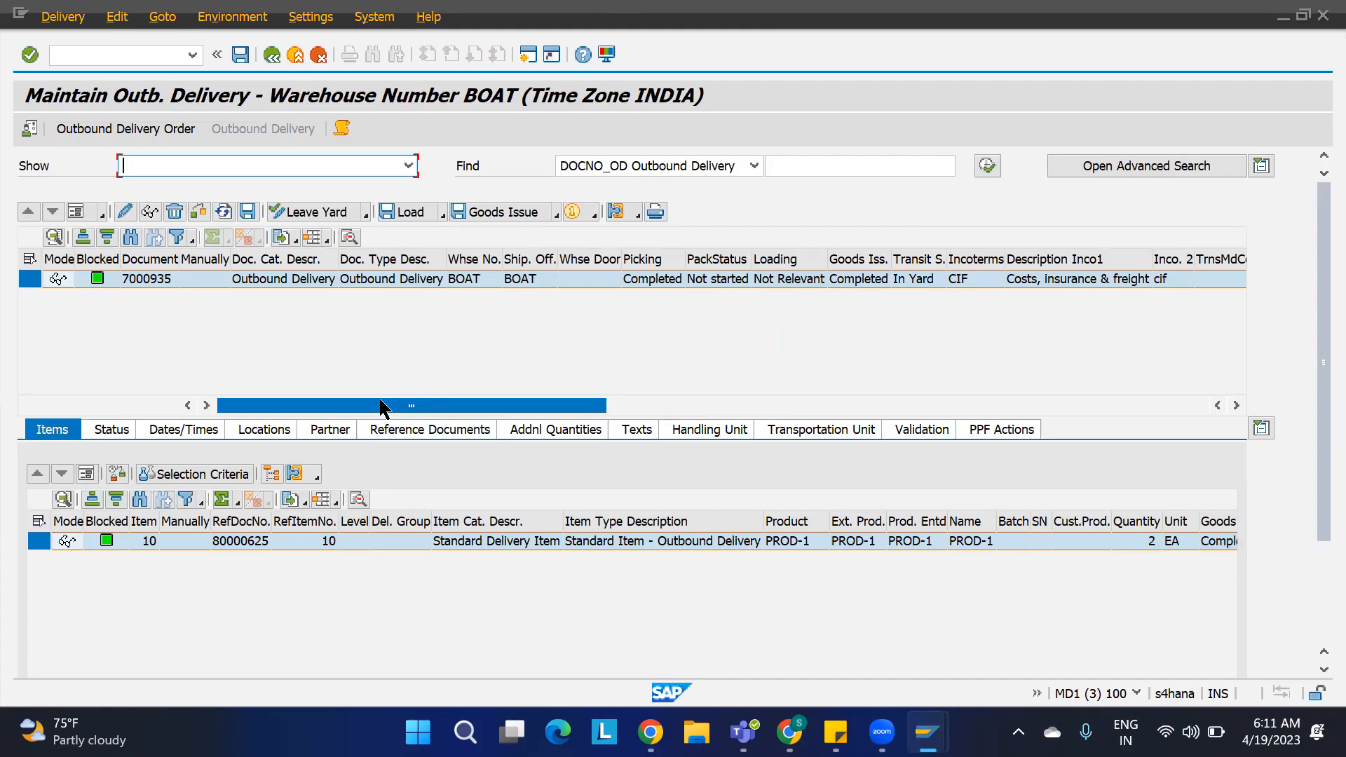
key("alt+Tab")
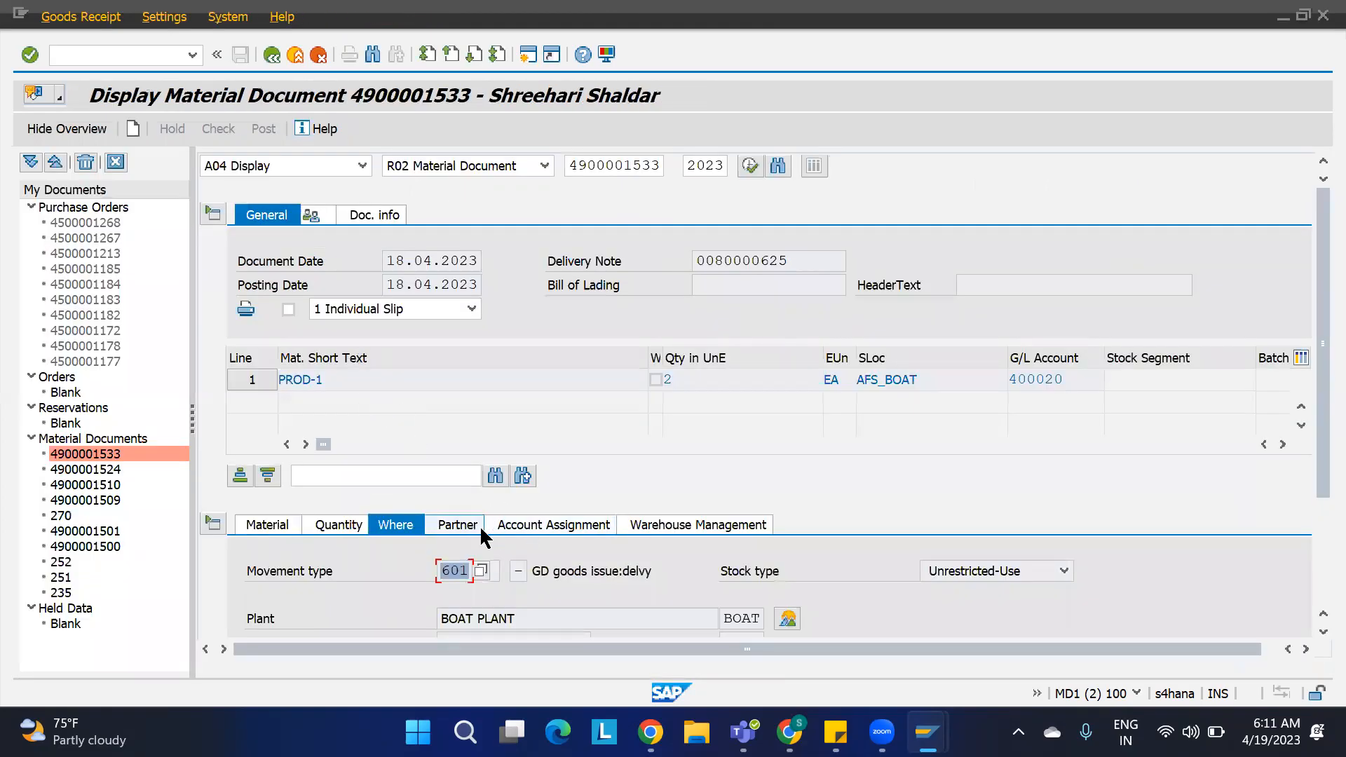
left_click(676, 531)
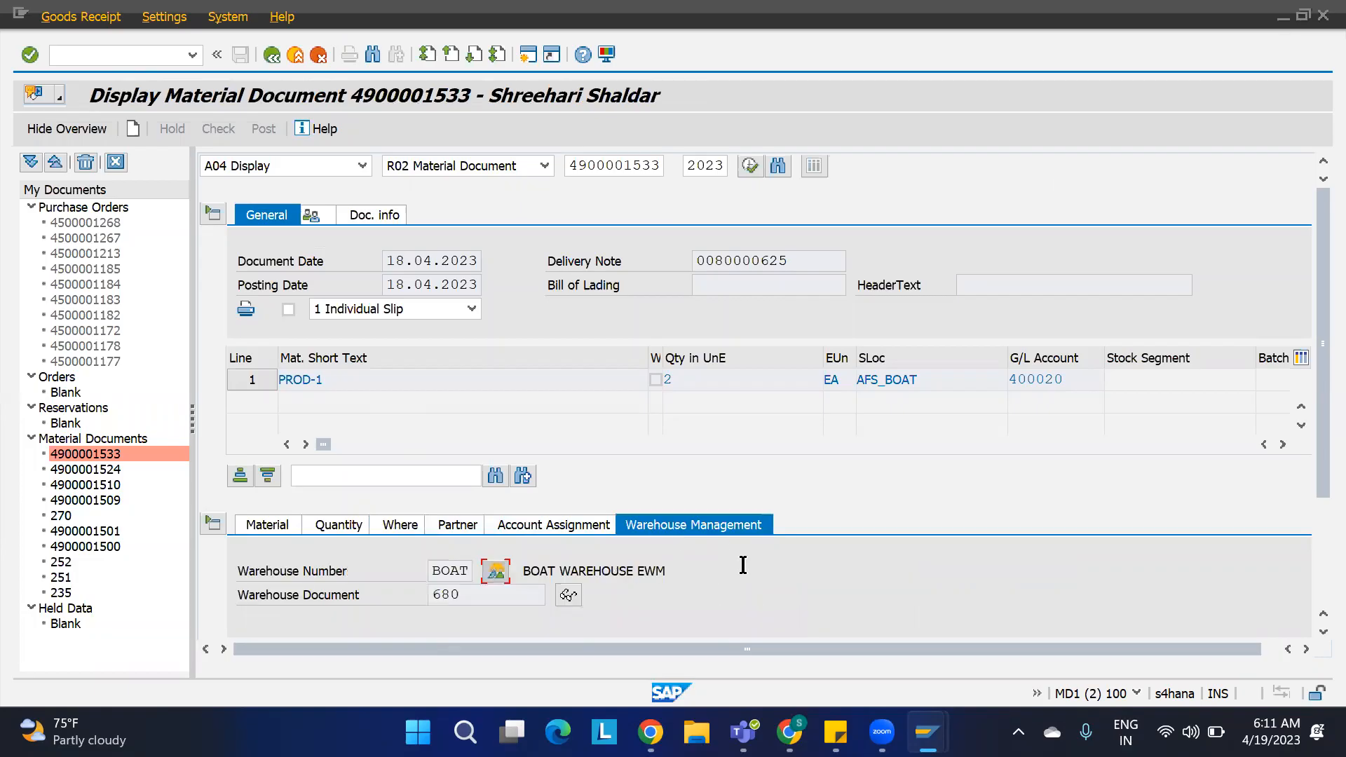
scroll(743, 564, "down", 5)
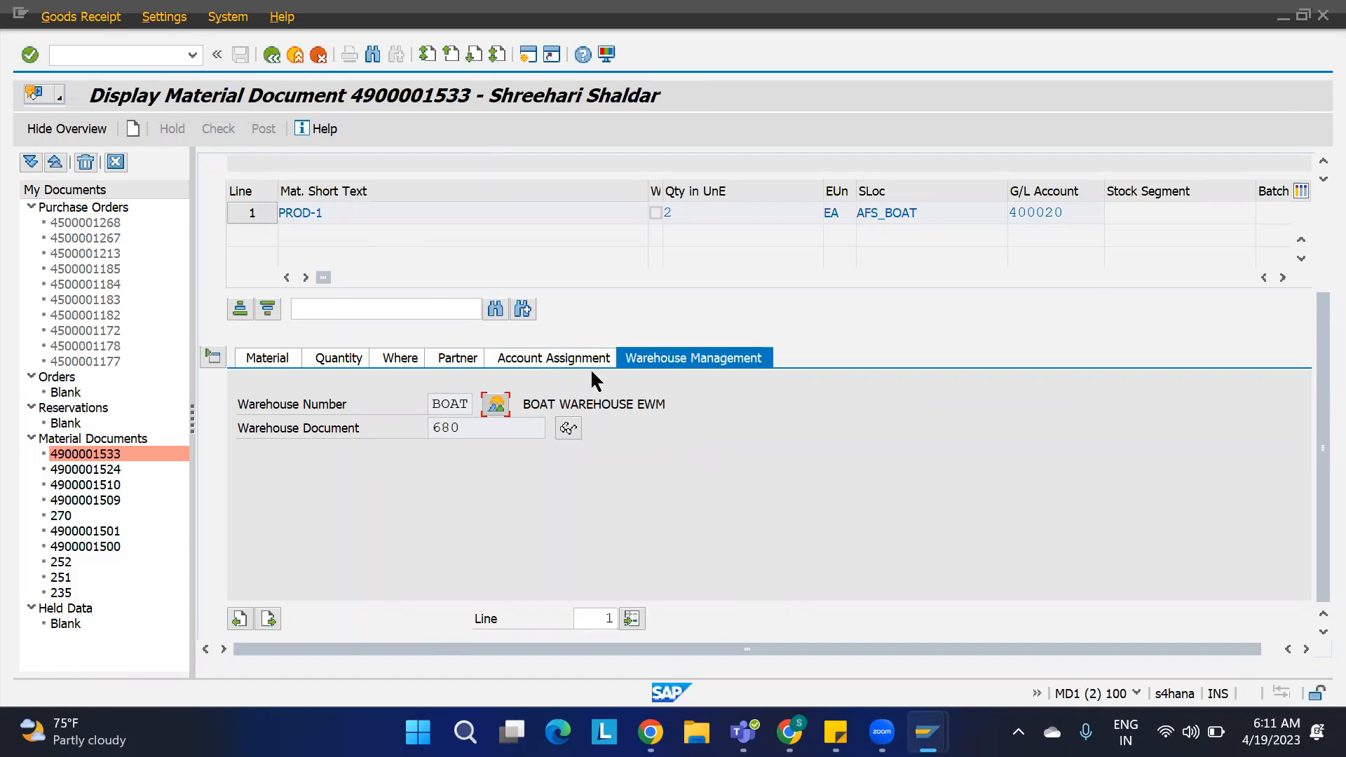
left_click(439, 359)
left_click(394, 357)
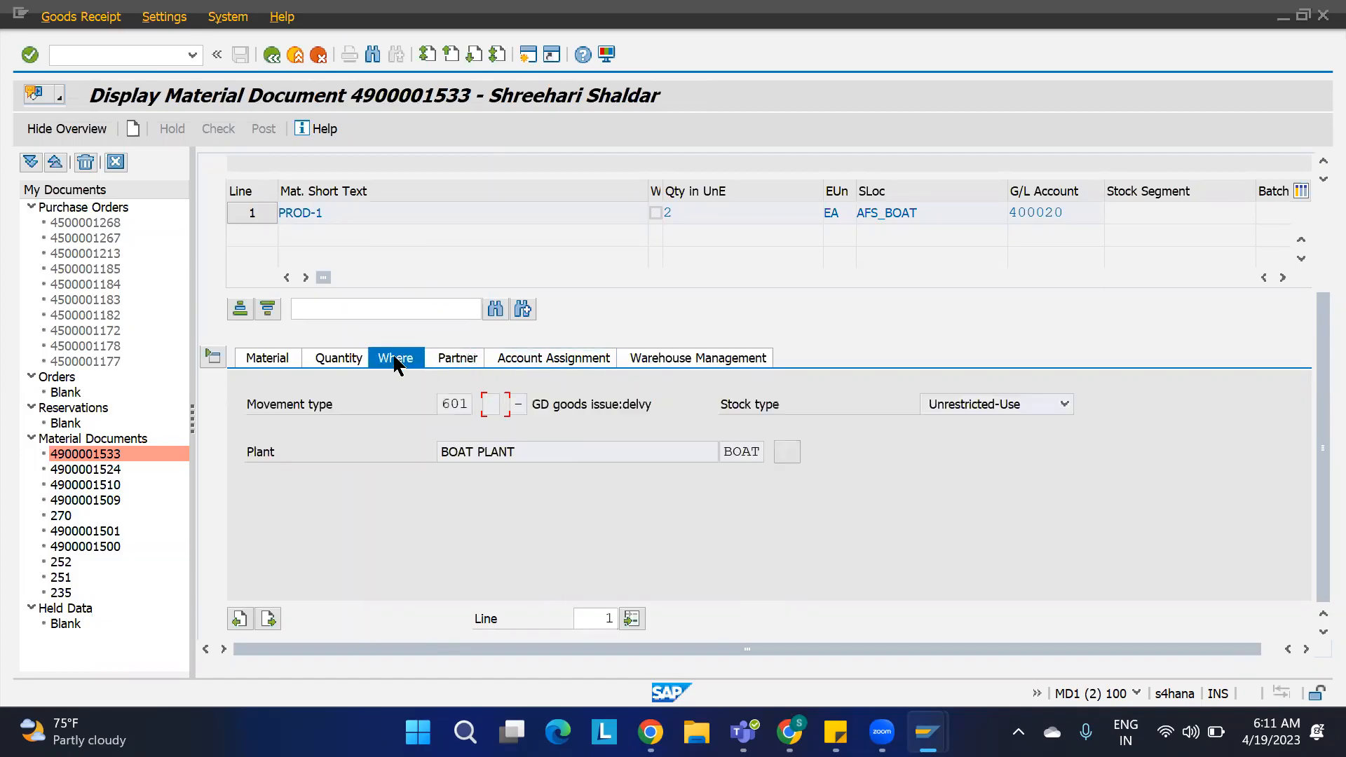
double_click(469, 401)
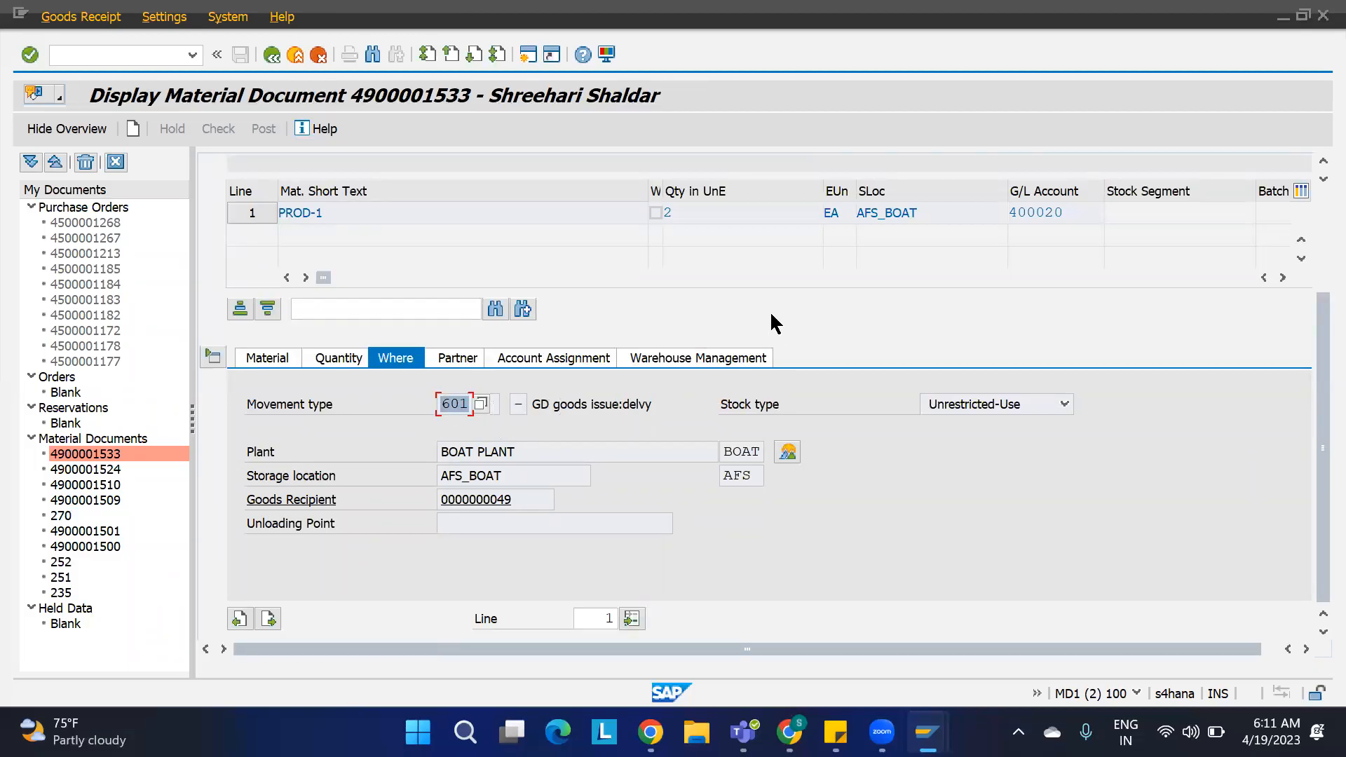
scroll(769, 310, "up", 3)
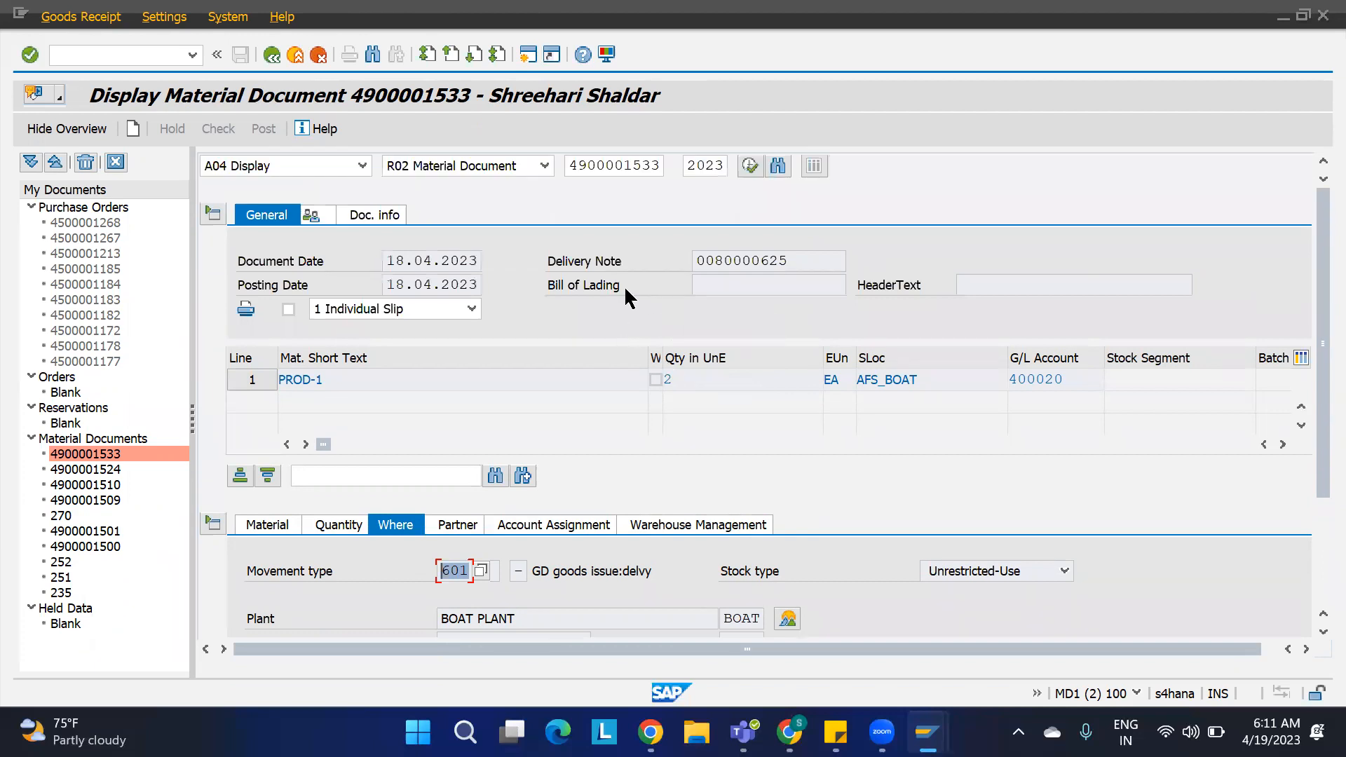
Step: In the EWM delivery window, check the outbound delivery order view and reverse the goods issue of outbound delivery 7000935
mouse_move(926, 732)
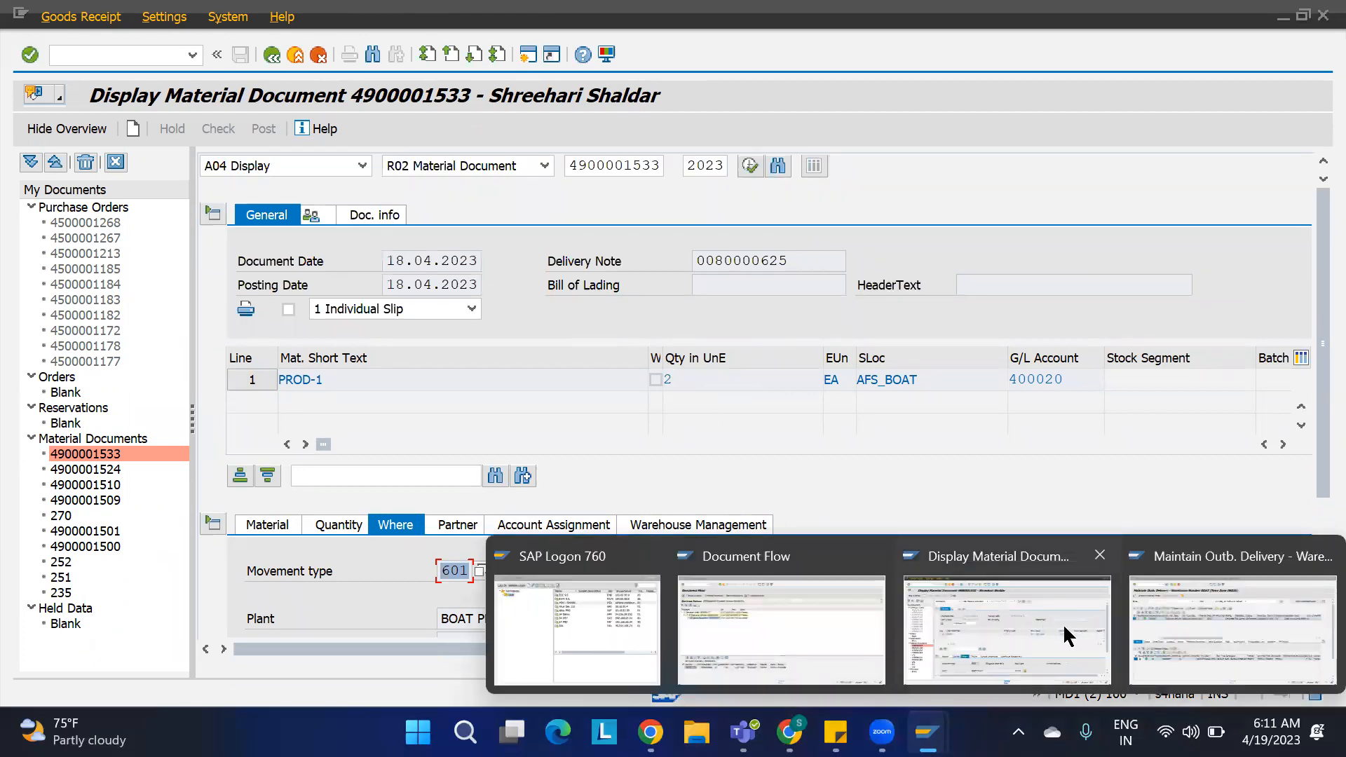
left_click(1158, 617)
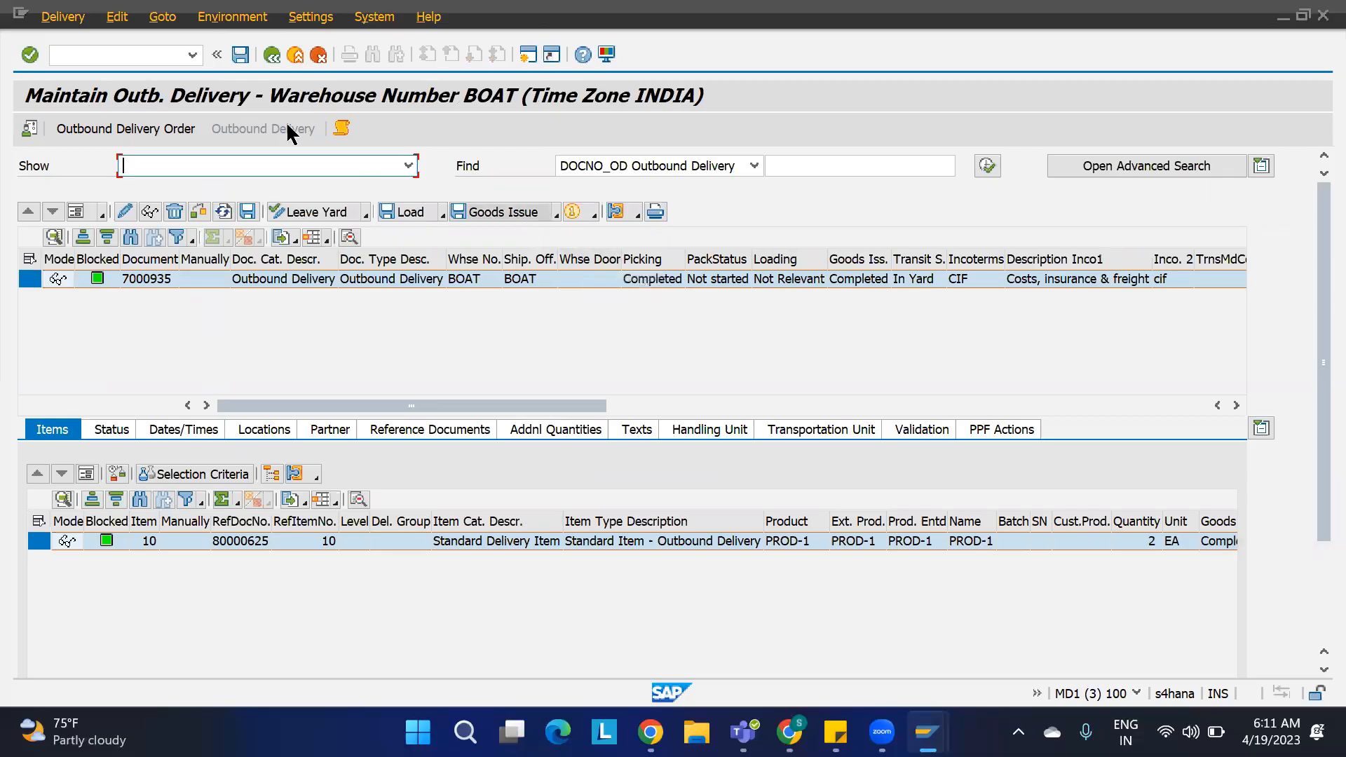
left_click(150, 132)
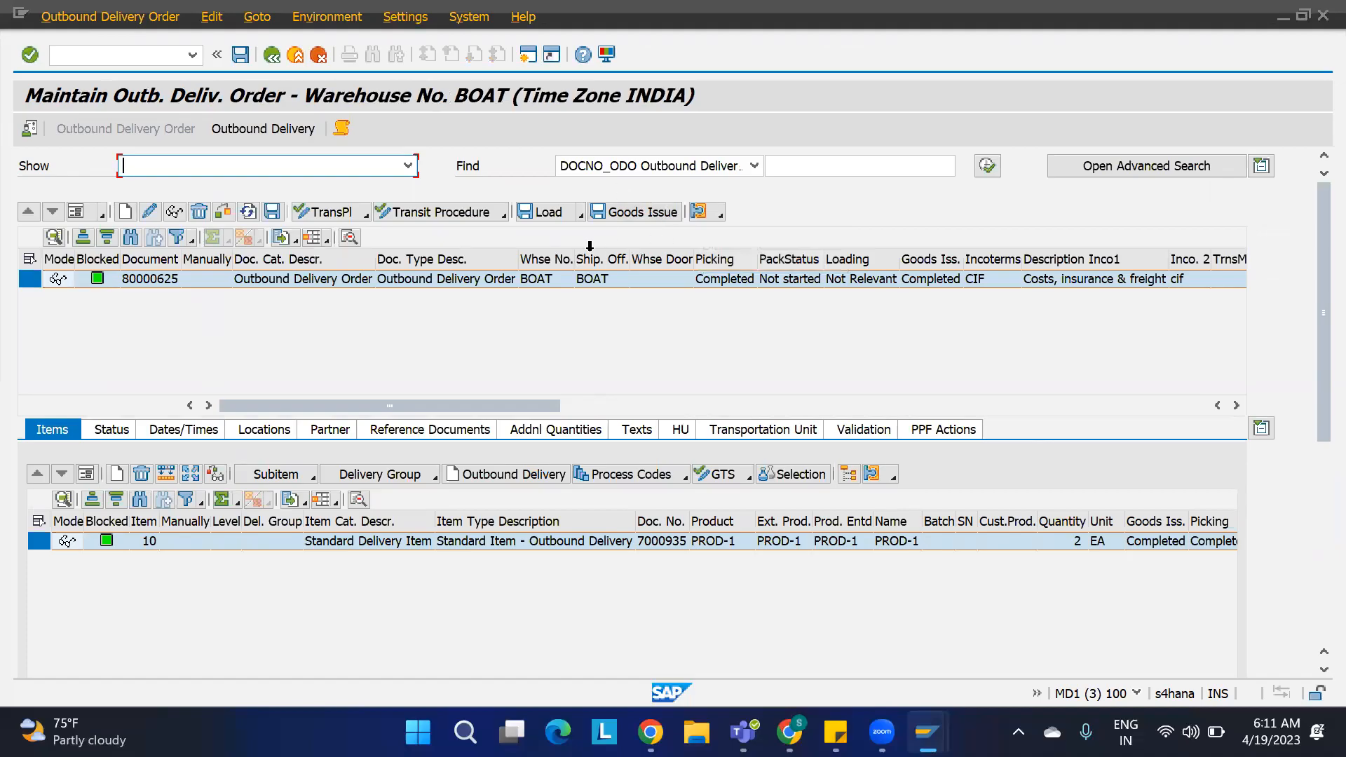
left_click(273, 128)
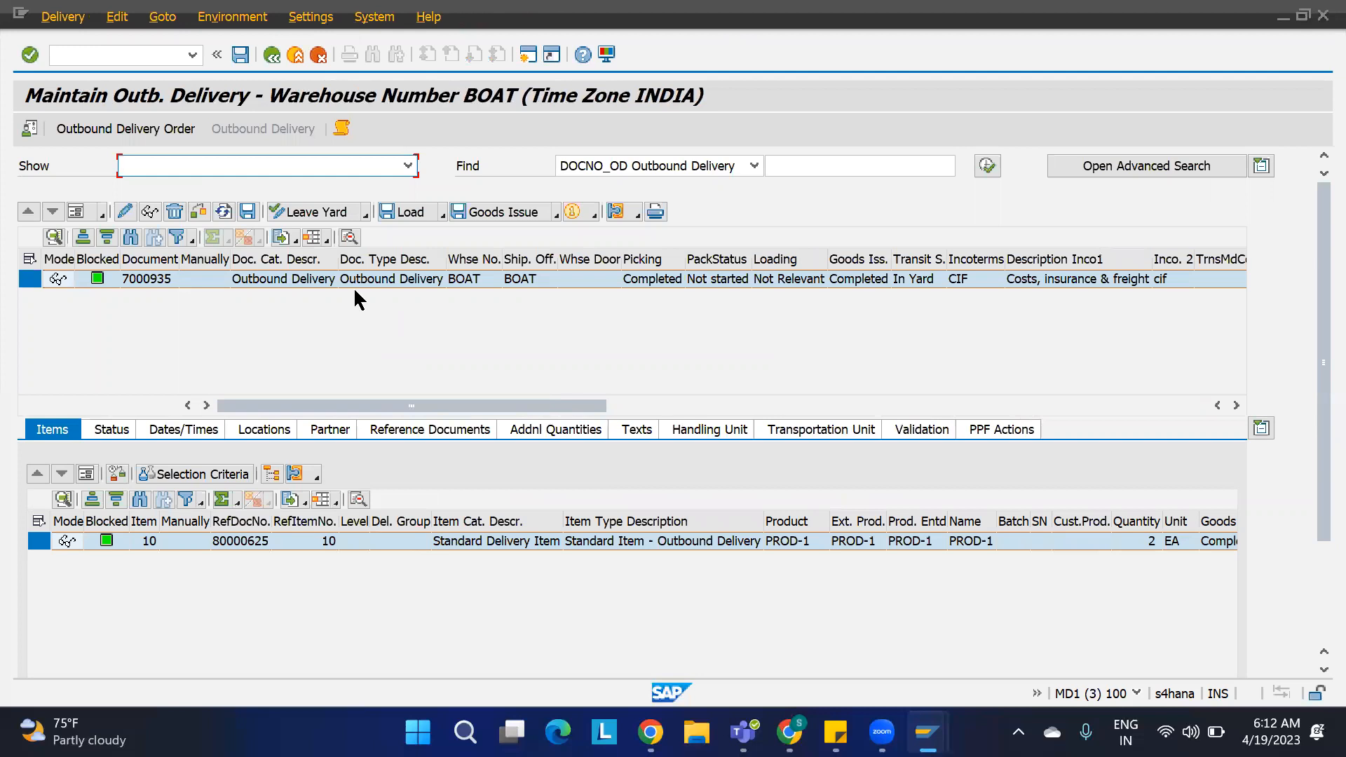
left_click(557, 213)
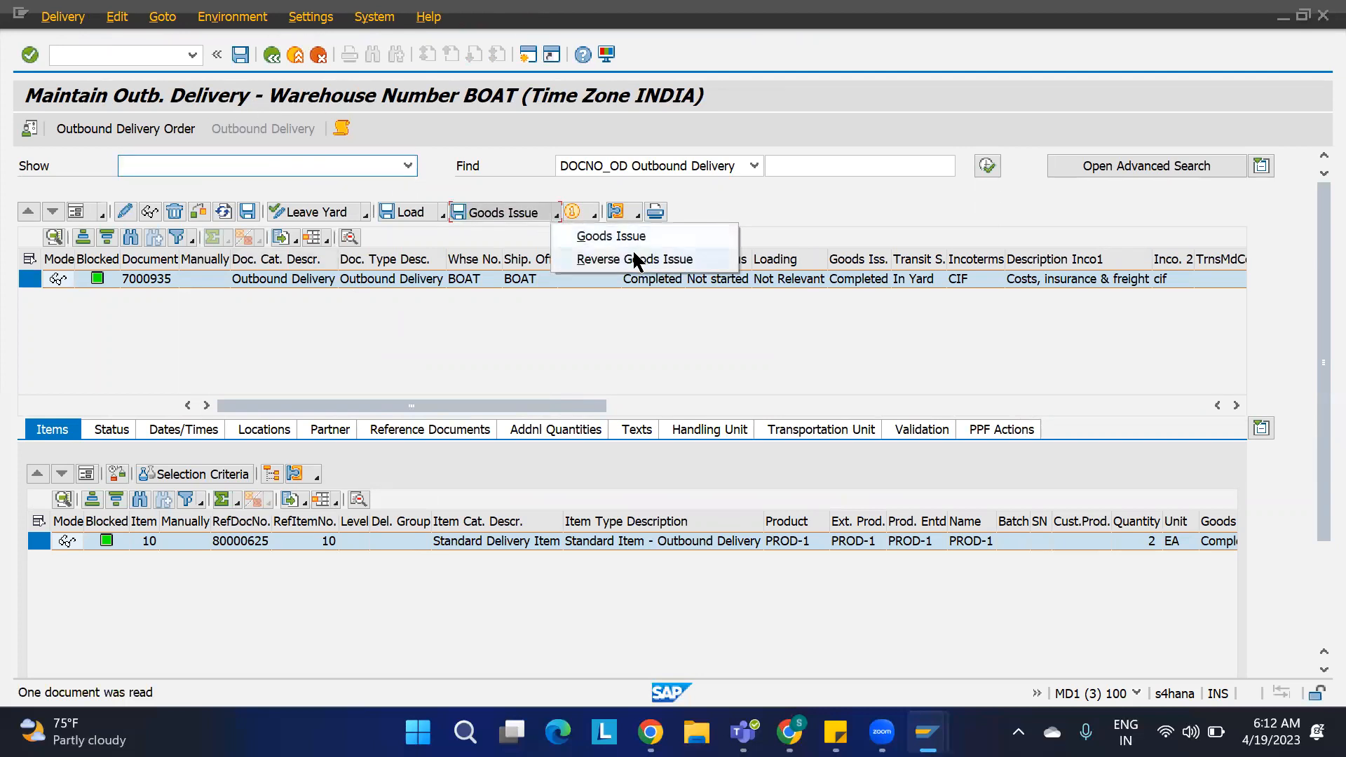
left_click(634, 261)
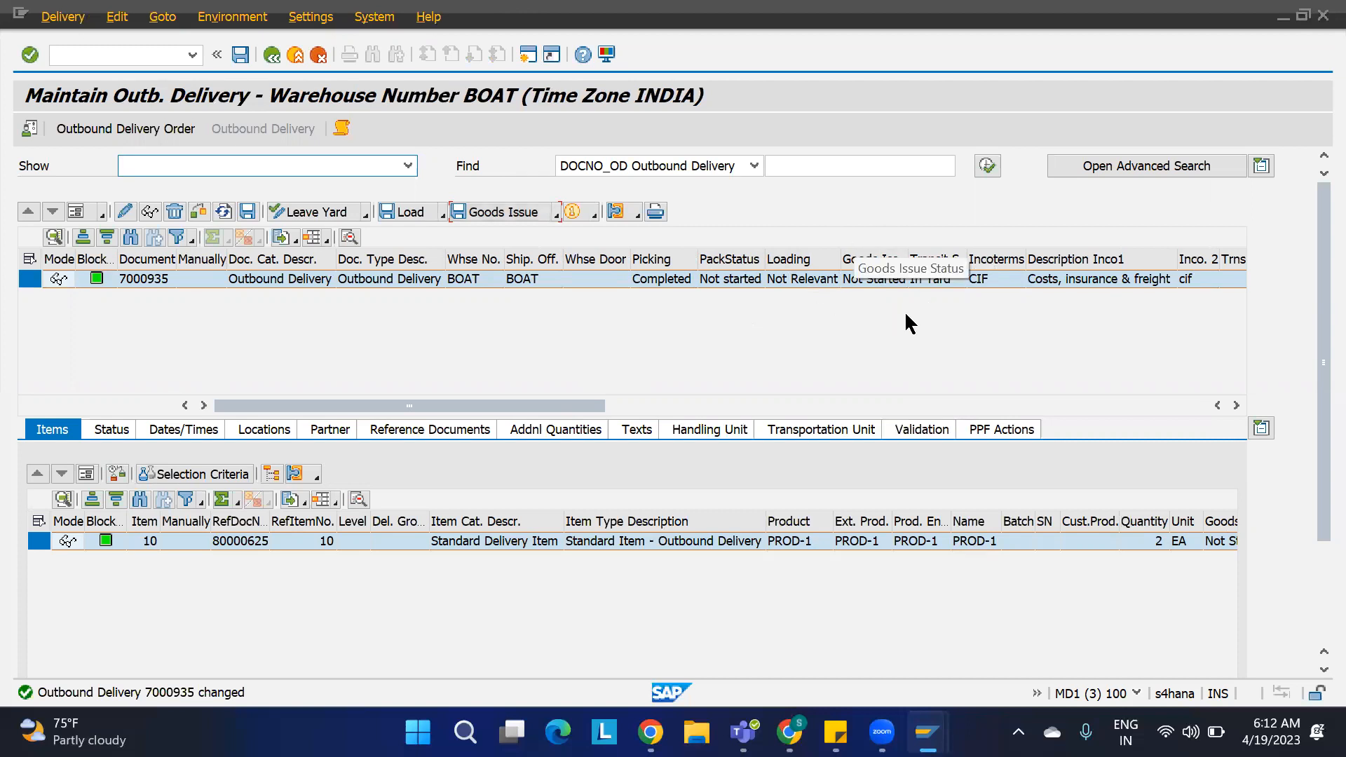
Step: Open the PPF Actions of outbound delivery 7000935 and select each Send ERP Delivery Message action
left_click(1003, 429)
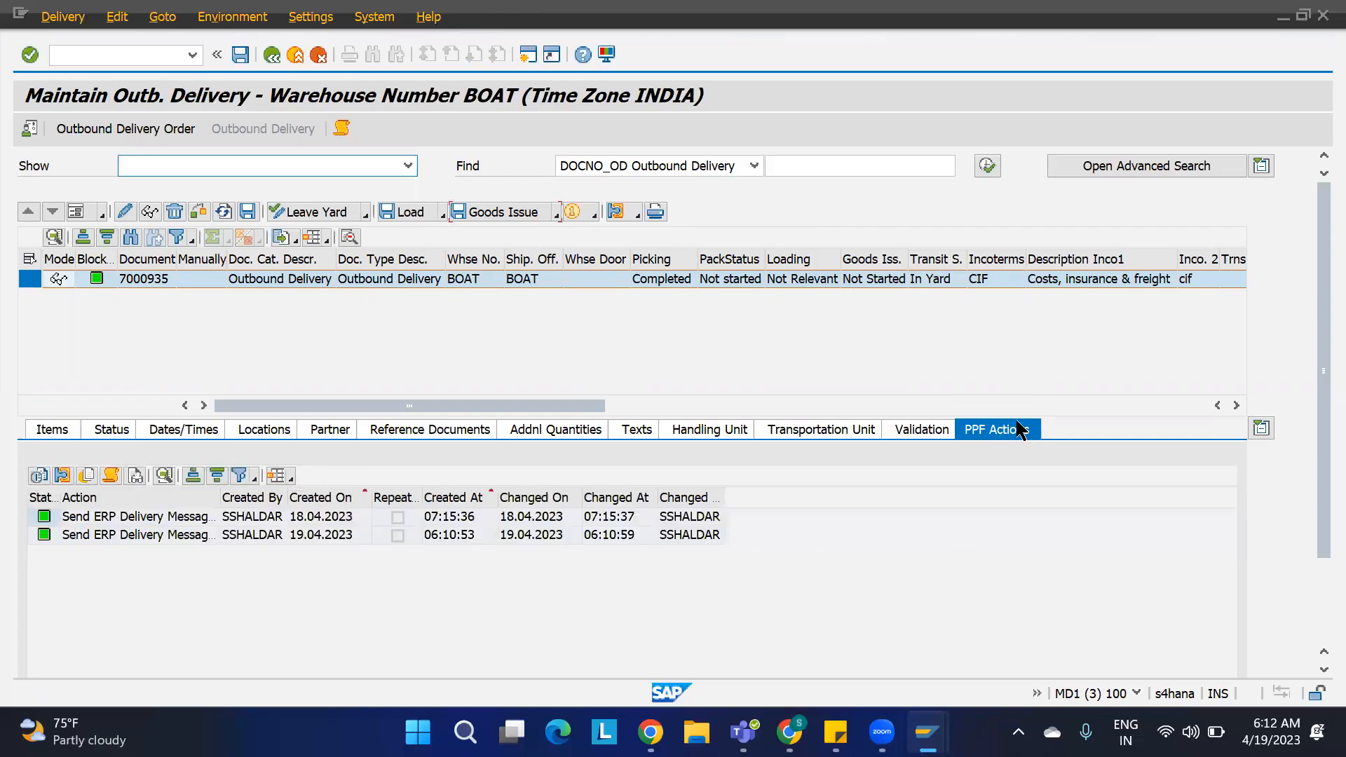
left_click(140, 518)
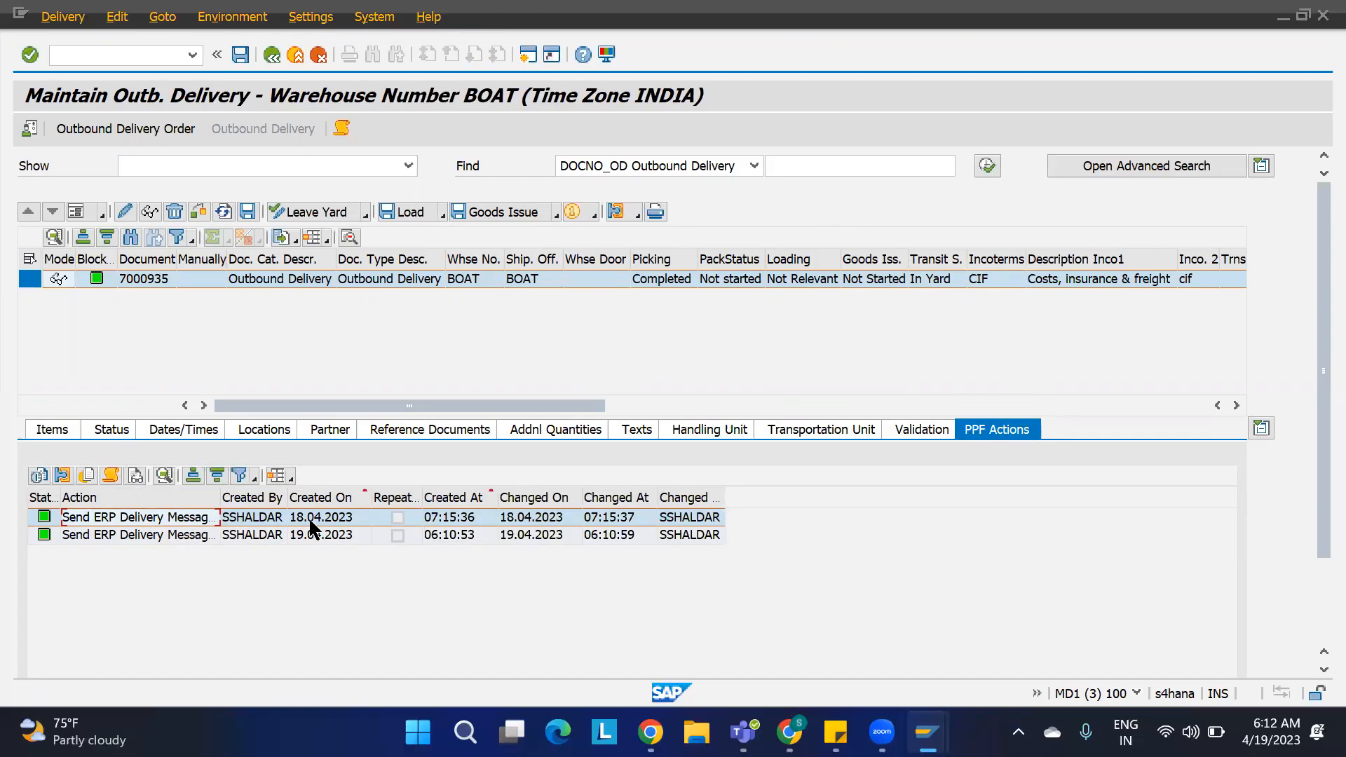
left_click(145, 534)
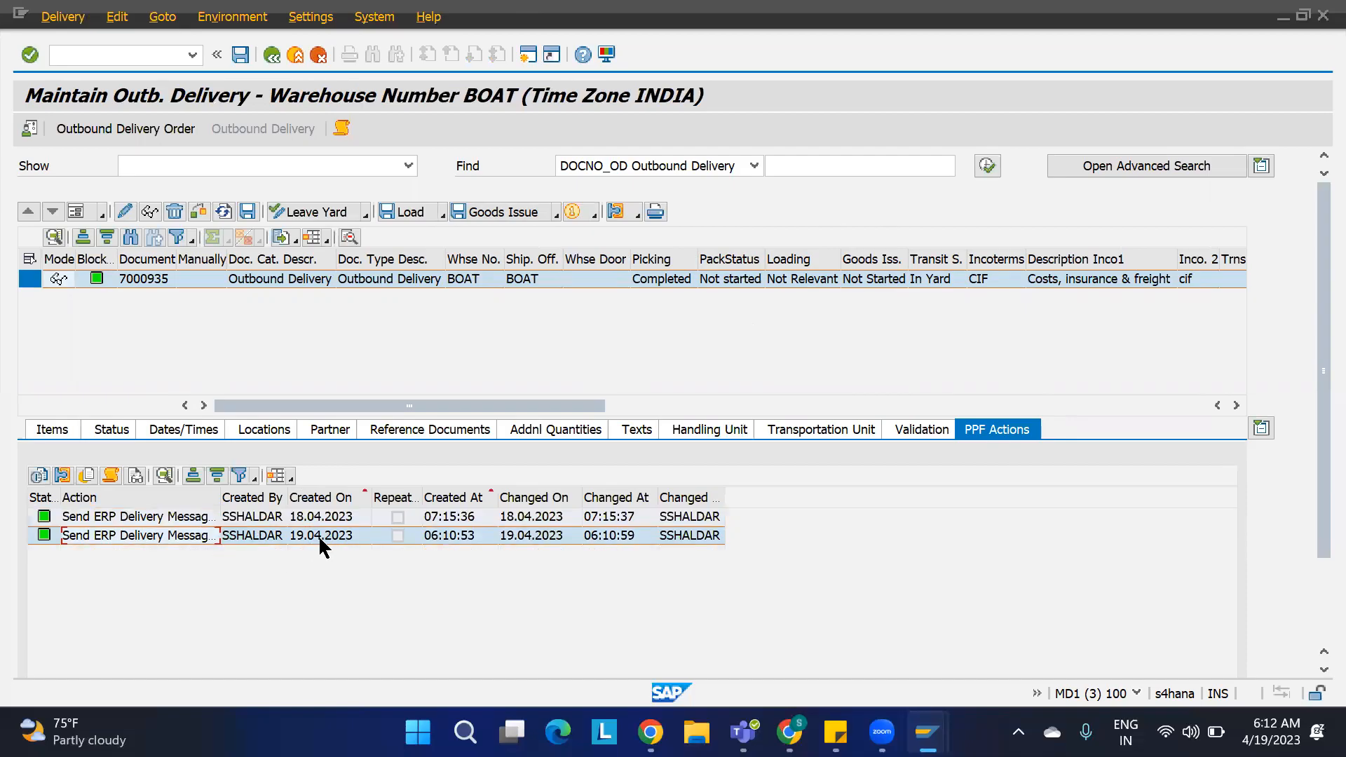
mouse_move(928, 732)
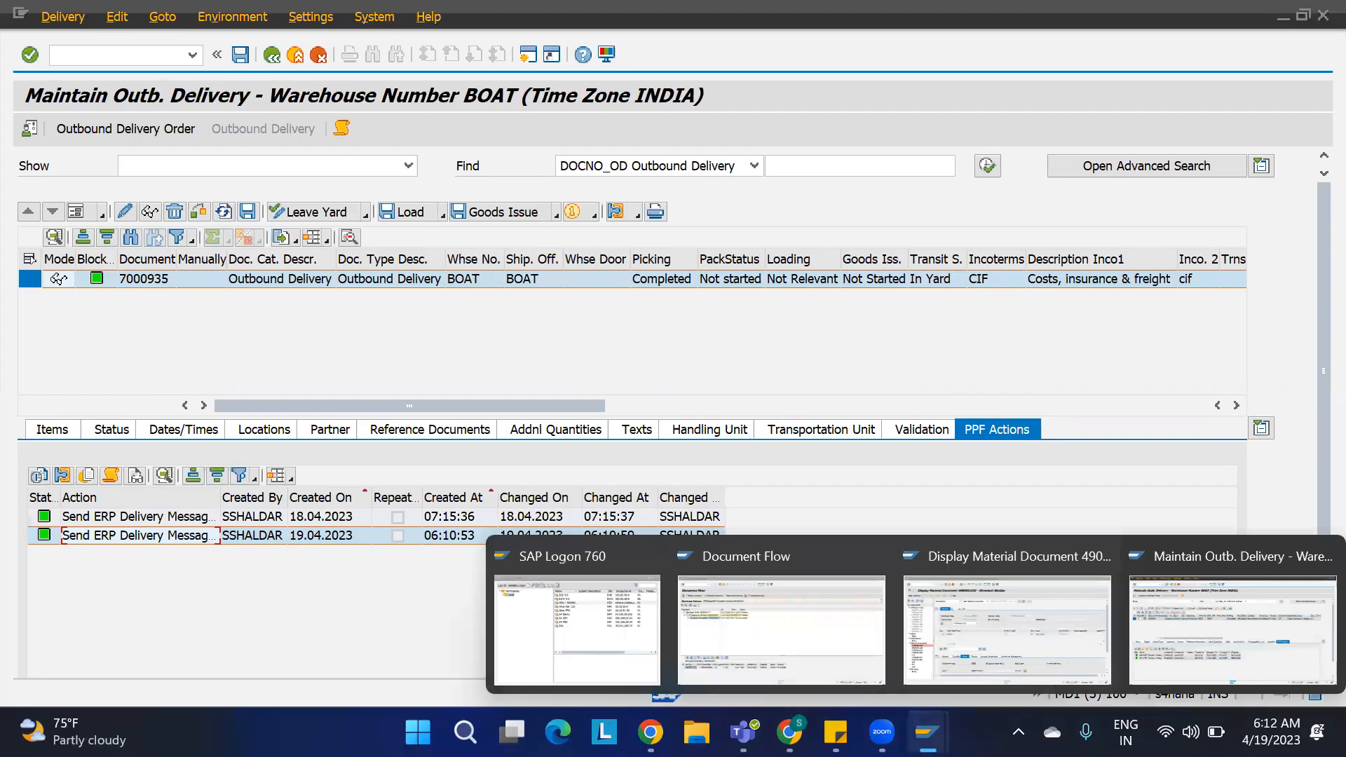
left_click(794, 637)
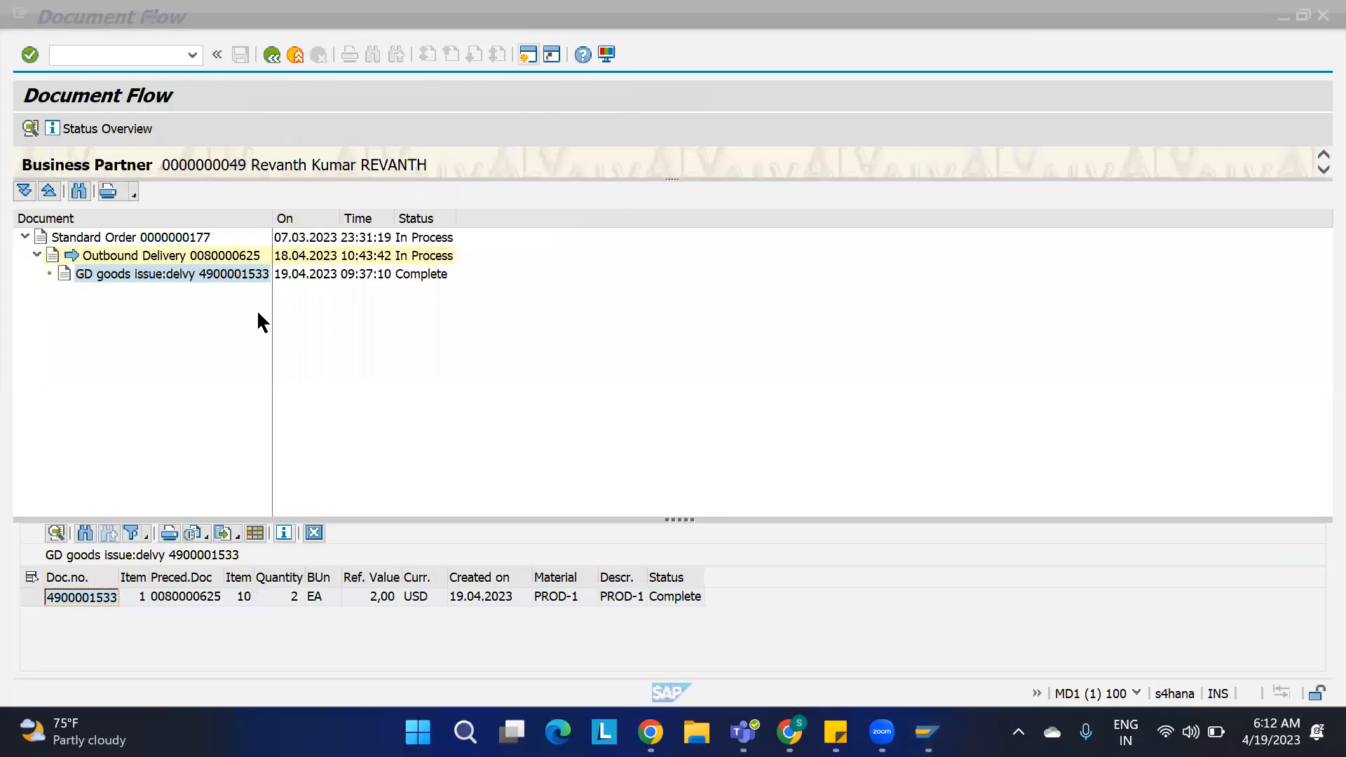
left_click(272, 55)
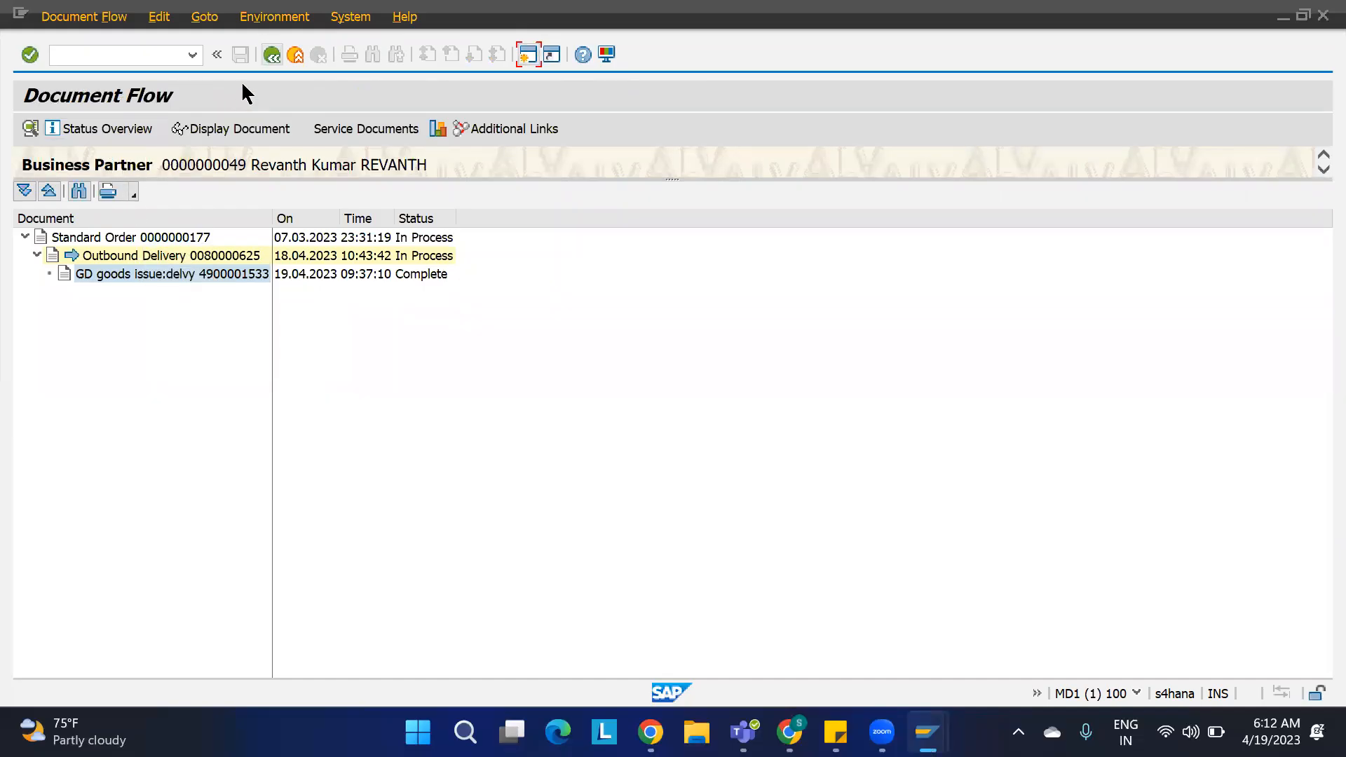
left_click(272, 55)
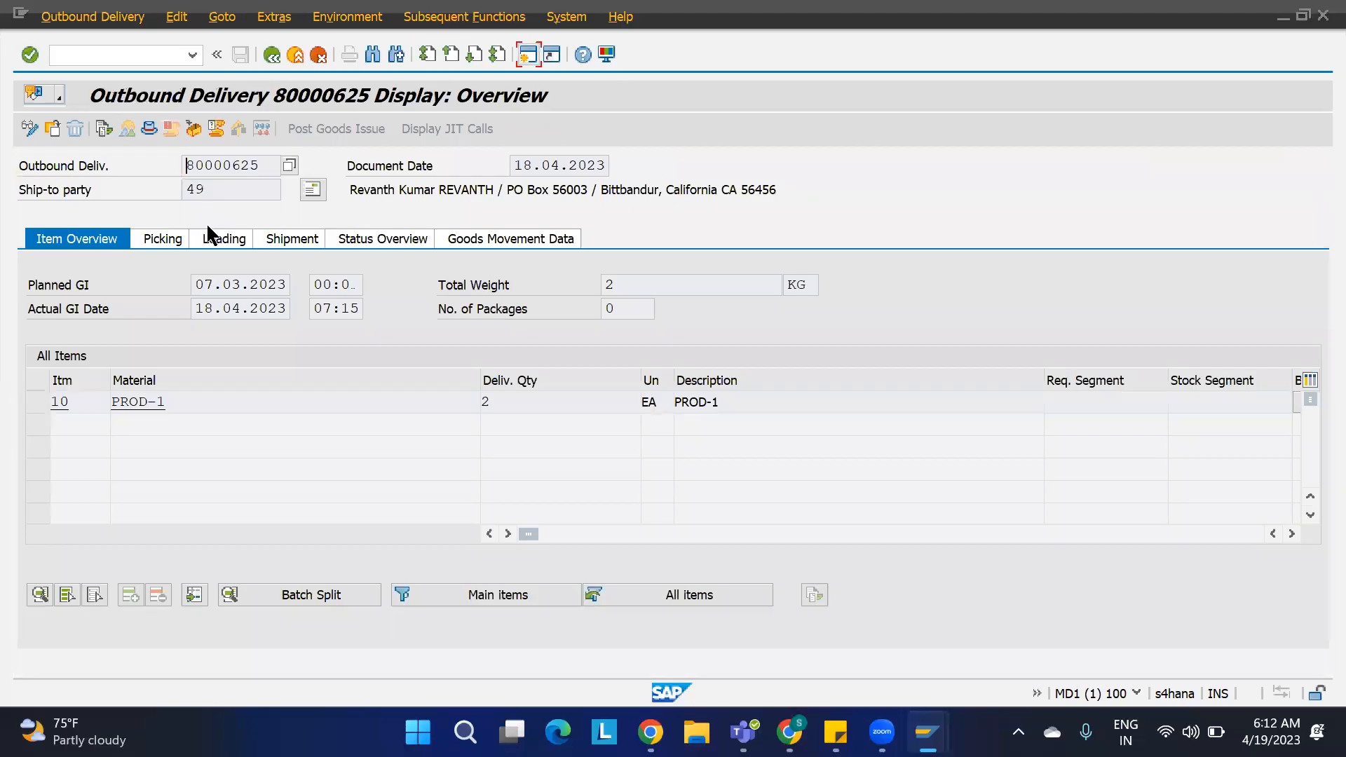
left_click(103, 129)
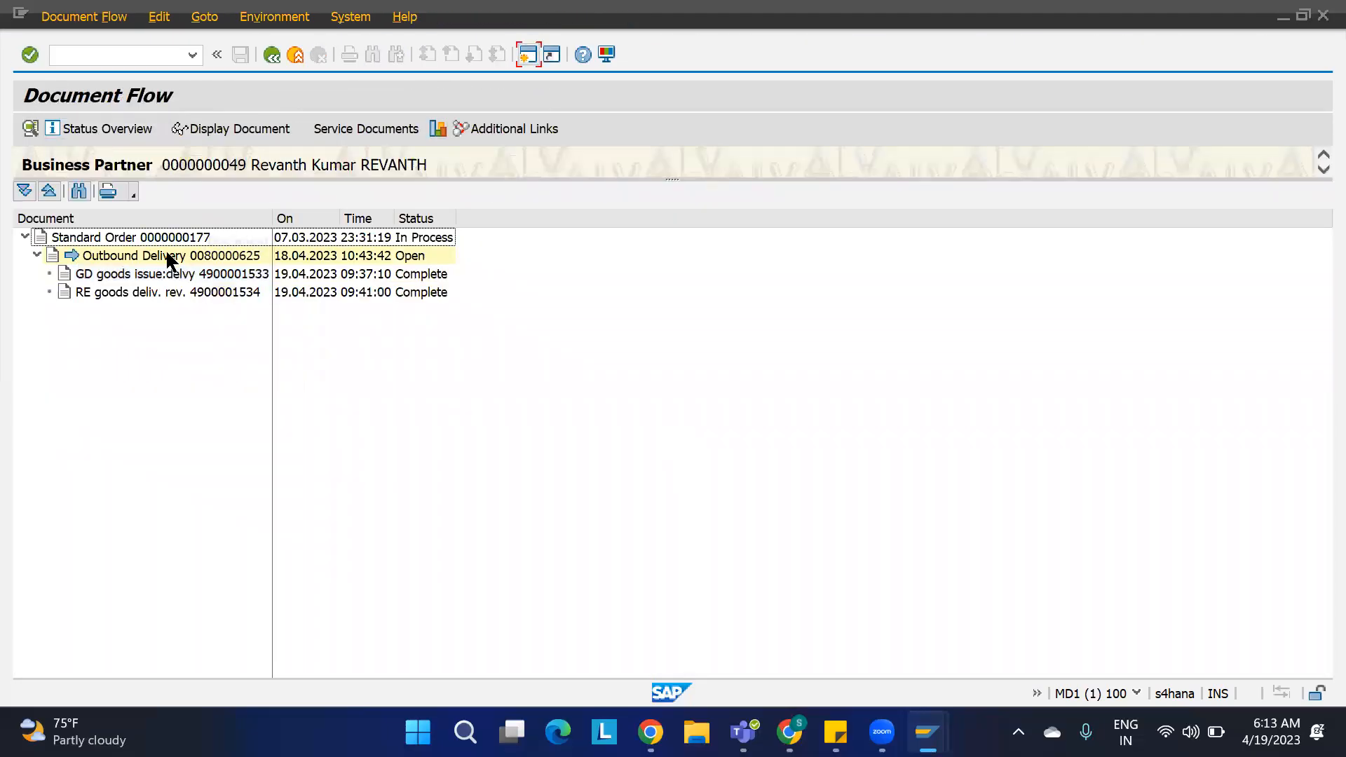
double_click(147, 291)
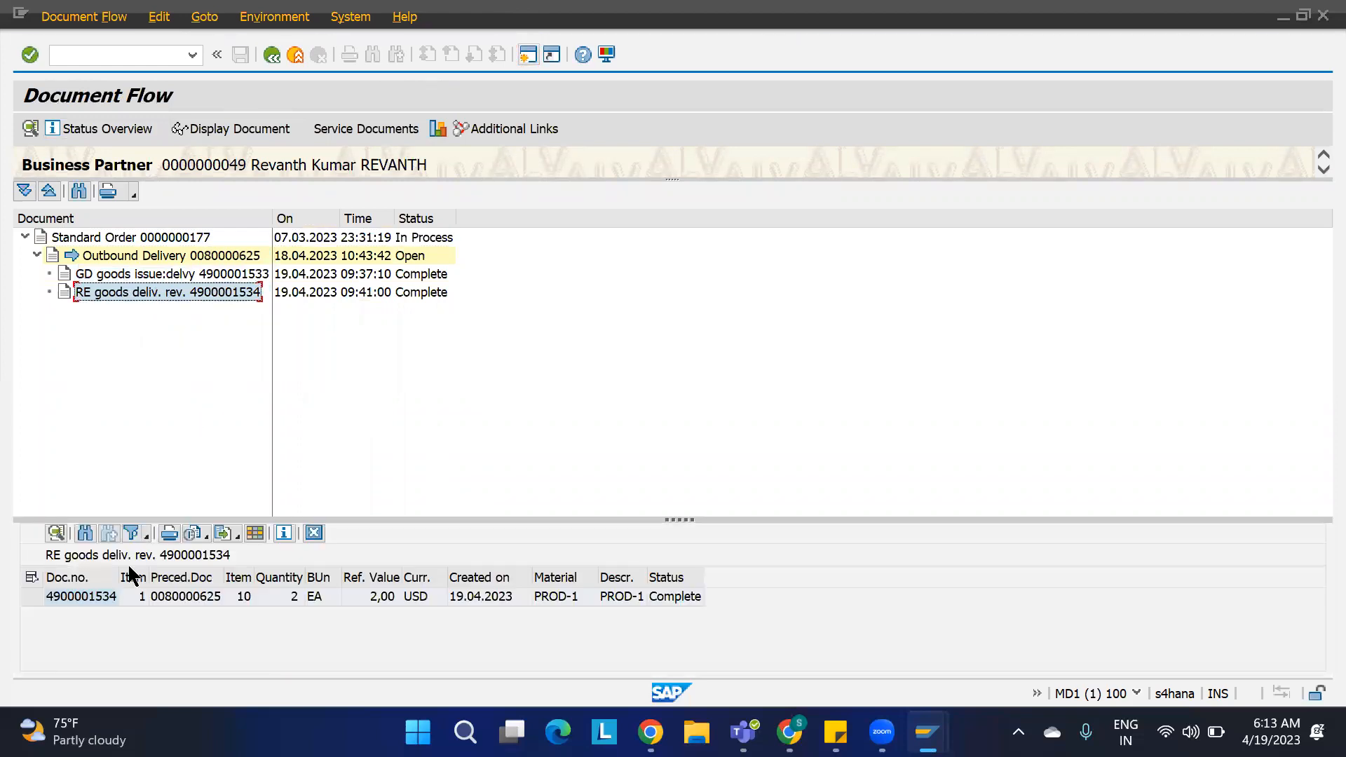
left_click(96, 597)
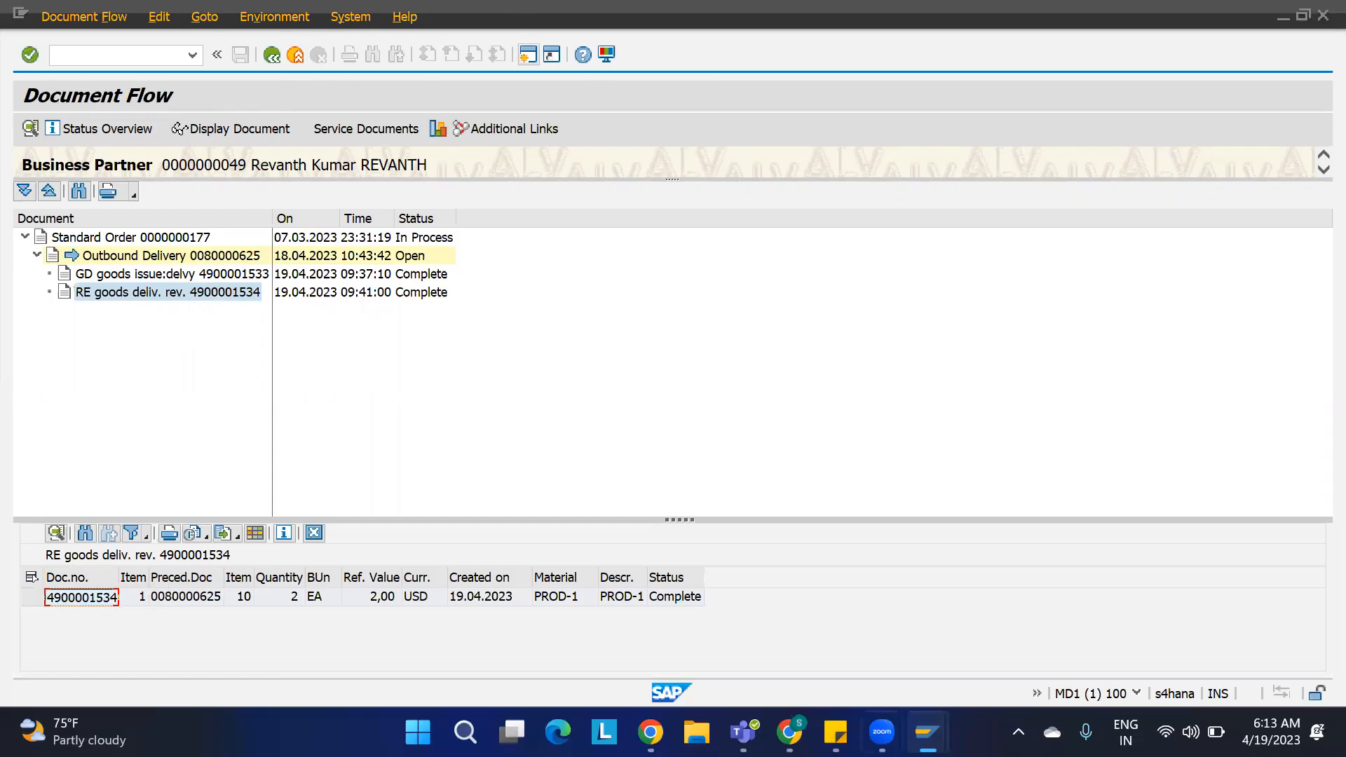
mouse_move(835, 732)
mouse_move(927, 732)
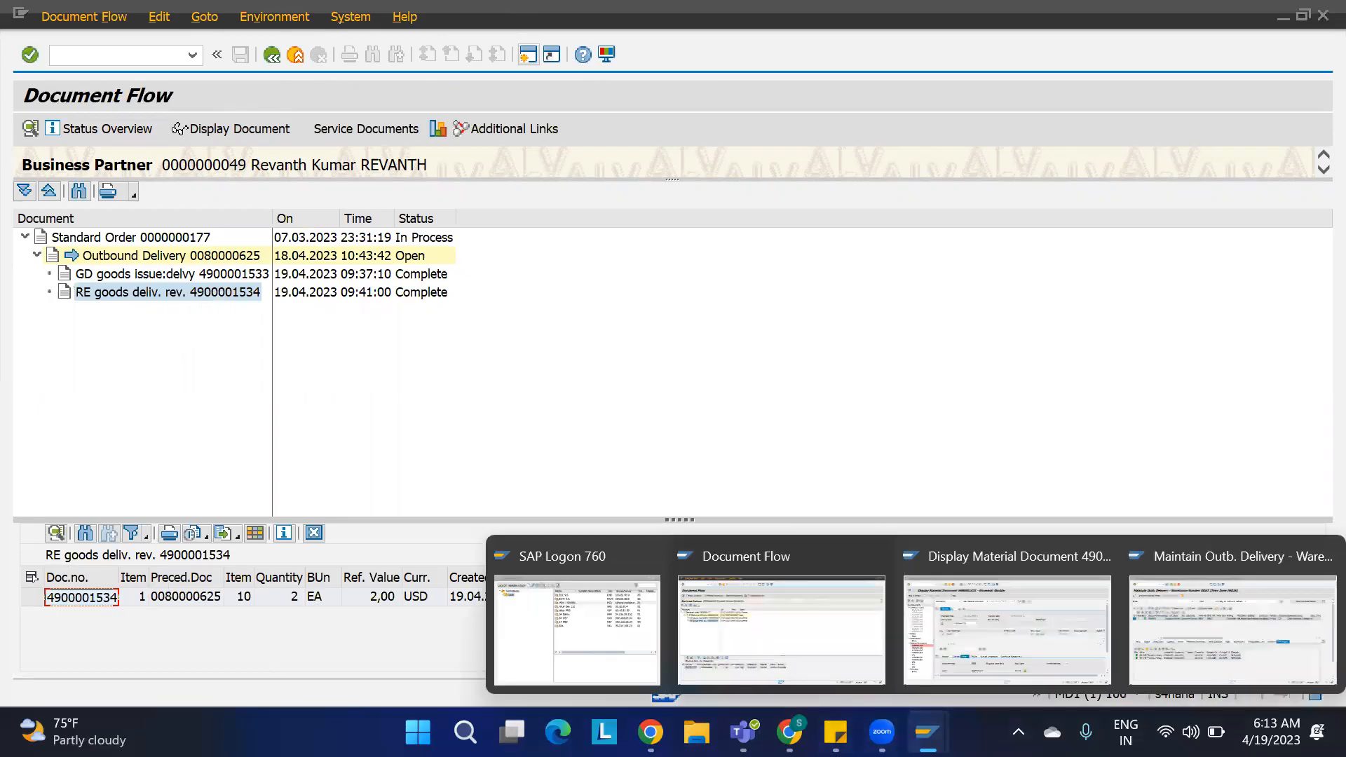
left_click(991, 621)
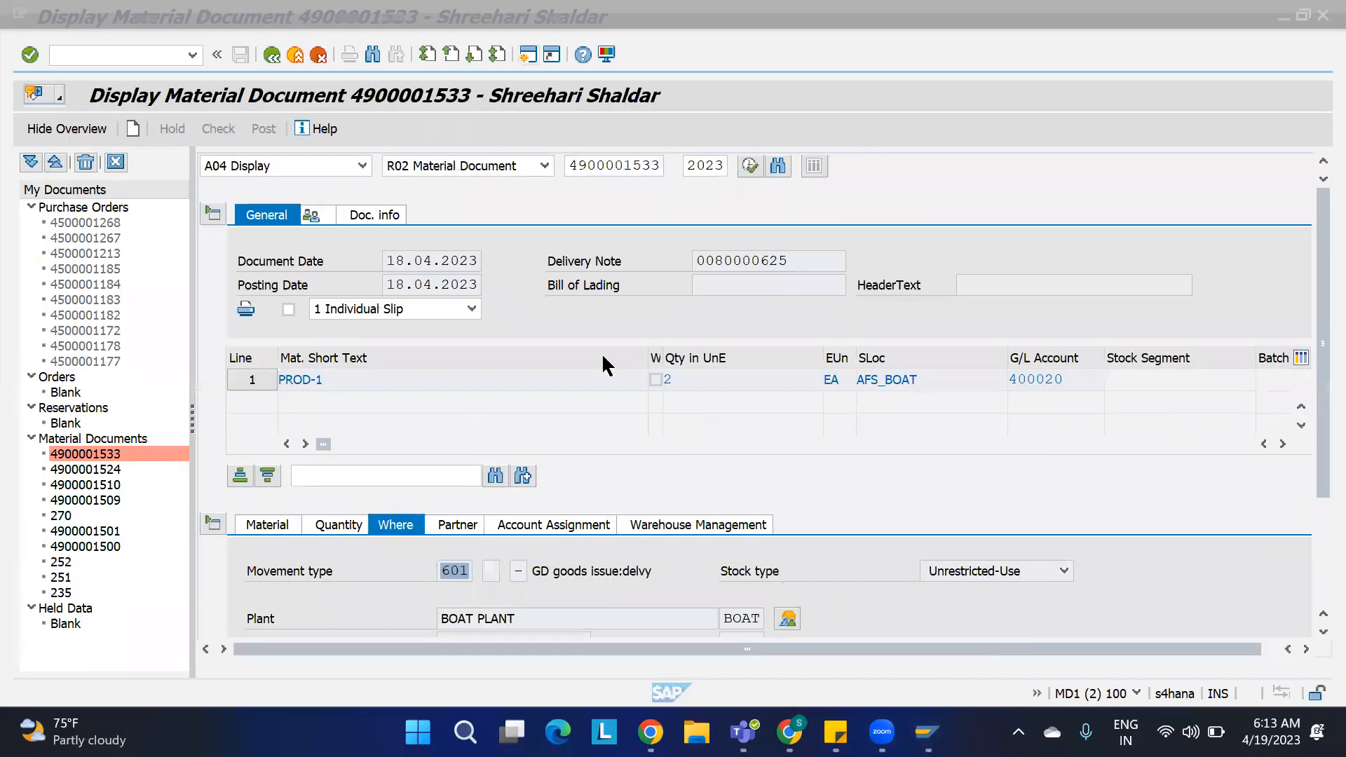
left_click_drag(659, 165, 528, 164)
type("1534")
key("Return")
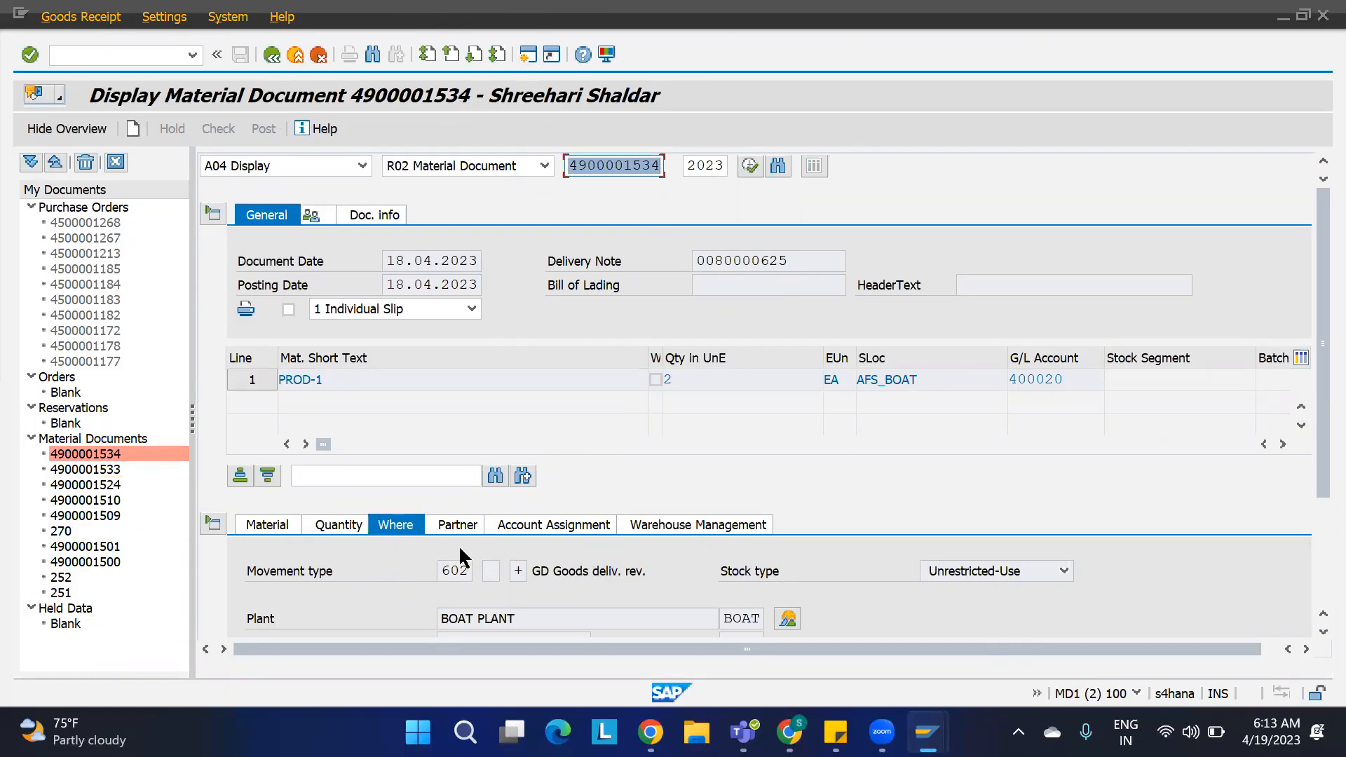
left_click_drag(466, 571, 420, 578)
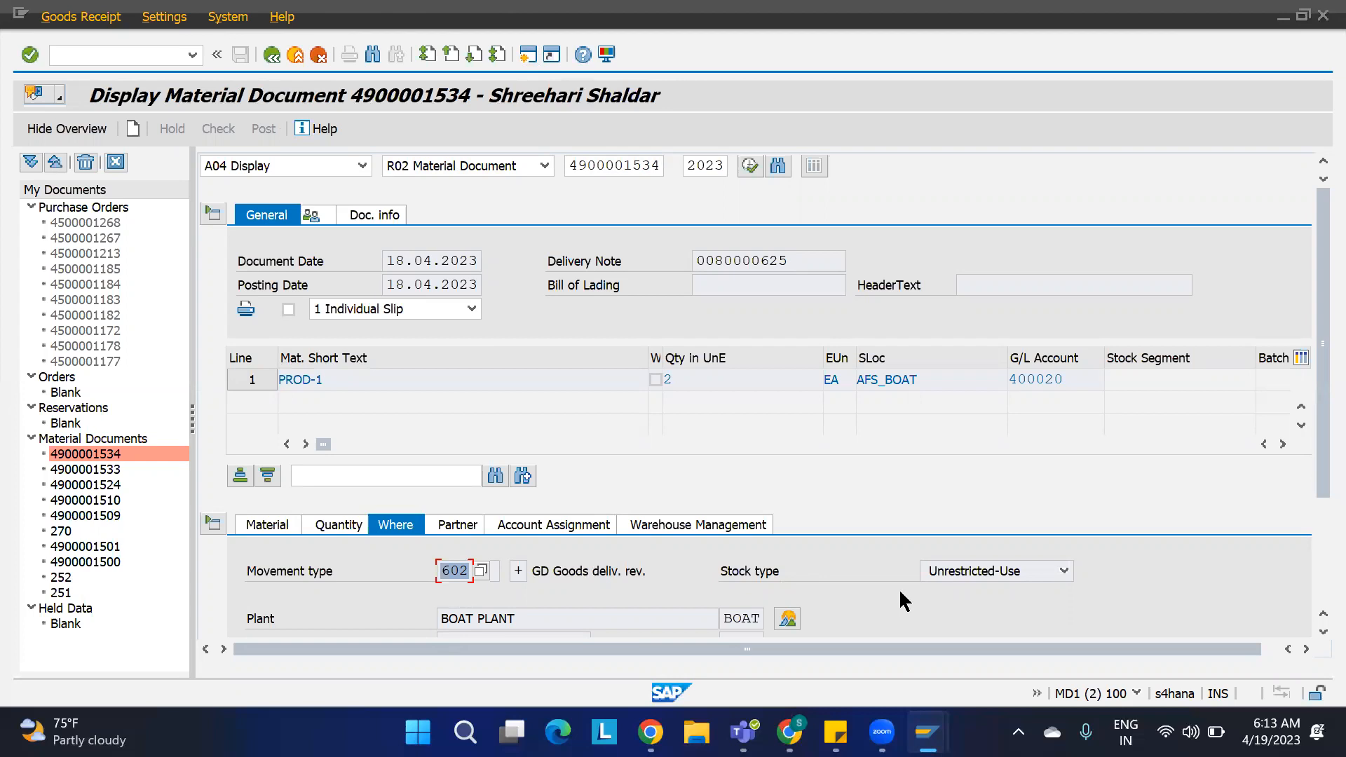
Step: Switch to the OBD spreadsheet and enter the heading STOCK REMOVAL STRATEGY: in cell B32
mouse_move(926, 732)
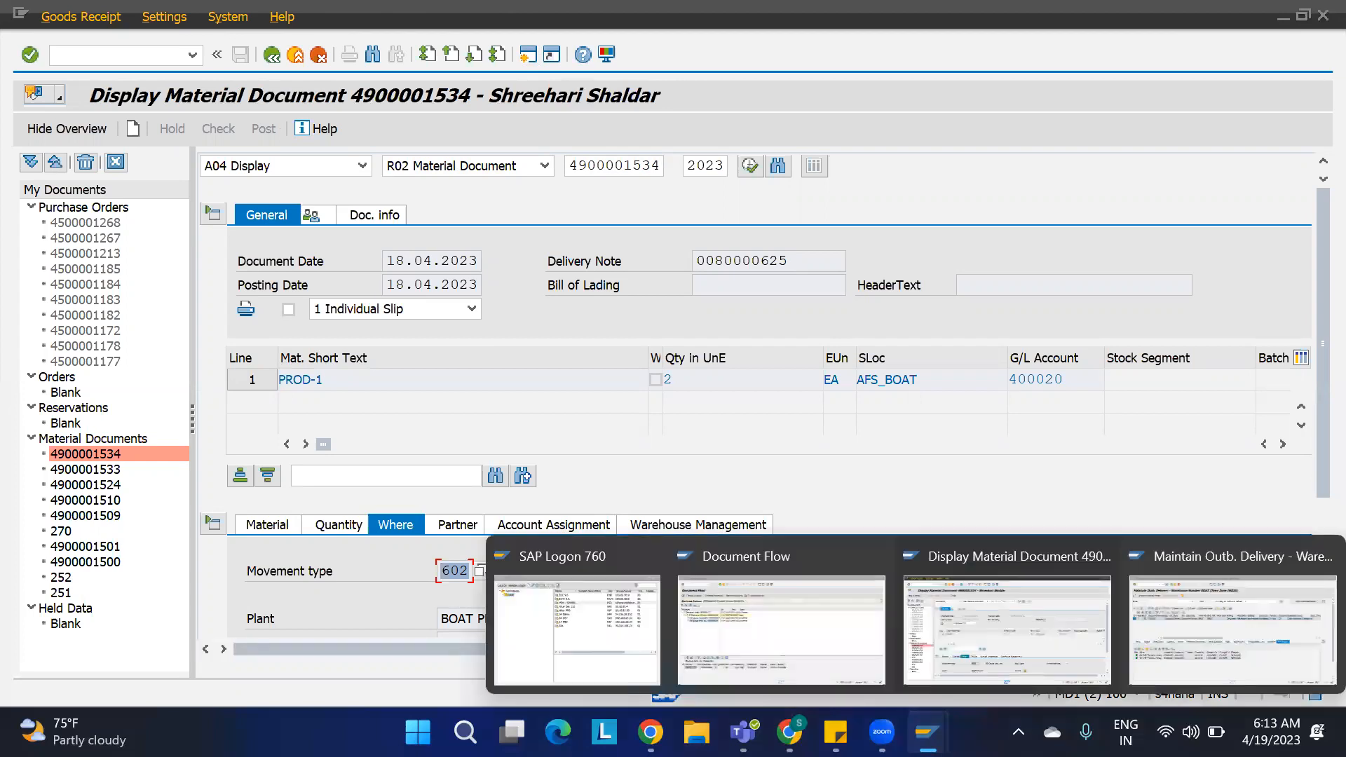
left_click(1159, 620)
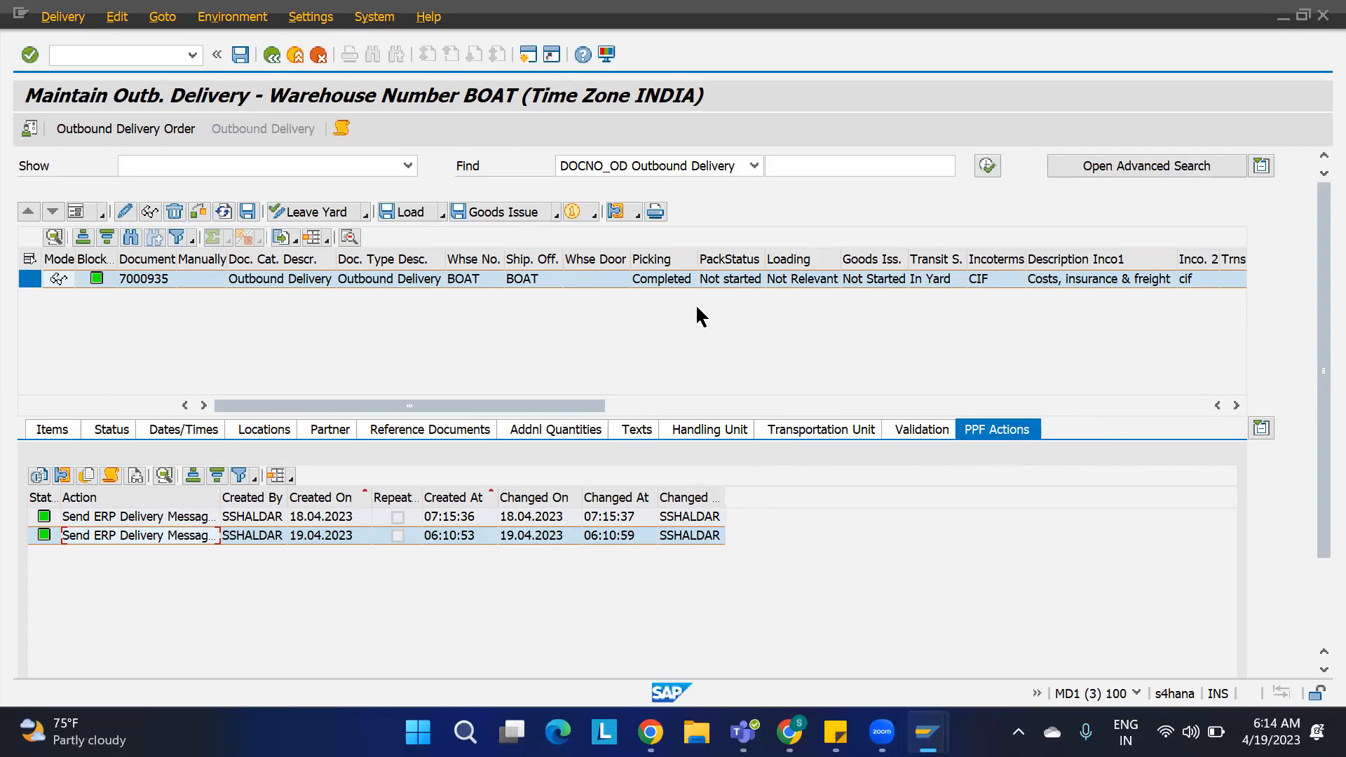
mouse_move(789, 732)
left_click(780, 632)
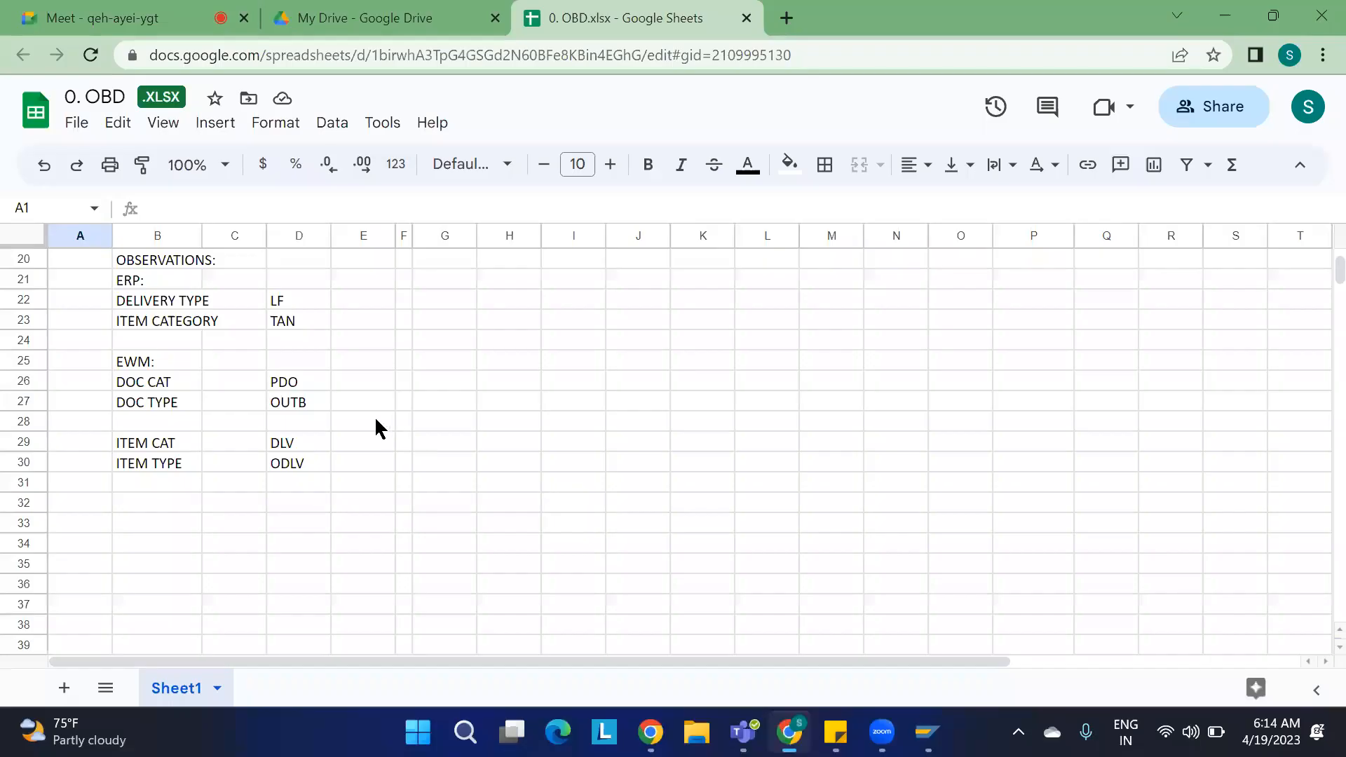
left_click(167, 509)
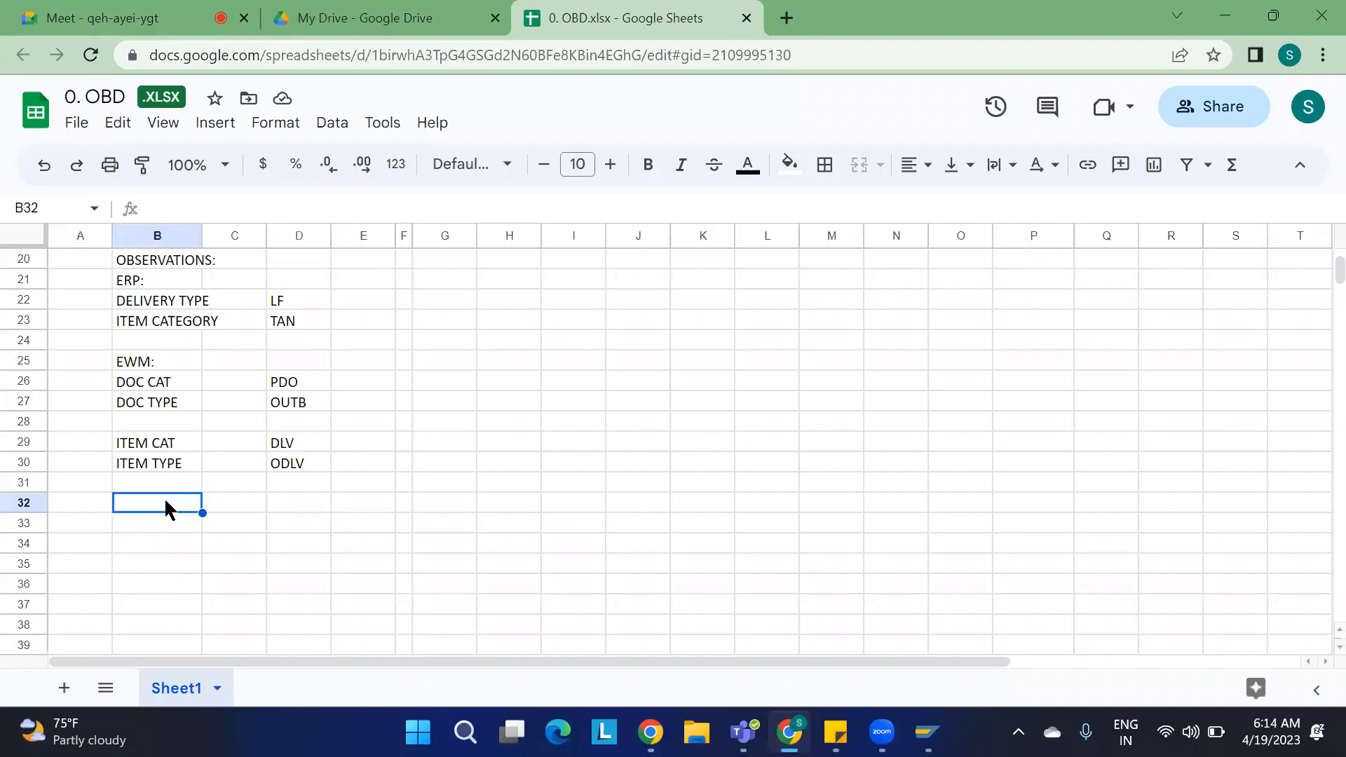
type("STOC")
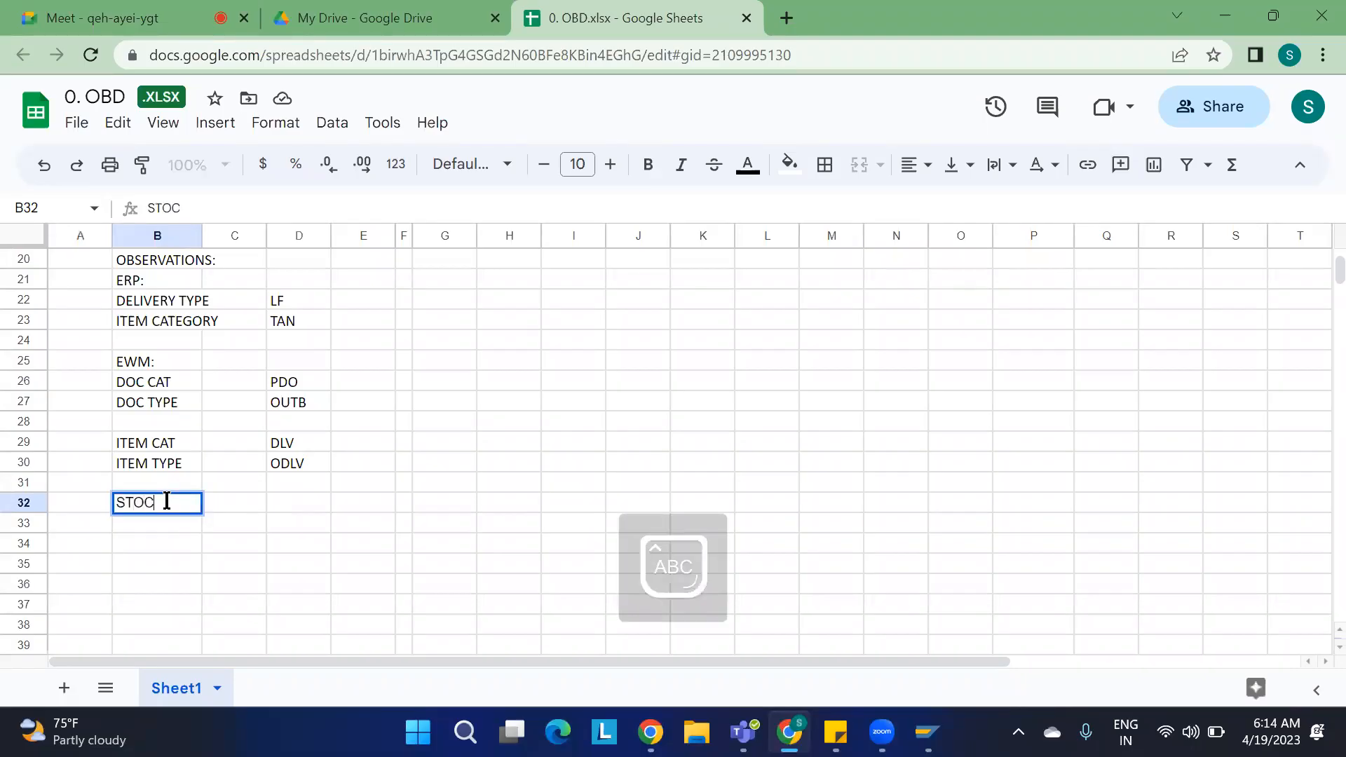
type("K REMOVAL ")
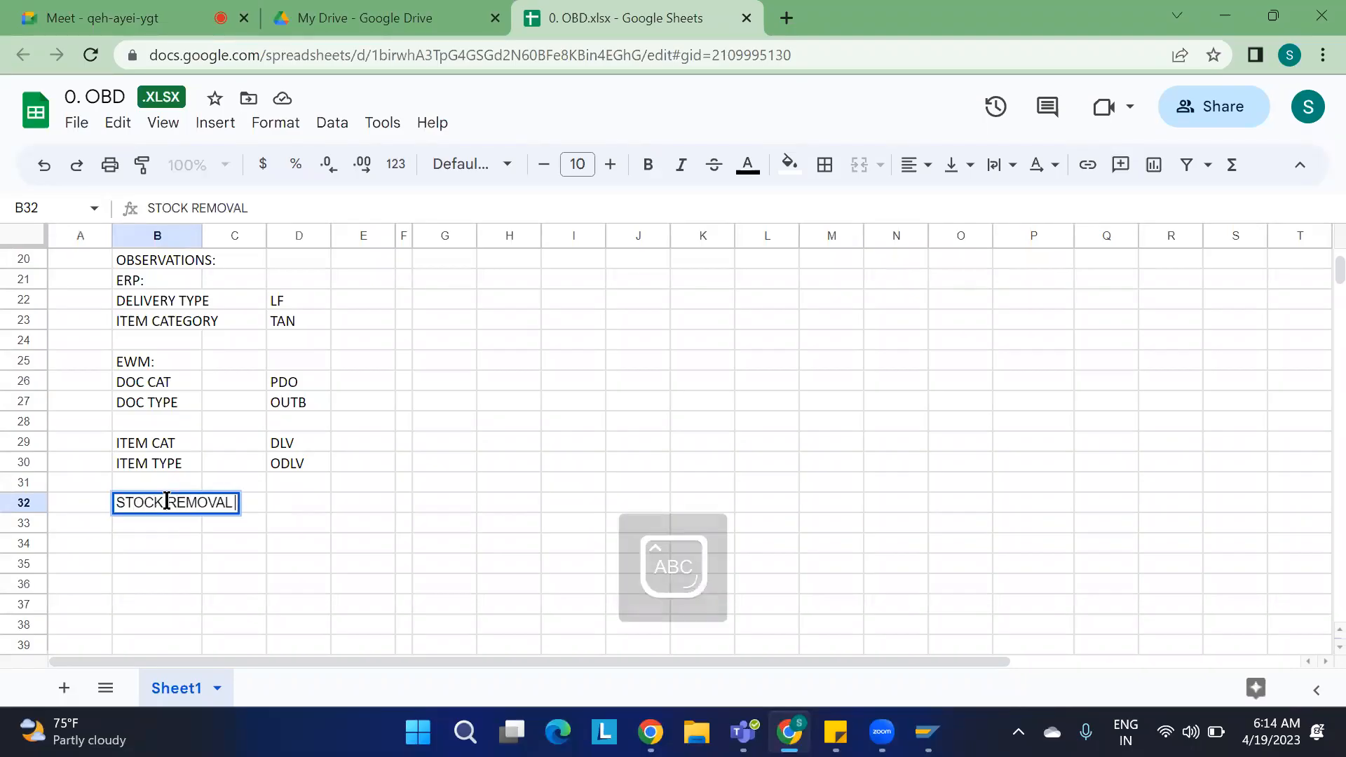
type("STRATEGY:")
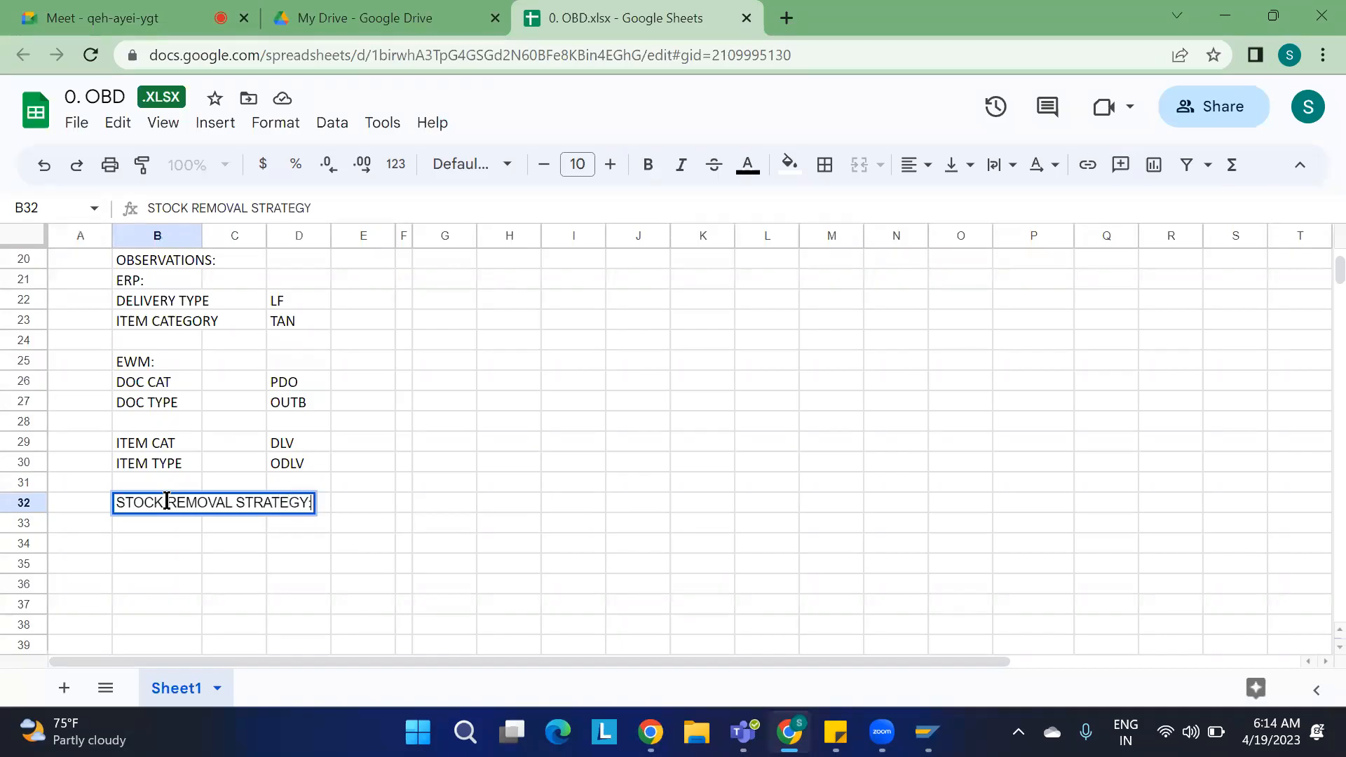
key("Return")
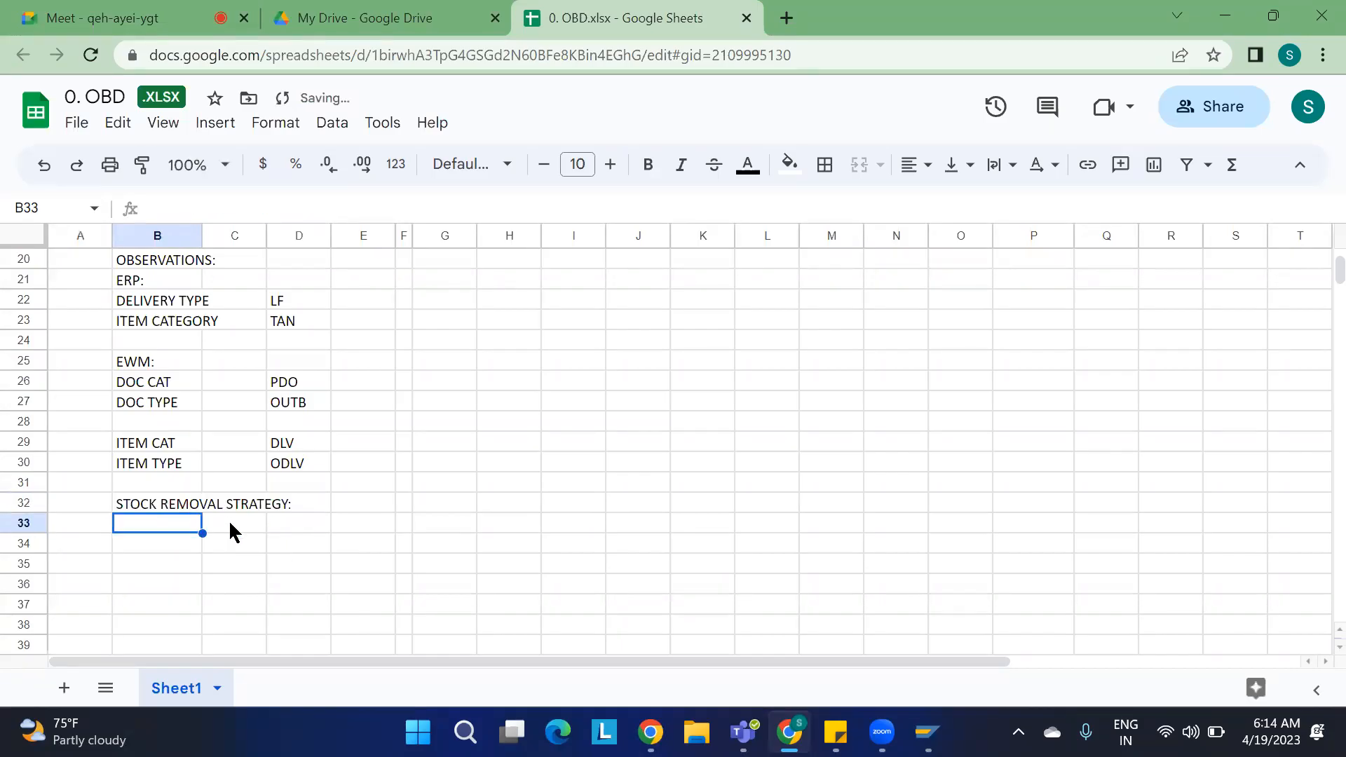
Step: Fill the STOCK REMOVAL STRATEGY heading across cells B32 to D32 with orange
left_click_drag(148, 502, 280, 511)
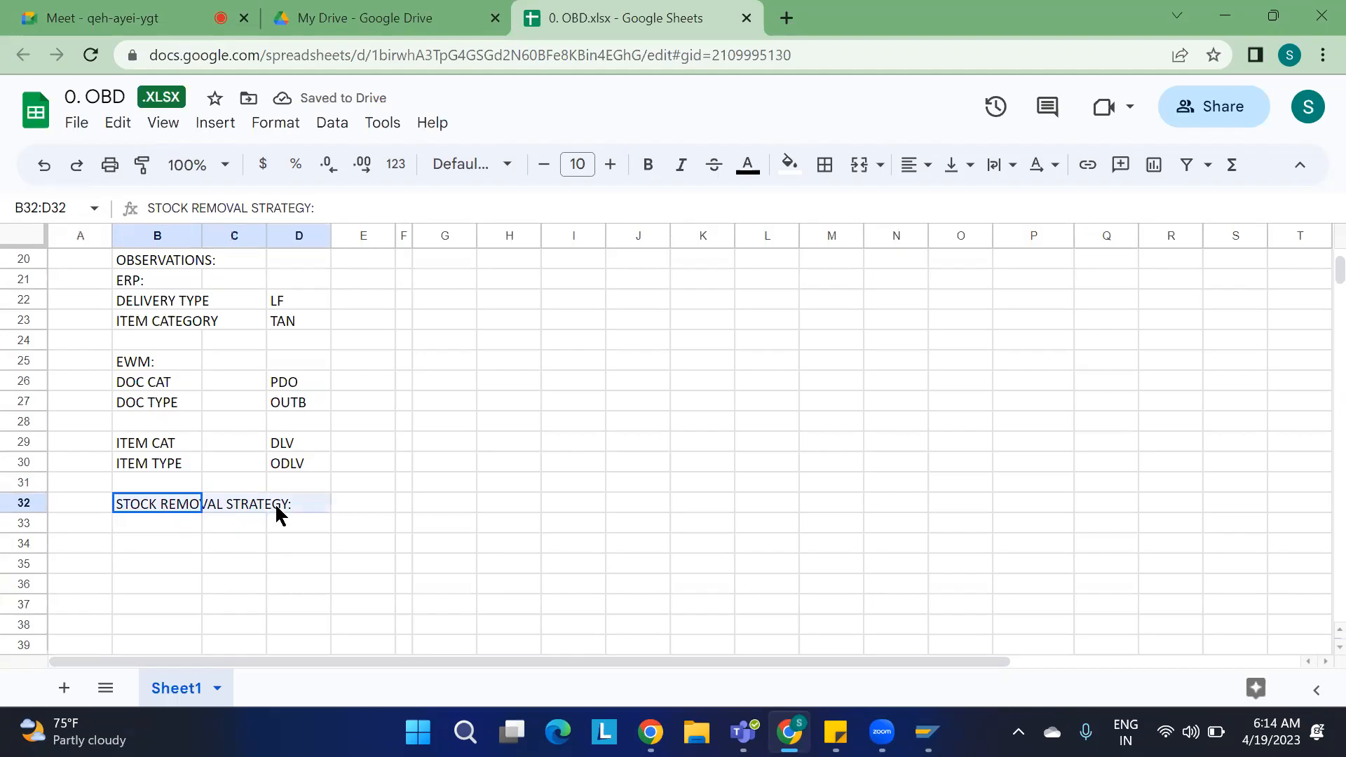
left_click(794, 168)
left_click(842, 262)
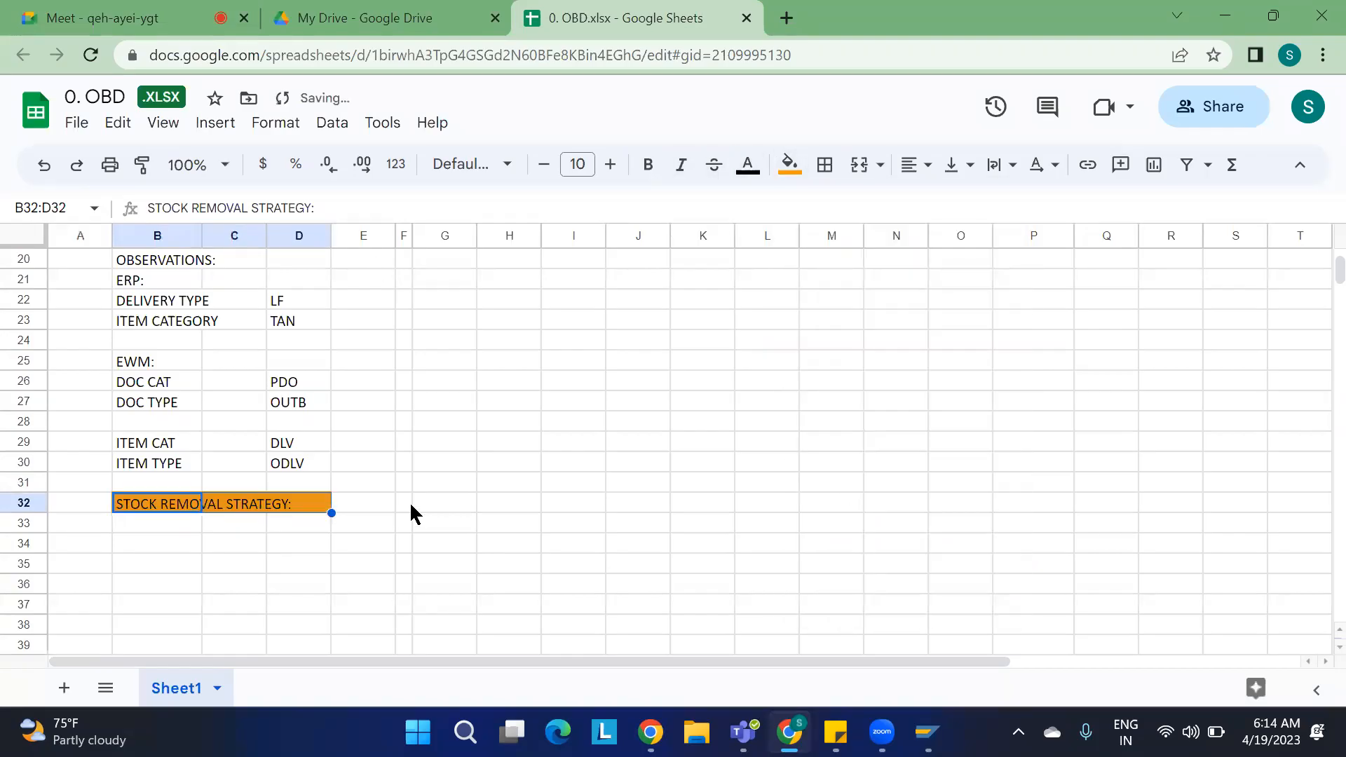
left_click(163, 546)
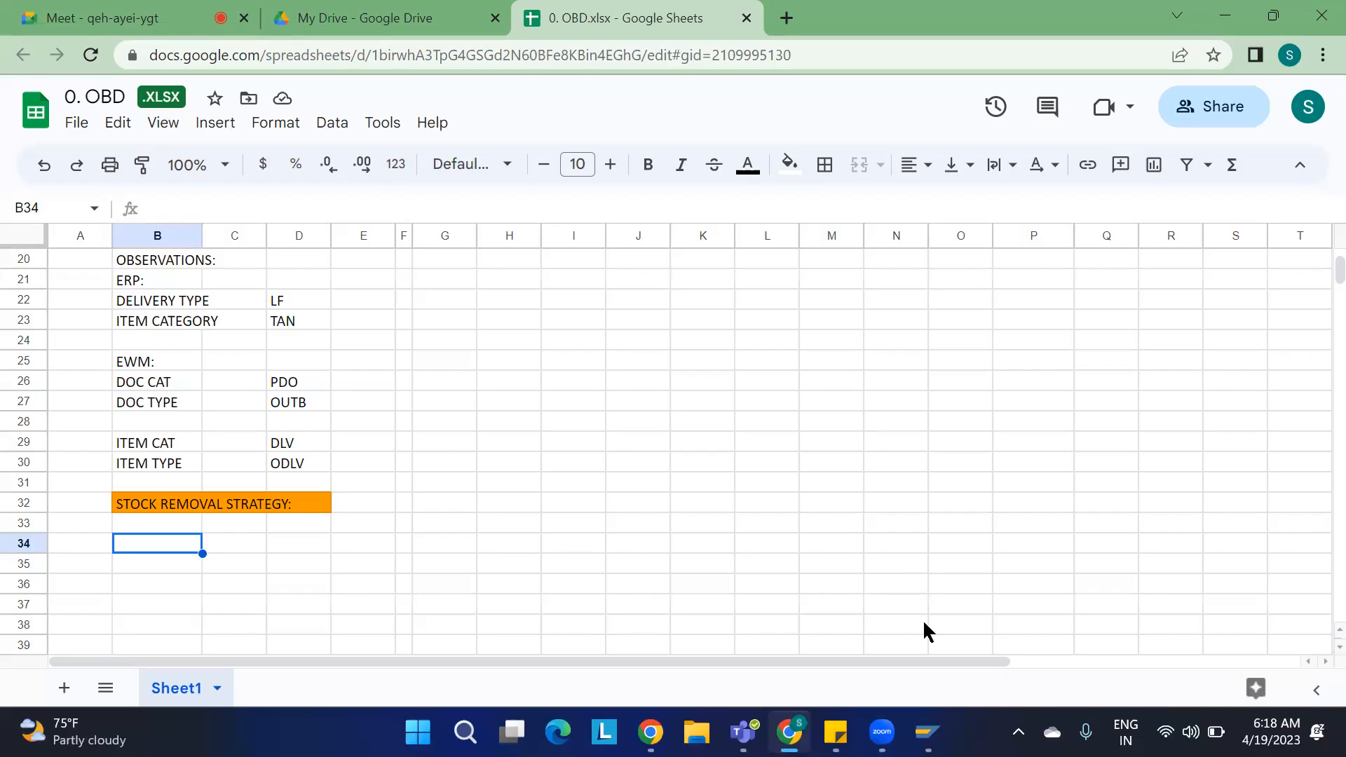
Step: Close the material document and outbound delivery maintenance windows and return to the Document Flow window
mouse_move(927, 732)
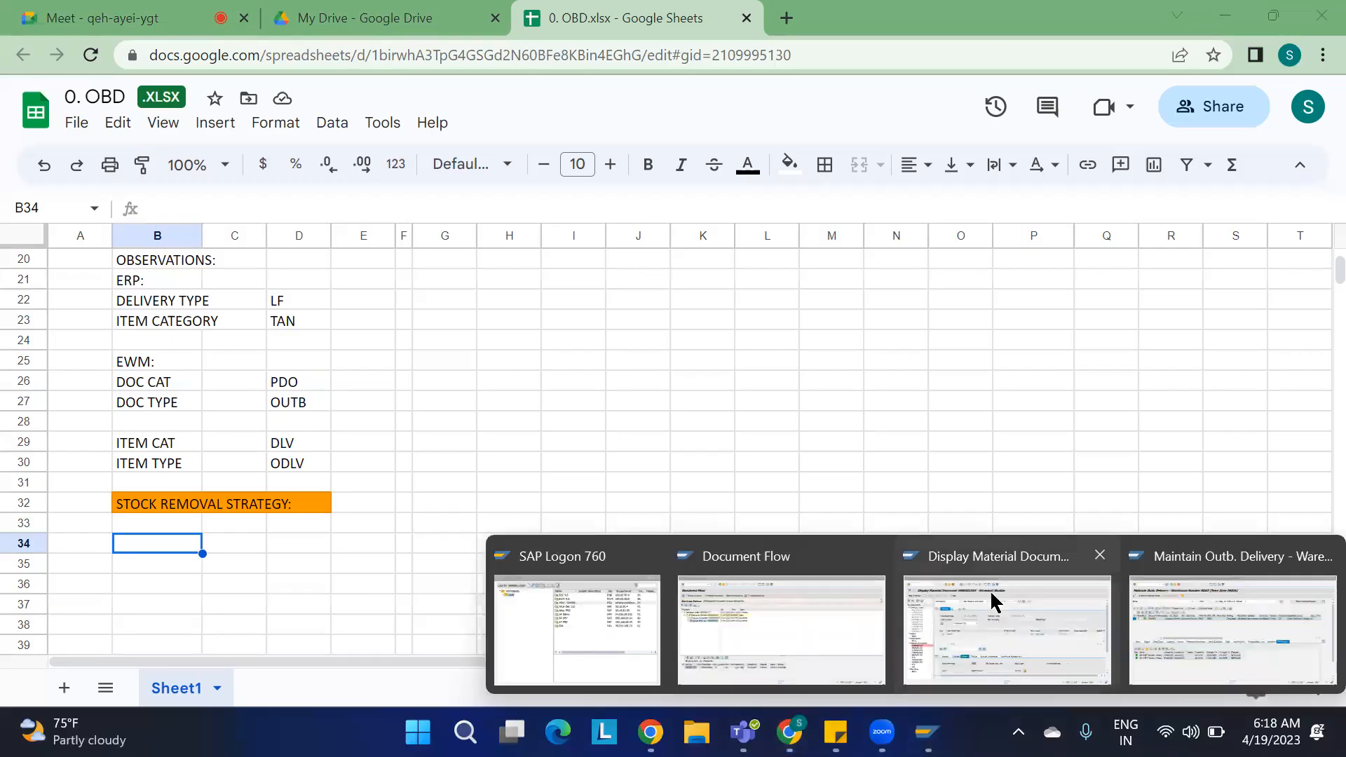
left_click(1099, 555)
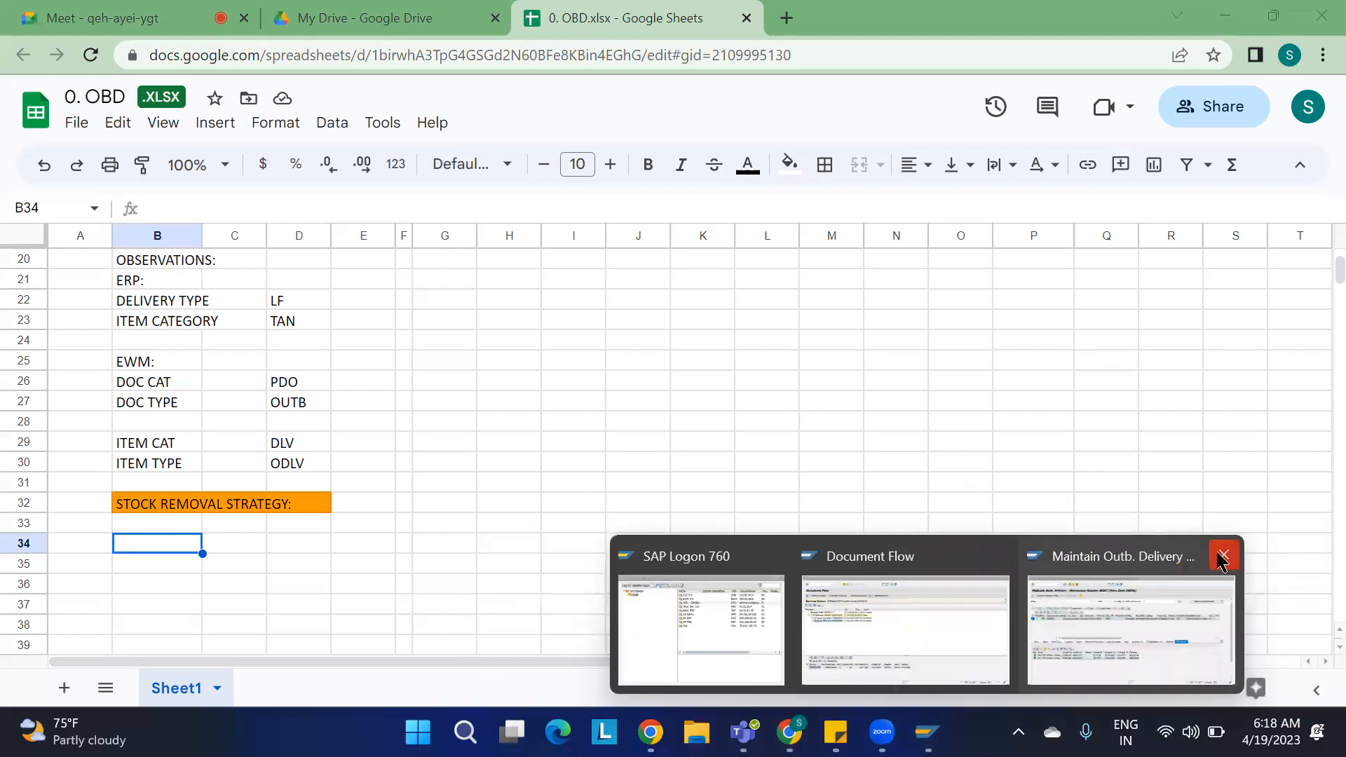
left_click(1223, 554)
left_click(1016, 590)
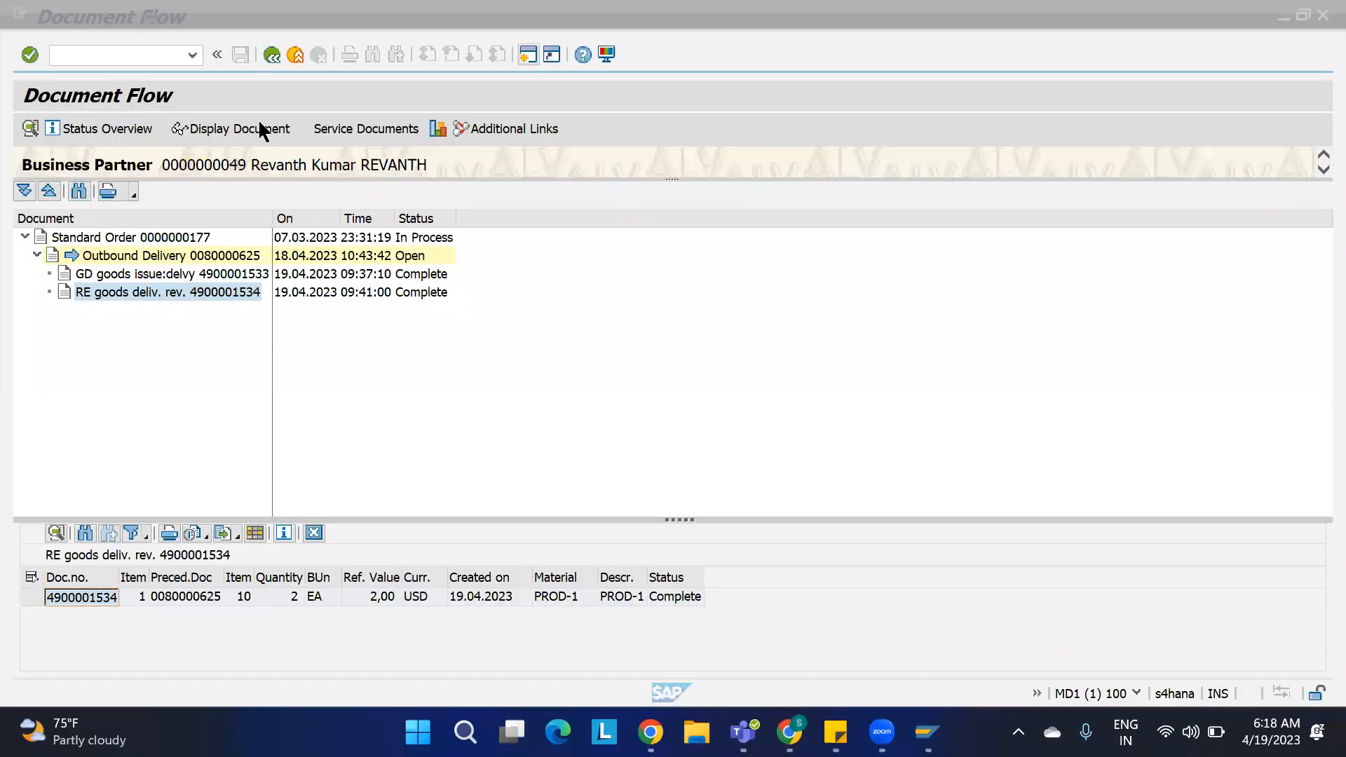
Step: Start transaction SPRO and open the SAP Reference IMG
left_click(108, 47)
type("/n")
key("Return")
type("SPRO")
key("Return")
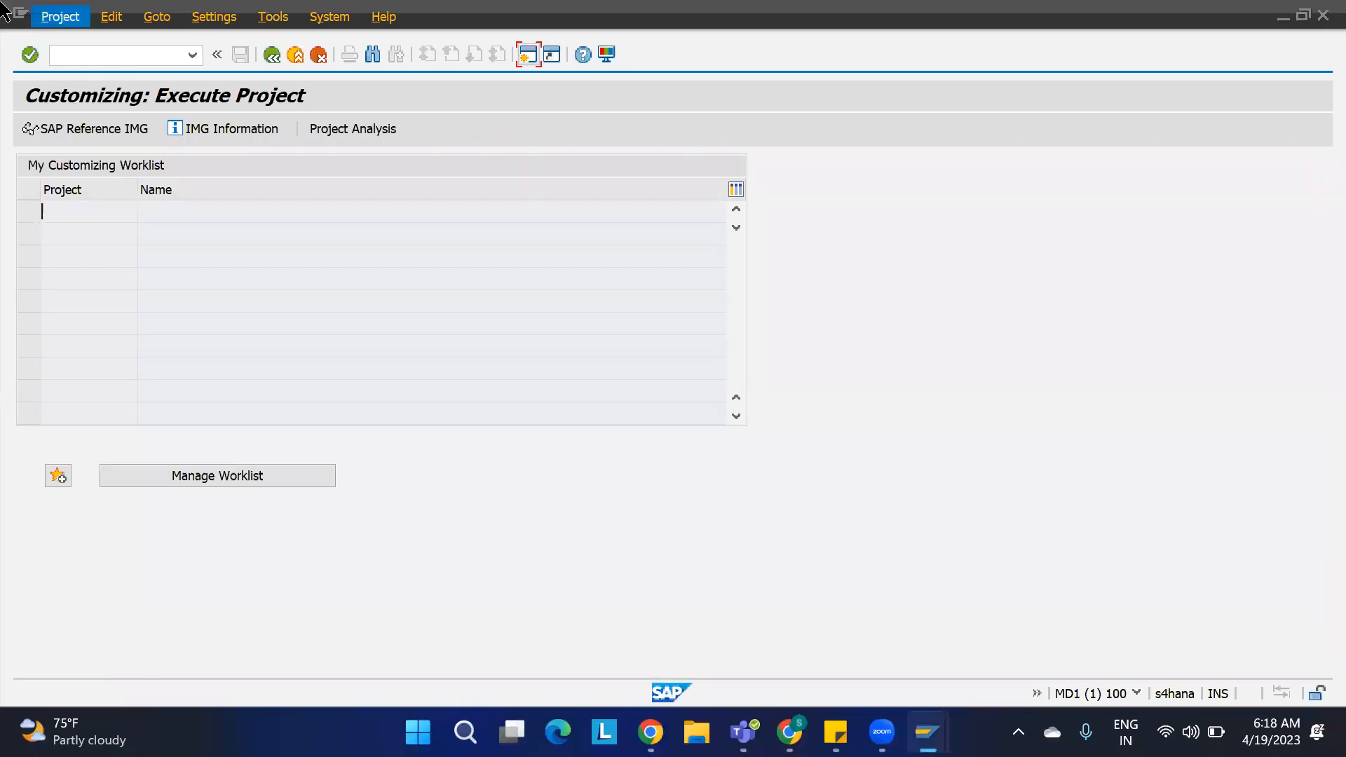
left_click(74, 129)
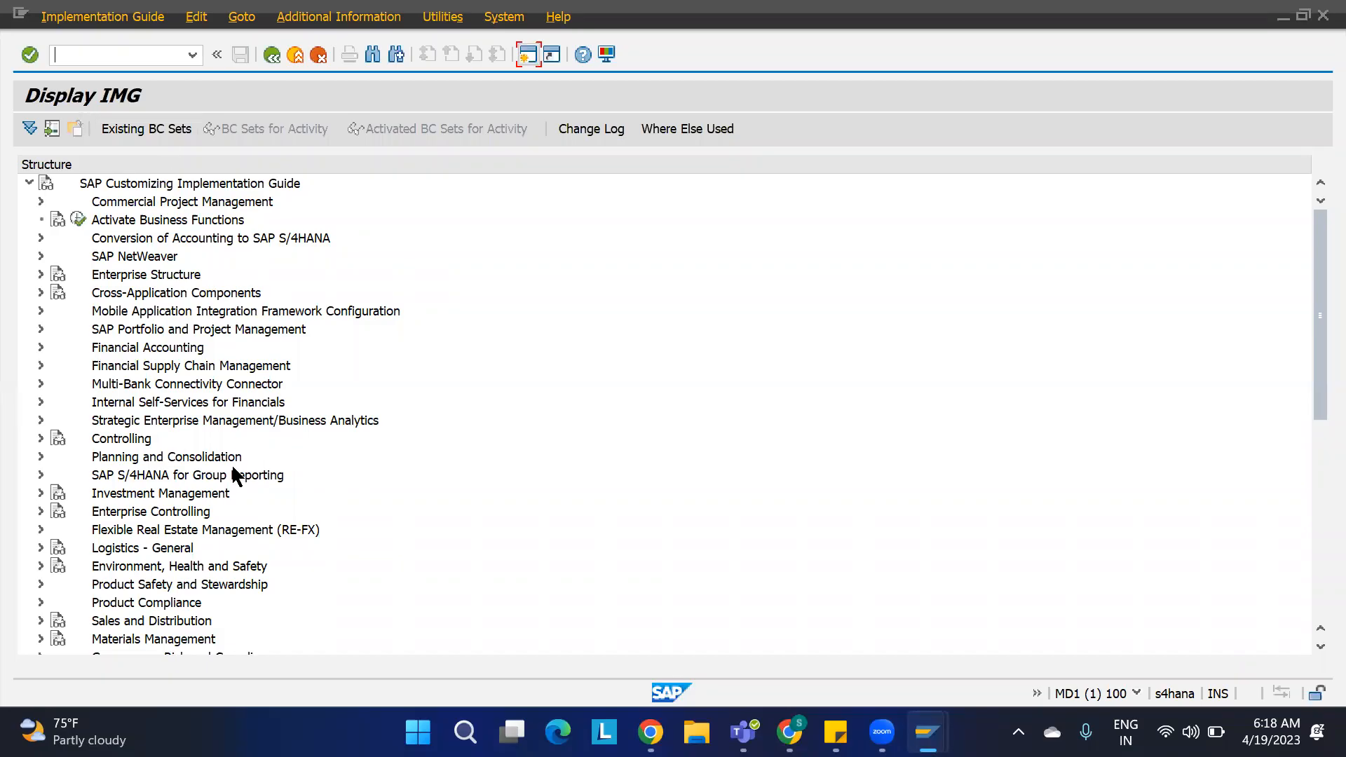
Step: Expand SCM Extended Warehouse Management down to the Goods Issue Process strategies
scroll(237, 478, "down", 5)
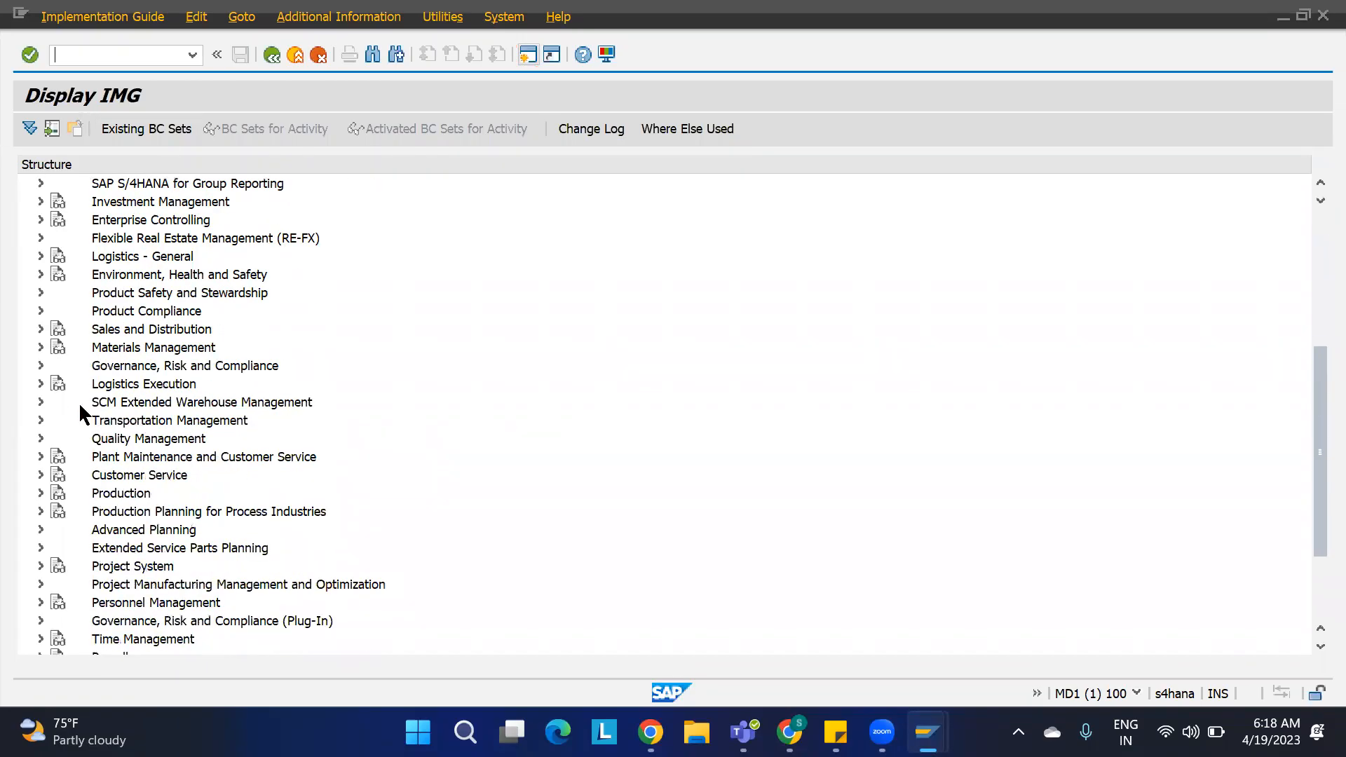
left_click(40, 402)
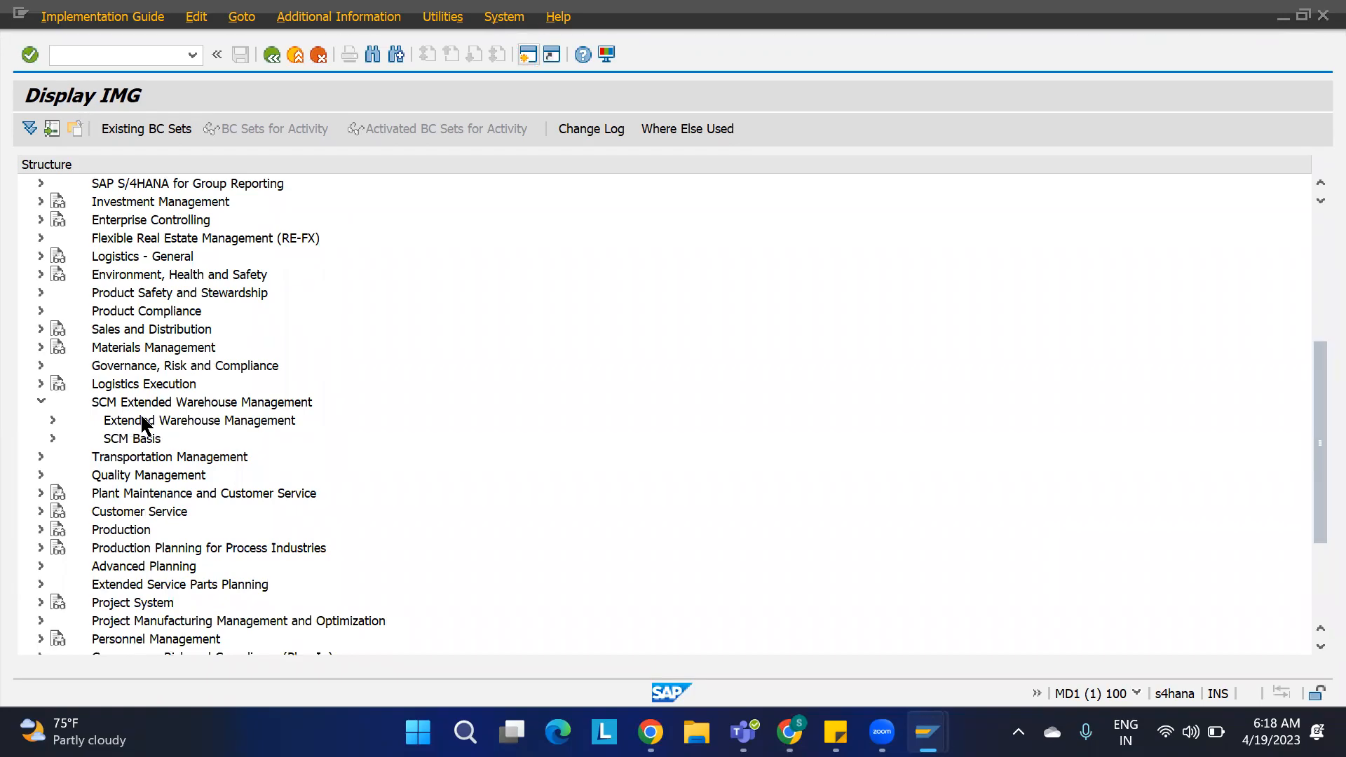
left_click(52, 421)
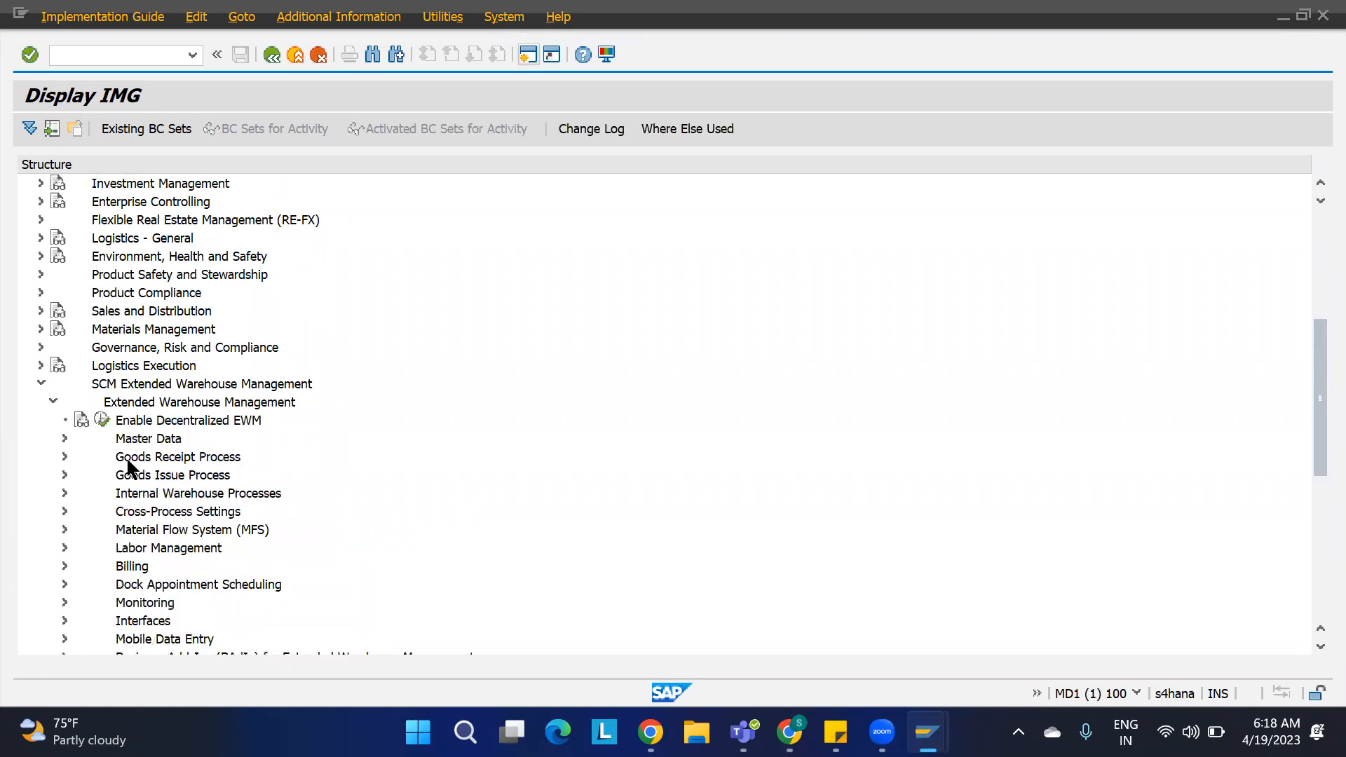
left_click(64, 475)
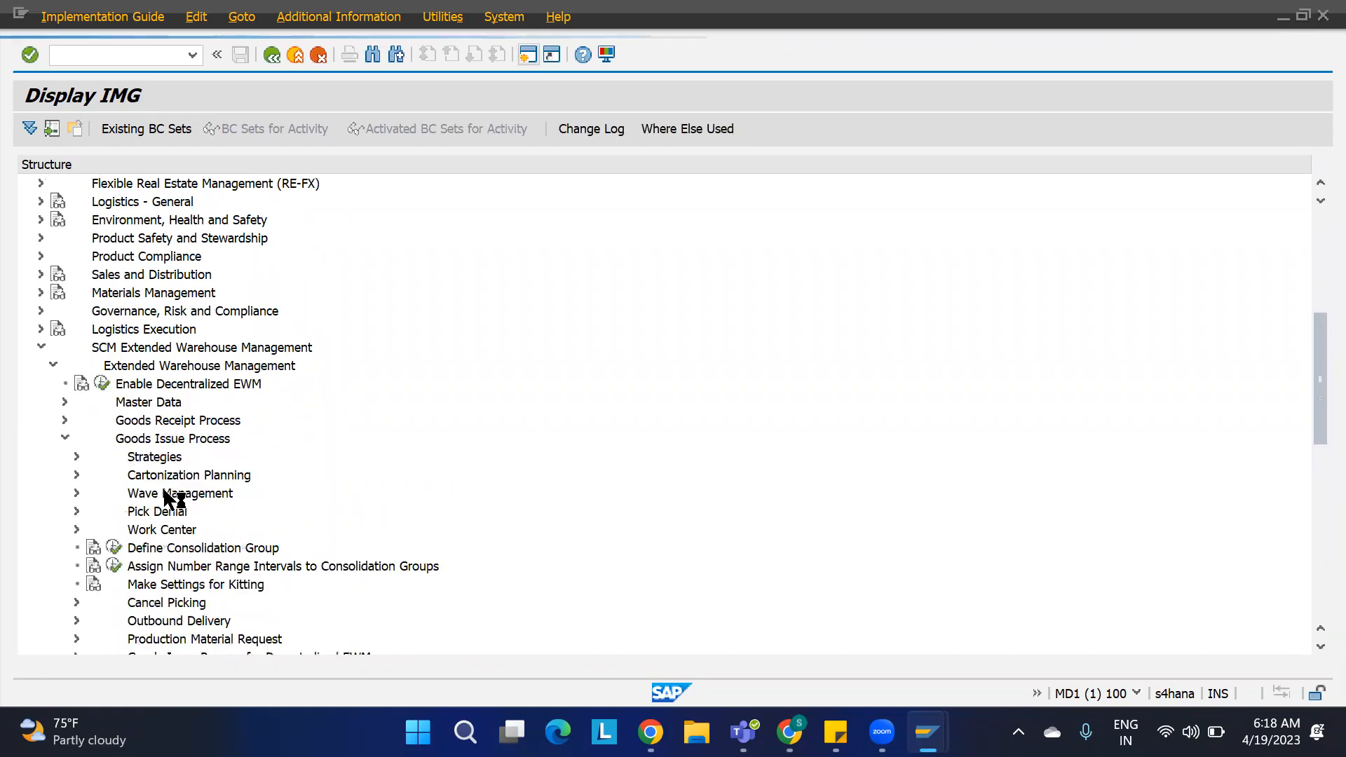
left_click(156, 459)
left_click(77, 457)
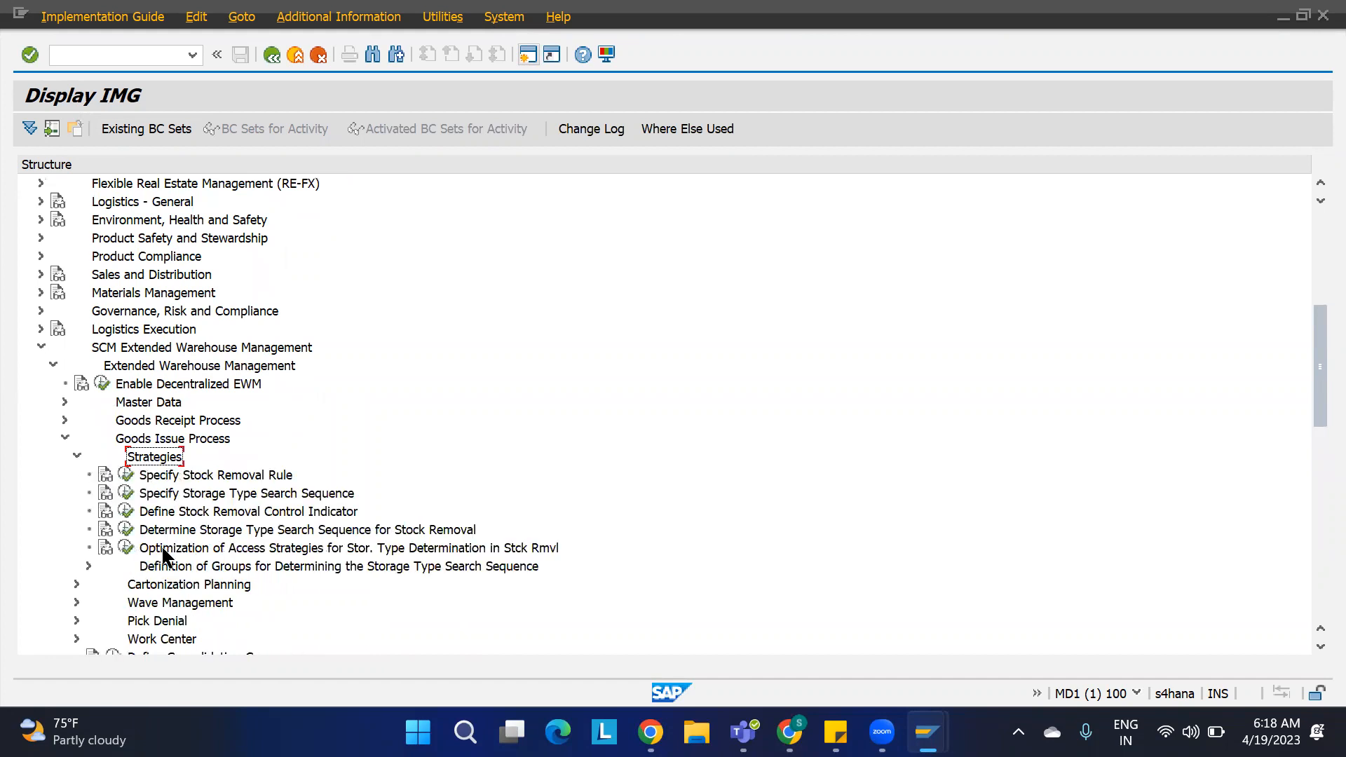
Step: Browse the Goods Receipt Process putaway strategy folders, then collapse them
left_click(65, 419)
left_click(76, 493)
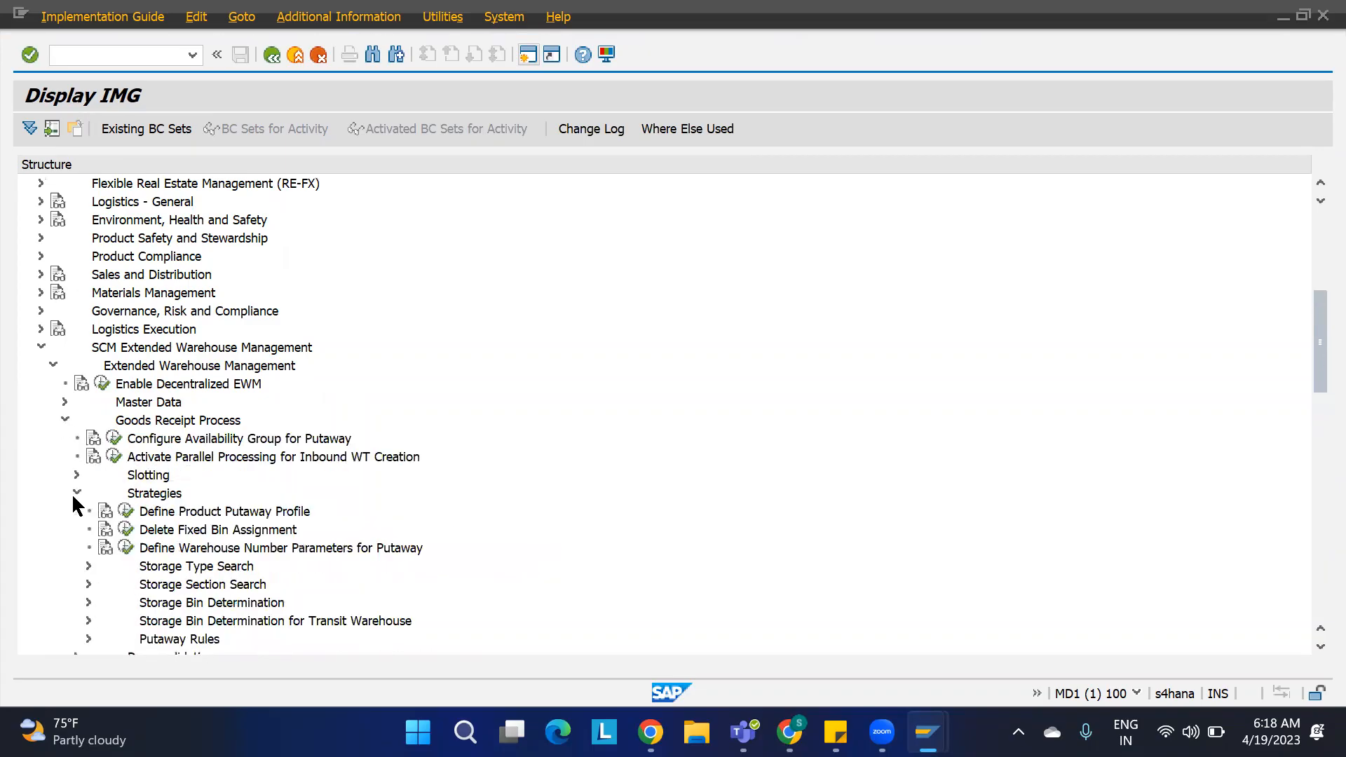
left_click(176, 570)
left_click(184, 584)
left_click(183, 603)
left_click(74, 493)
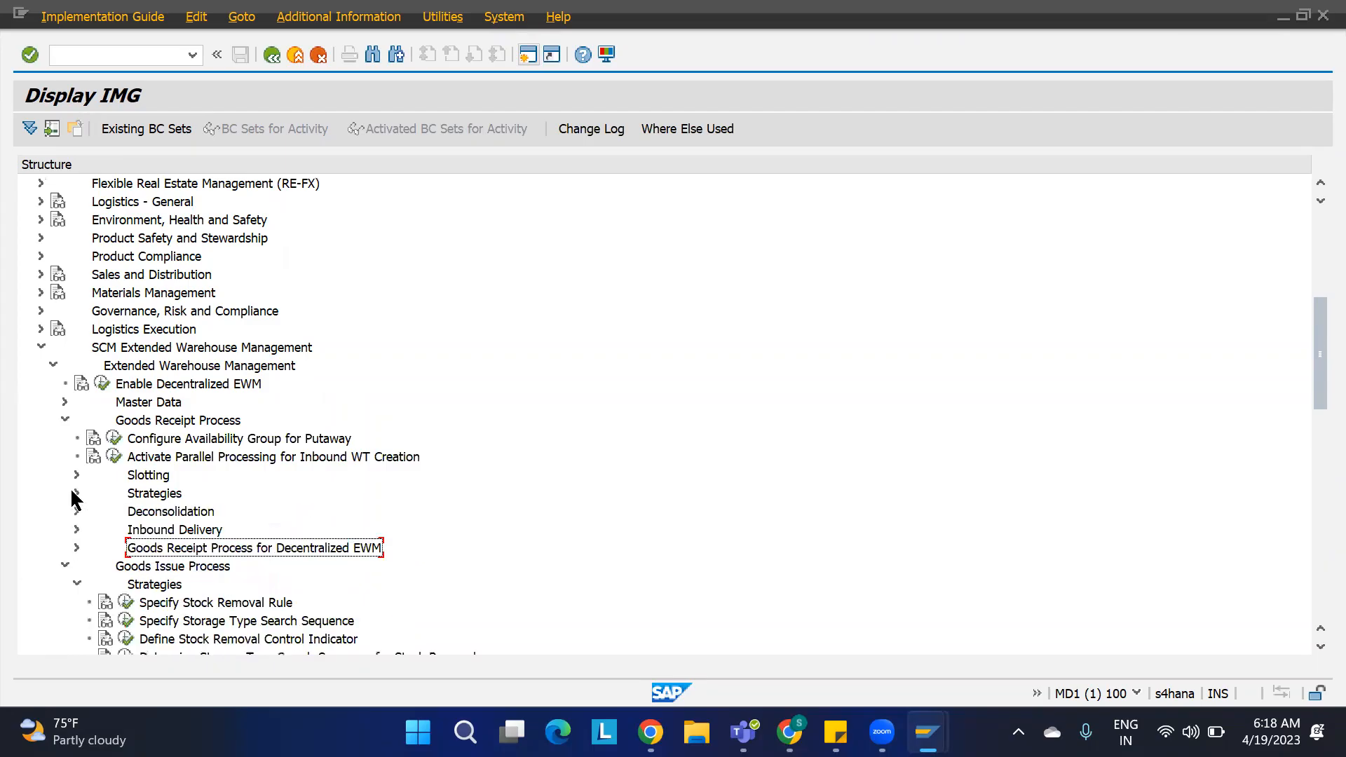
left_click(64, 420)
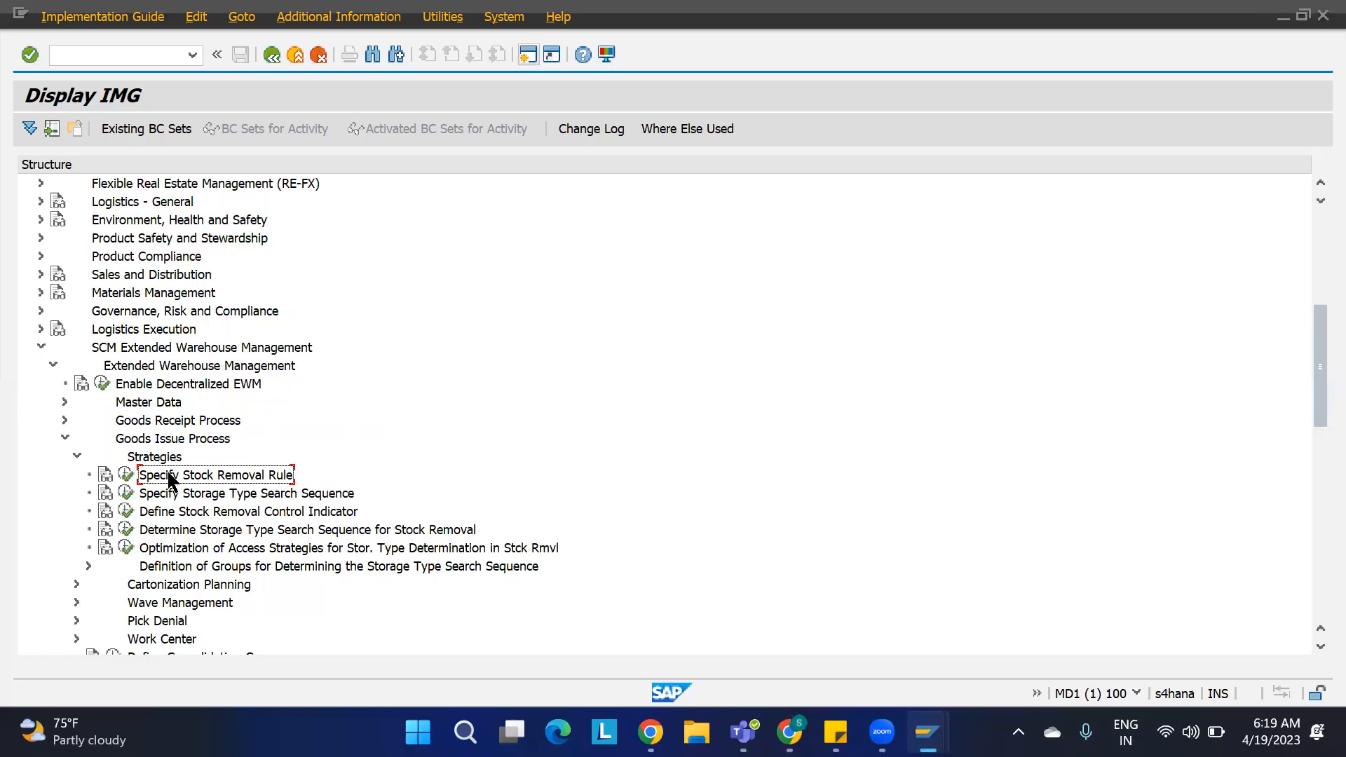
Step: Capture a screenshot region of the goods issue strategy activities with Screenpresso
mouse_move(789, 731)
left_click(1018, 731)
left_click(1106, 671)
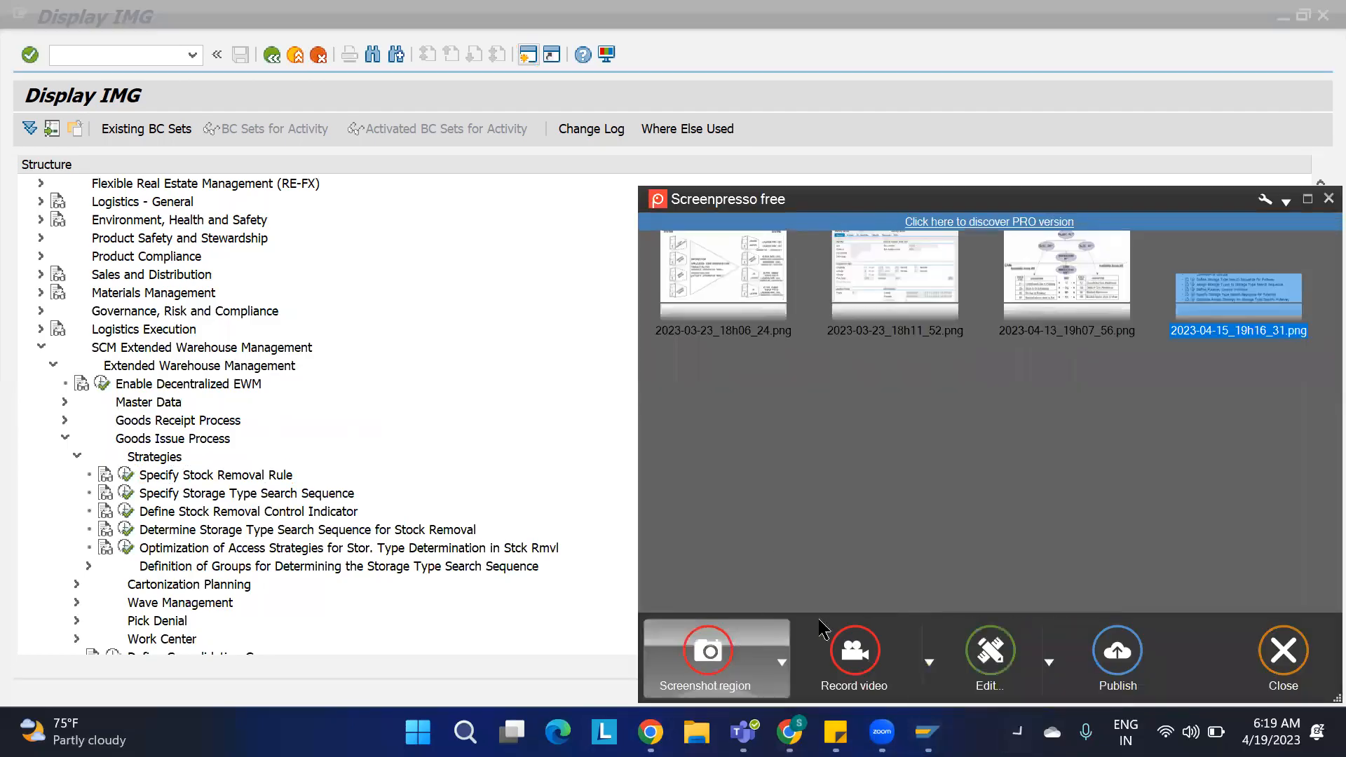
left_click(708, 656)
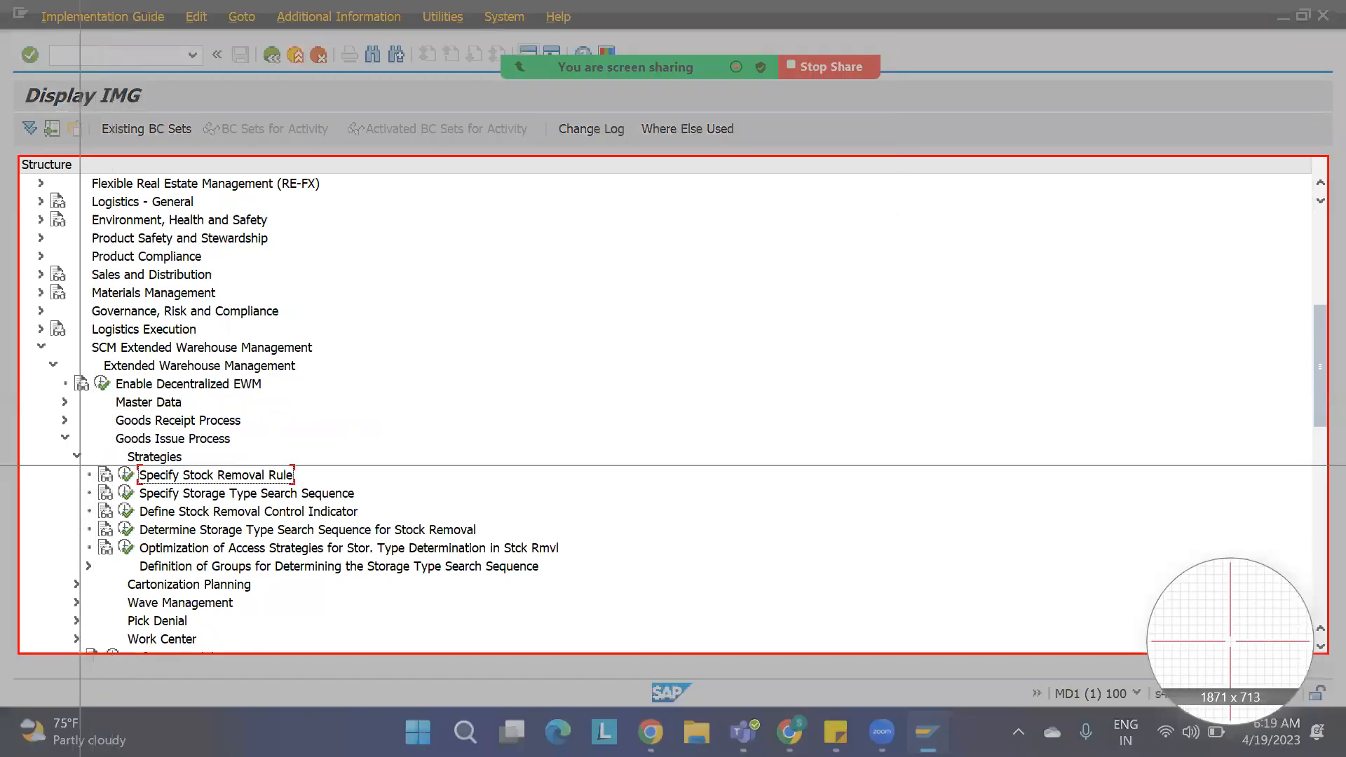
left_click_drag(81, 465, 573, 562)
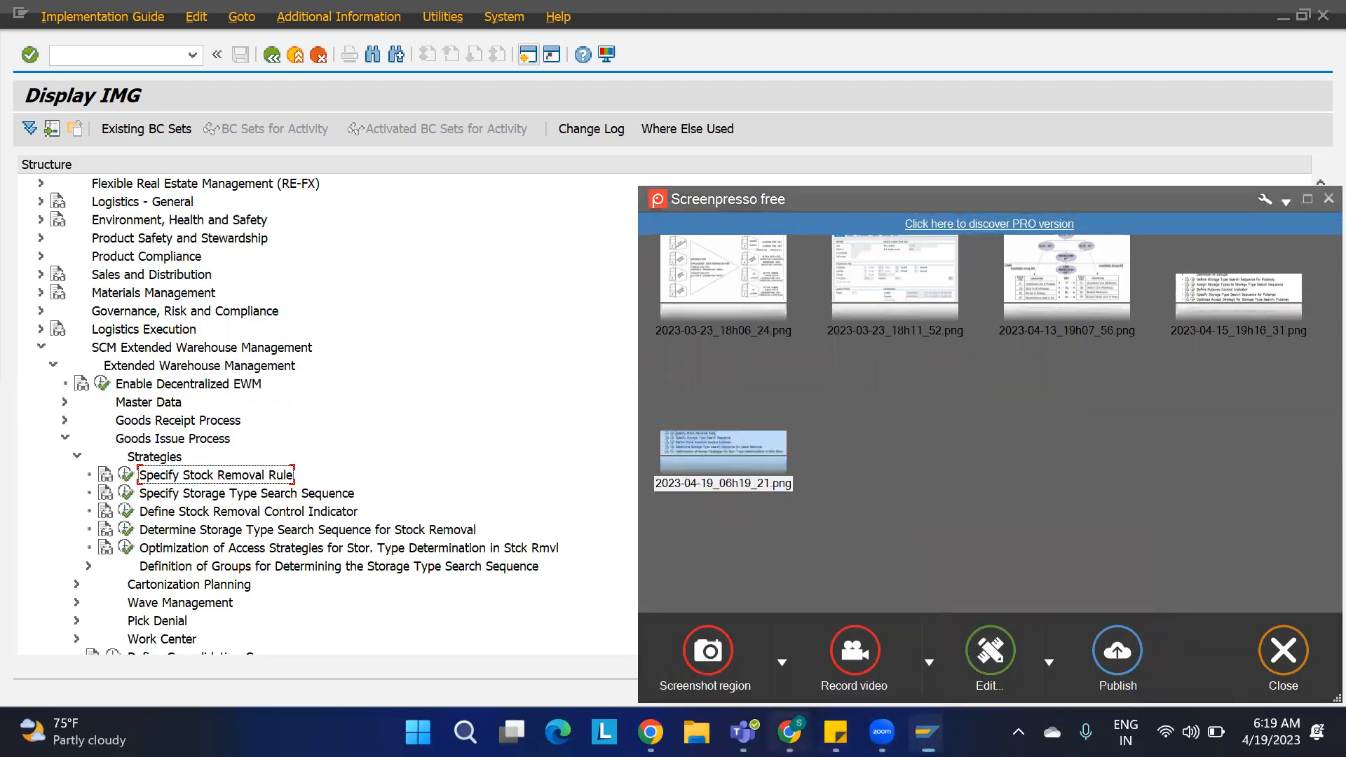
Step: Paste the strategies screenshot into the OBD spreadsheet and place it below the STOCK REMOVAL STRATEGY heading
left_click(789, 731)
key("ctrl+v")
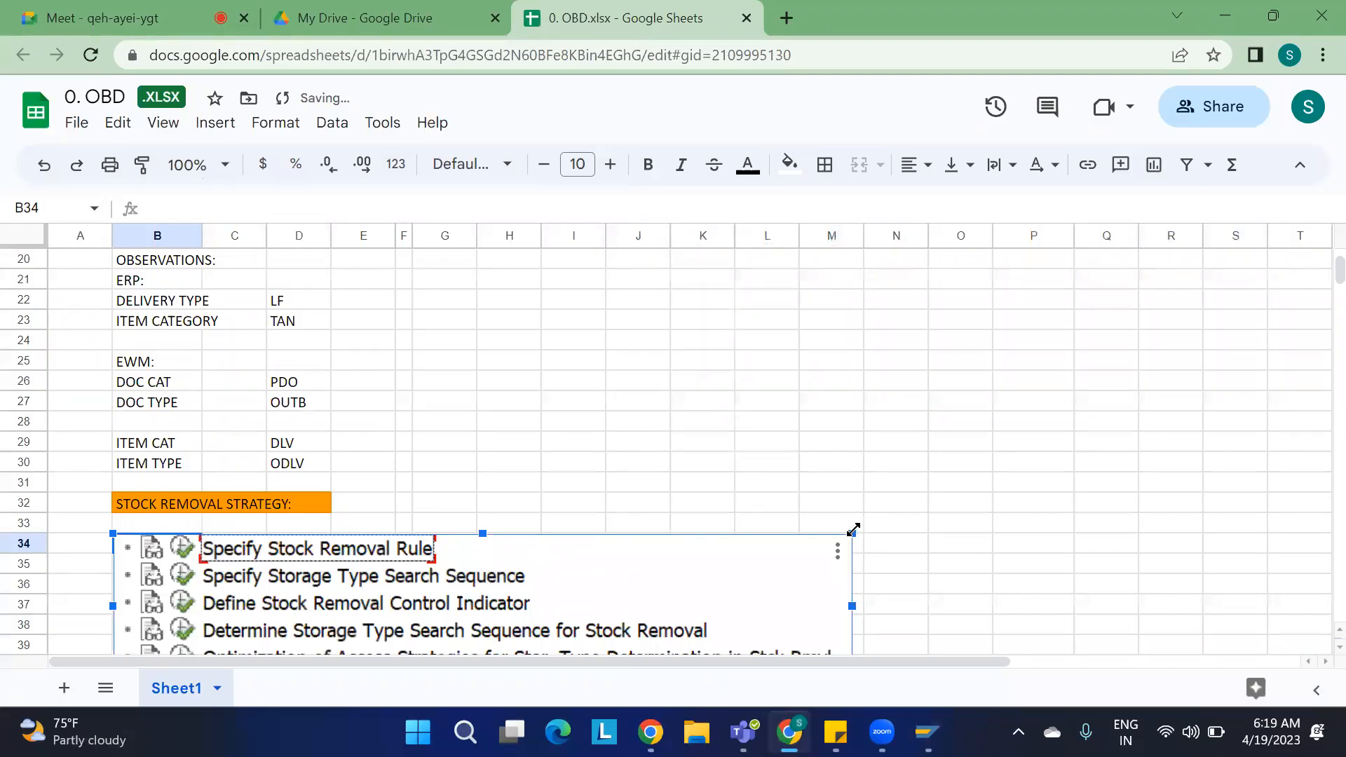
left_click_drag(852, 533, 733, 561)
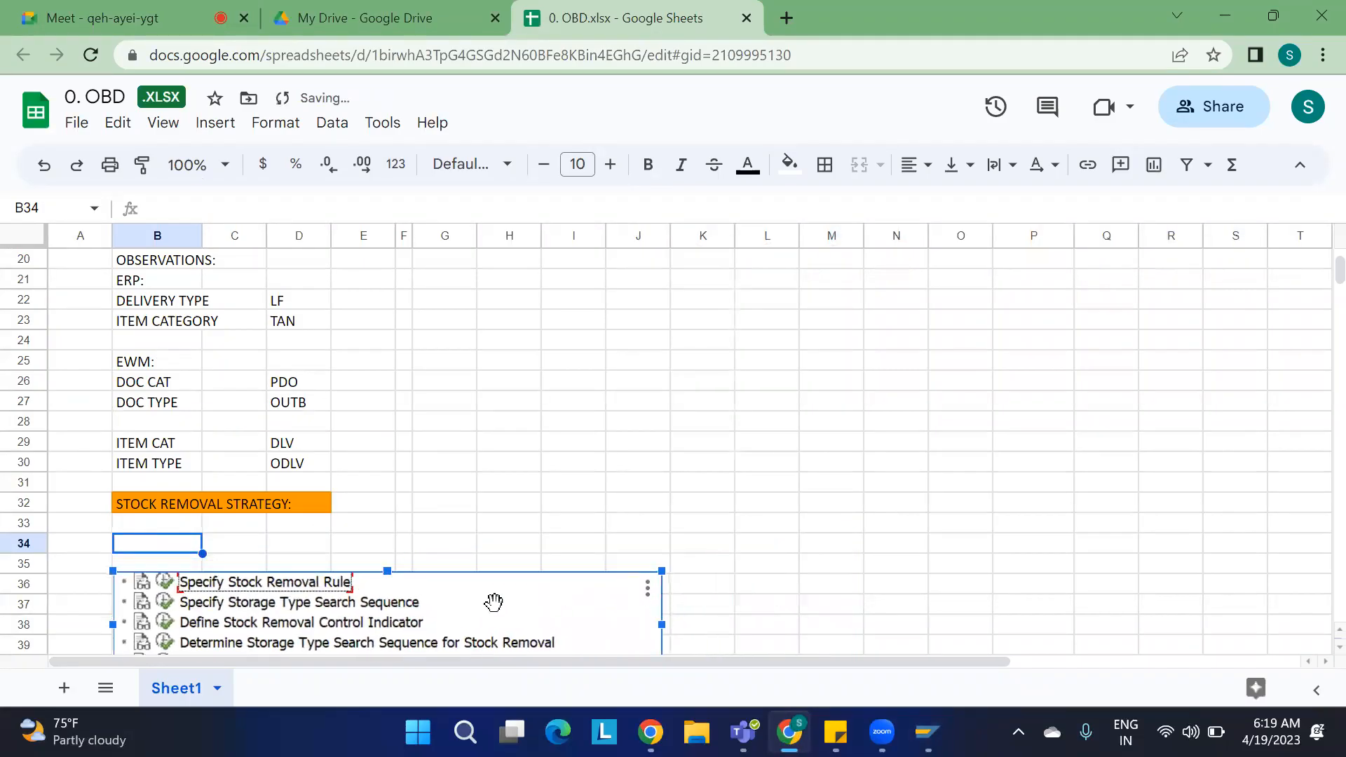
left_click_drag(497, 603, 495, 548)
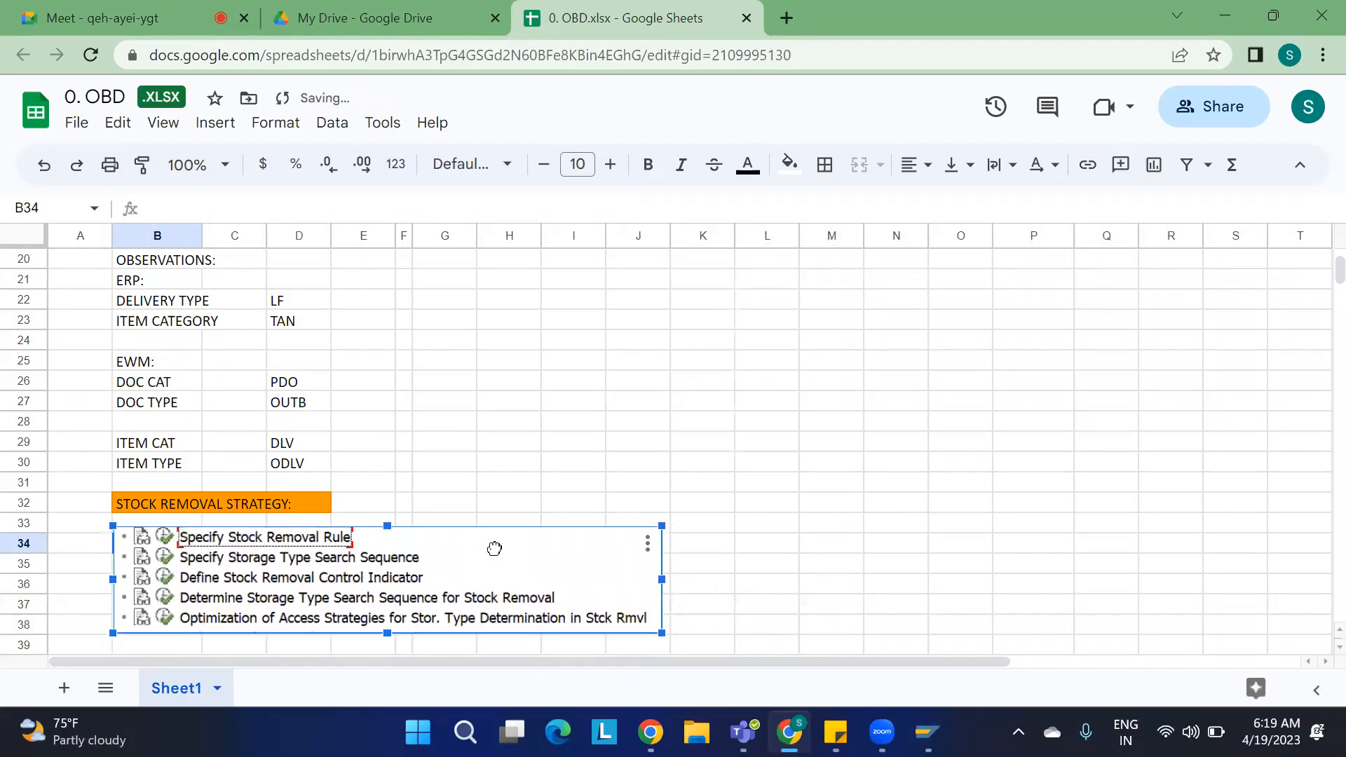
left_click(796, 405)
Step: Switch back and execute the Specify Stock Removal Rule activity
key("alt+Tab")
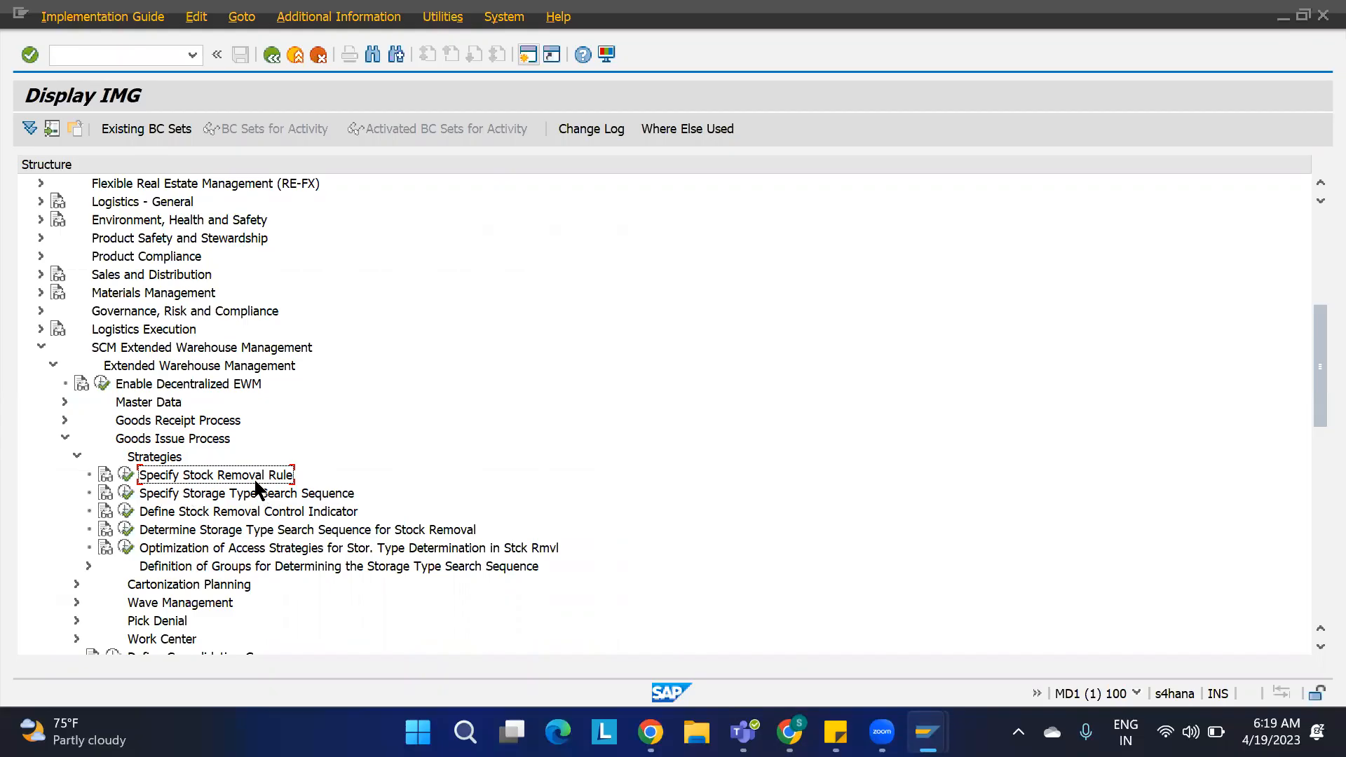
left_click(125, 476)
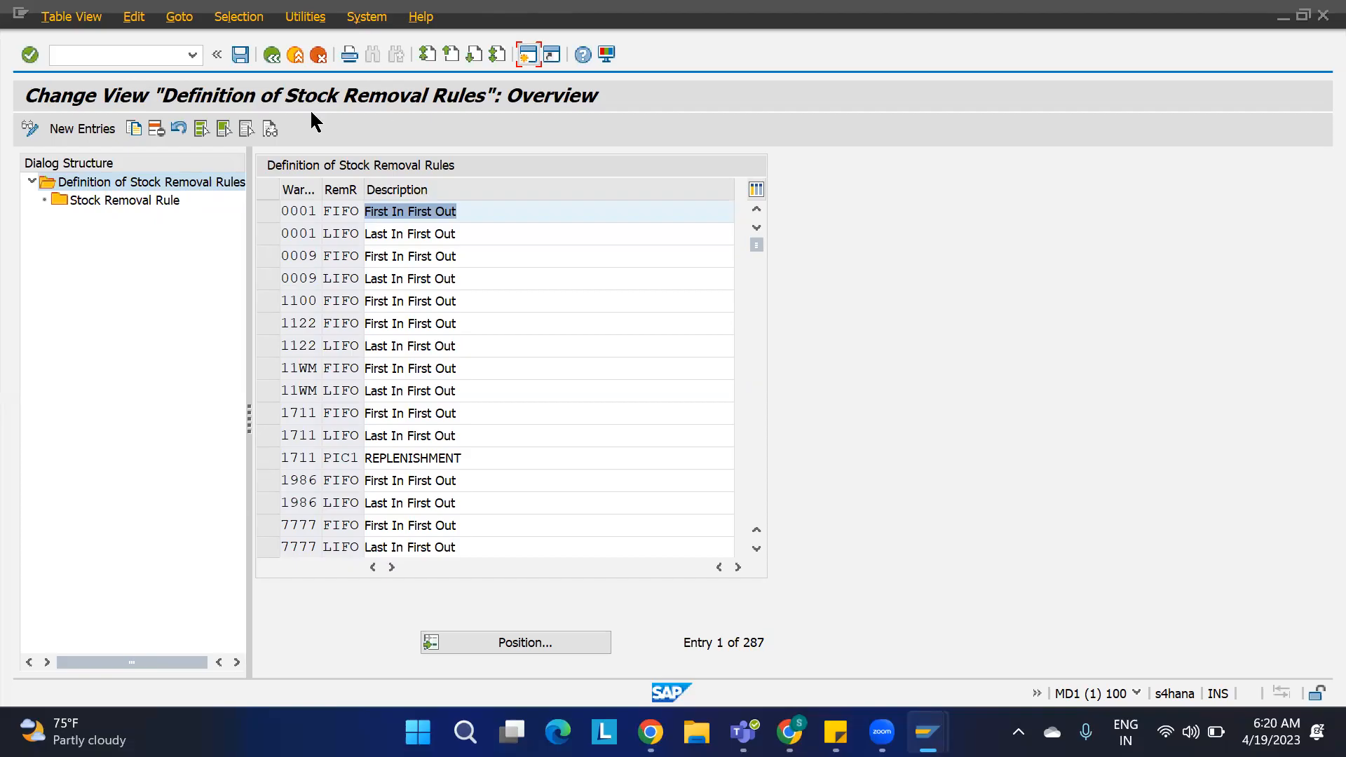
Step: Delete the FIFO stock removal rule of warehouse 1100 and save the change under a customizing request
left_click(505, 640)
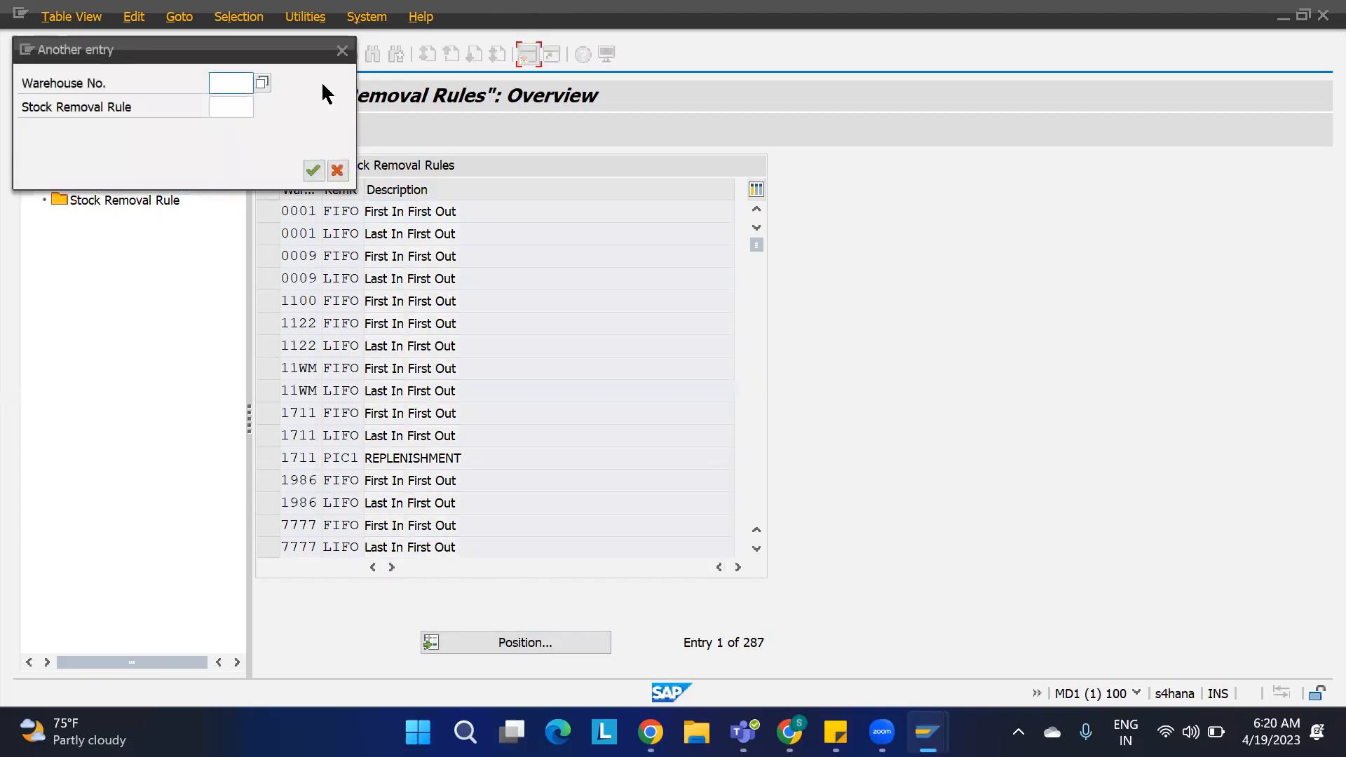
key("Return")
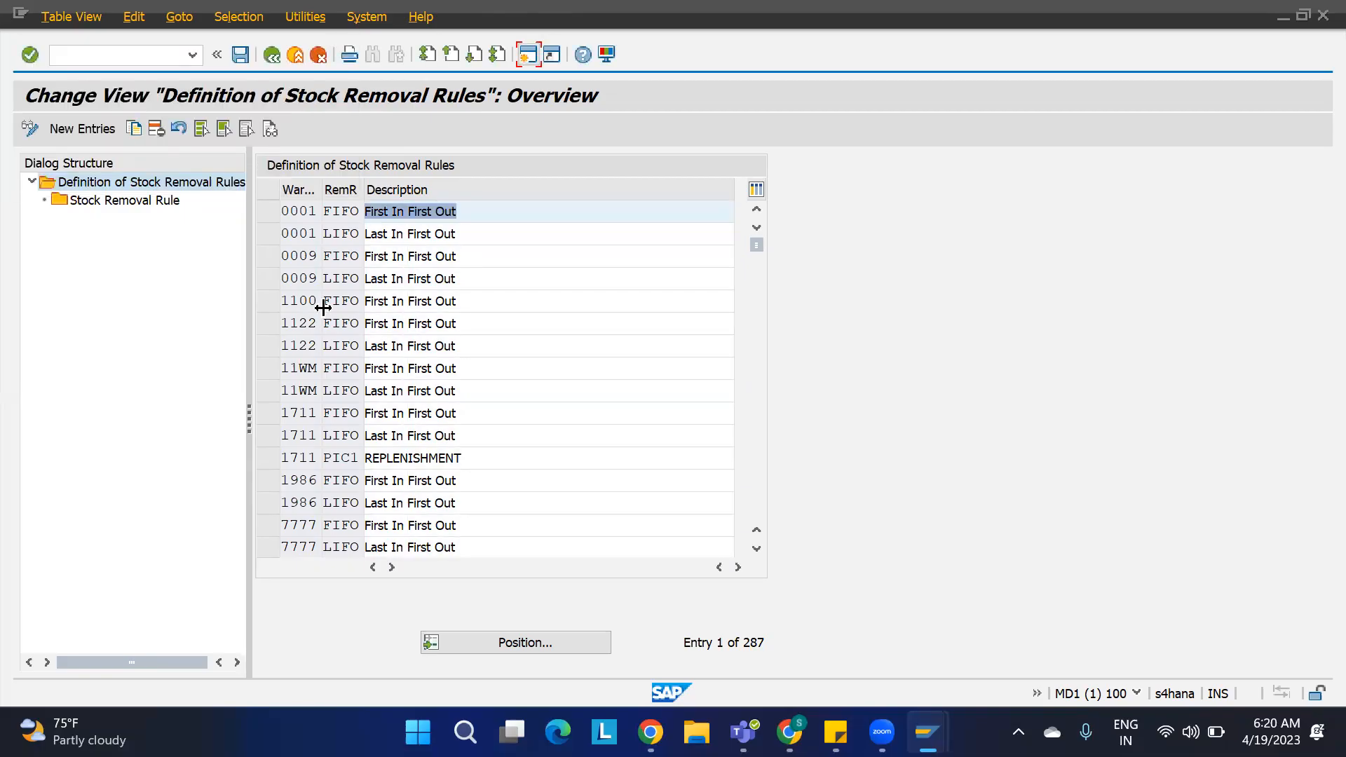
left_click(268, 300)
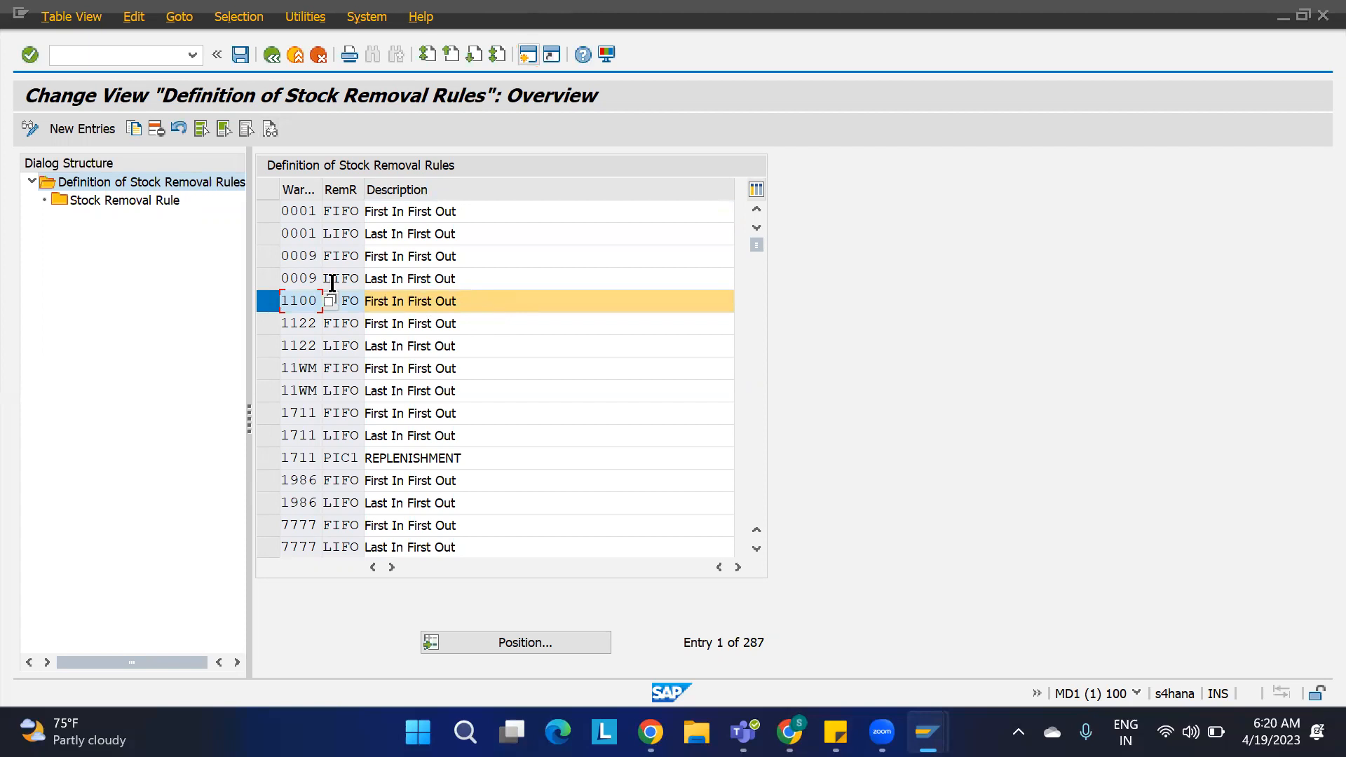
left_click(155, 130)
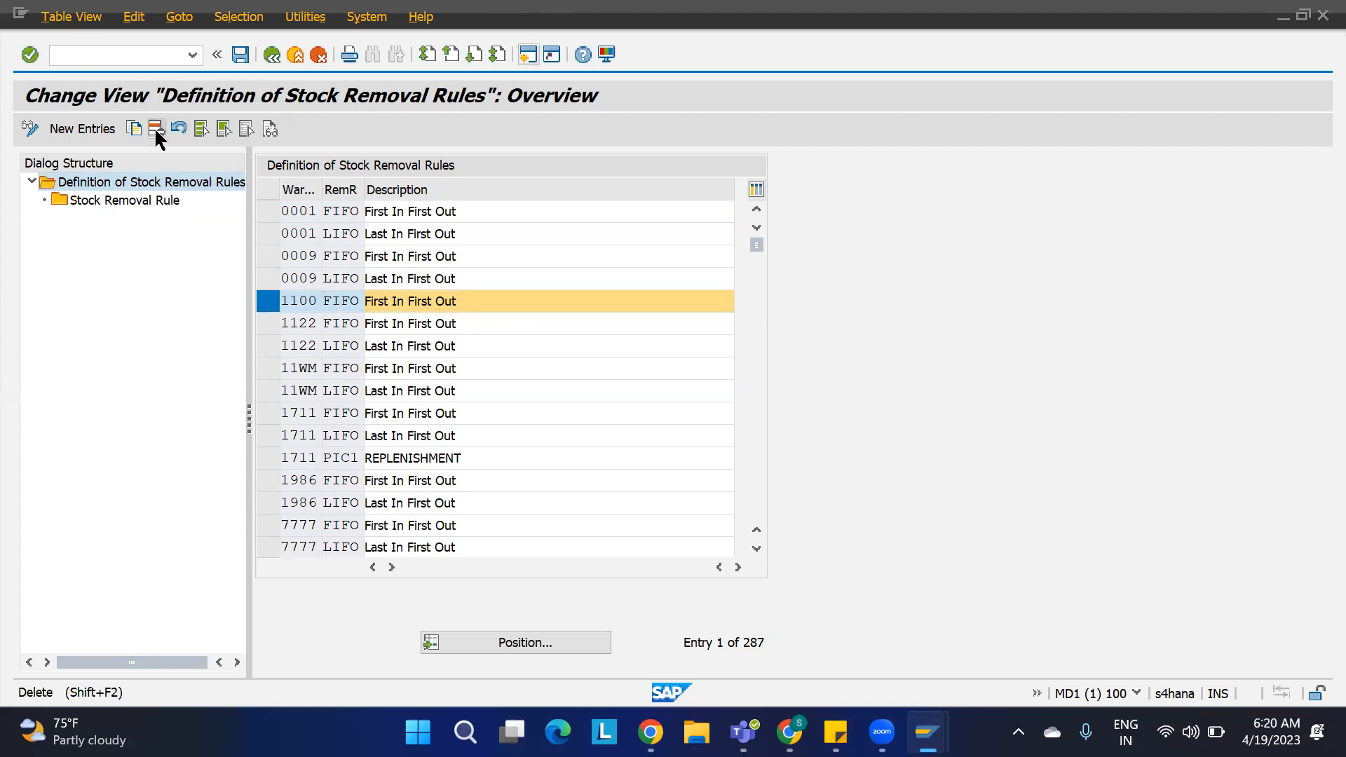
left_click(670, 341)
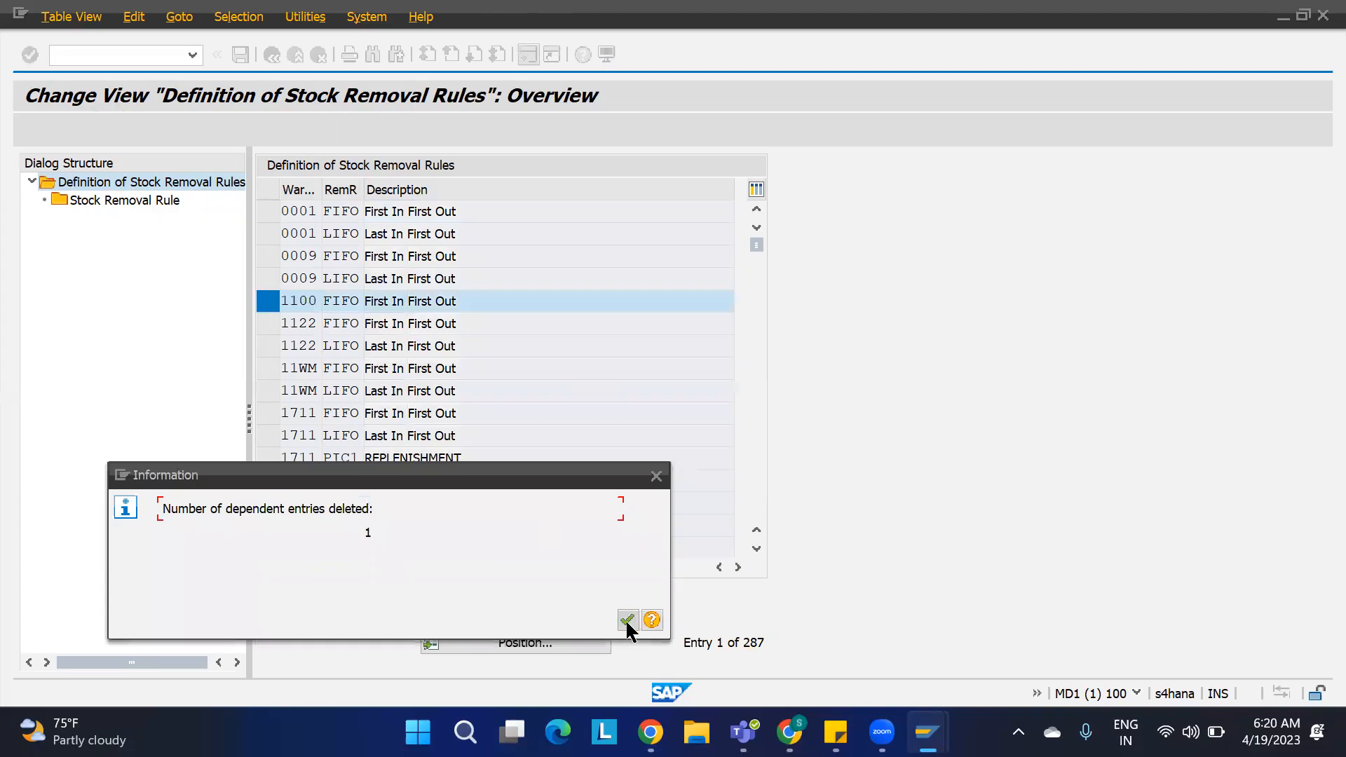
left_click(628, 621)
key("ctrl+s")
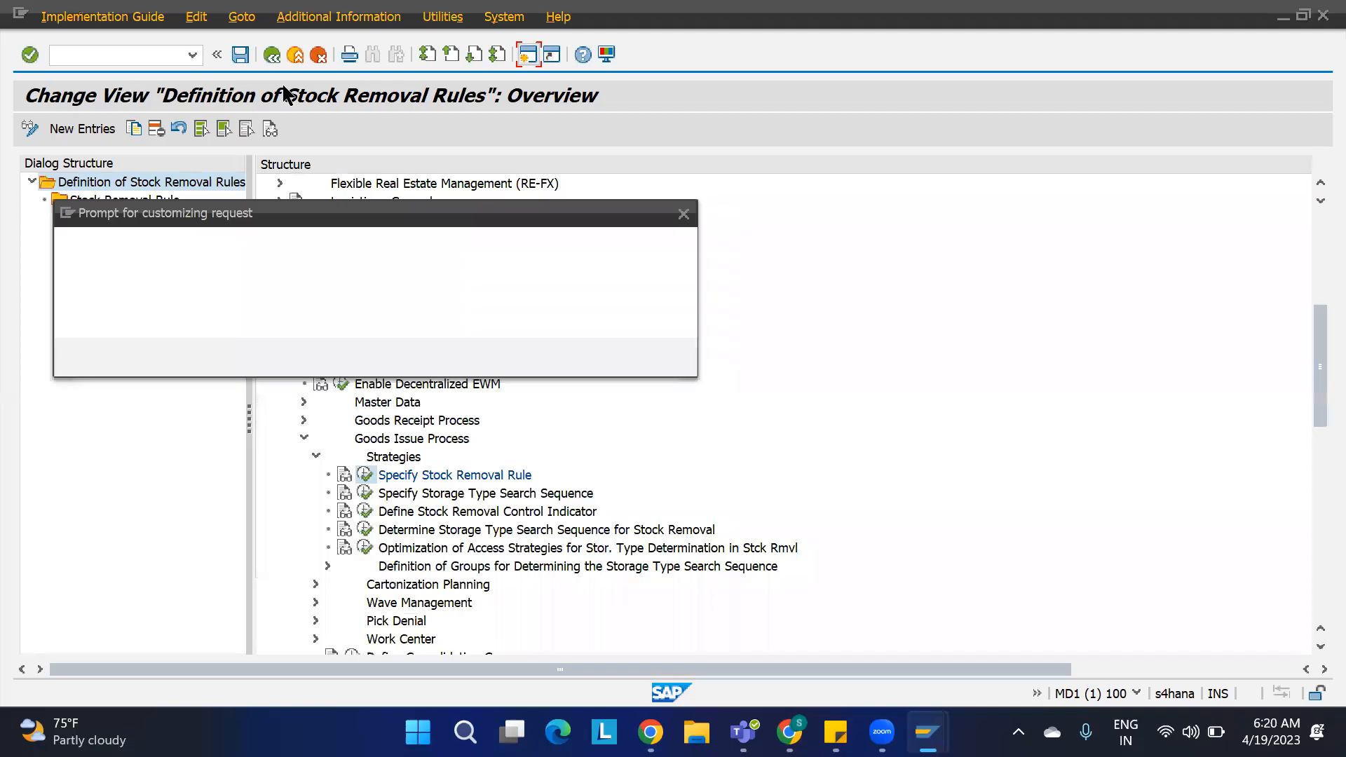
left_click(440, 357)
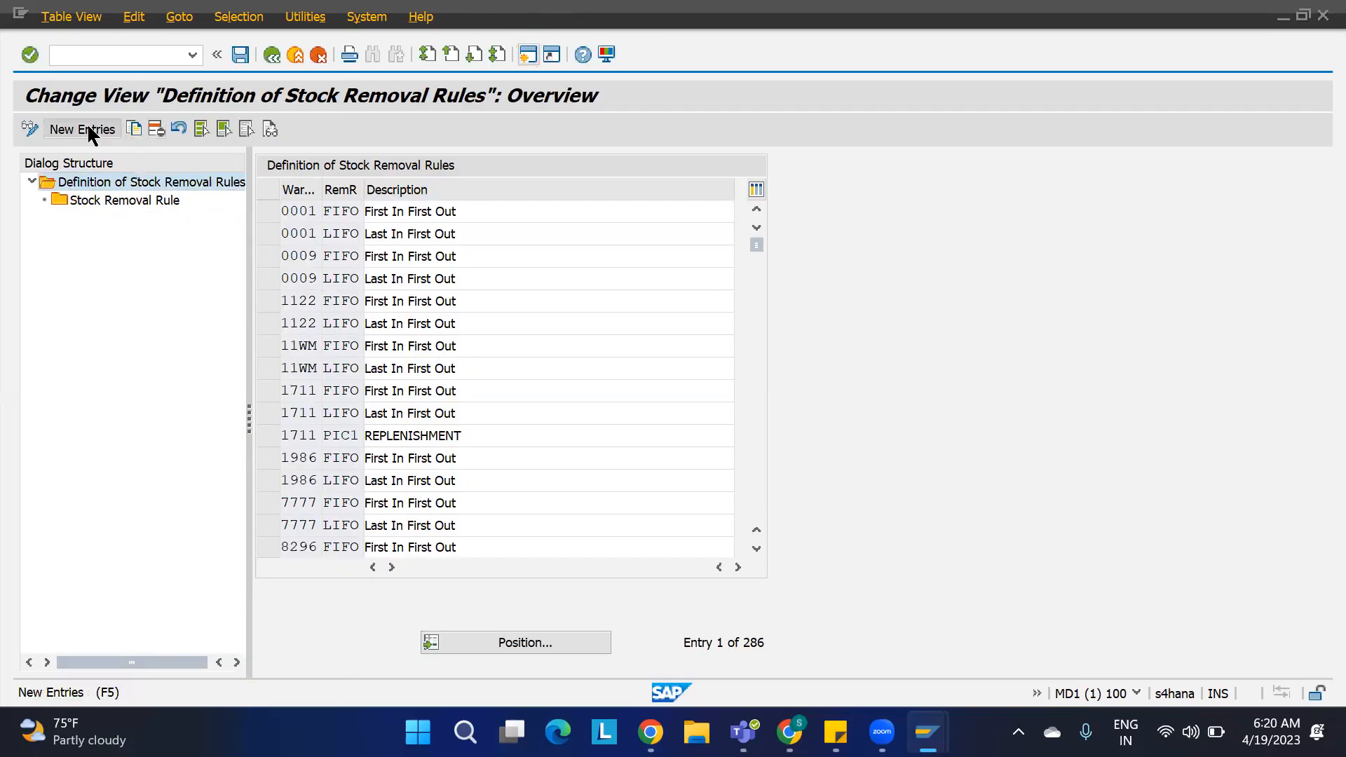
Step: Create a new stock removal rule FIFO for warehouse 1100 with the description FIRST IN FIRST OUT
left_click(90, 132)
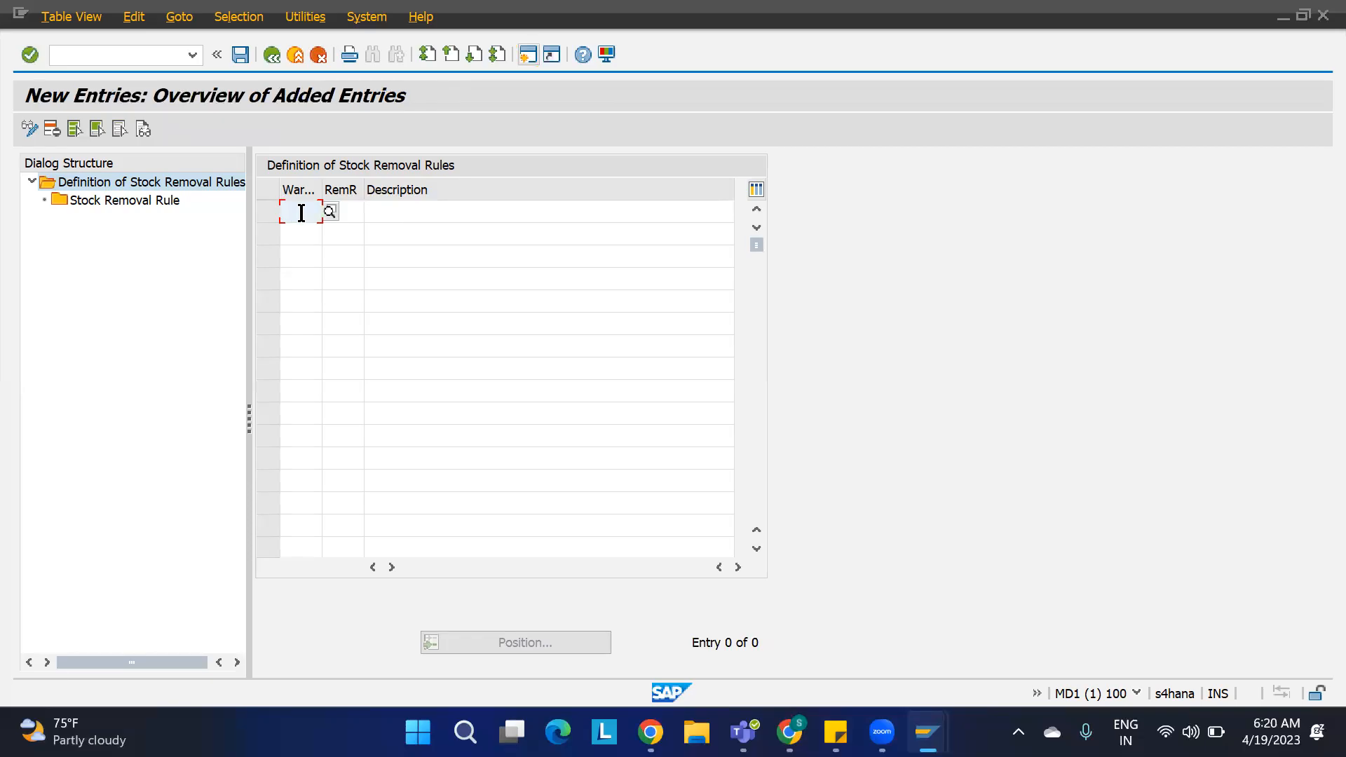
type("1100")
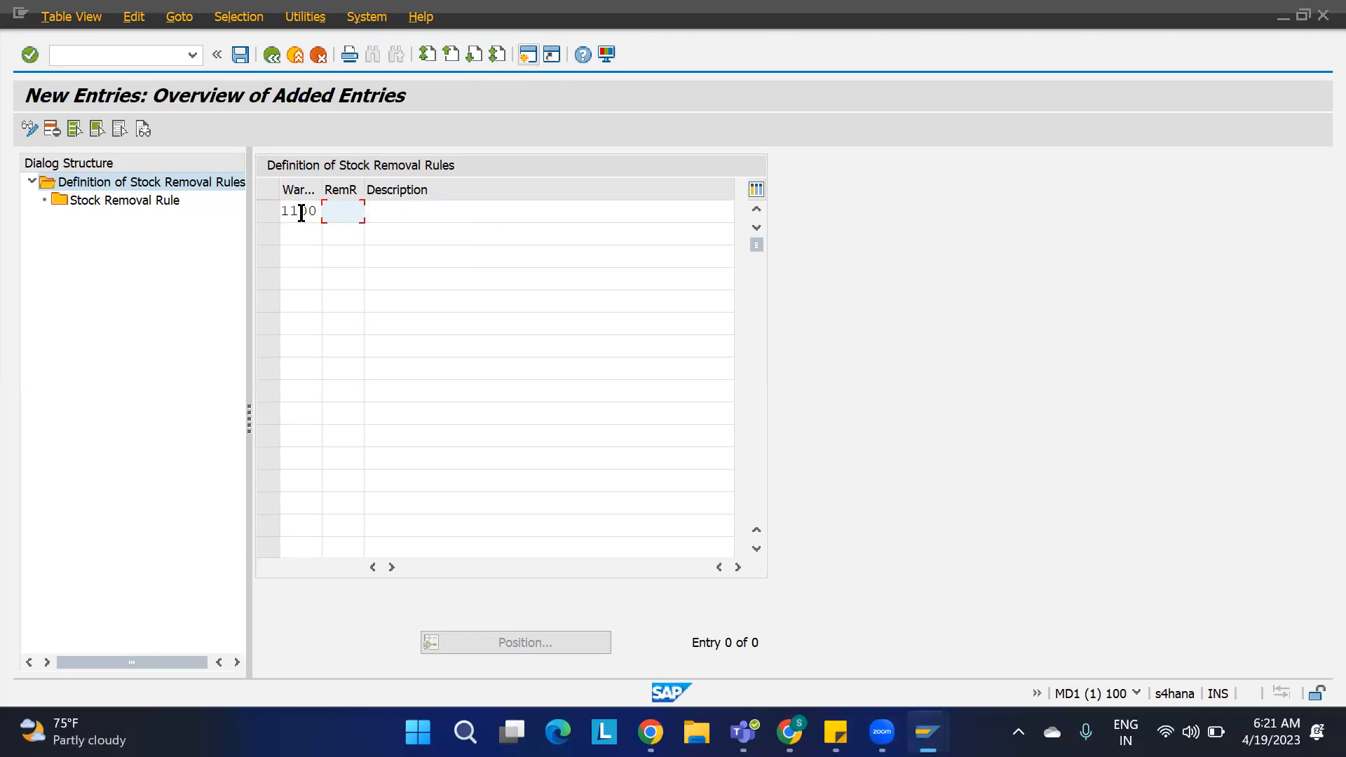
left_click(345, 209)
type("FIFO")
type("F")
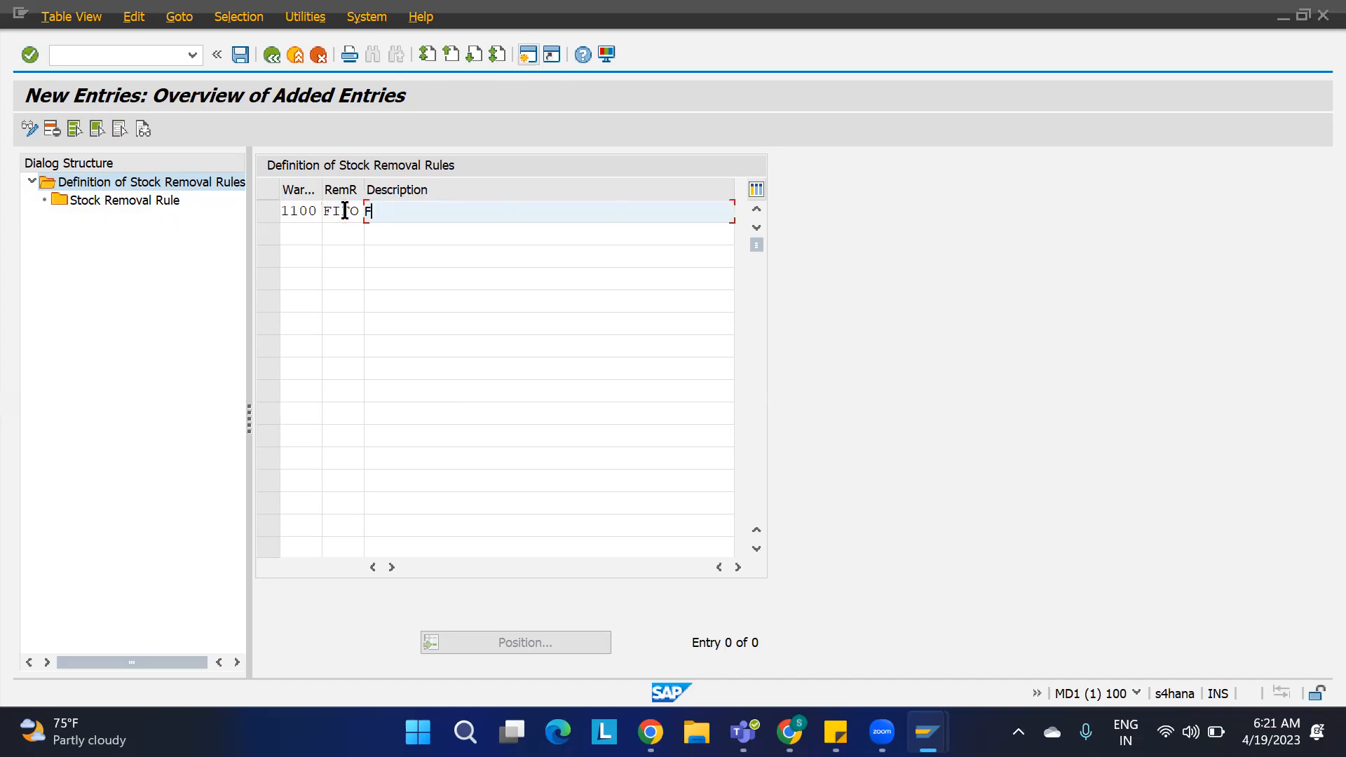
type("IRST IN FIRST OUT")
key("Return")
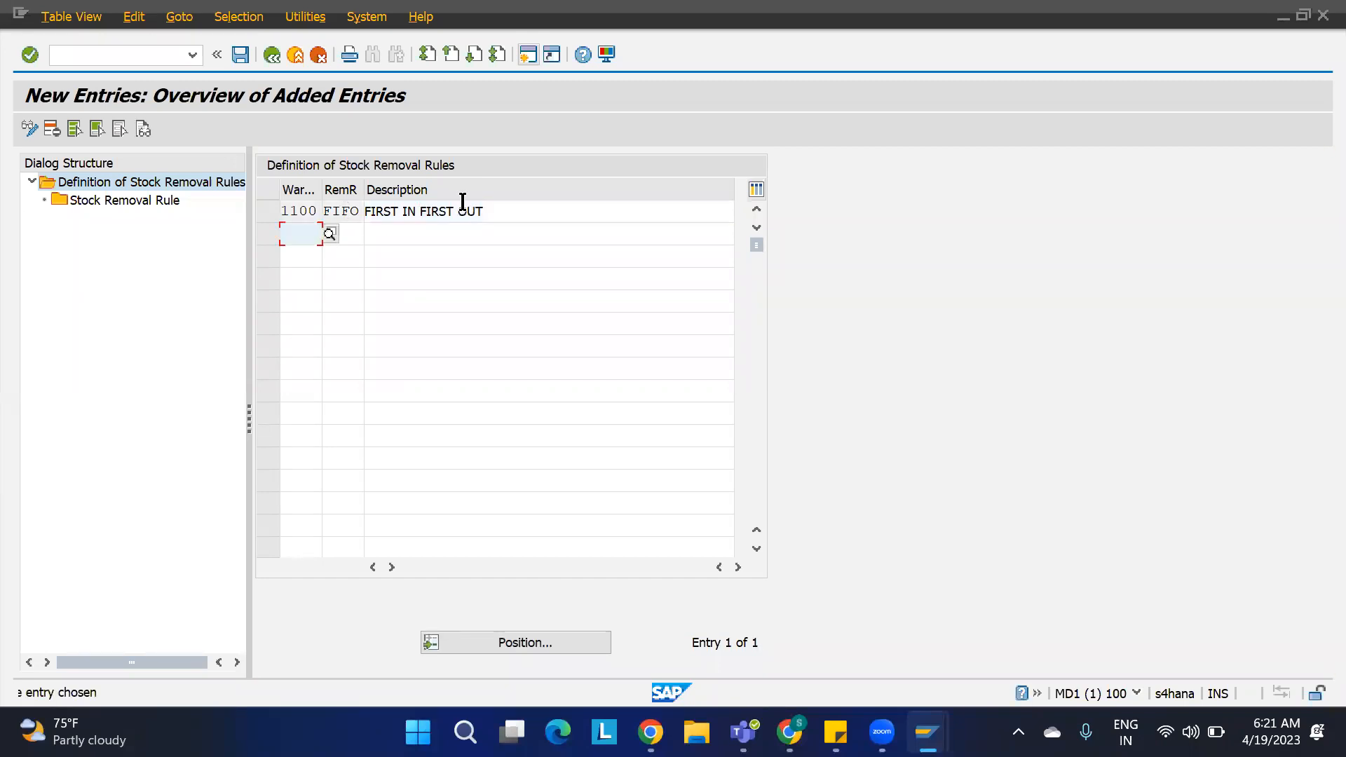
Step: Open the FIFO rule's sort sequence and add WDATU (Date and Time of Goods Receipt) as its sort field
left_click(266, 210)
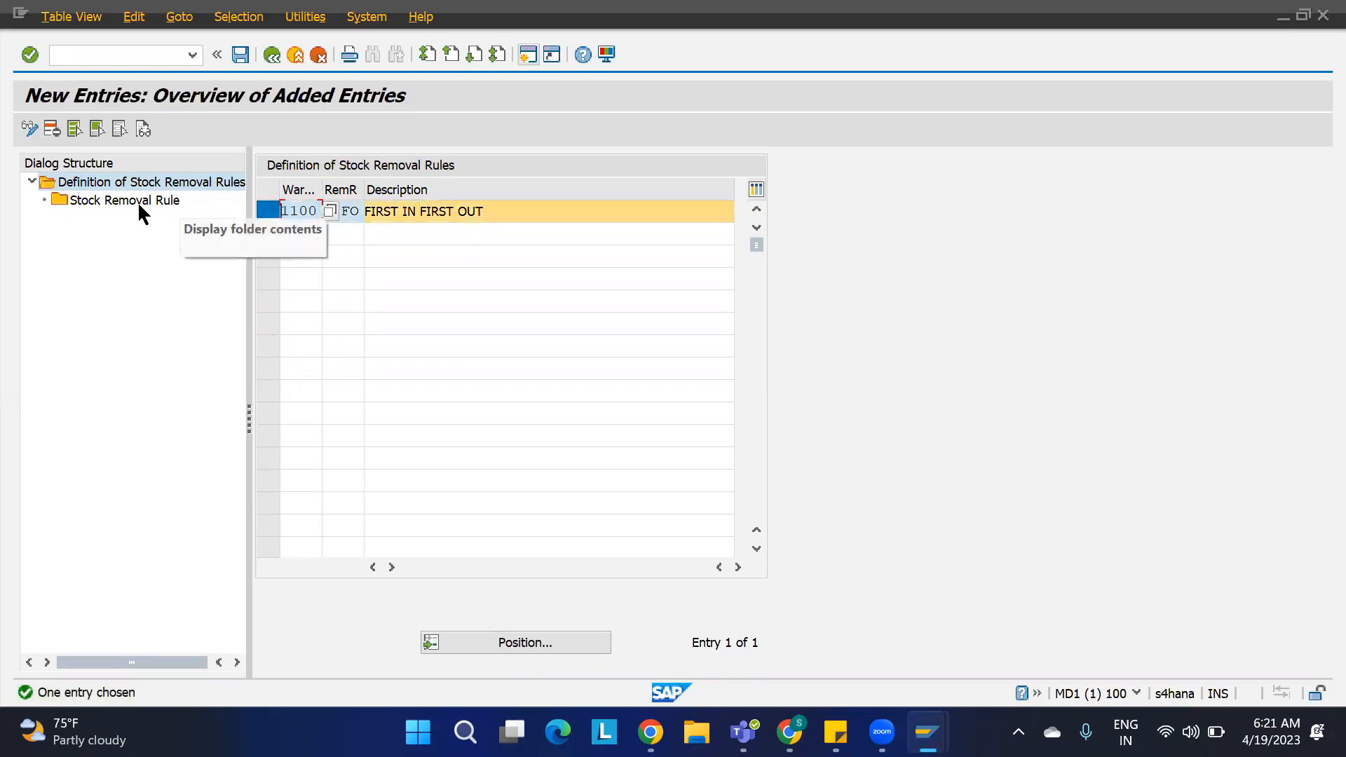
double_click(115, 202)
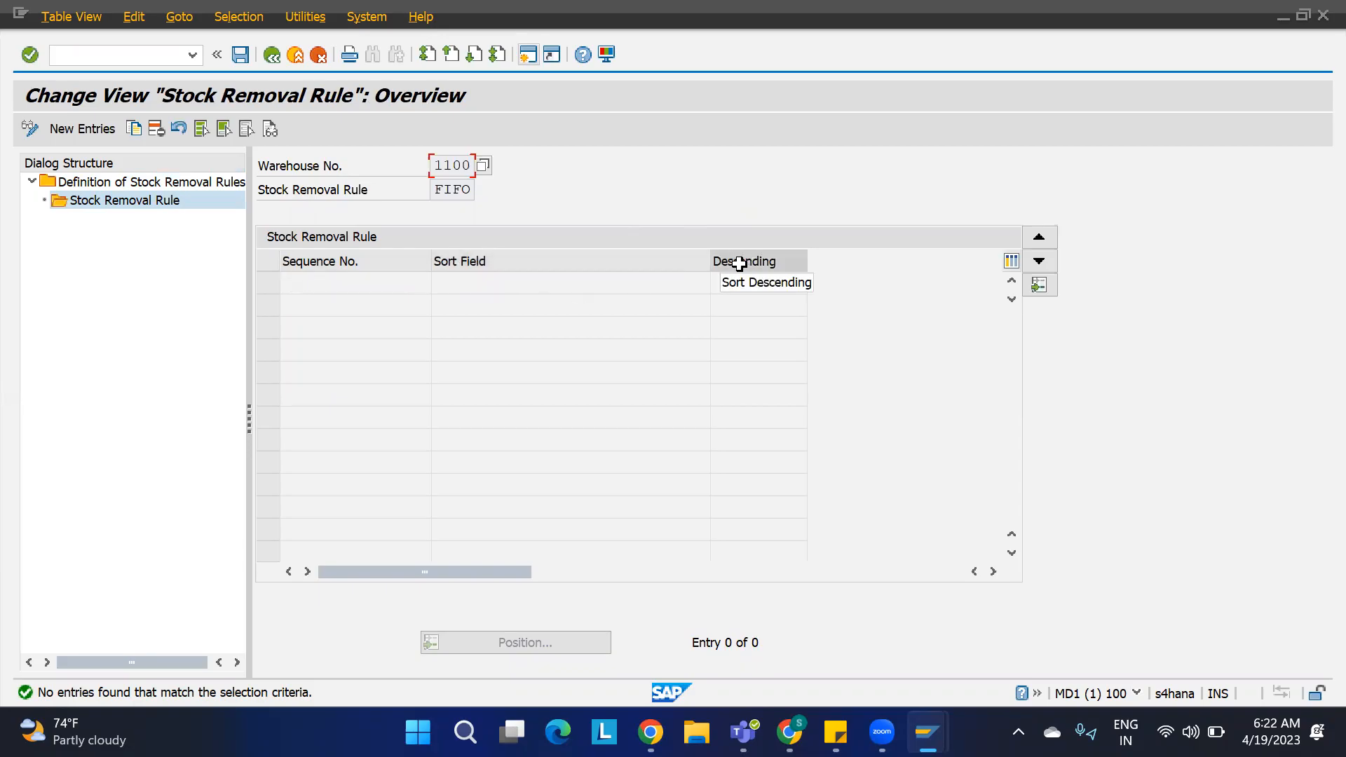
left_click(86, 129)
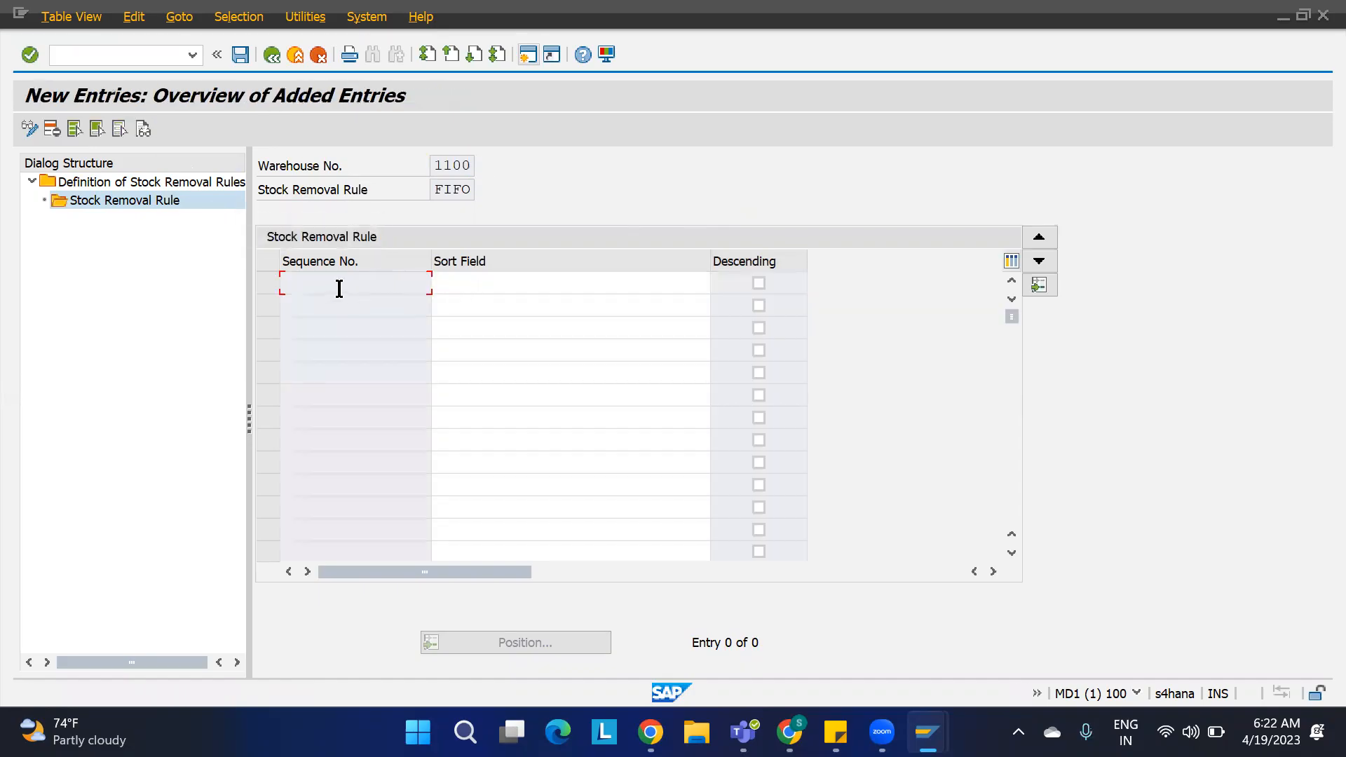
left_click(494, 286)
left_click(719, 283)
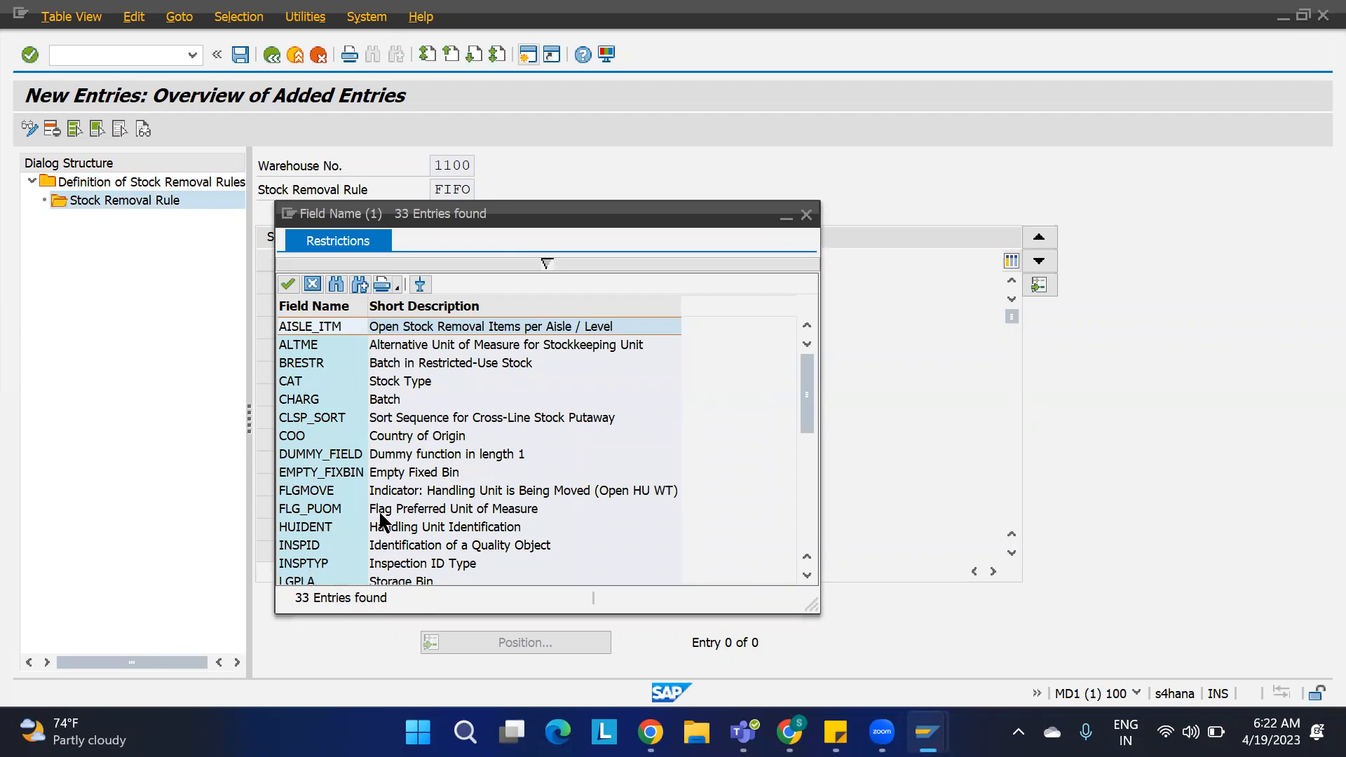
left_click(398, 382)
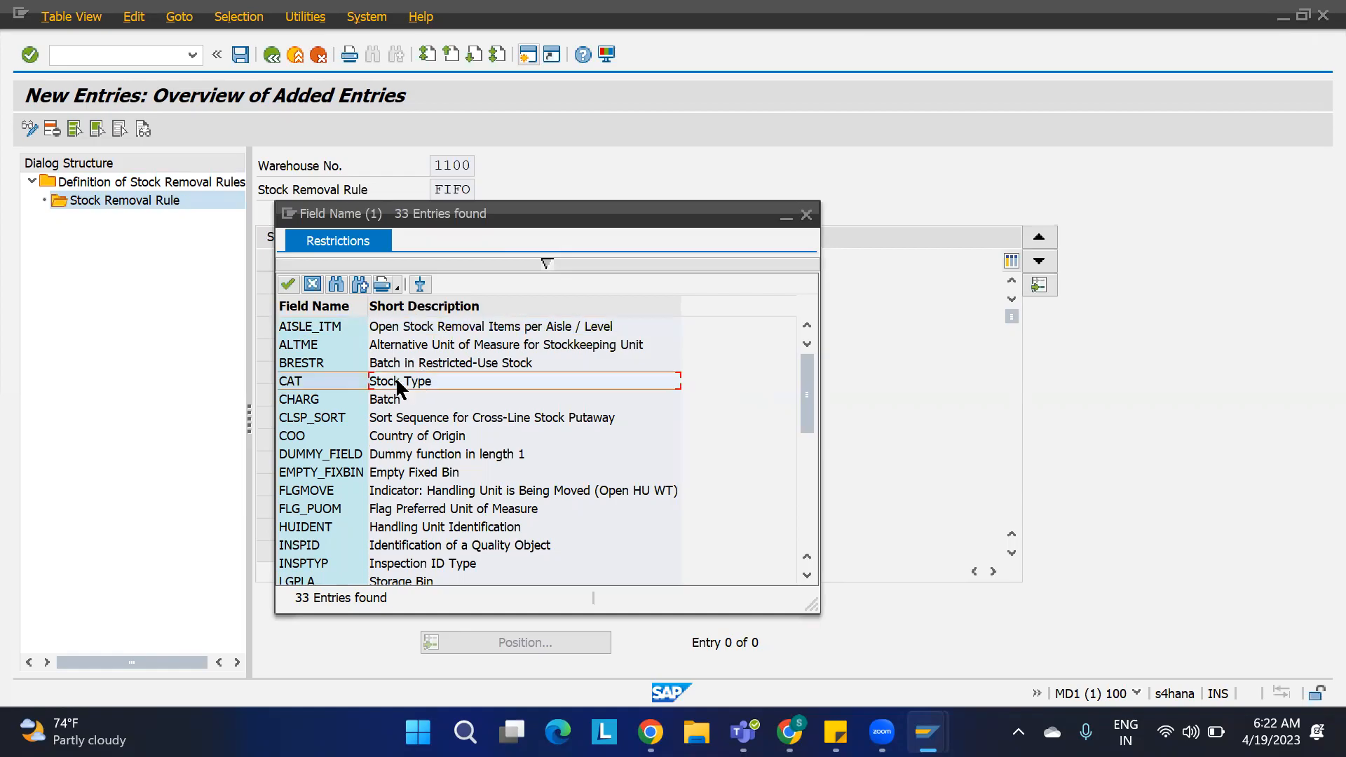
left_click(400, 397)
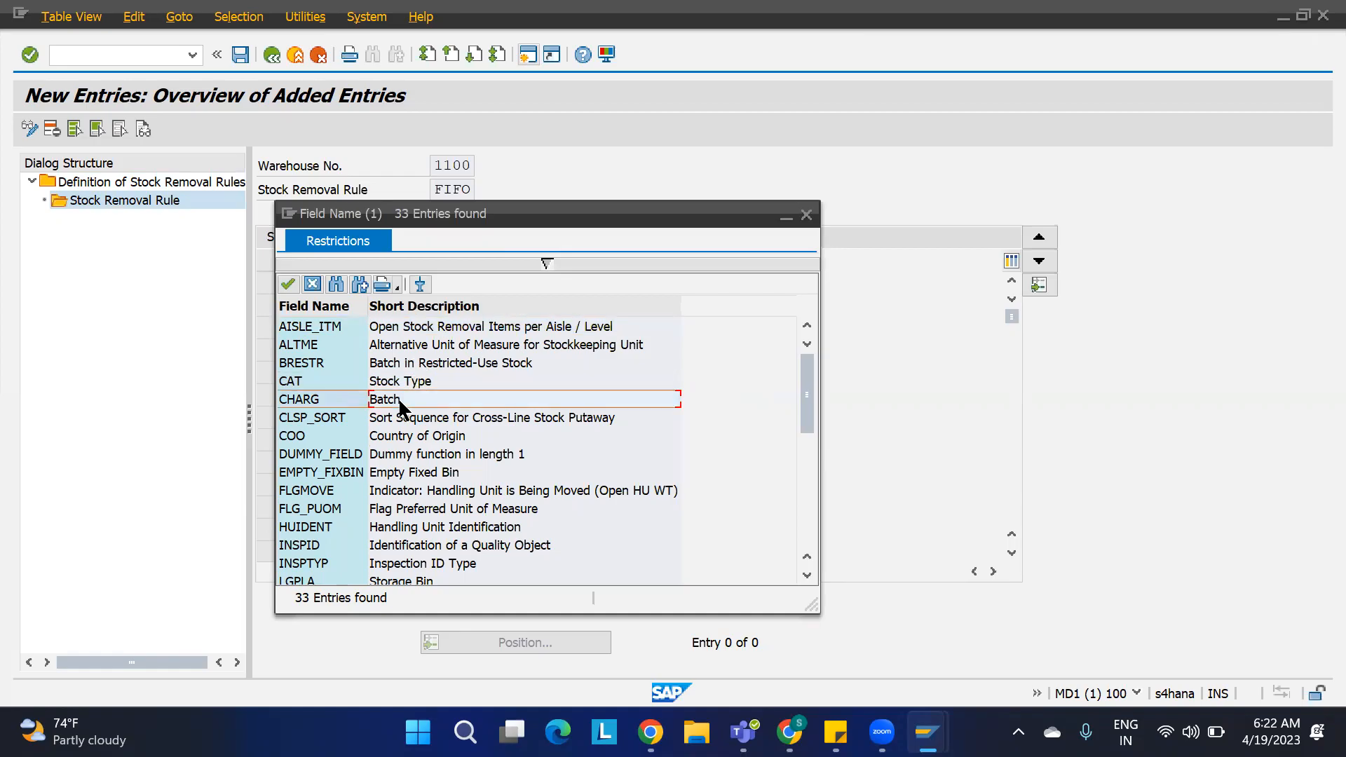
left_click(423, 439)
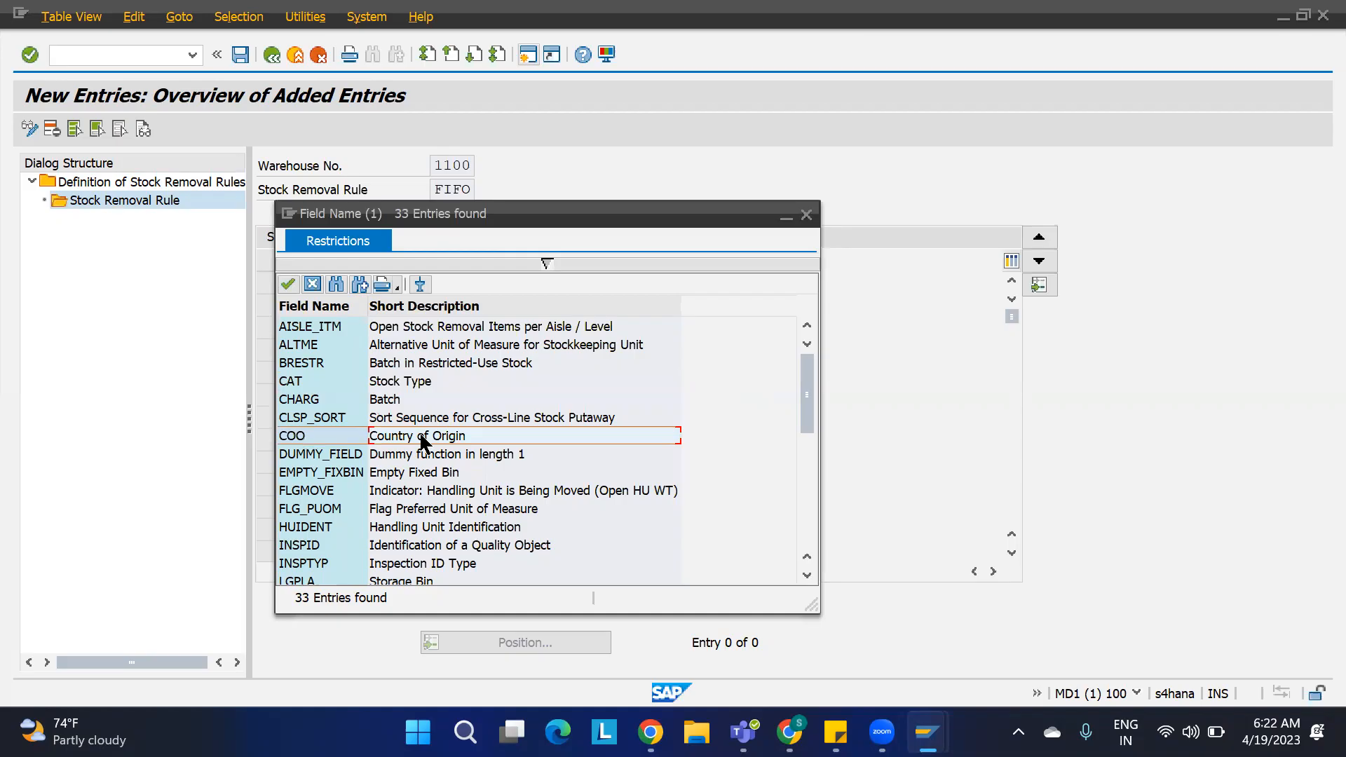
scroll(422, 439, "down", 2)
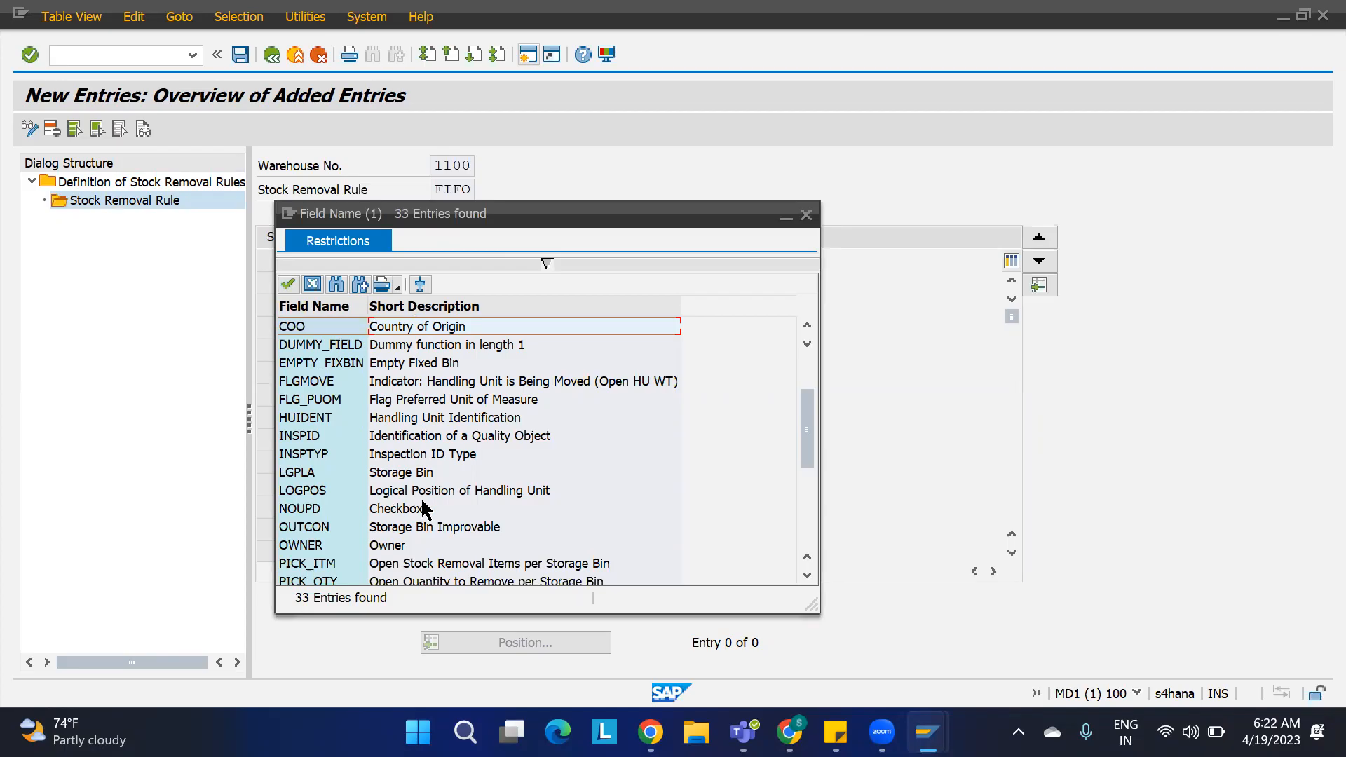
scroll(424, 510, "down", 1)
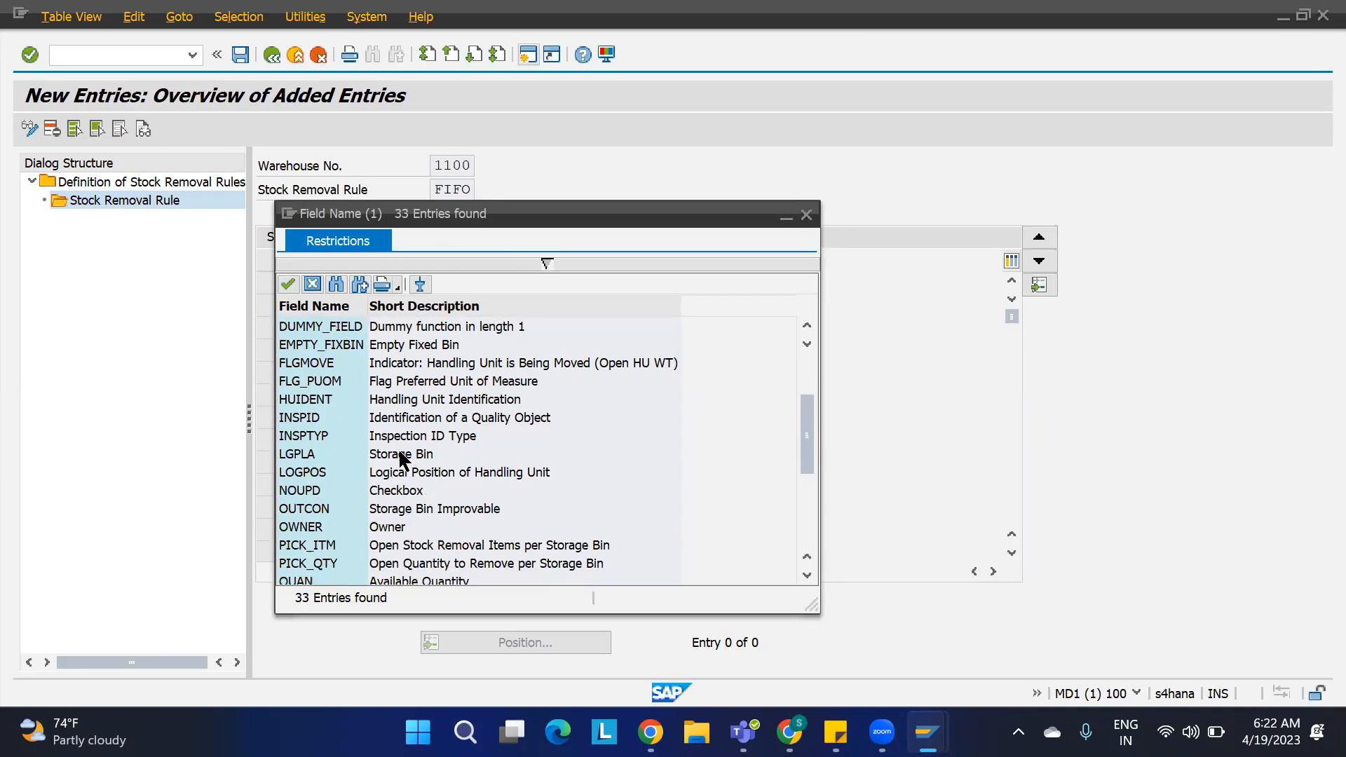
scroll(402, 535, "down", 1)
scroll(402, 536, "down", 11)
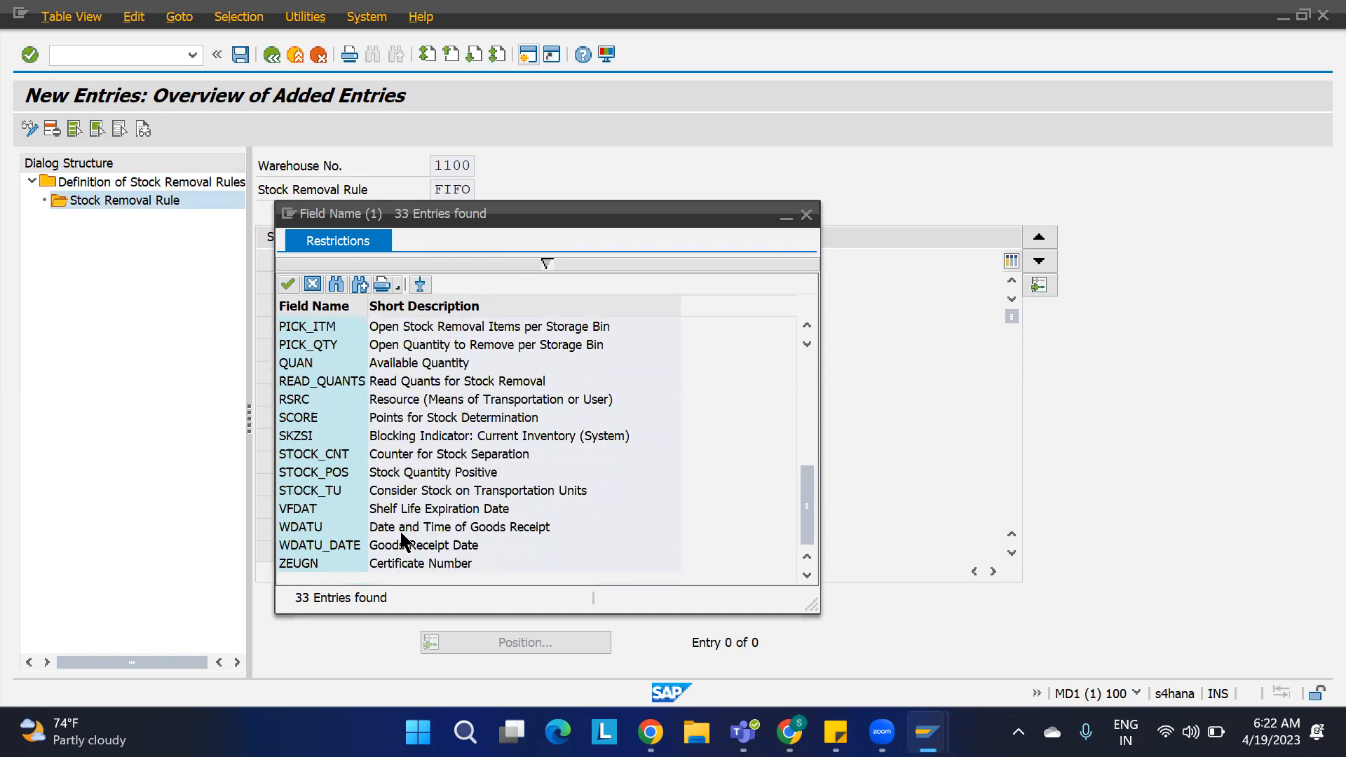
scroll(419, 442, "up", 4)
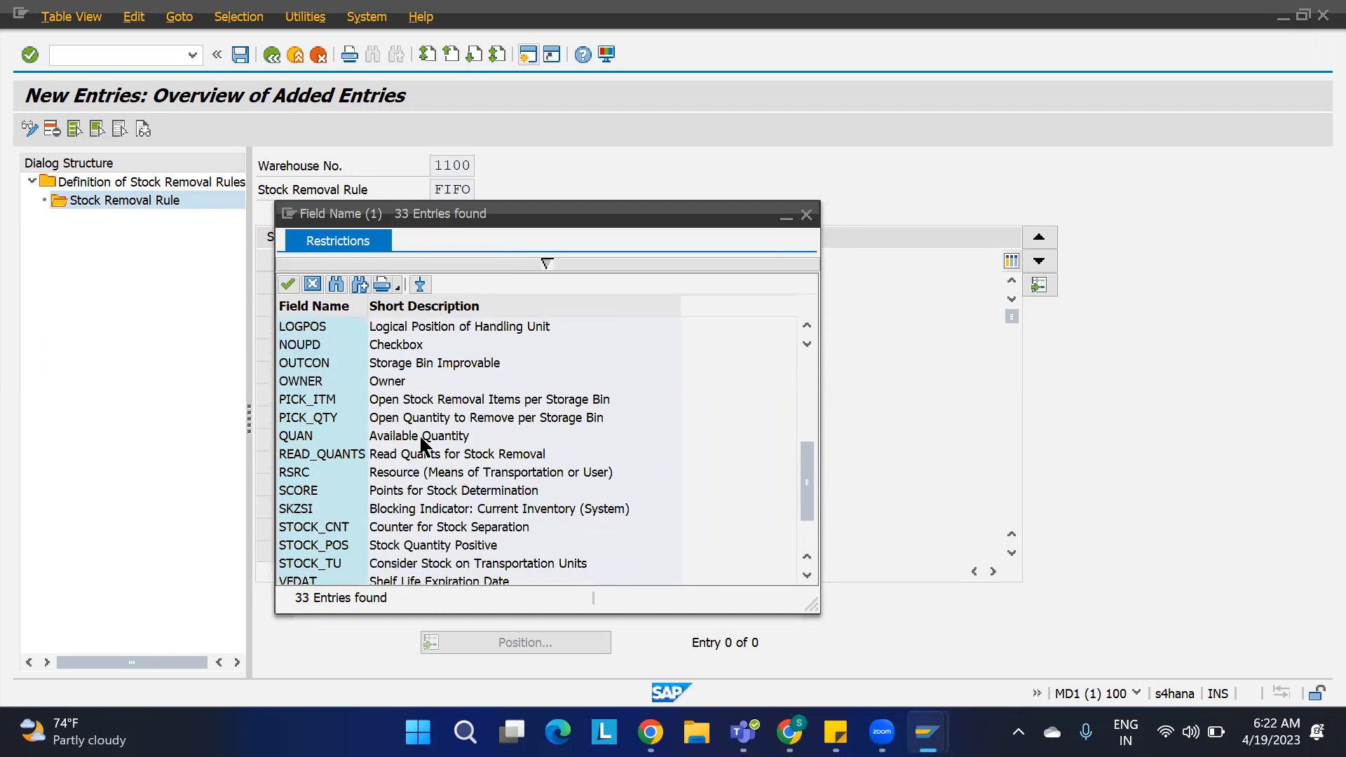
left_click(394, 381)
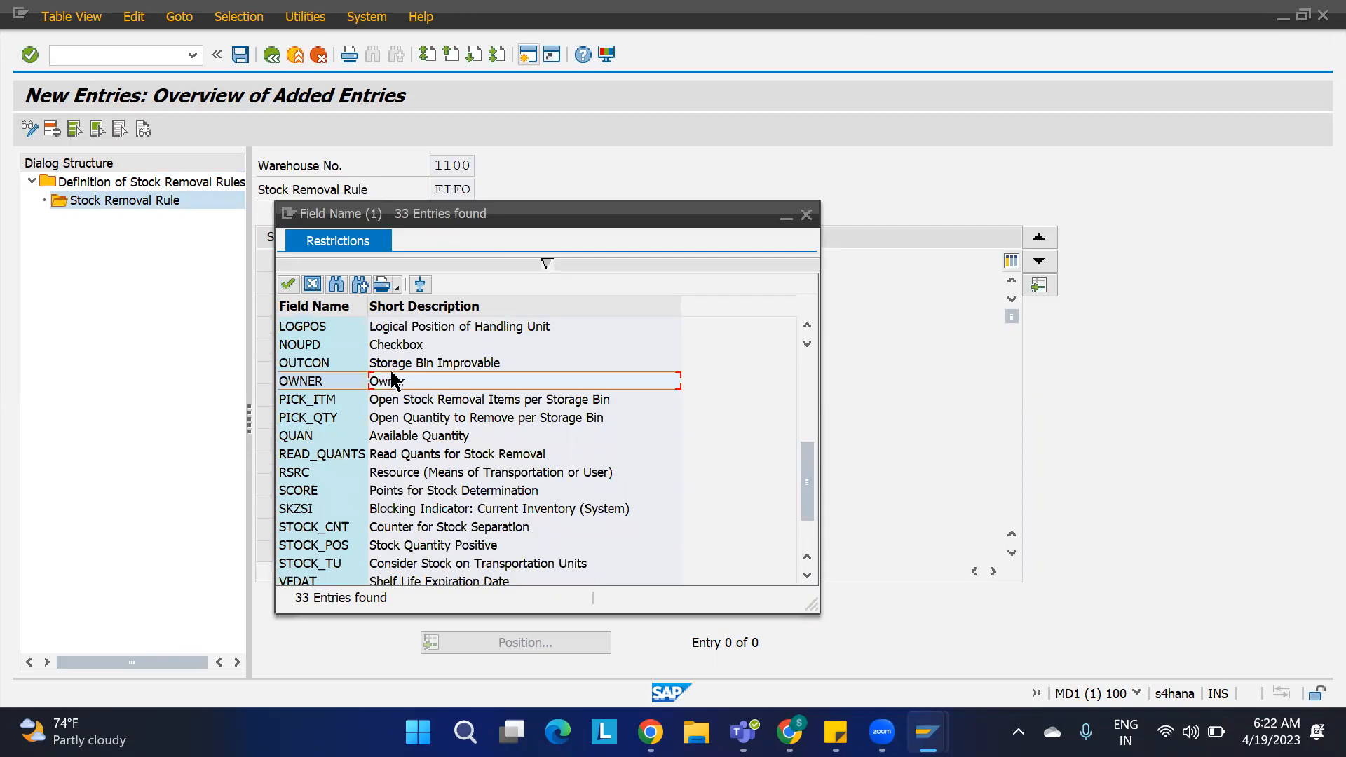
left_click(412, 436)
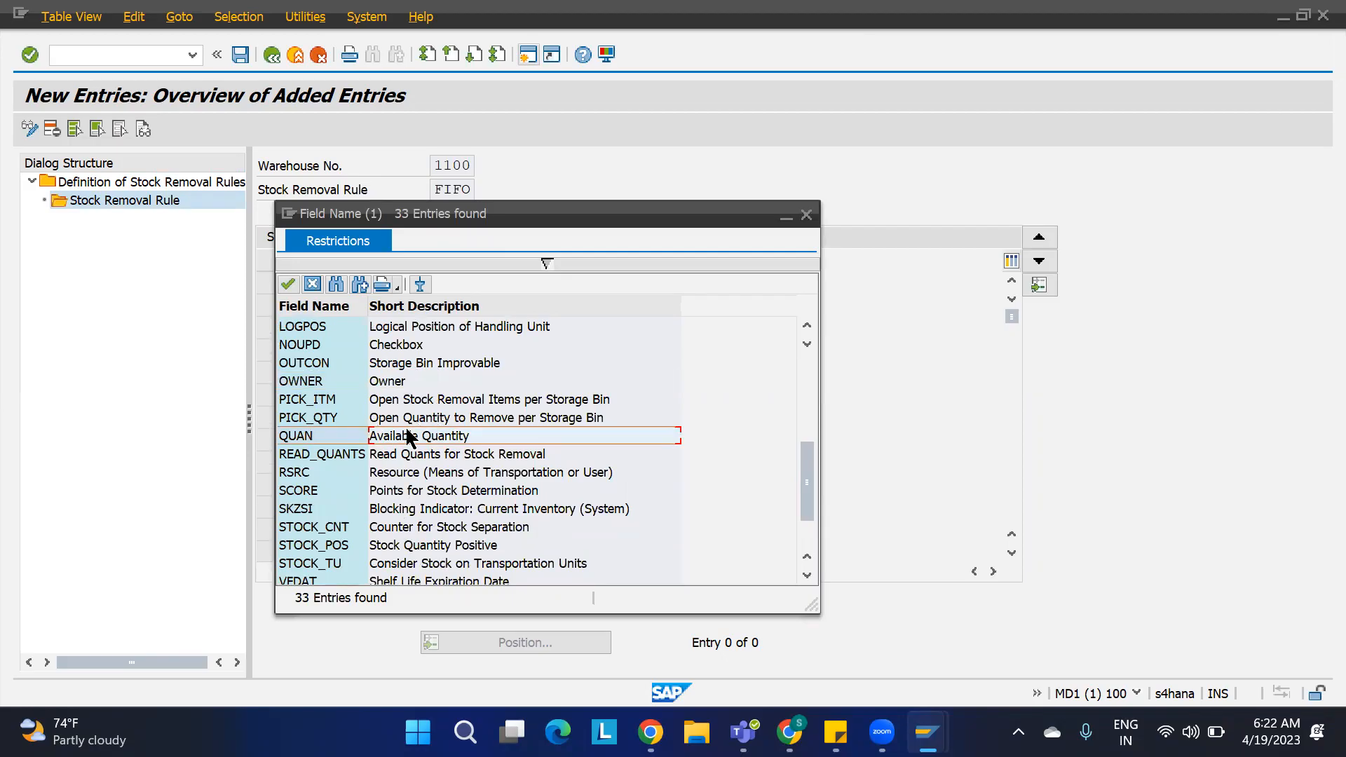
scroll(414, 442, "down", 2)
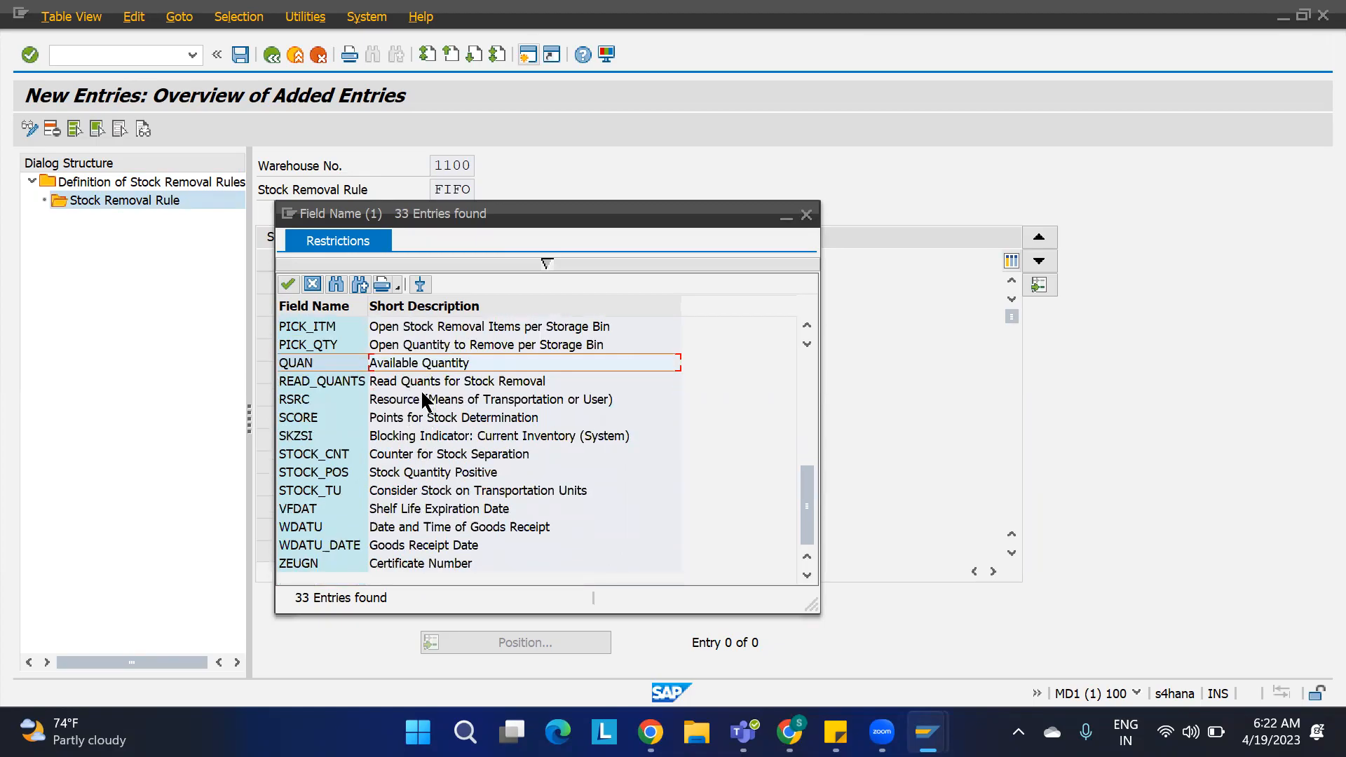
left_click(397, 528)
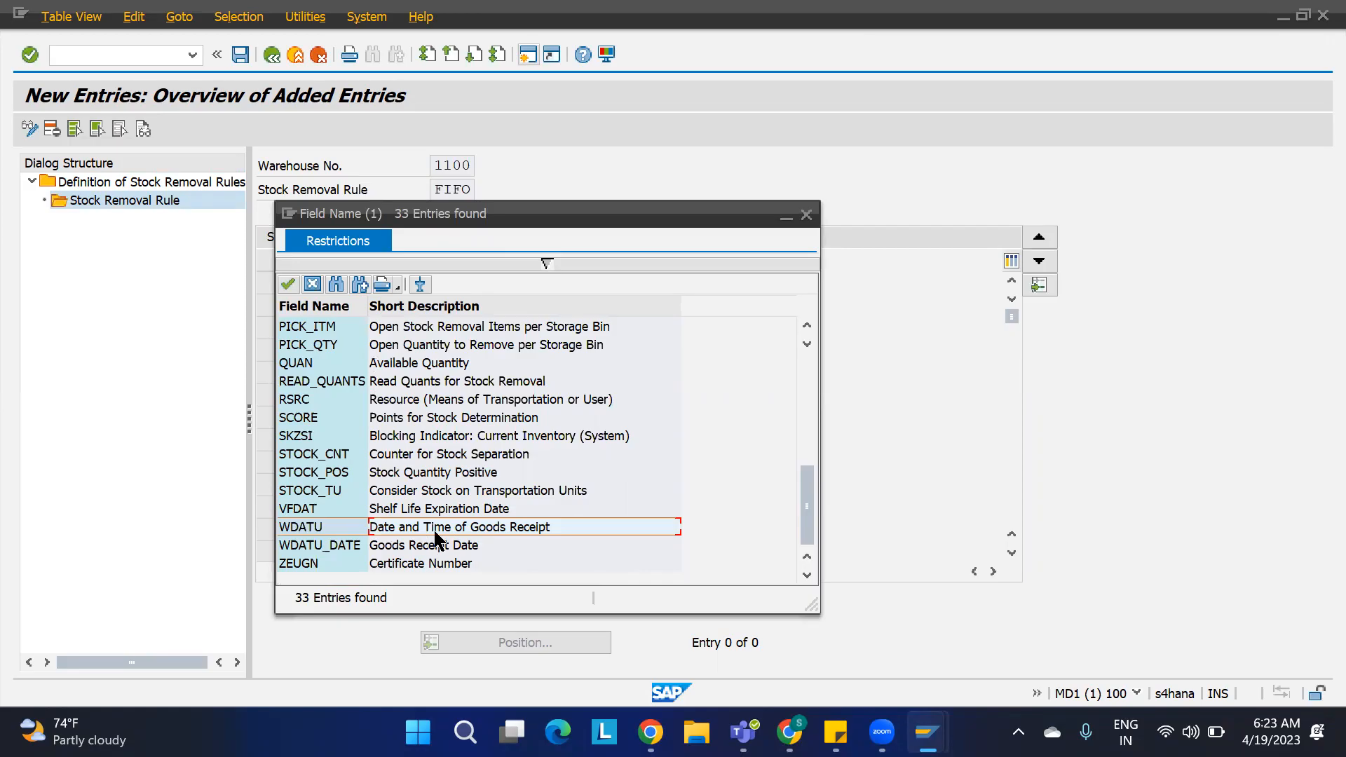
double_click(481, 528)
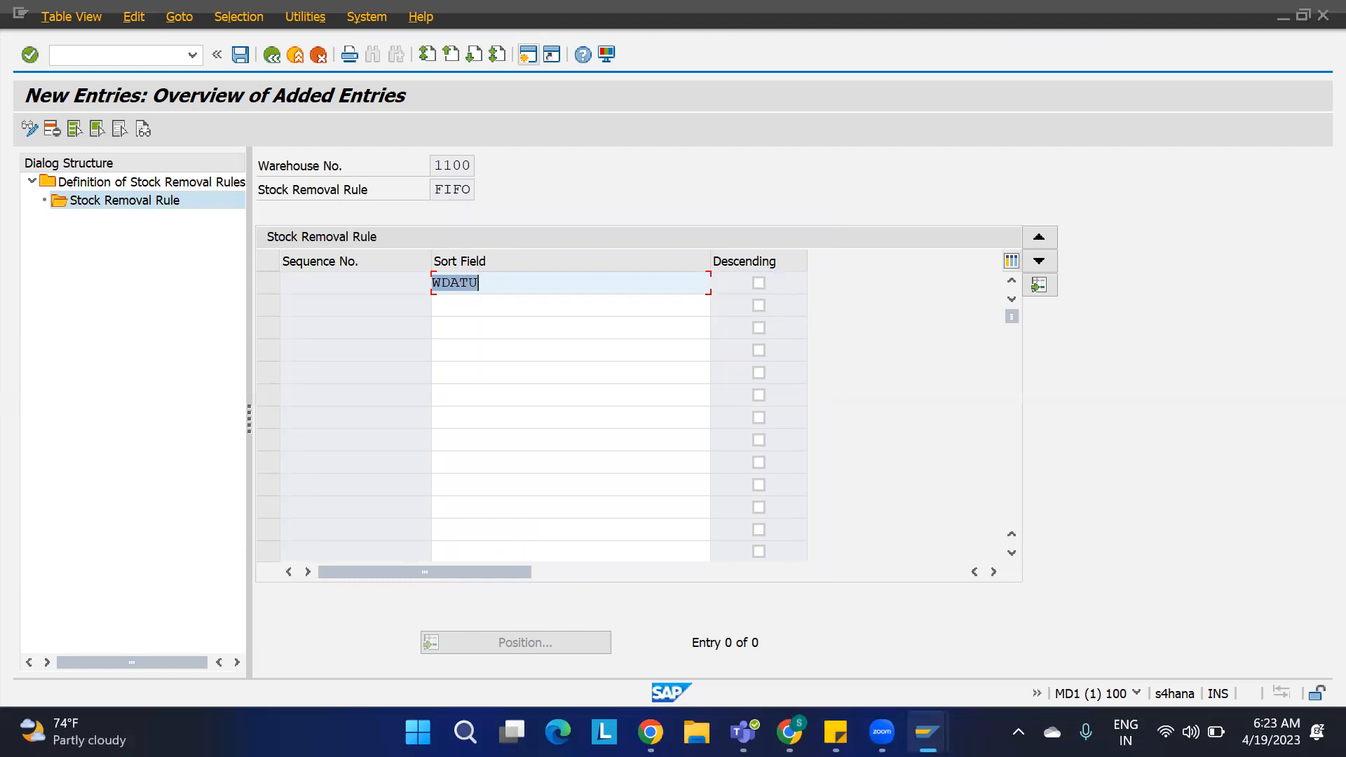
Step: Switch to the OBD spreadsheet and enter 1100-MAT1 in cell L25
left_click(789, 733)
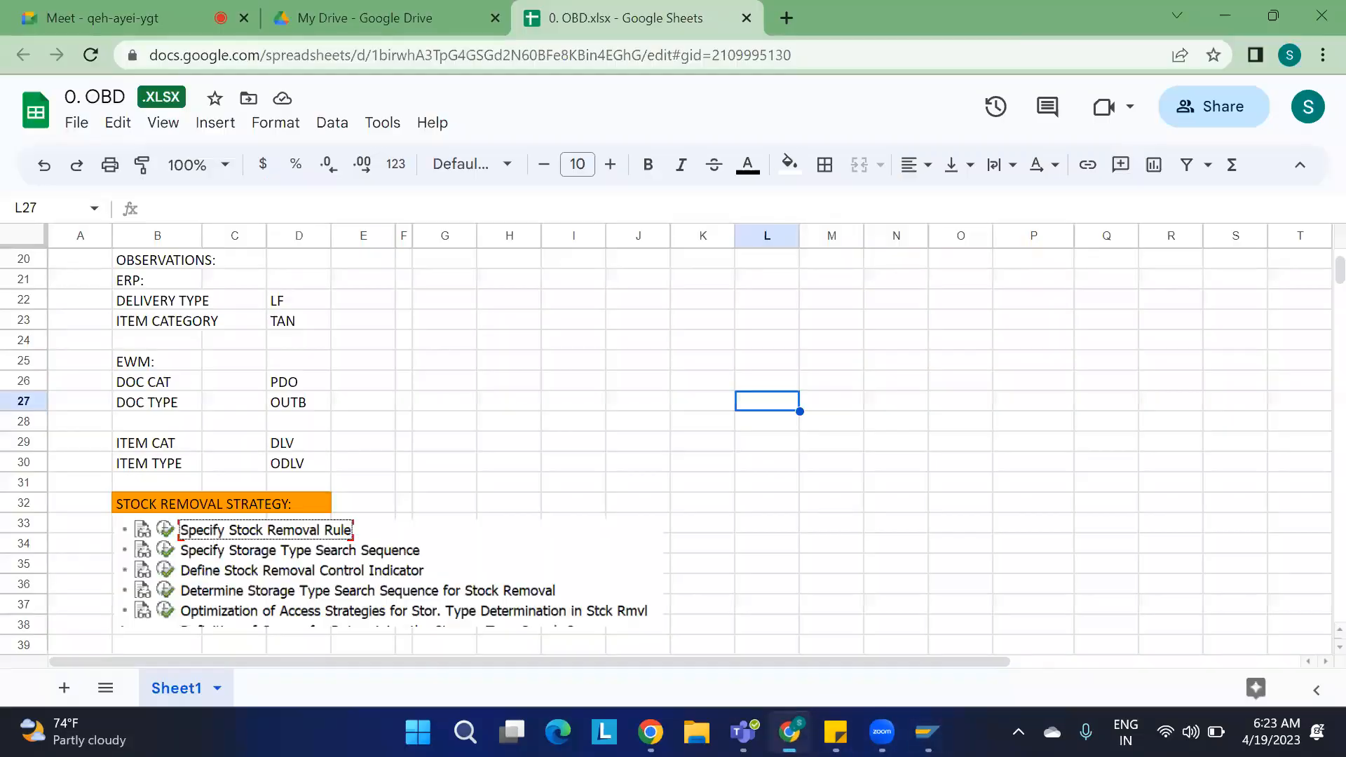
left_click(772, 363)
type("1100")
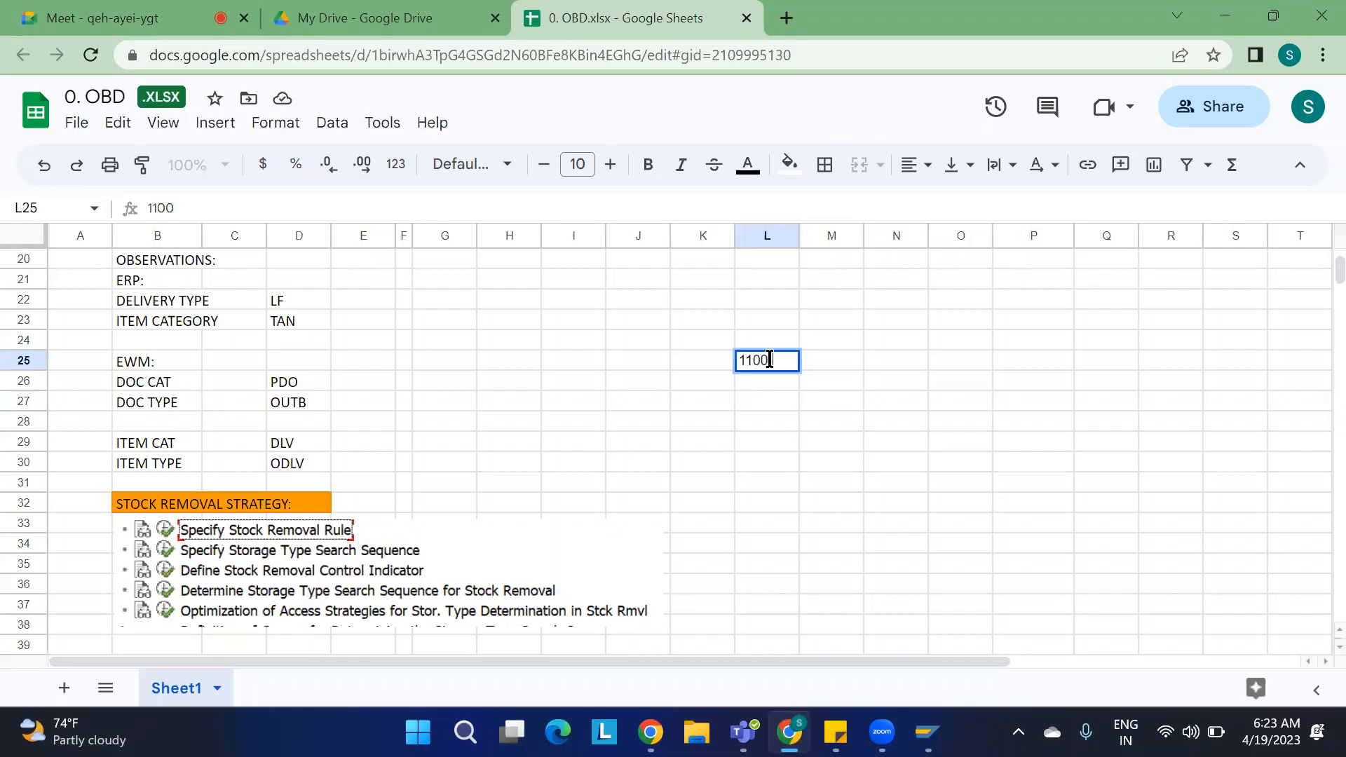
type("-MAT1")
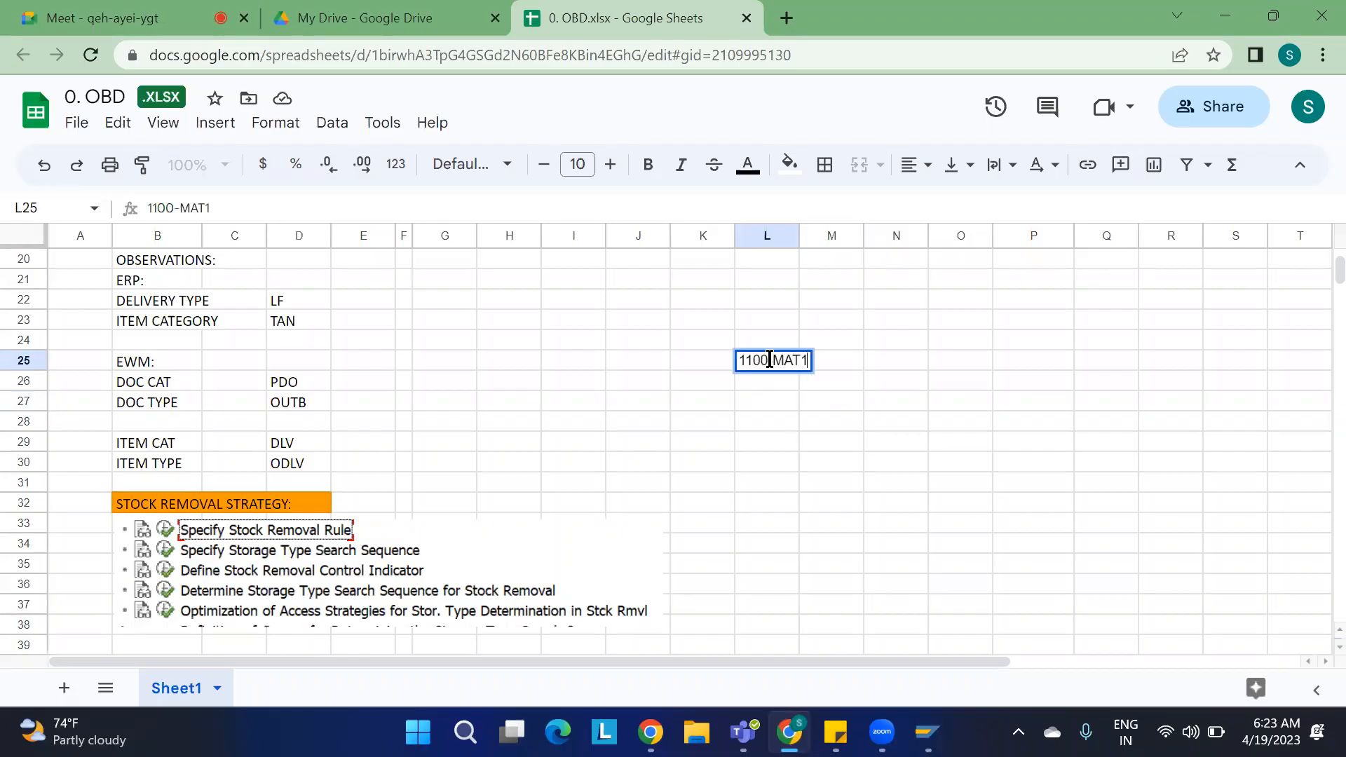
left_click(834, 441)
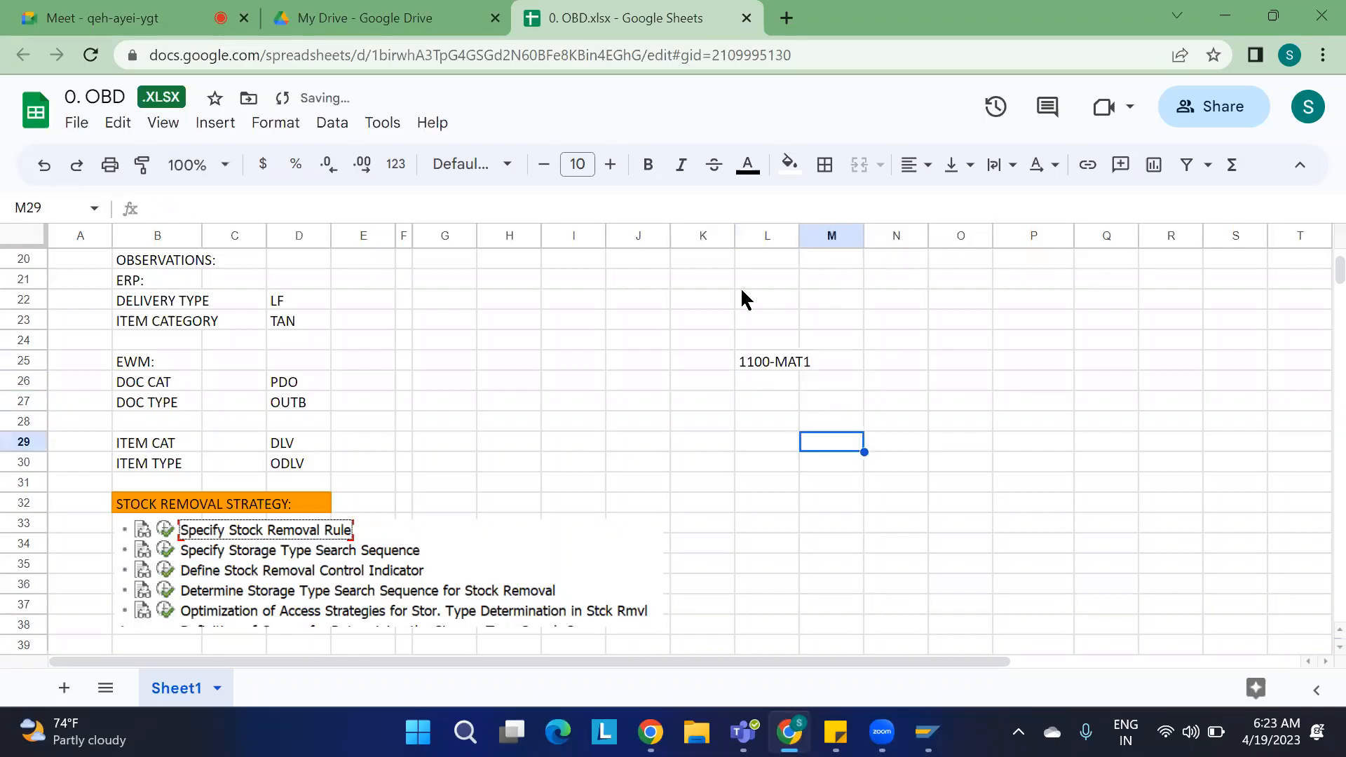
Step: Enter goods receipt dates 01-03-2023 and 10-03-2023 in cells N26 and N27, widening column N
left_click(898, 384)
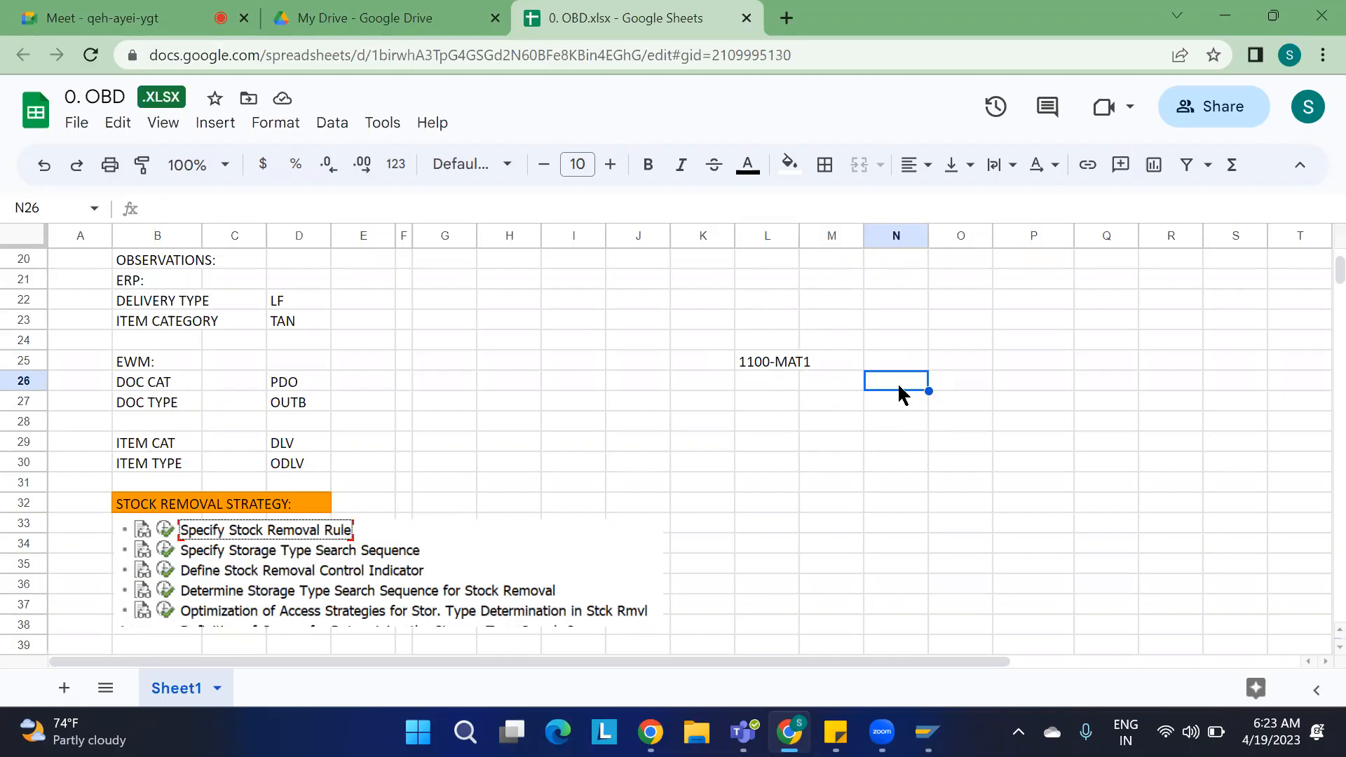
type("01-0")
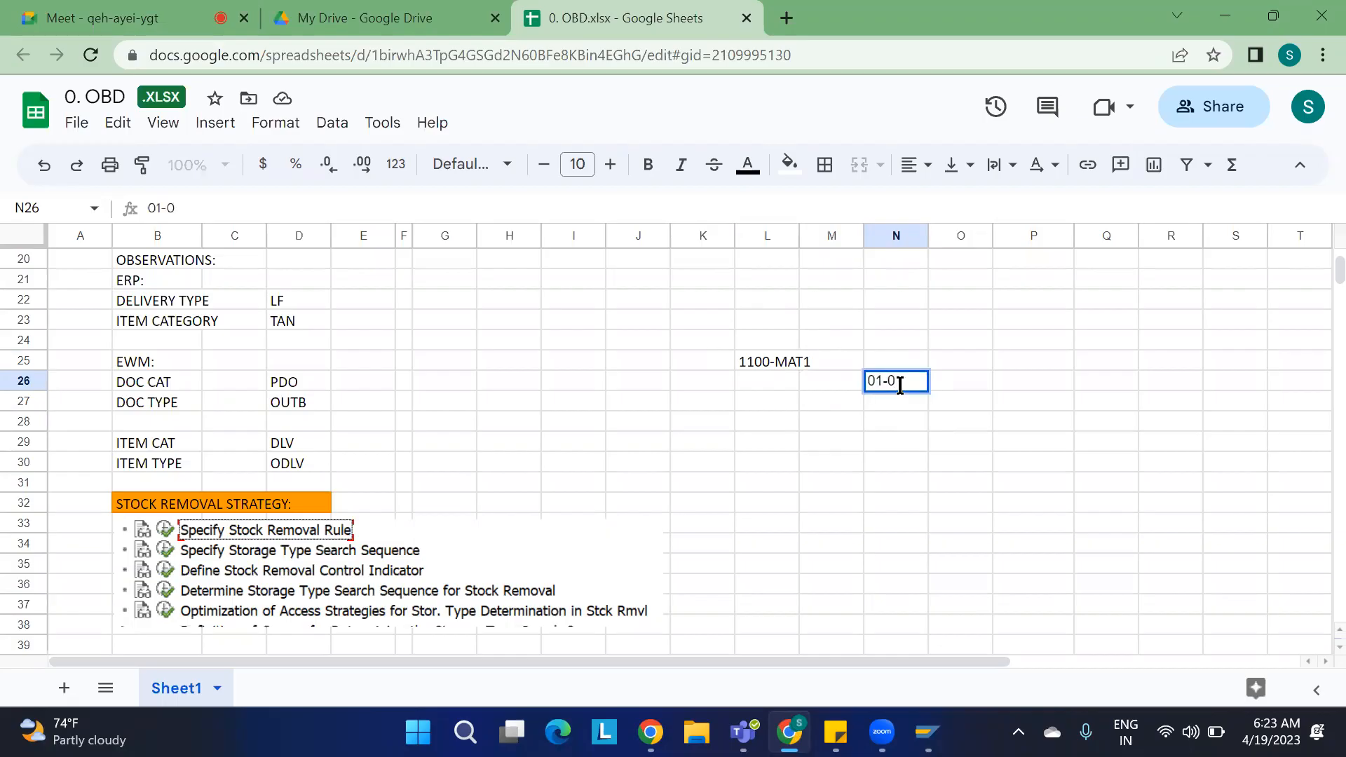
type("3-2023")
key("Return")
left_click_drag(925, 229, 953, 229)
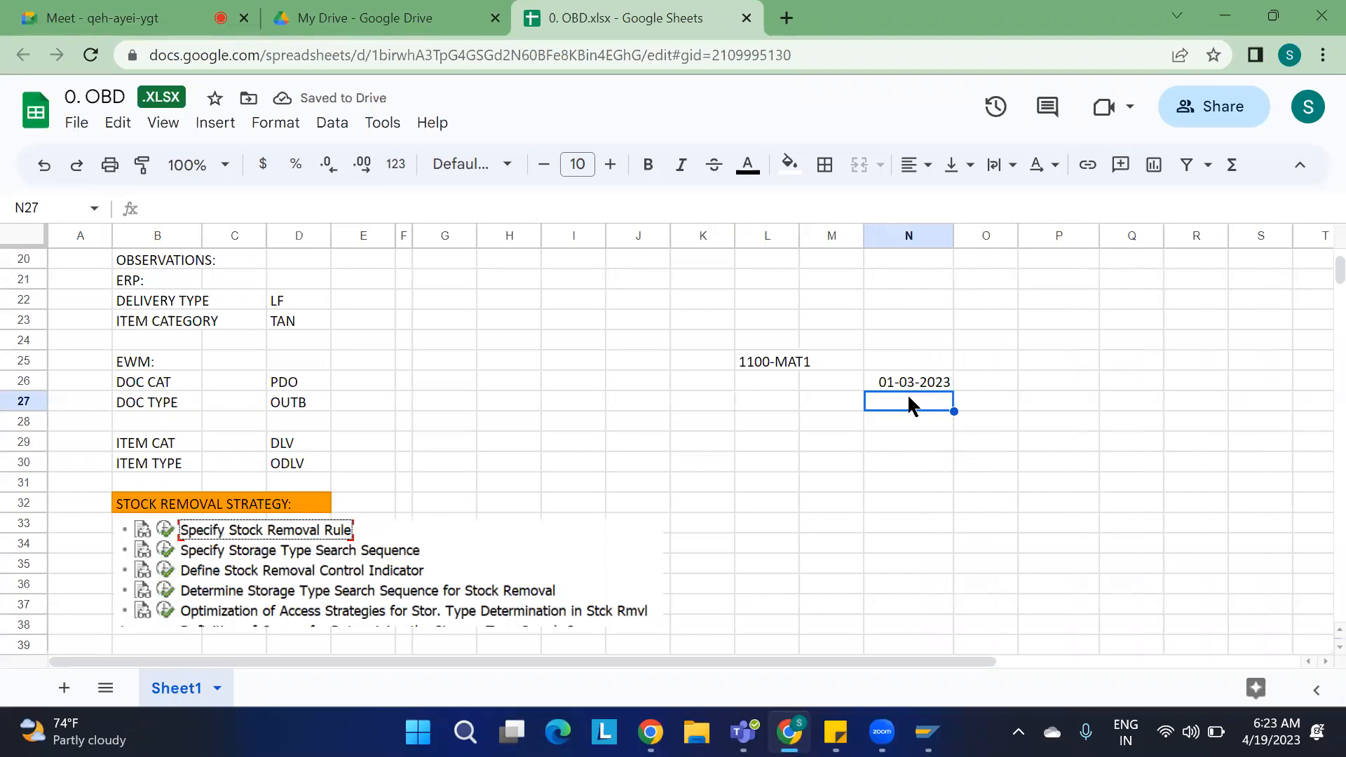
type("10-03")
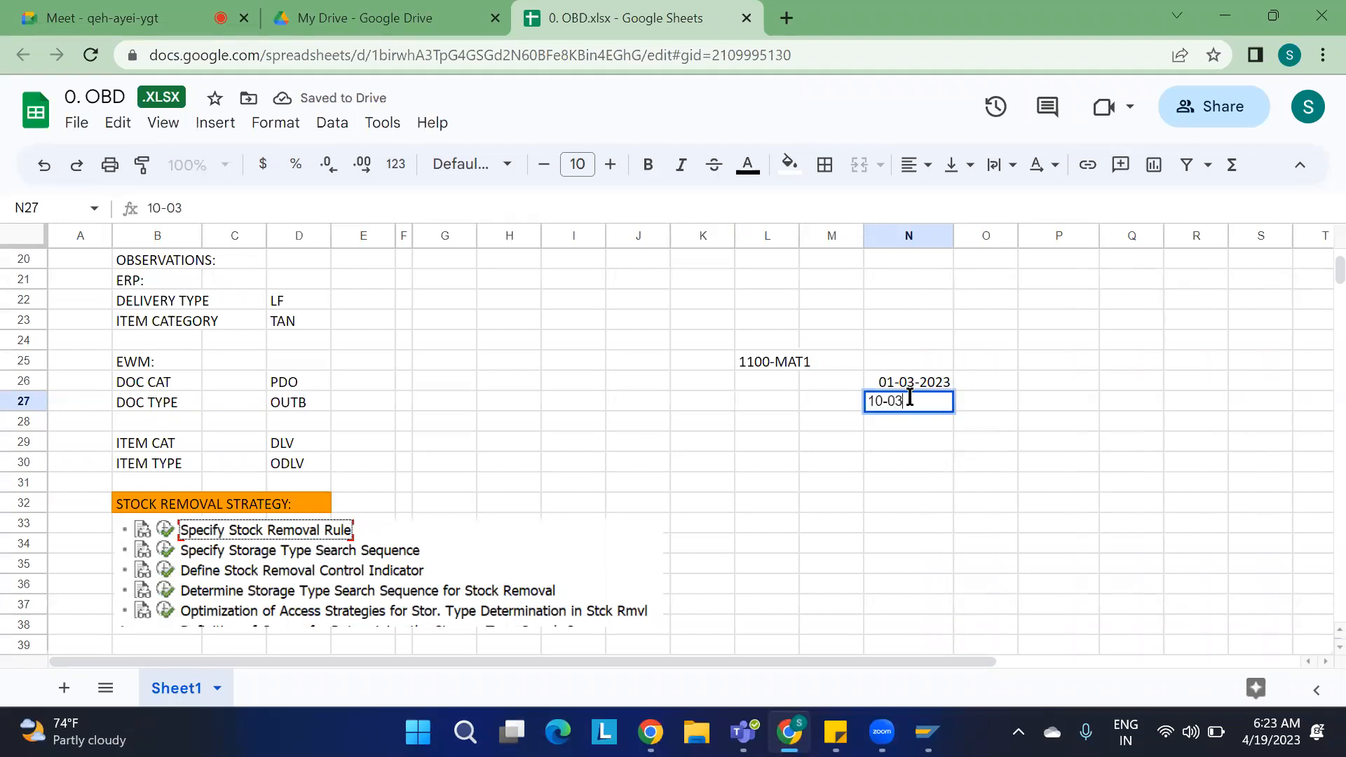
type("-2023")
key("Return")
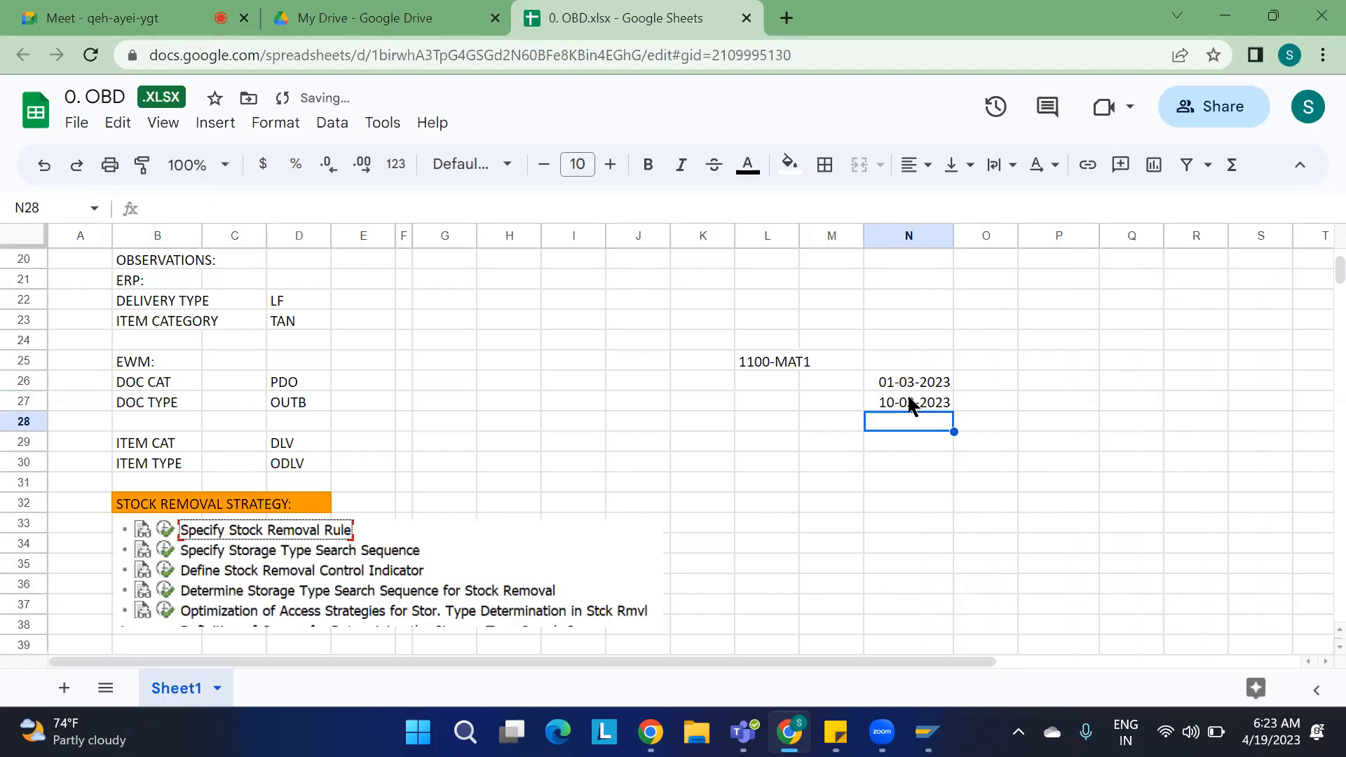
Step: Enter goods receipt dates 16-03-23, 25-03-23 and 15-04-23 in cells N28, N29 and N30
type("16-03-23")
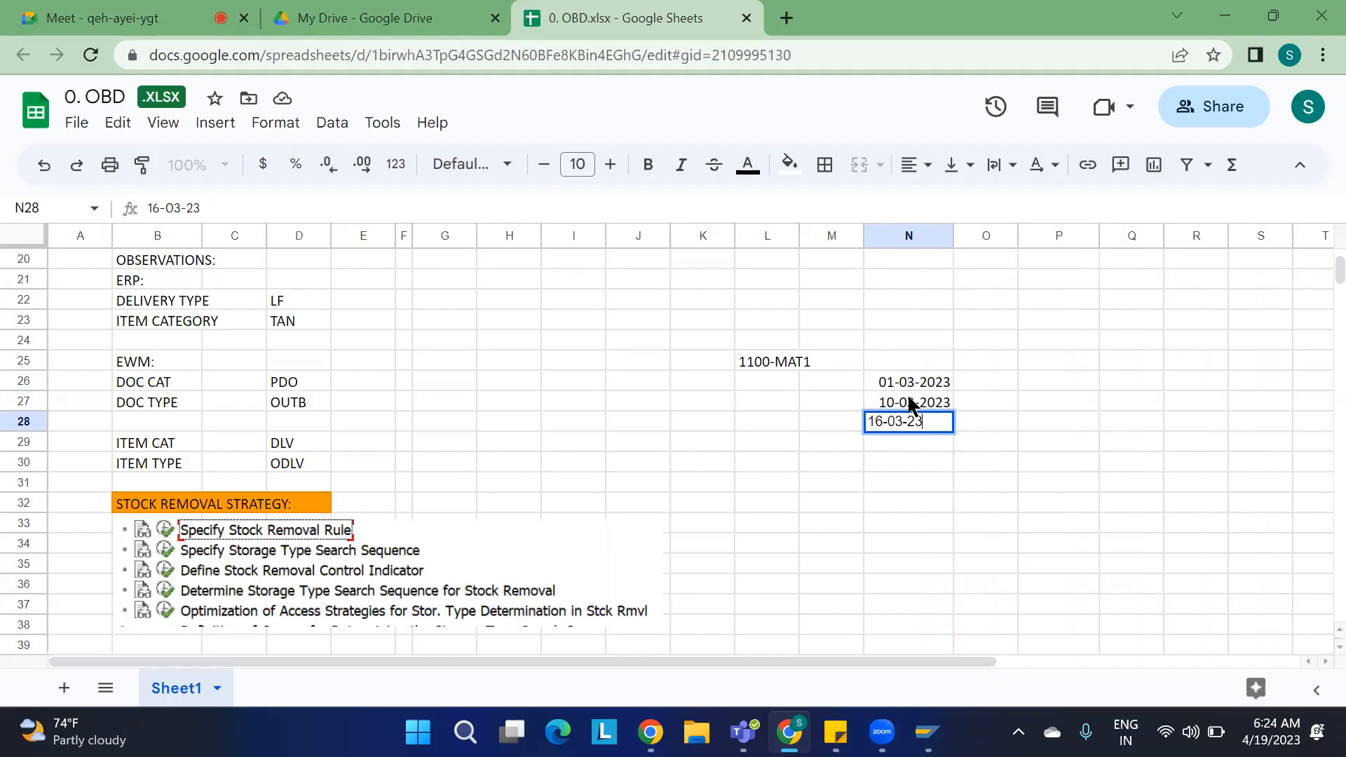
key("Return")
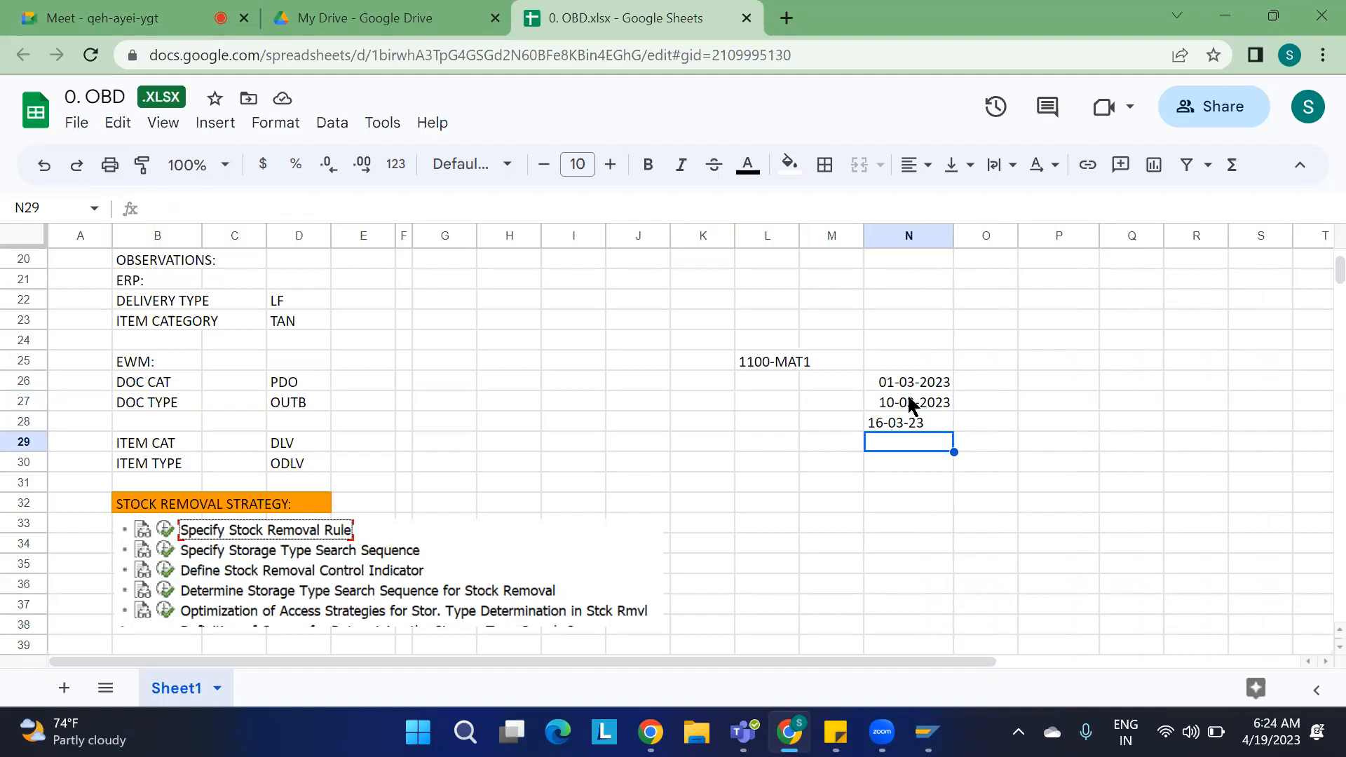
type("25-03")
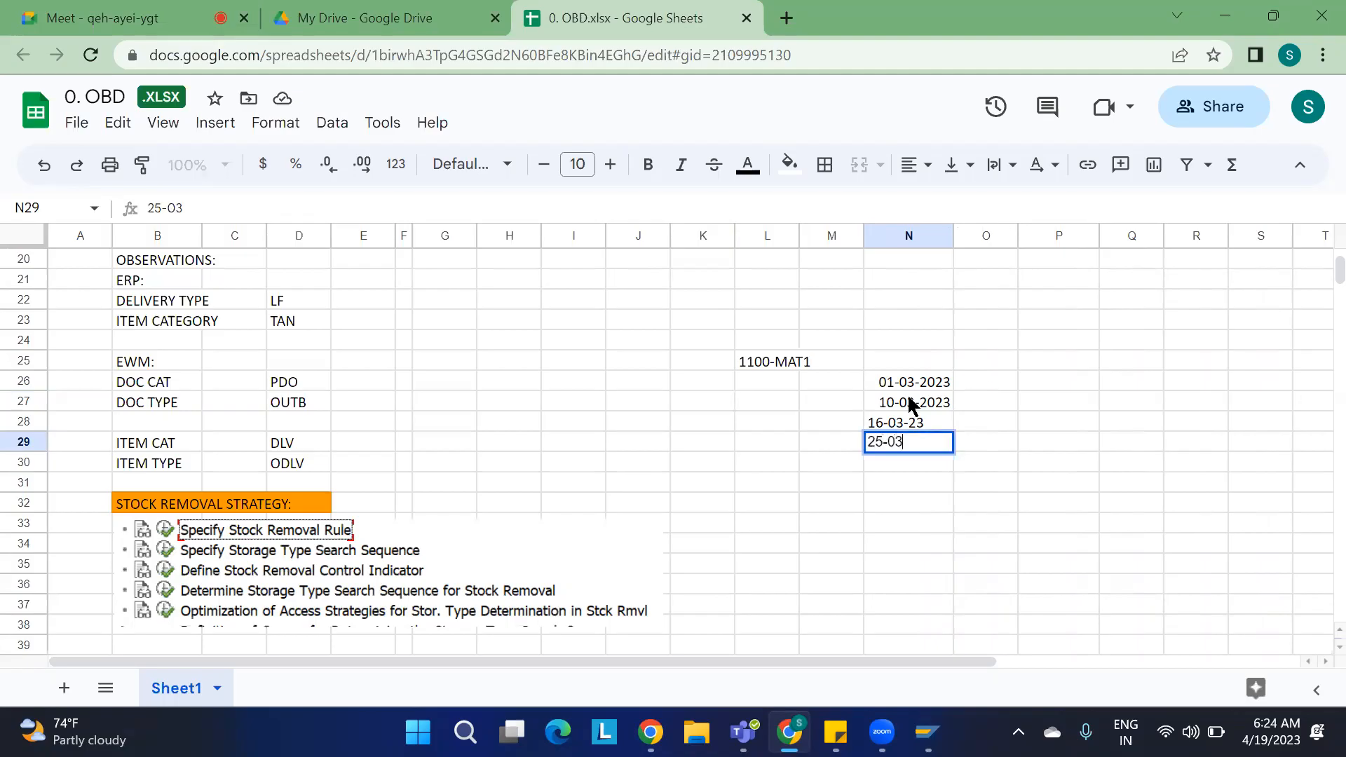
type("-23")
key("Return")
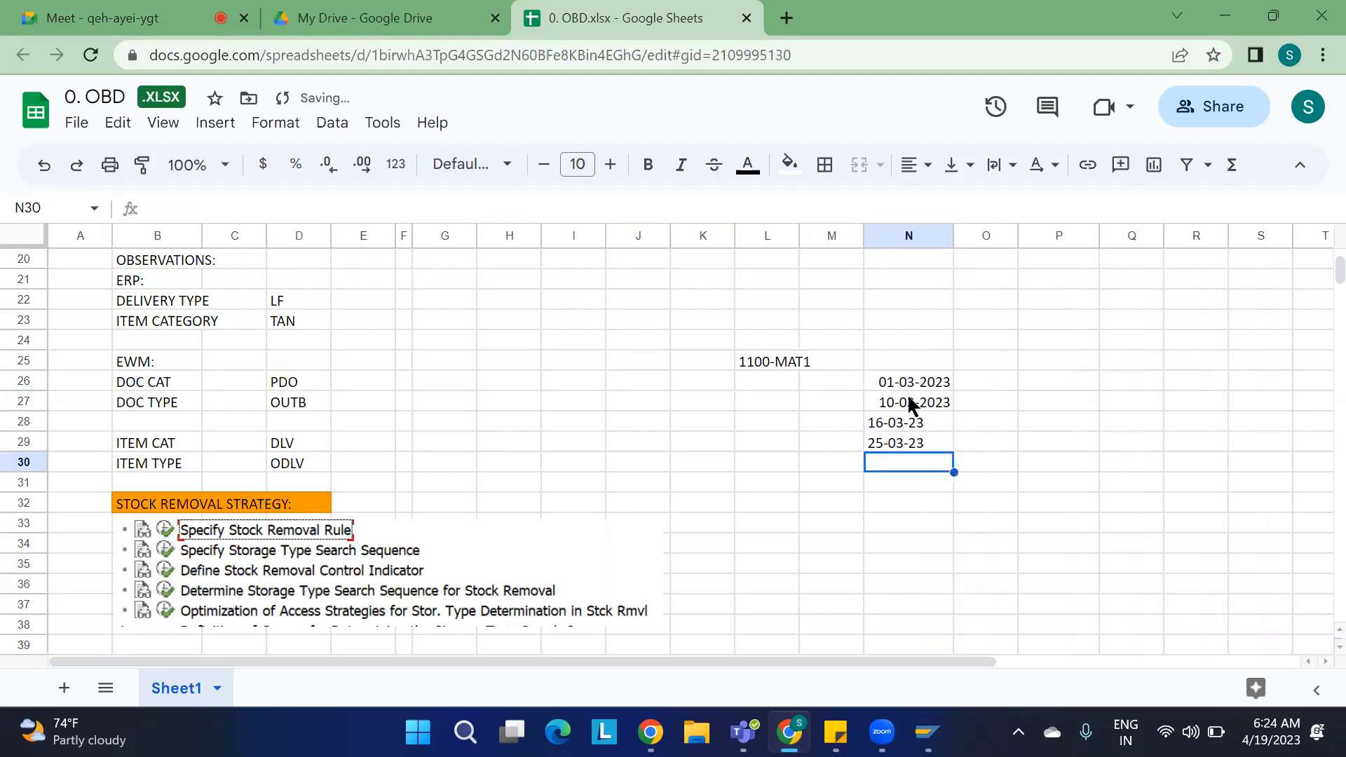
type("15-")
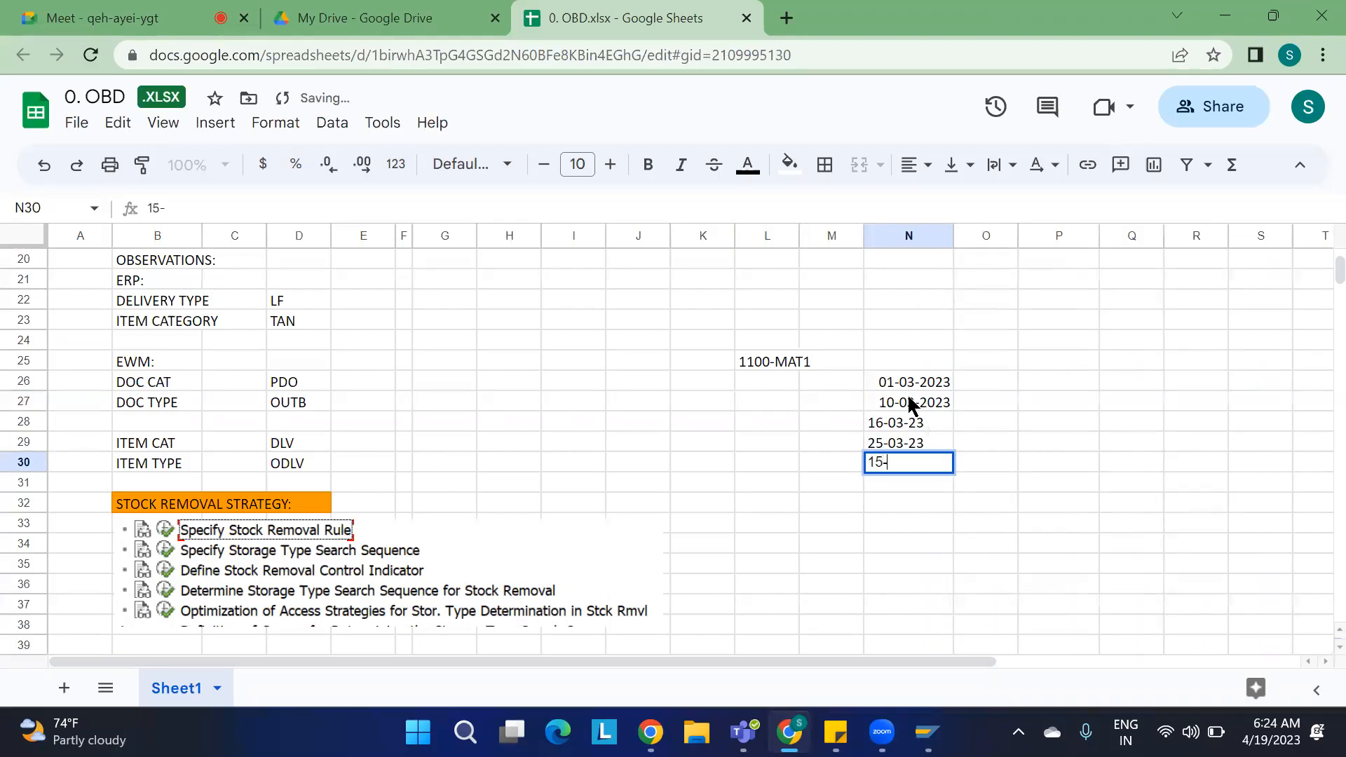
type("04-23")
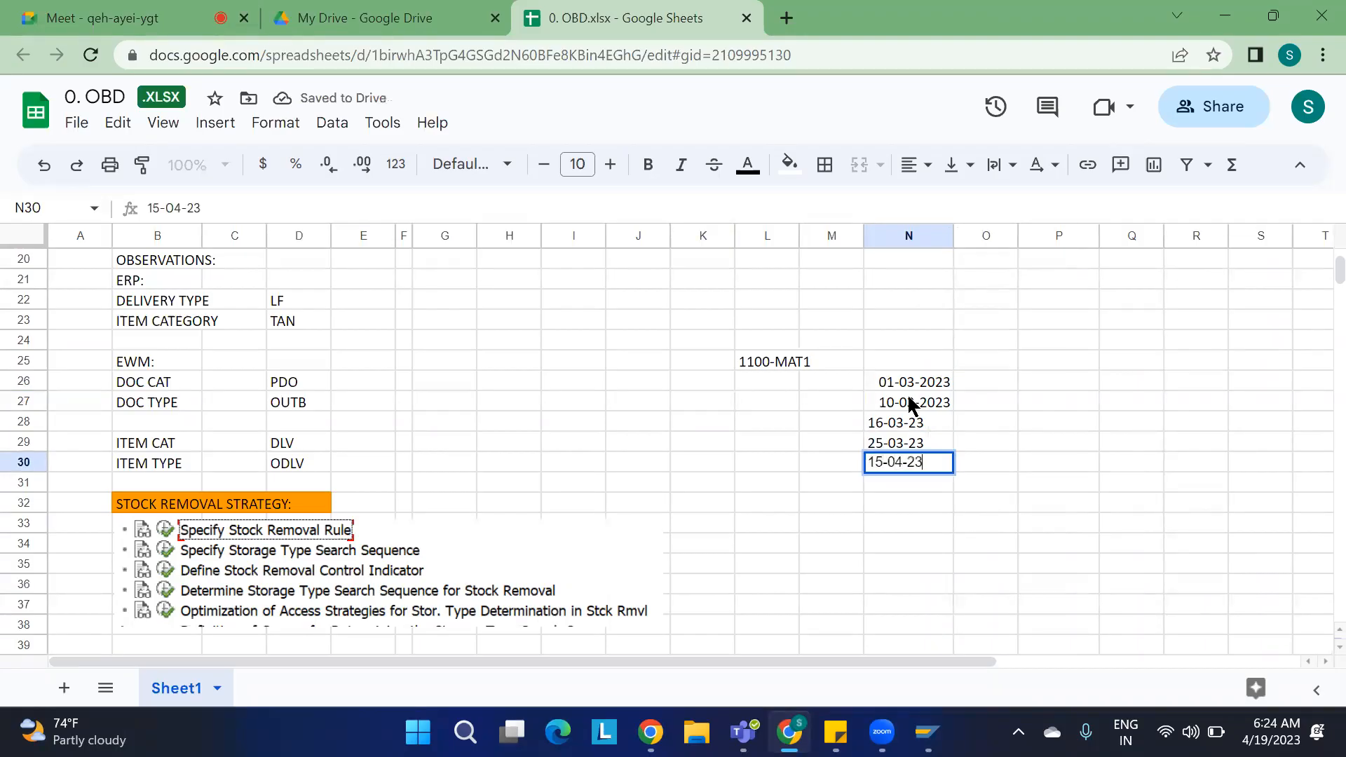
left_click(1103, 400)
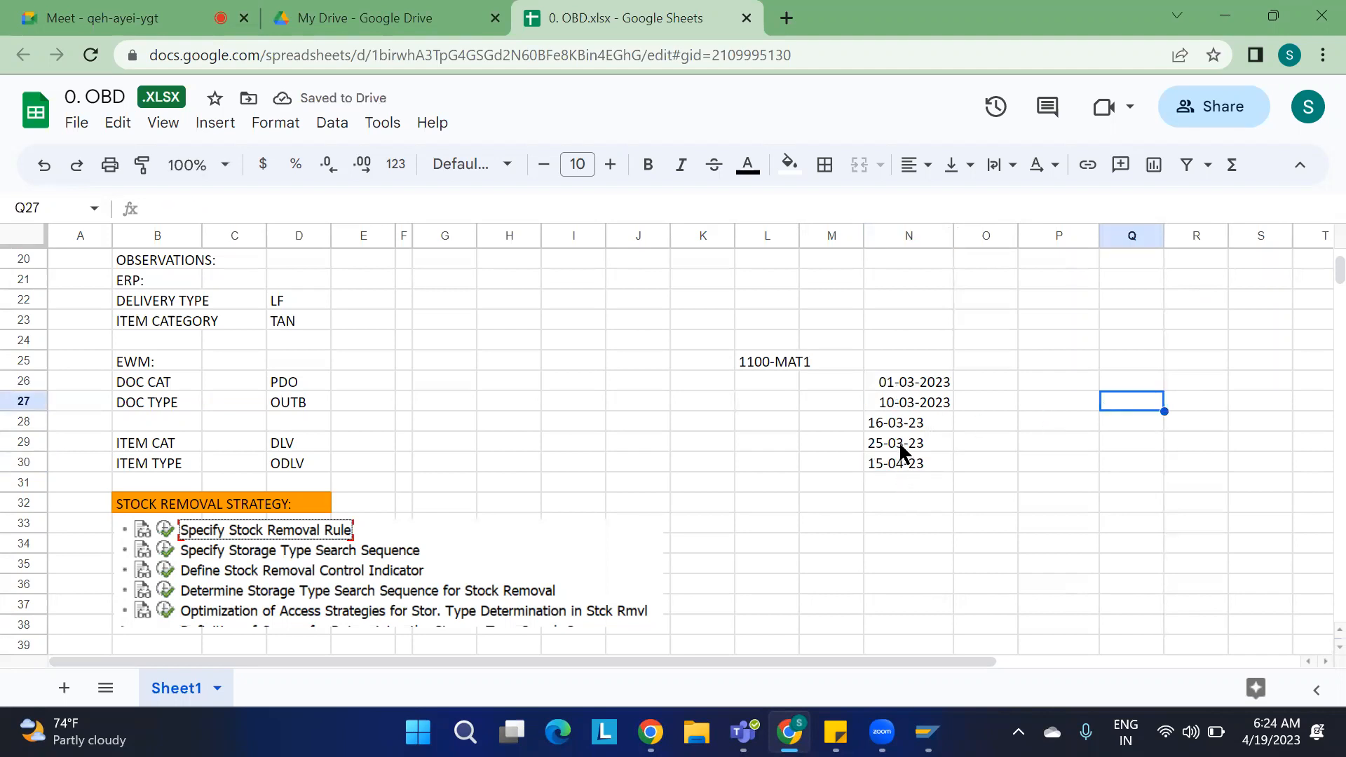
Step: Compare the FIFO rule's WDATU sort field and Descending setting with the receipt dates listed in the spreadsheet
key("alt+Tab")
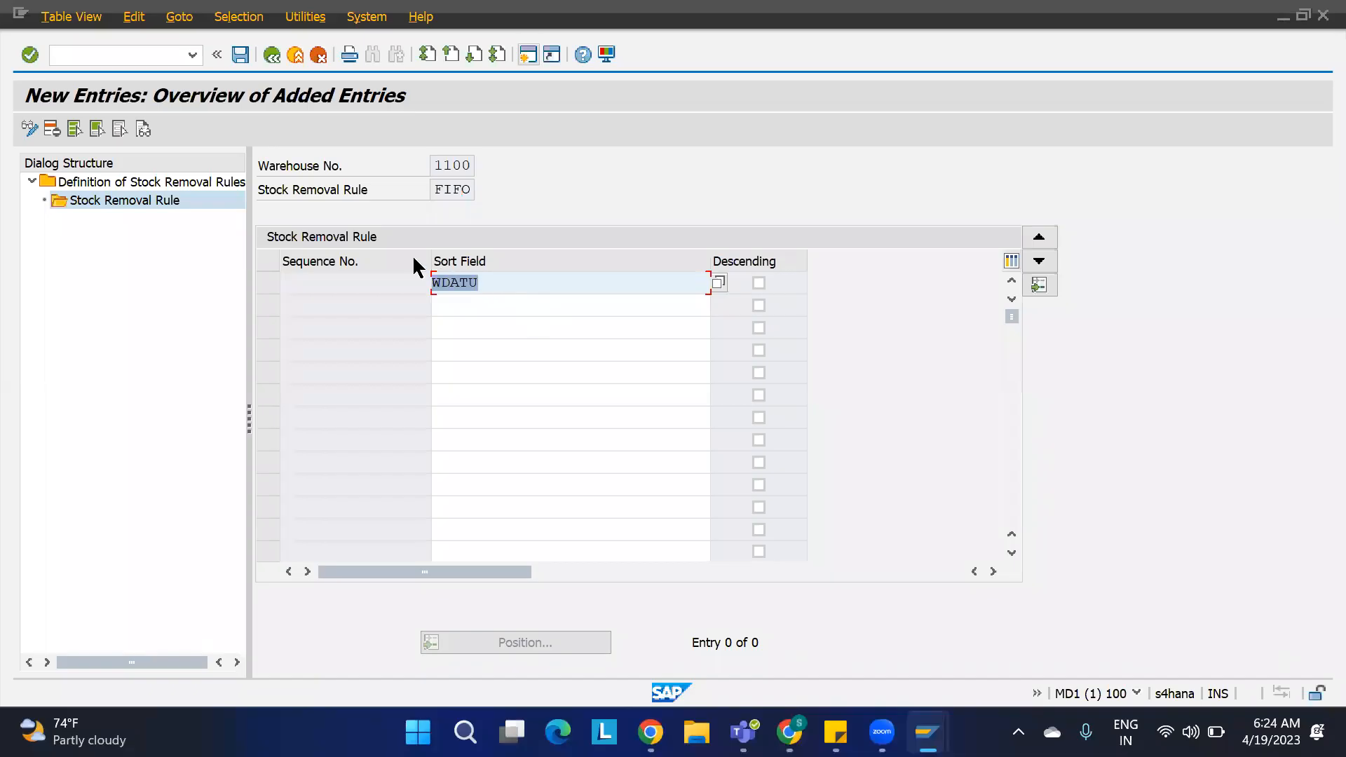
left_click(468, 190)
double_click(469, 190)
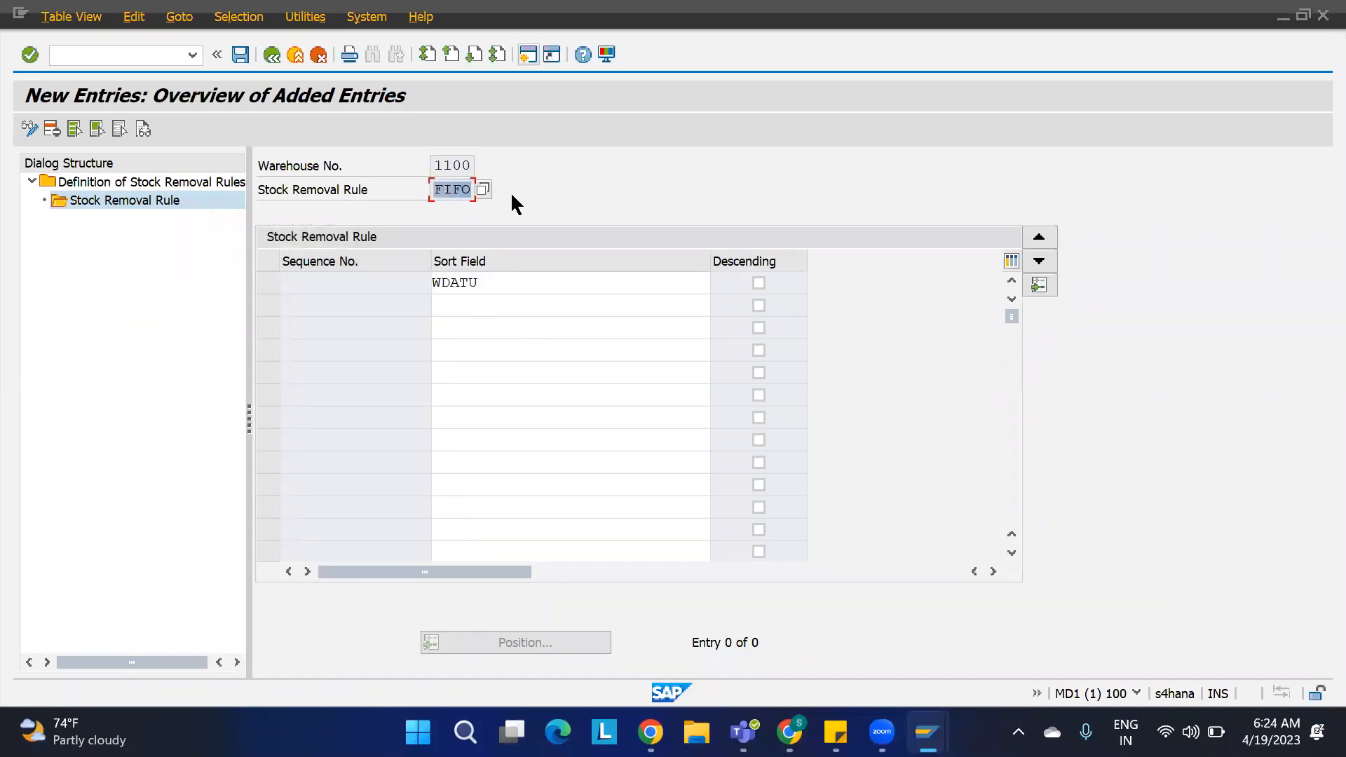
key("alt+Tab")
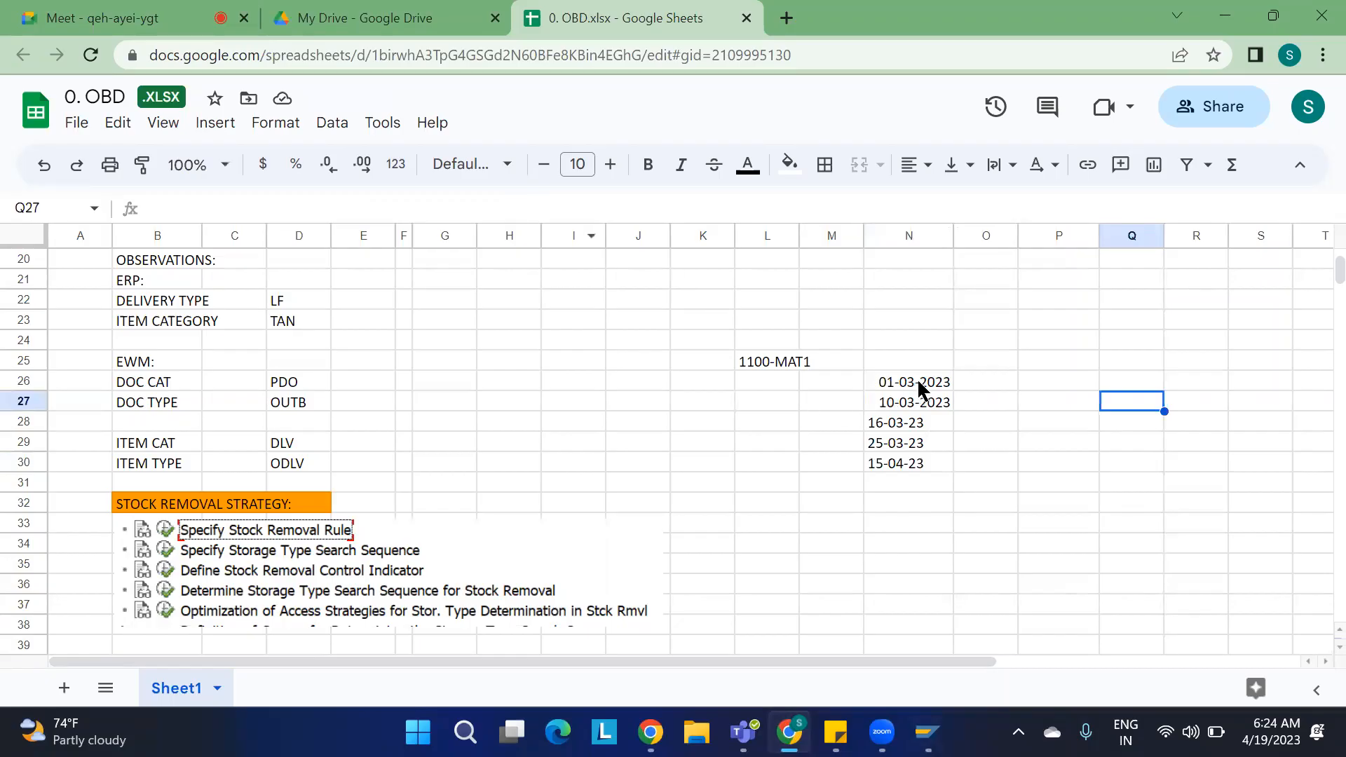
left_click(988, 384)
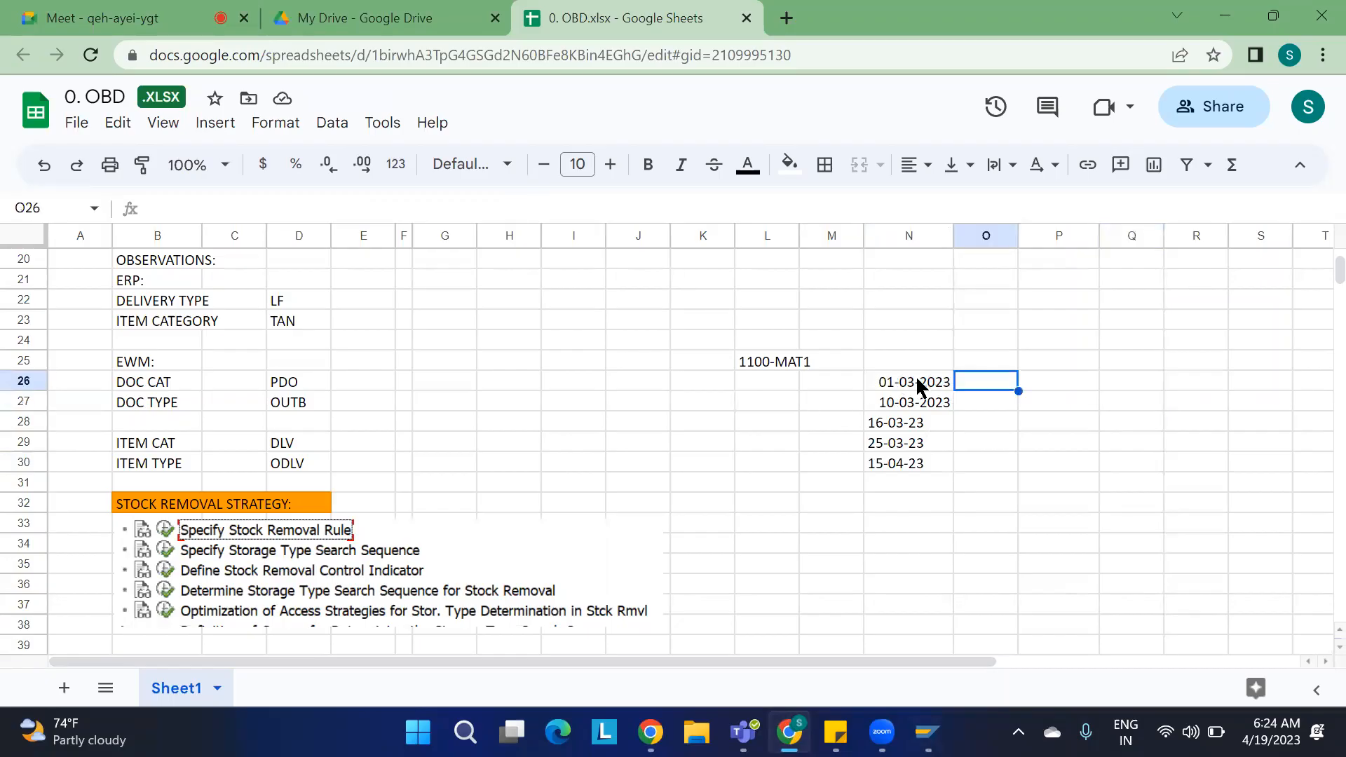
left_click(887, 387)
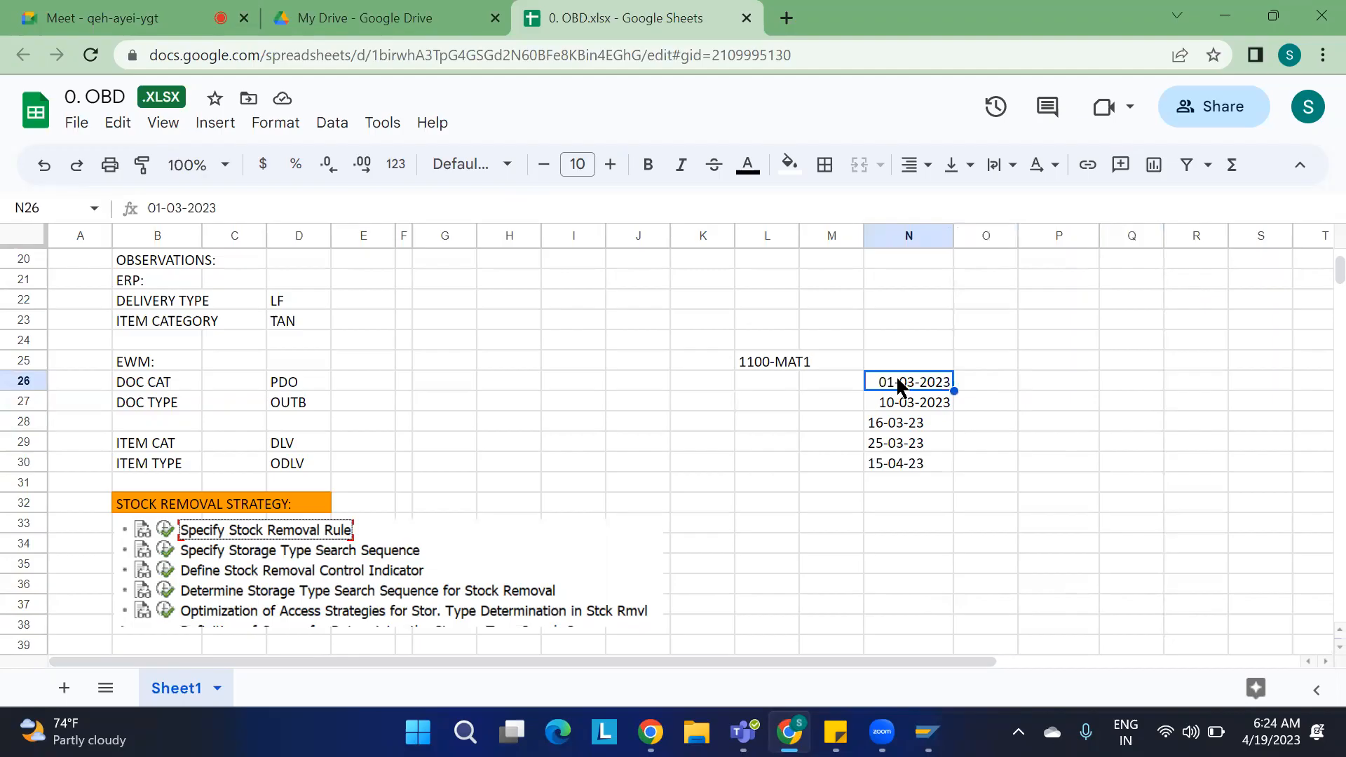
left_click(1041, 385)
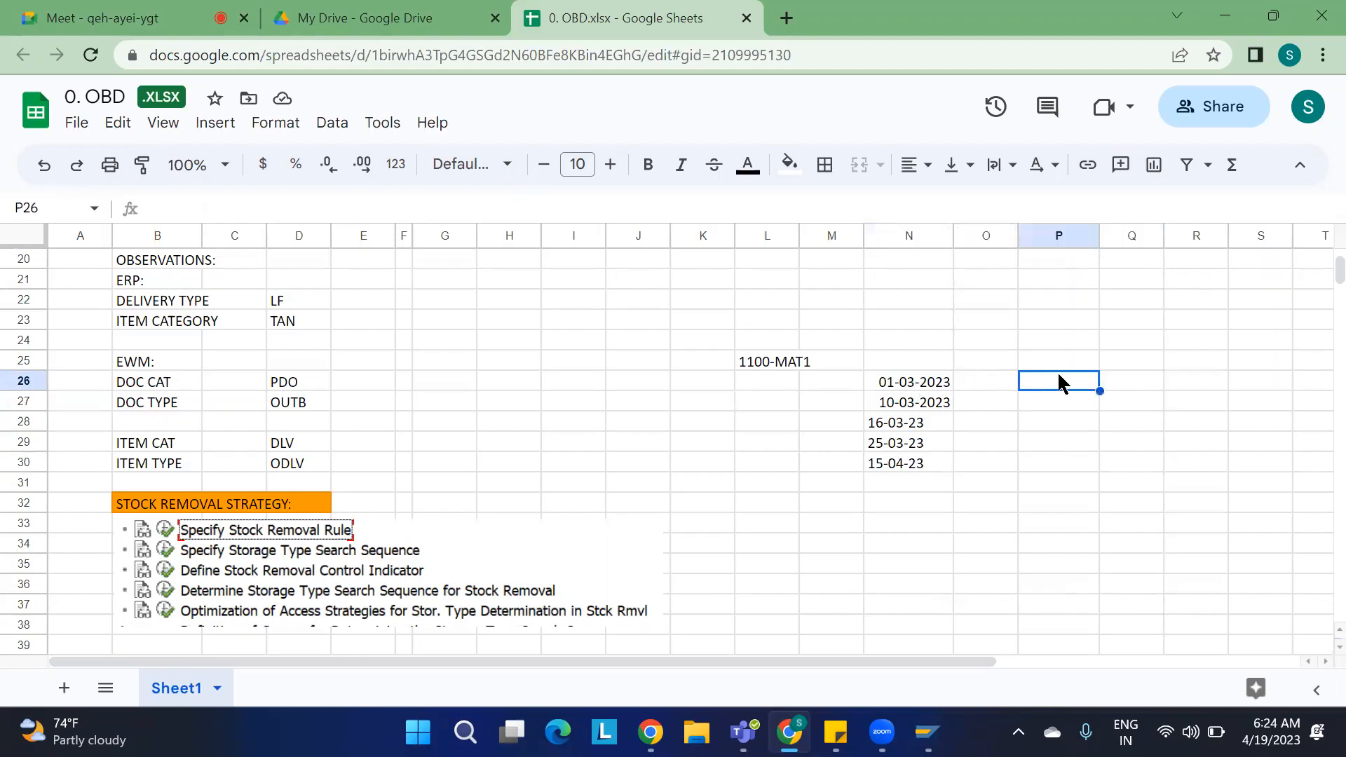
left_click(907, 391)
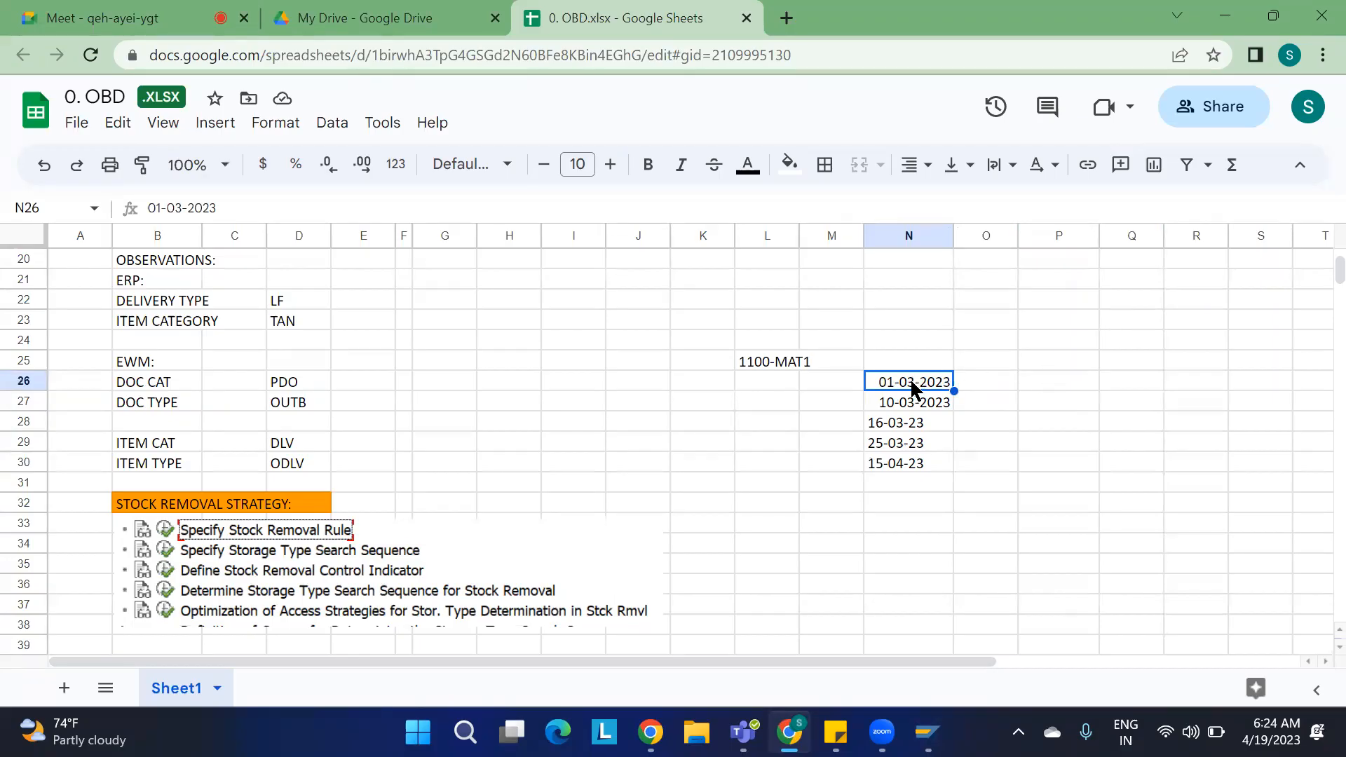
key("alt+Tab")
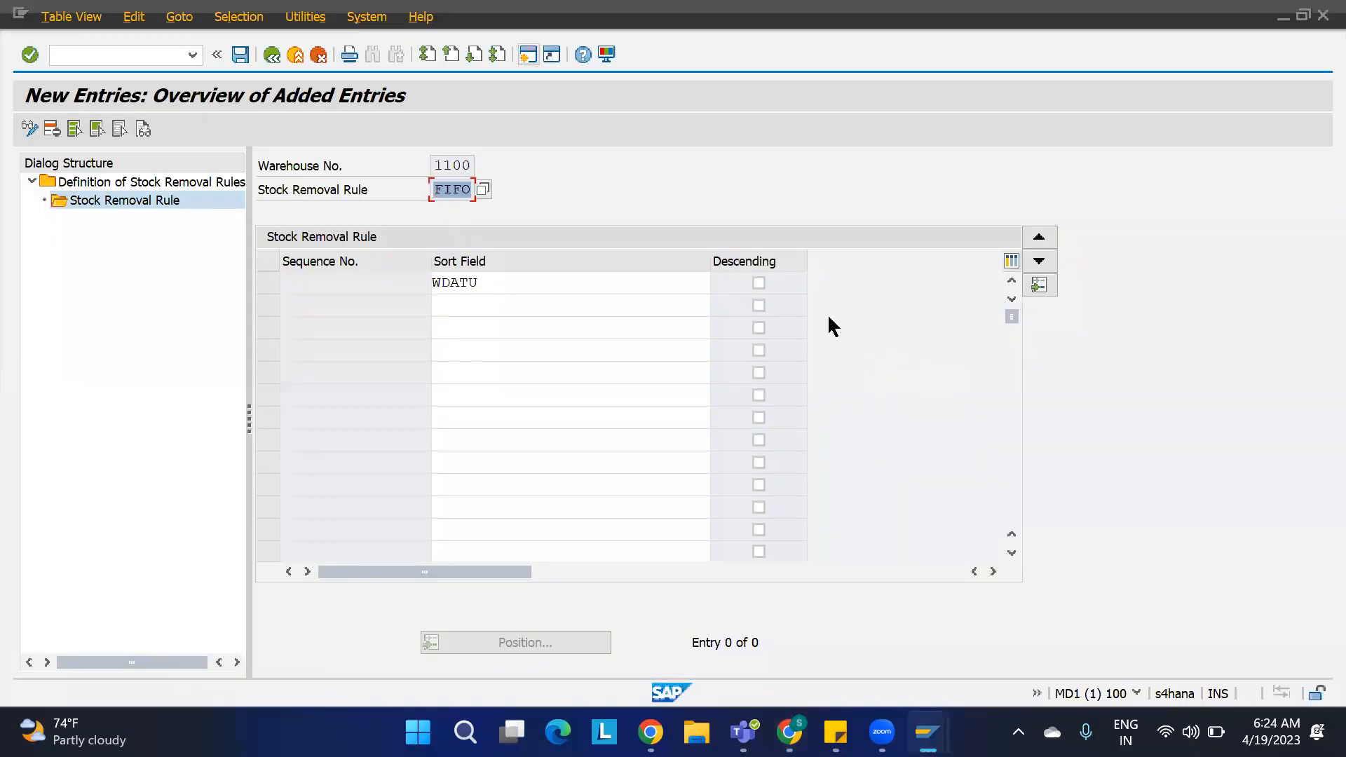
left_click(496, 283)
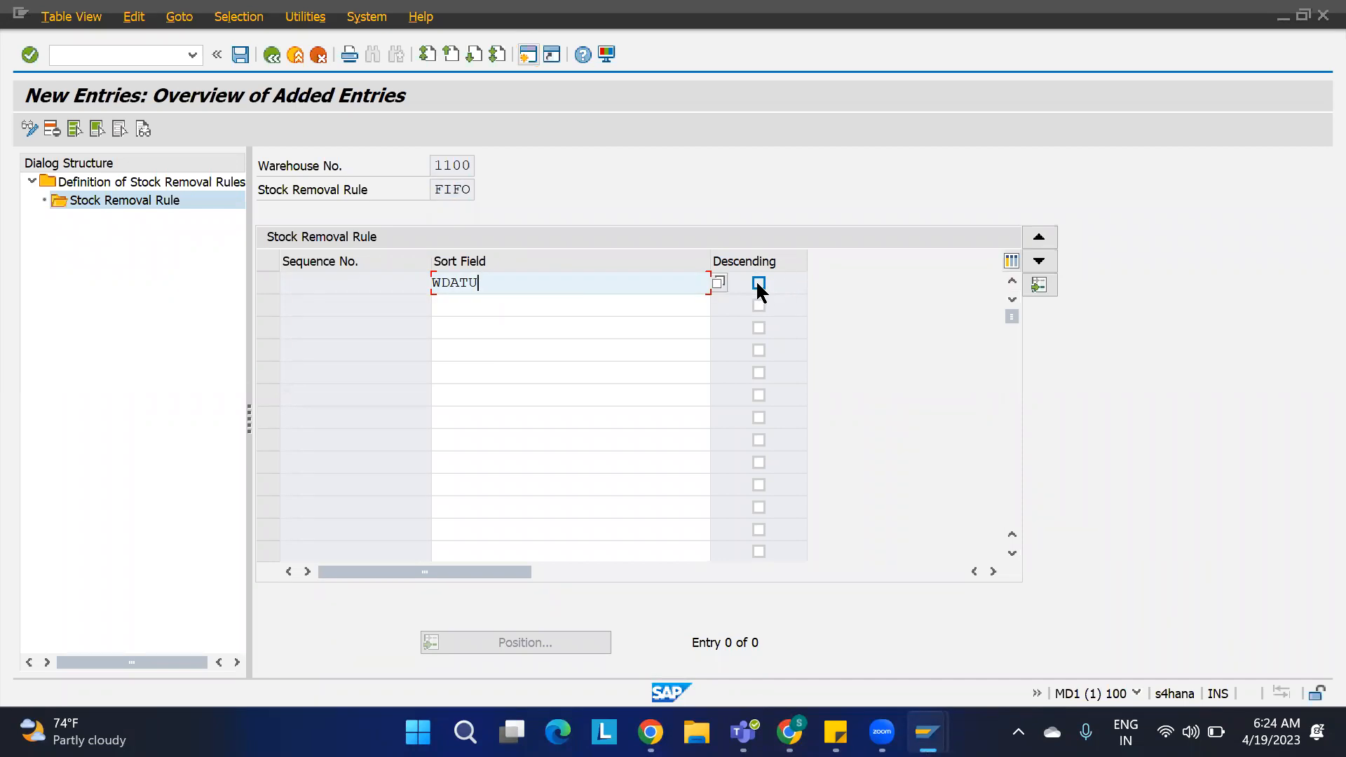
key("alt+Tab")
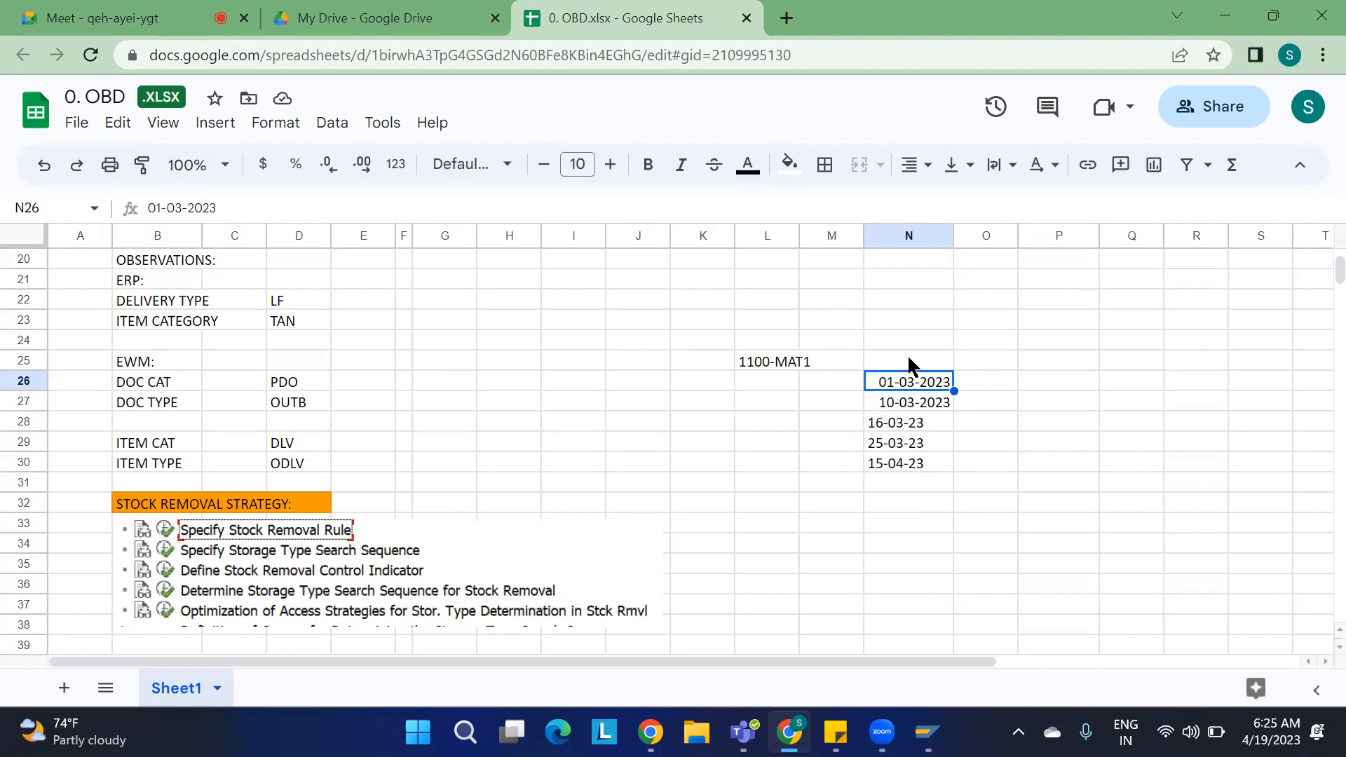
key("alt+Tab")
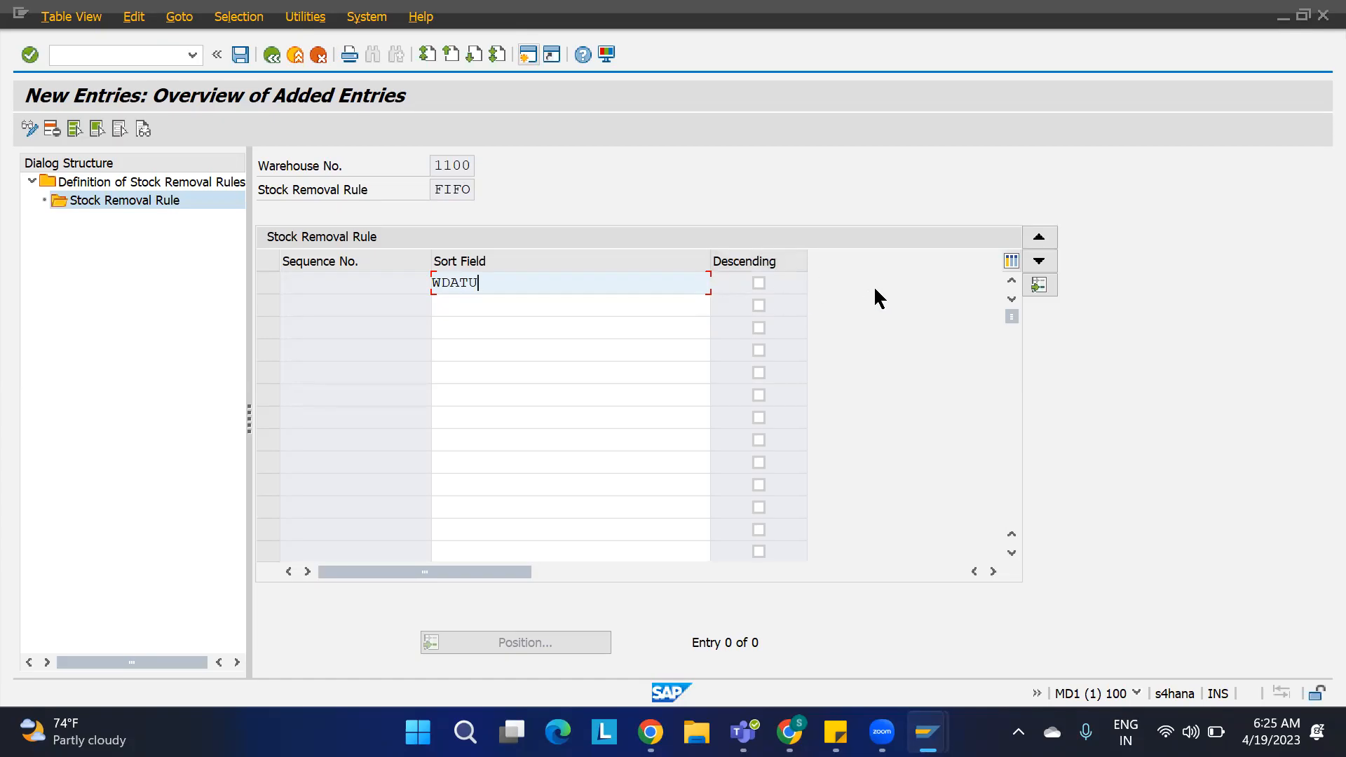
key("alt+Tab")
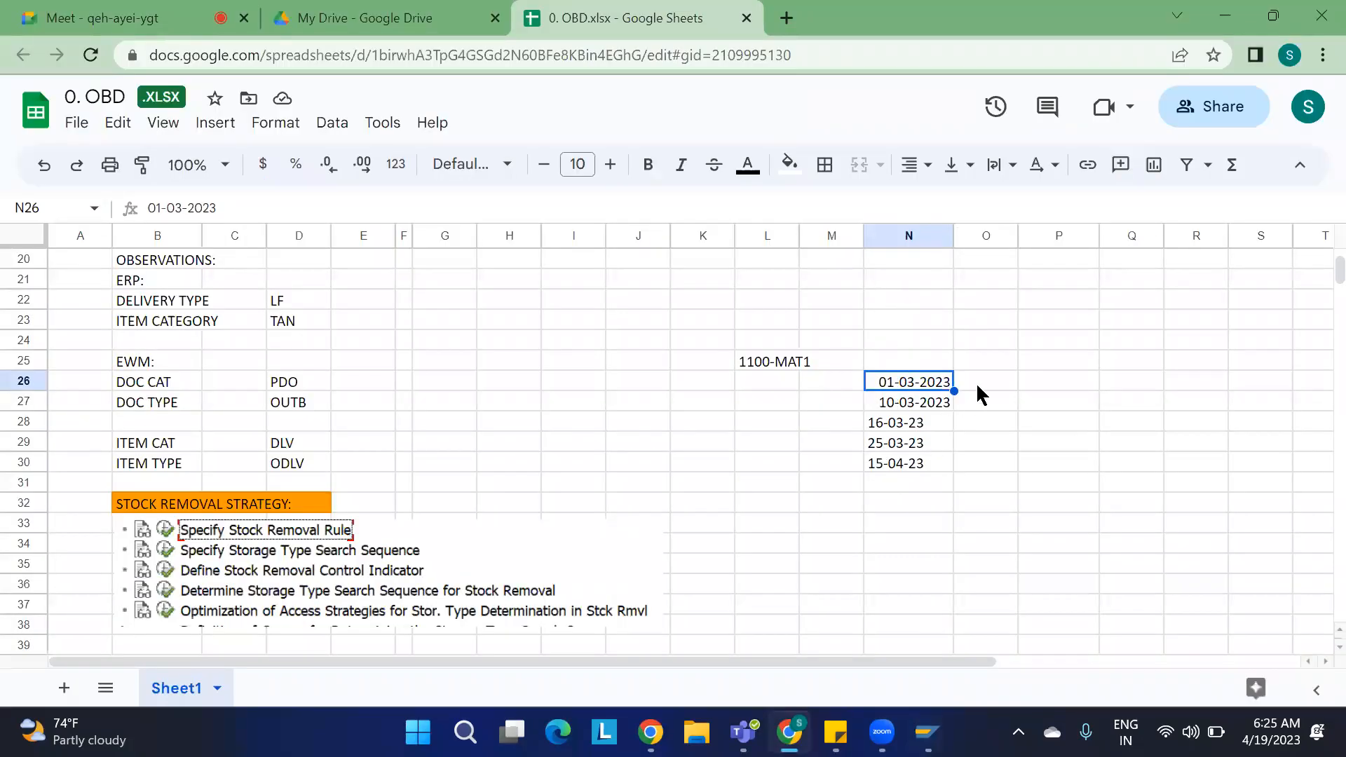
left_click(1038, 390)
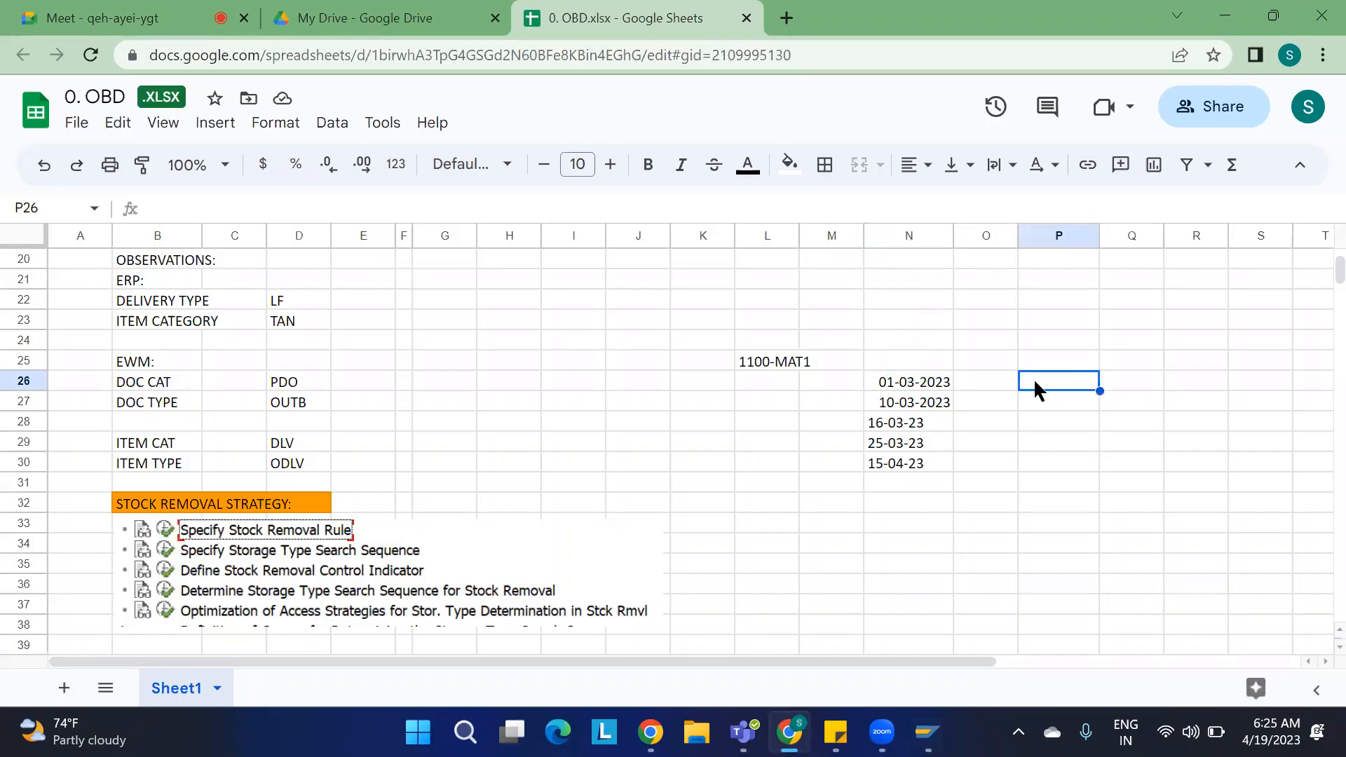
key("alt+Tab")
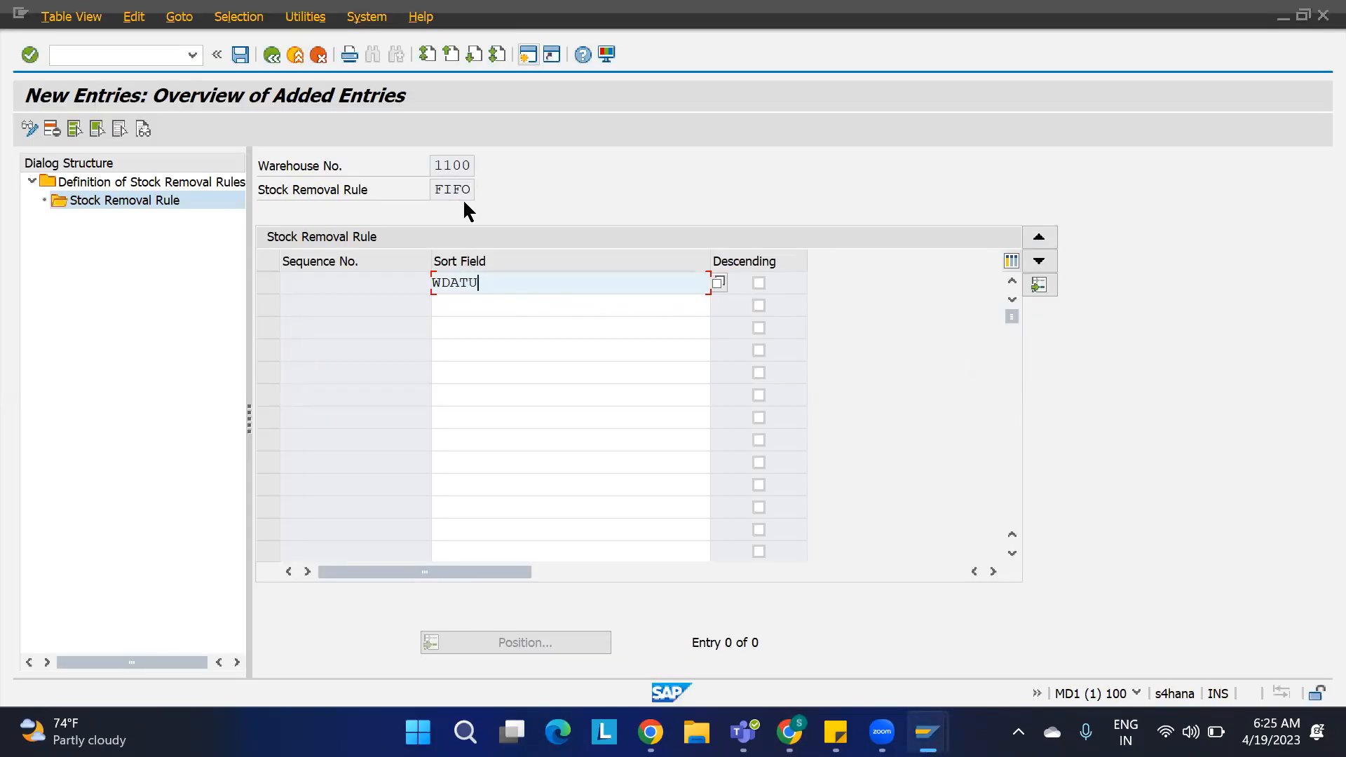
left_click_drag(489, 283, 414, 288)
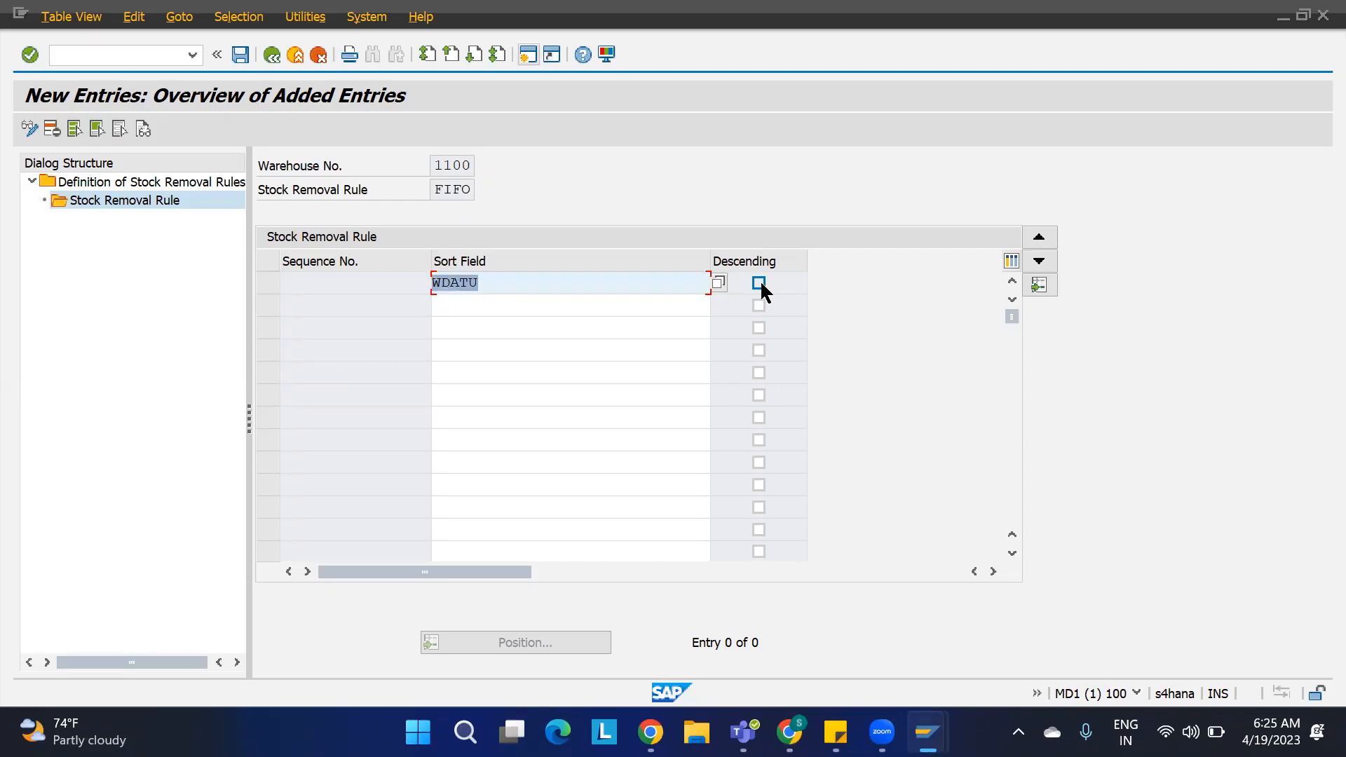
key("alt+Tab")
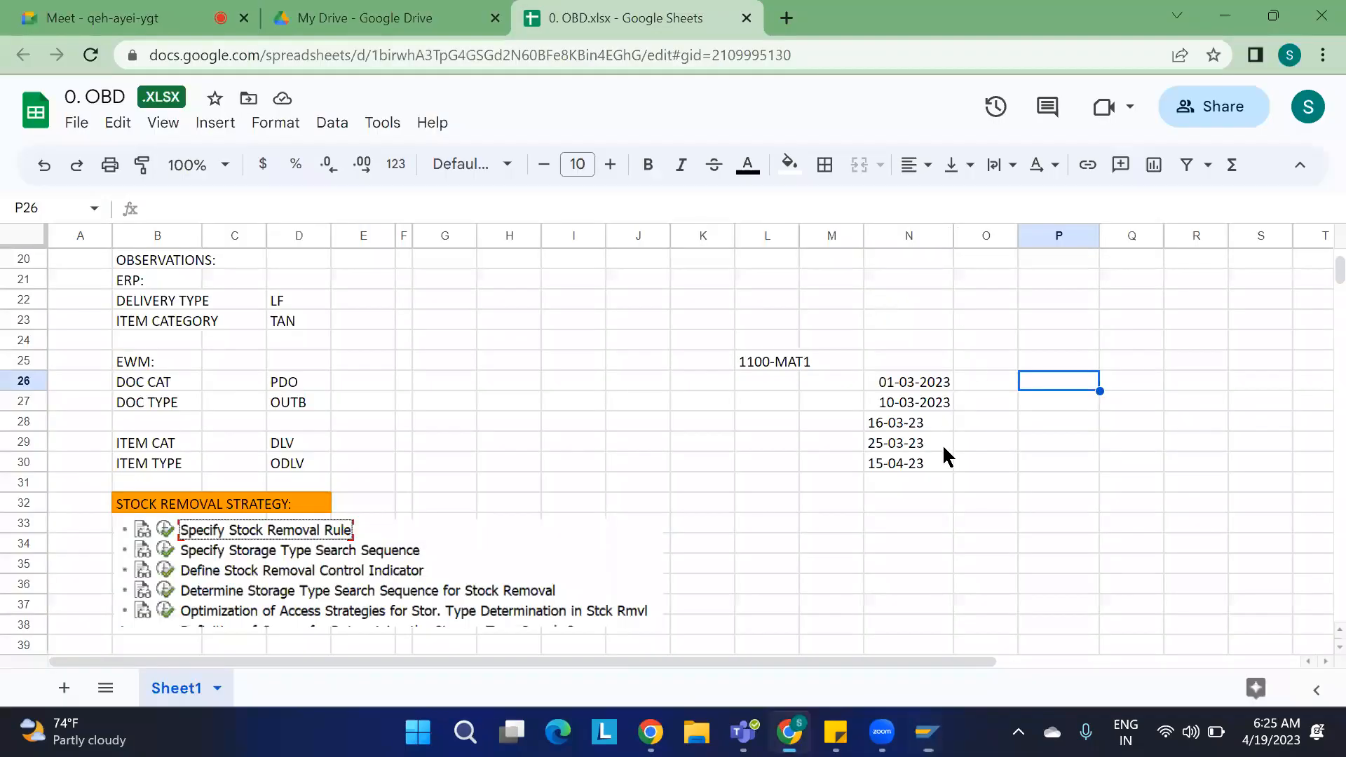
left_click(902, 465)
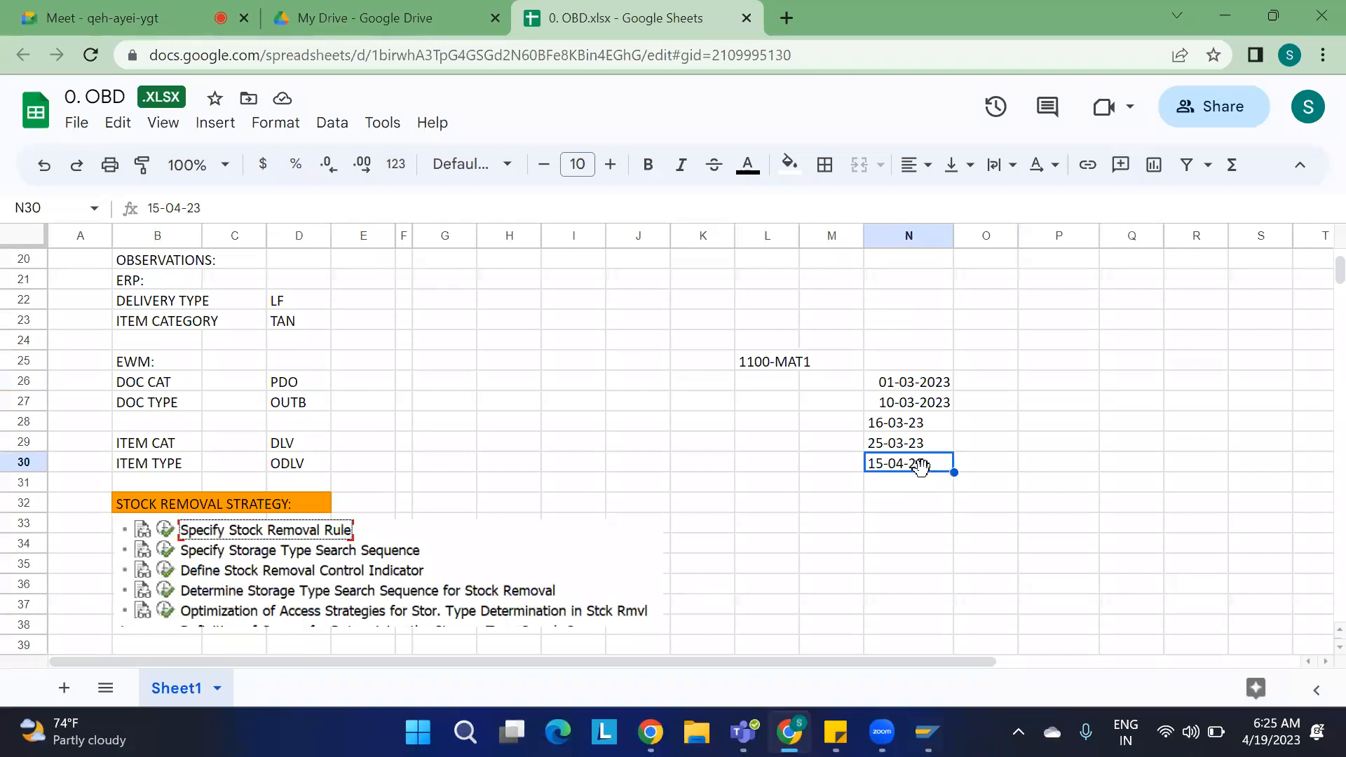
key("alt+Tab")
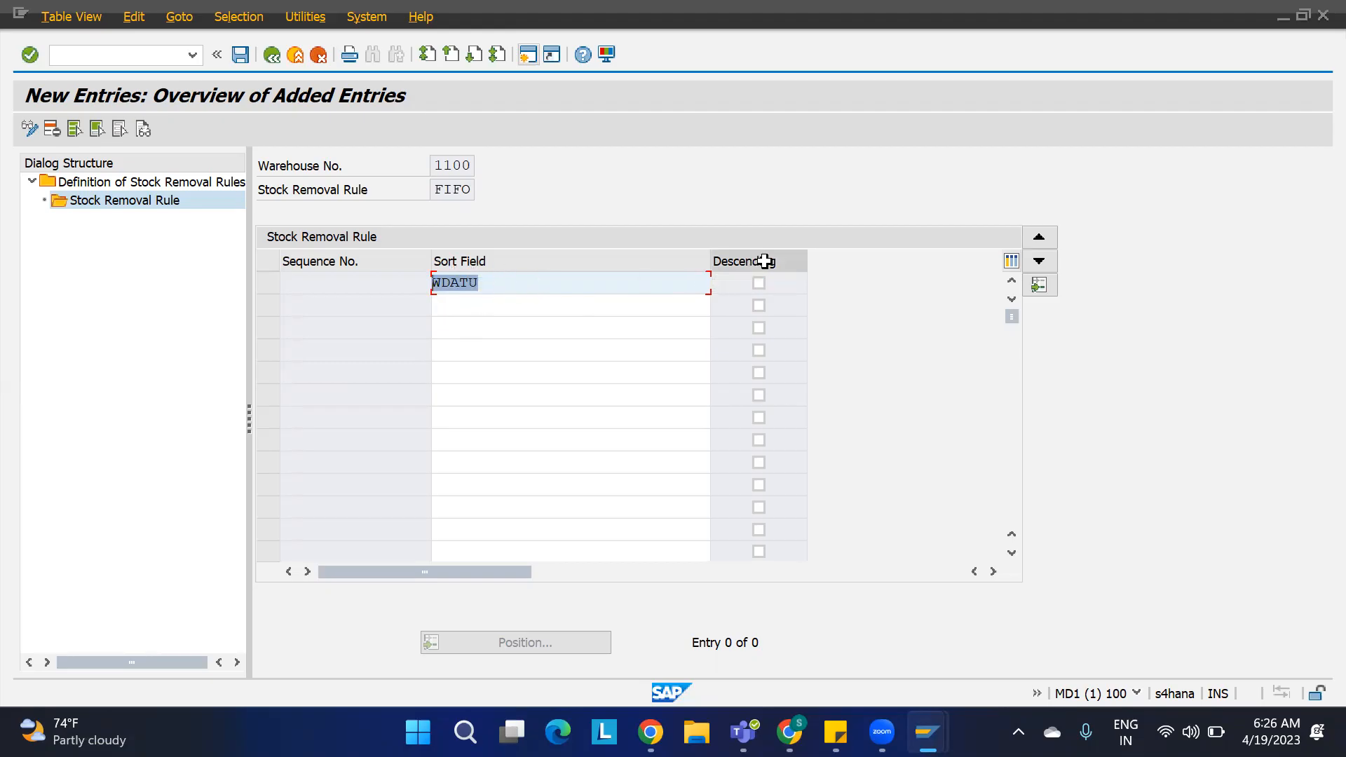
key("alt+Tab")
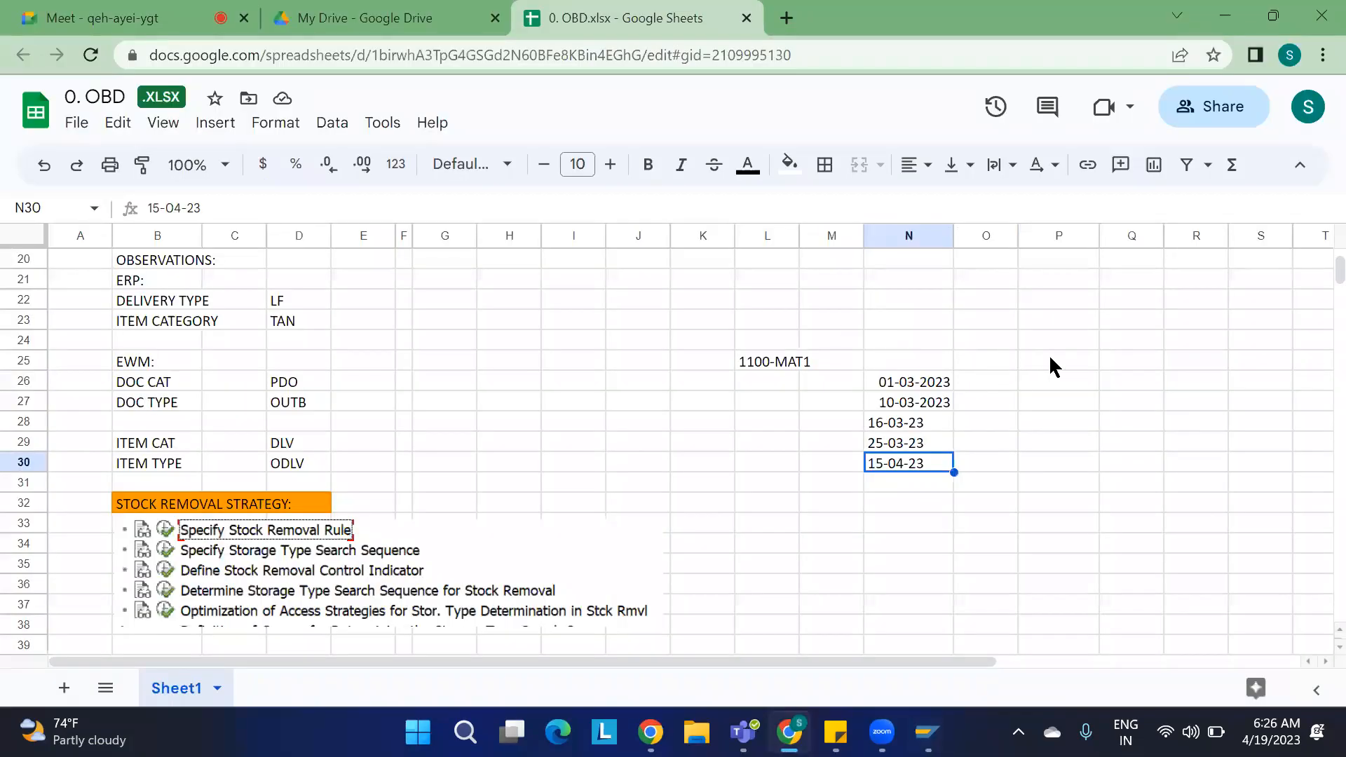
Step: Apply all borders to cells P25 through P29
left_click_drag(1062, 366, 1066, 447)
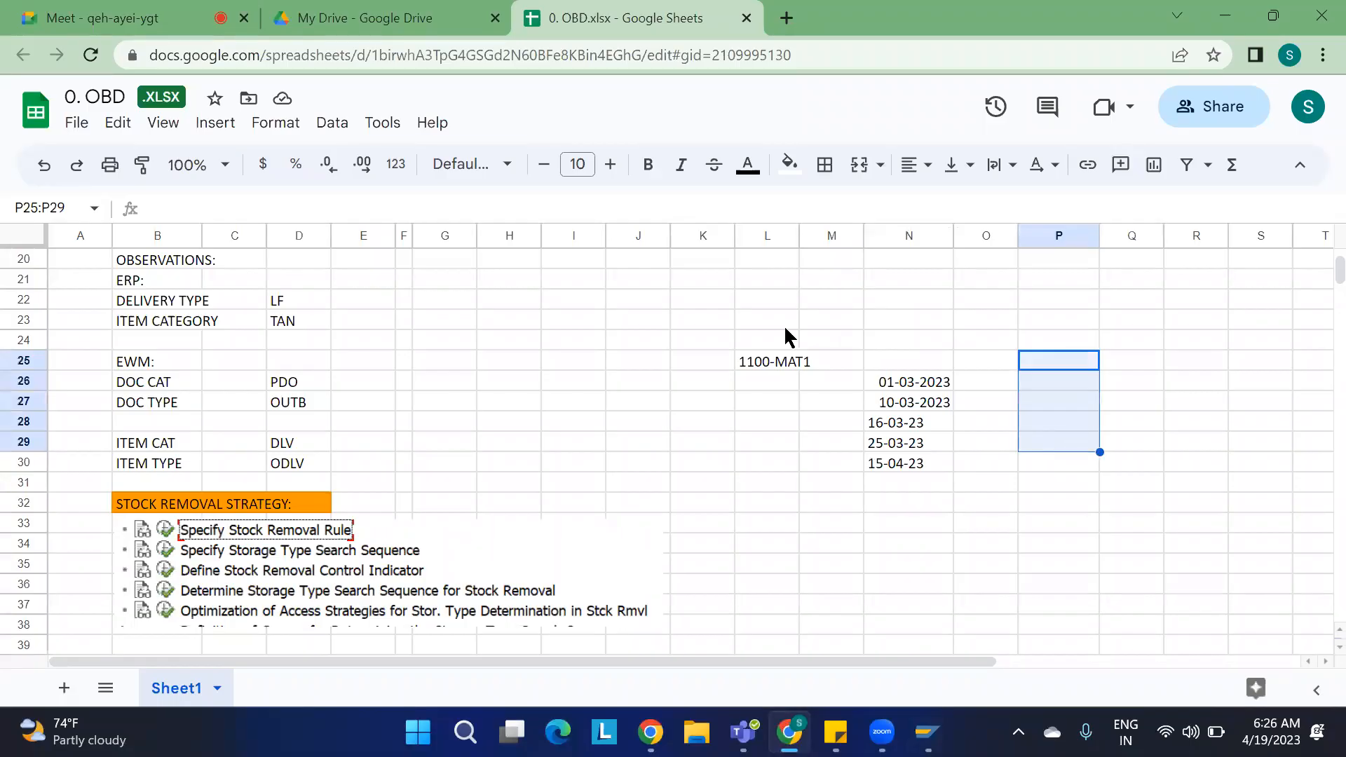
left_click(825, 167)
left_click(836, 210)
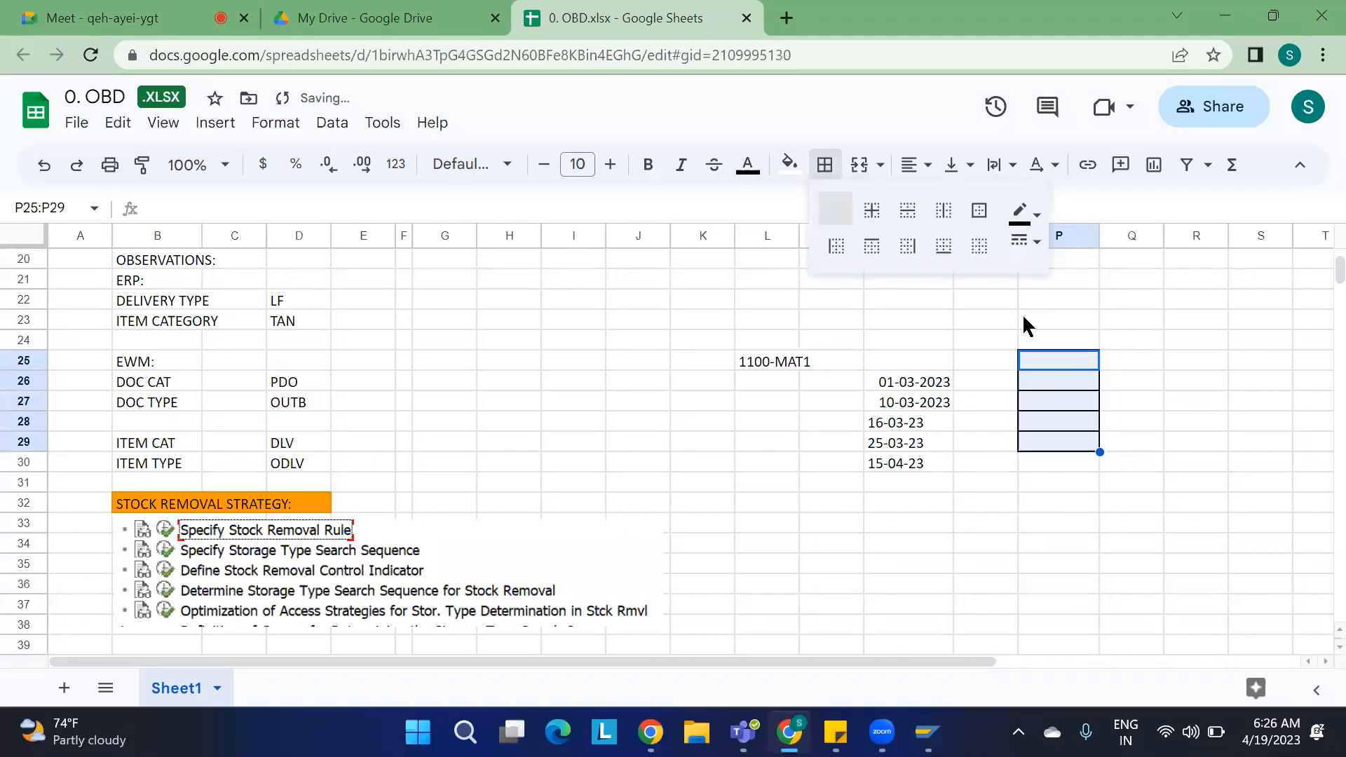
Step: Enter quantities 4, 6, 2, 8 and 3 in cells P25 through P29 beside the receipt dates
left_click(1053, 360)
type("4")
key("Return")
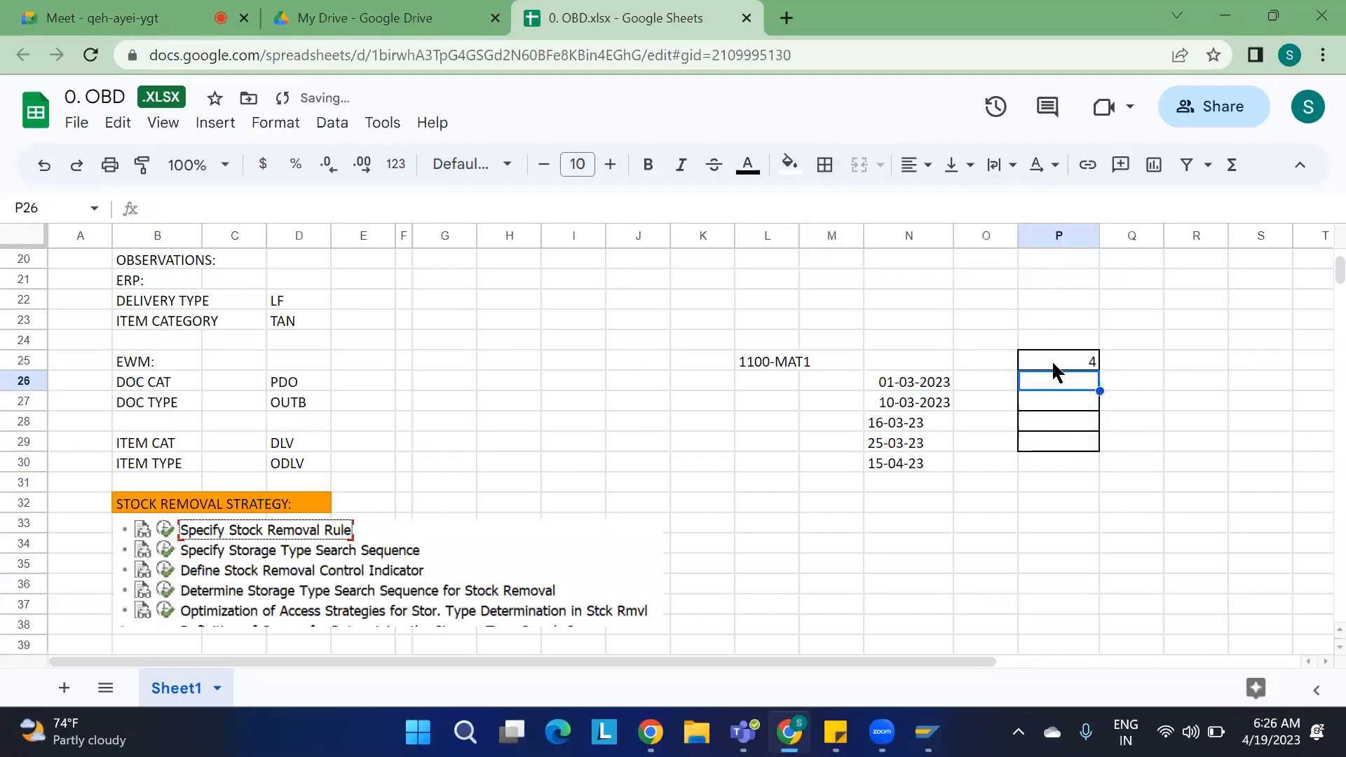
type("6")
key("Return")
type("2")
key("Return")
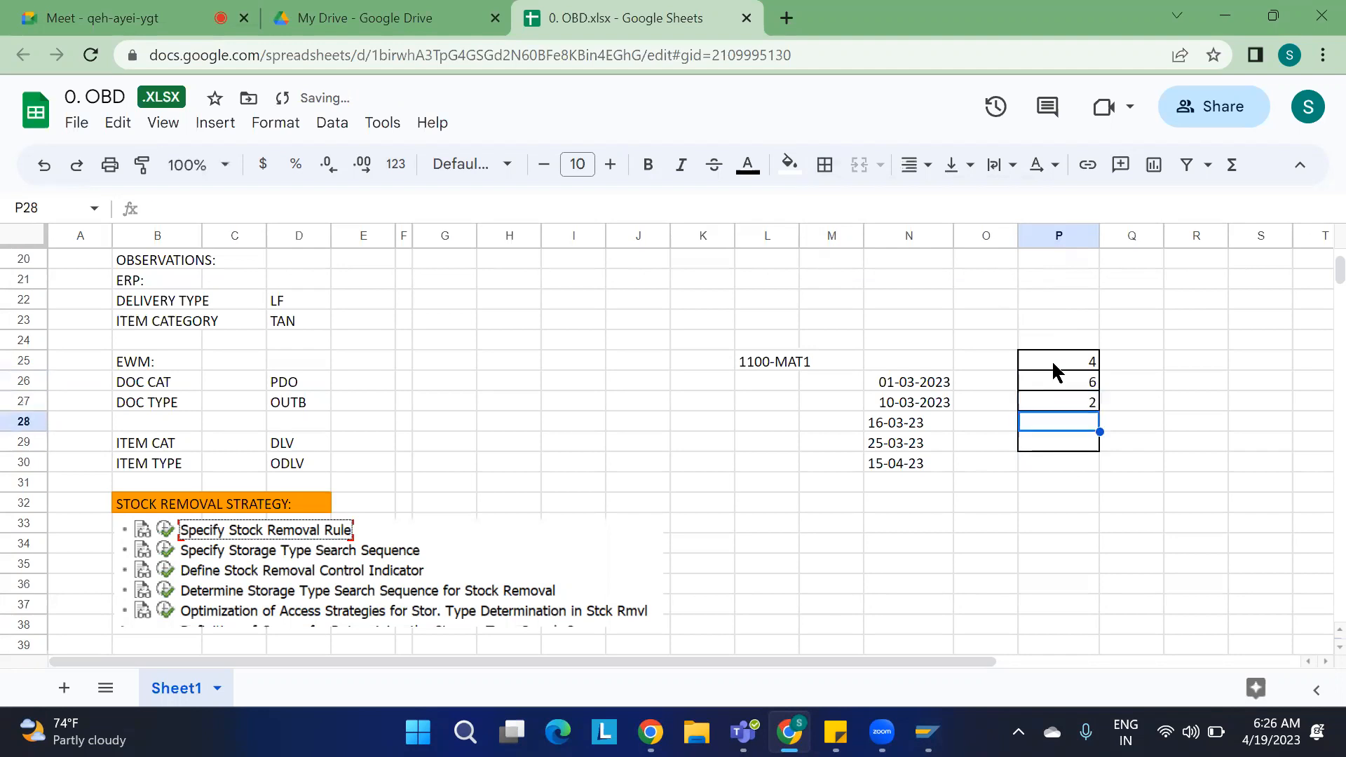
type("8")
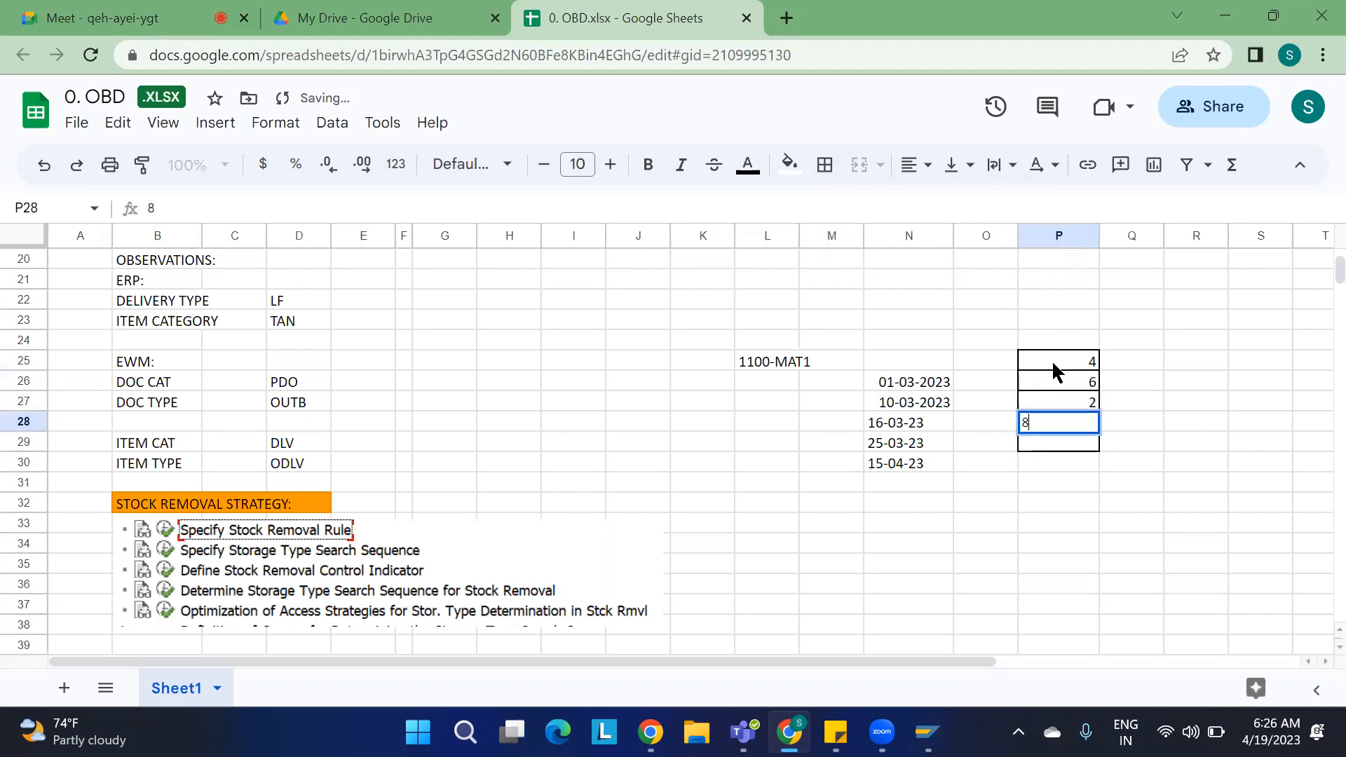
key("Return")
type("9")
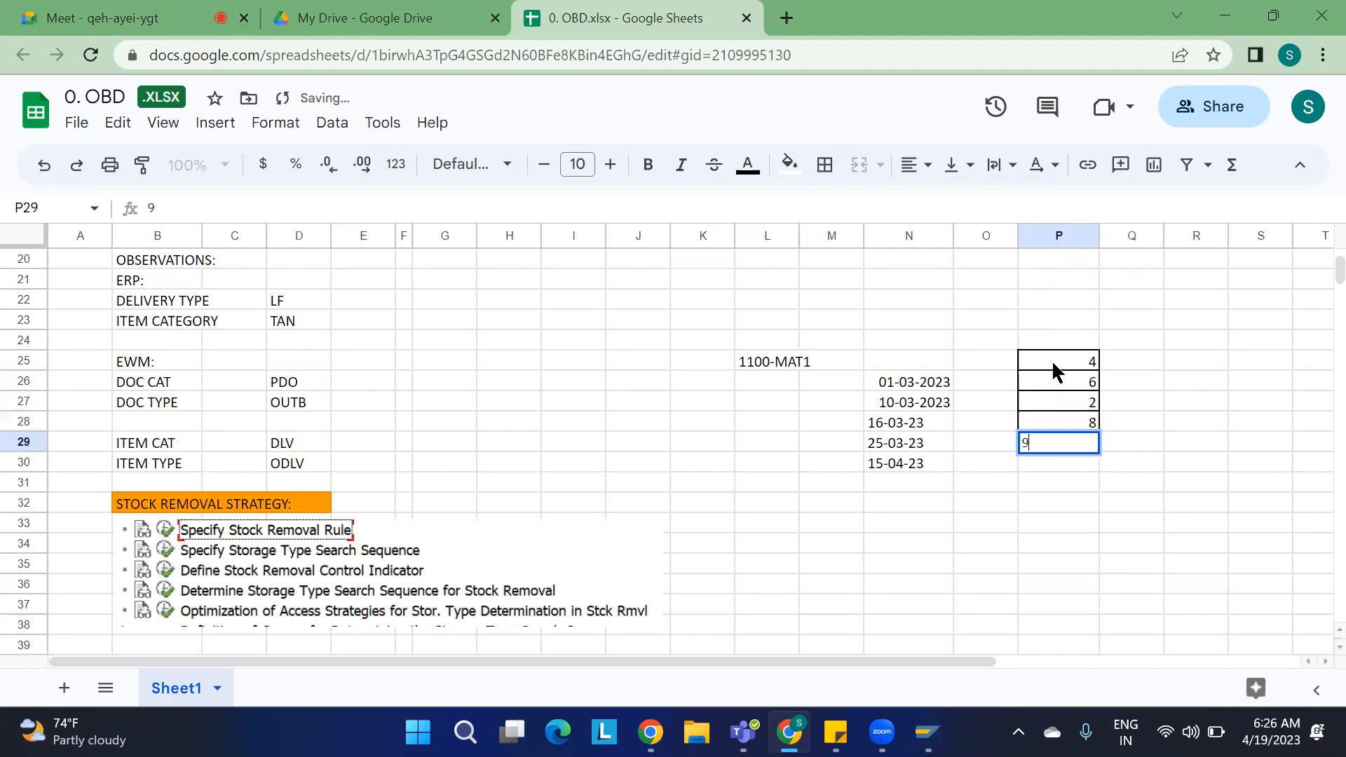
left_click(1211, 389)
left_click(1084, 444)
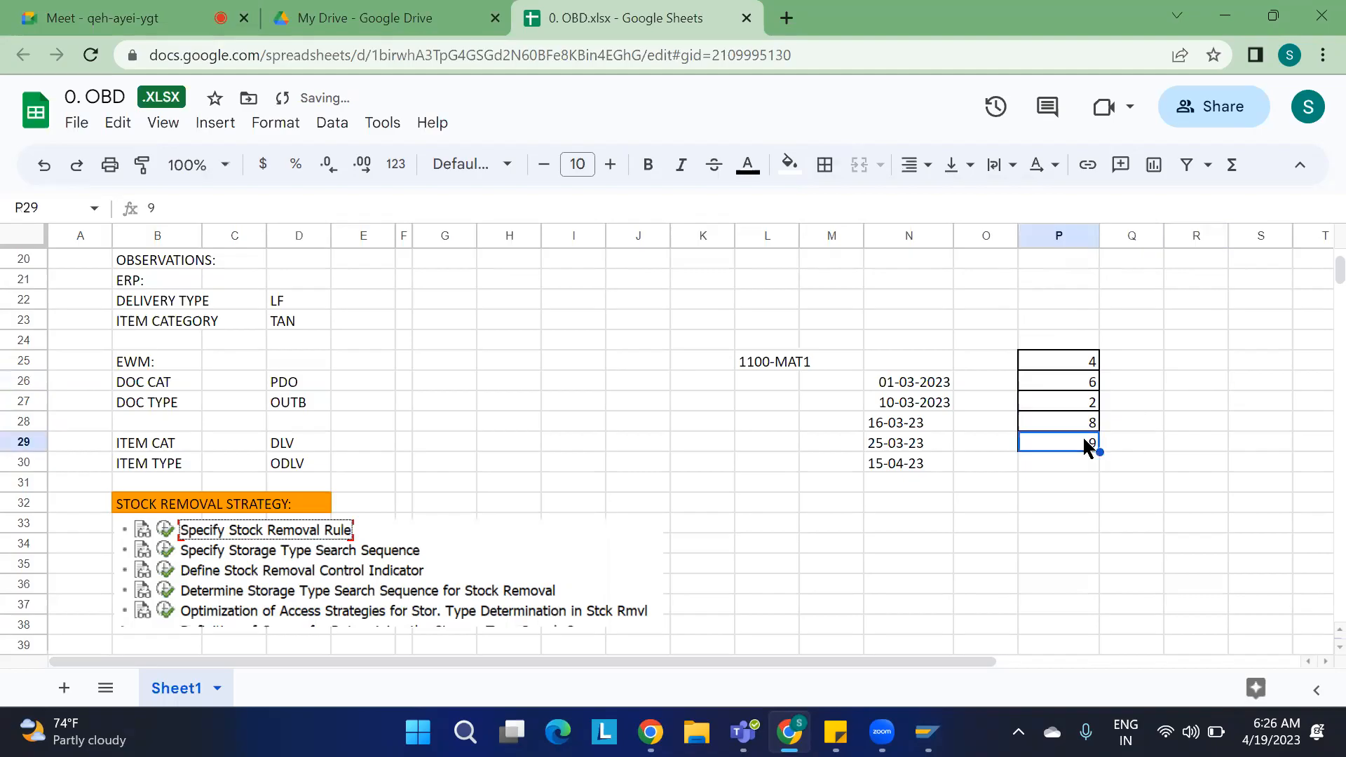
type("3")
left_click(1231, 423)
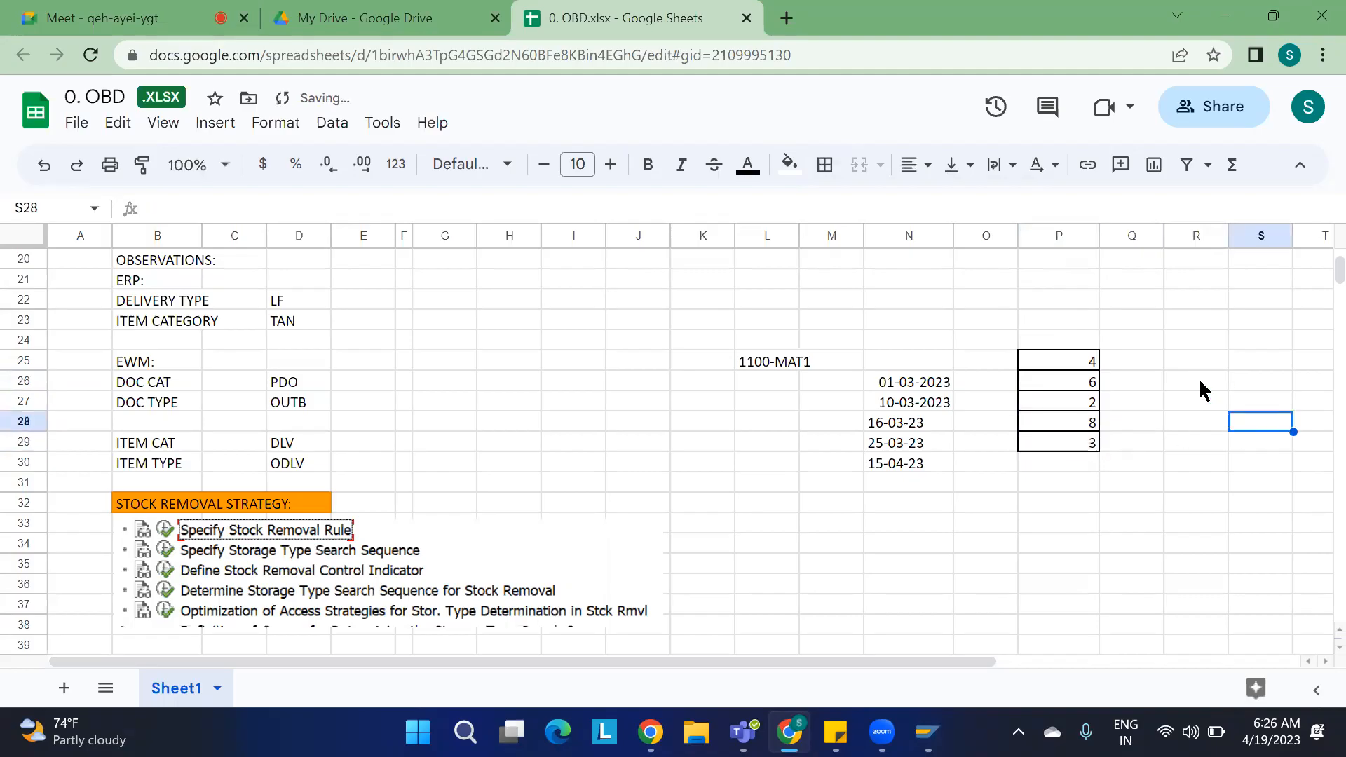
left_click(1178, 361)
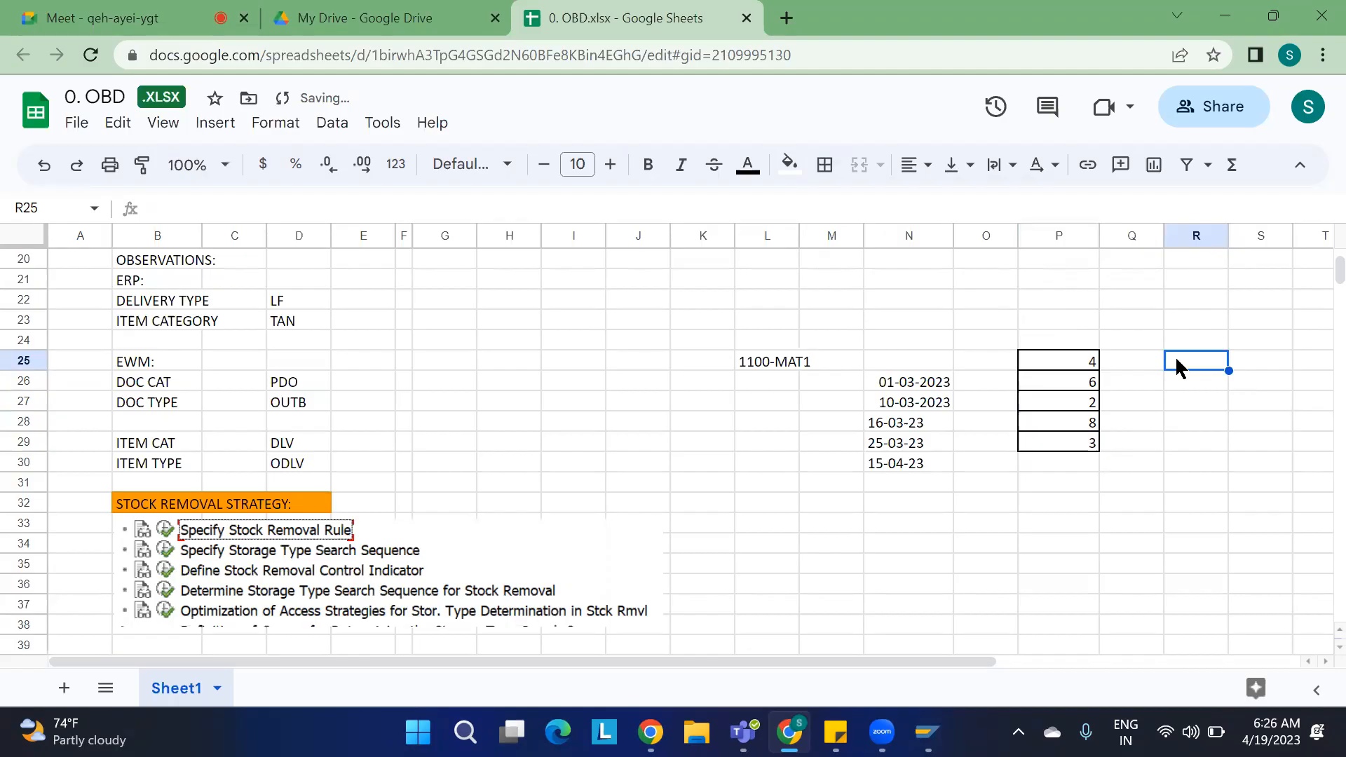
Step: Number the receipt rows 1 to 5 in cells R25 through R29
type("1")
key("Return")
type("2")
key("Return")
type("3")
key("Return")
type("4")
key("Return")
type("5")
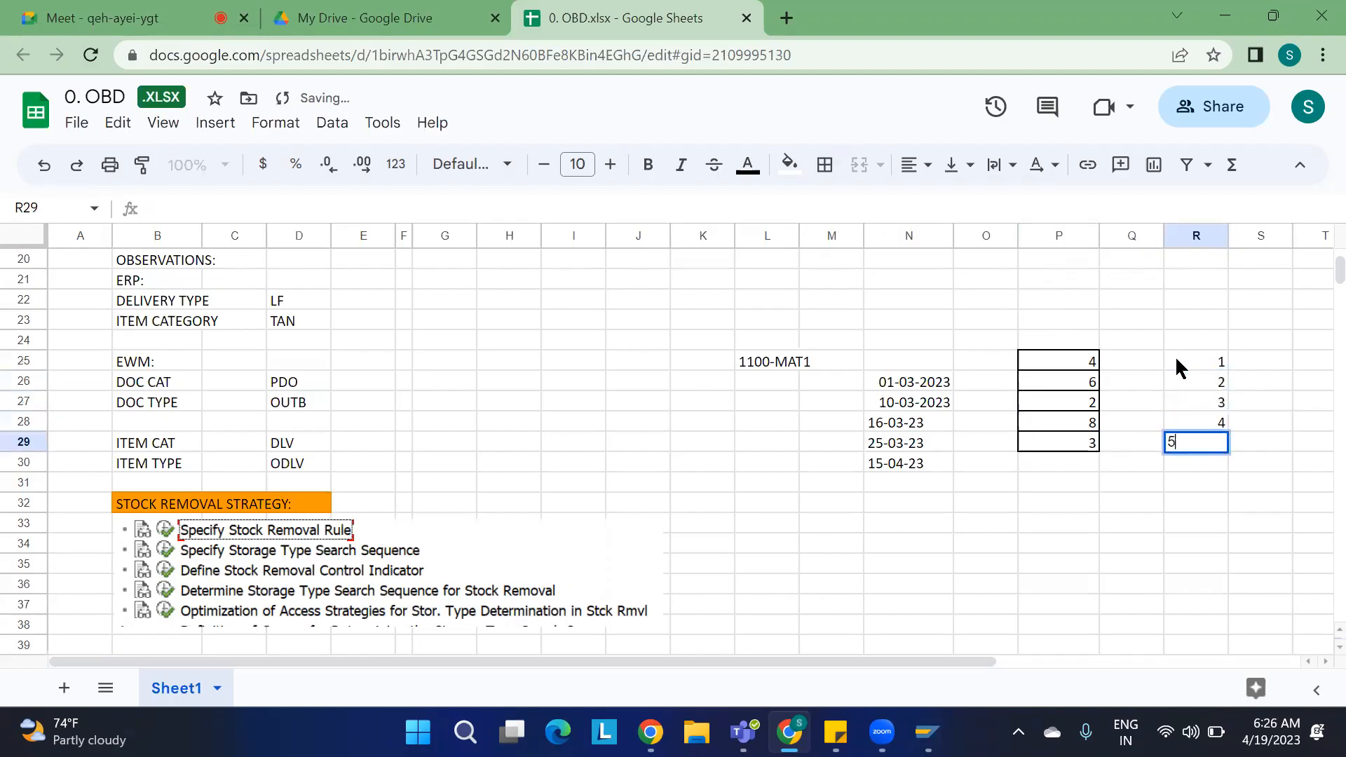
left_click(1179, 528)
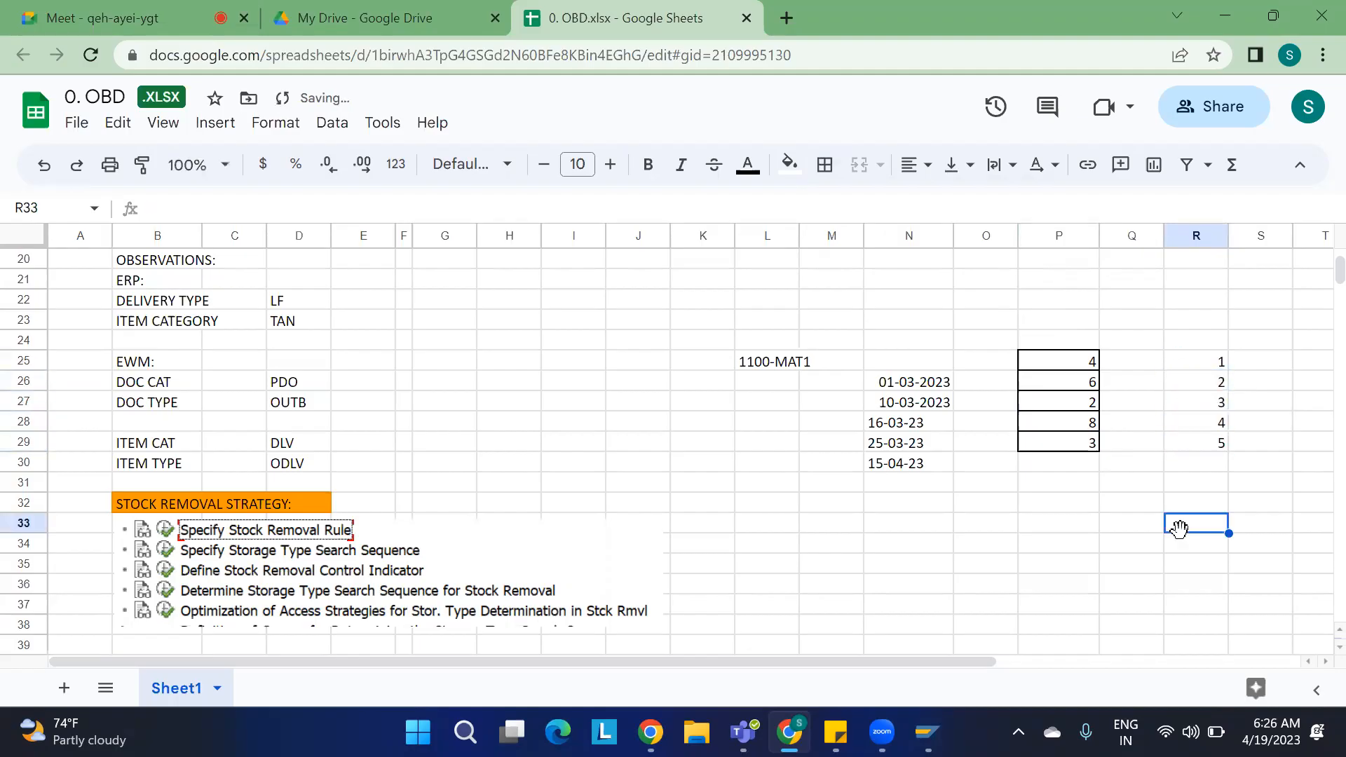
Step: Enter the removal order 3, 4, 1, 5 and 2 in cells S25 through S29
key("alt+Tab")
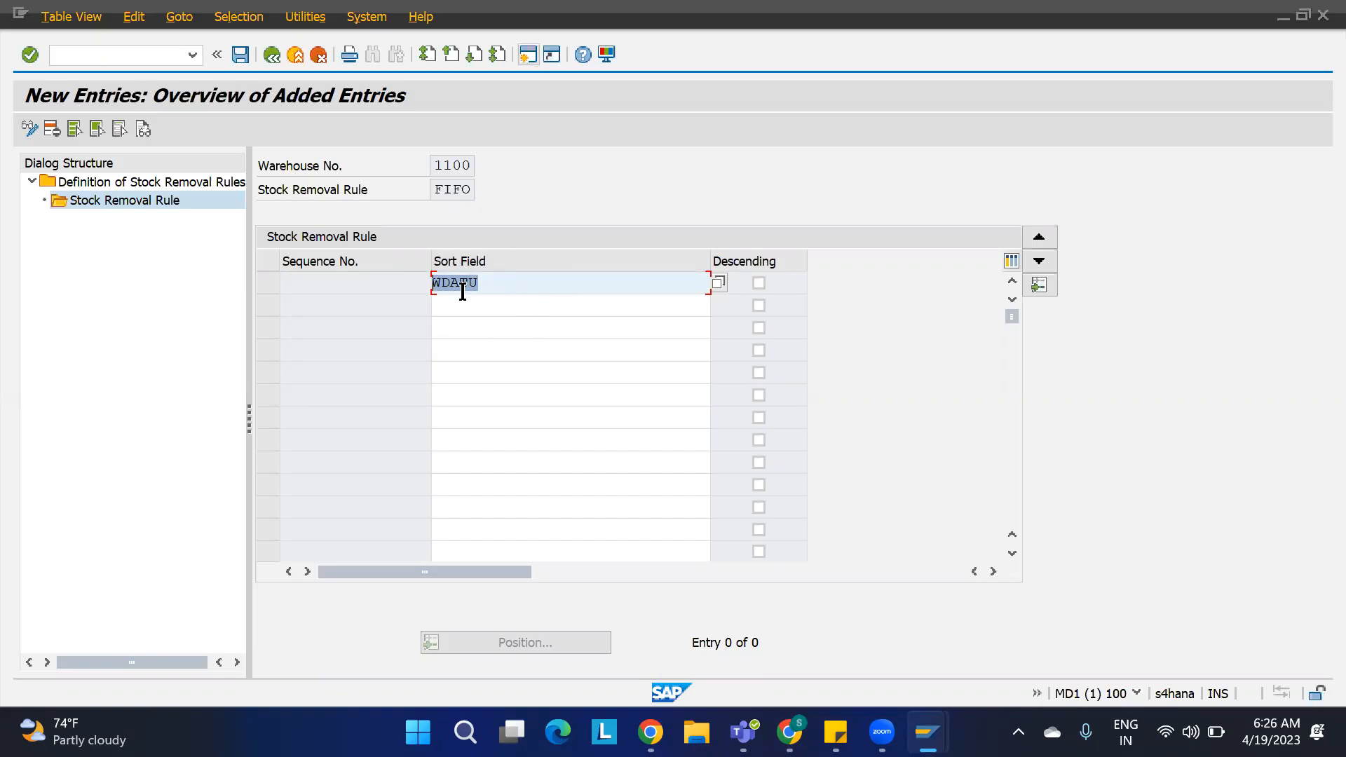
key("alt+Tab")
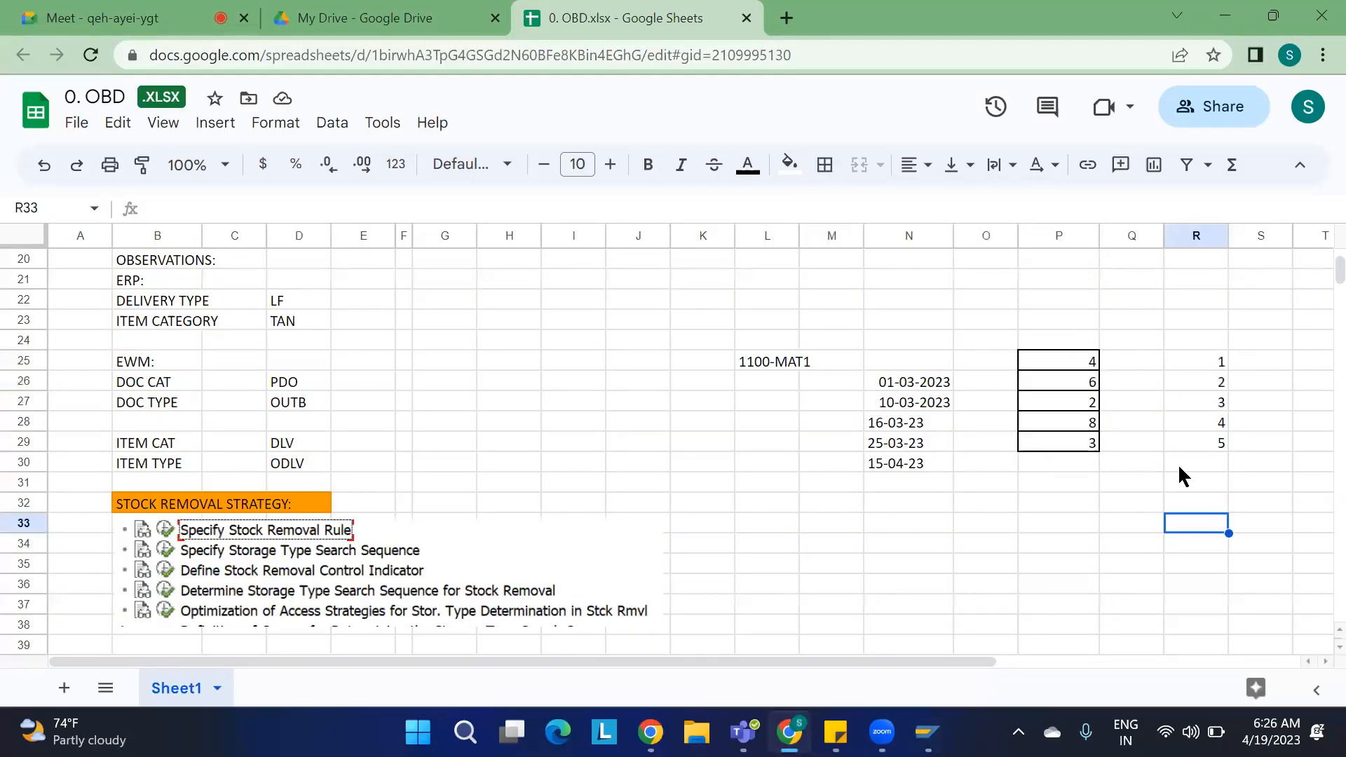
left_click(1268, 409)
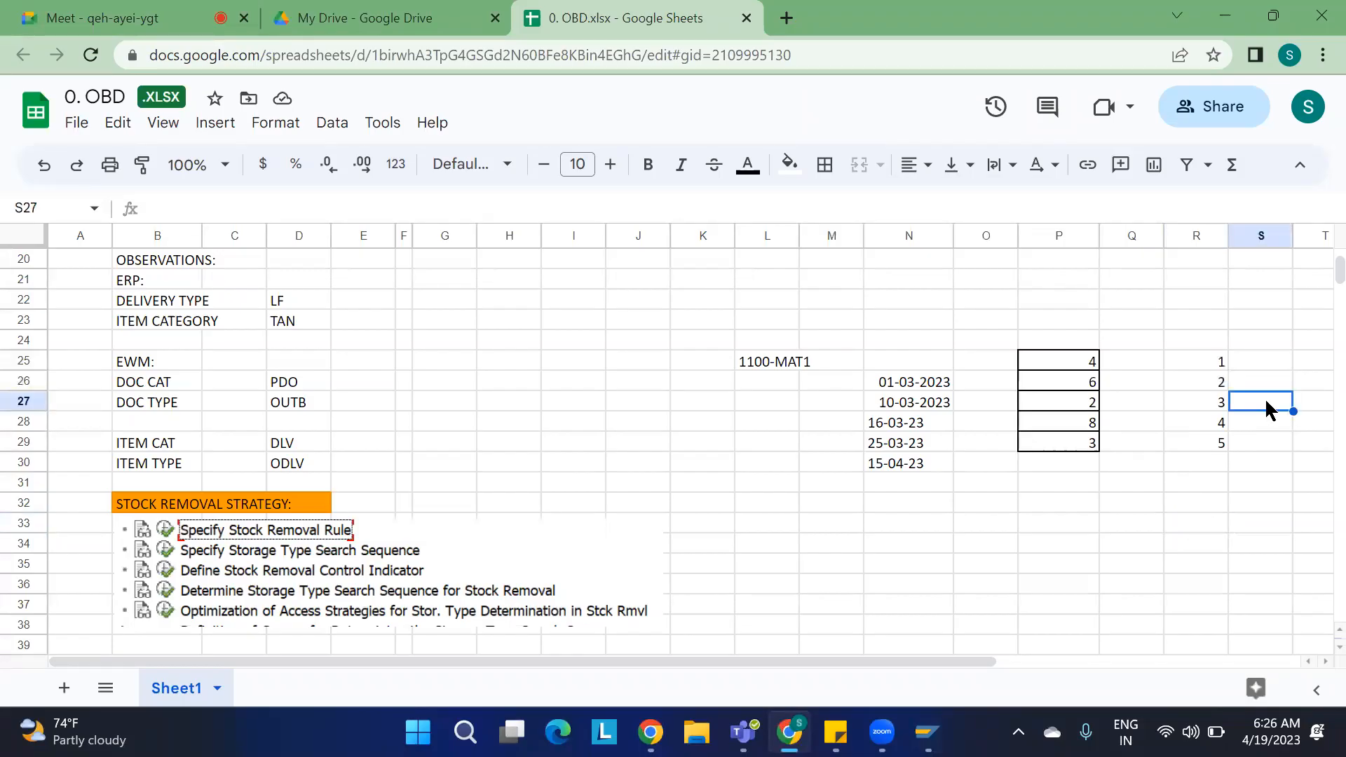
type("1")
key("Return")
key("Return")
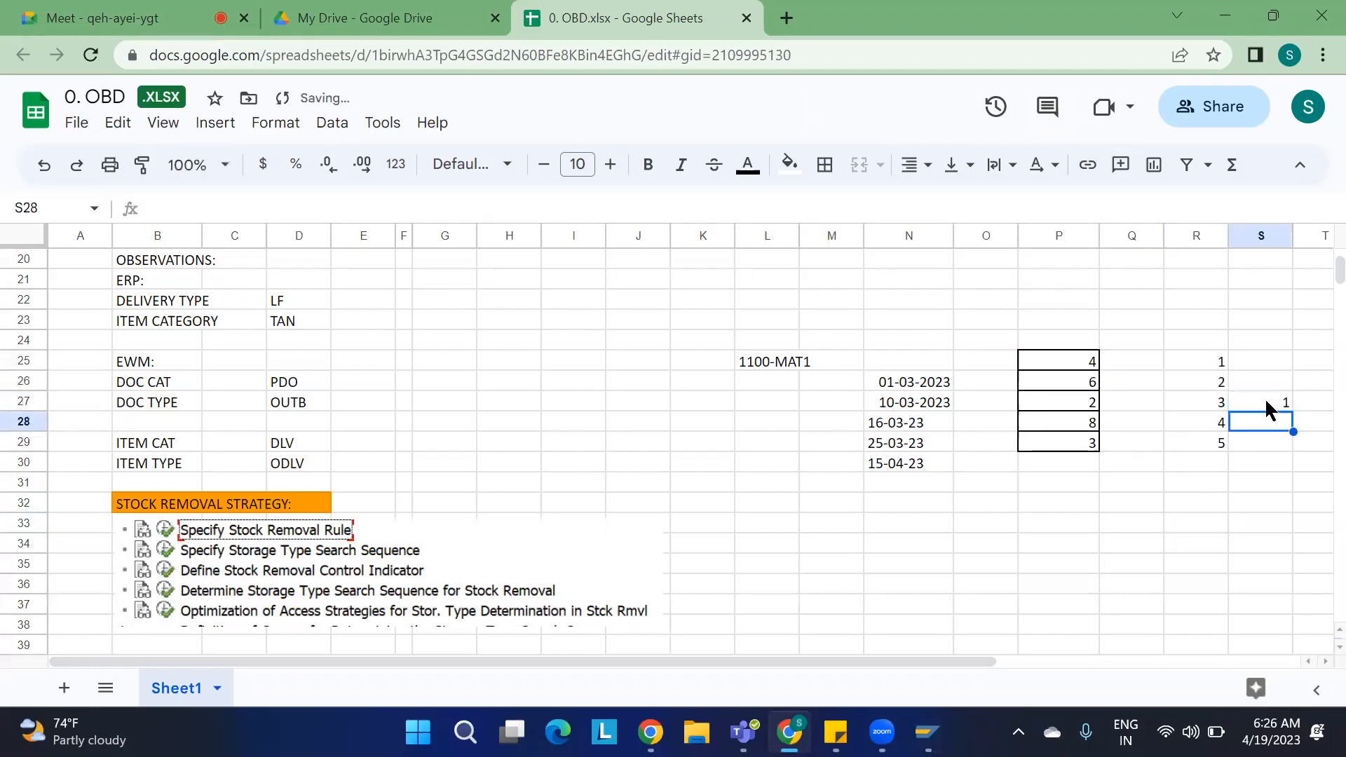
type("2")
key("Up")
key("Up")
key("Up")
key("Up")
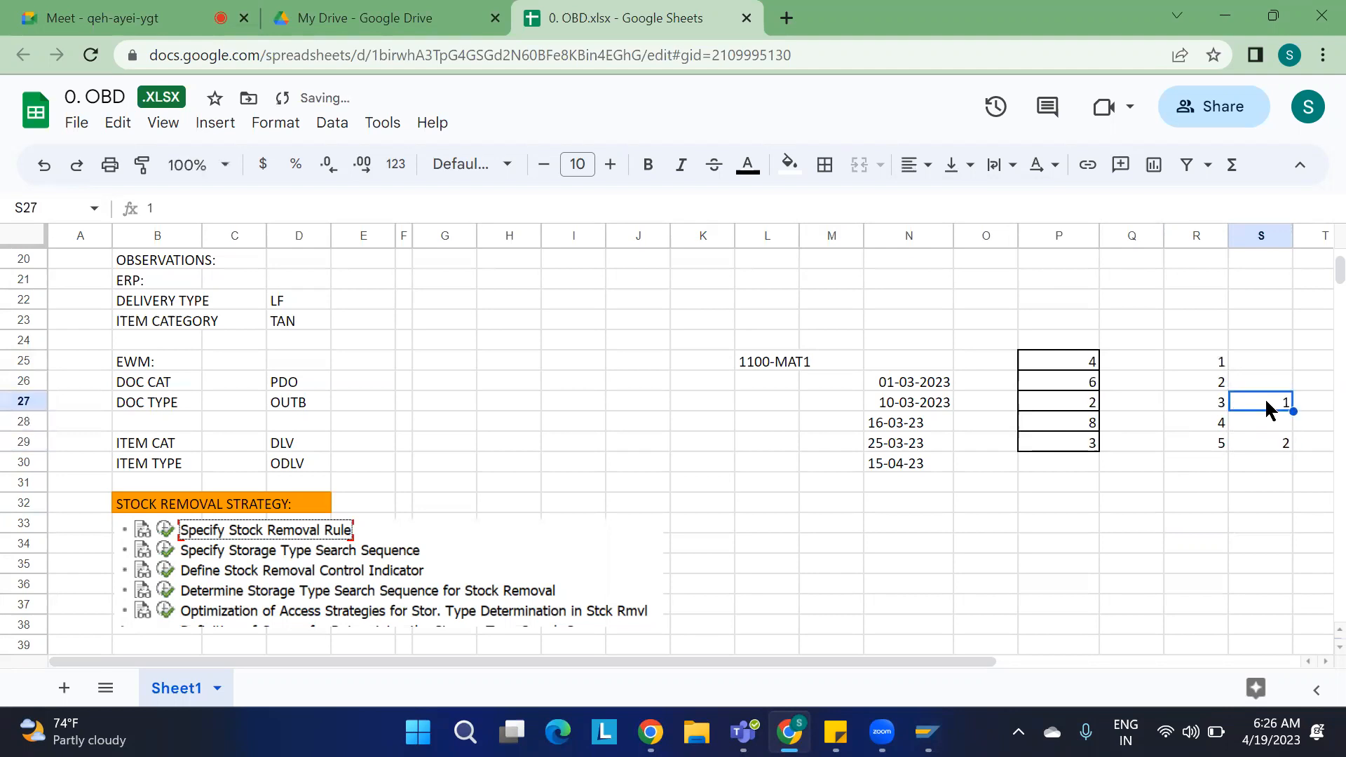
type("3")
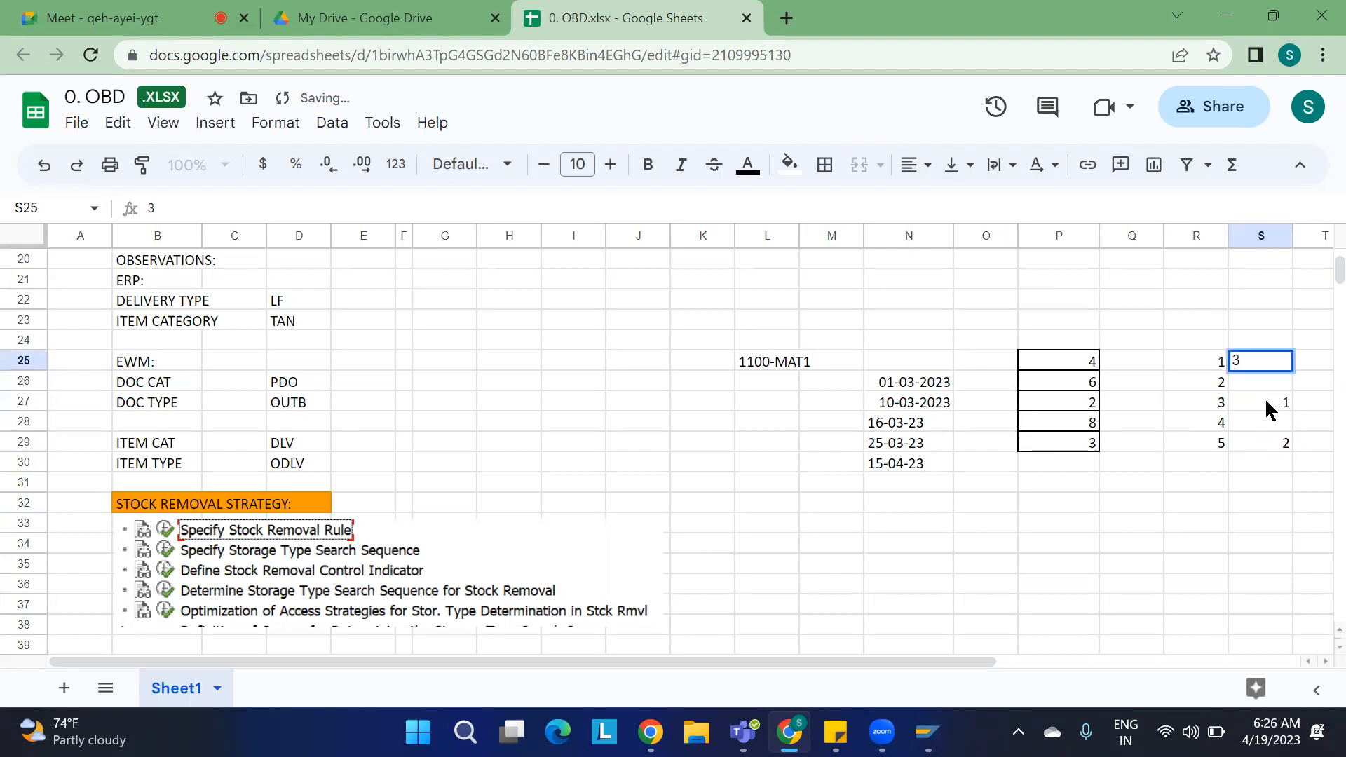
left_click(1271, 410)
key("Up")
type("4")
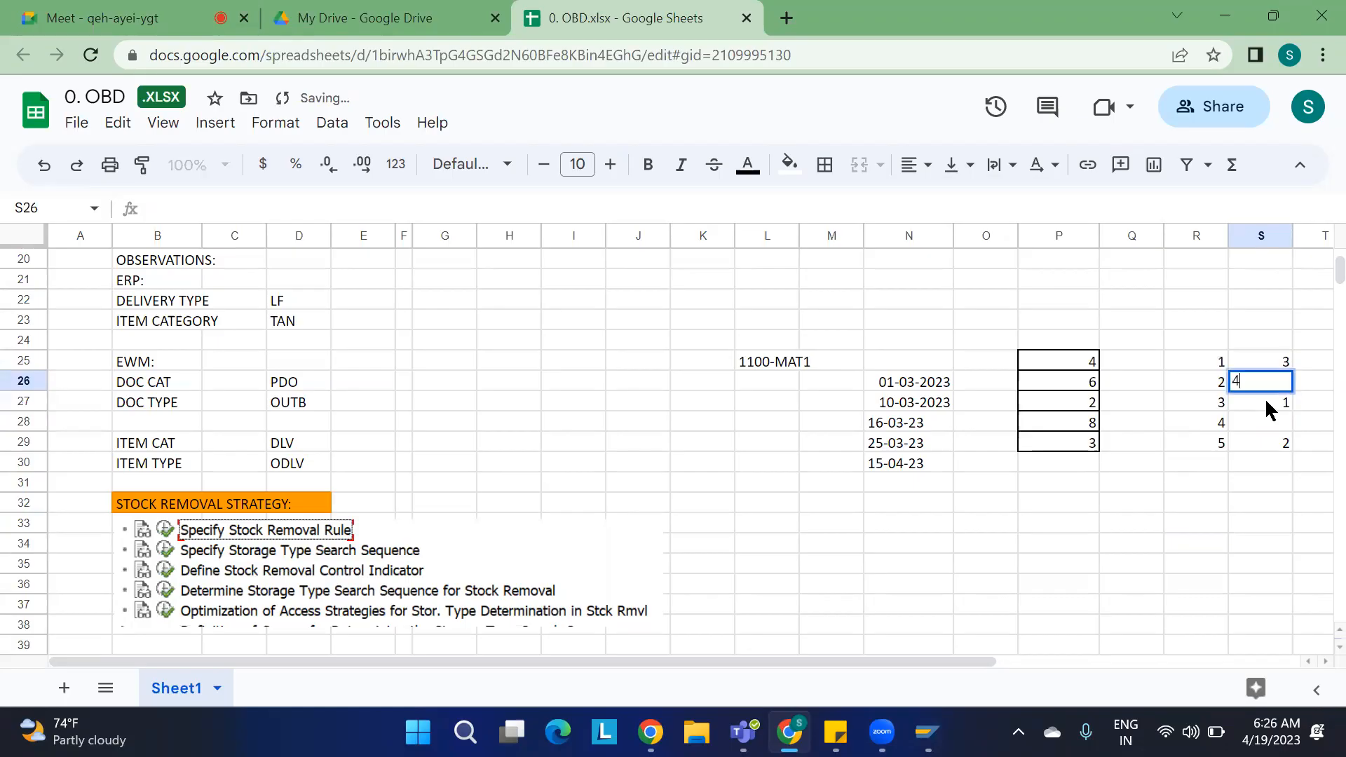
key("Return")
key("Down")
type("5")
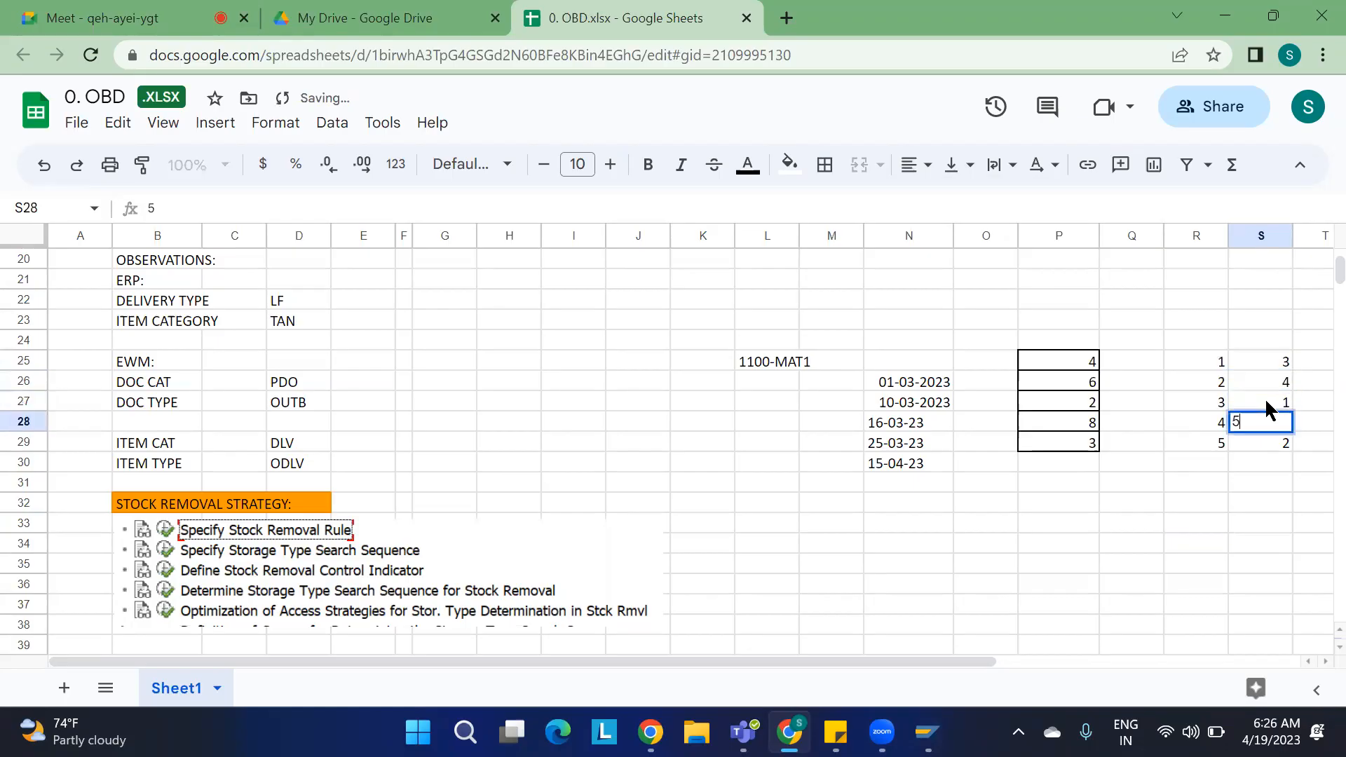
left_click(1272, 499)
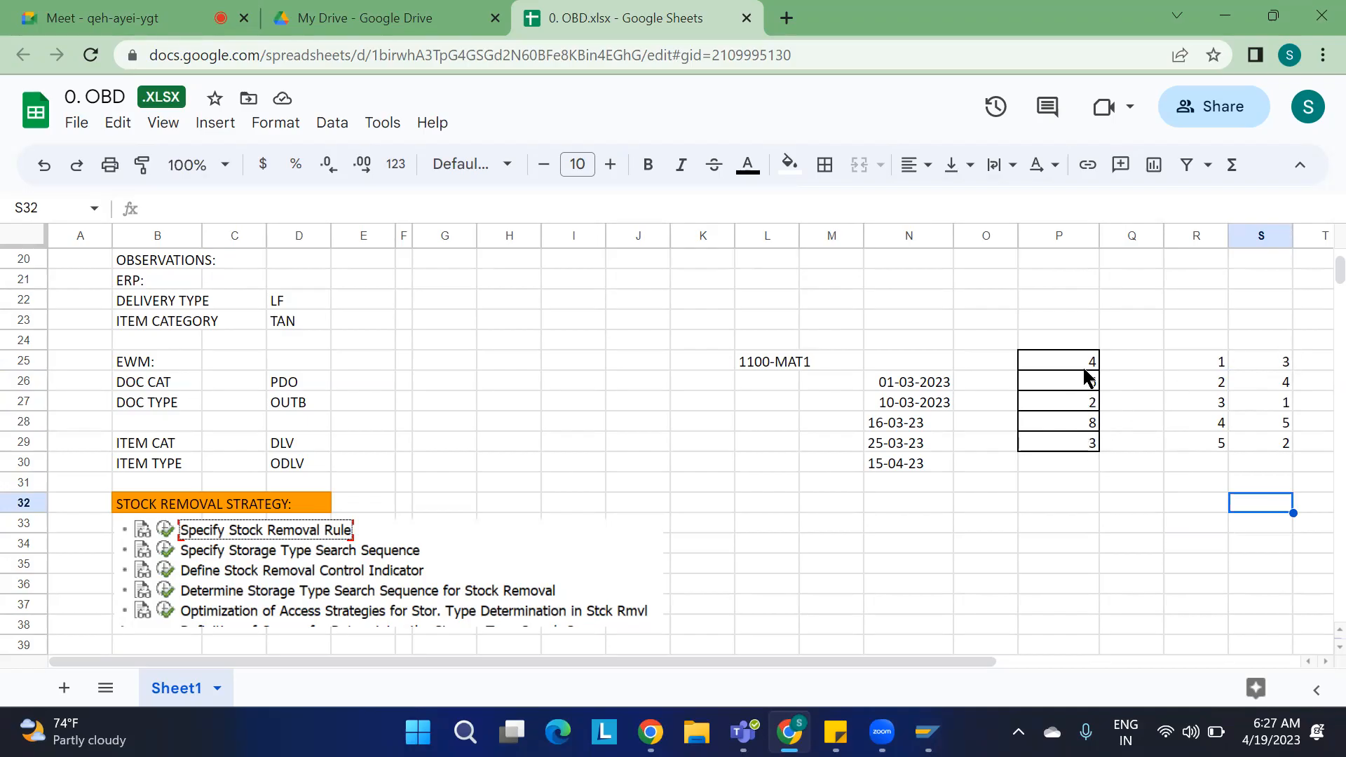
Step: Save the FIFO rule's WDATU sort field entry for warehouse 1100 and exit back to the IMG structure
key("alt+Tab")
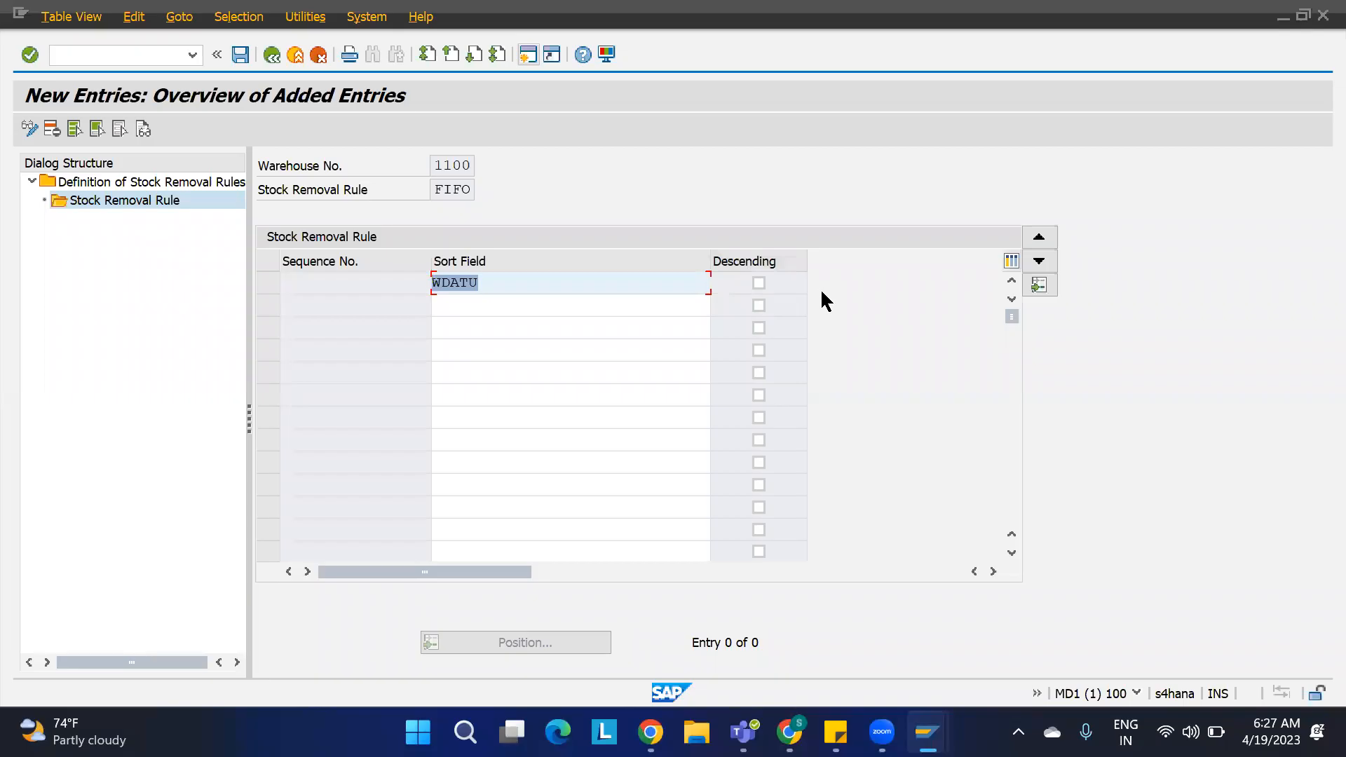
key("alt+Tab")
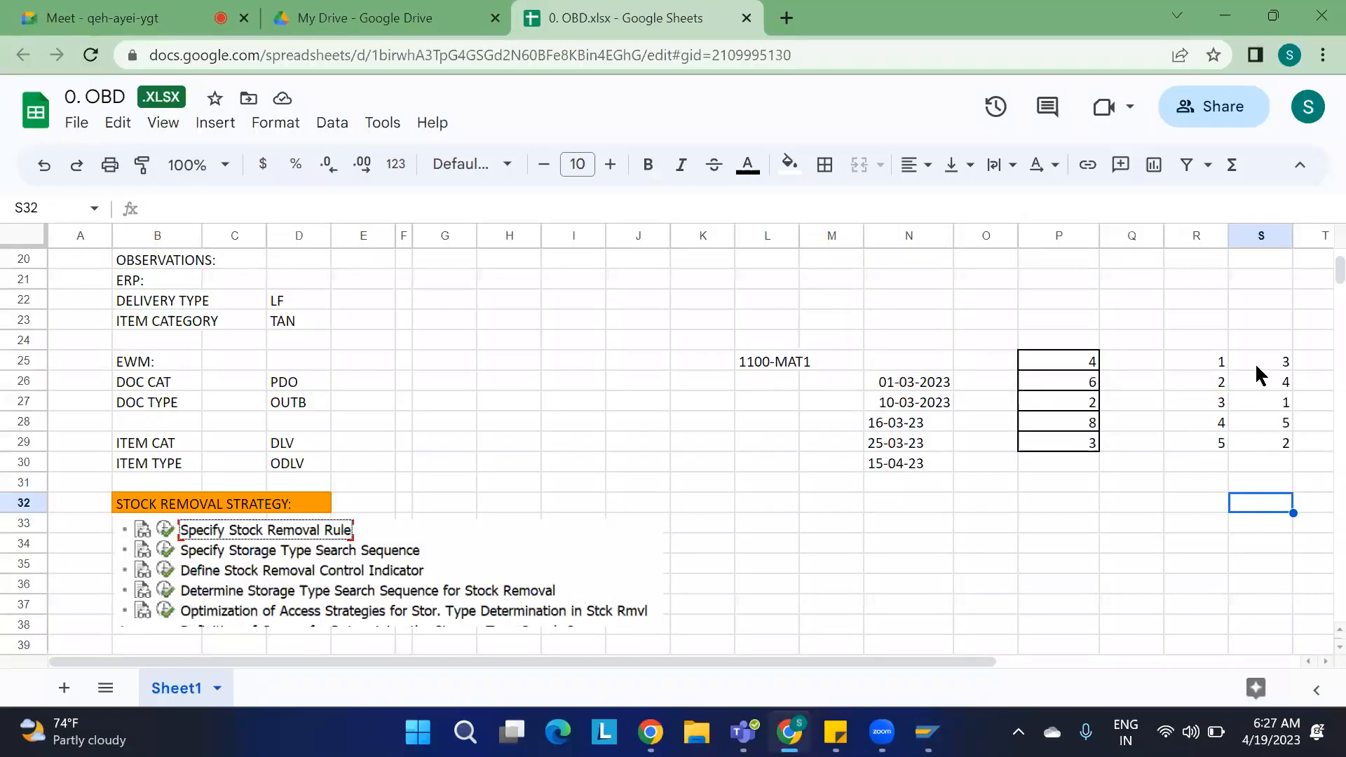
left_click_drag(1258, 363, 1262, 441)
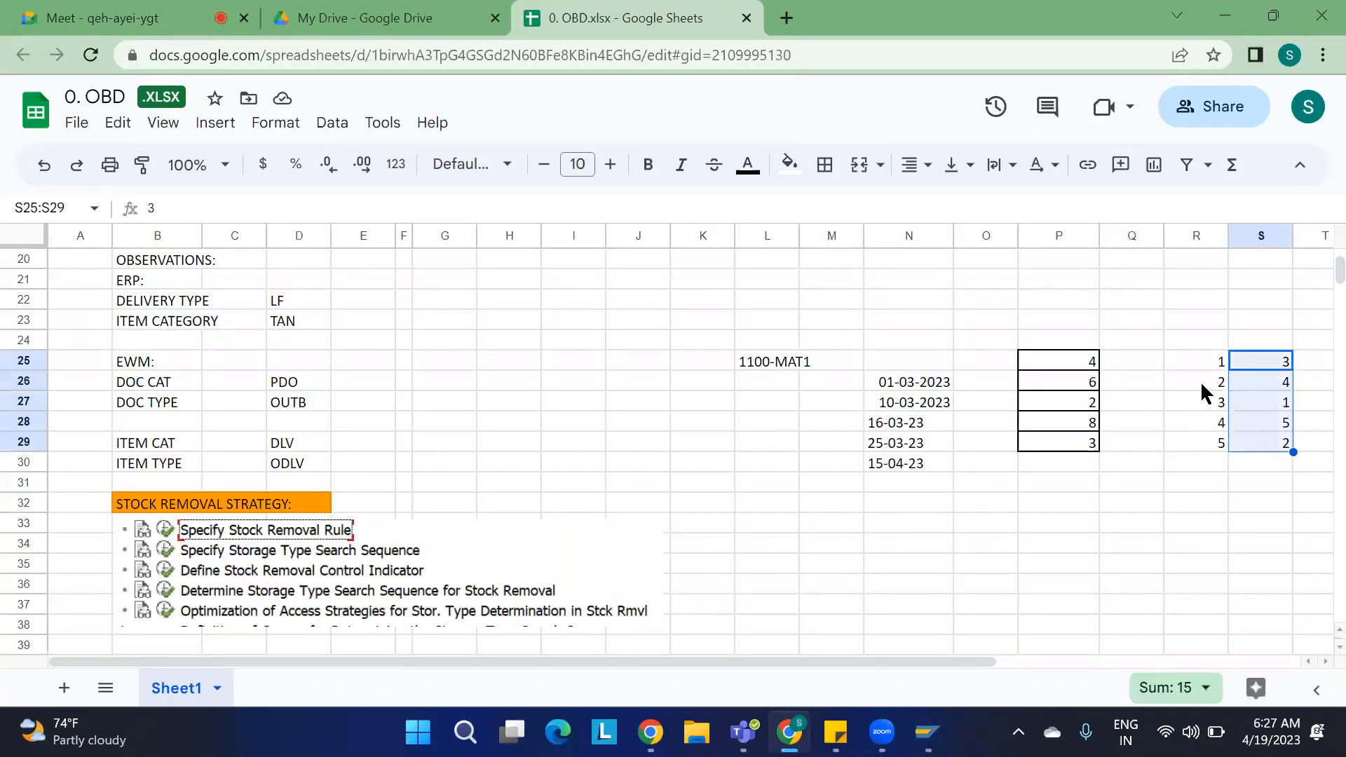
left_click_drag(1192, 363, 1247, 452)
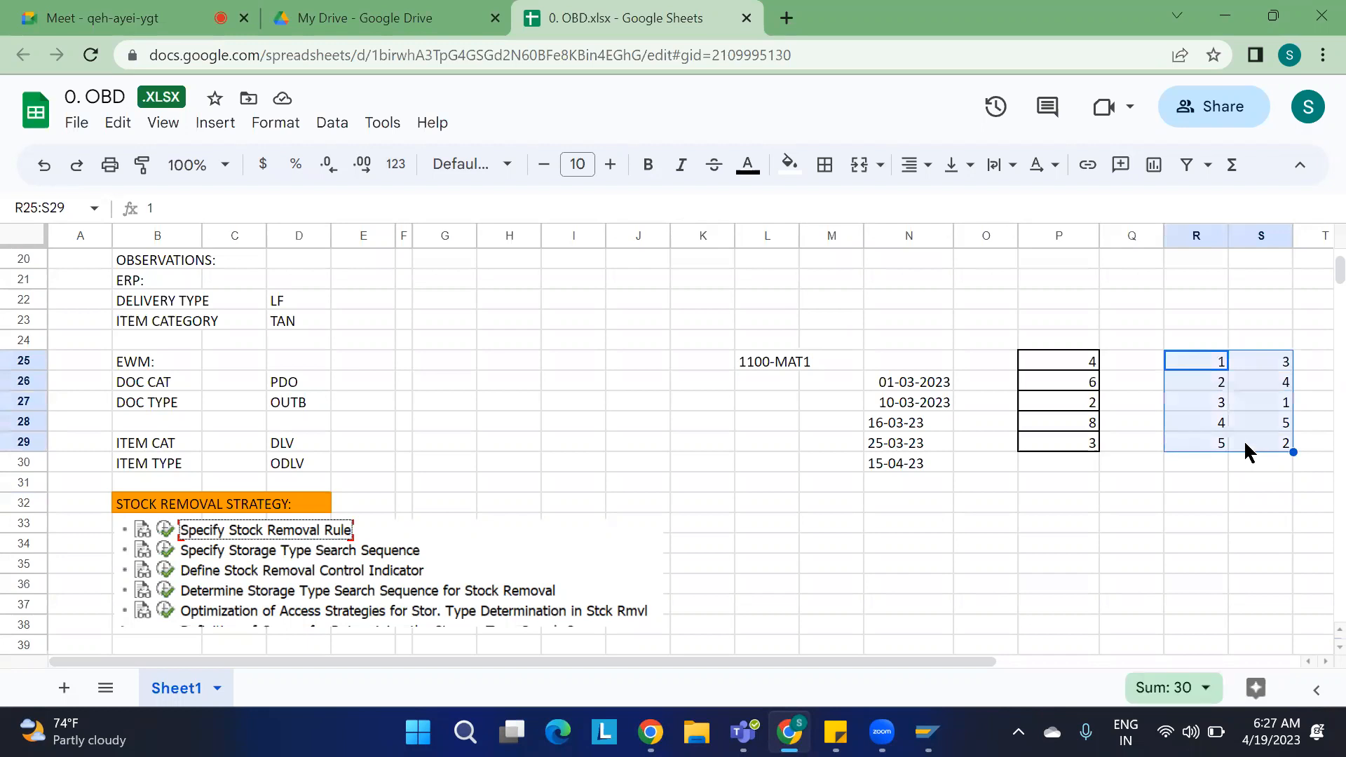
key("alt+Tab")
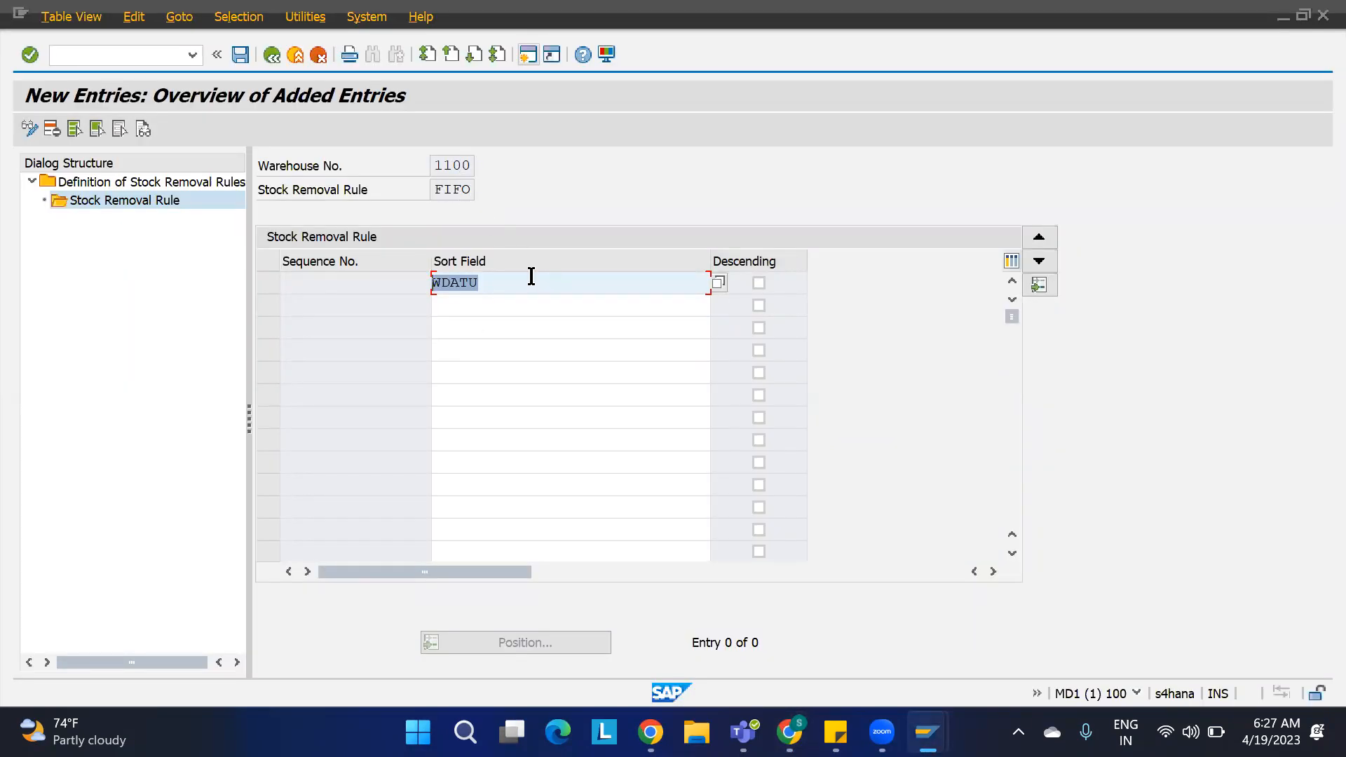
key("Return")
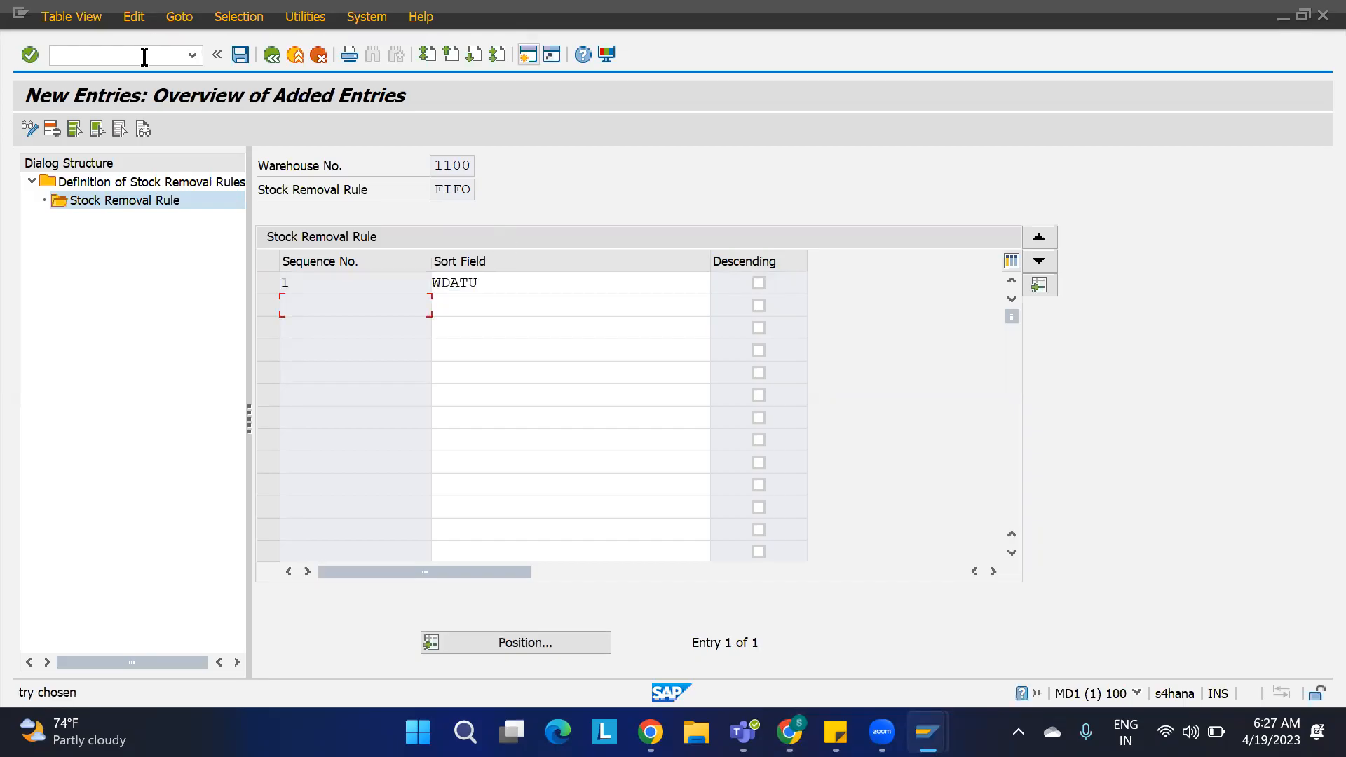
key("ctrl+s")
key("F3")
key("F3")
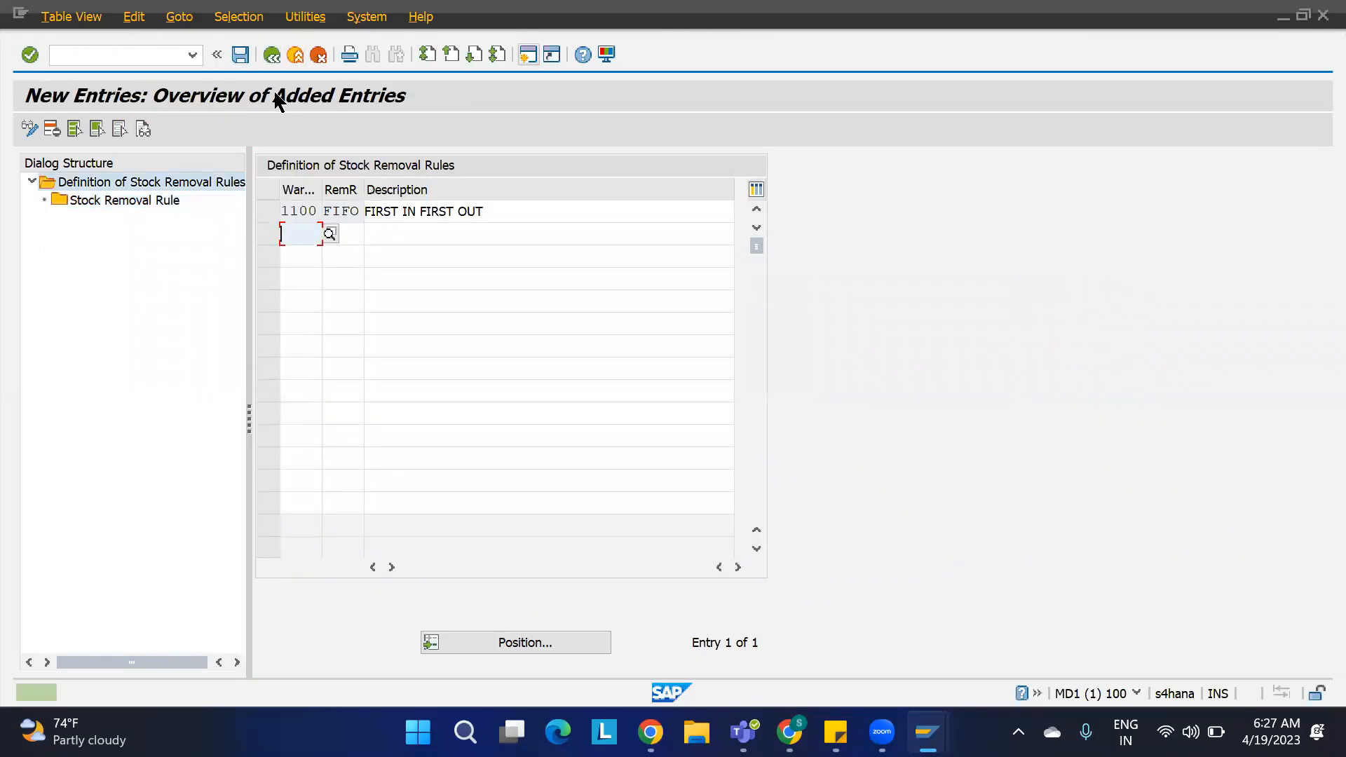
key("F3")
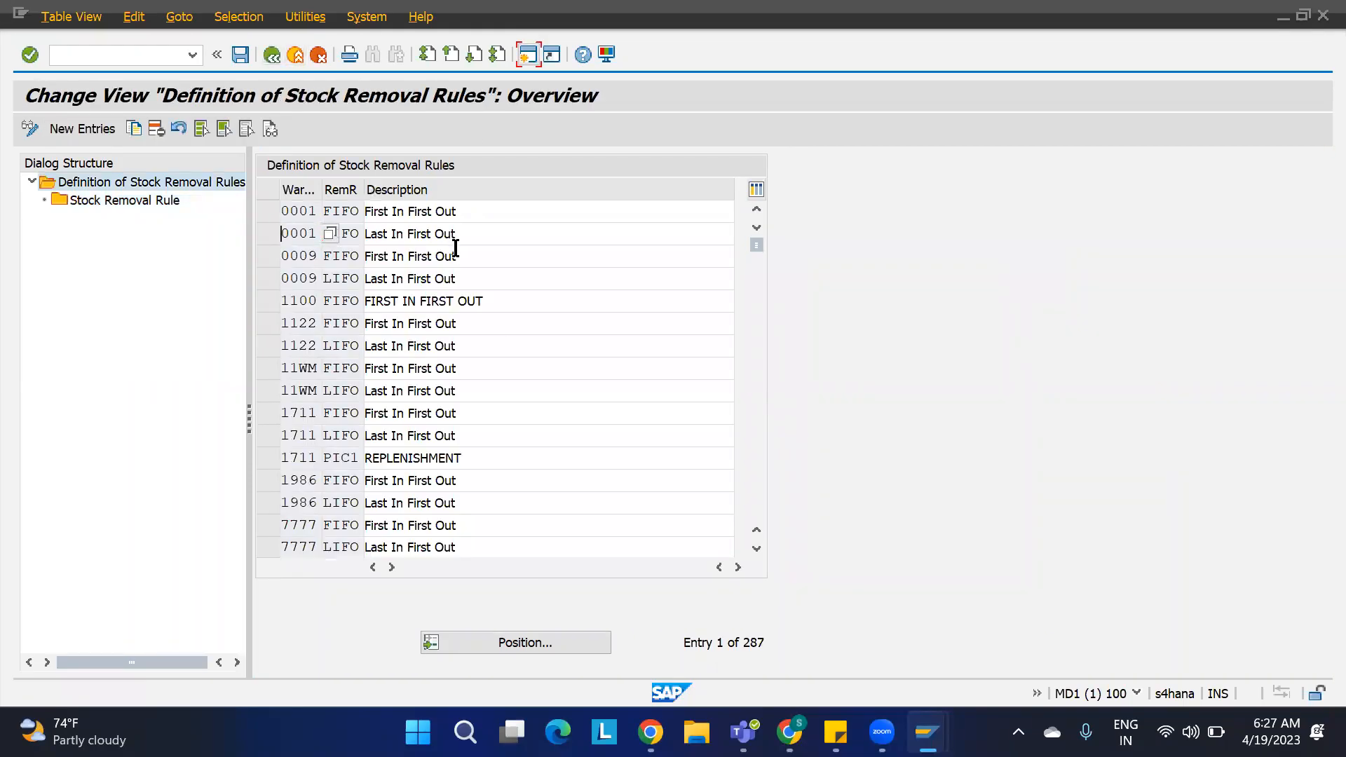
key("F3")
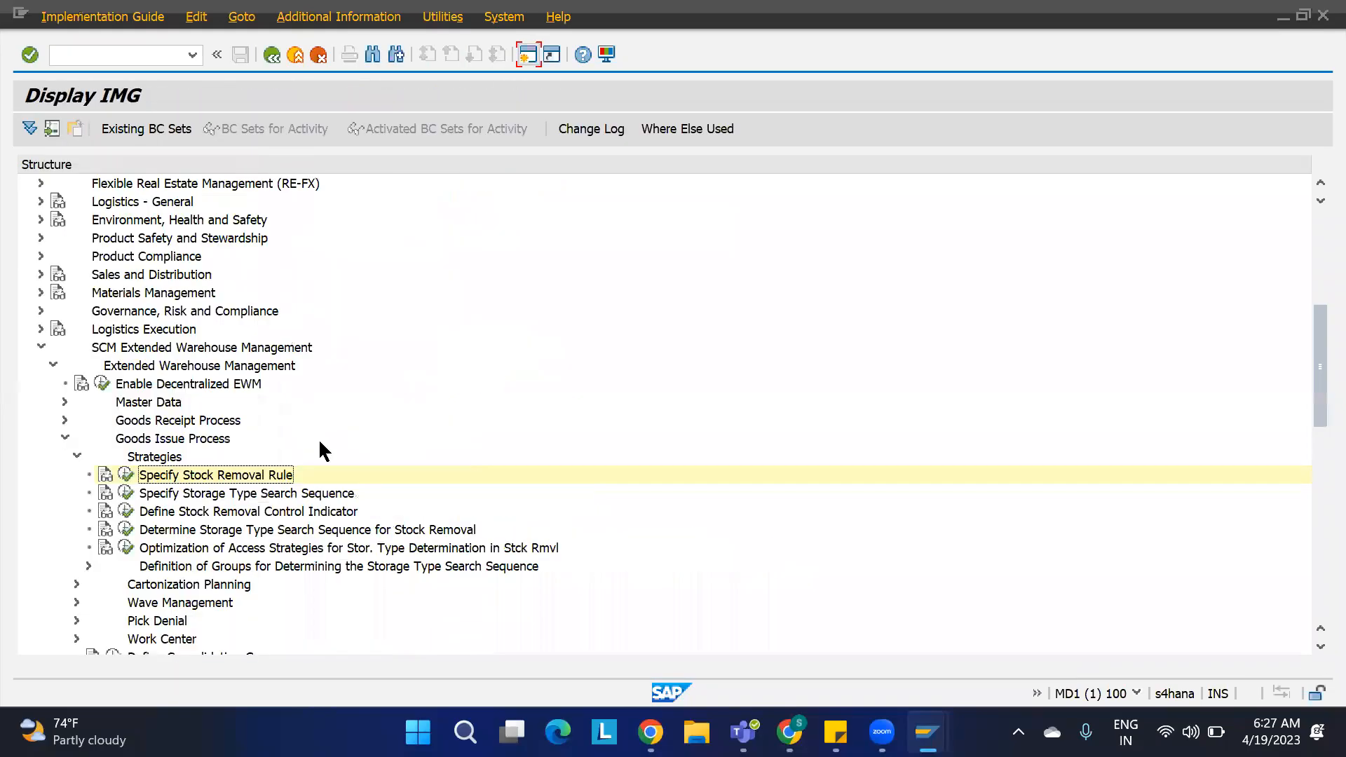
Step: Delete warehouse 1100's storage type search sequences REM1, REPL, ST01 and ST02 with all dependent entries, and save
left_click(229, 493)
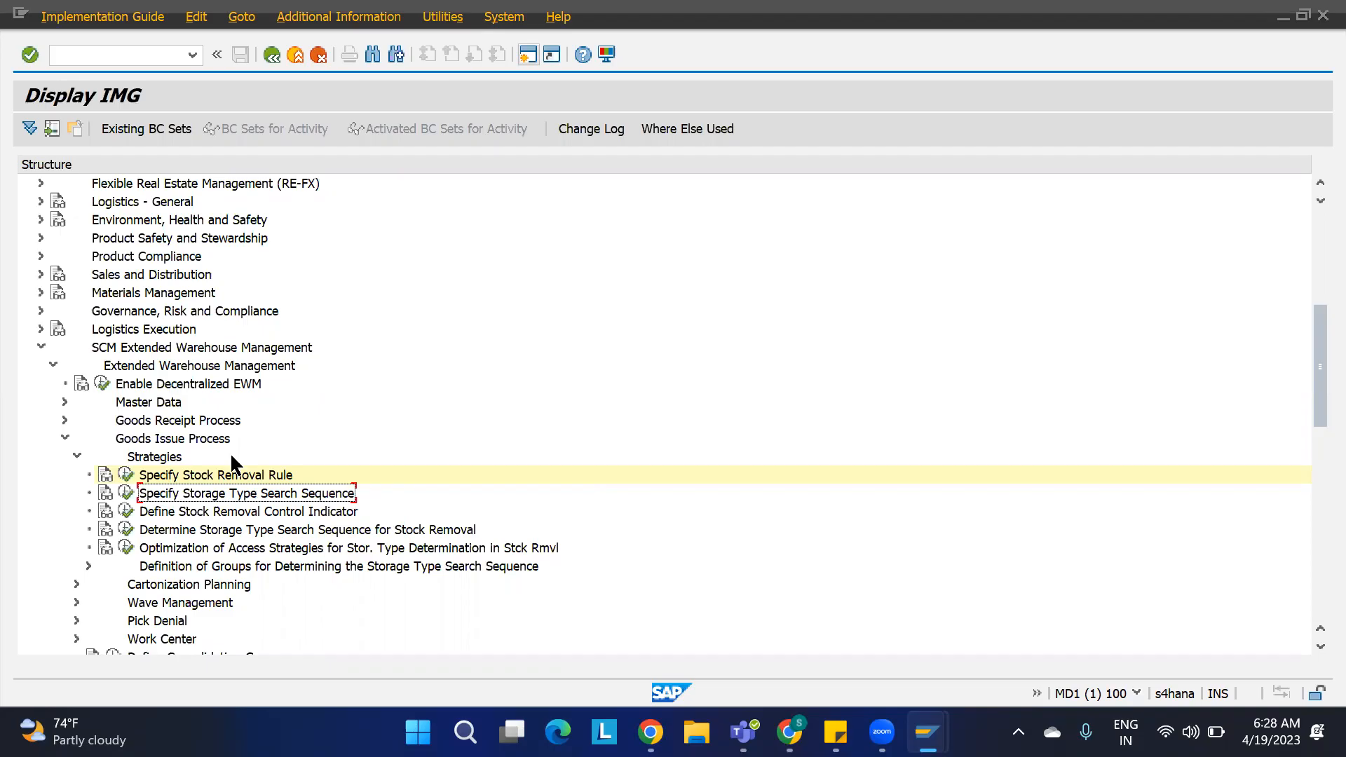
left_click(125, 494)
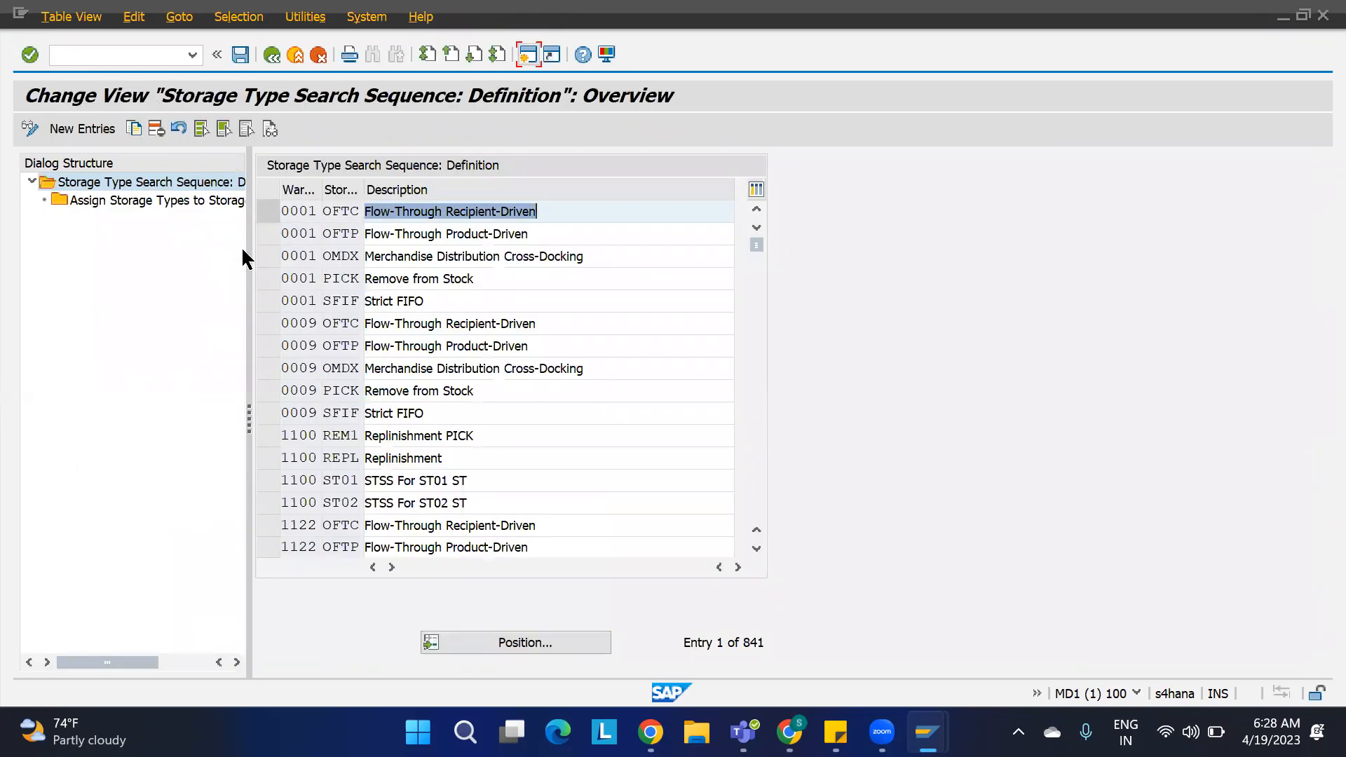
left_click(267, 435)
left_click(269, 458)
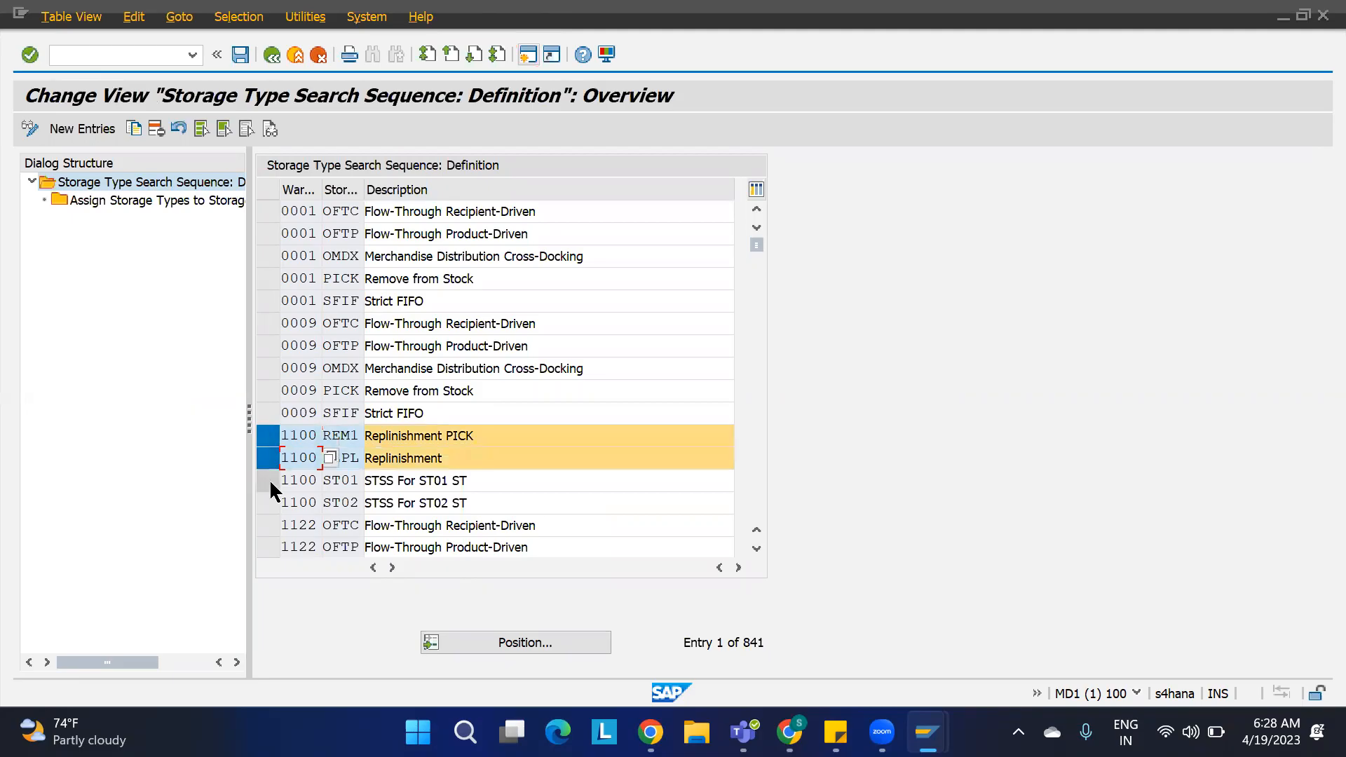
left_click(270, 479)
left_click(268, 502)
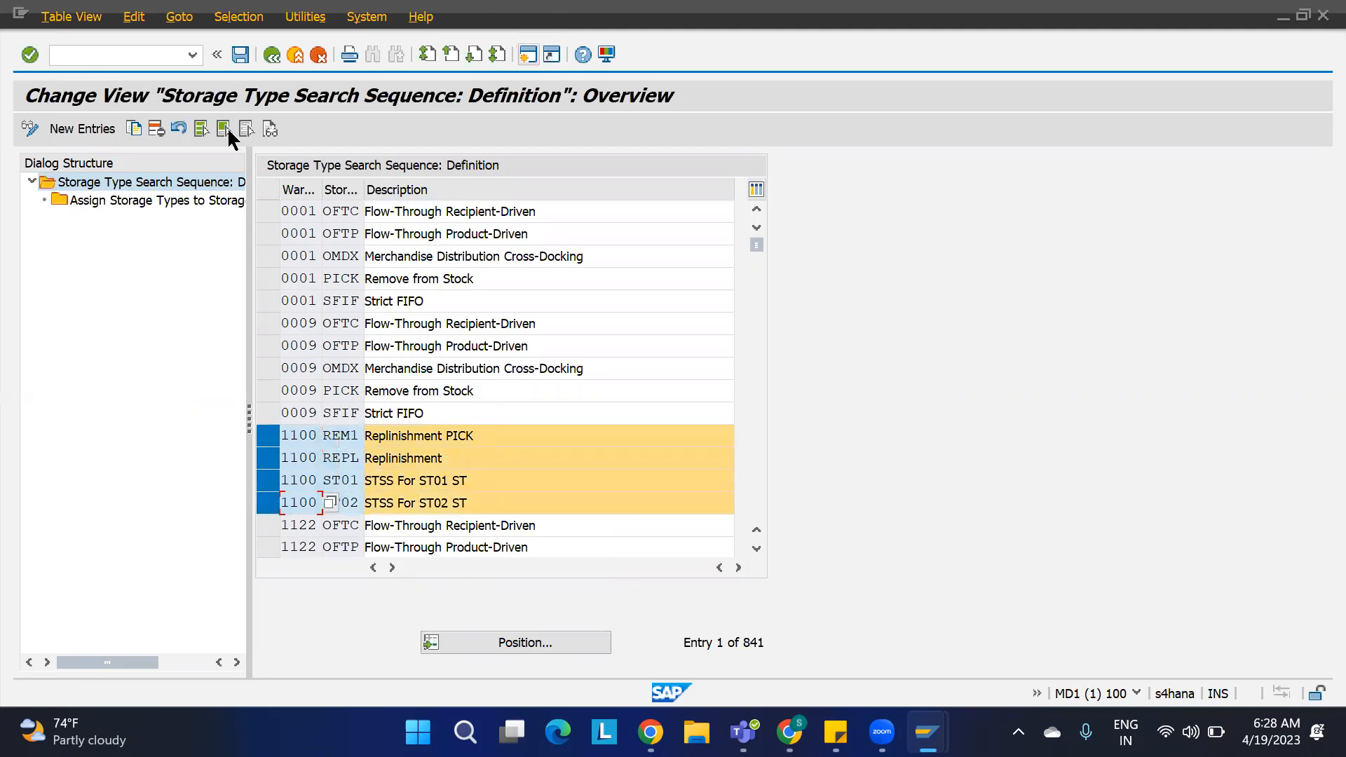
left_click(155, 128)
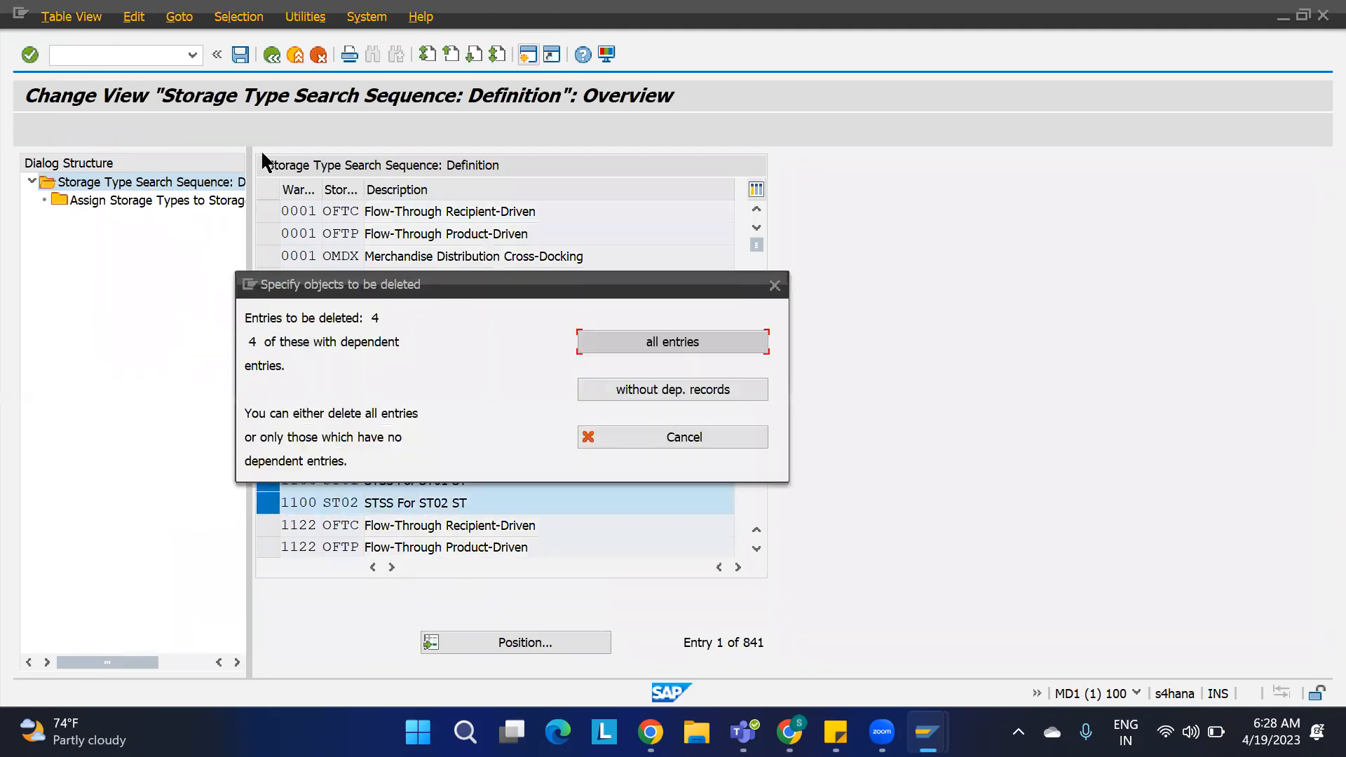
left_click(671, 347)
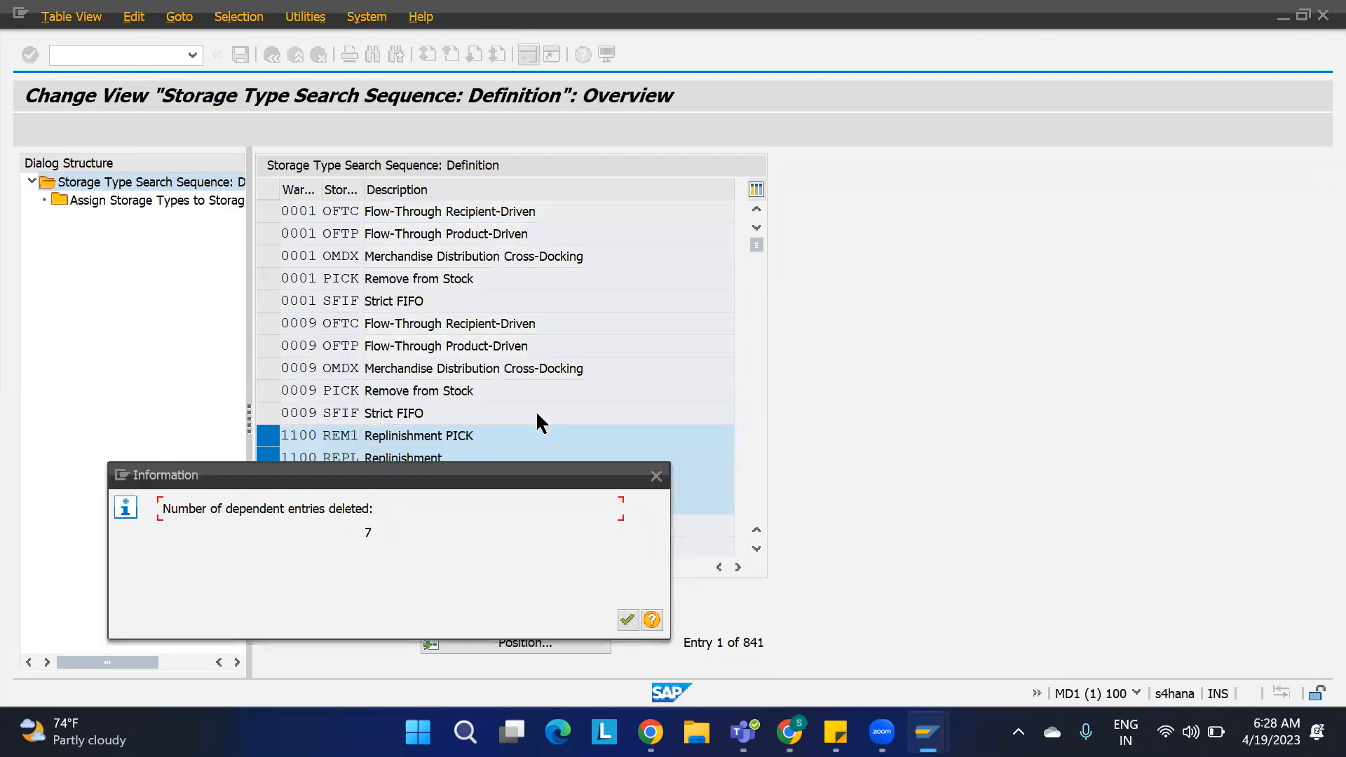
left_click(627, 619)
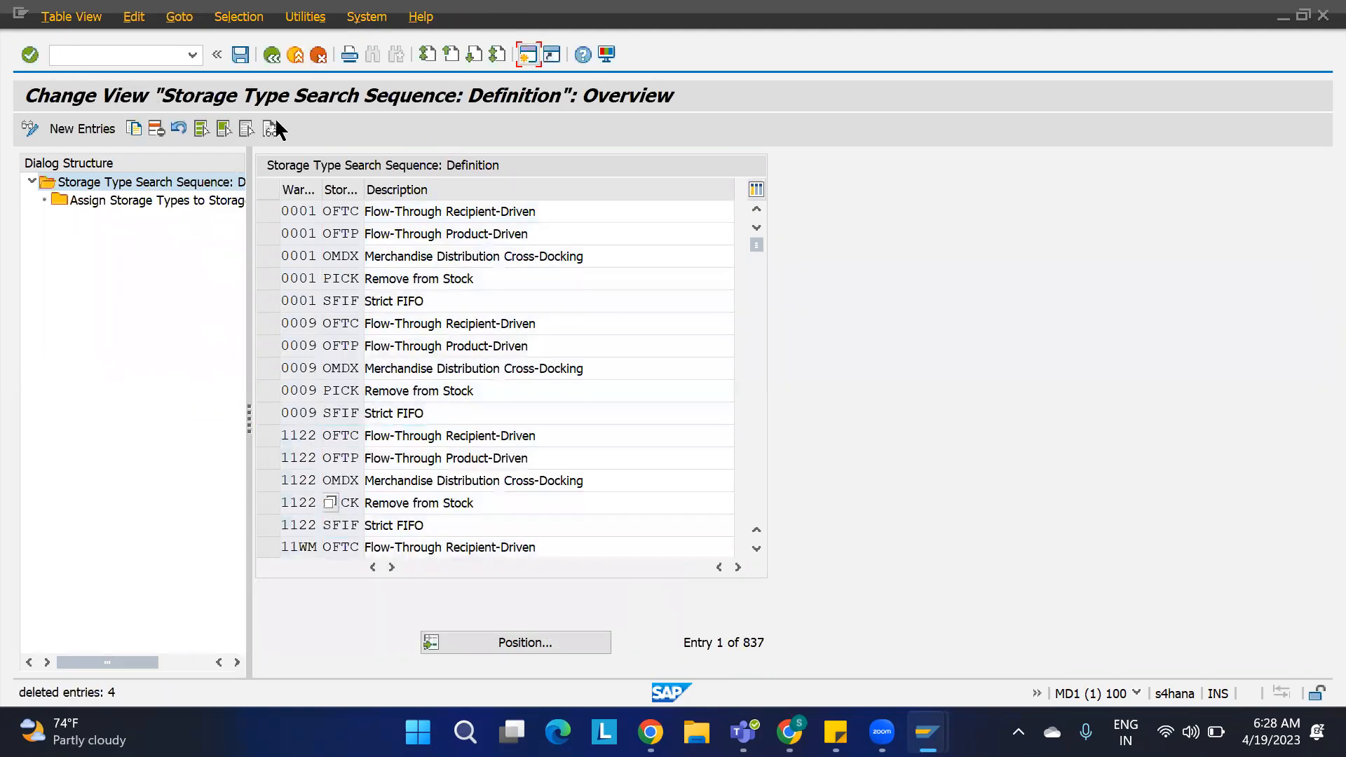
left_click(240, 54)
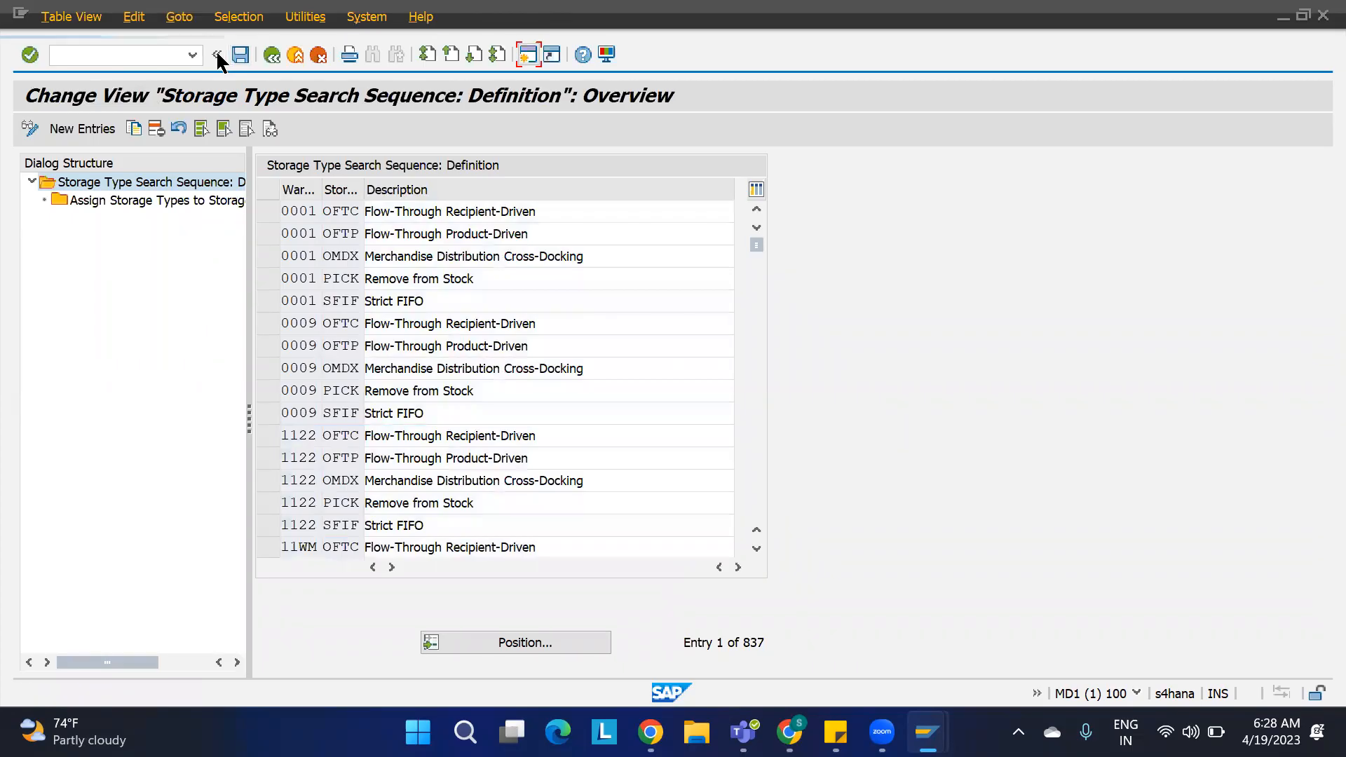
Step: Add new search sequences REM1 described as STSS REM1 and REM2 described as STSS REM2 for warehouse 1100
left_click(439, 358)
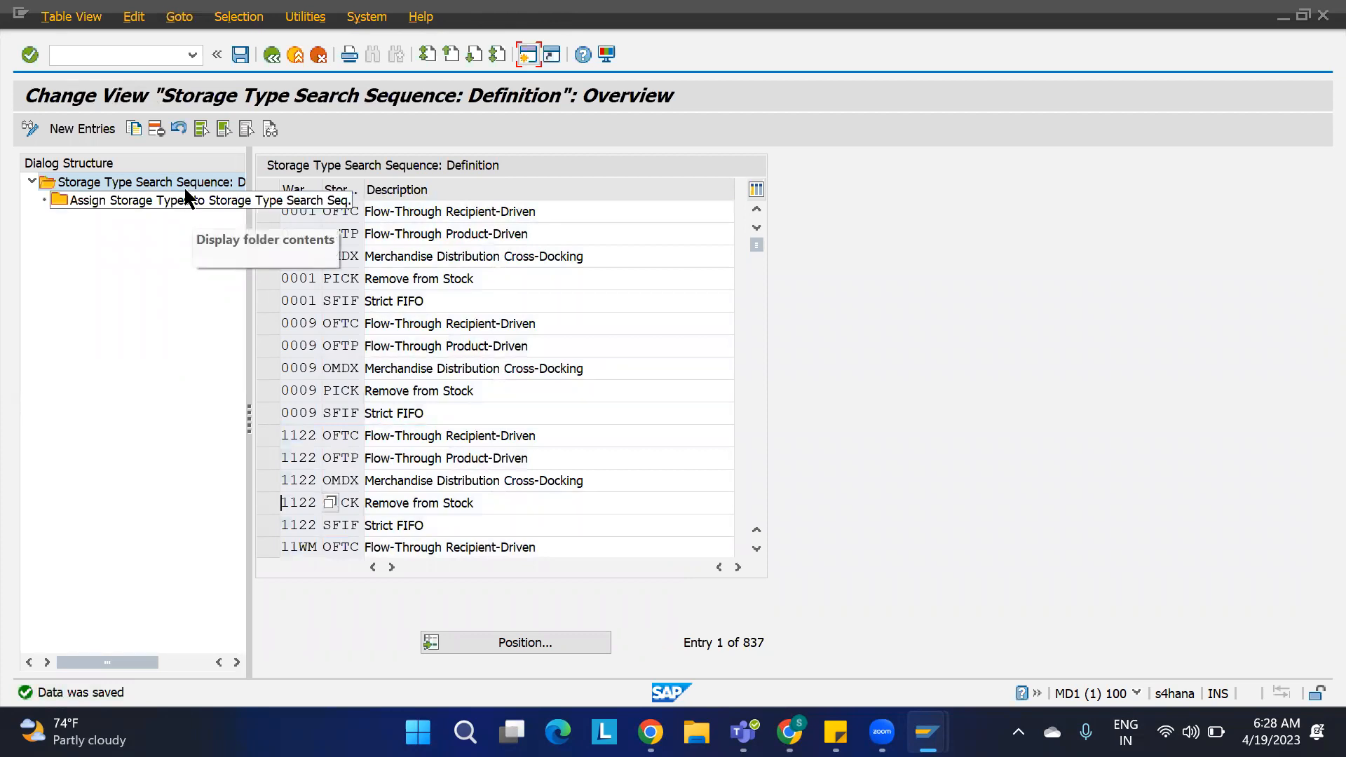
left_click(81, 128)
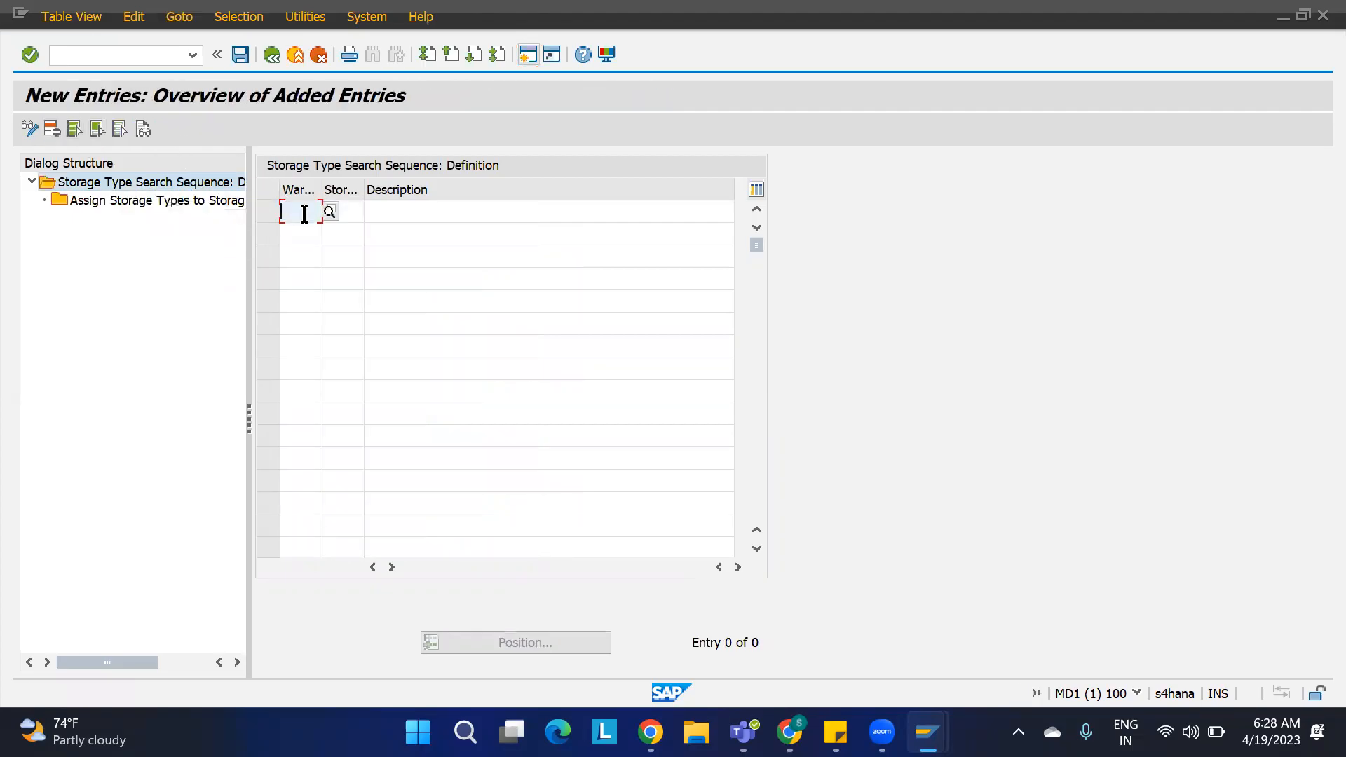
type("1100")
key("Tab")
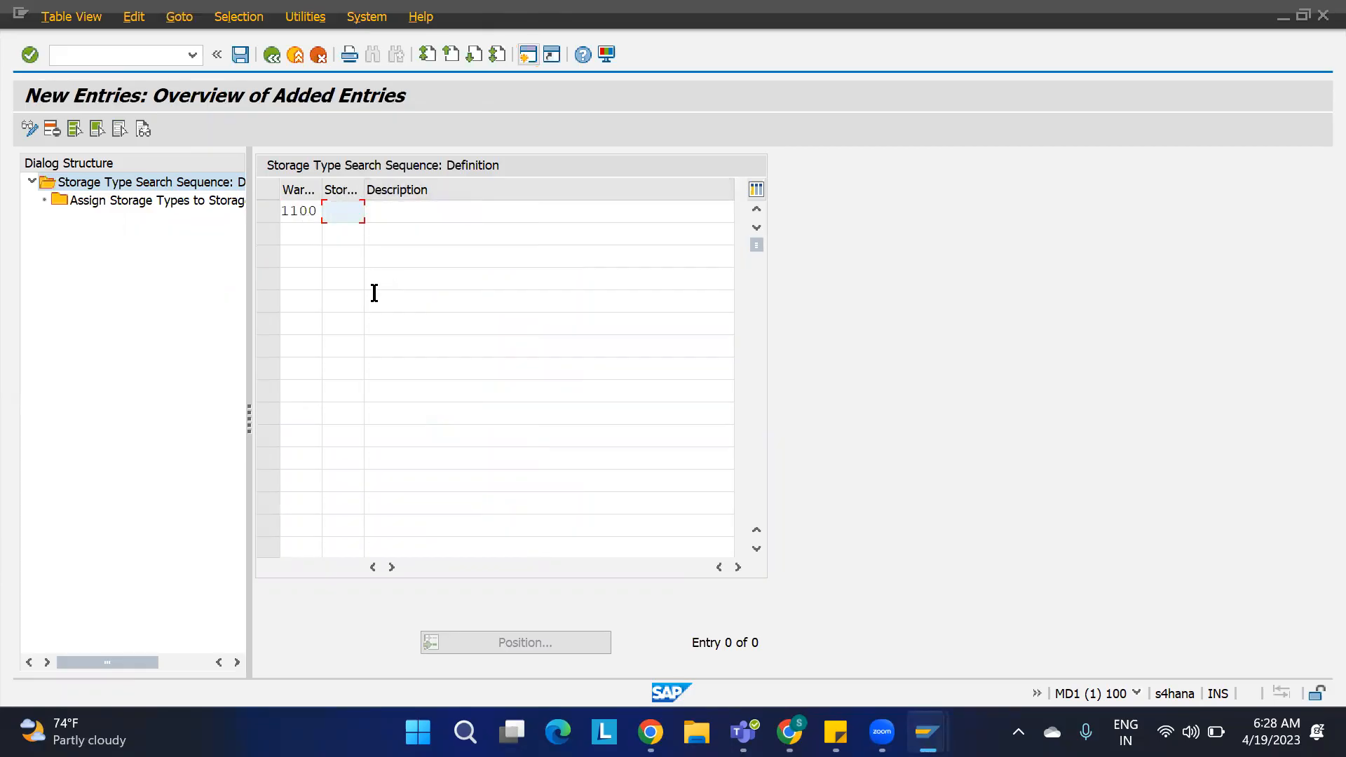
type("REM1")
key("Tab")
type("REMOVAL")
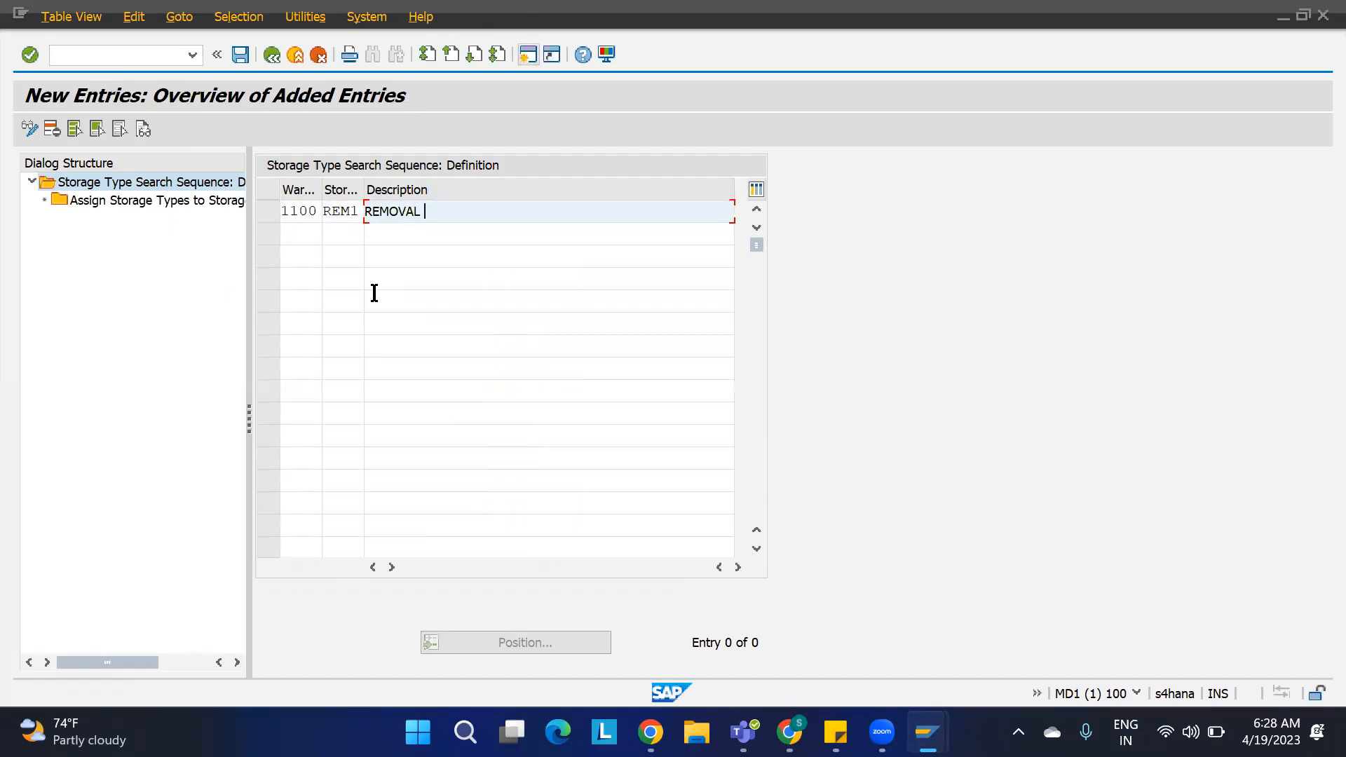
key("BackSpace")
key("BackSpace")
key("BackSpace")
key("BackSpace")
key("BackSpace")
key("BackSpace")
key("BackSpace")
key("BackSpace")
type("STSS REM1")
left_click(300, 233)
type("1100")
key("Tab")
type("REM2")
key("Tab")
type("STSS REM2")
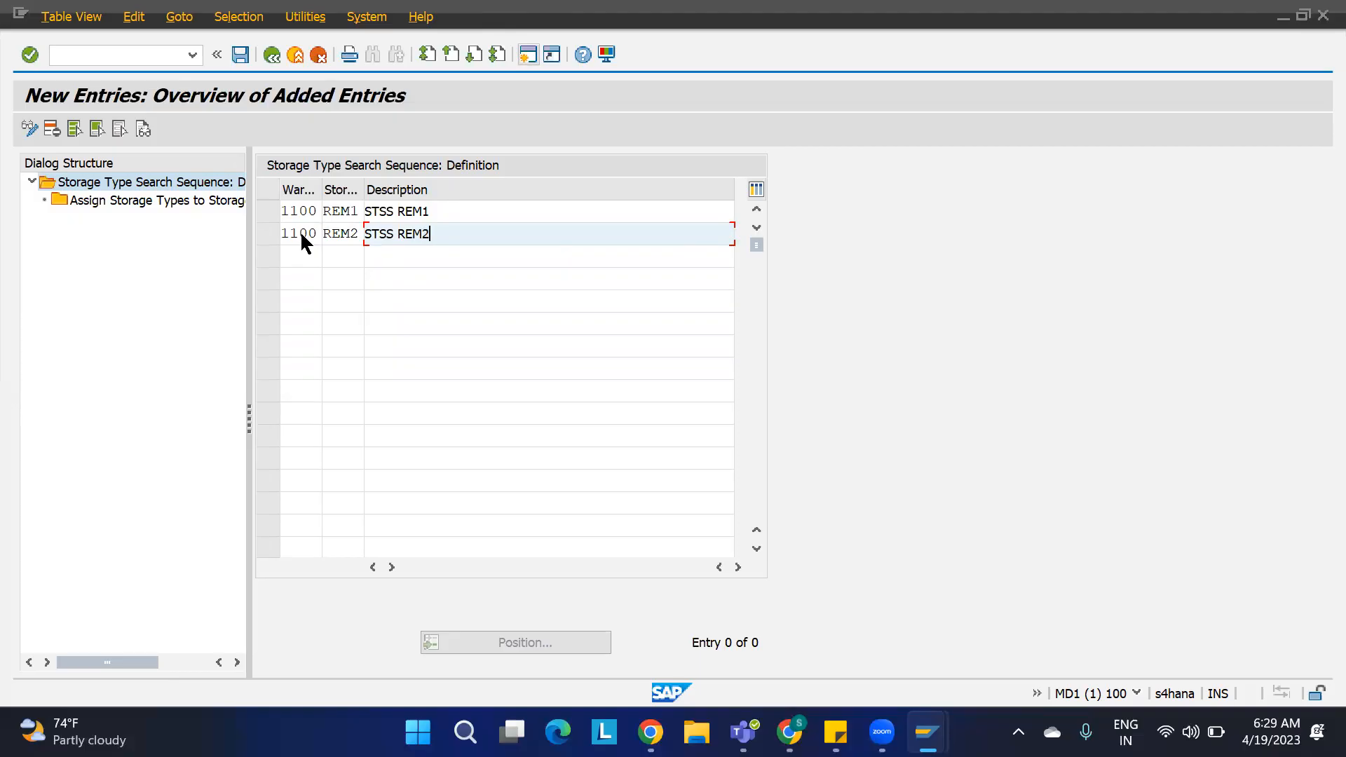
key("Return")
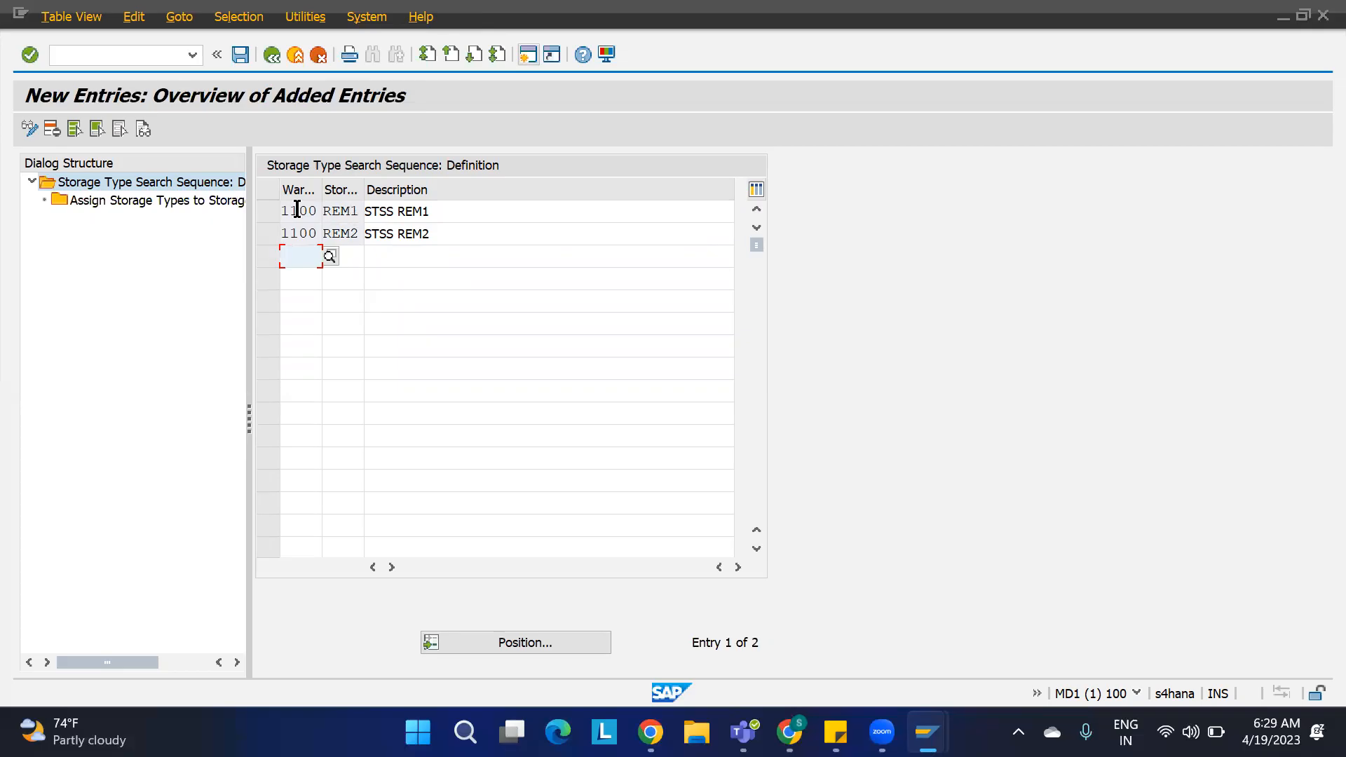
left_click_drag(359, 212, 319, 213)
left_click(359, 213)
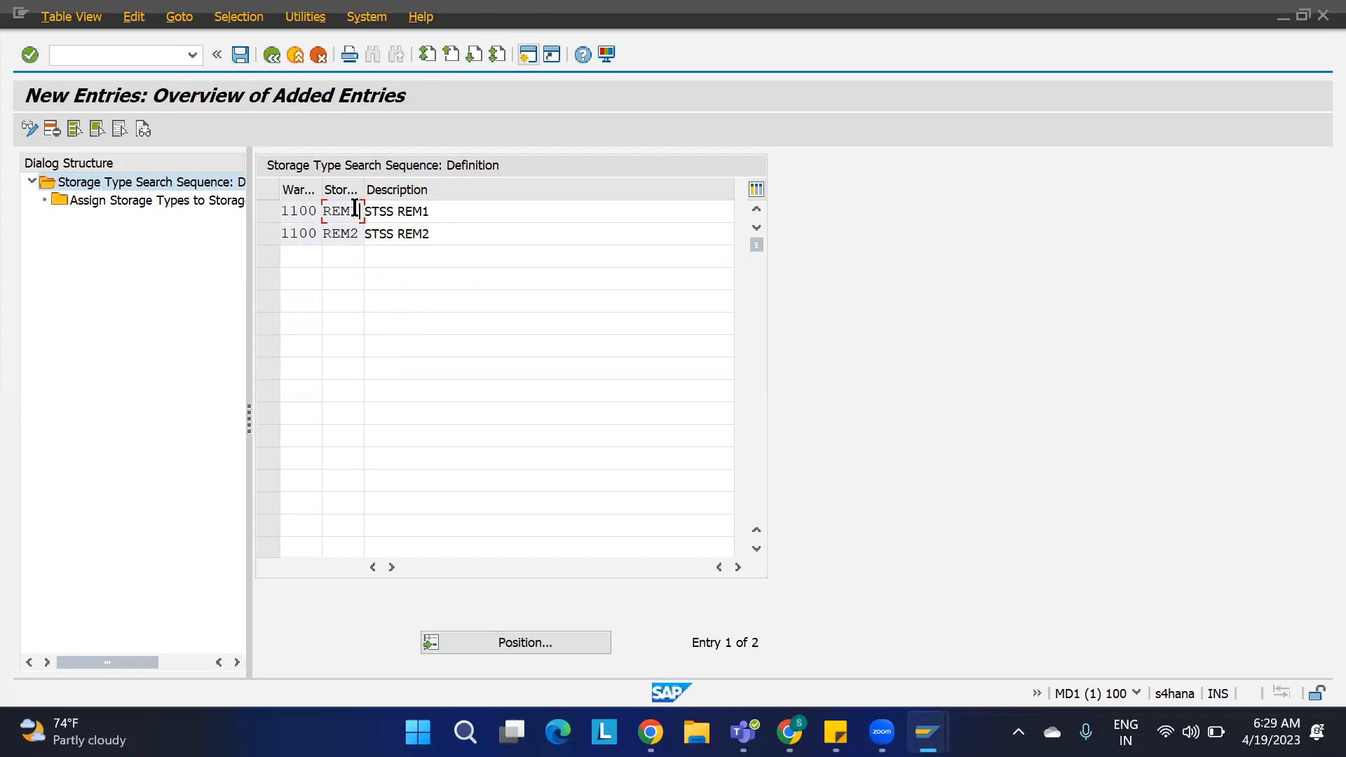
Step: Assign storage types ST01 and ST02, in that order, to search sequence REM1 of warehouse 1100 and save
left_click(269, 211)
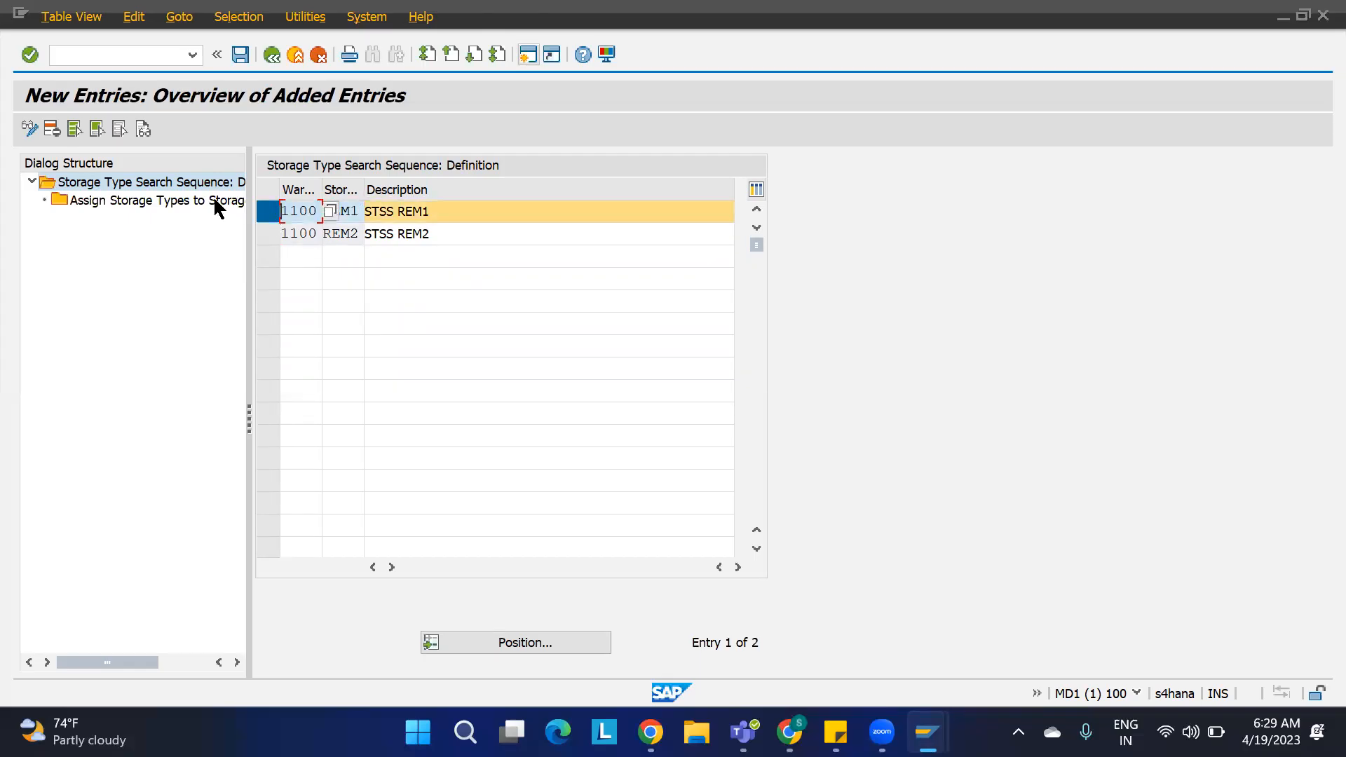
double_click(154, 203)
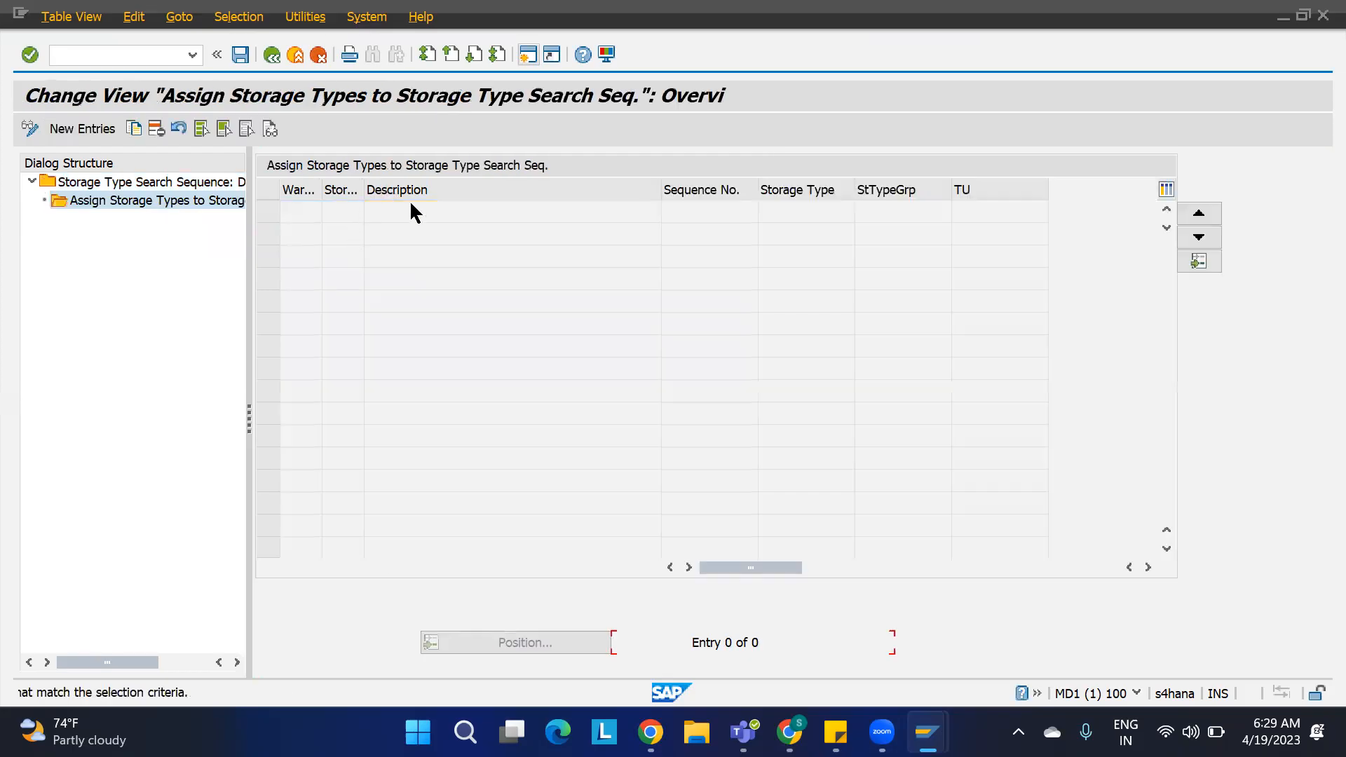
left_click(97, 130)
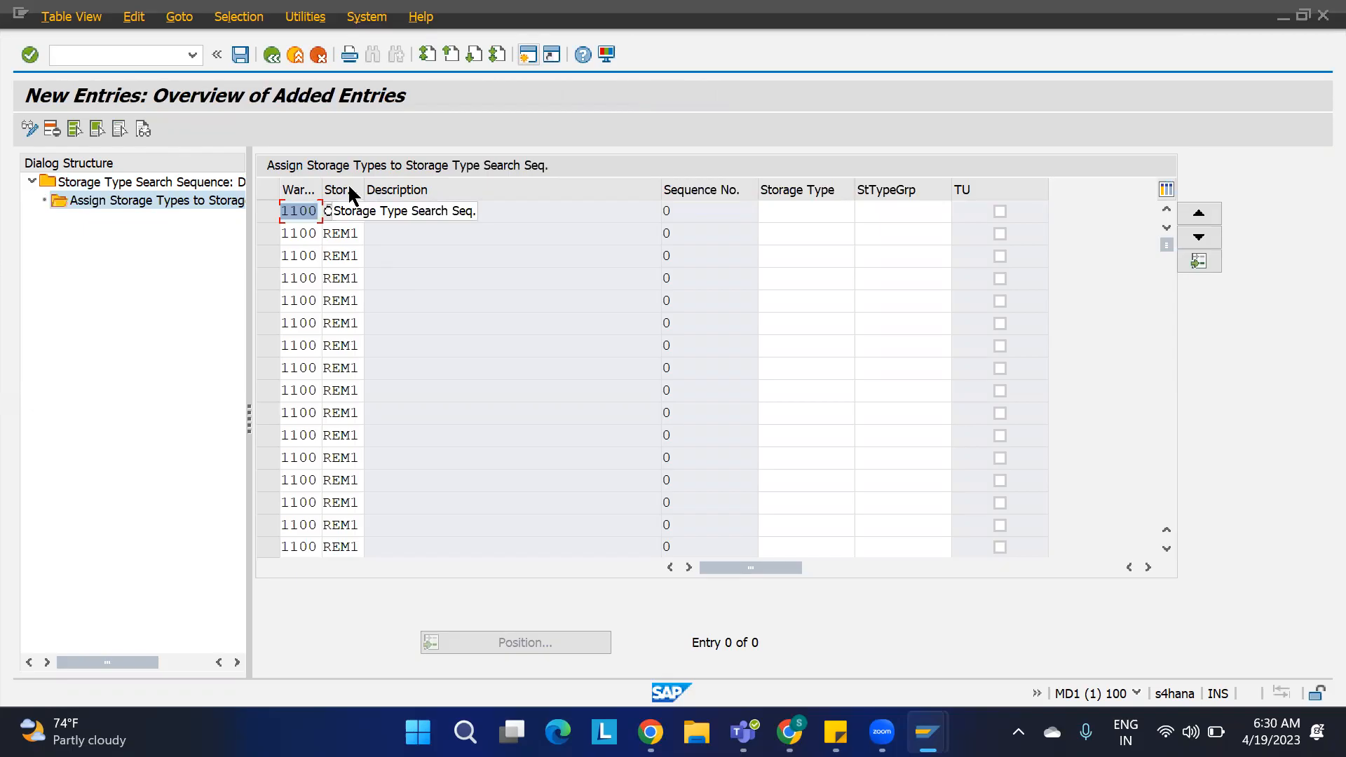
left_click(353, 214)
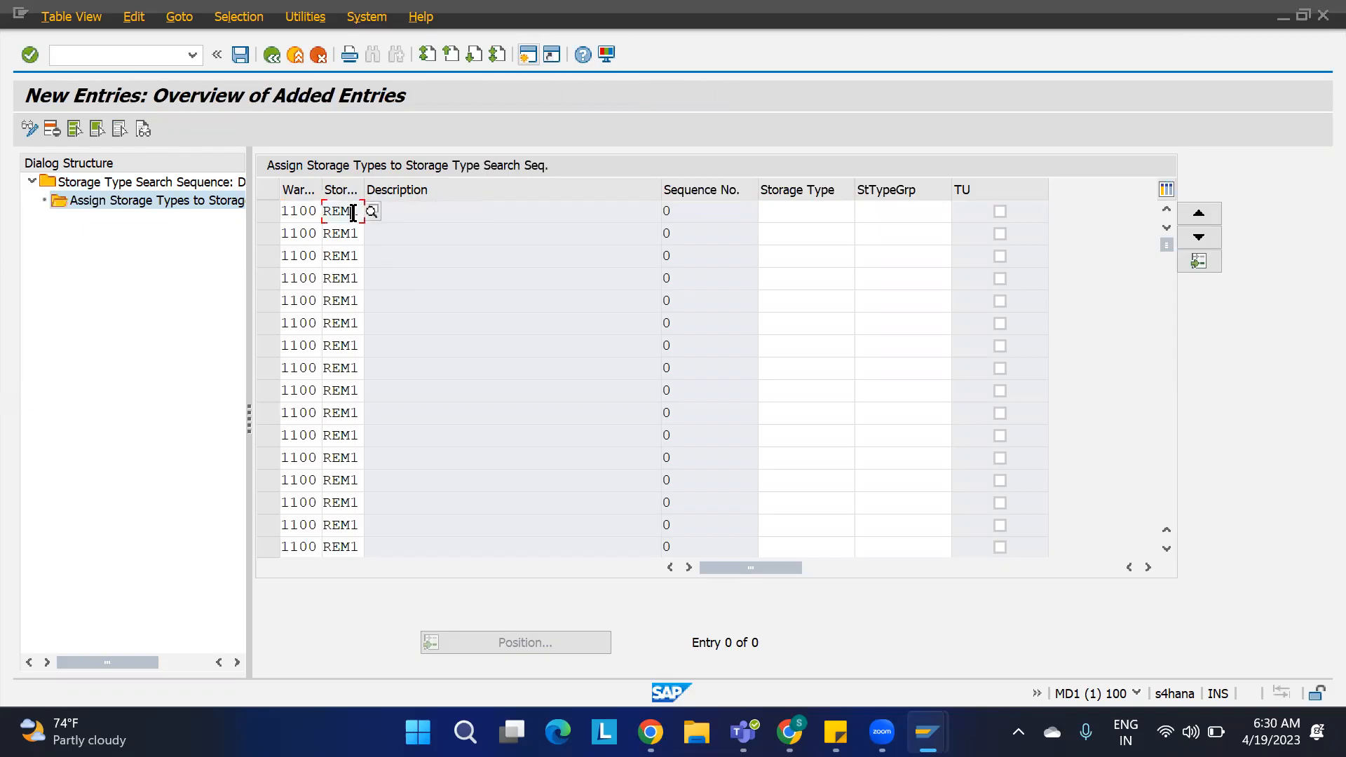
left_click(798, 212)
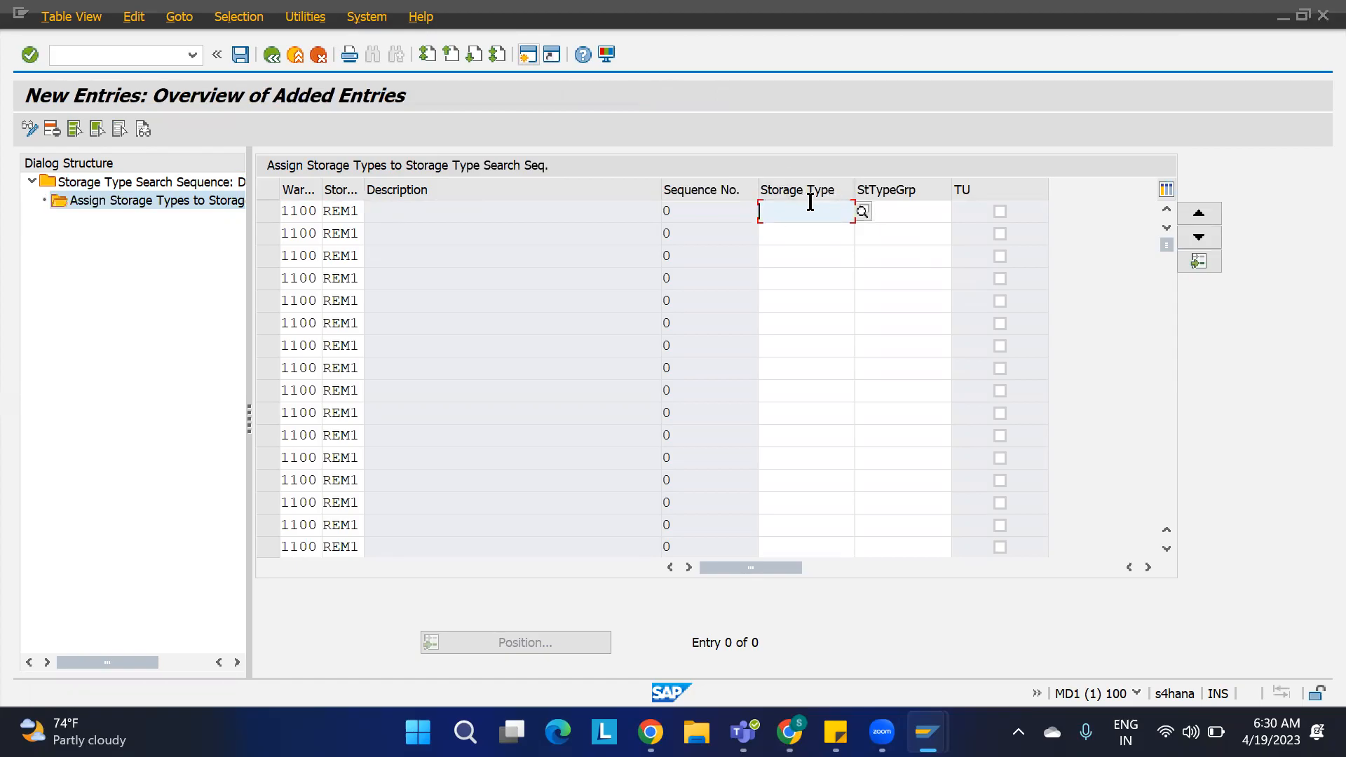
type("ST01")
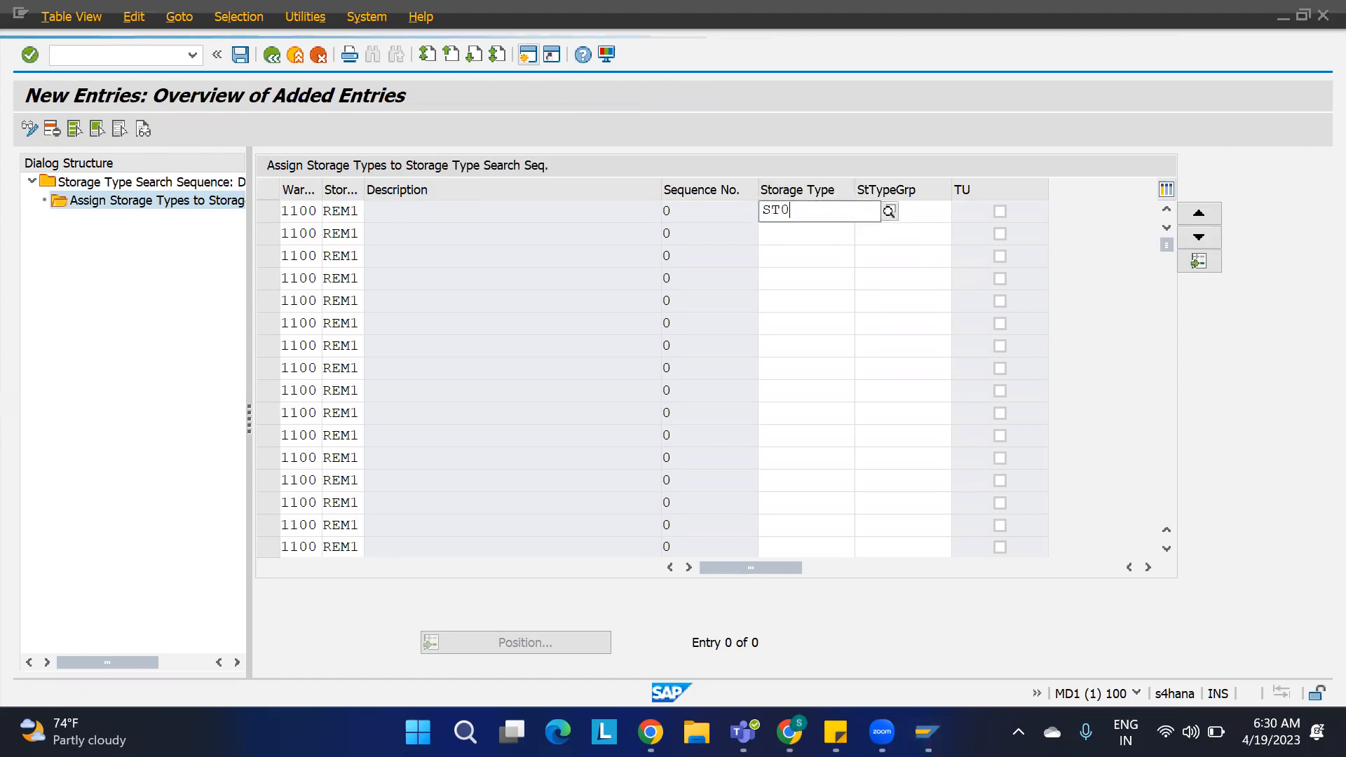
double_click(810, 203)
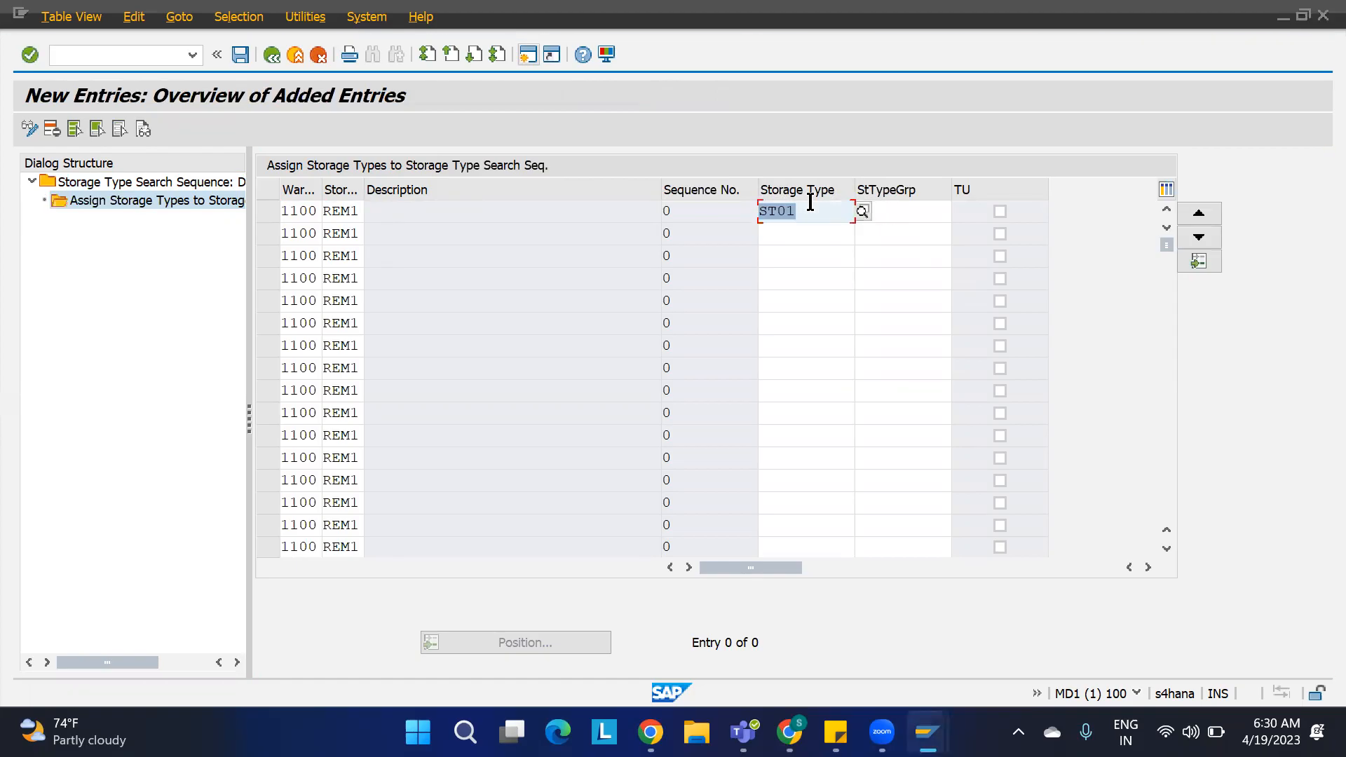
left_click(799, 240)
type("ST02")
key("Return")
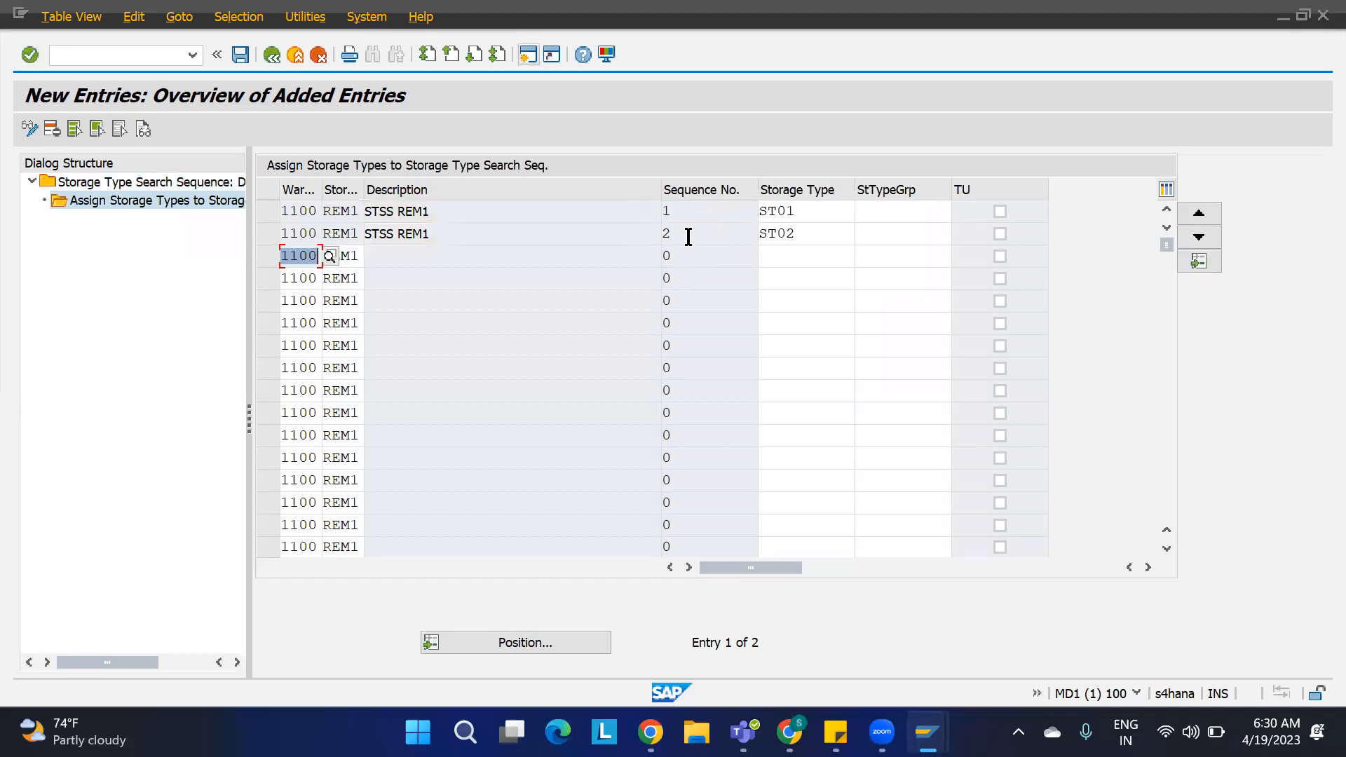
left_click_drag(813, 210, 722, 204)
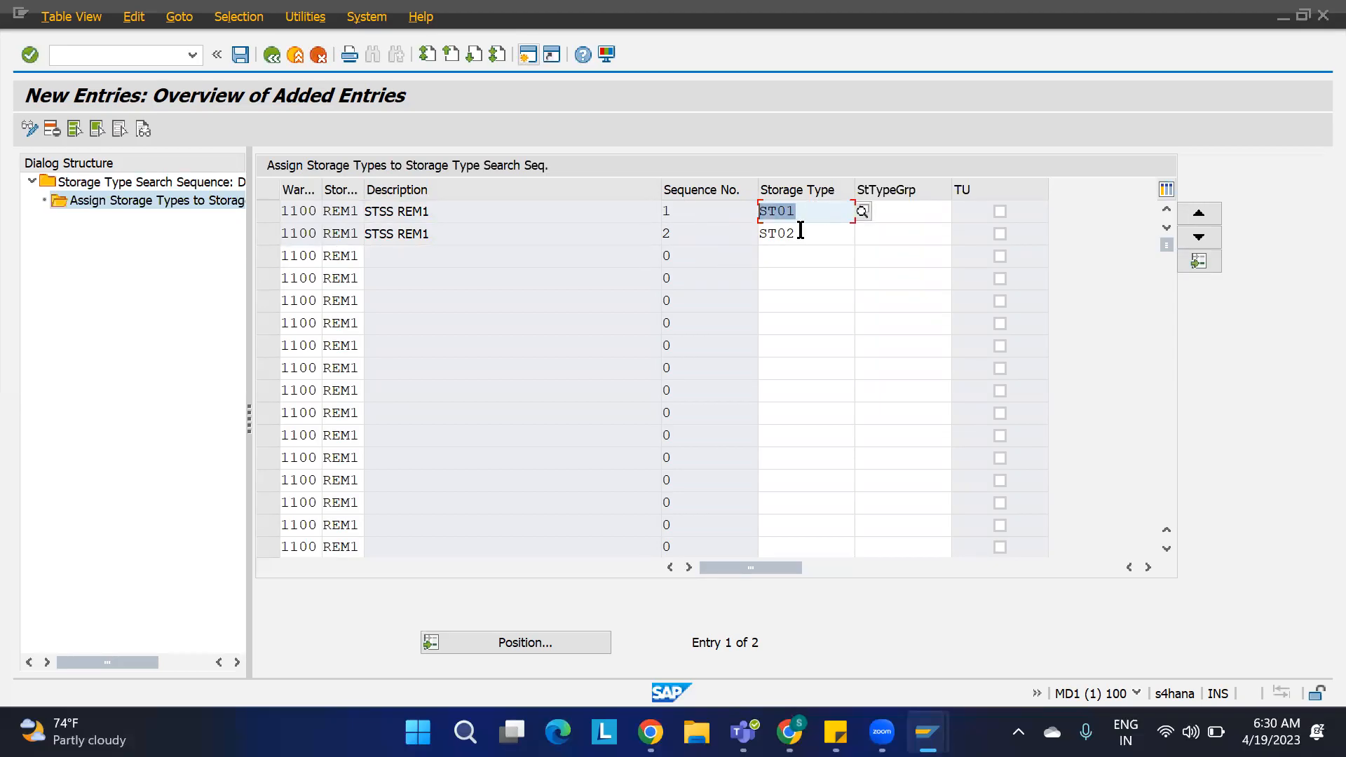
left_click_drag(800, 231, 719, 226)
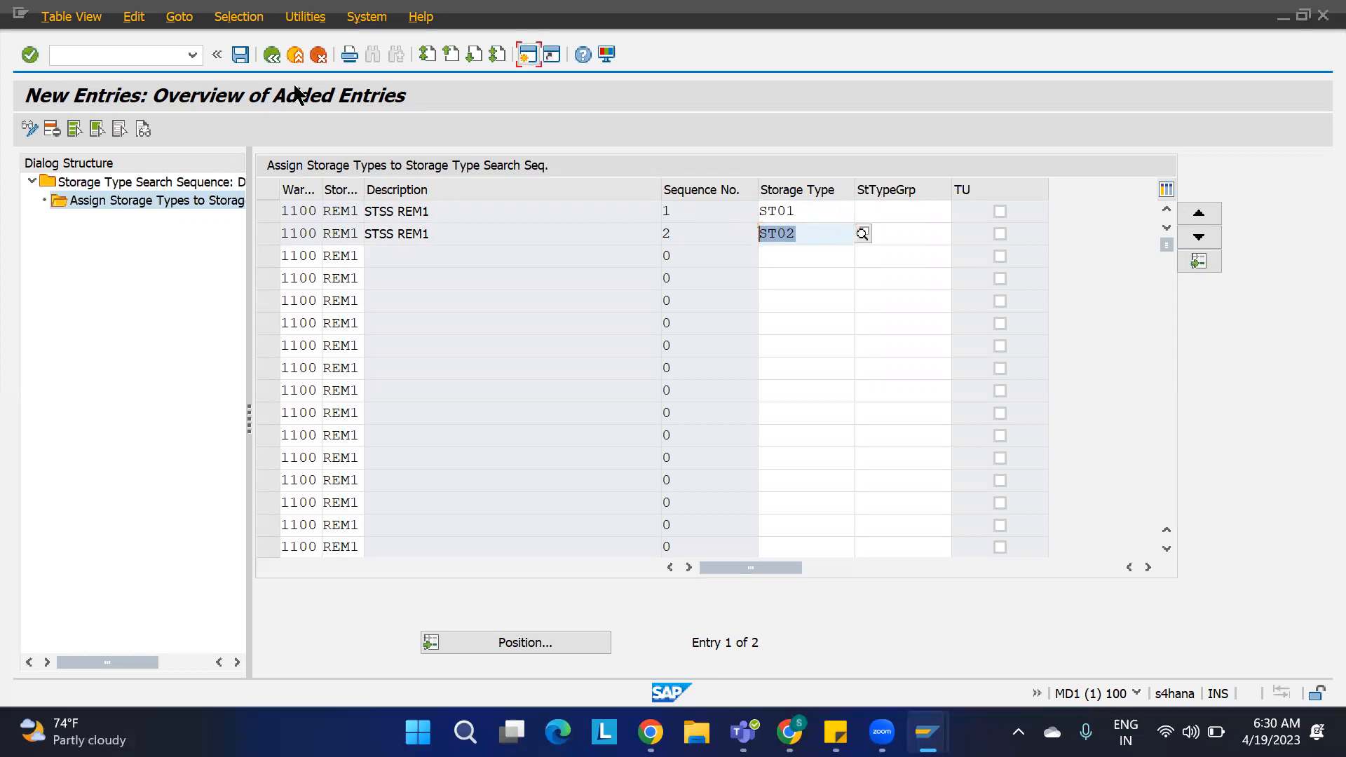
key("ctrl+s")
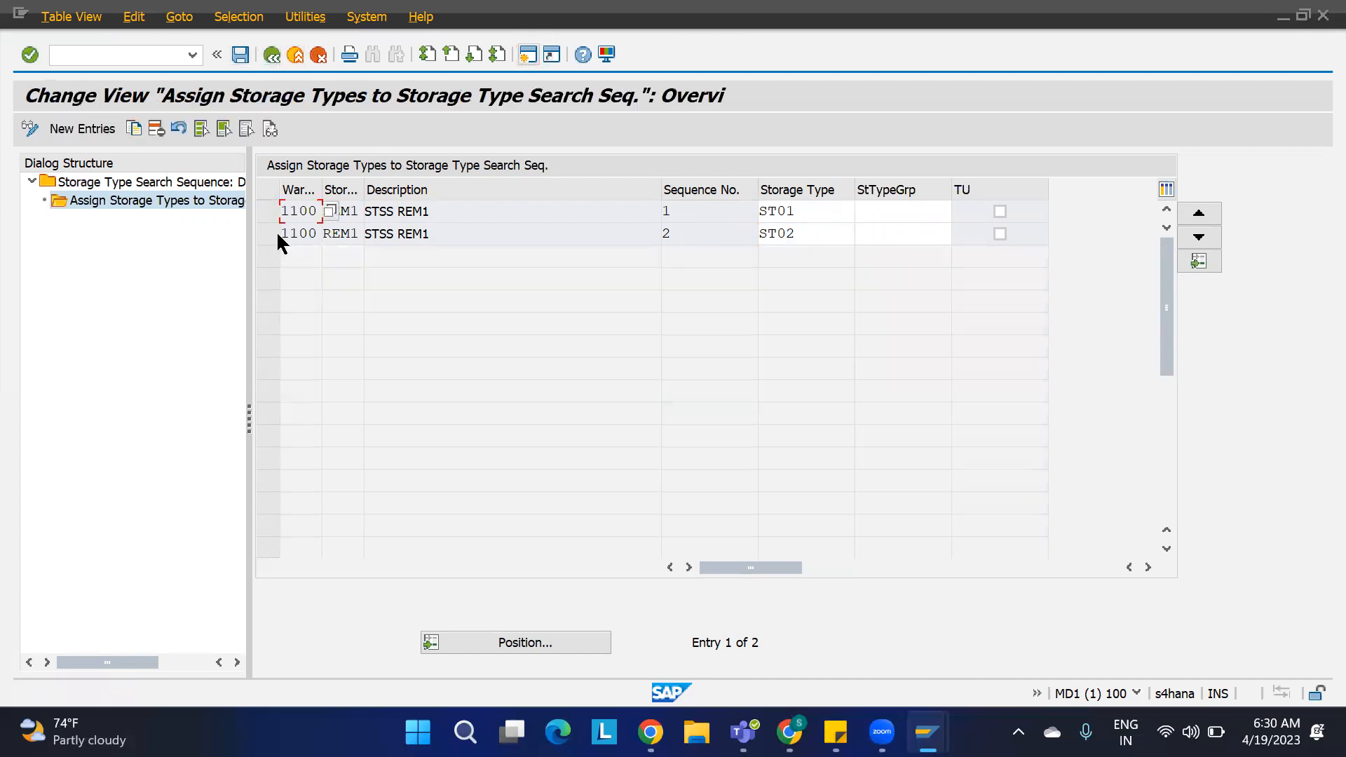
Step: Check which storage type group values are available for the REM1 storage type assignments
left_click(268, 234)
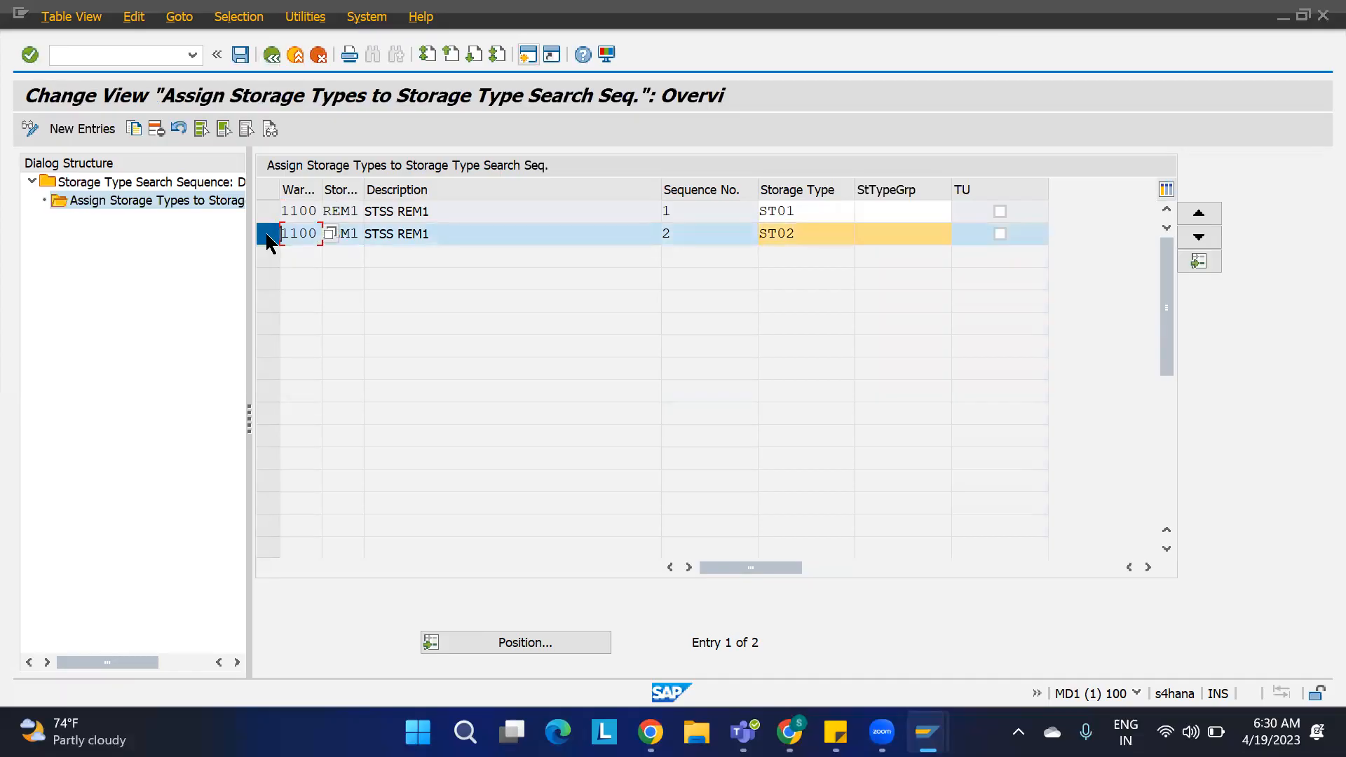
double_click(172, 200)
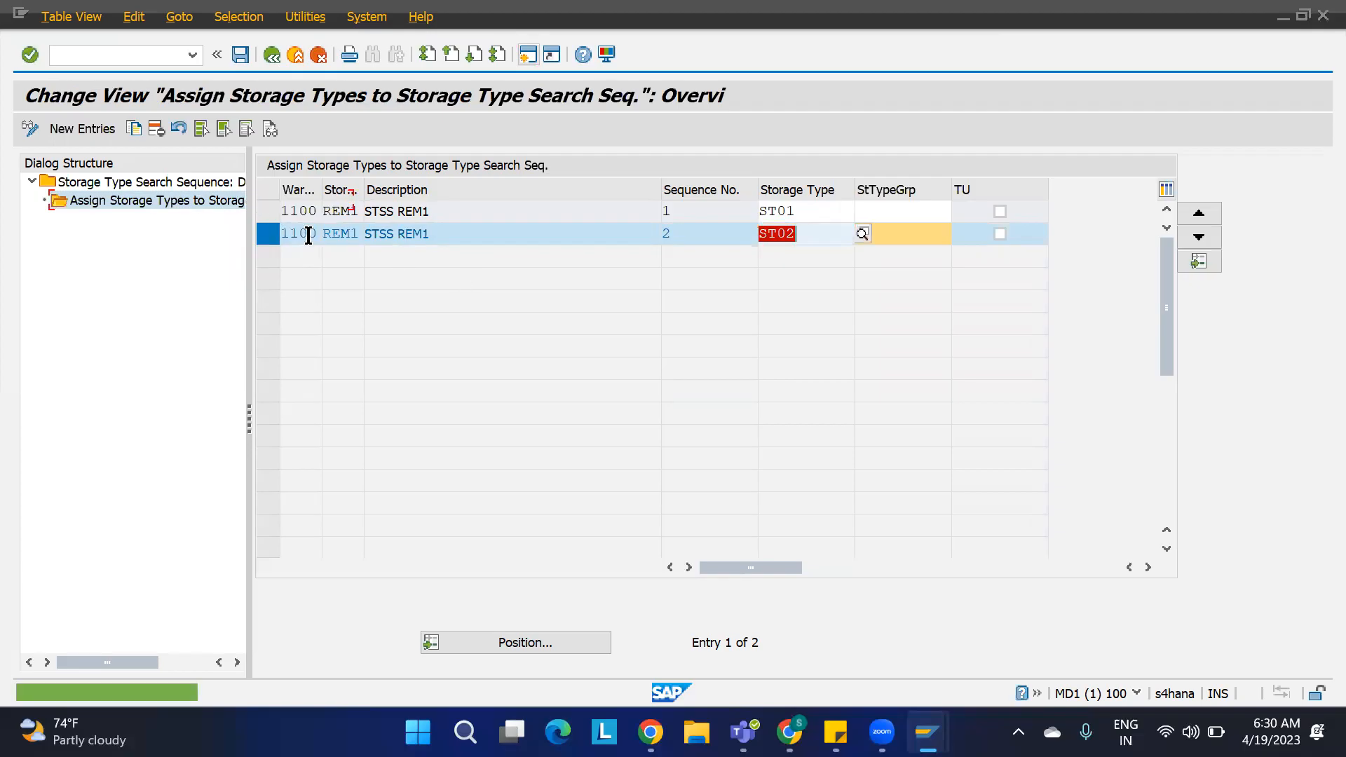
left_click(262, 234)
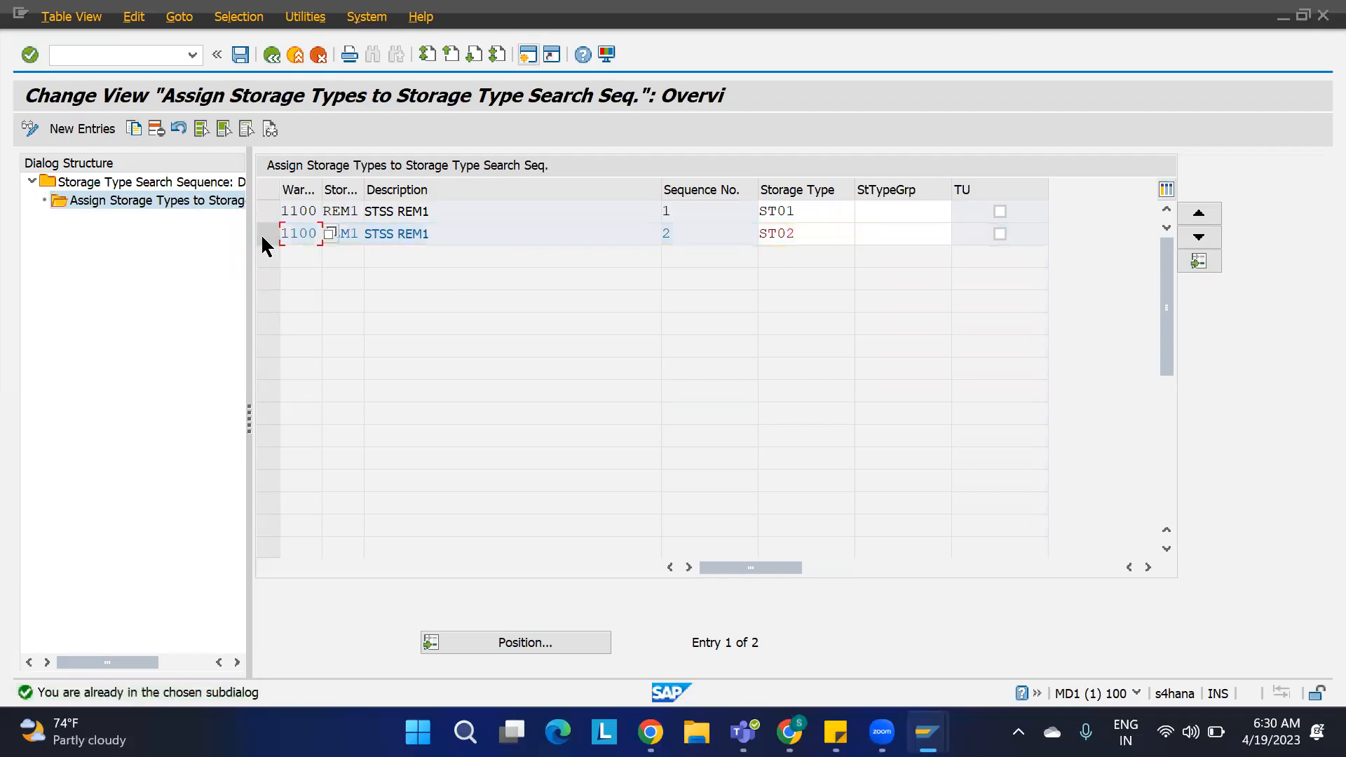
left_click(272, 56)
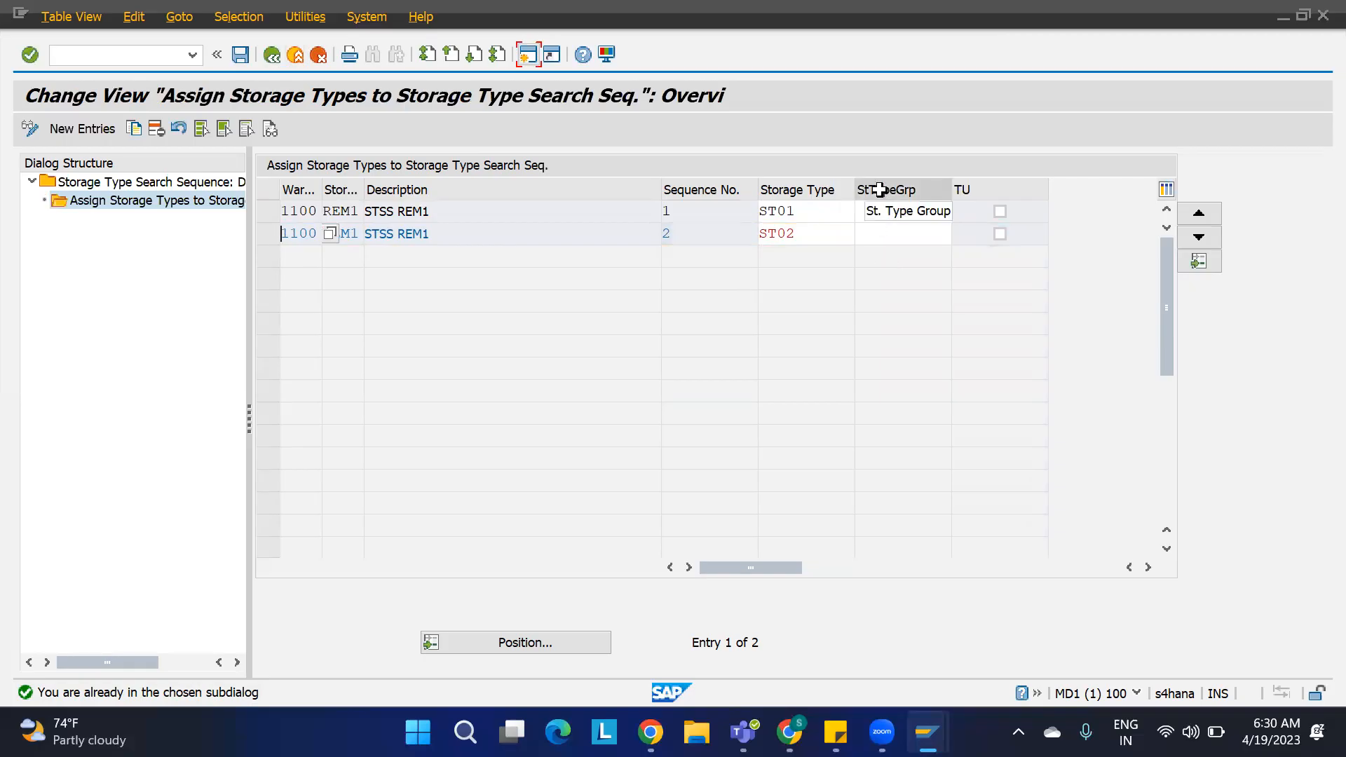
left_click(883, 210)
key("F4")
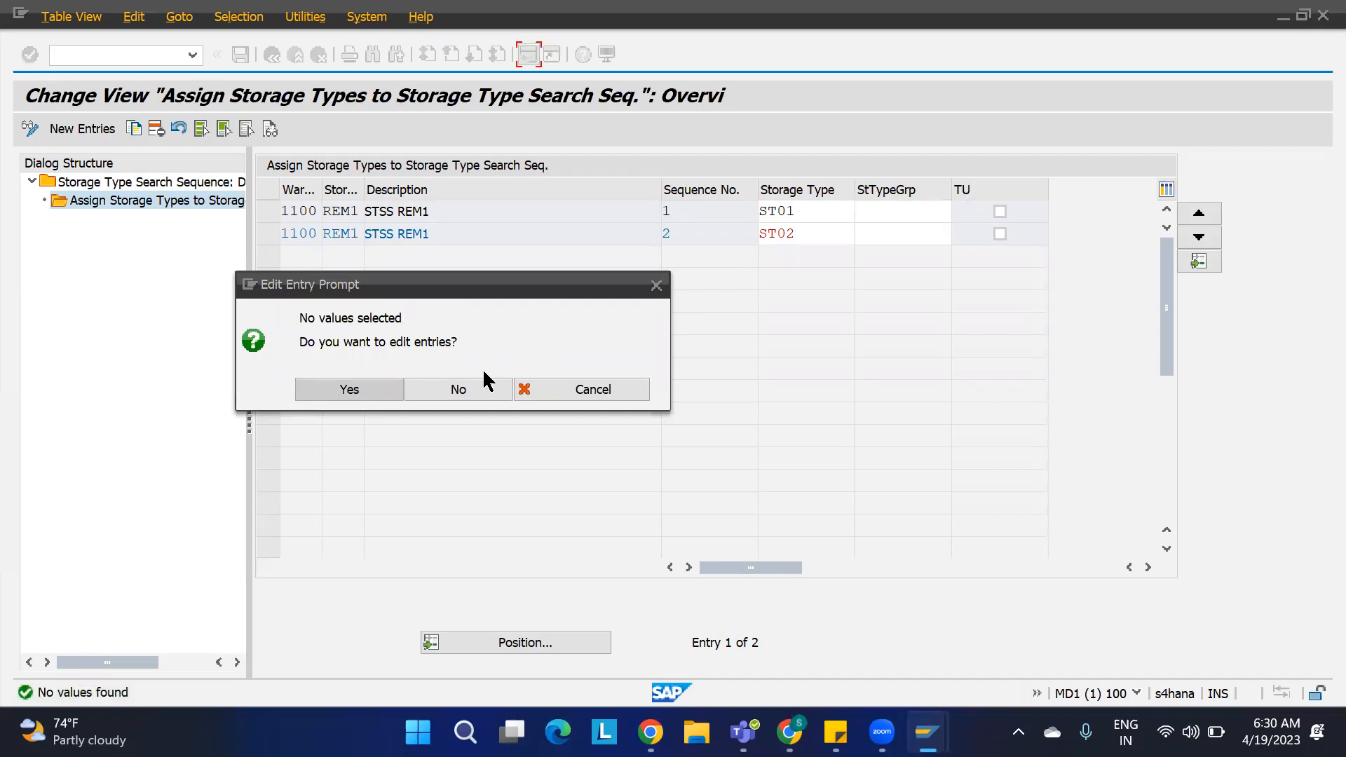
left_click(472, 388)
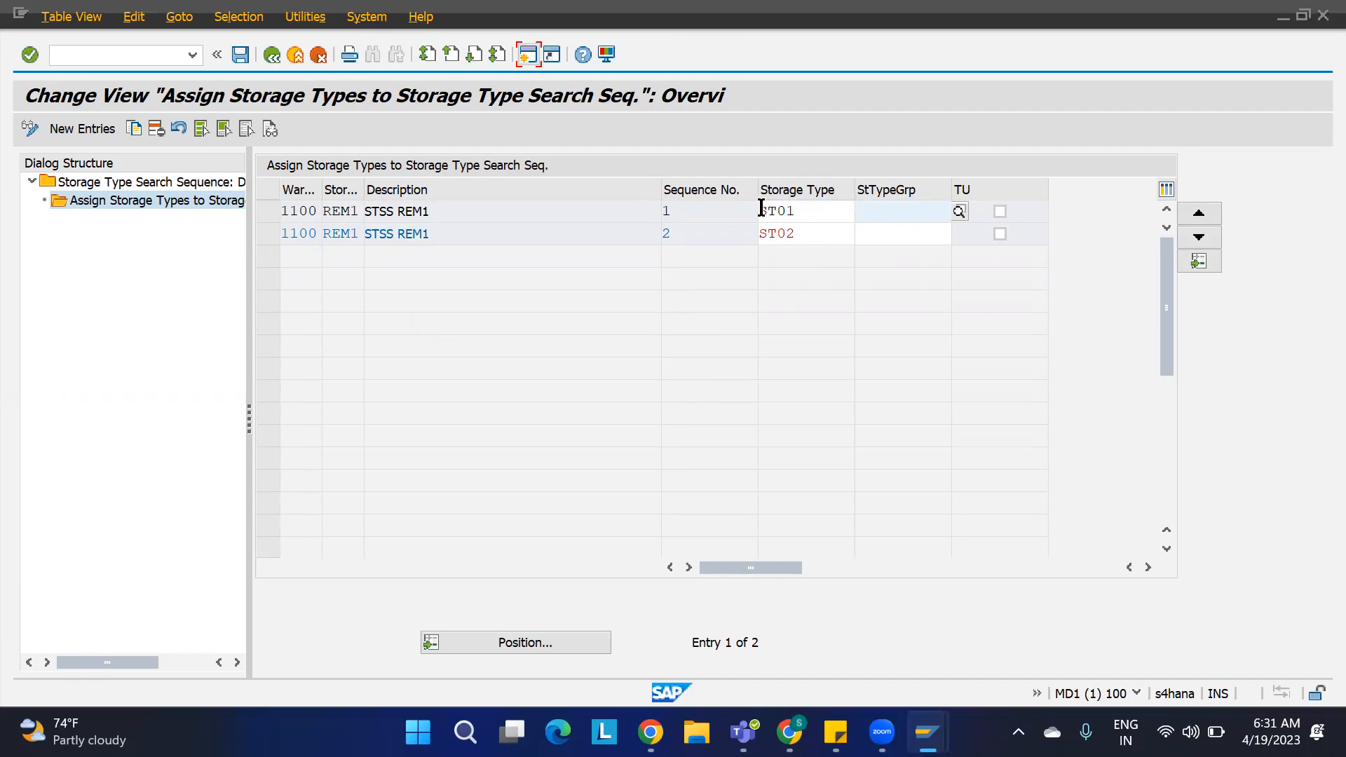
left_click(804, 211)
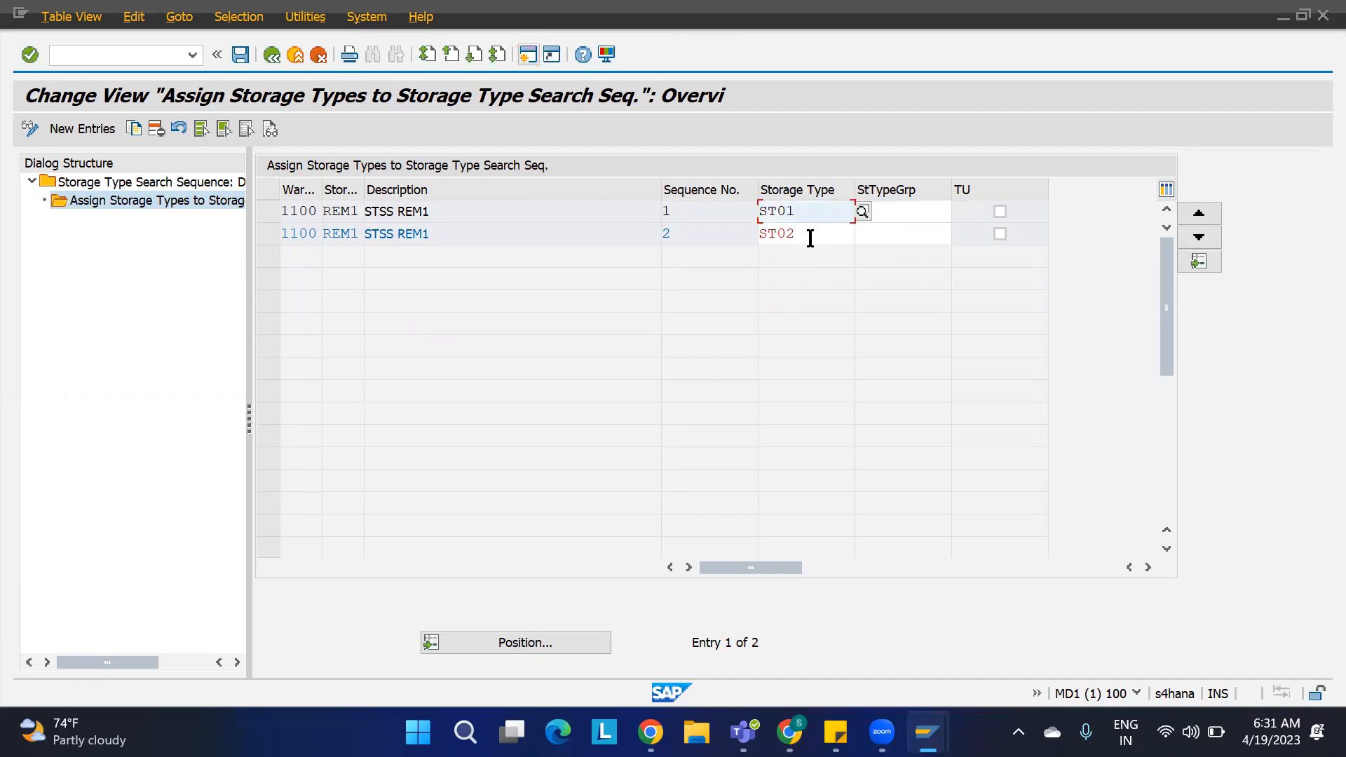
left_click(809, 236)
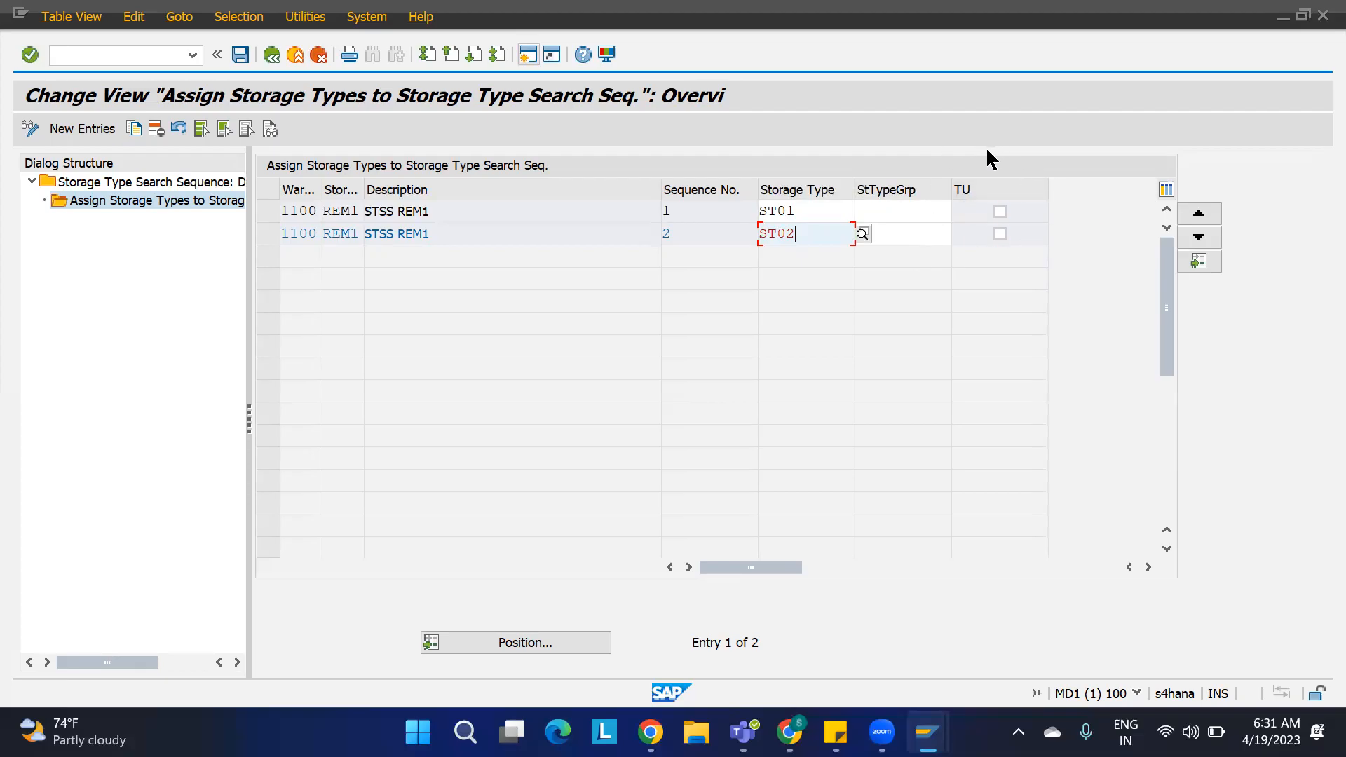
Step: Save search sequence REM1's storage type assignments and open the storage type assignments of search sequence REM2
left_click(241, 54)
left_click(272, 56)
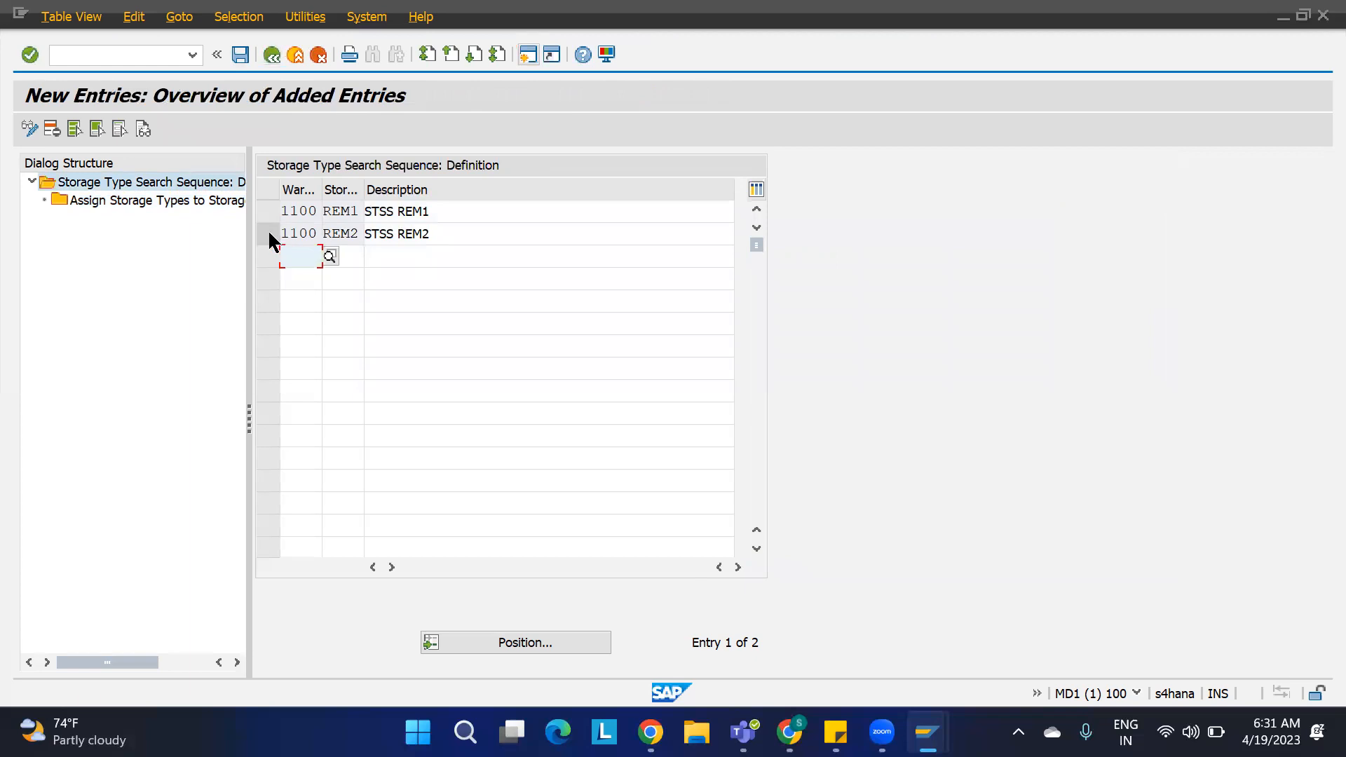
left_click(267, 232)
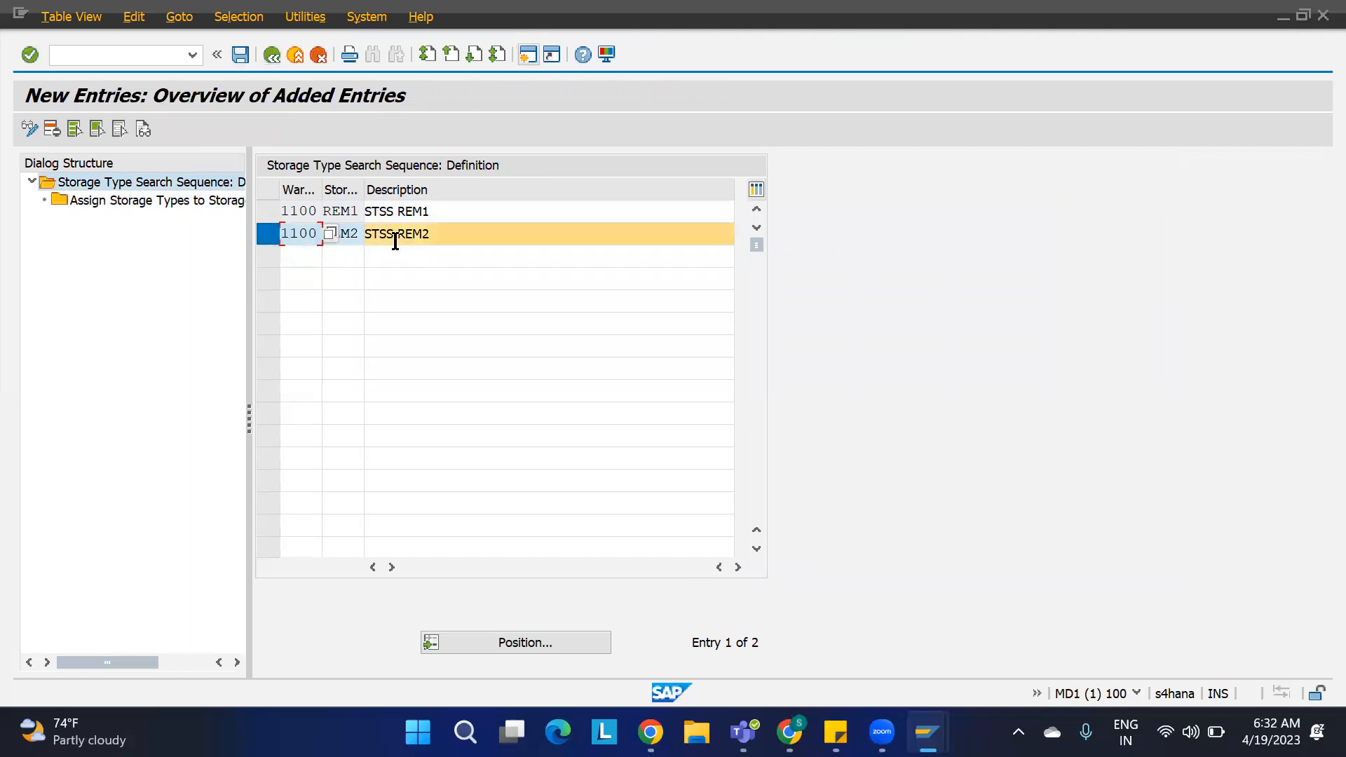
double_click(200, 199)
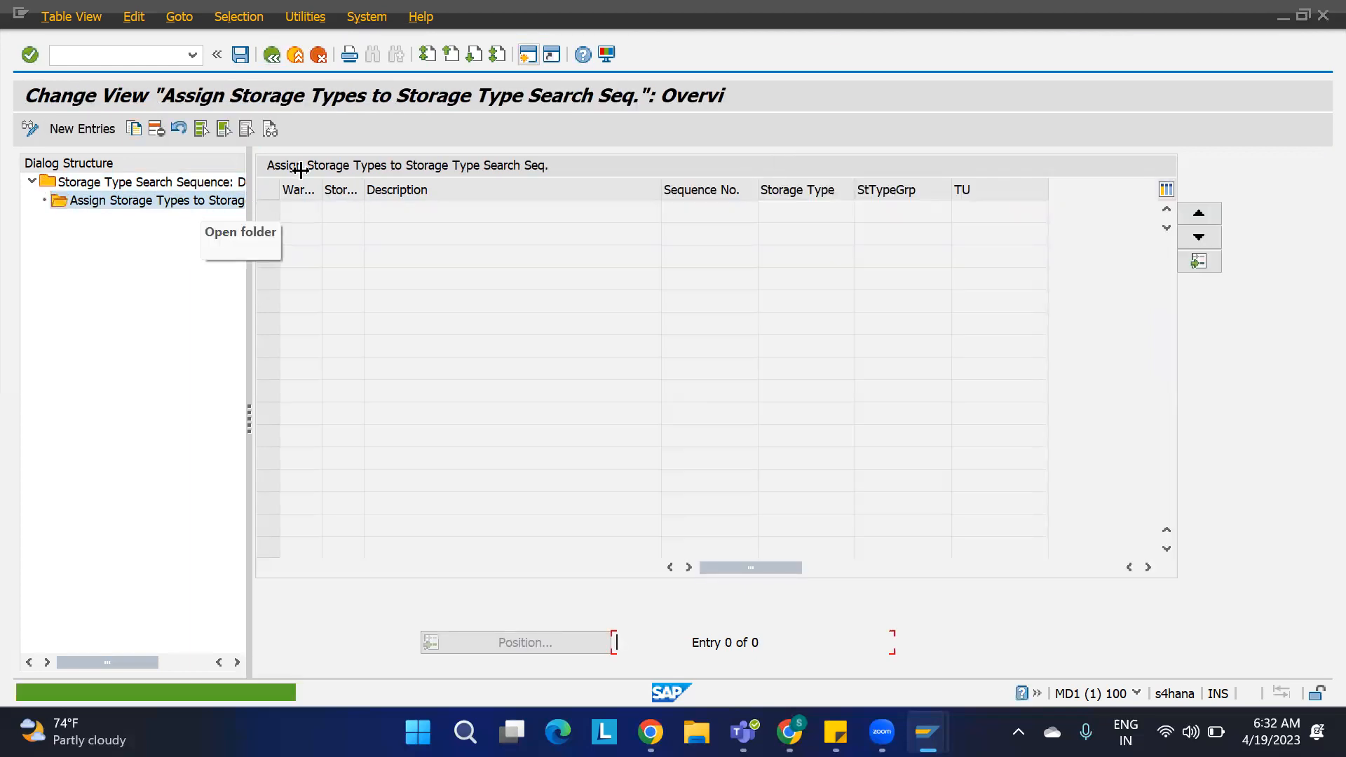
Step: Assign storage types ST03 and ST04, in that order, to search sequence REM2 of warehouse 1100 and save
left_click(95, 128)
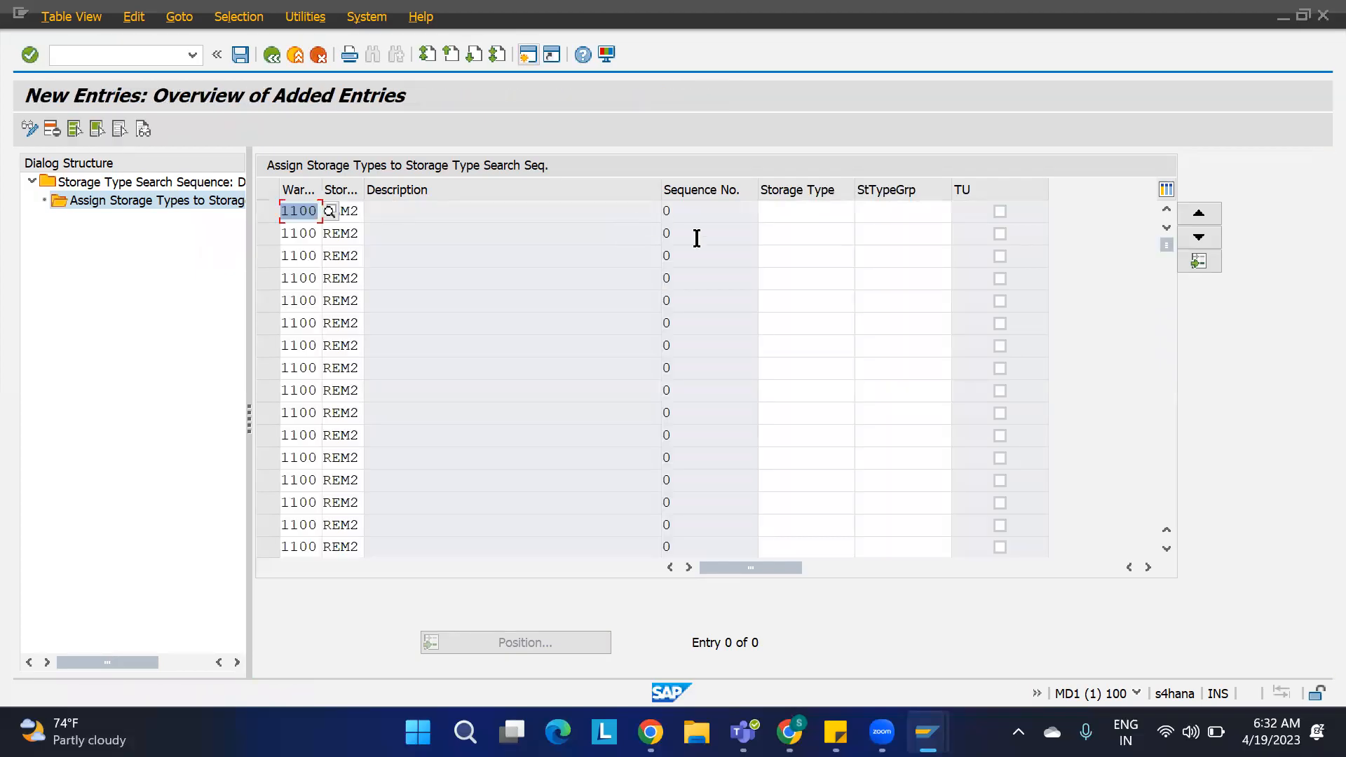
left_click(783, 219)
type("ST03")
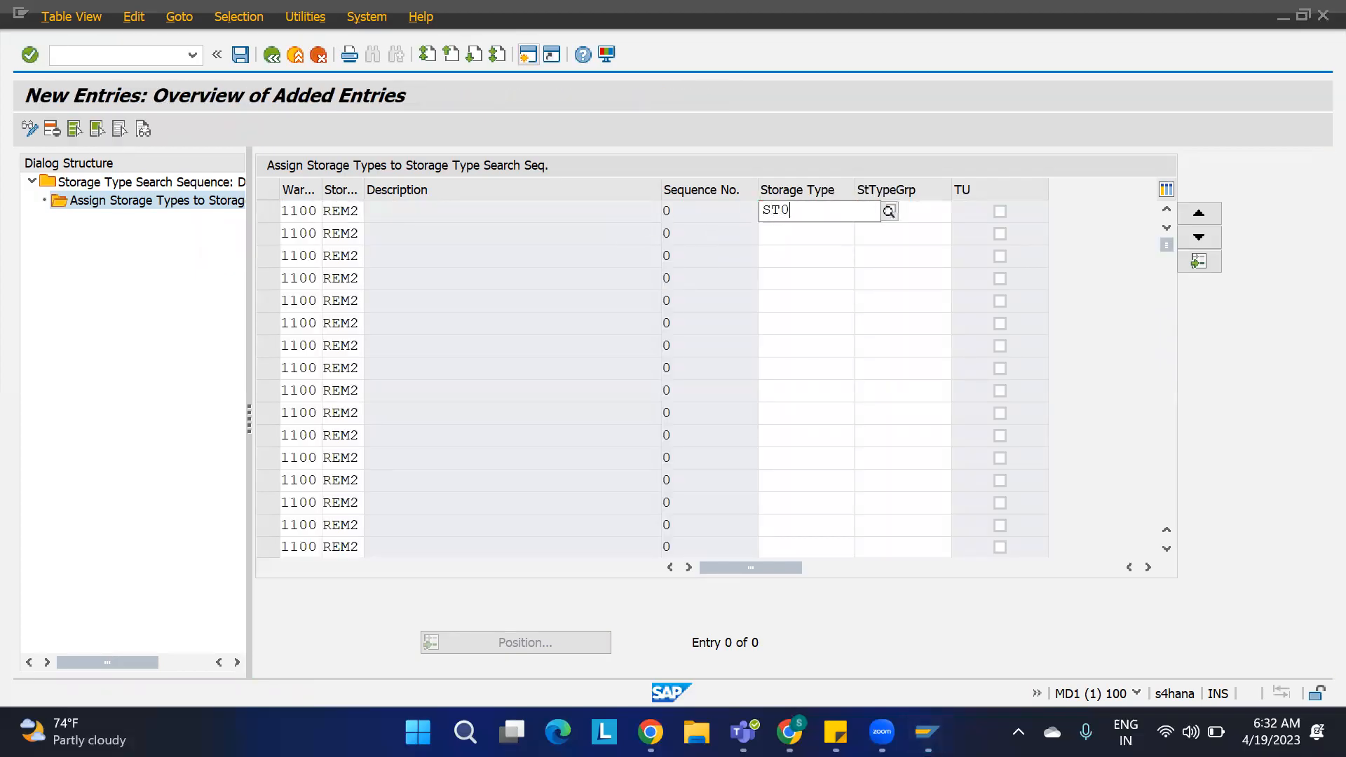
key("Tab")
key("Tab")
key("Tab")
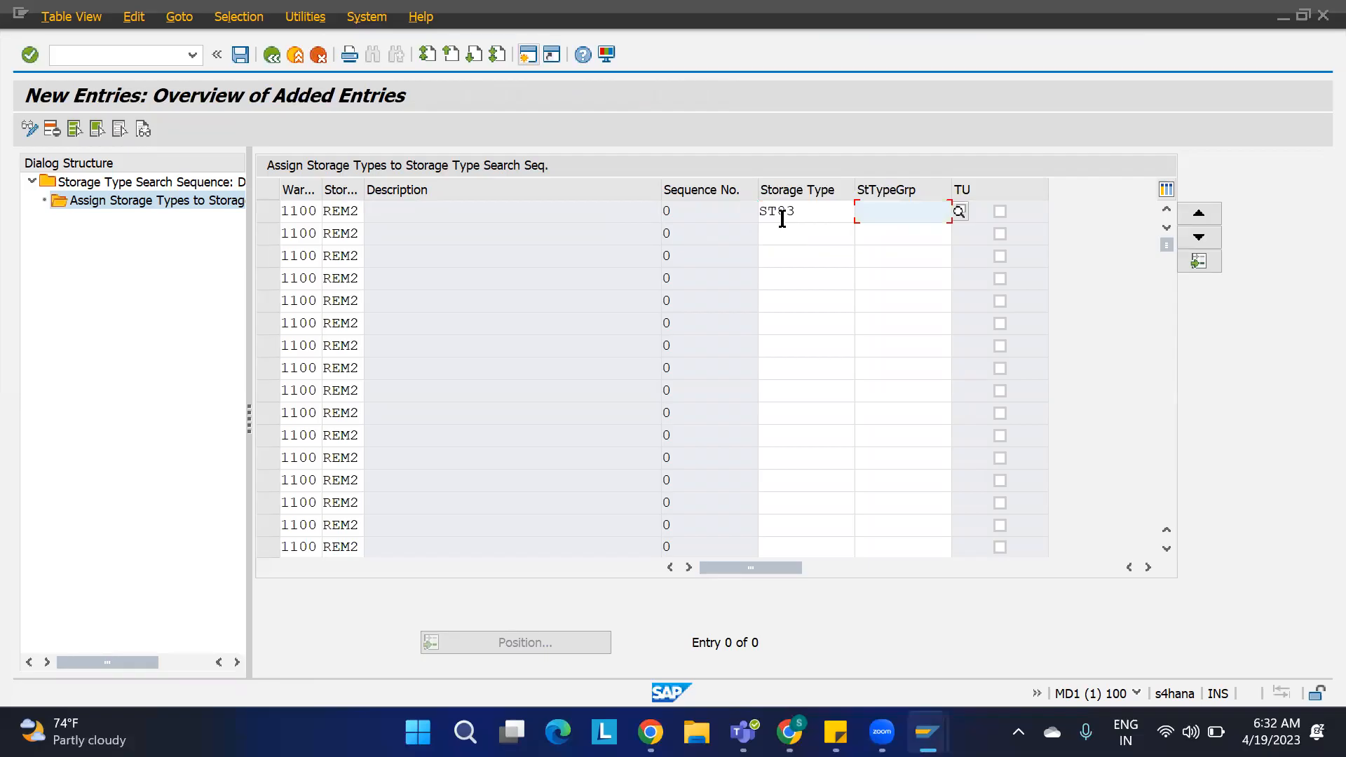
key("Tab")
key("Tab")
type("S")
type("T04")
key("Return")
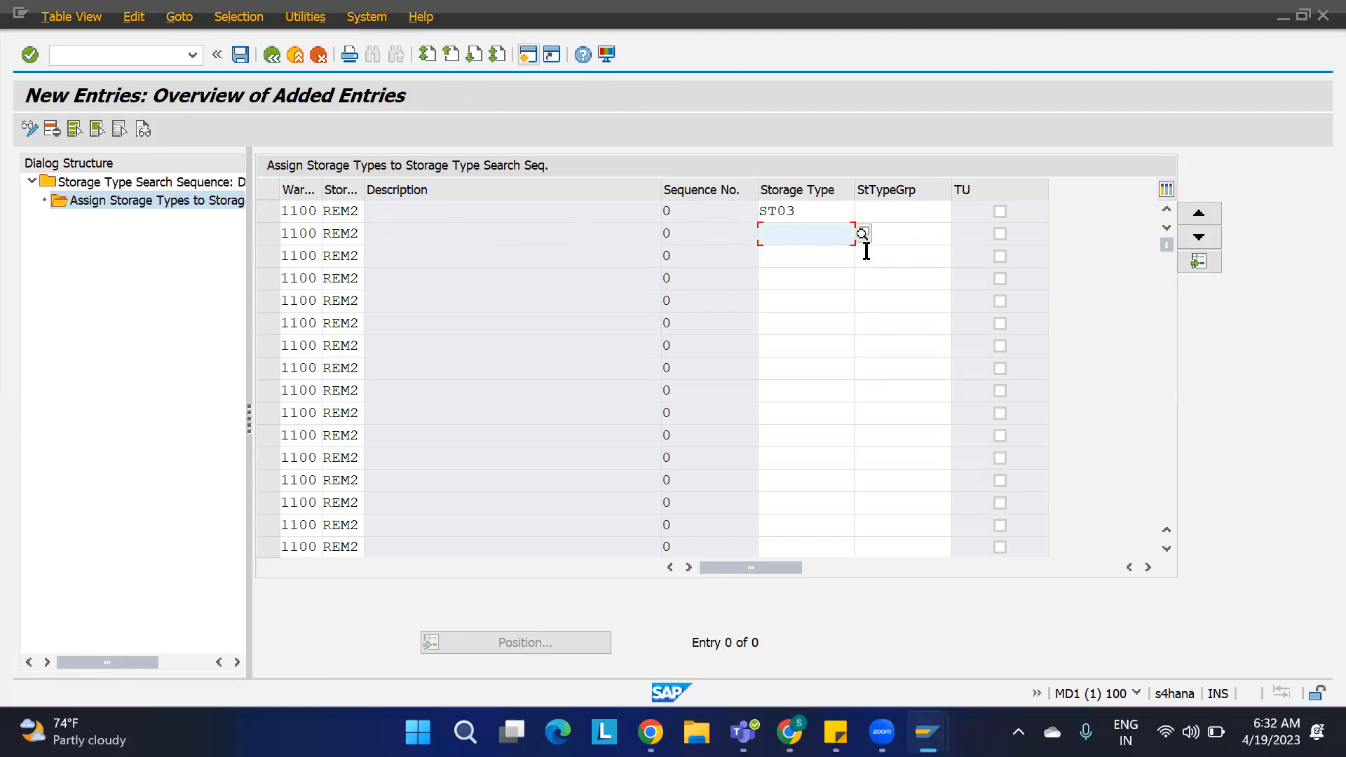
type("ST04")
key("Return")
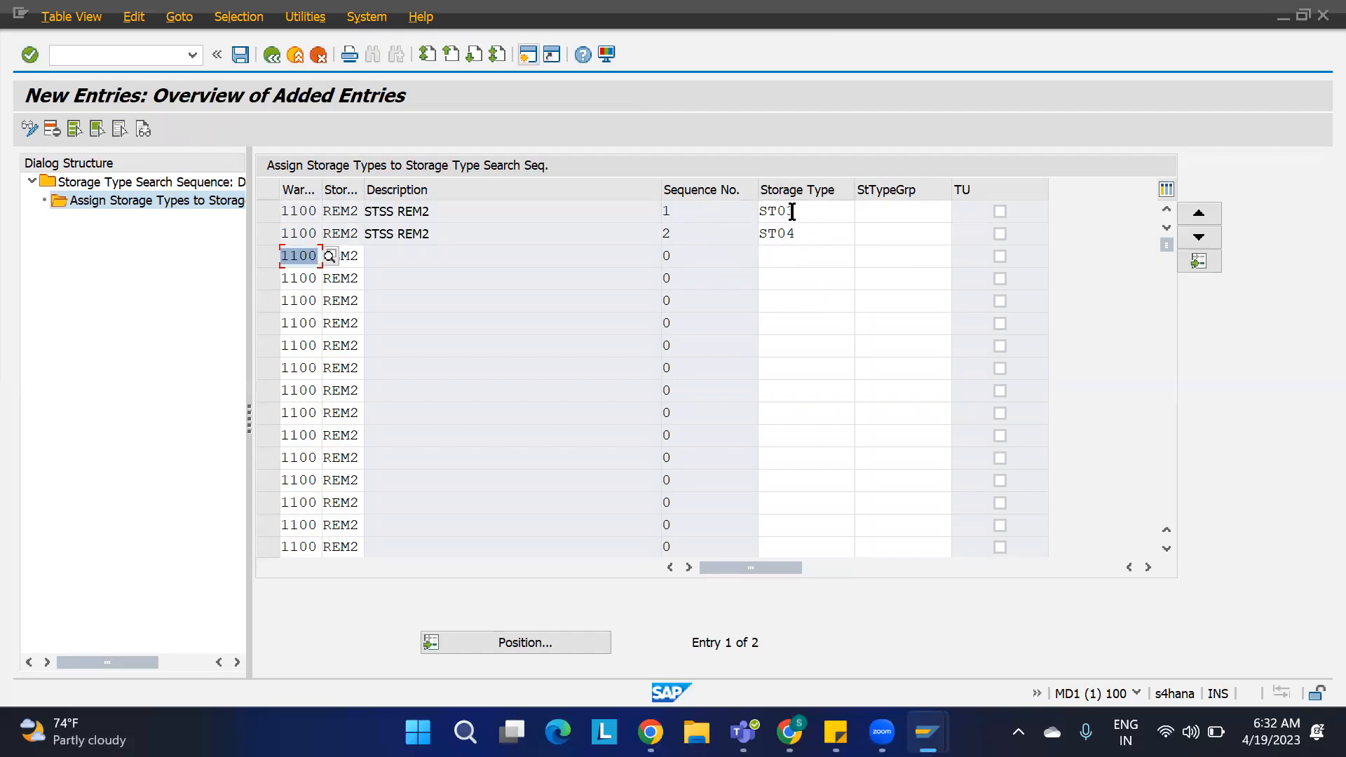
left_click(240, 55)
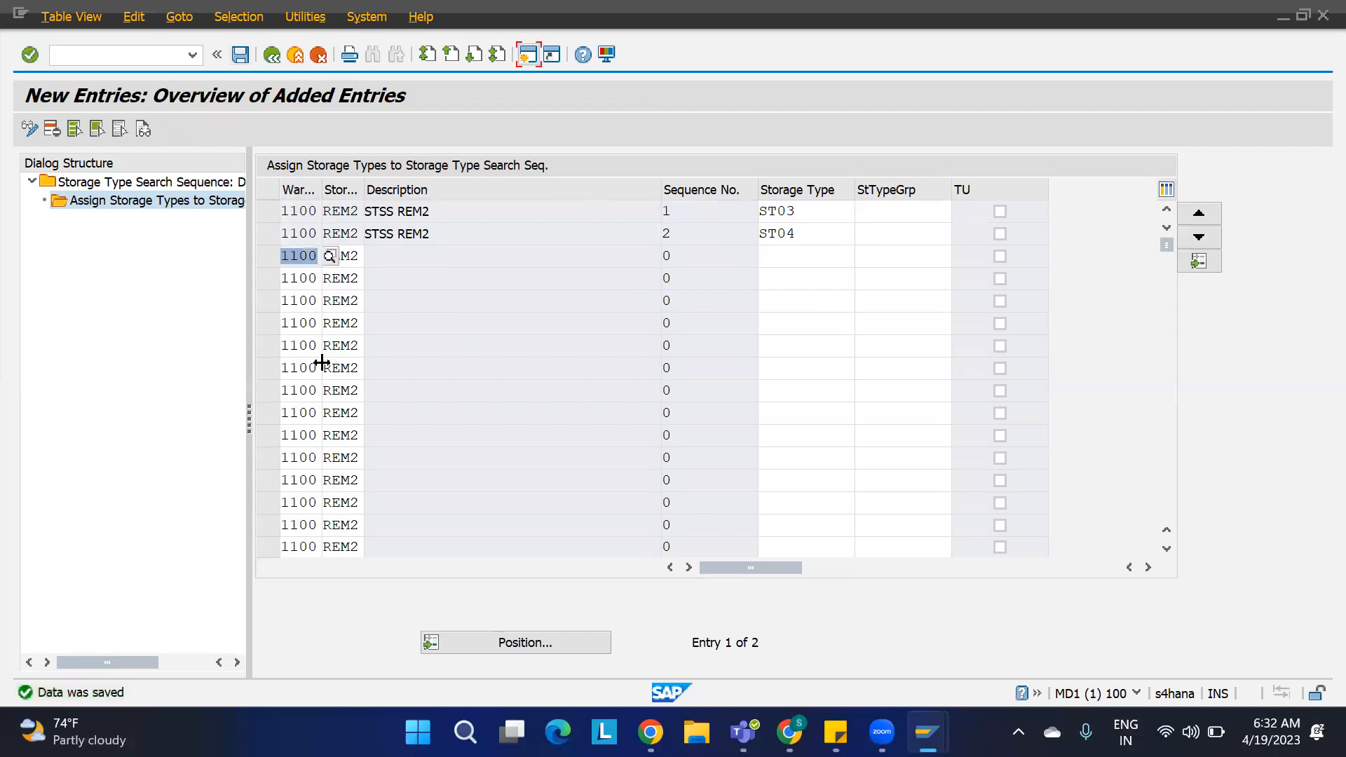
Step: Delete warehouse 1100's stock removal control indicators ST01 and ST02 and save them under the customizing request
key("F3")
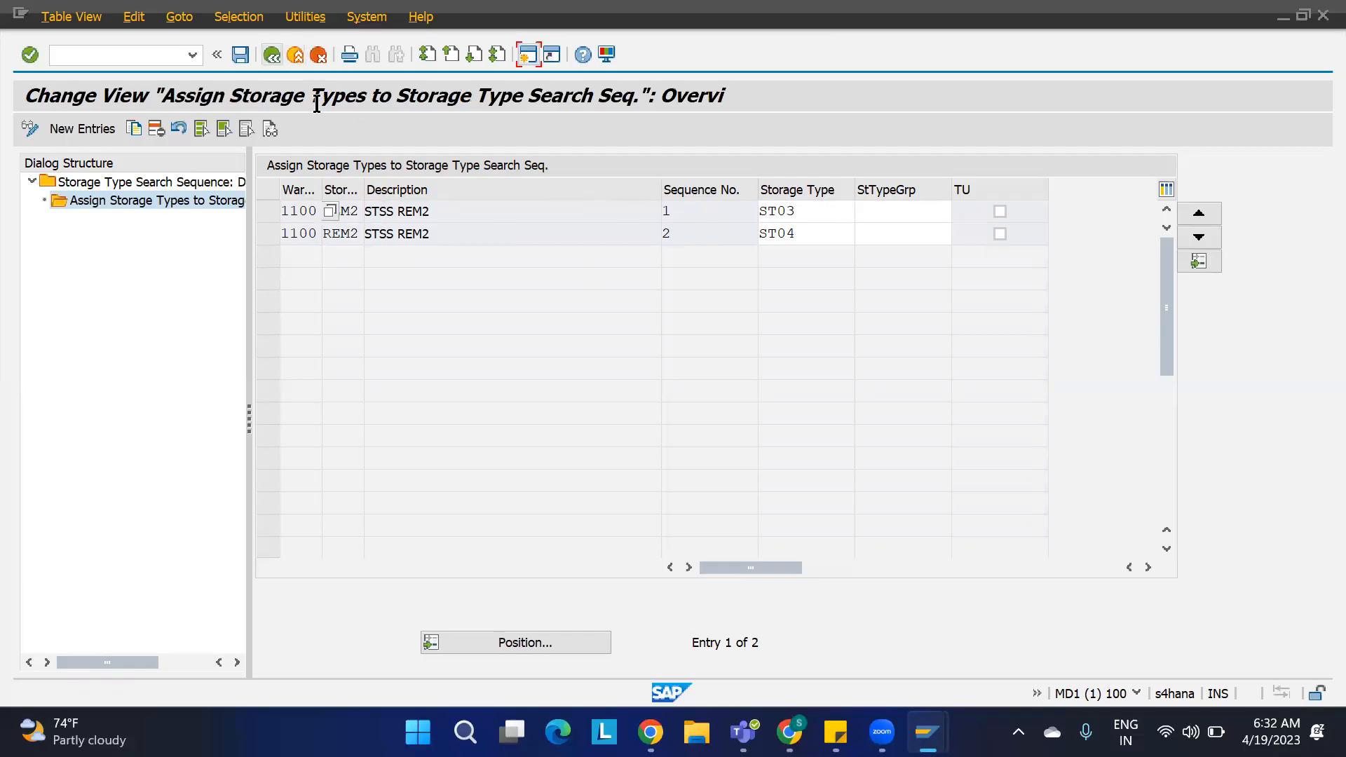
key("F3")
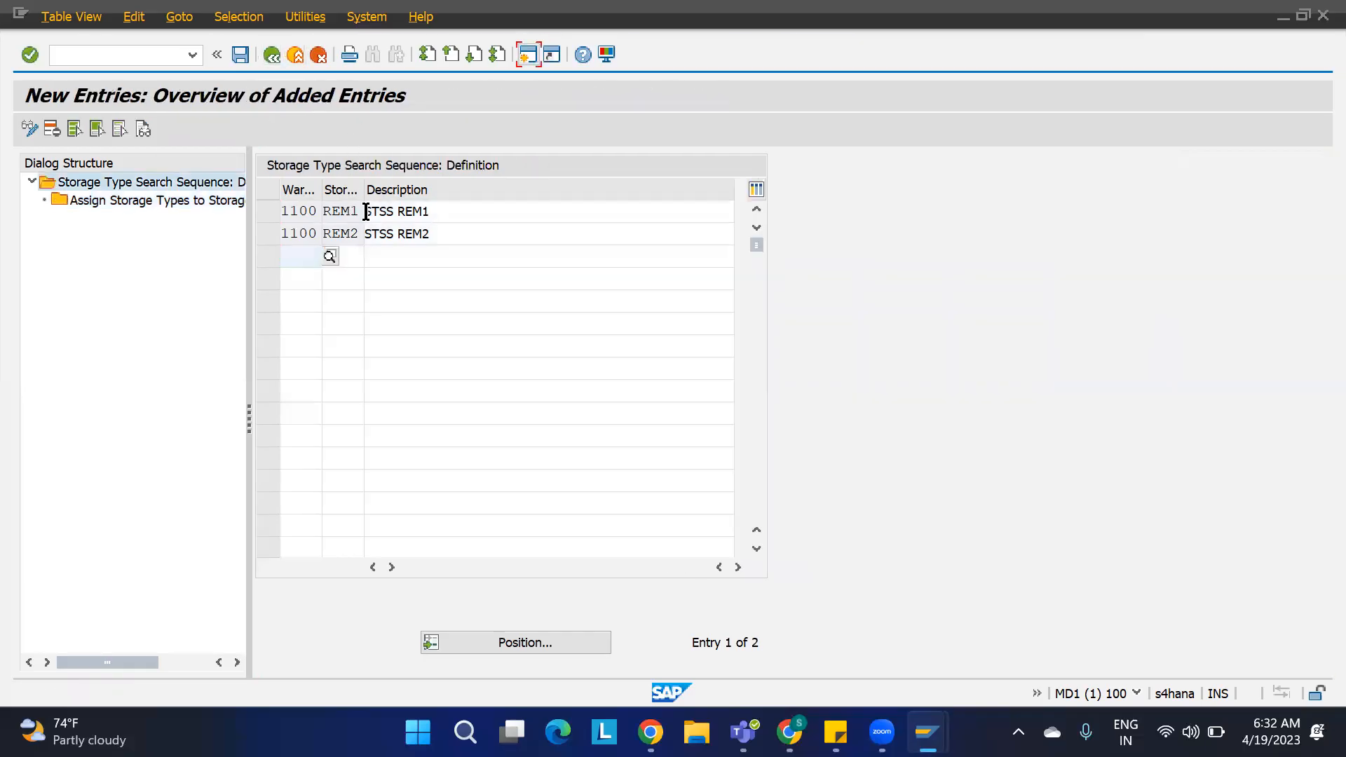
key("F3")
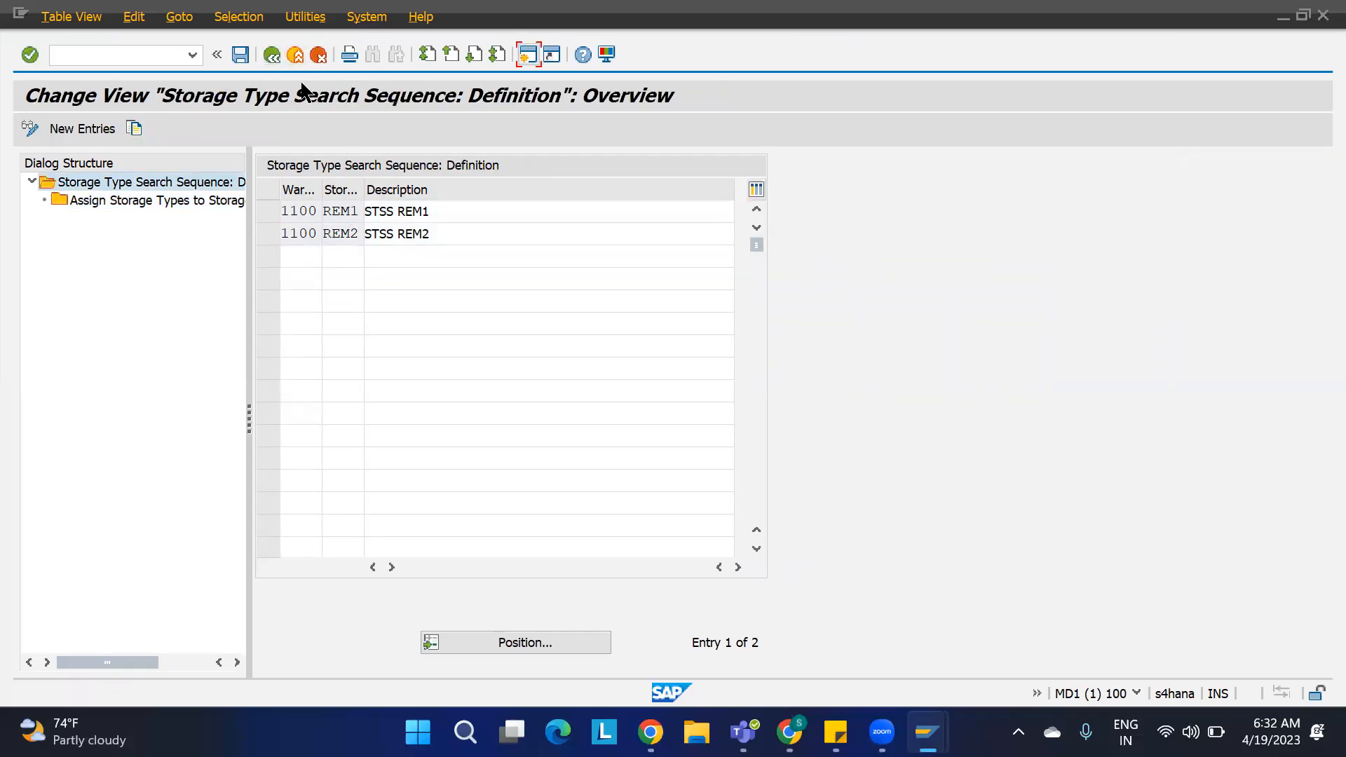
key("F3")
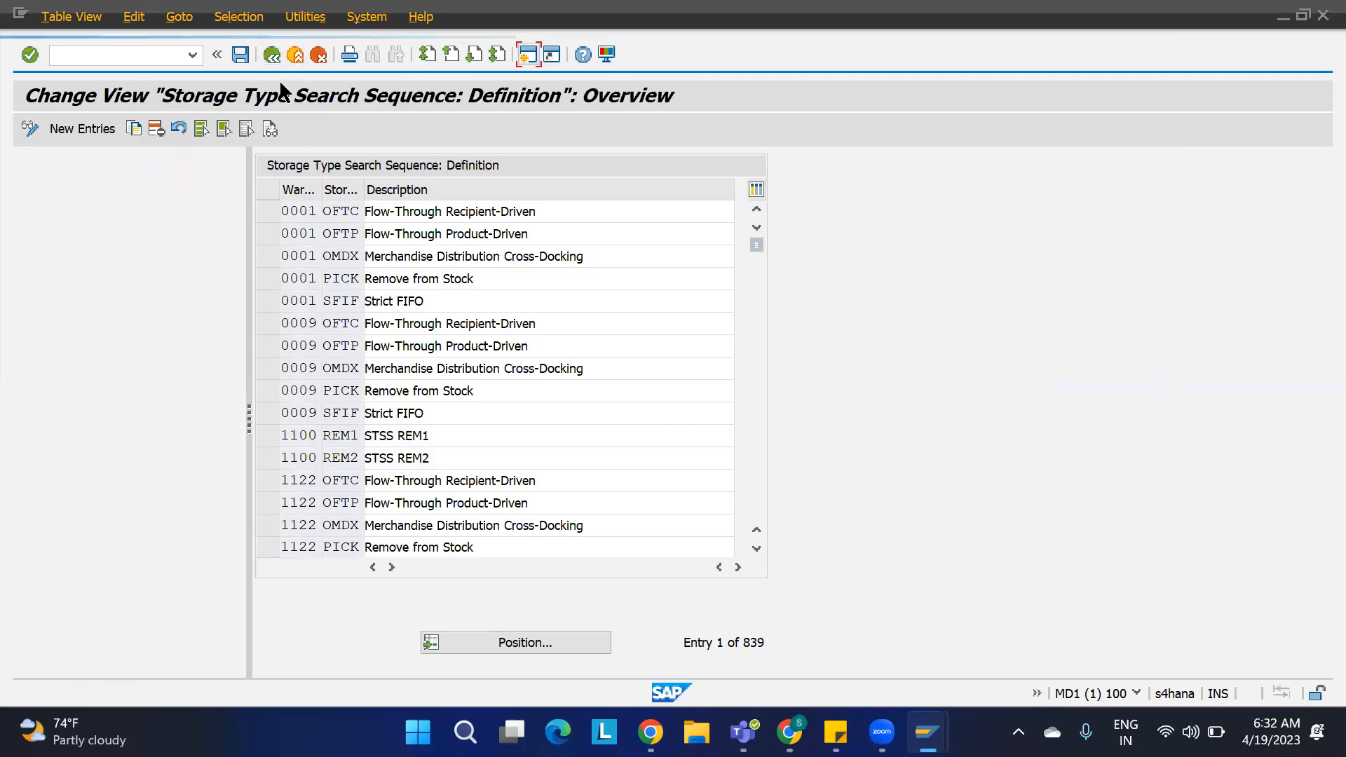
scroll(279, 516, "down", 3)
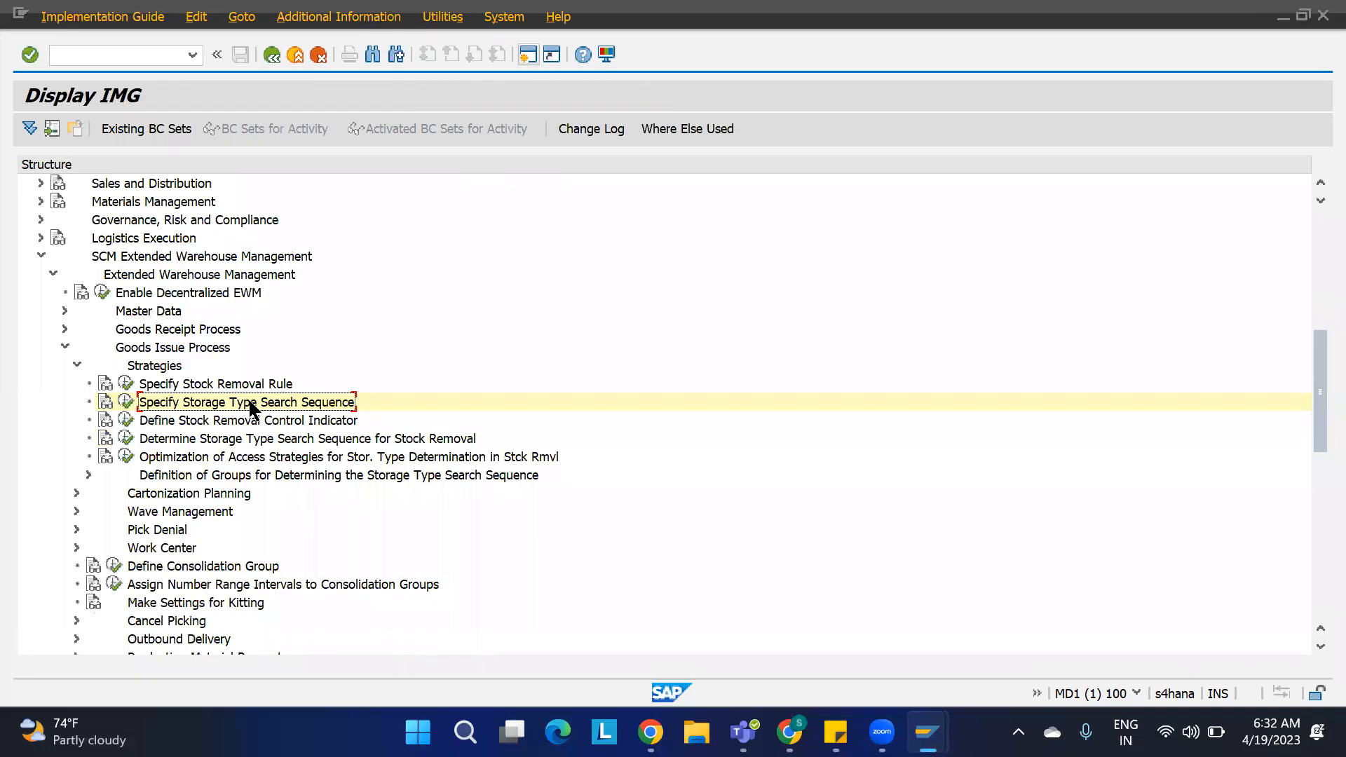
left_click(187, 423)
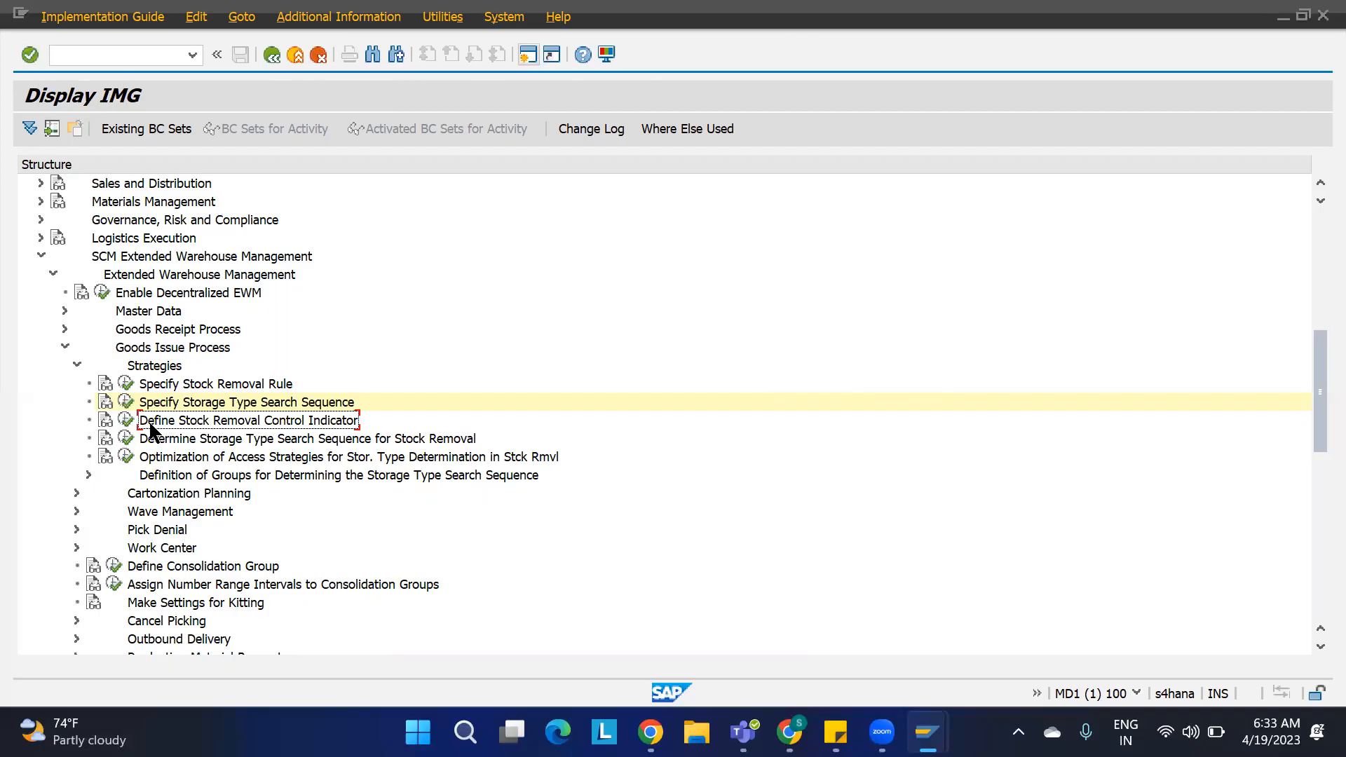
left_click(125, 421)
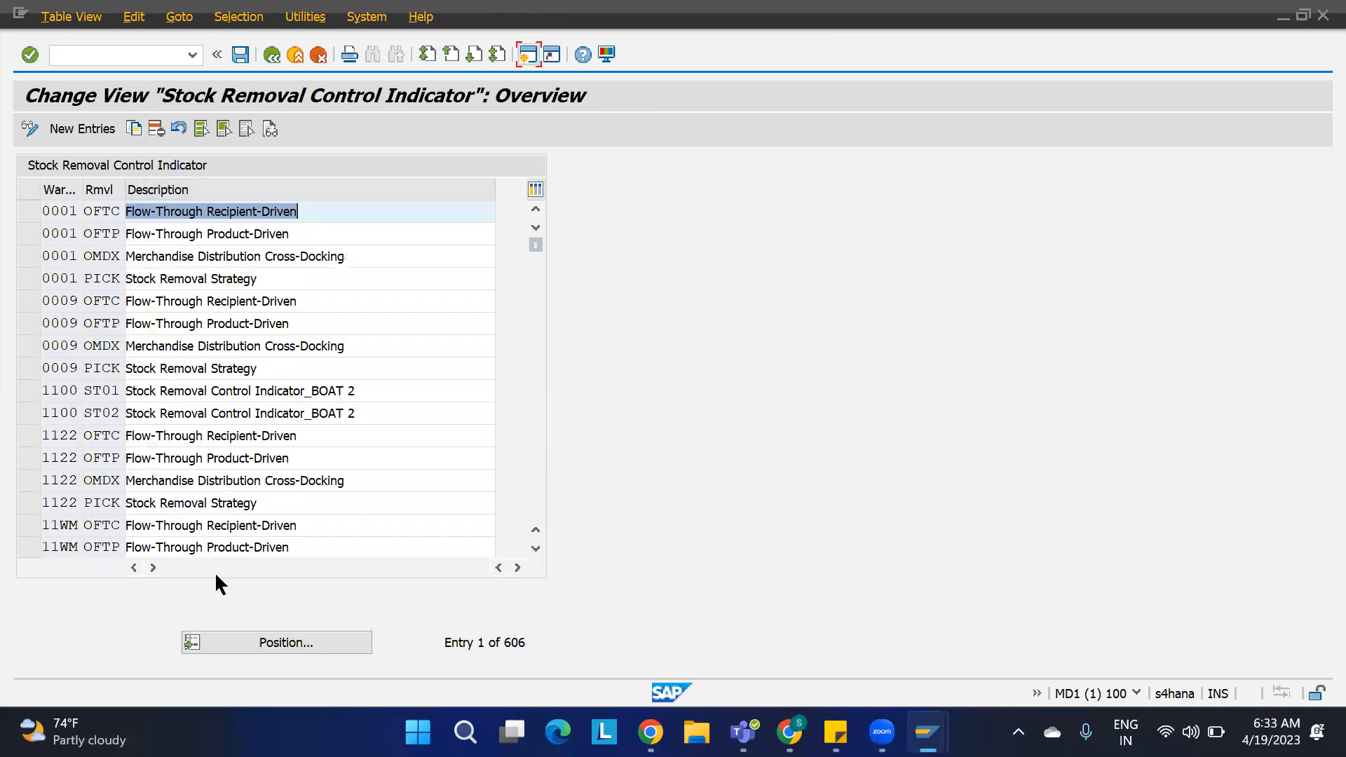
left_click(28, 390)
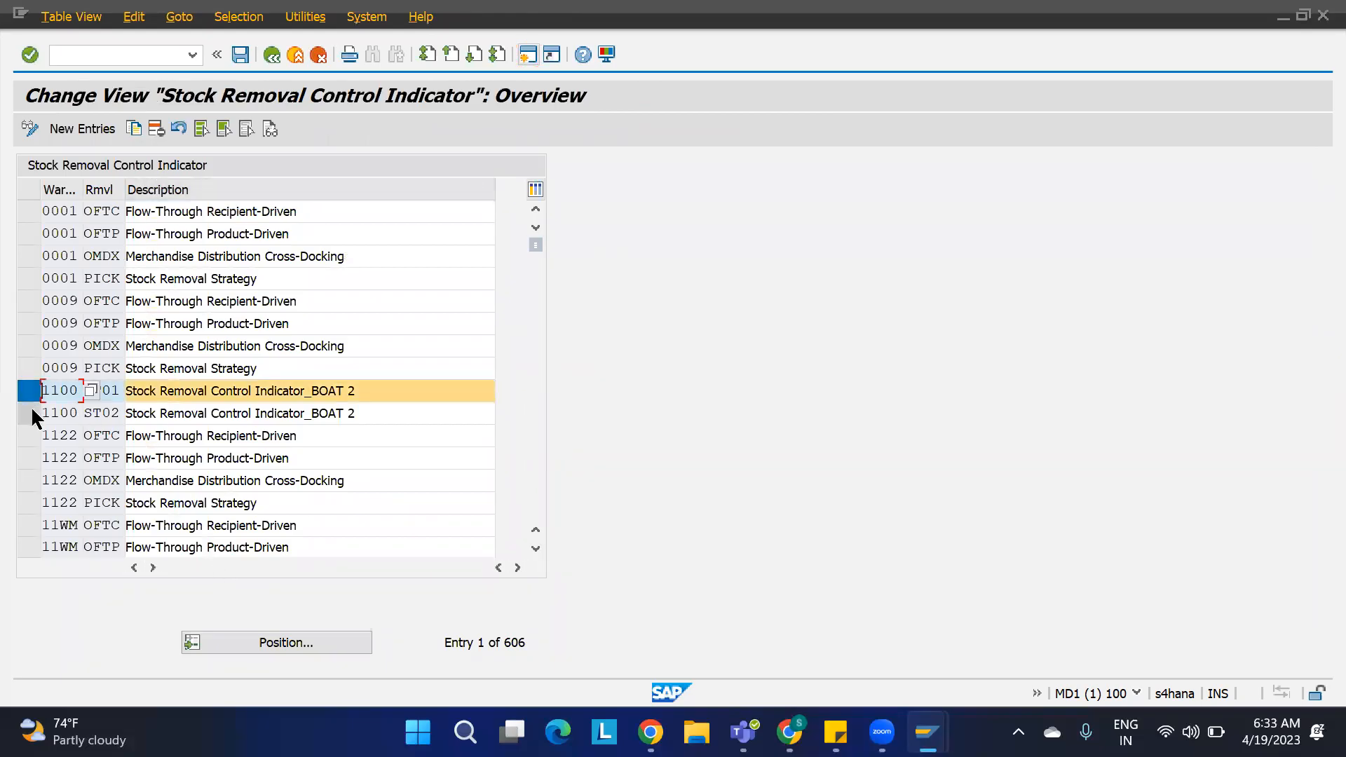
left_click(30, 412)
left_click(157, 129)
left_click(240, 55)
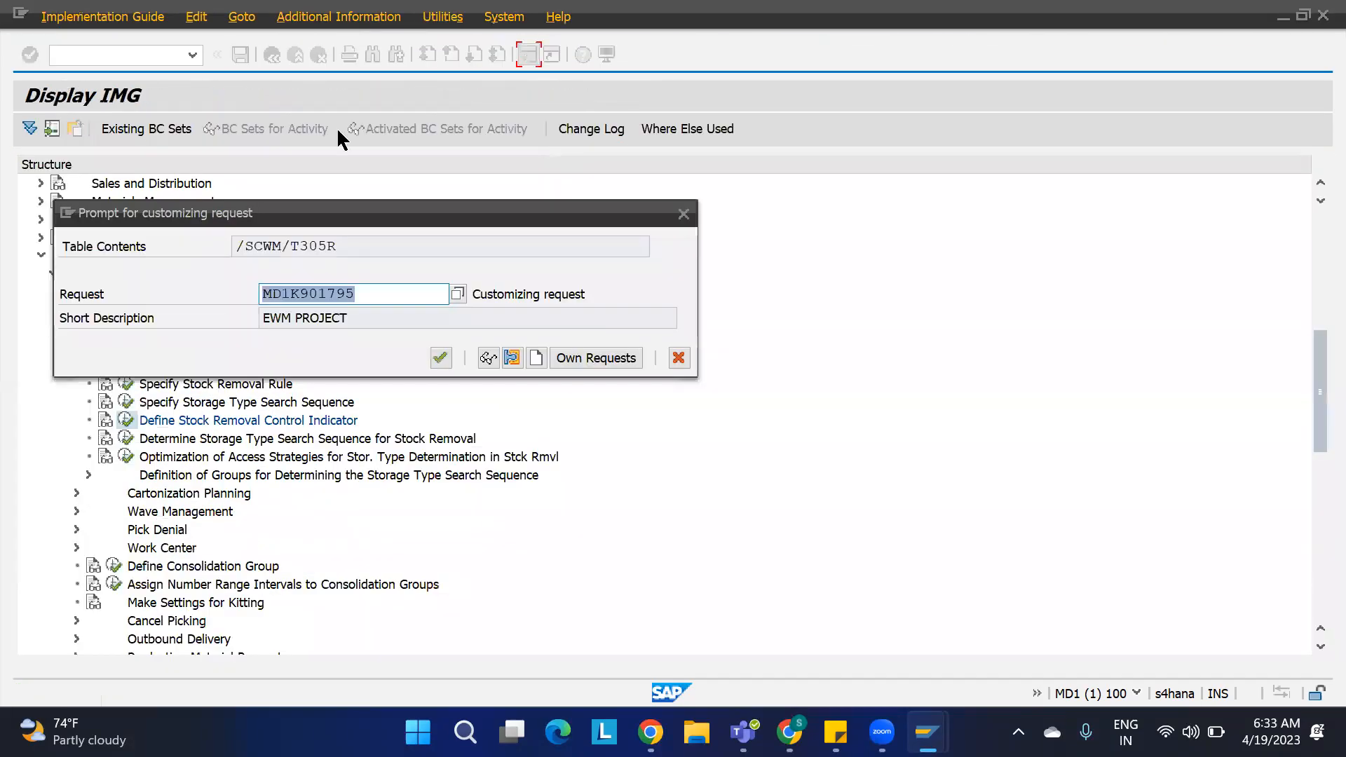
left_click(436, 357)
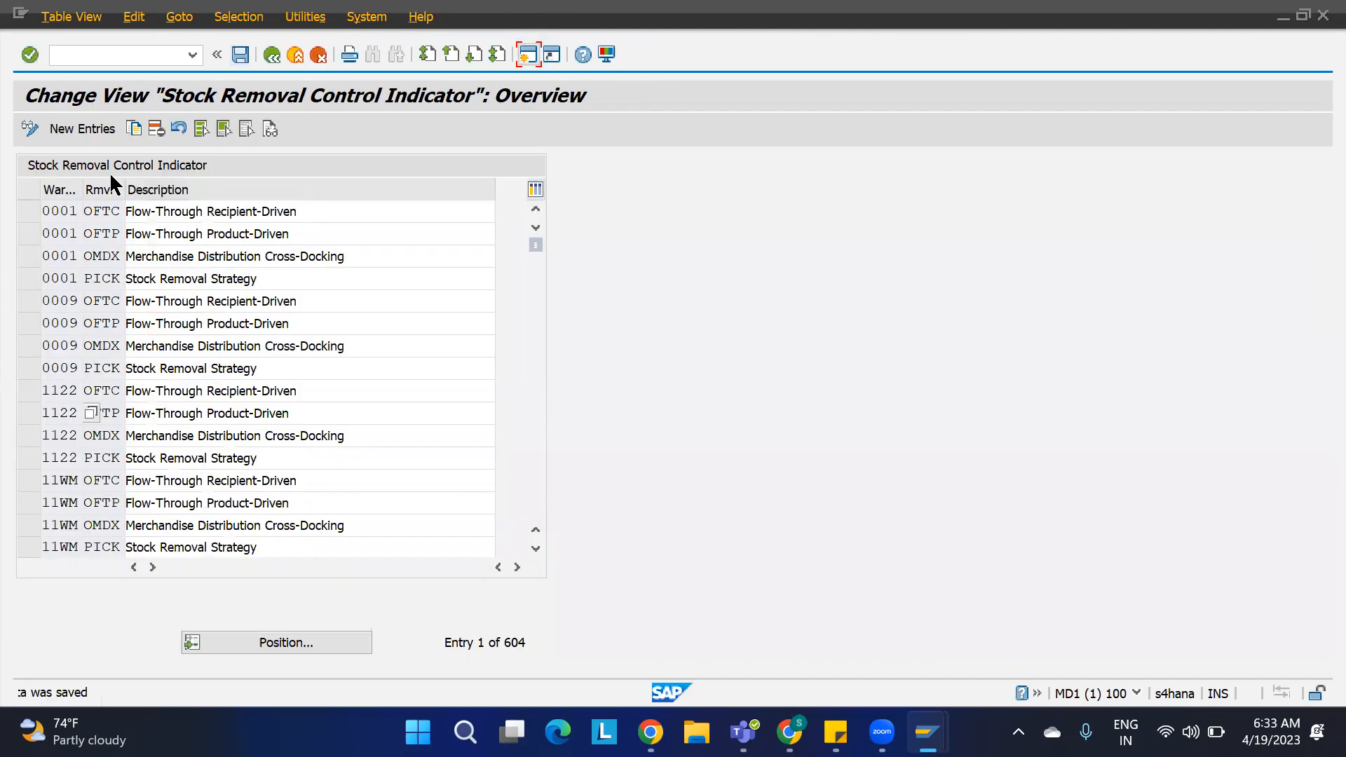
Step: Add stock removal control indicator SRC1 for warehouse 1100 described as STOCK REMOVAL CI 01
left_click(88, 127)
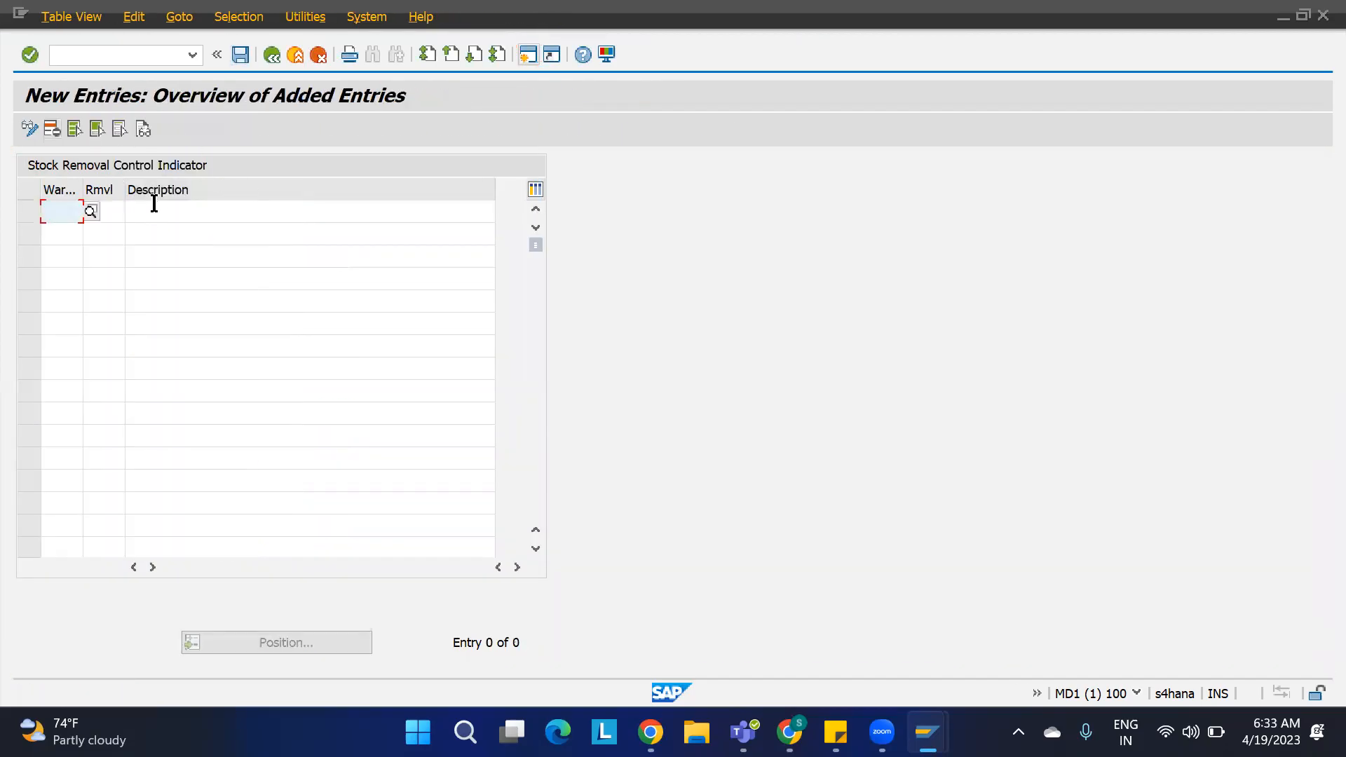
type("1100")
key("Tab")
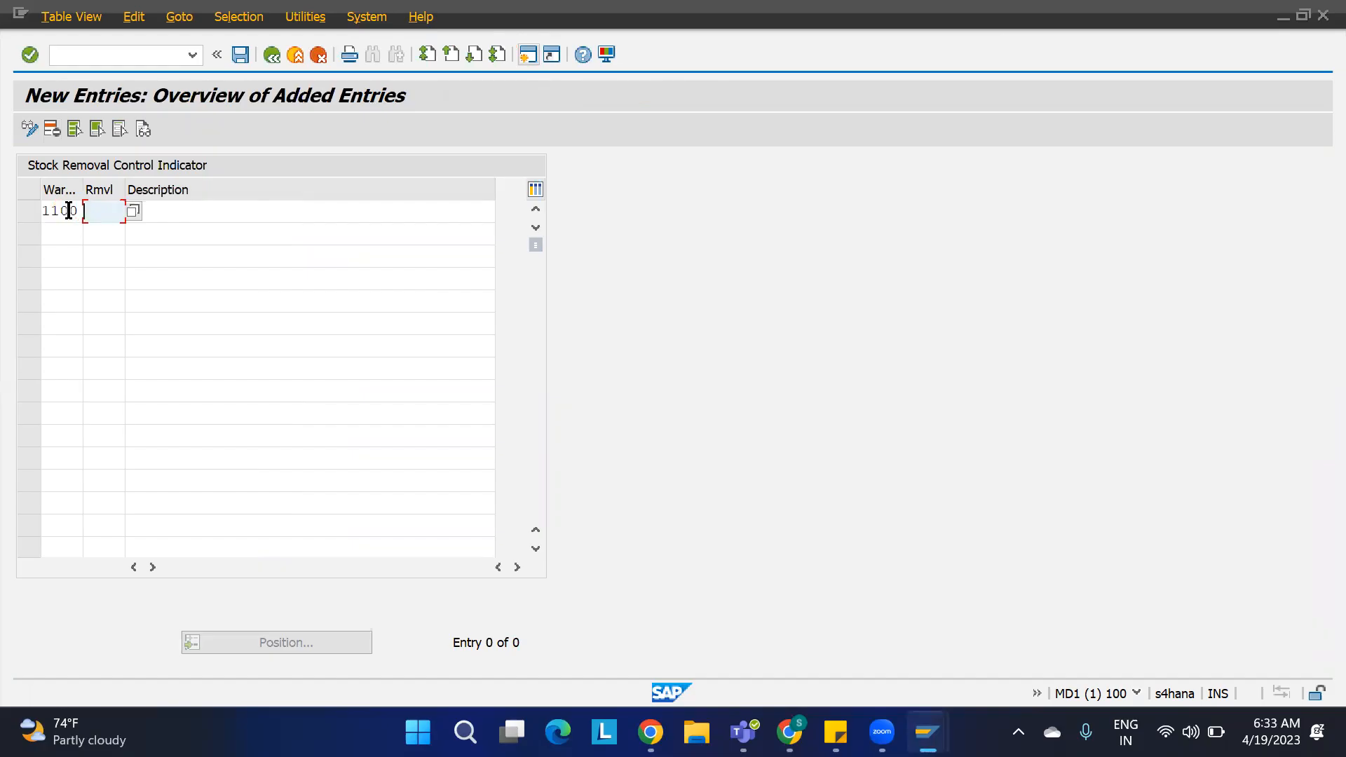
type("SRC1")
key("Tab")
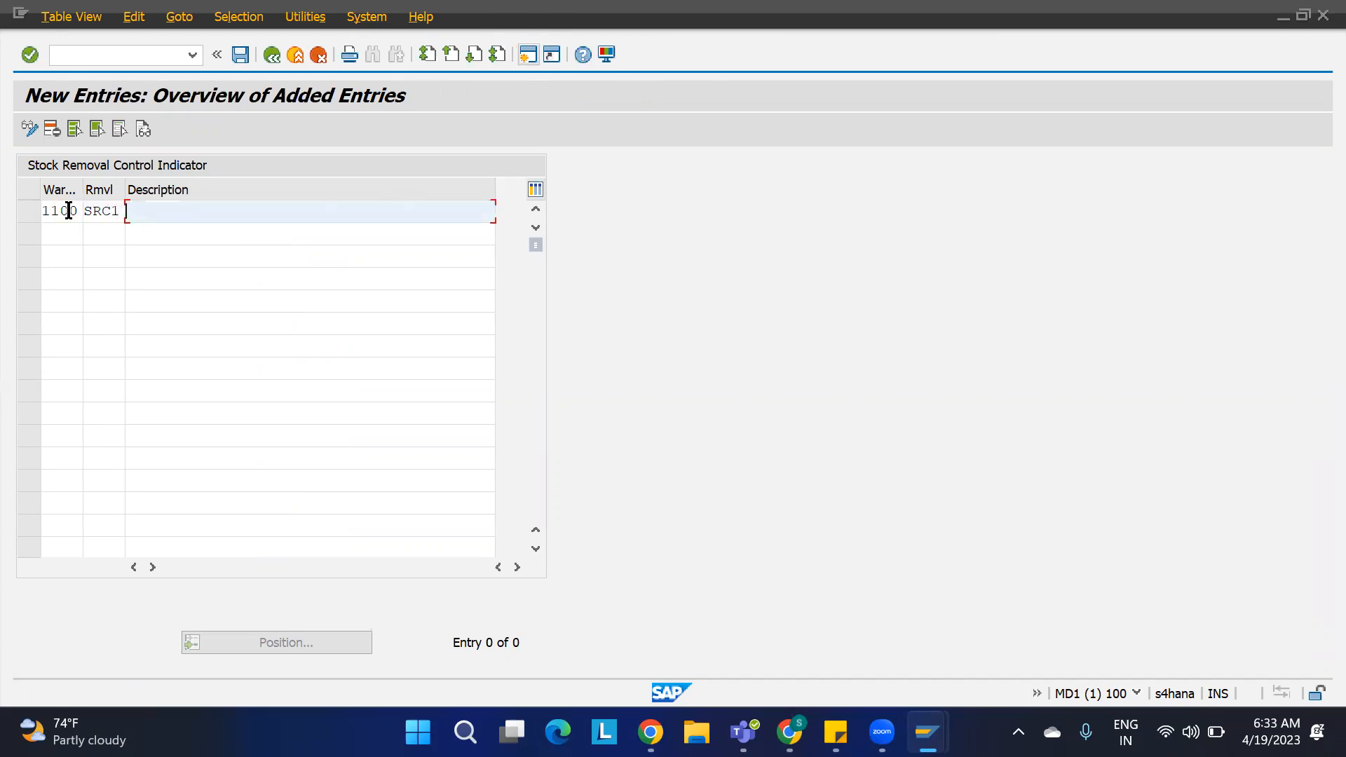
type("STOCK REMOVAL CI 01")
left_click(55, 233)
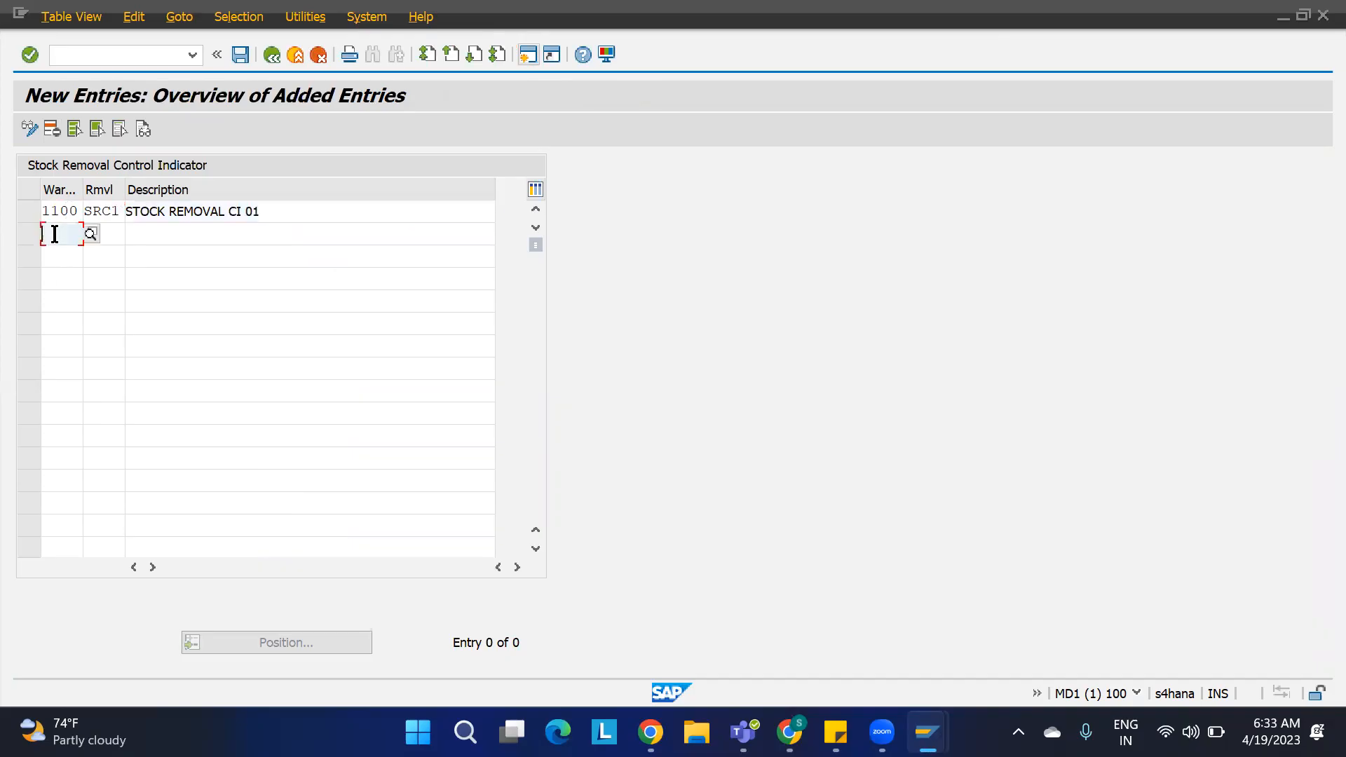
Step: Add stock removal control indicator SRC2 for warehouse 1100 described as STOCK REMOVAL CI 02 and save
type("1100 ")
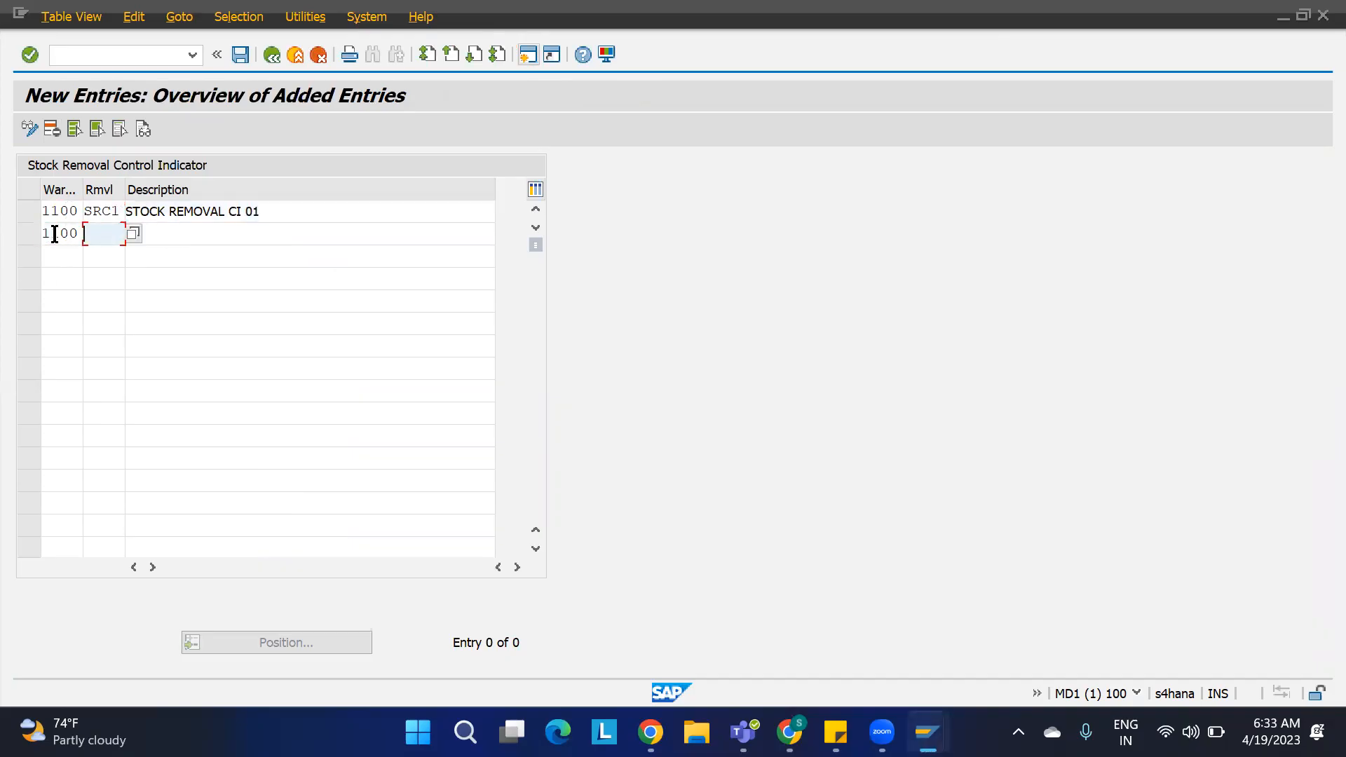
type("SRC")
type("2 ")
type("S")
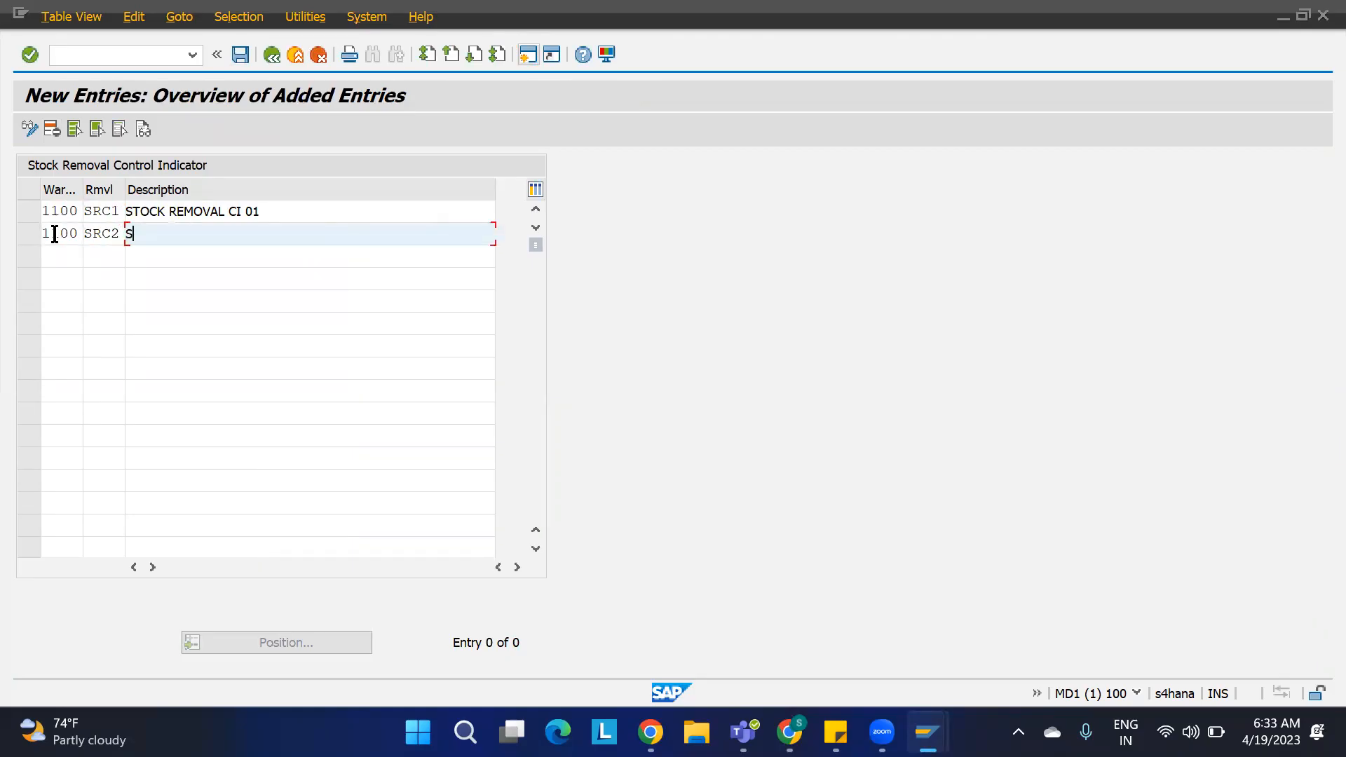
left_click_drag(276, 204, 48, 209)
key("ctrl+c")
left_click_drag(150, 234, 109, 239)
key("ctrl+v")
key("BackSpace")
type("2")
key("Return")
key("ctrl+s")
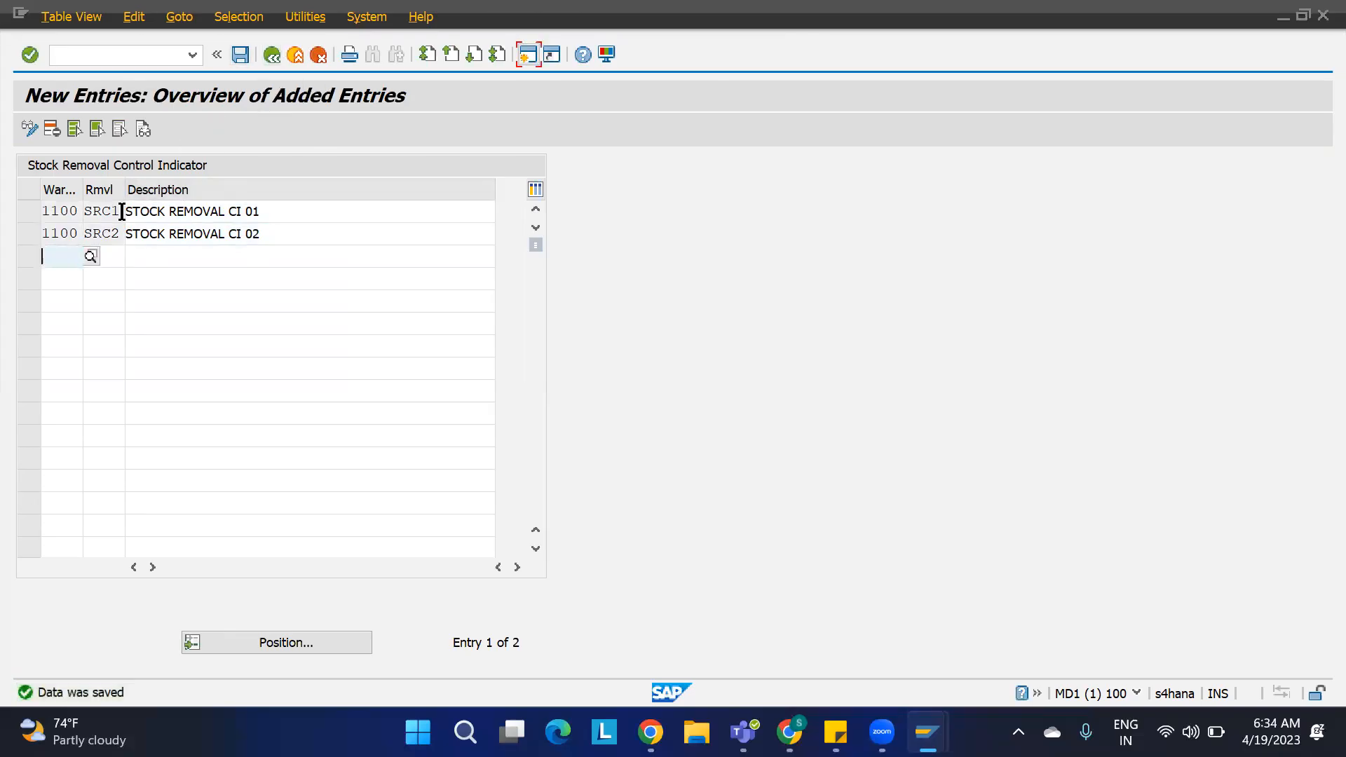
Step: Open Determine Storage Type Search Sequence for Stock Removal and position the list at warehouse 1100
left_click_drag(123, 210, 69, 214)
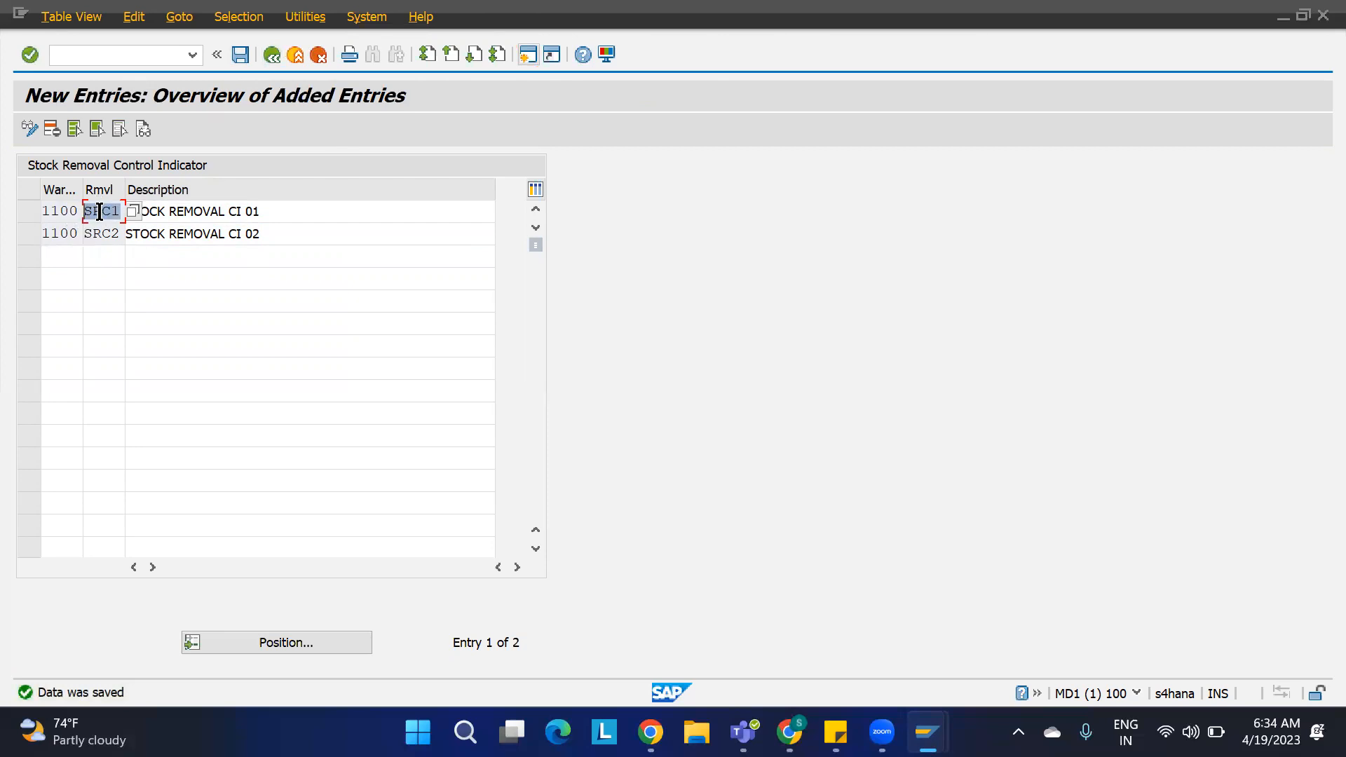
key("F3")
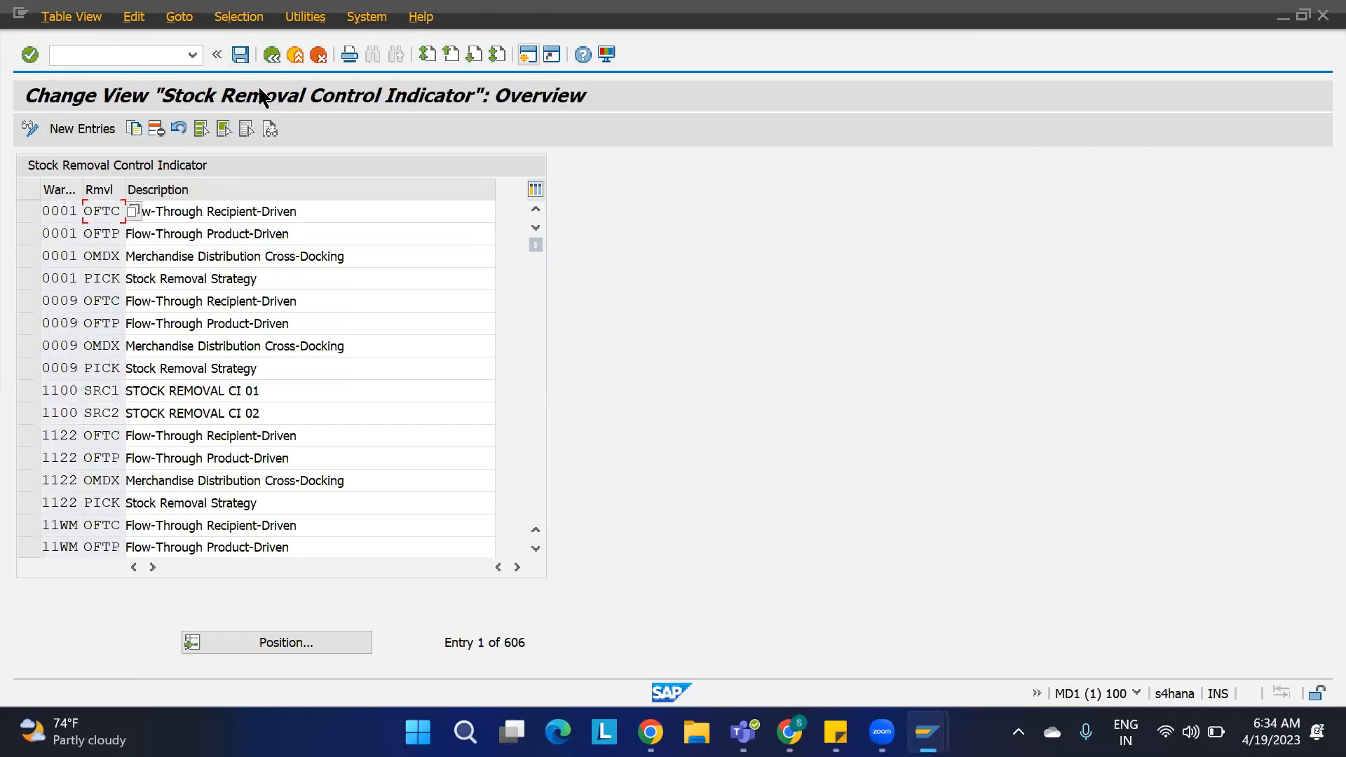
key("F3")
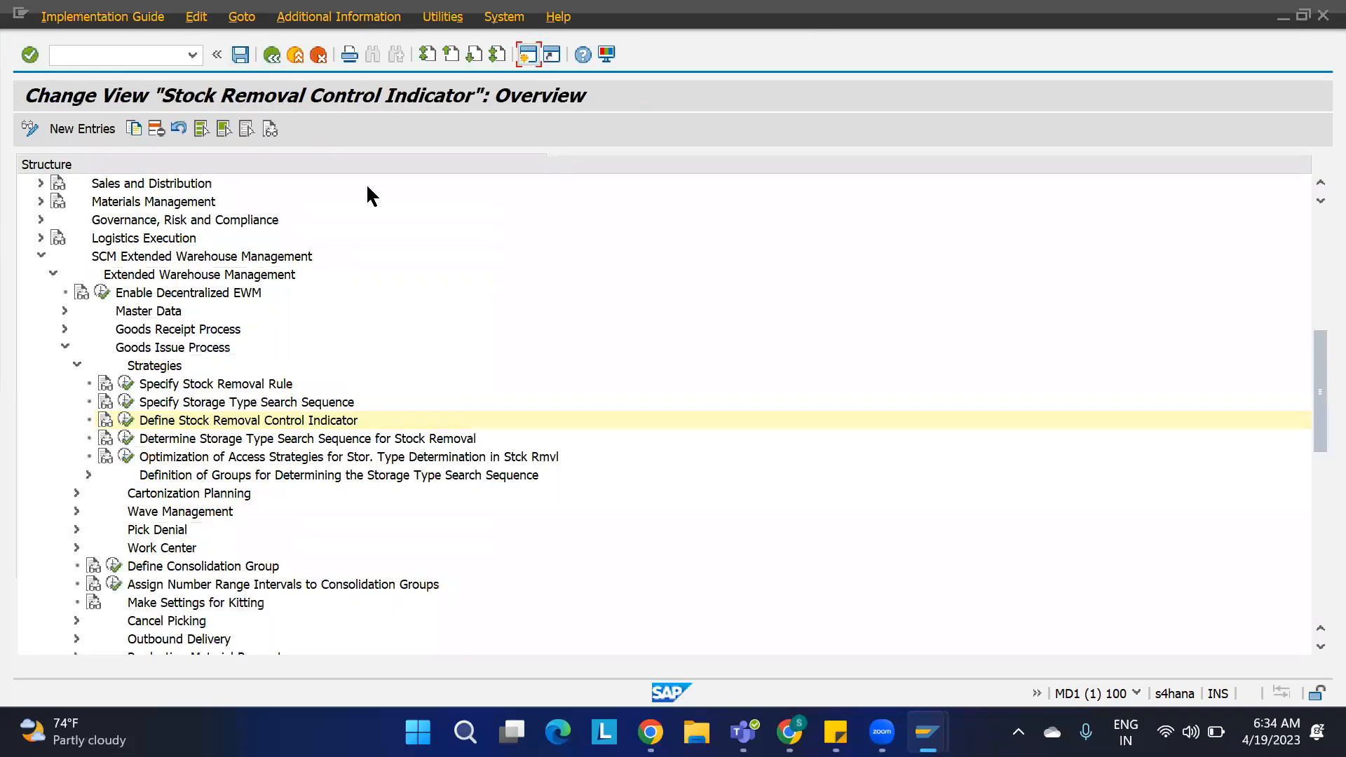
left_click(191, 441)
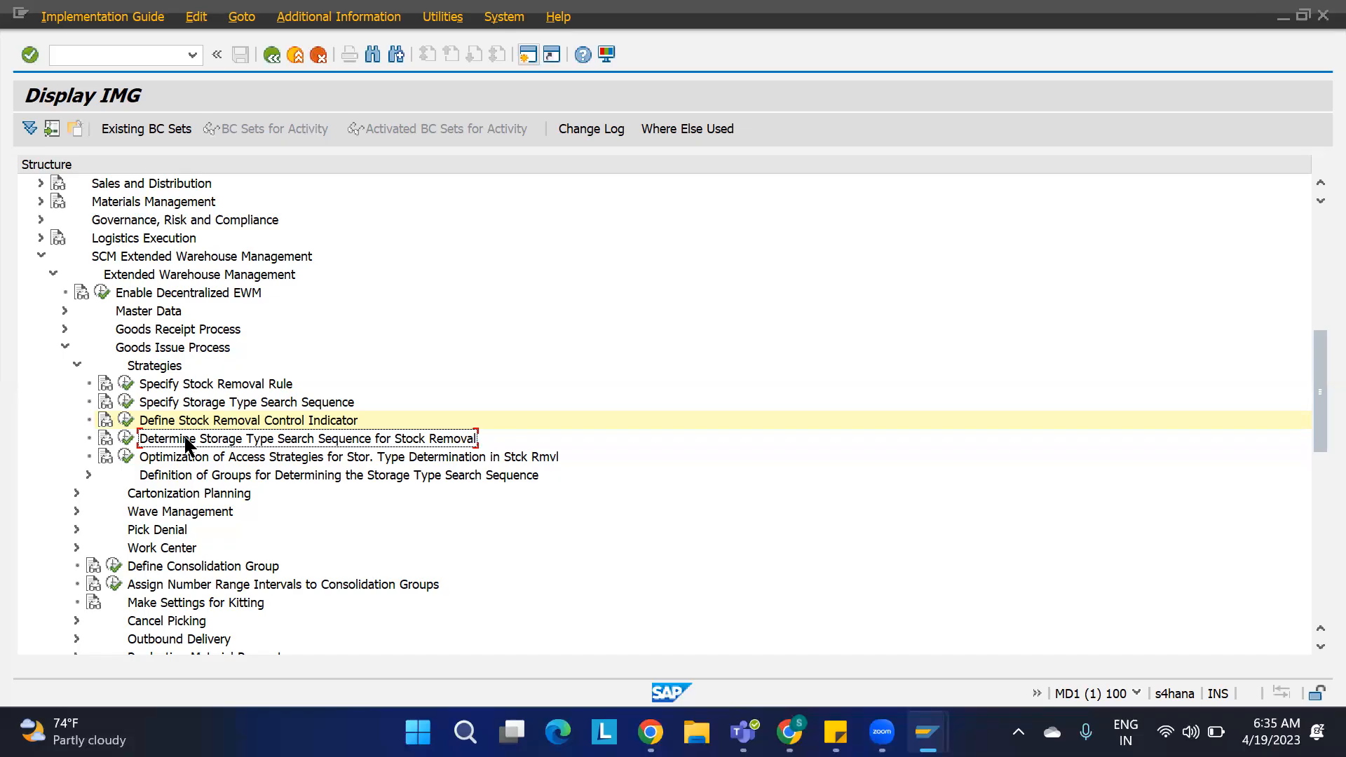
left_click(125, 439)
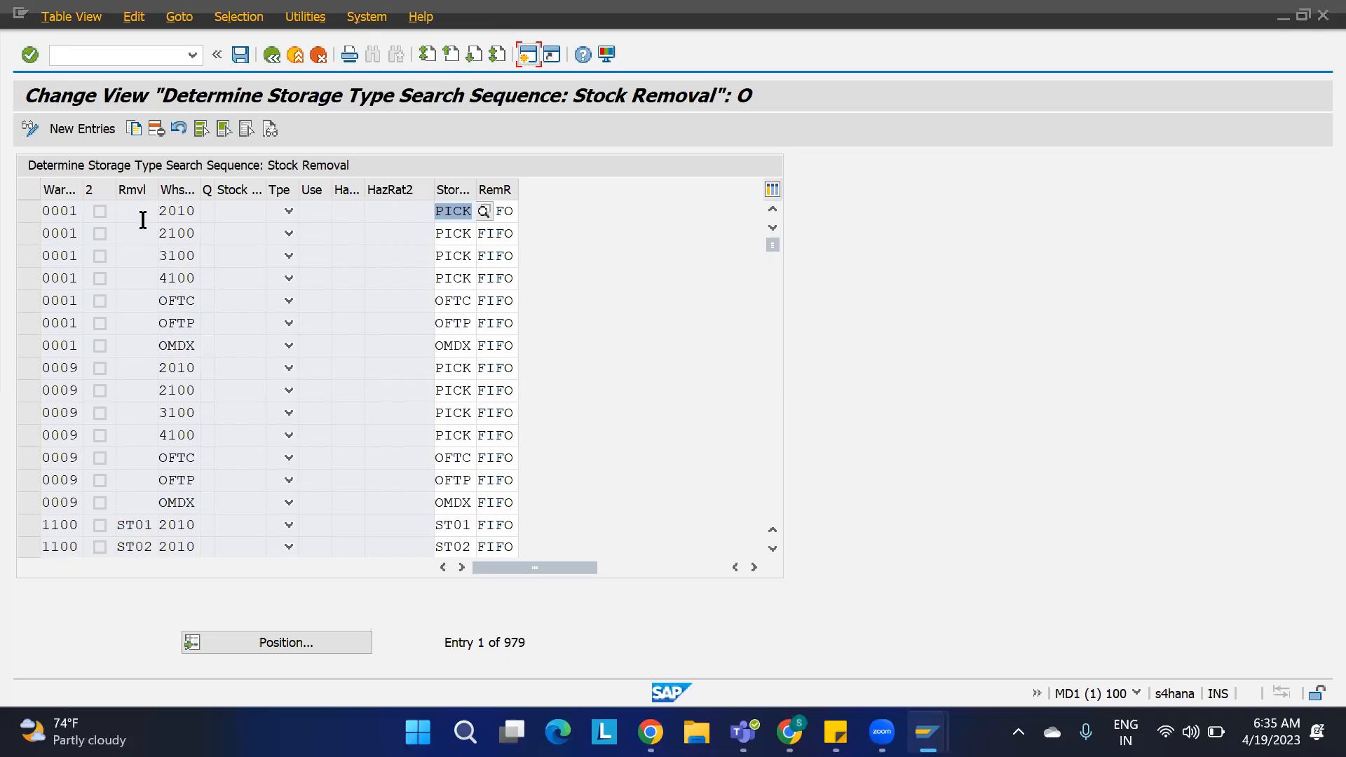
left_click(273, 642)
type("1100")
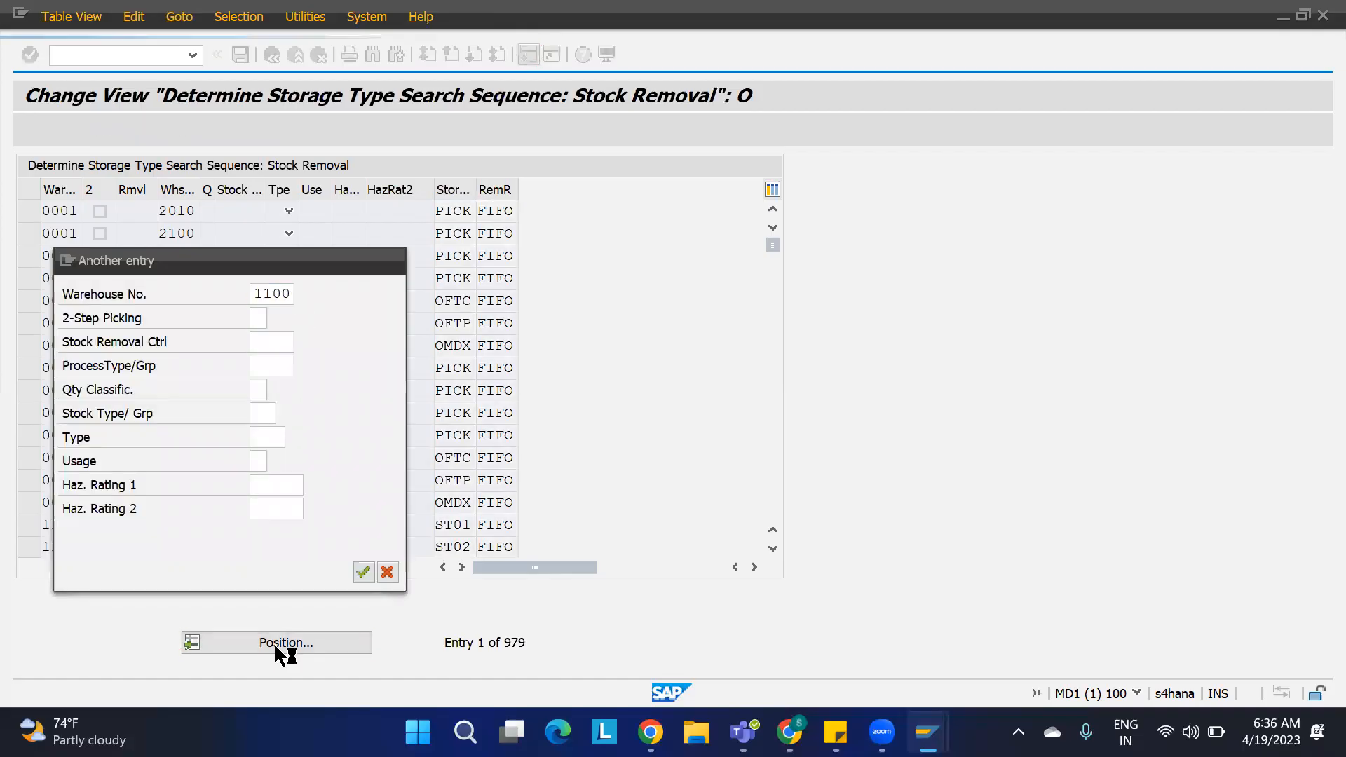
key("Return")
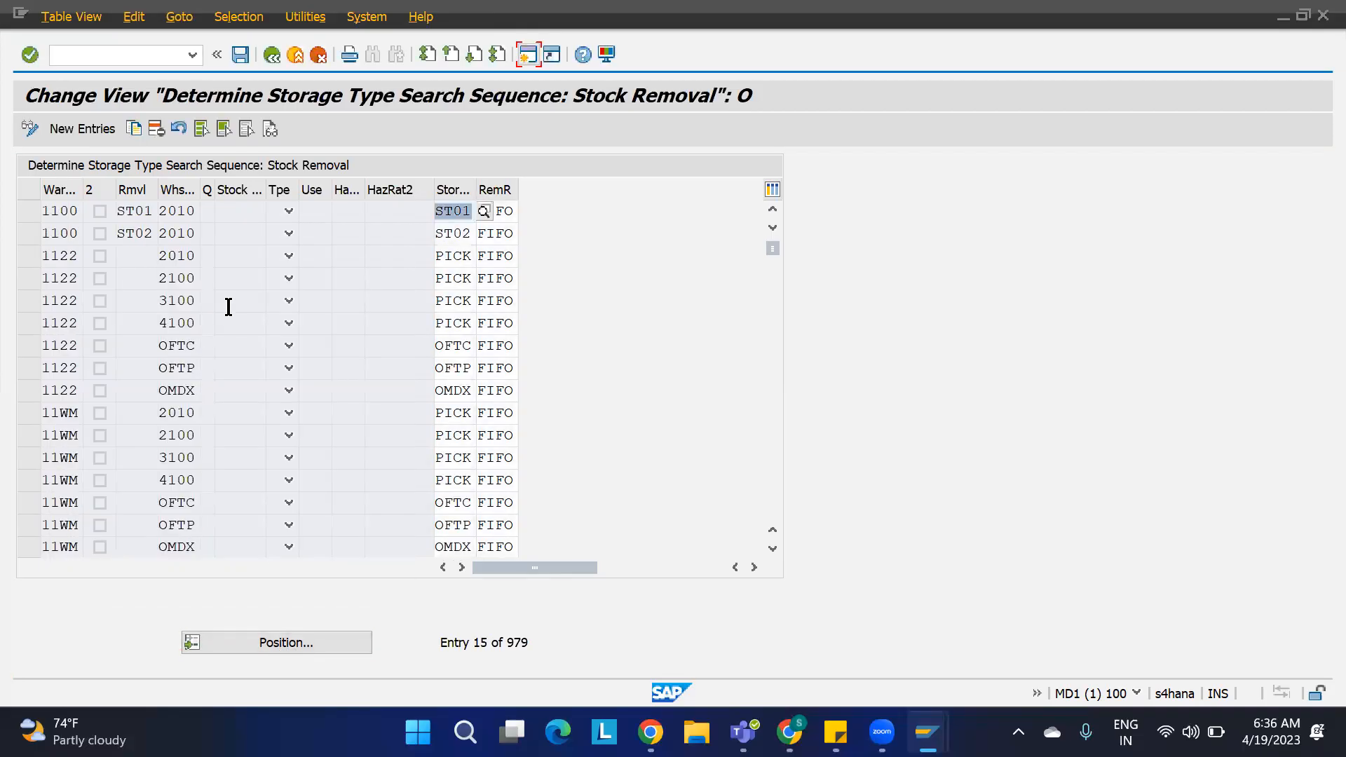
Step: Delete warehouse 1100's storage type search sequence entries for ST01 and ST02 and save them under the customizing request
left_click(39, 214)
left_click(32, 233)
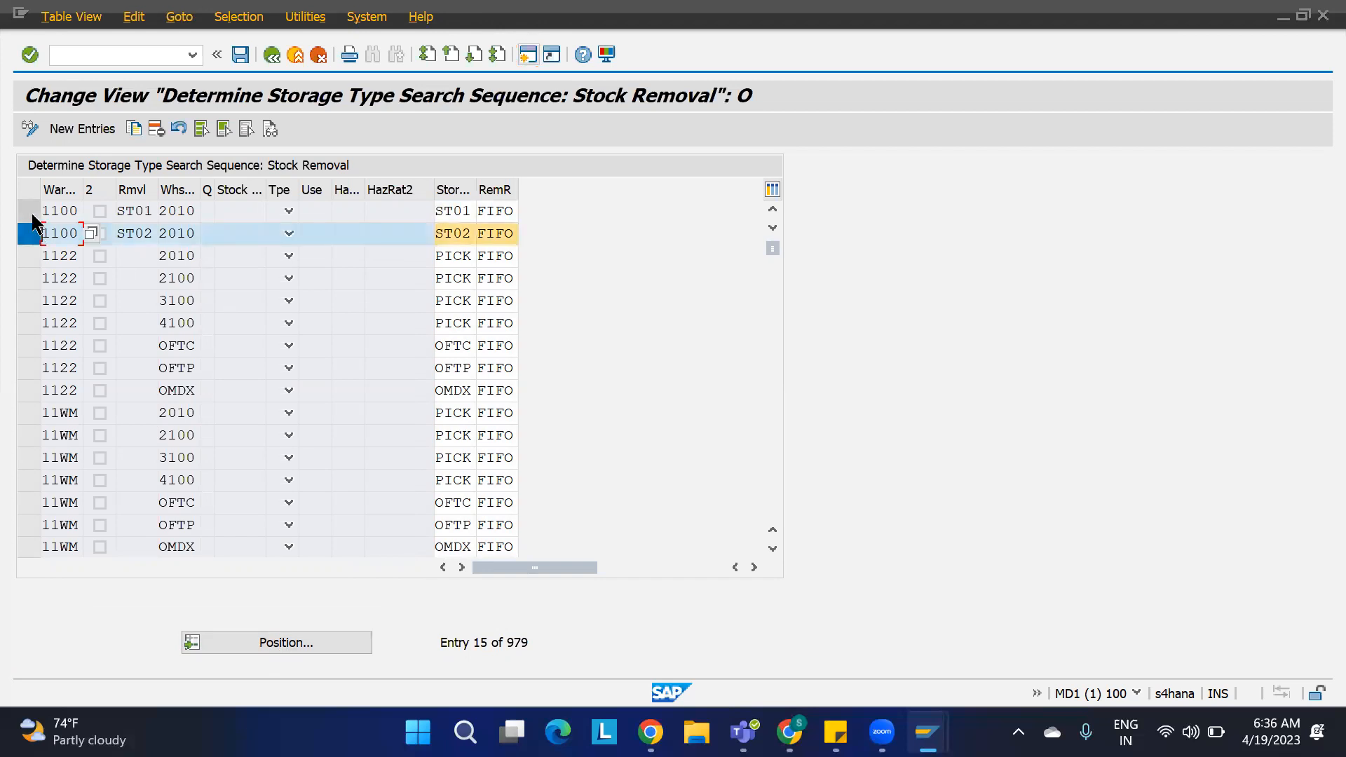
left_click(32, 216)
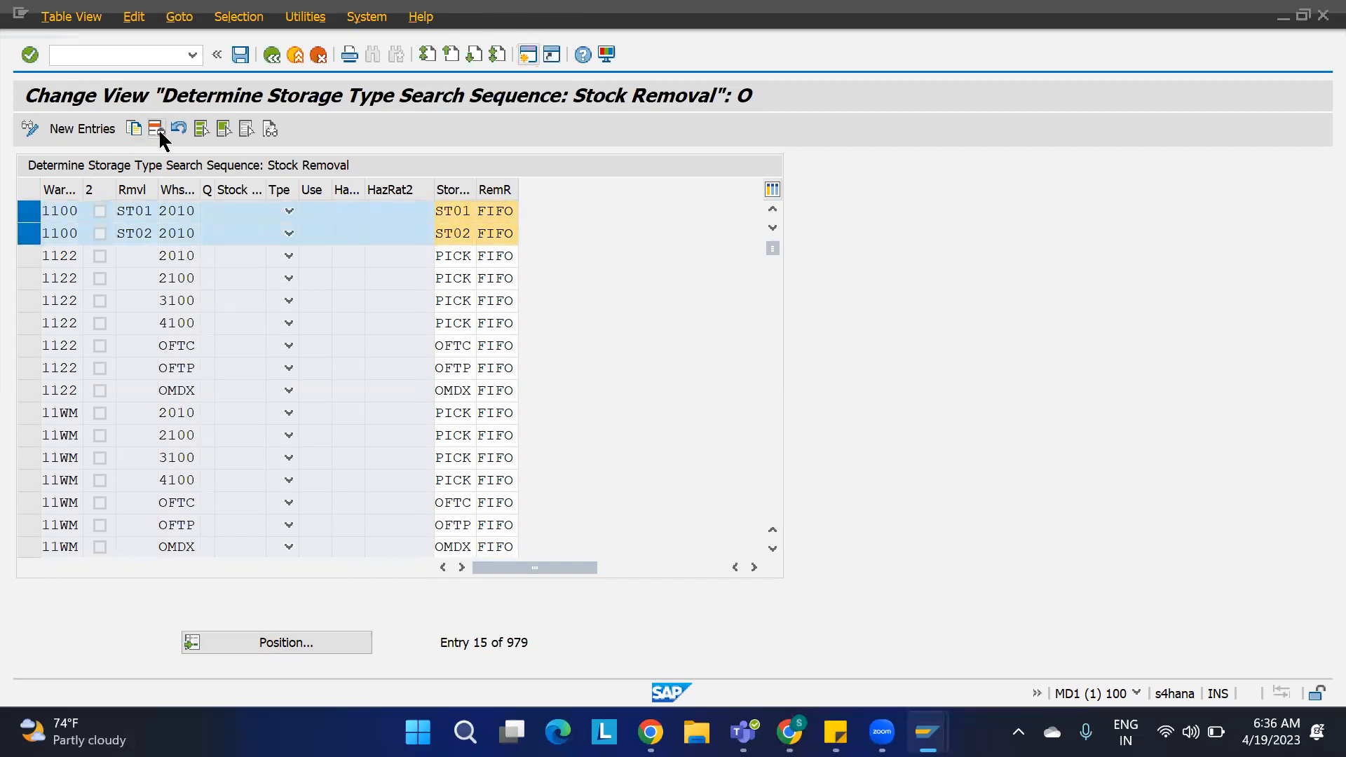
left_click(157, 128)
key("ctrl+s")
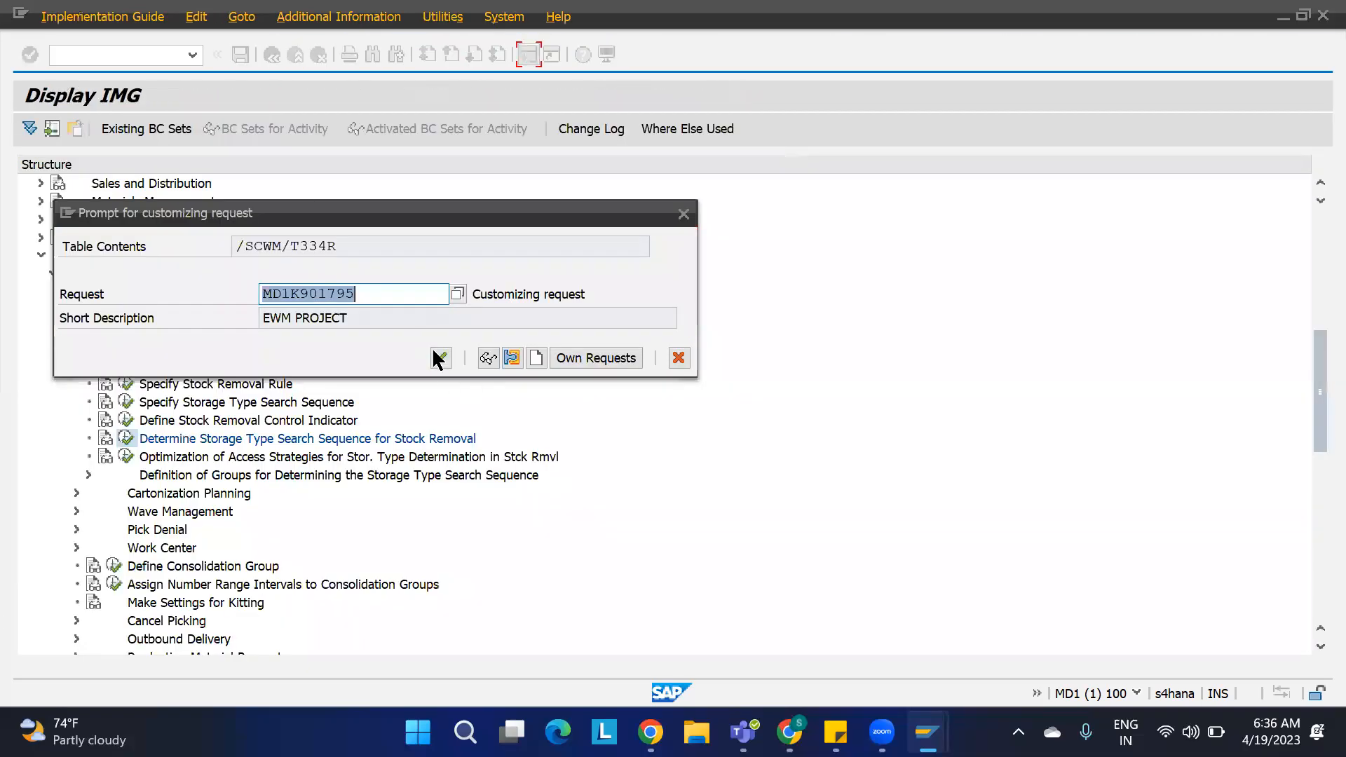
left_click(438, 356)
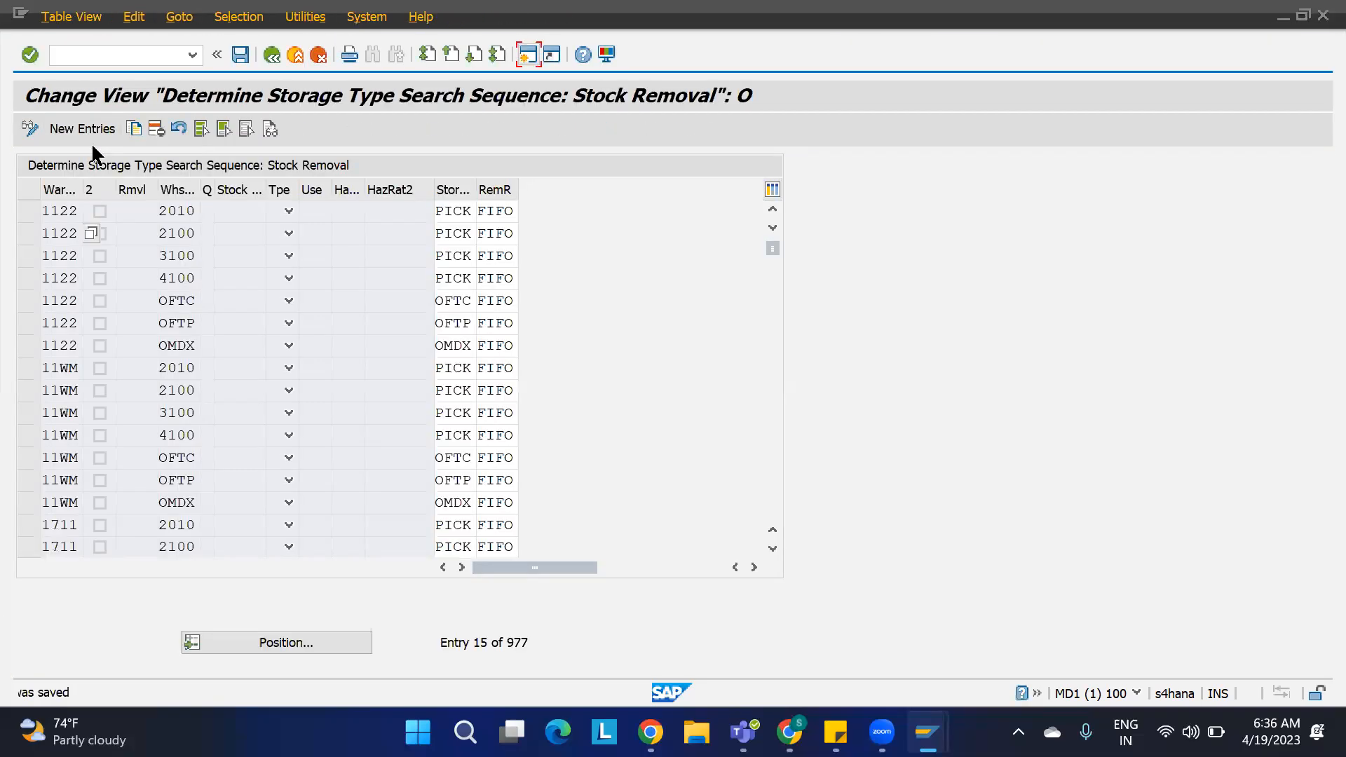
Step: Add a search sequence entry for warehouse 1100 with stock removal control indicator SRC1, sequence REM1 and removal rule FIFO
left_click(98, 129)
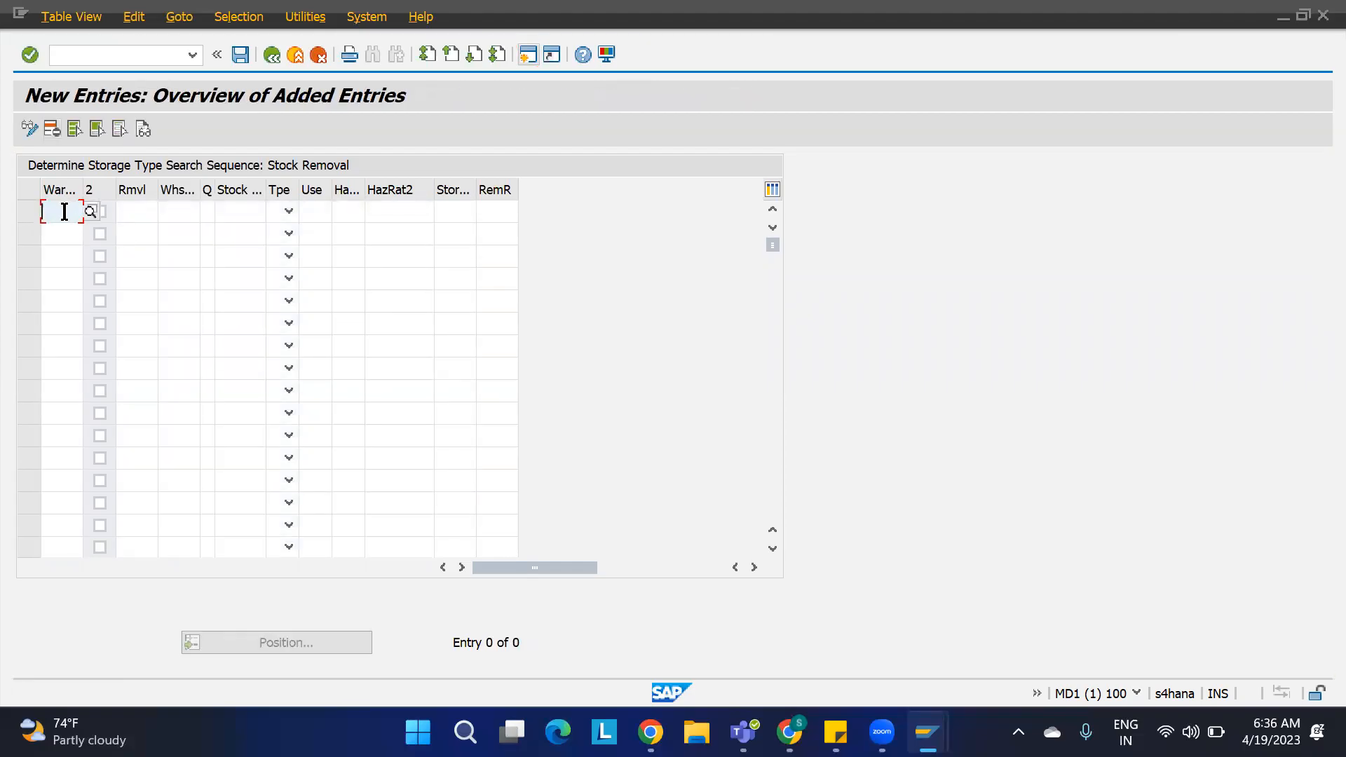
type("1100")
key("Return")
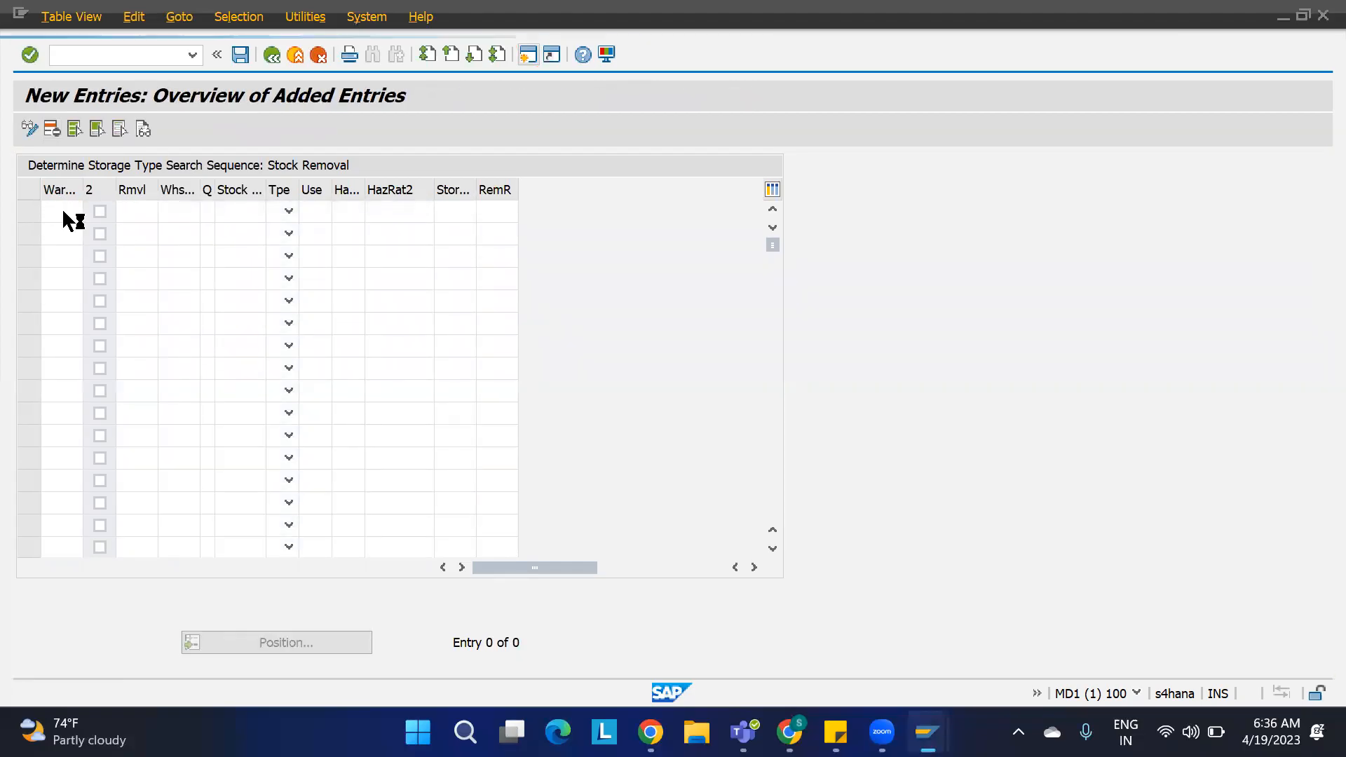
left_click(150, 209)
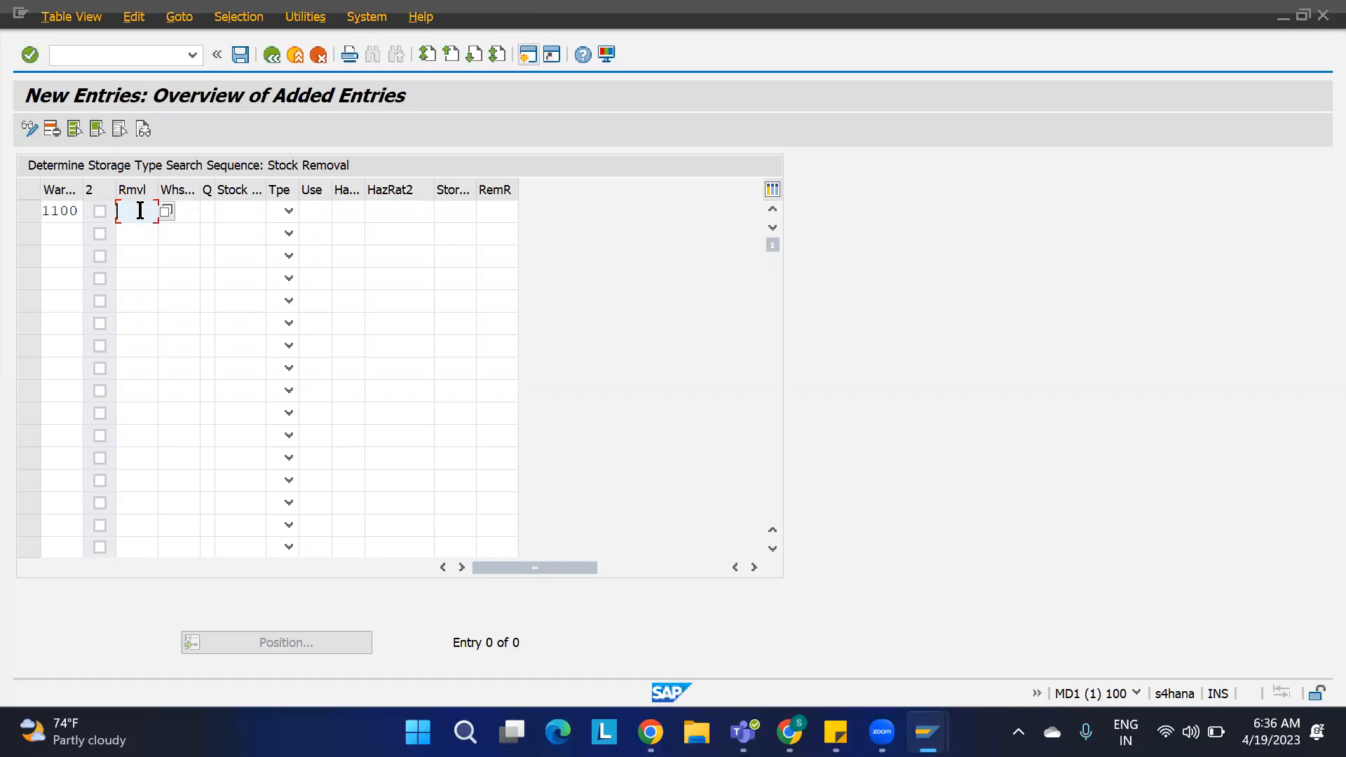
type("REM1")
left_click(188, 210)
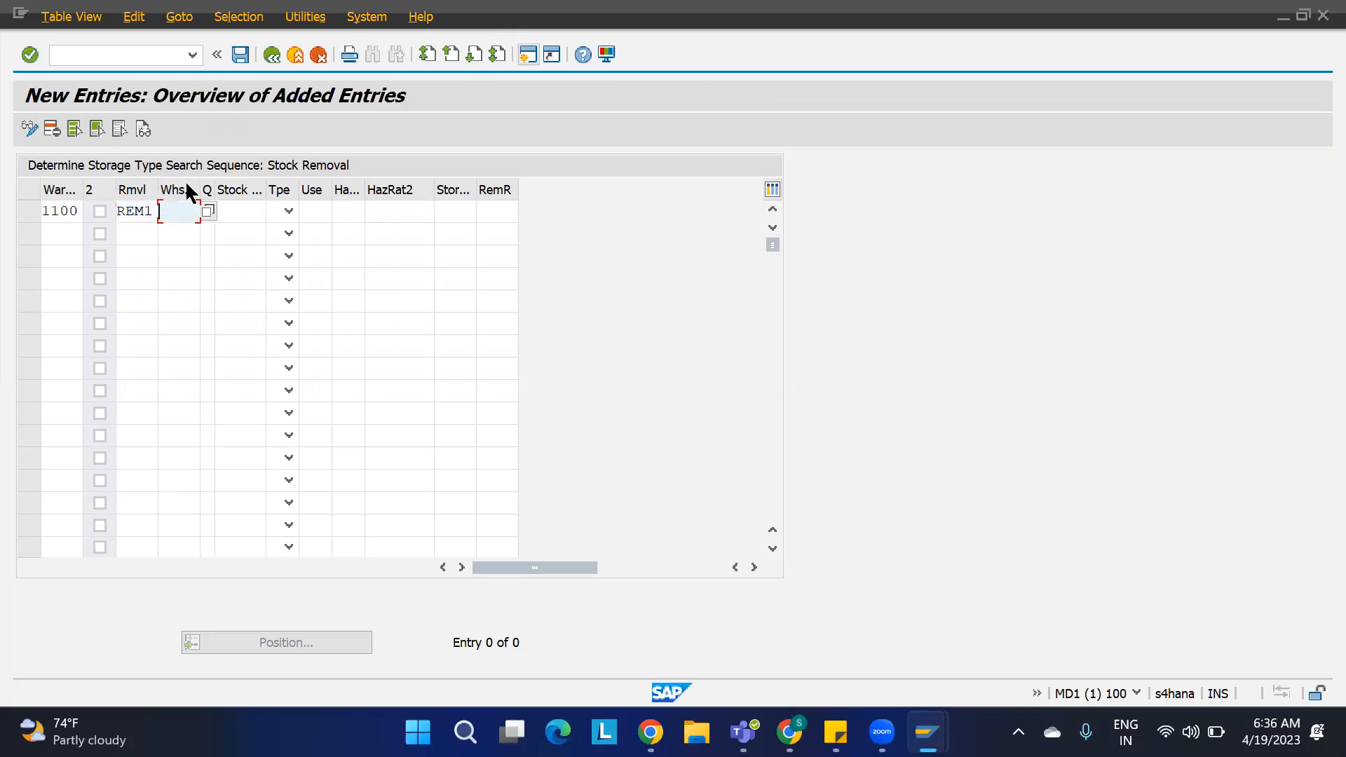
left_click_drag(155, 210, 98, 219)
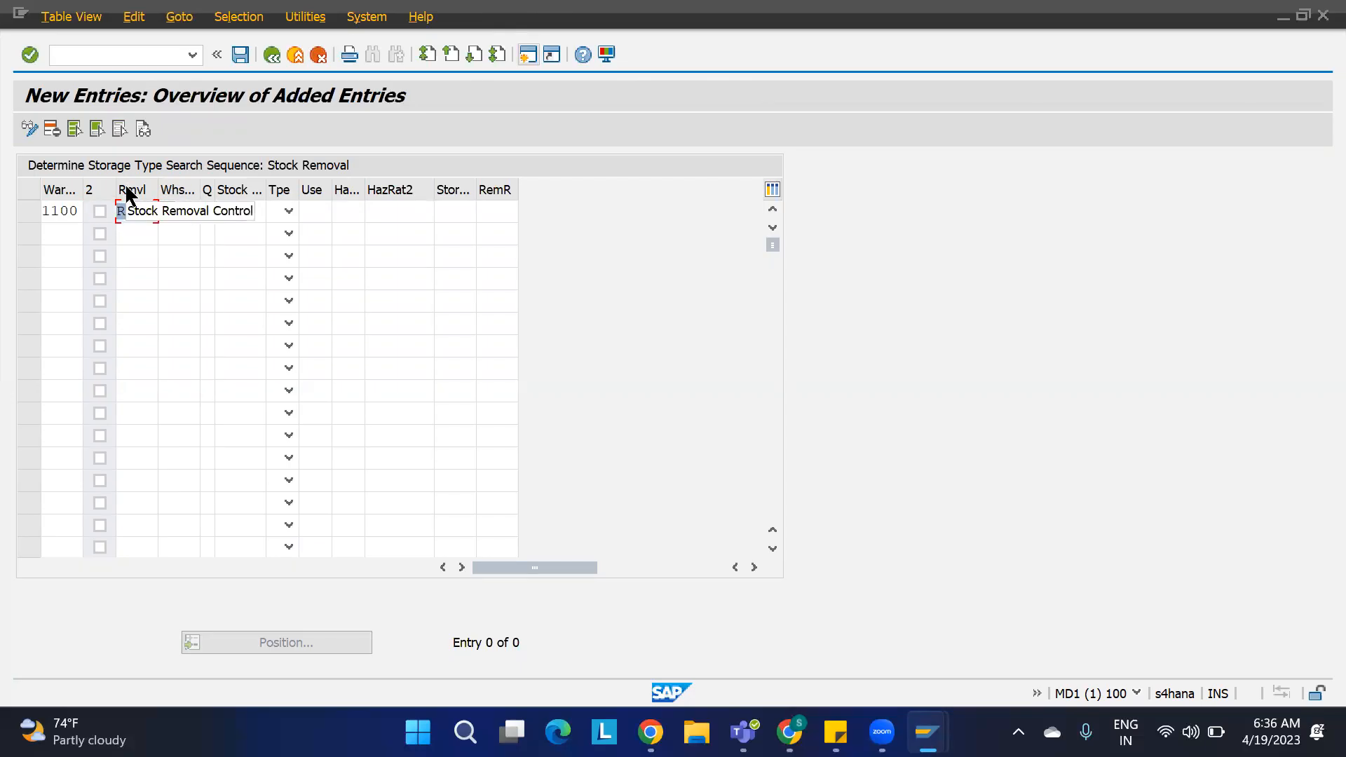
type("SR")
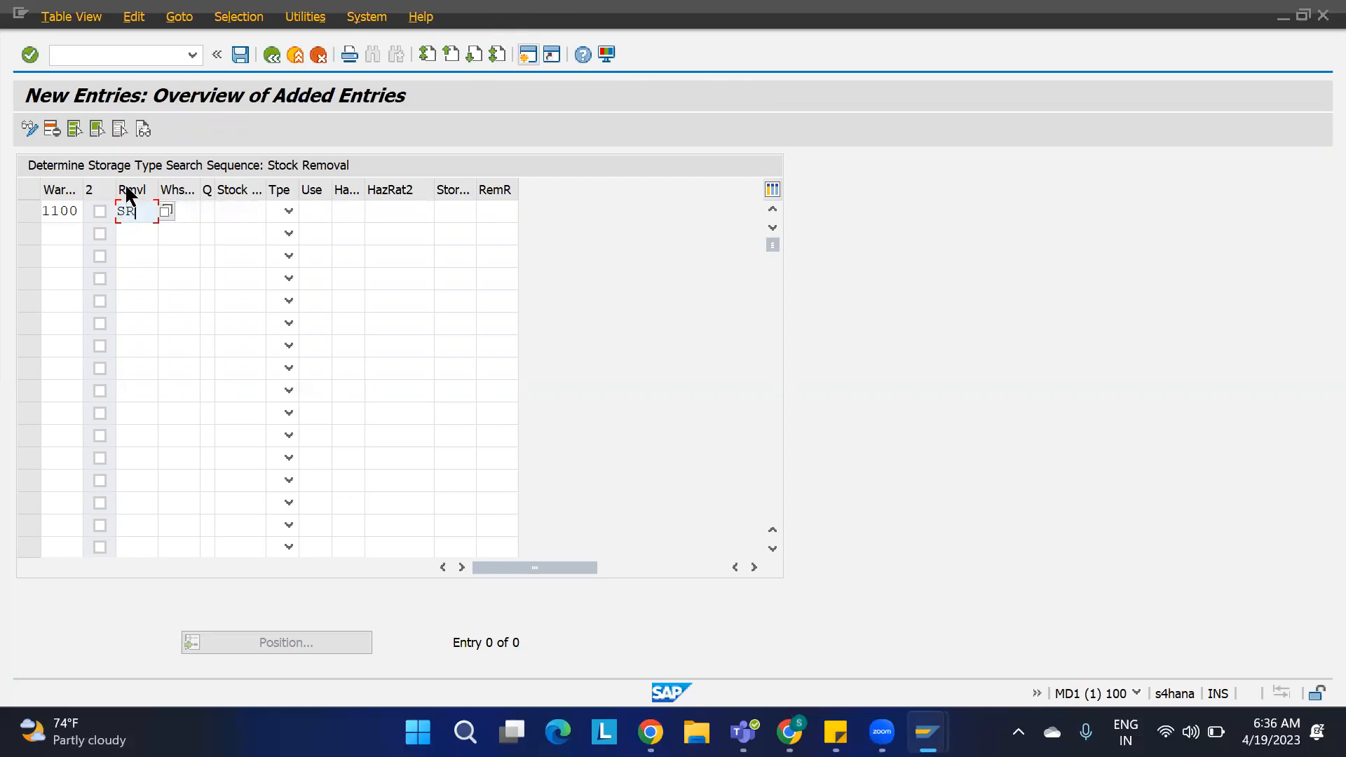
type("C1")
left_click(189, 210)
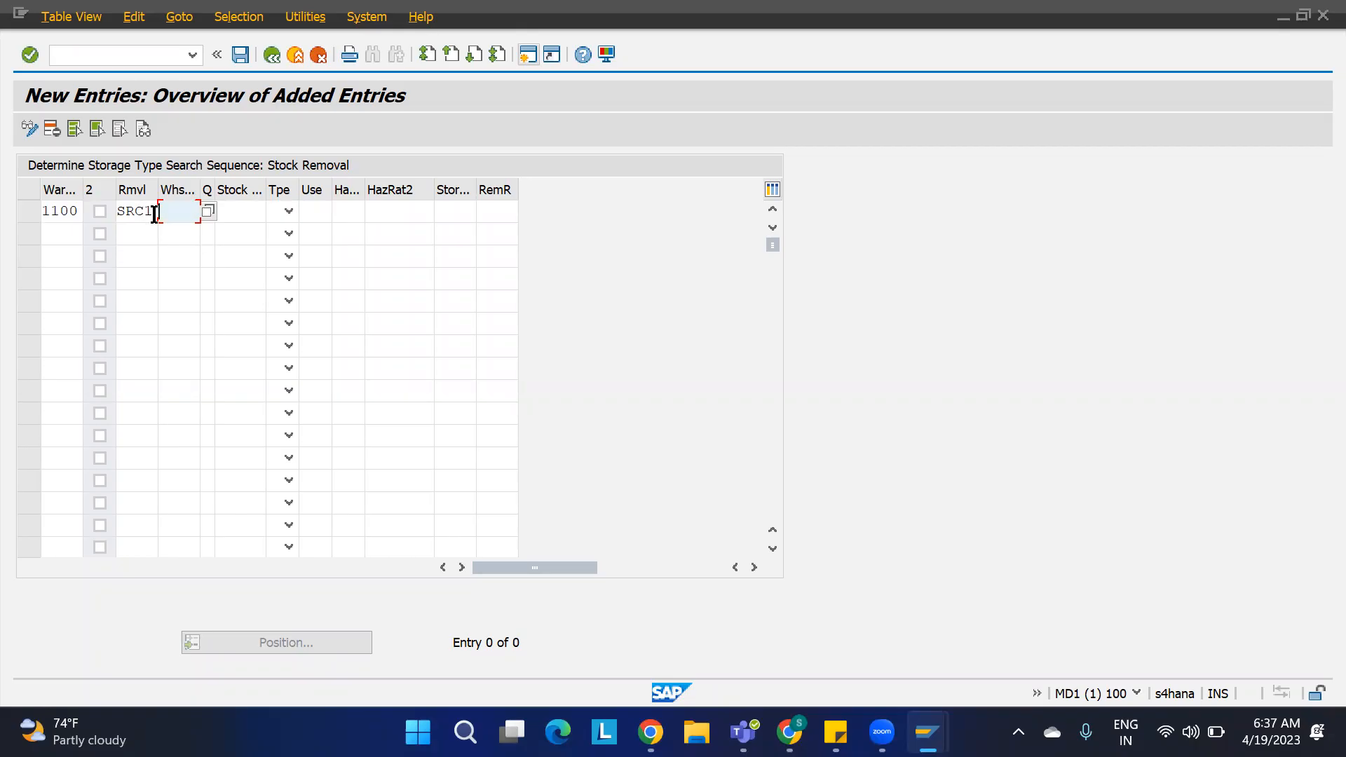
left_click(458, 211)
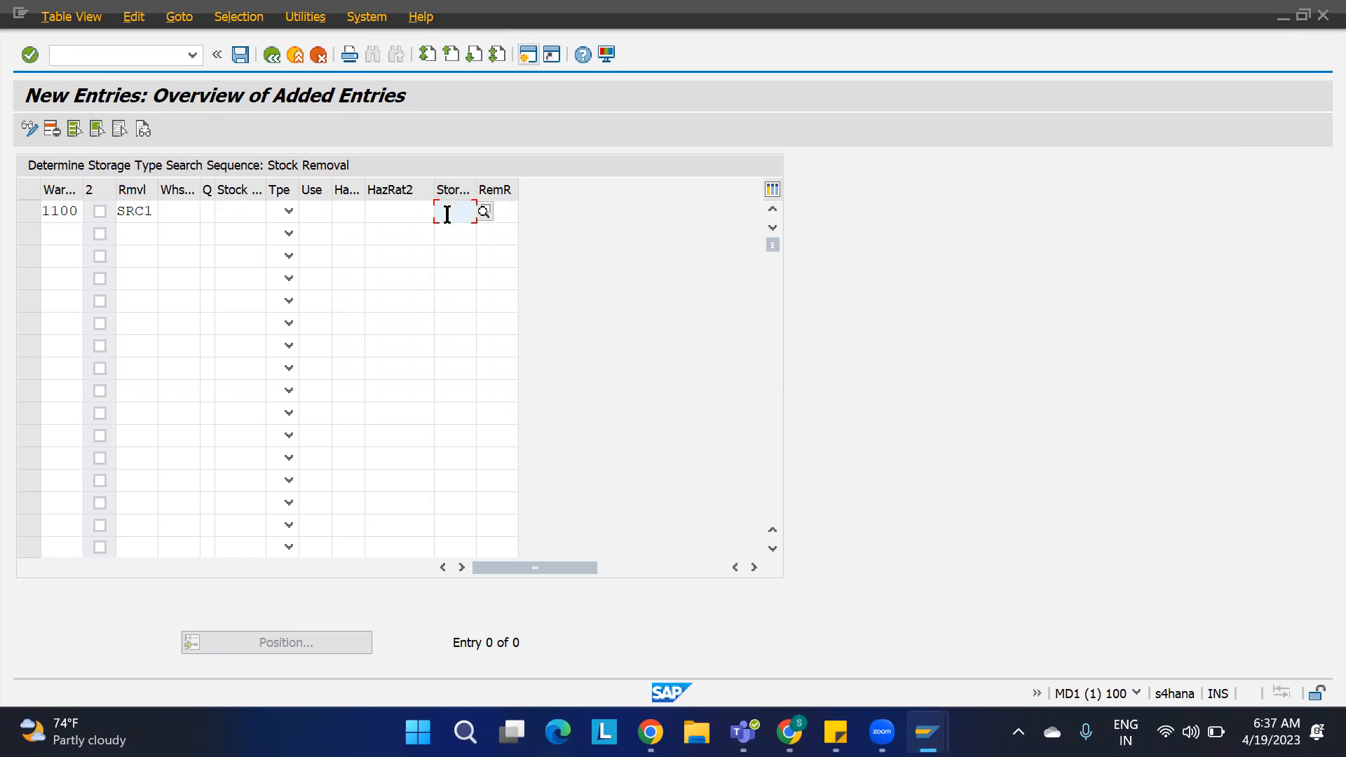
type("REM1")
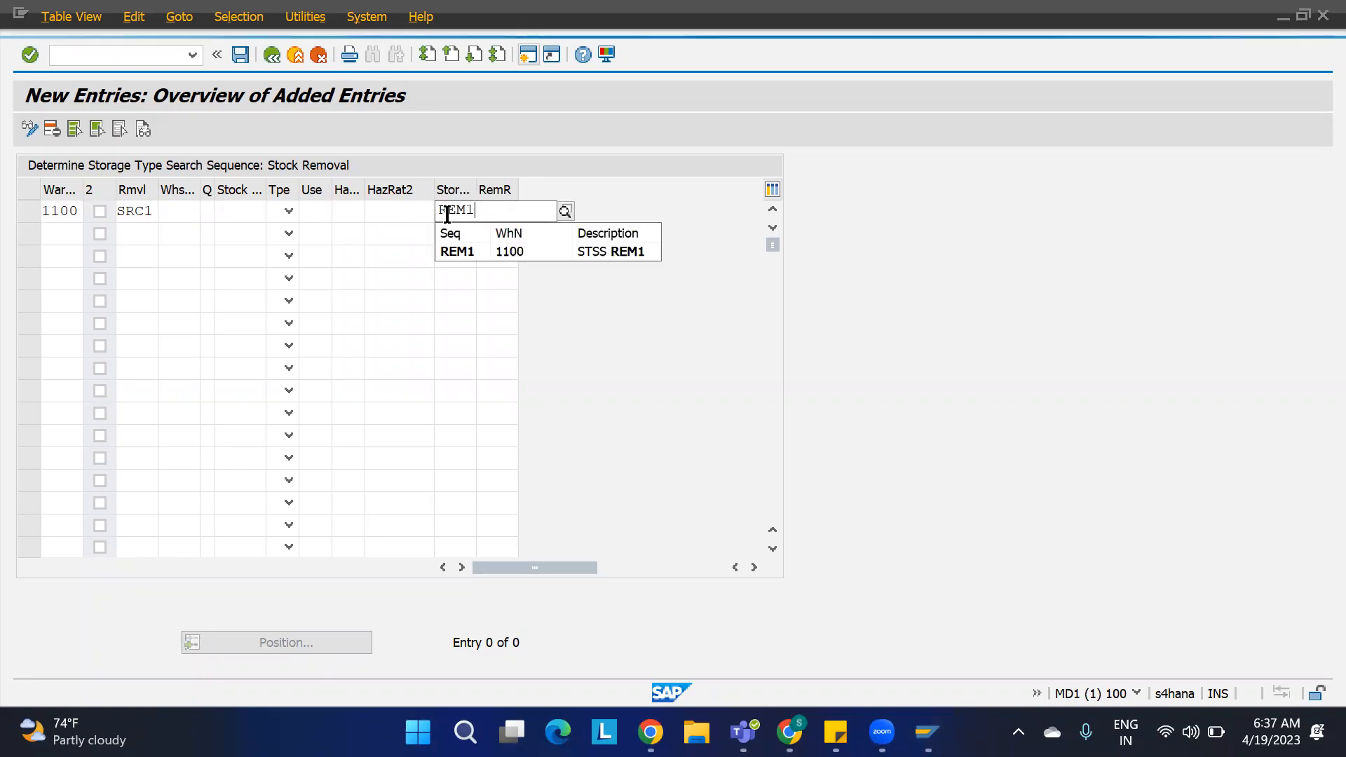
left_click(477, 251)
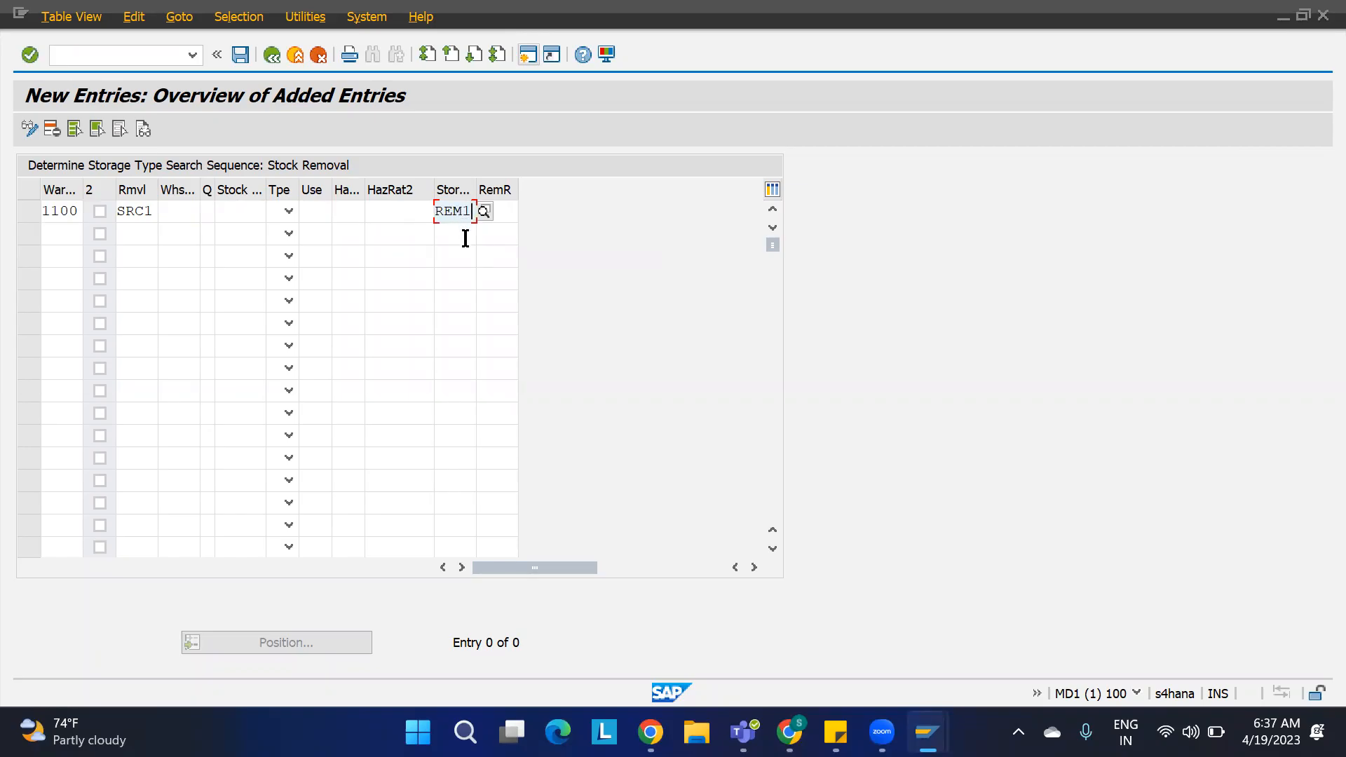
key("Tab")
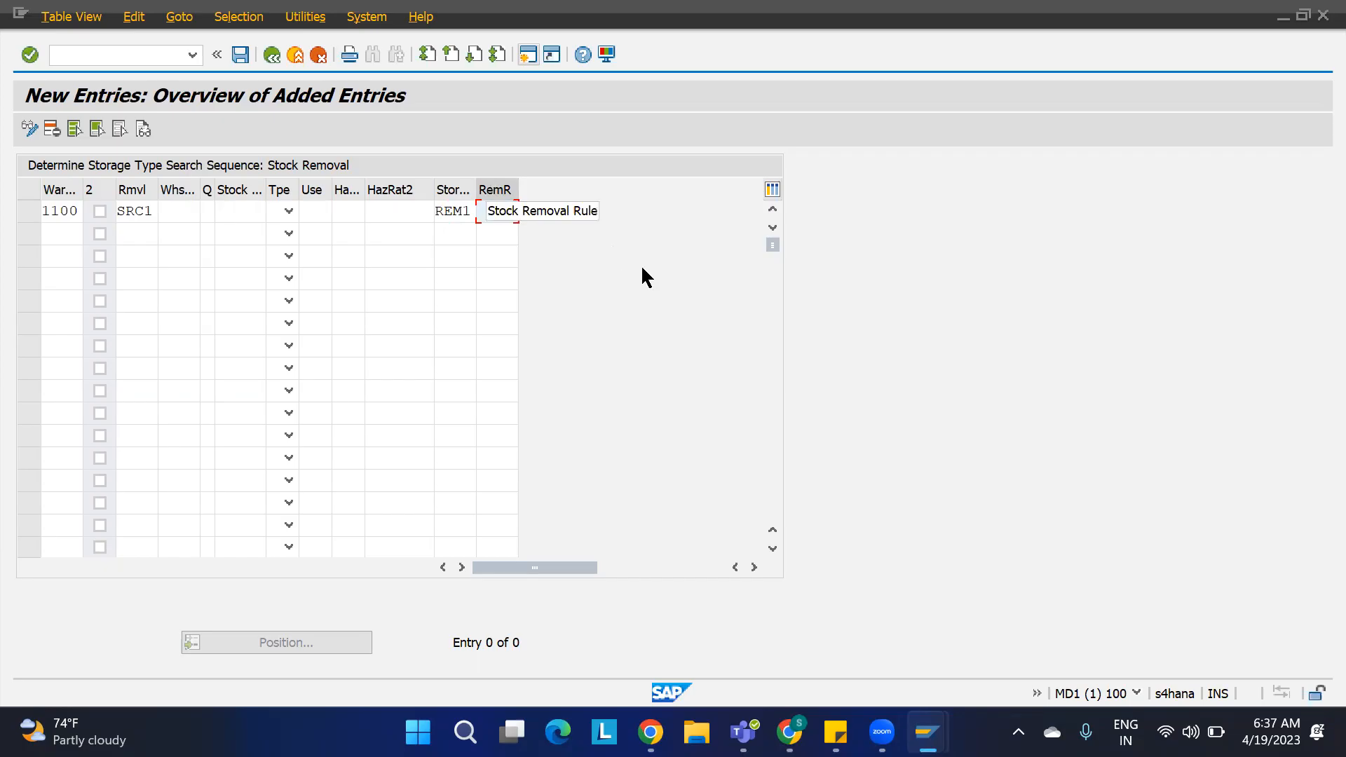
type("FIFO")
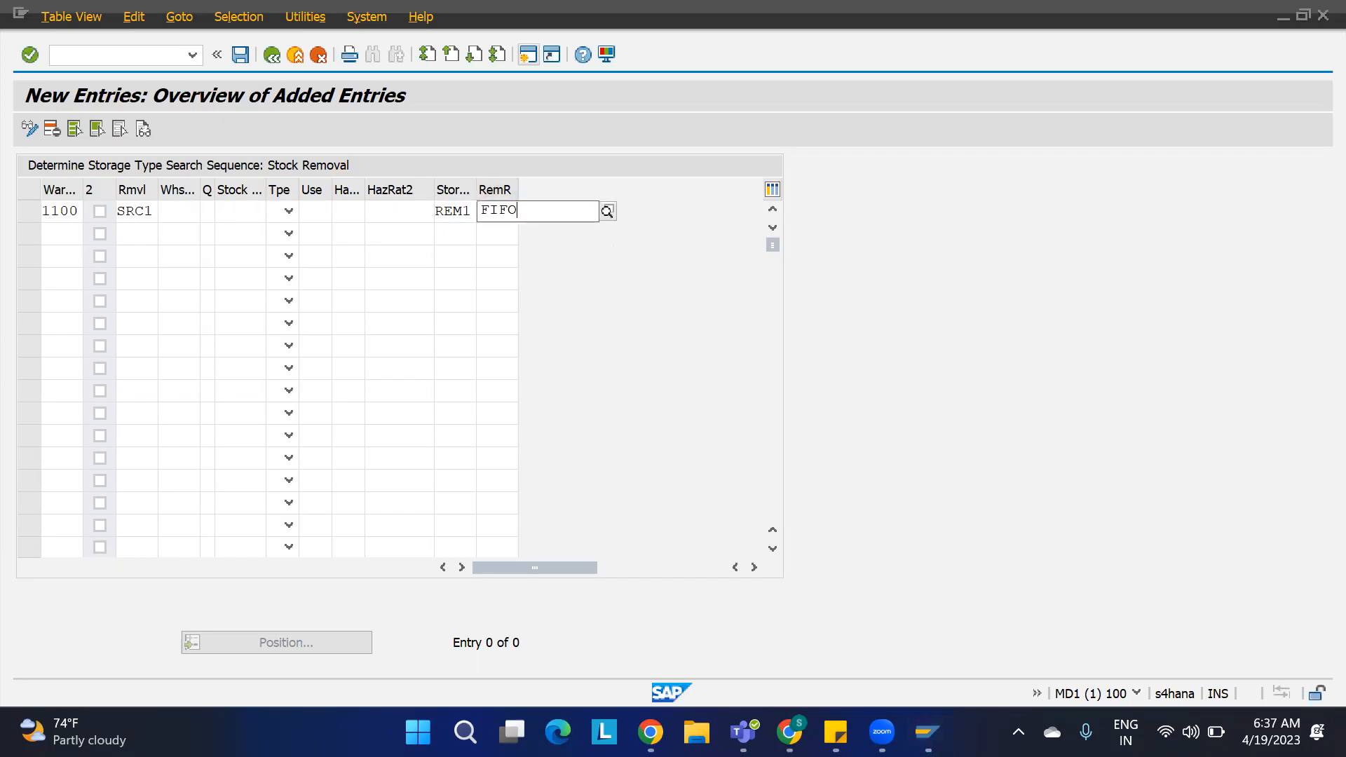
key("Return")
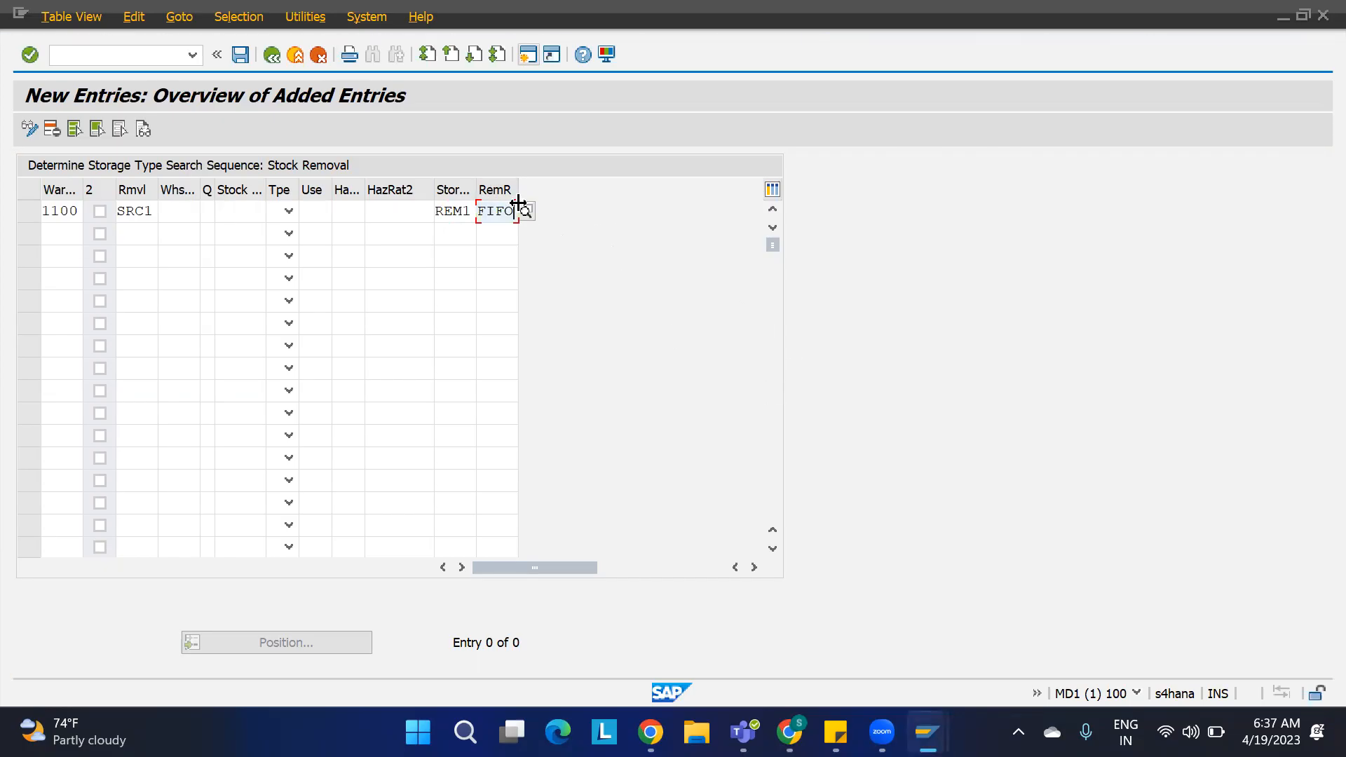
Step: Add a second entry for warehouse 1100 with stock removal control indicator SRC2, sequence REM2 and removal rule FIFO
left_click(71, 237)
type("101")
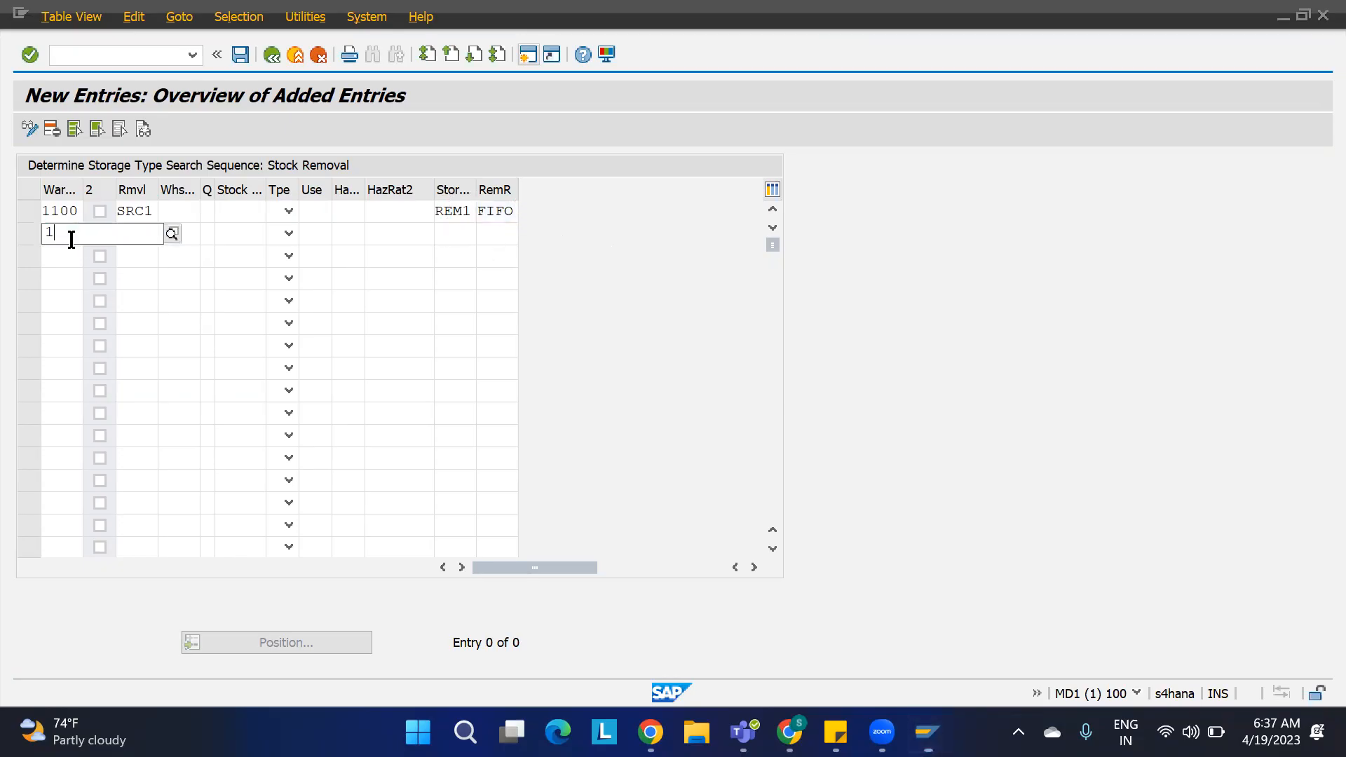
key("BackSpace")
key("BackSpace")
type("11")
key("BackSpace")
type("00")
key("Tab")
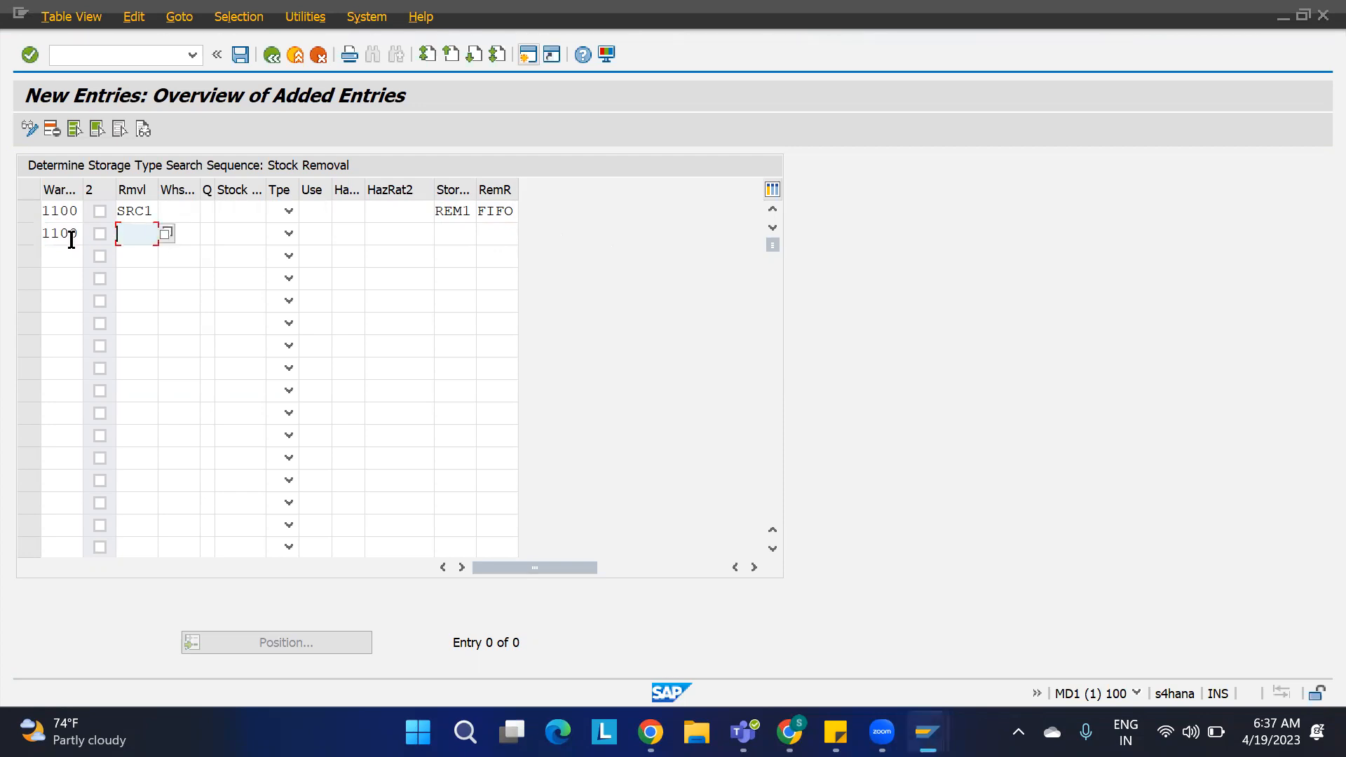
type("SRC2")
key("Tab")
key("Tab")
key("Tab")
key("Tab")
key("Tab")
key("Tab")
key("Tab")
key("Tab")
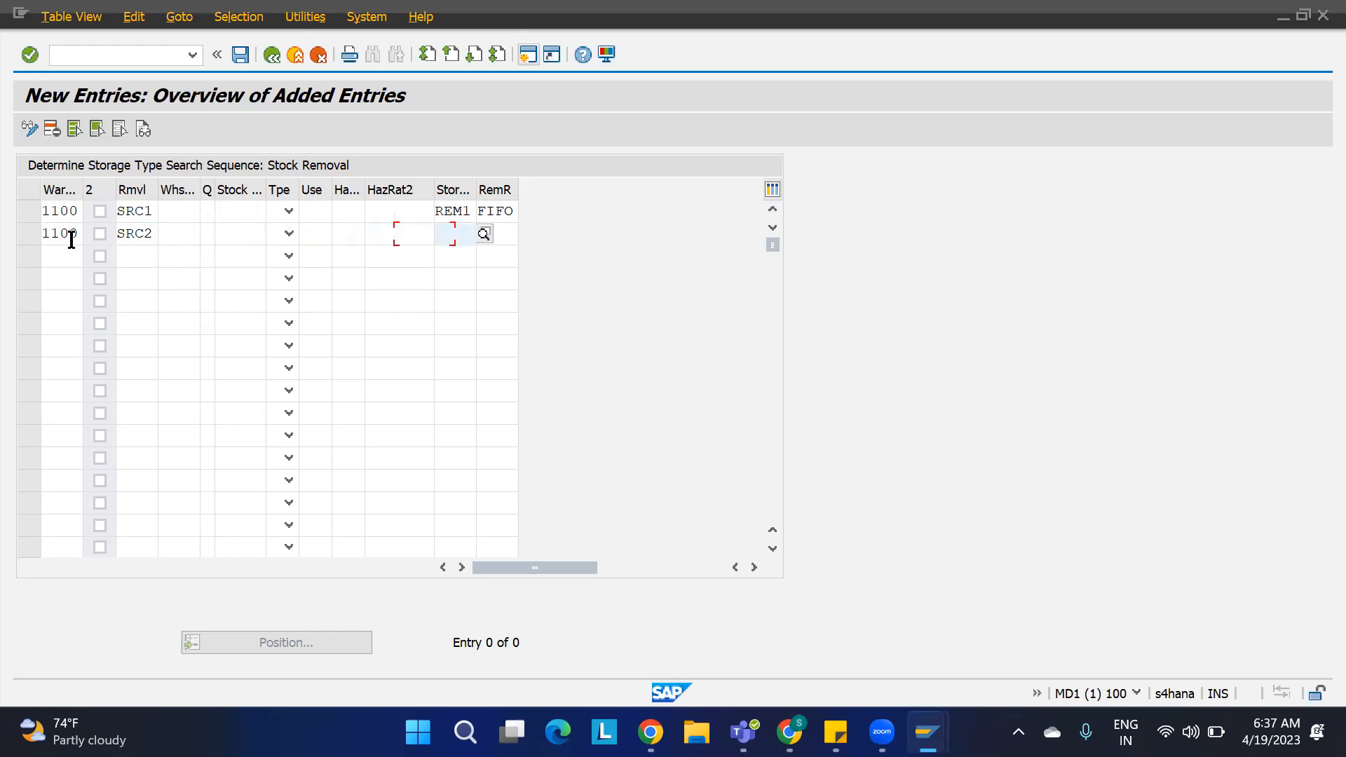
type("REM2")
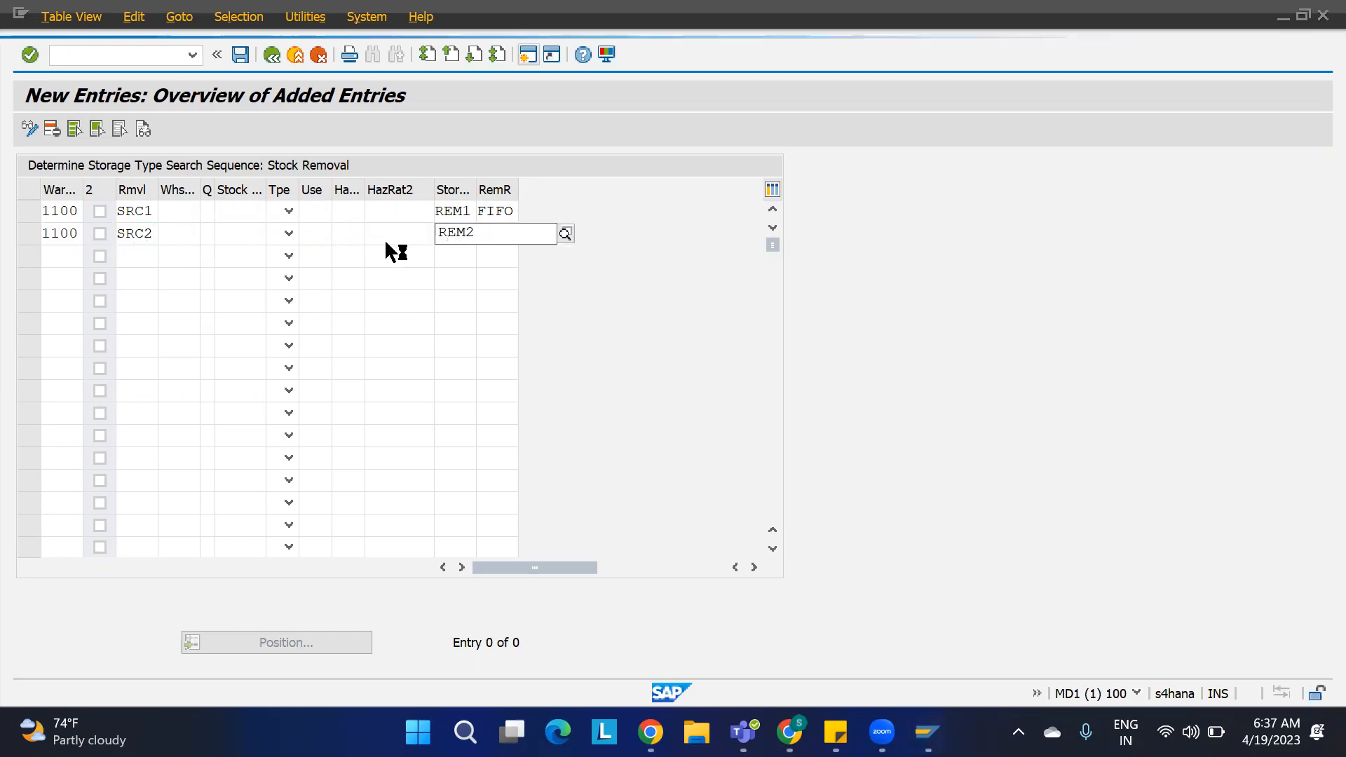
key("Tab")
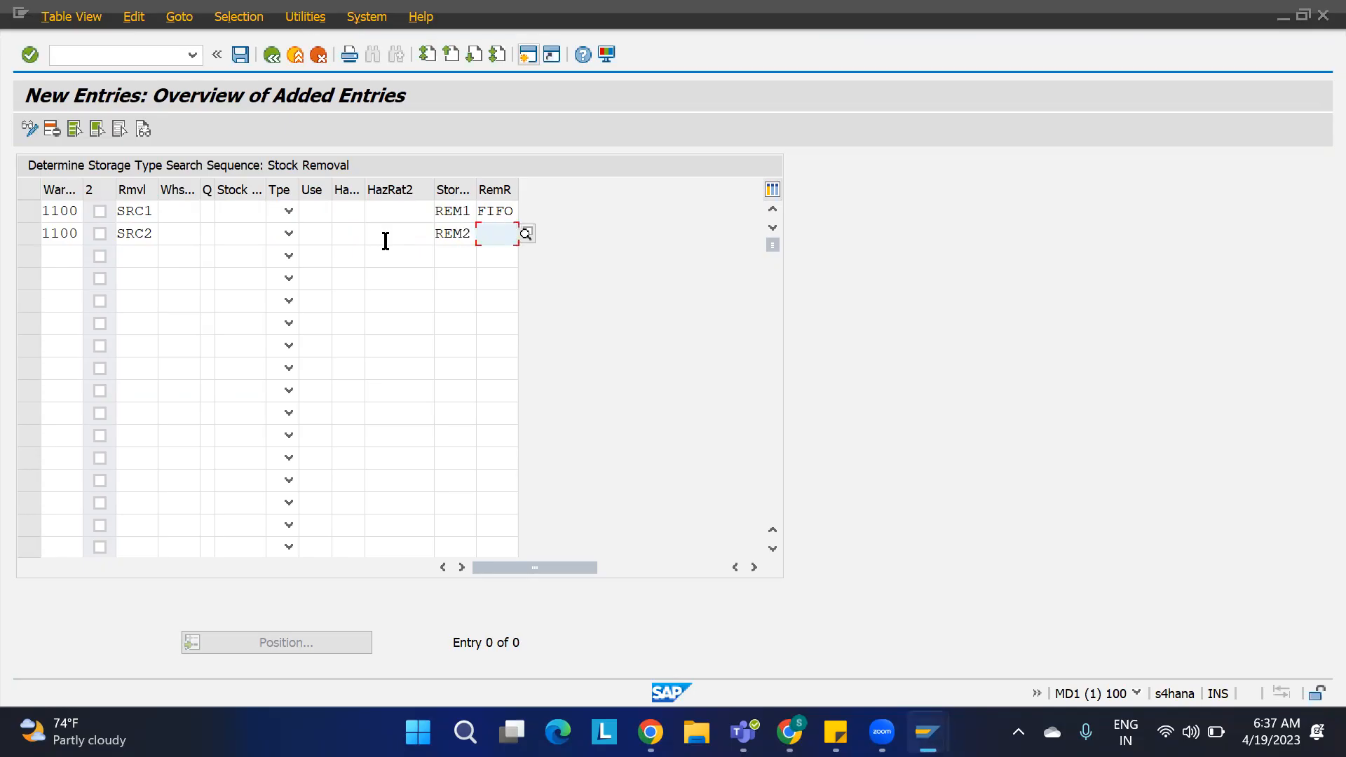
type("LIFO")
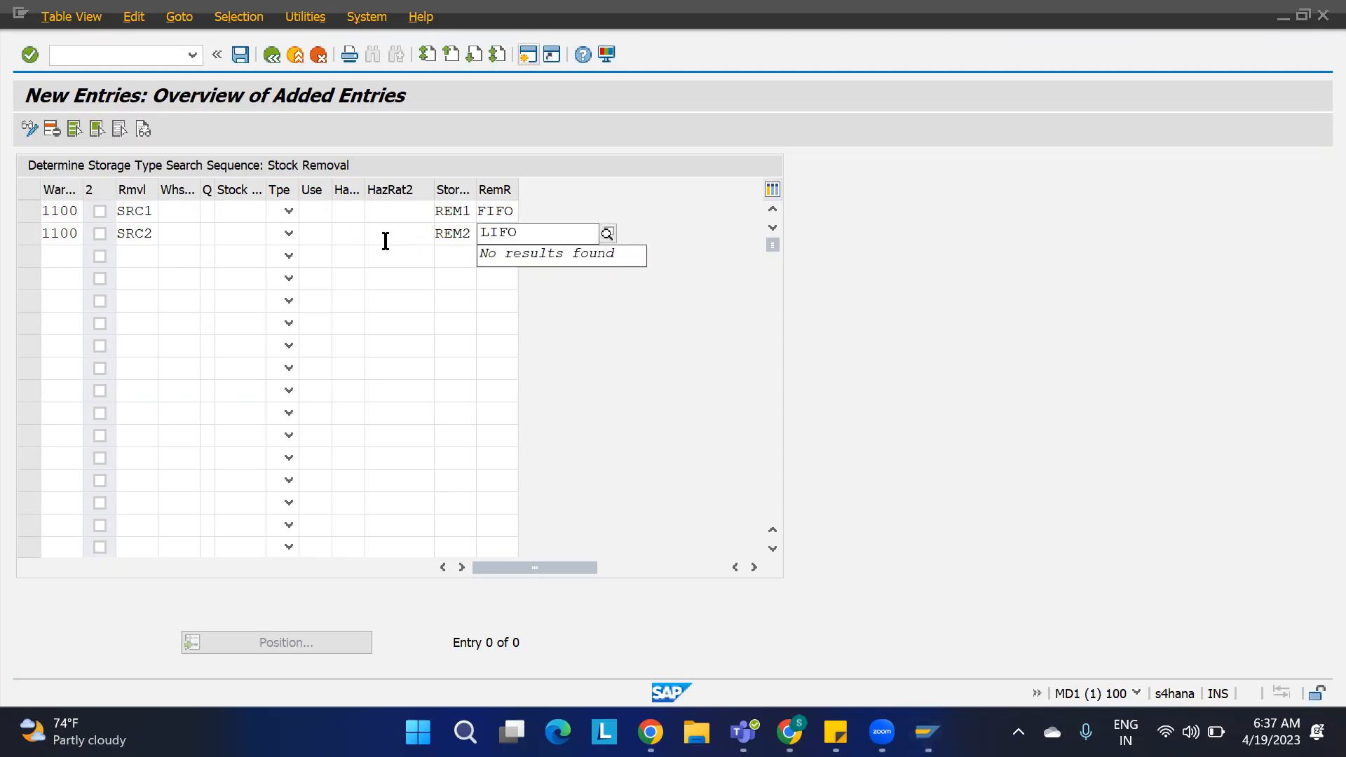
key("BackSpace")
key("BackSpace")
key("BackSpace")
key("BackSpace")
left_click(518, 239)
type("FIFO")
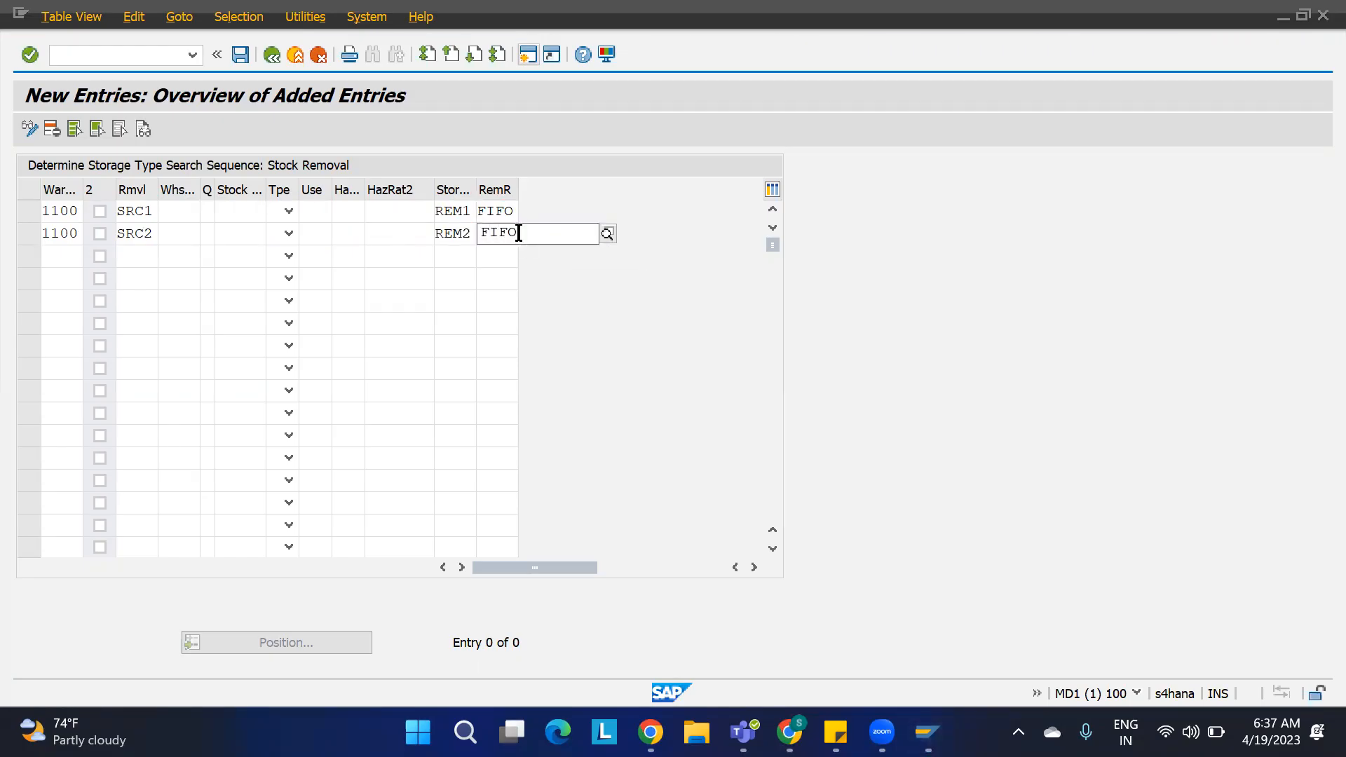
key("Return")
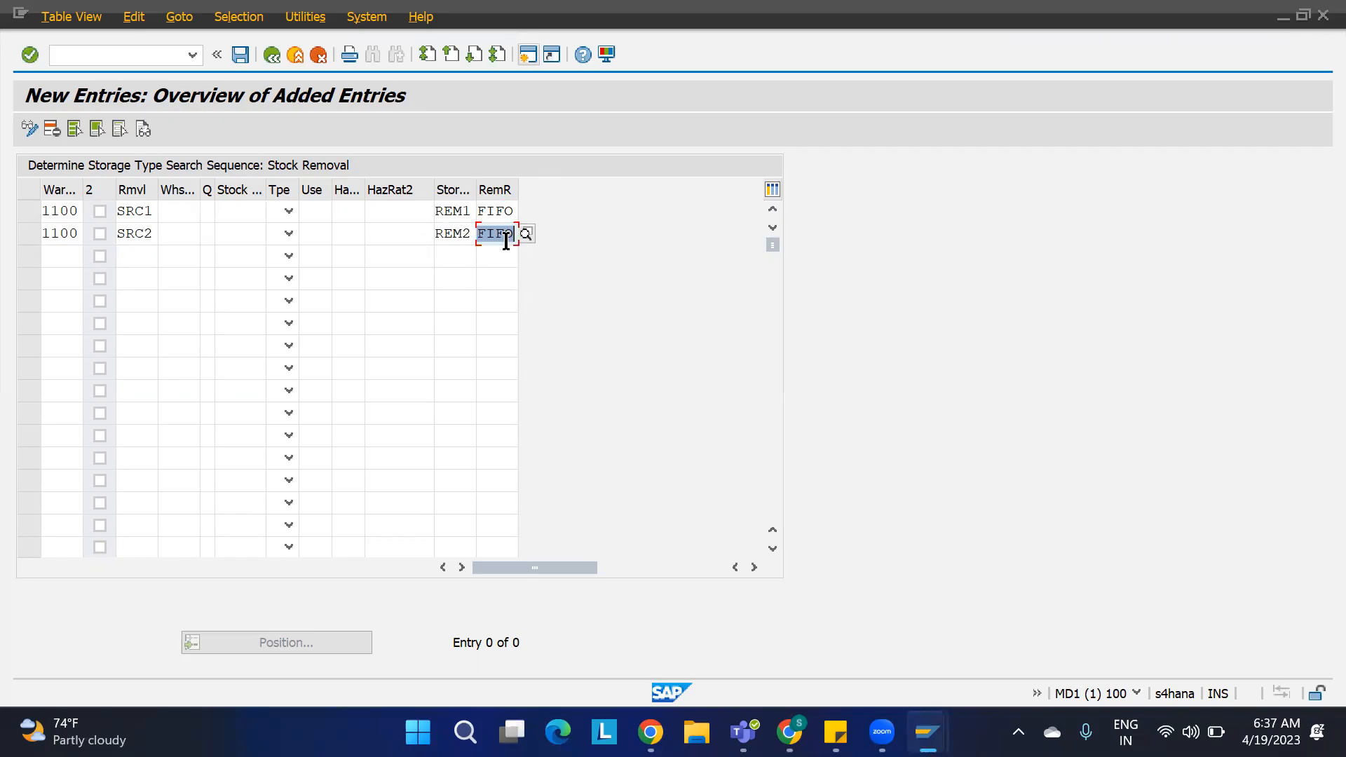
Step: Save the two new entries and review the SRC1 and SRC2 rows in the search sequence overview
left_click(240, 56)
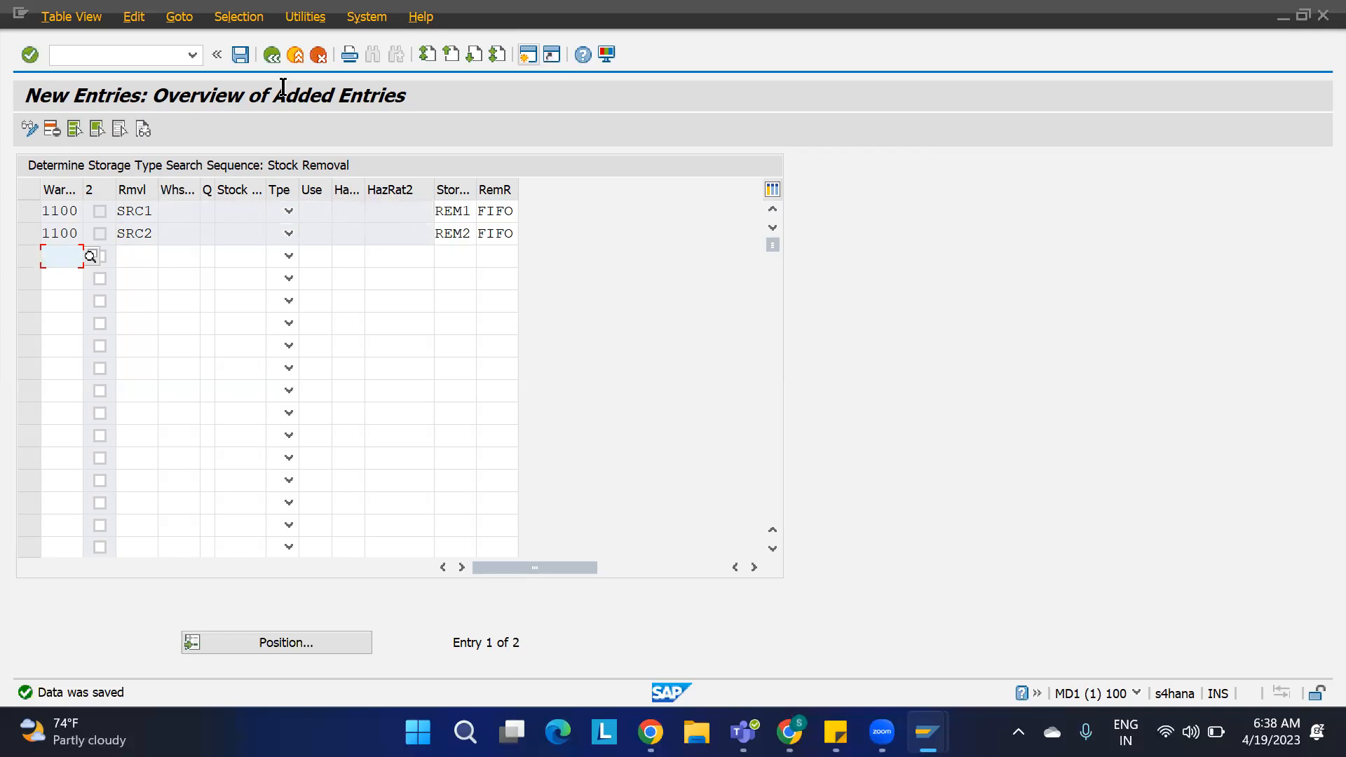
left_click(272, 54)
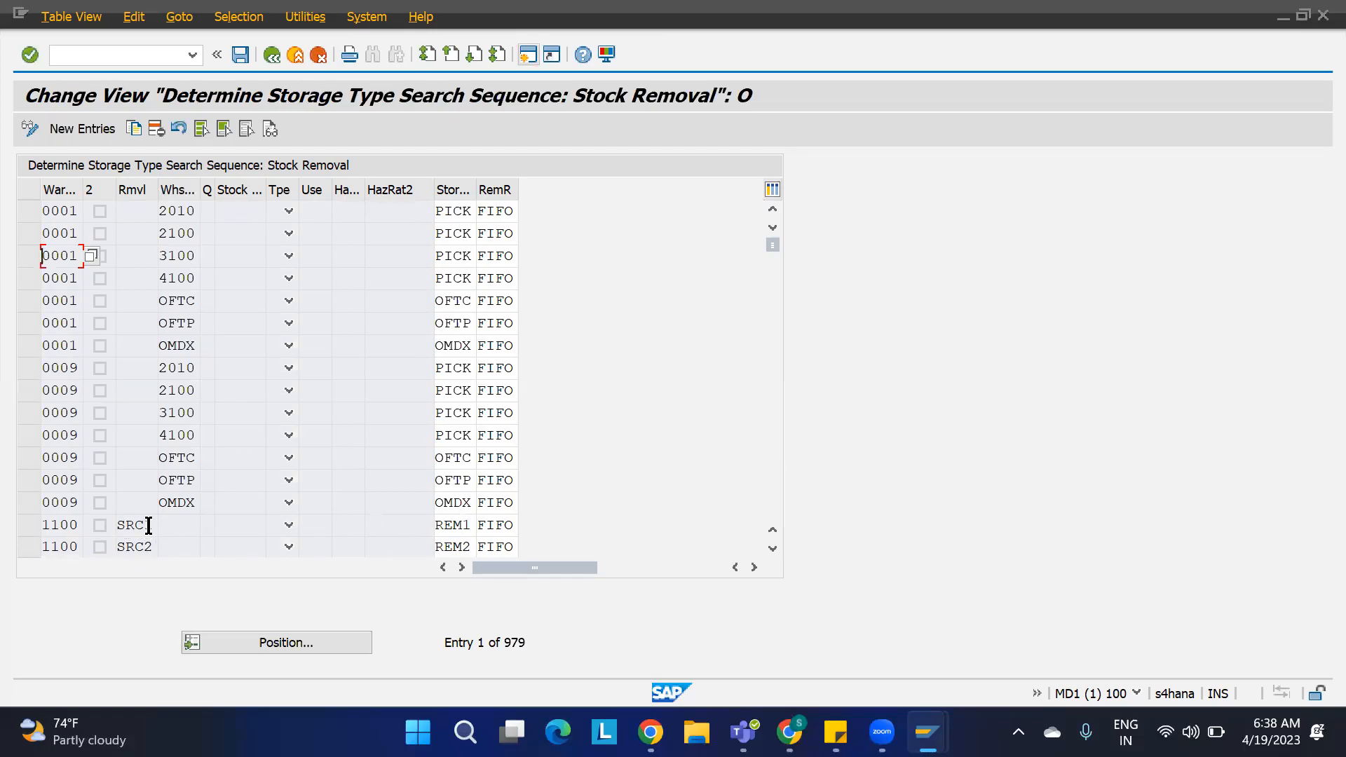
left_click_drag(151, 524, 93, 522)
left_click(472, 525)
left_click_drag(152, 546, 103, 554)
left_click(471, 547)
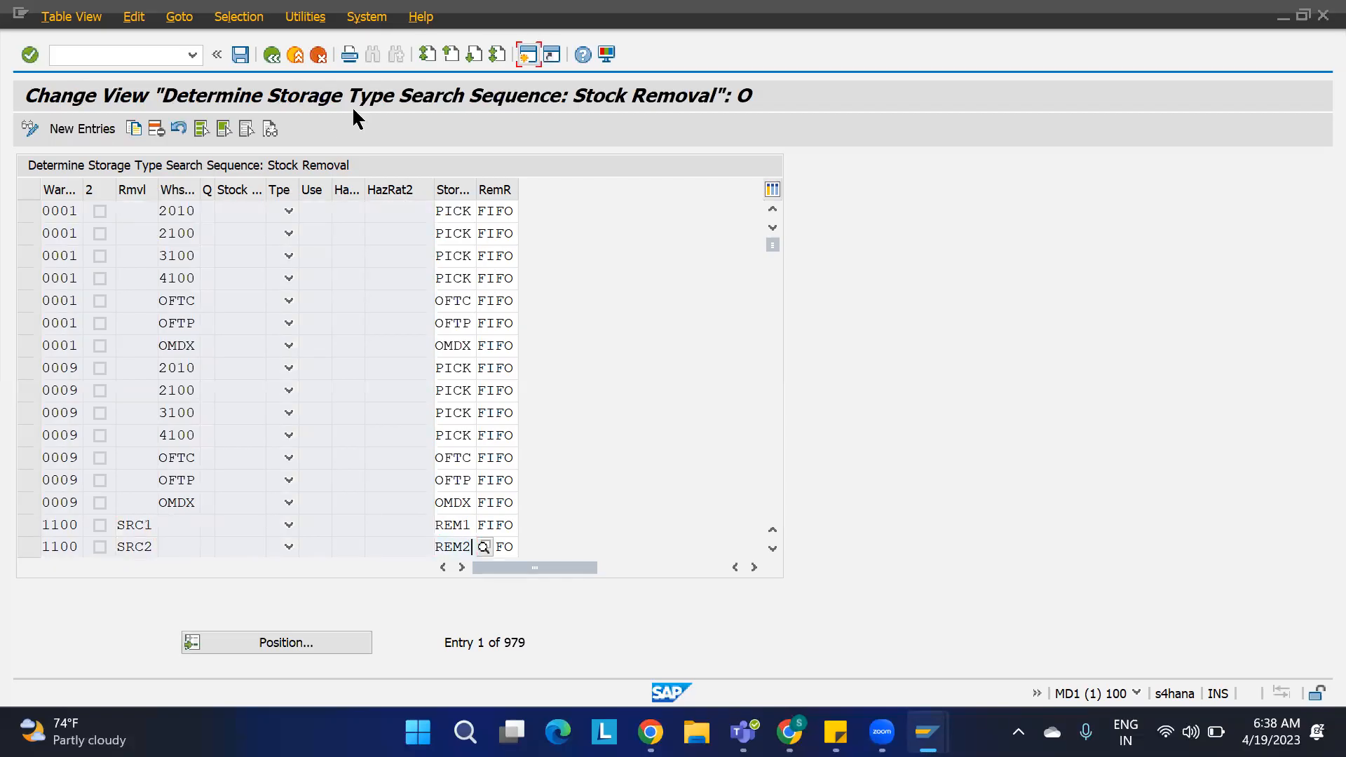
Step: In a new session, open warehouse product maintenance and enter product 1100-MAT1 with warehouse number 1100
left_click(528, 54)
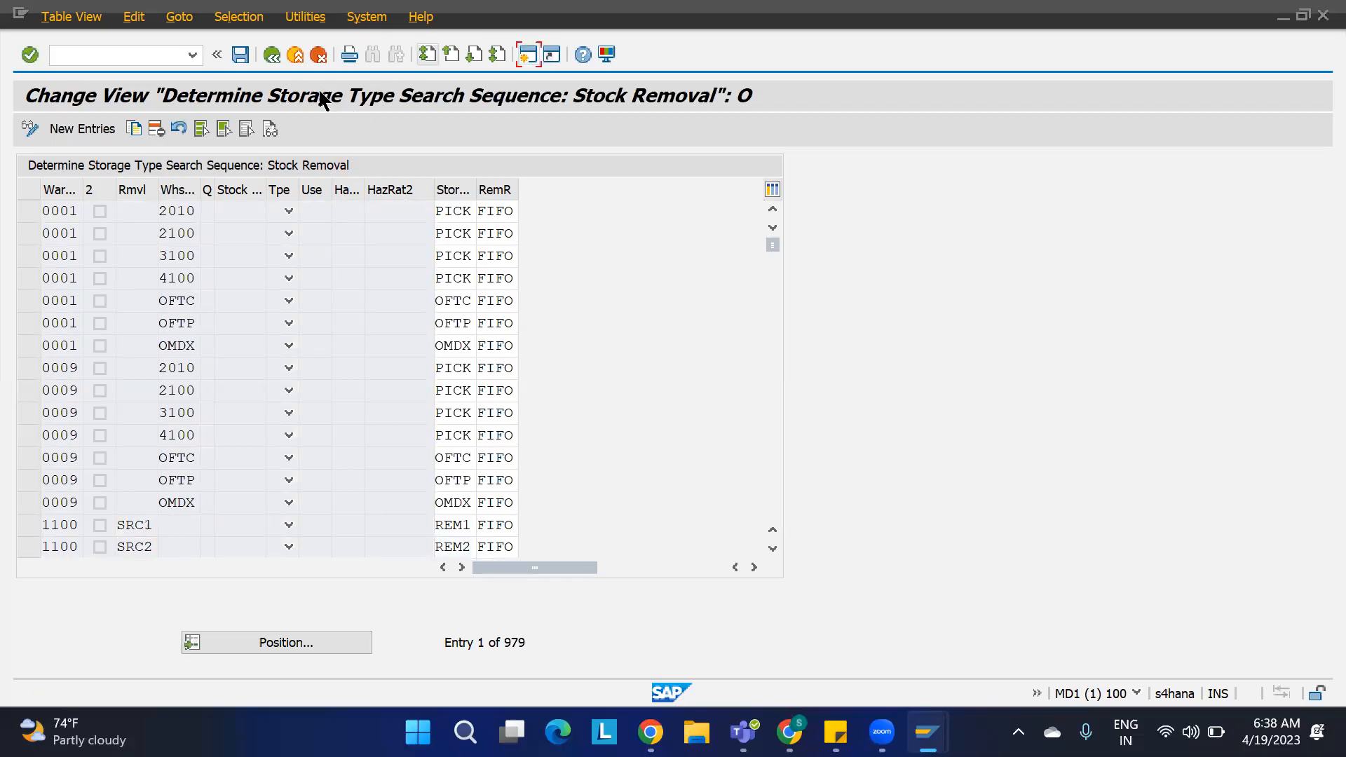
double_click(133, 201)
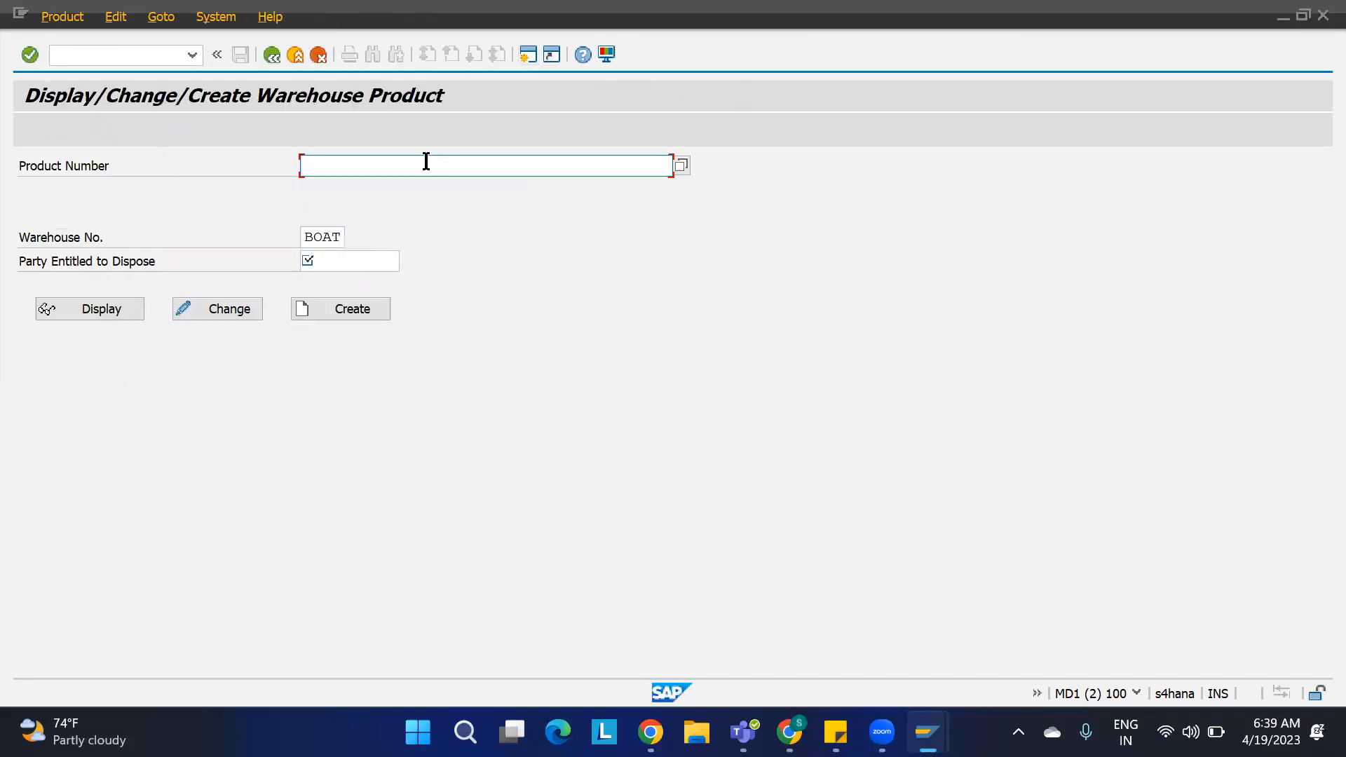
type("1100-MAT1")
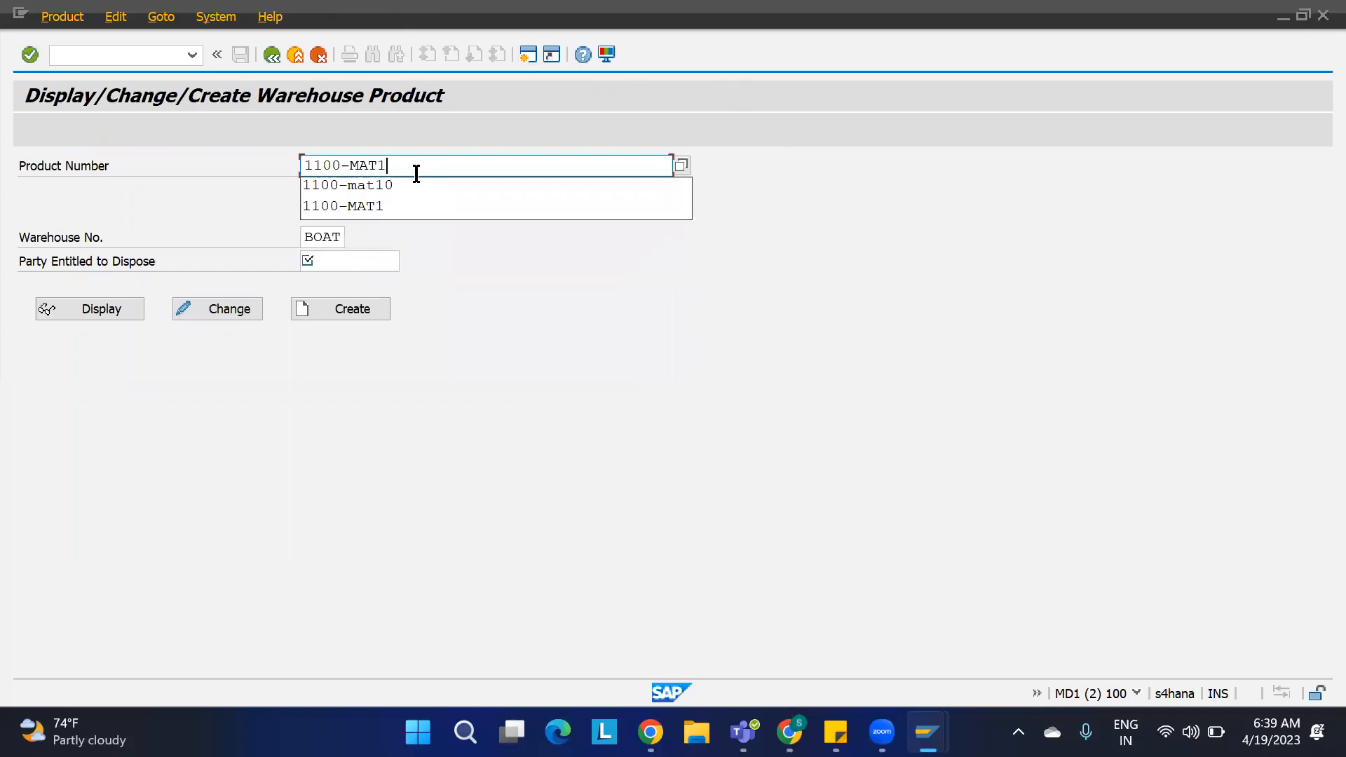
key("Return")
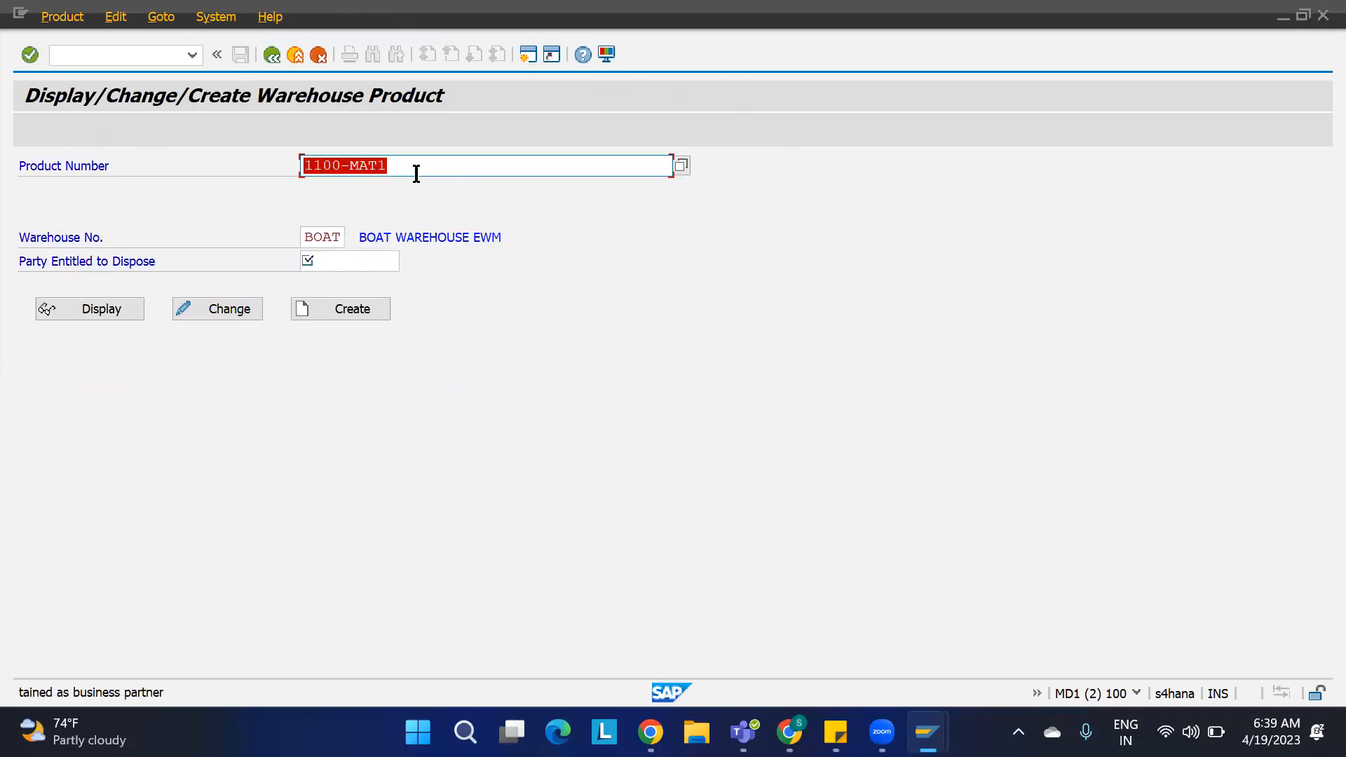
double_click(339, 237)
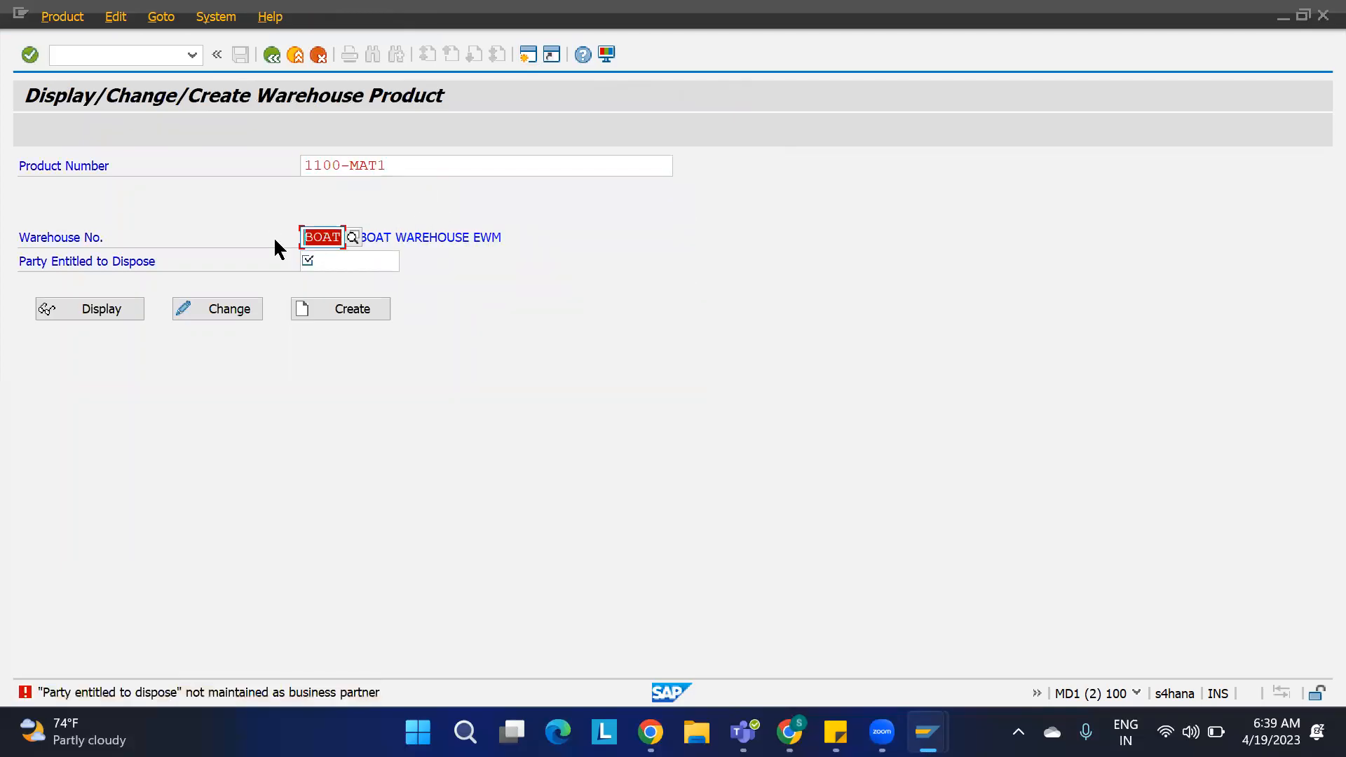
type("1100")
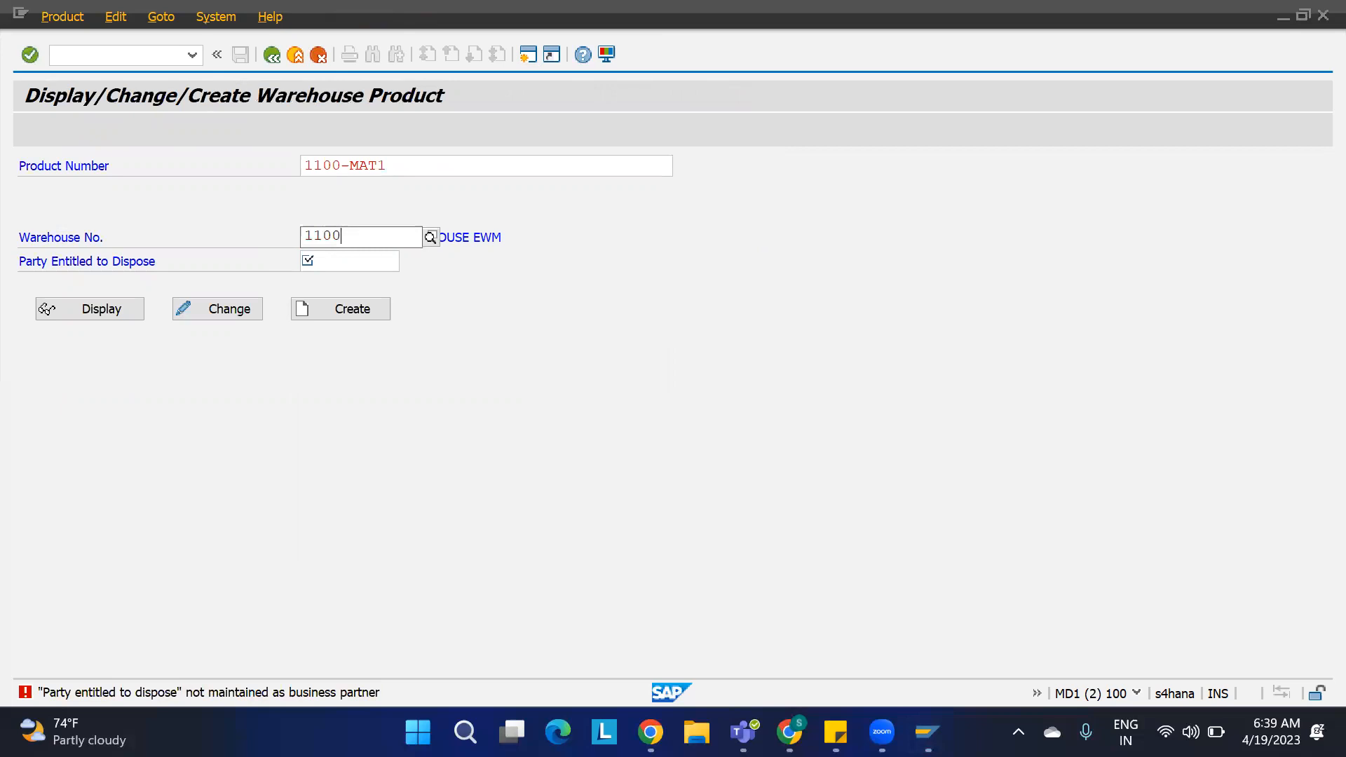
key("Return")
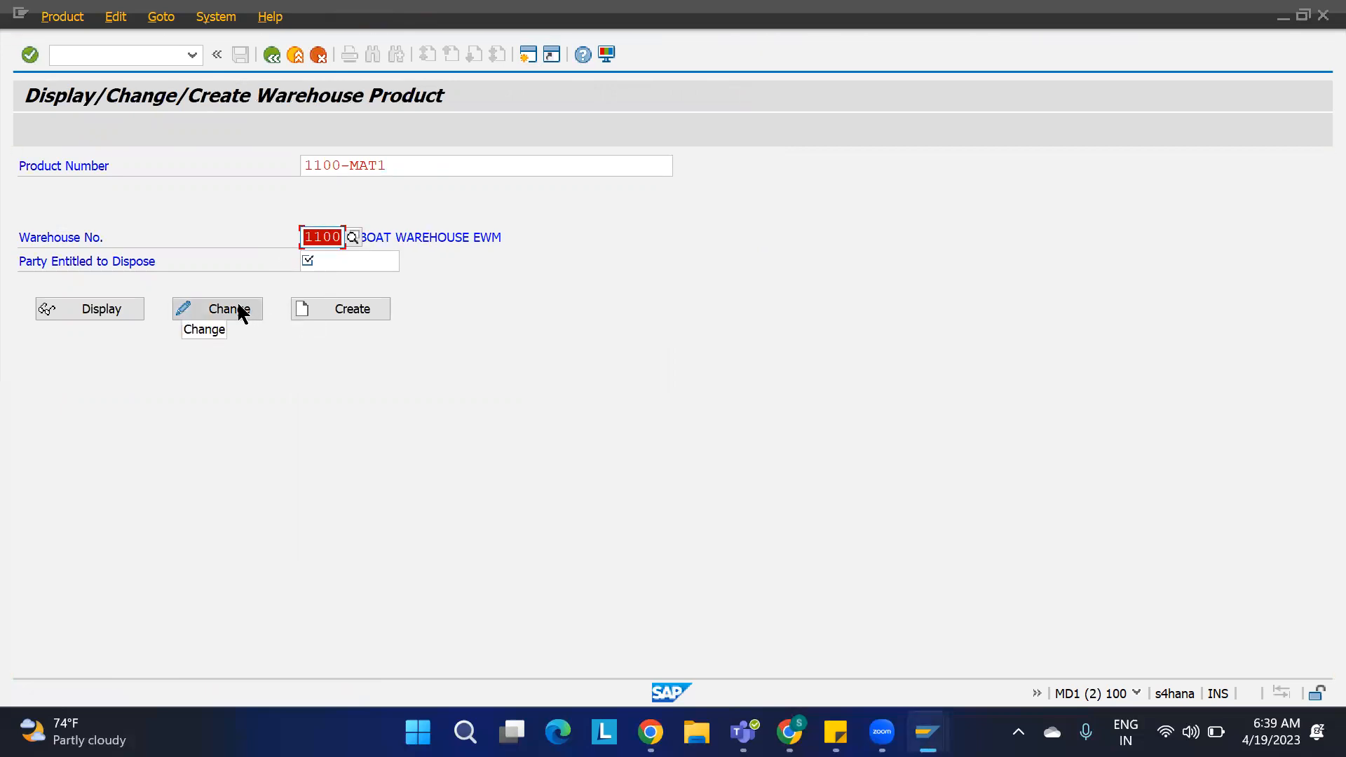
Step: Open product 1100-MAT1 for warehouse 1100 in change mode and switch to its warehouse data
left_click(241, 309)
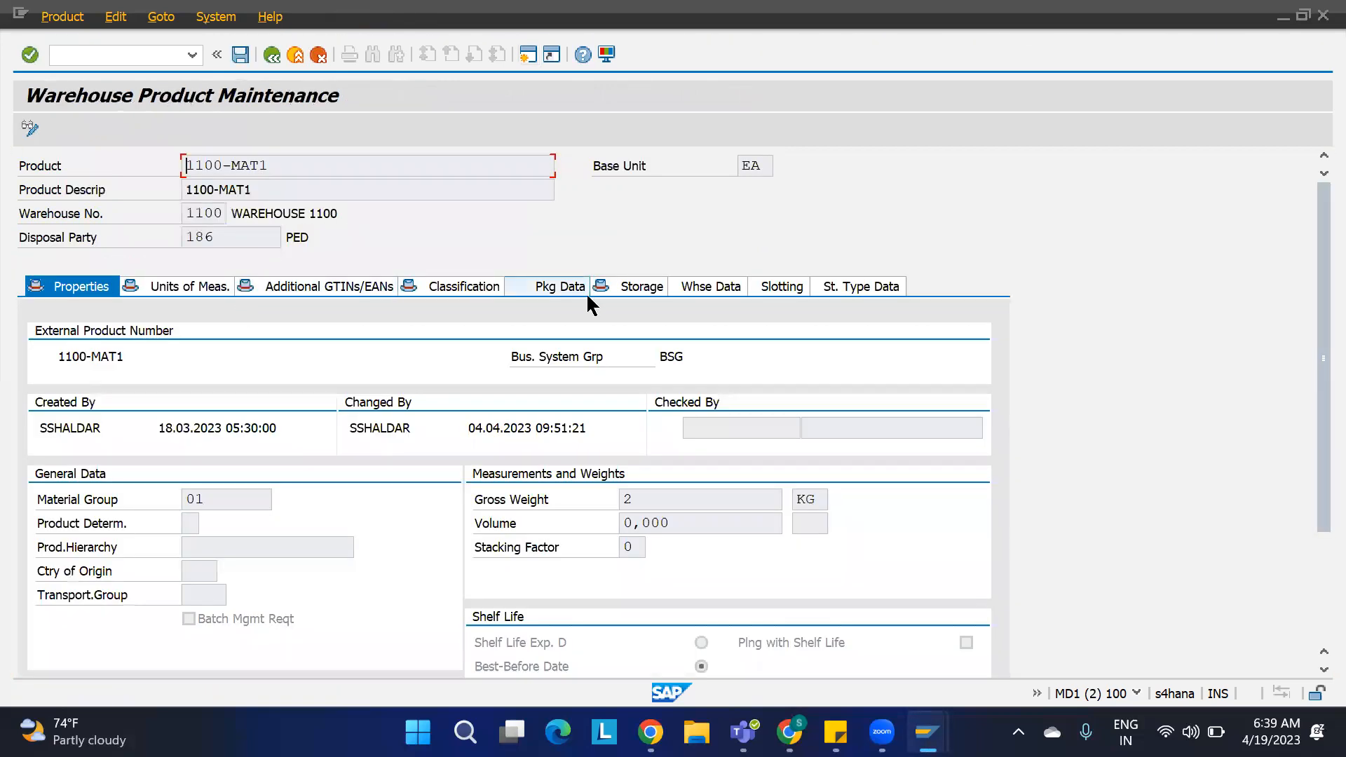
left_click(725, 288)
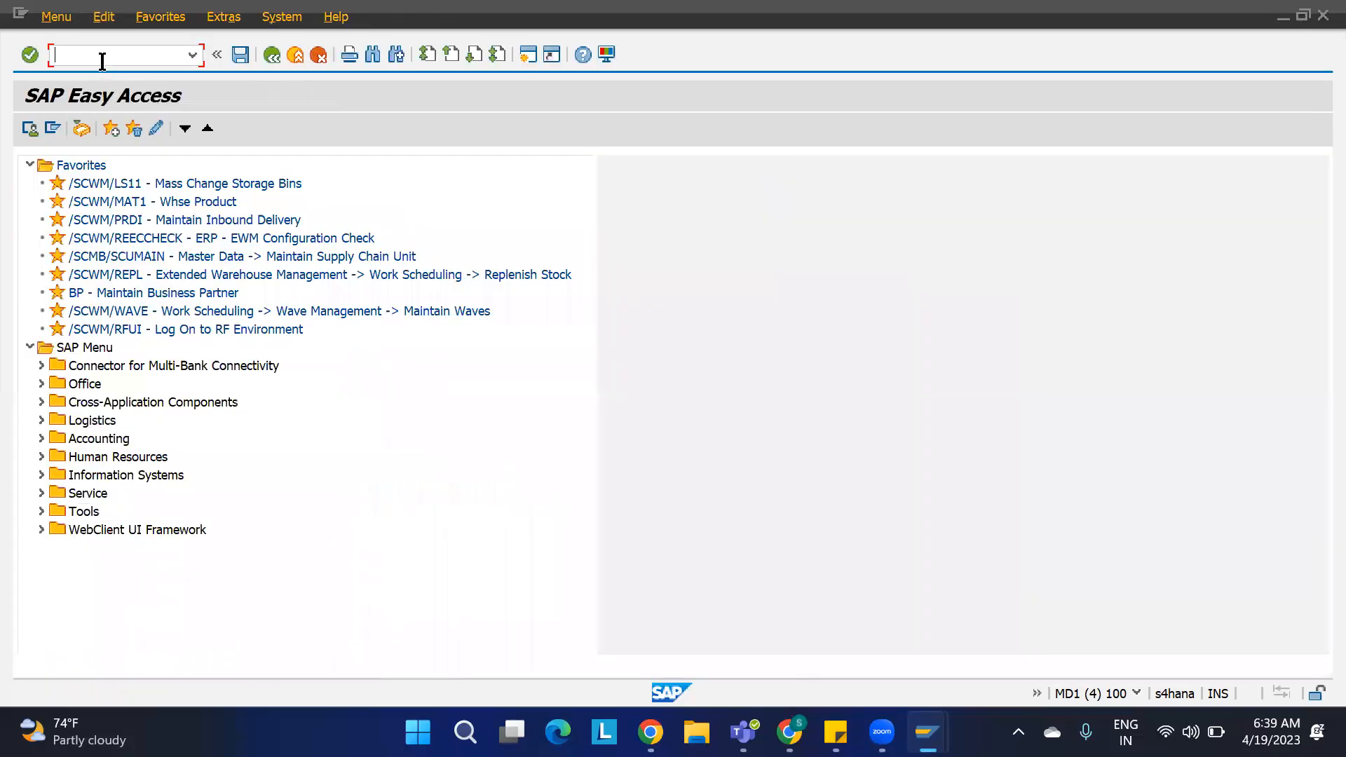
Step: In another session, open the IMG activity Determine Warehouse Process Type and position the list at warehouse 1100
type("SPRO")
key("Return")
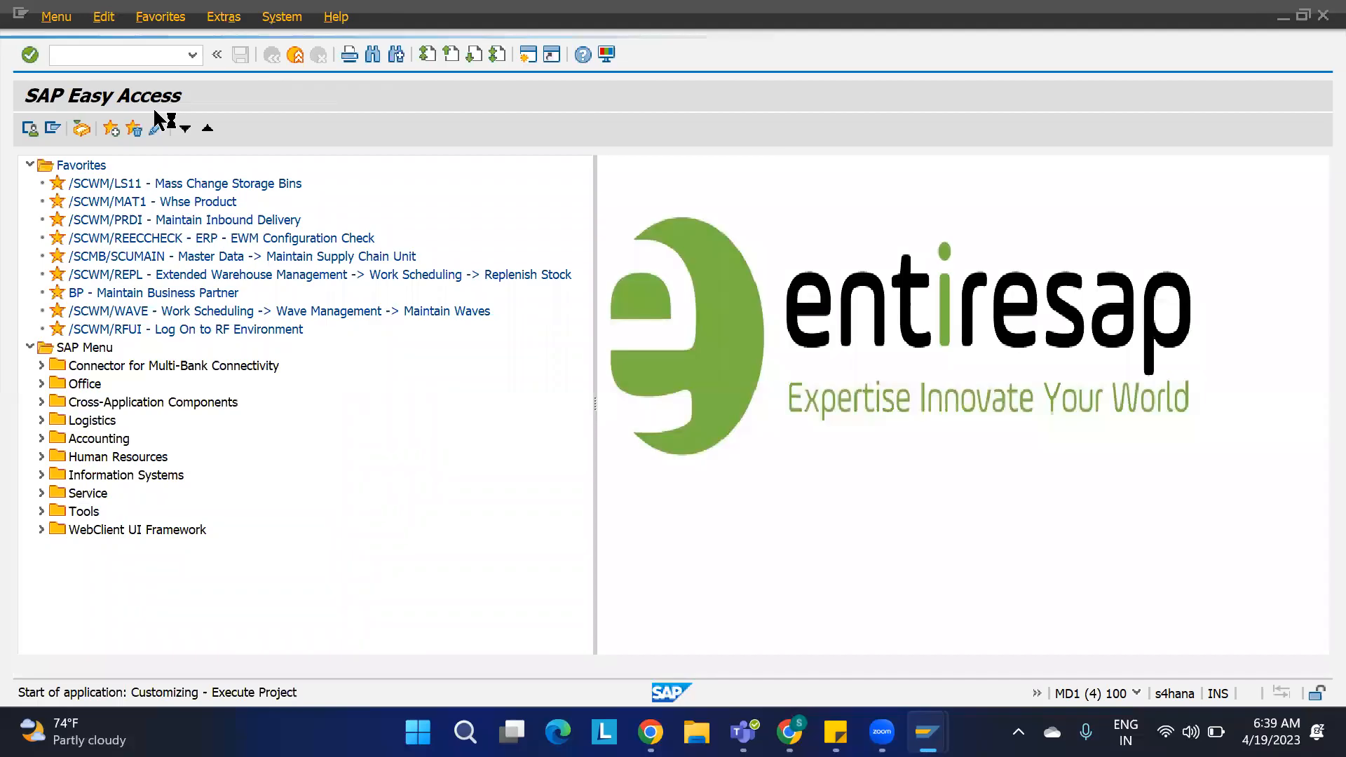
left_click(98, 130)
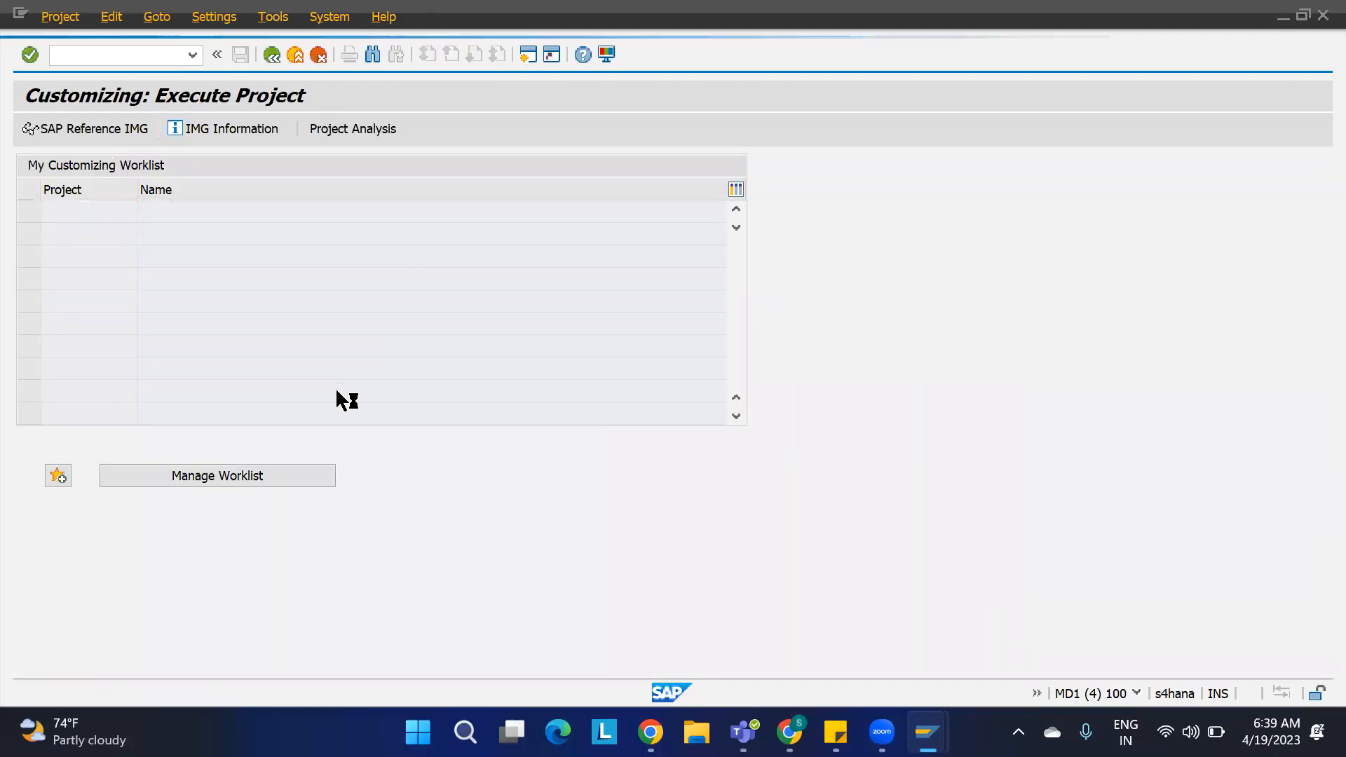
scroll(326, 401, "down", 3)
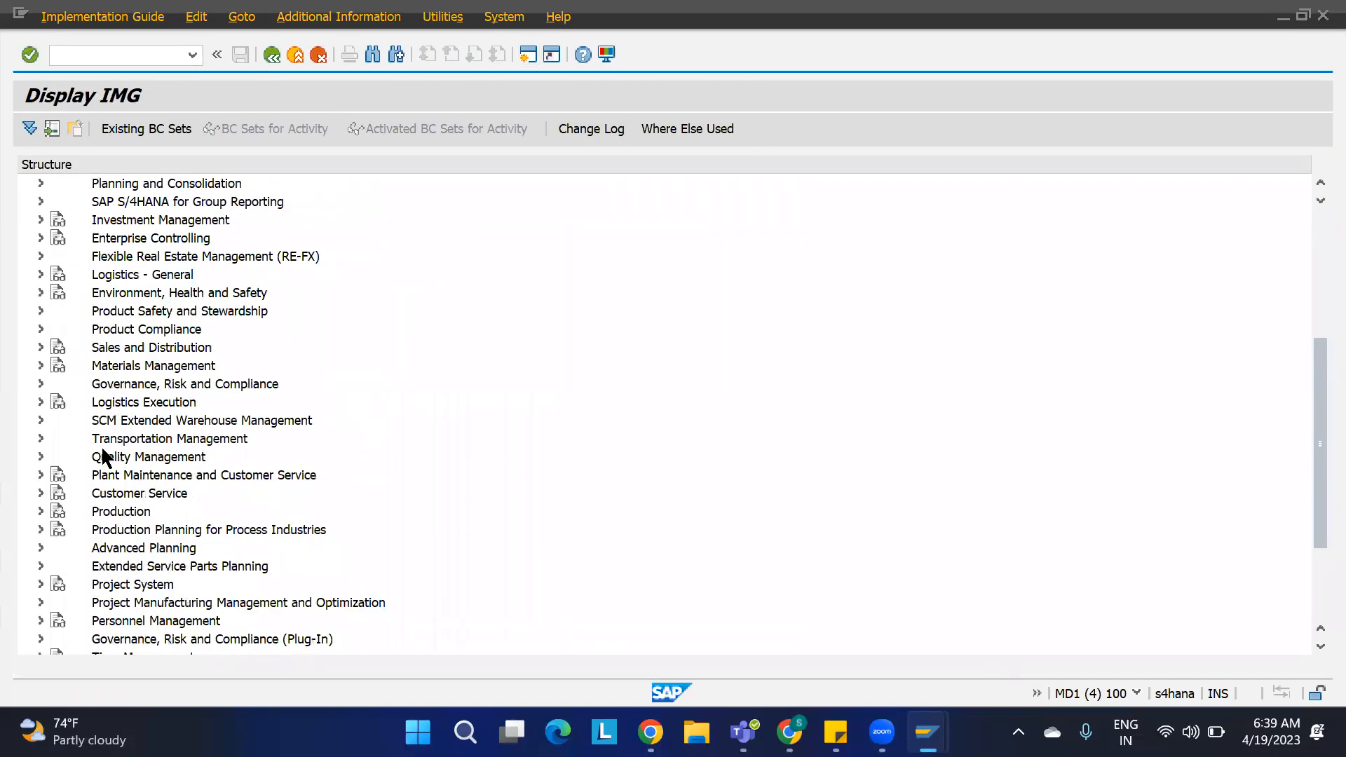
left_click(41, 420)
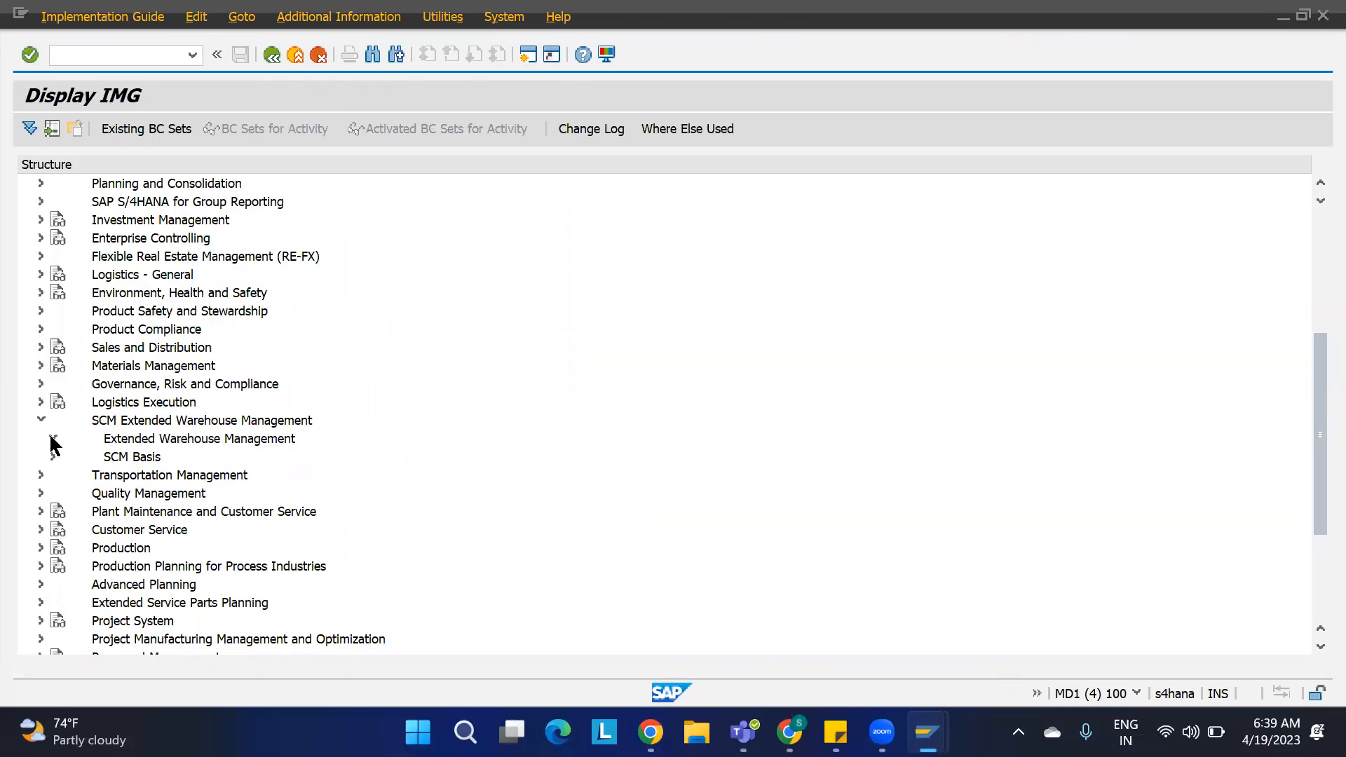
left_click(52, 438)
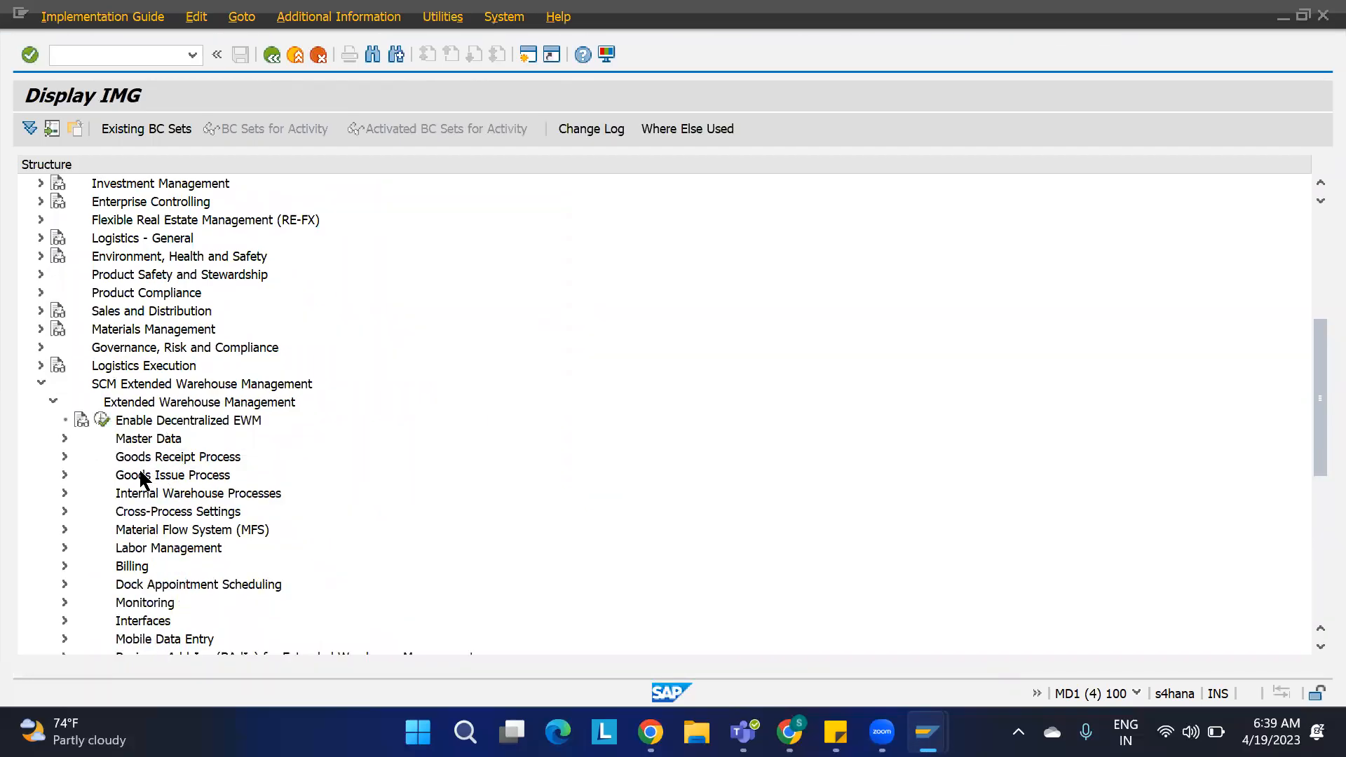
left_click(65, 511)
left_click(77, 457)
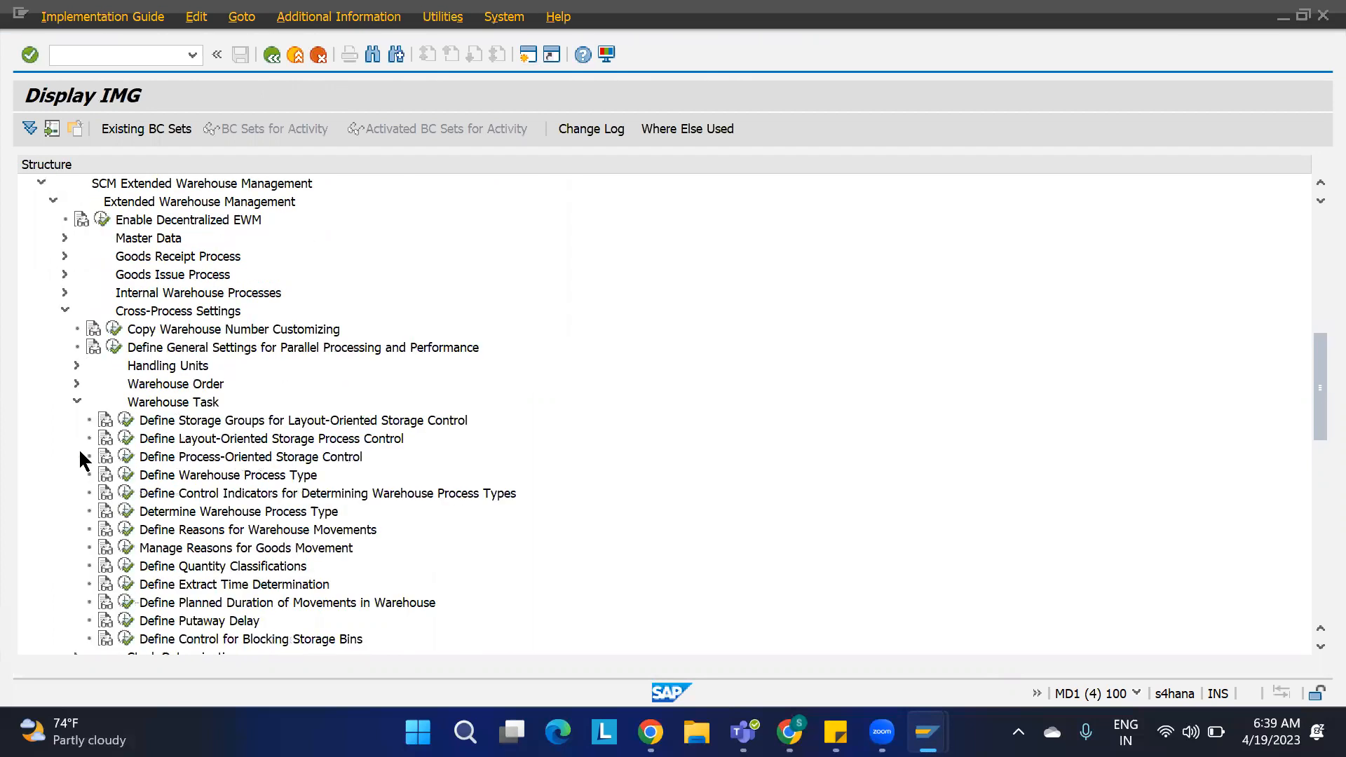
left_click(125, 511)
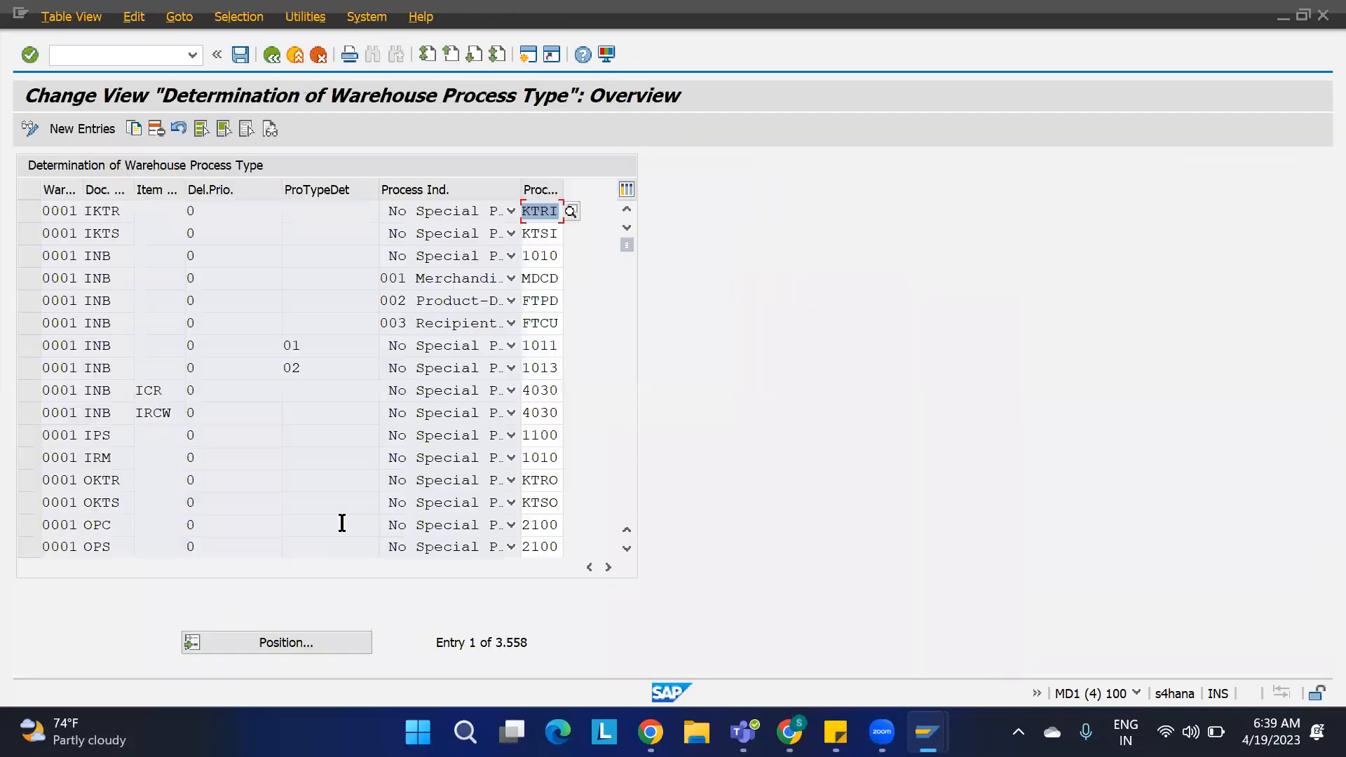
left_click(315, 638)
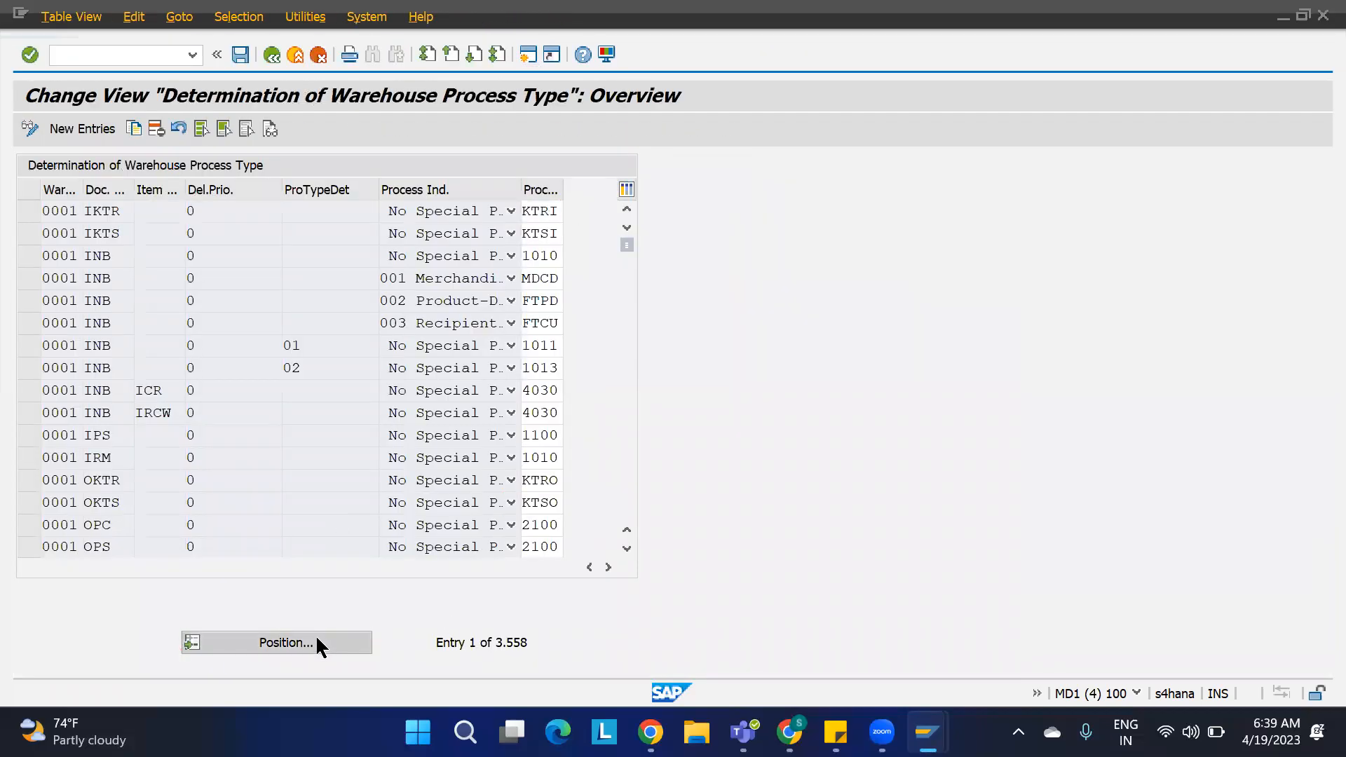
type("1100")
key("Return")
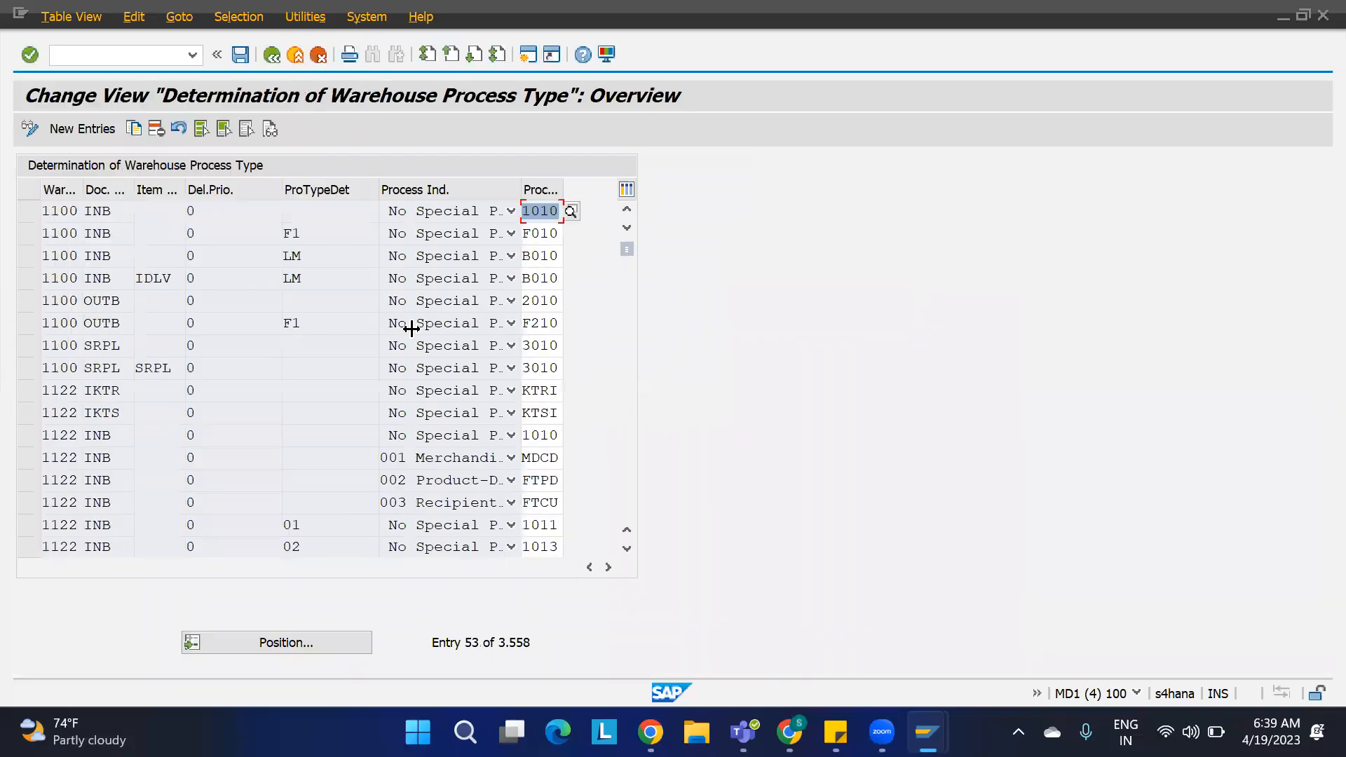
Step: Examine the warehouse 1100 inbound and outbound process type determination entries and their process type determination indicators
left_click(304, 234)
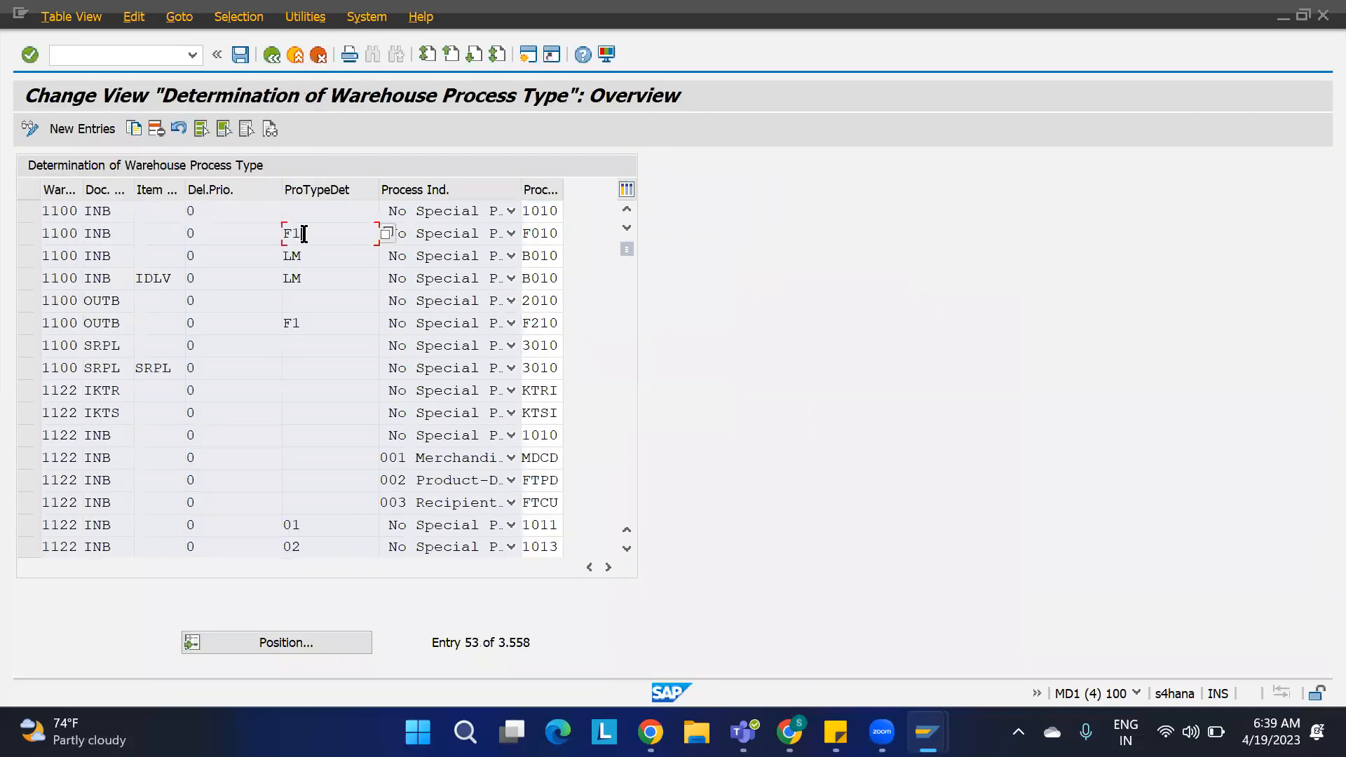
left_click(558, 236)
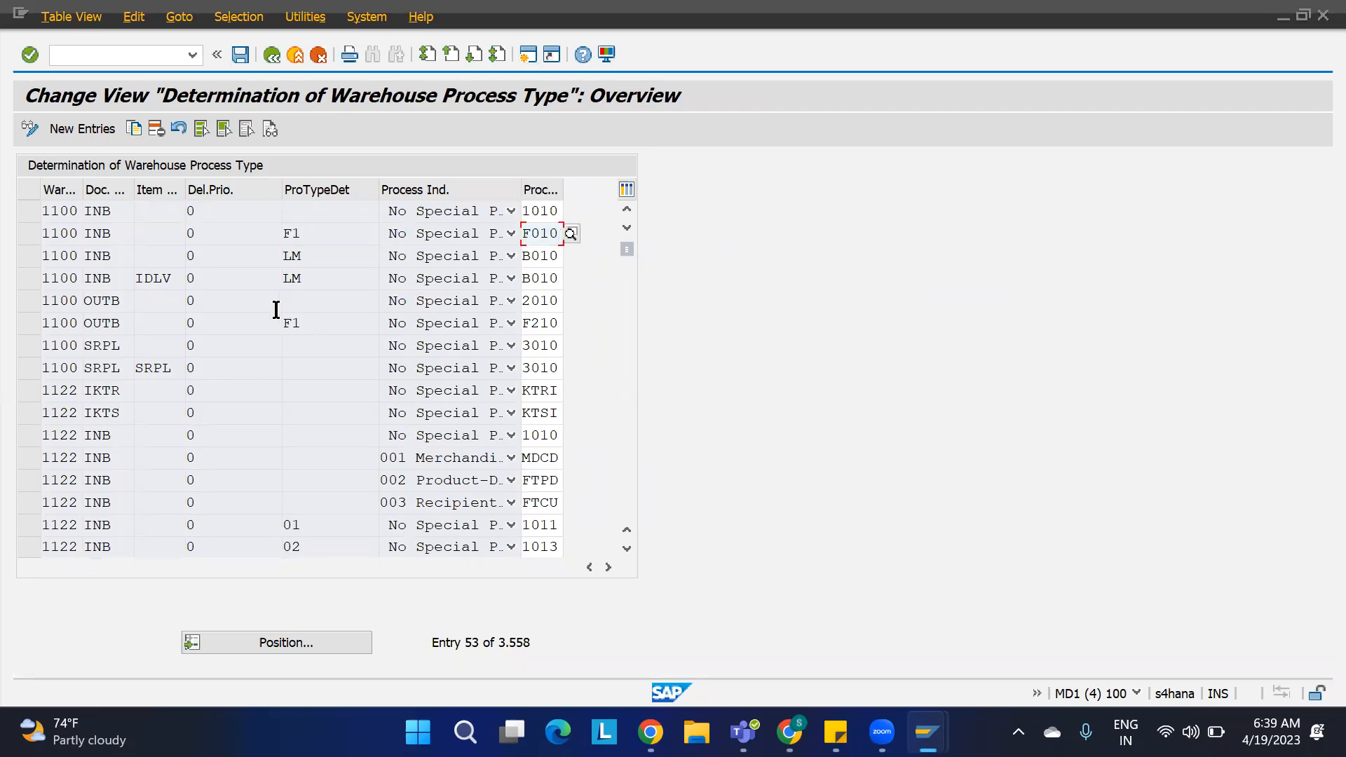
left_click(307, 322)
left_click_drag(530, 324, 569, 326)
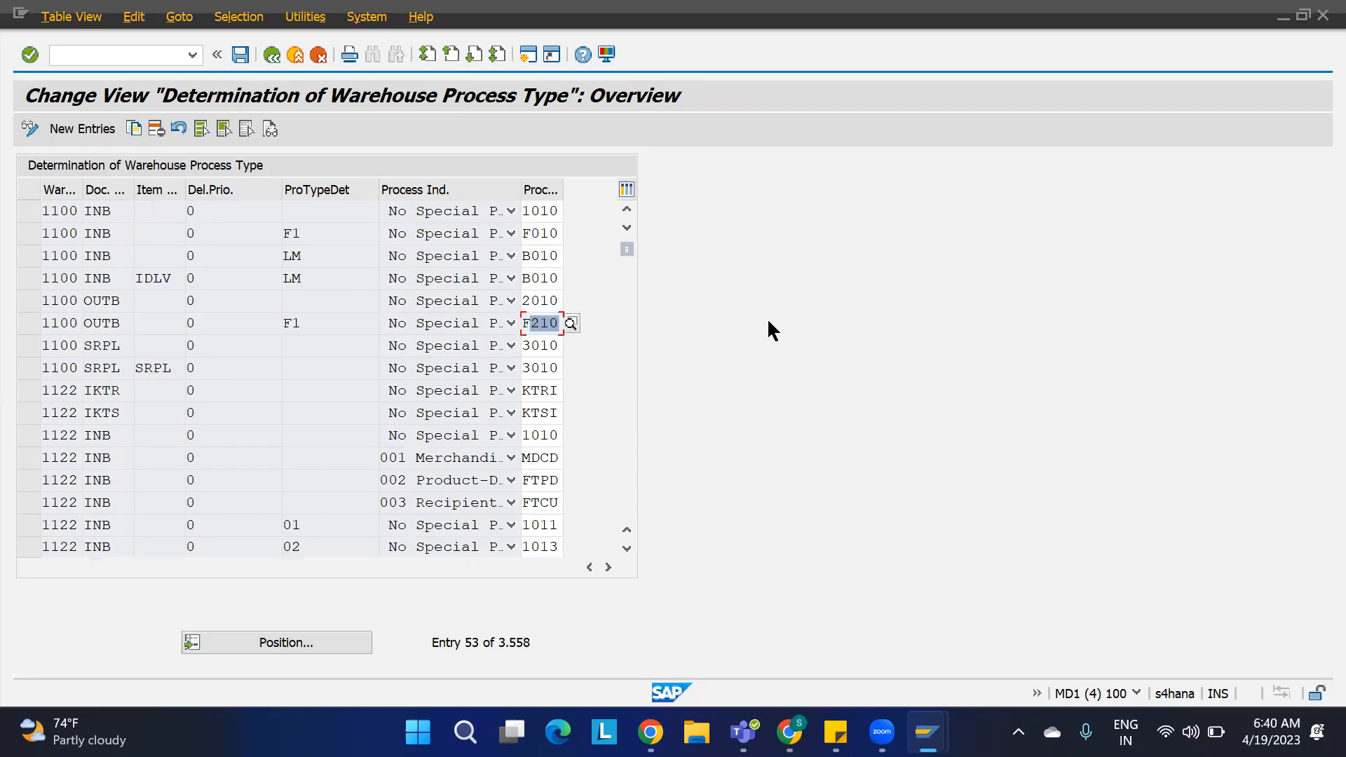
Step: Clear the process type determination indicator of 1100-MAT1, checking it against the outbound entries for warehouse 1100
key("alt+Tab")
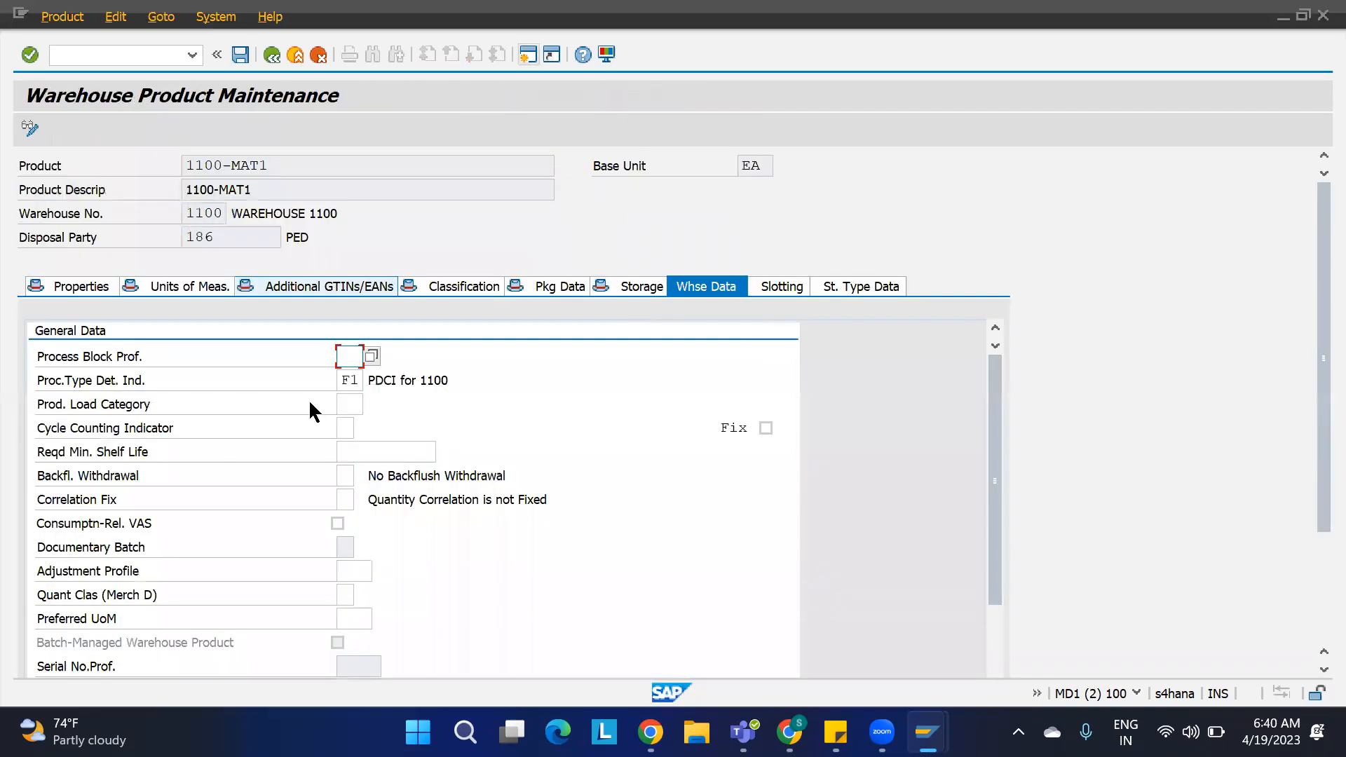
double_click(358, 382)
key("BackSpace")
left_click(644, 398)
key("alt+Tab")
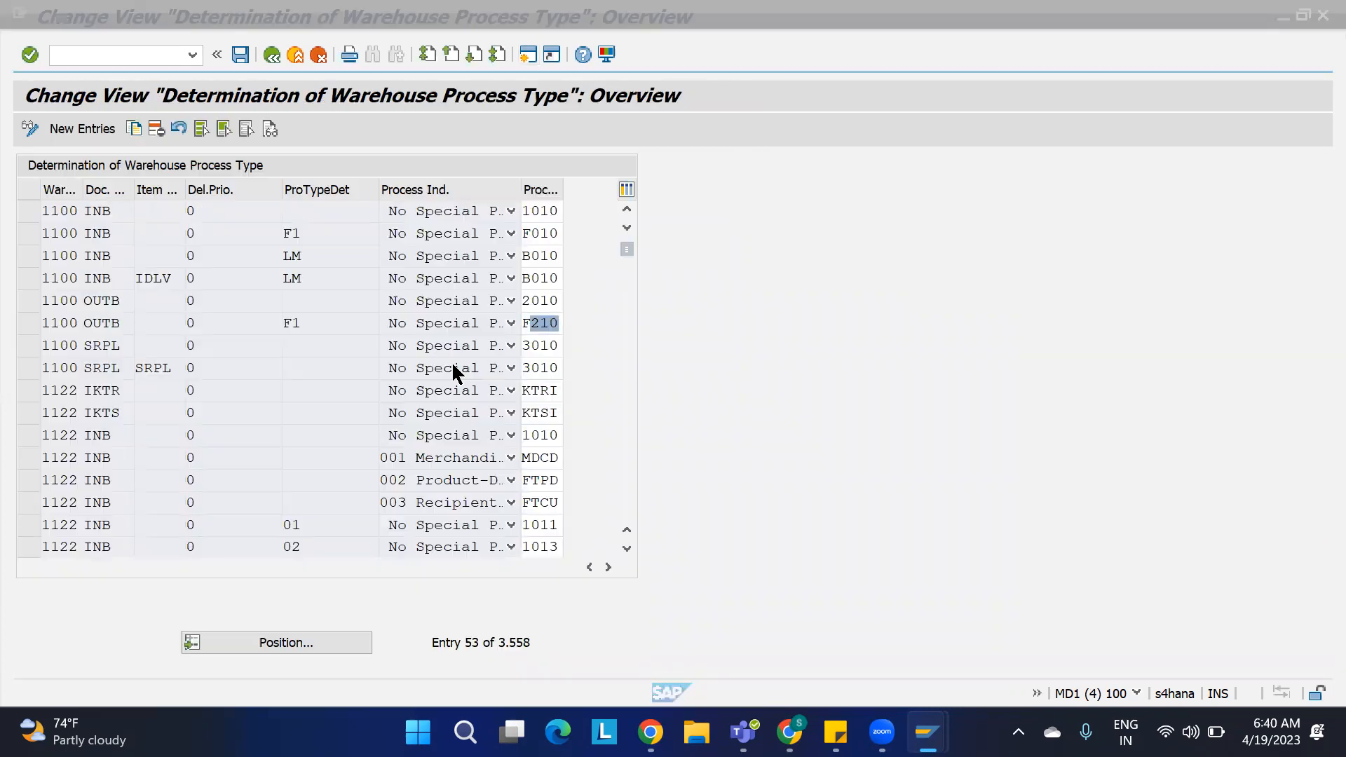
double_click(558, 300)
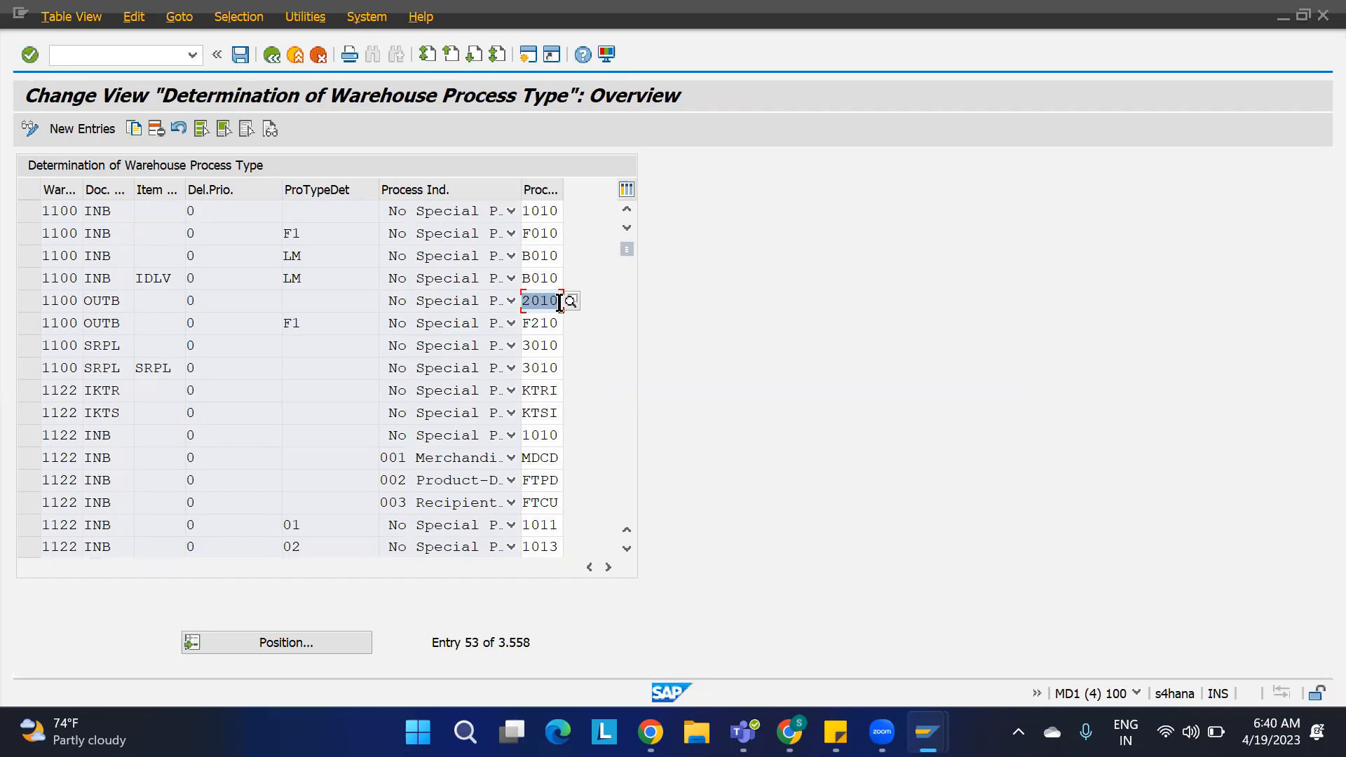
key("alt+Tab")
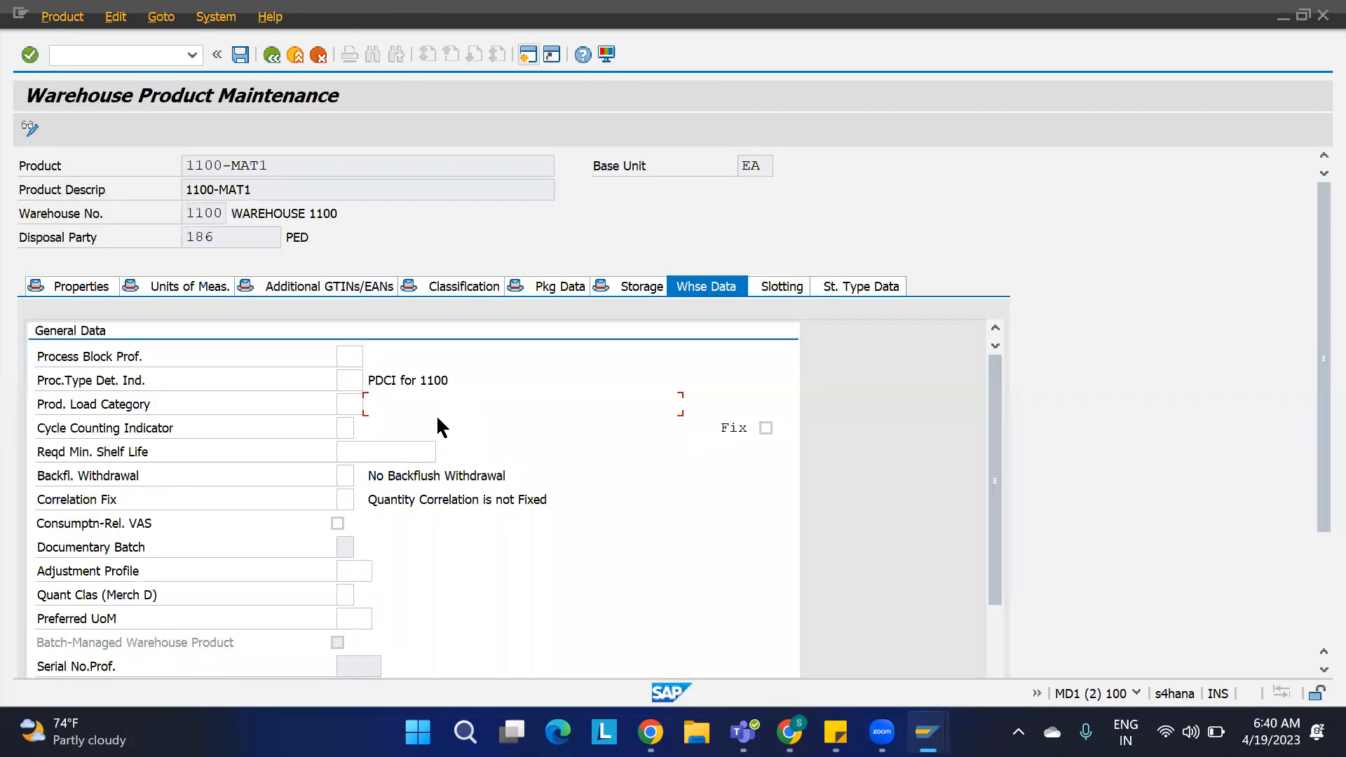
Step: Set 1100-MAT1's stock removal control indicator to SRC1 and save the warehouse product
scroll(602, 455, "down", 8)
scroll(601, 455, "down", 1)
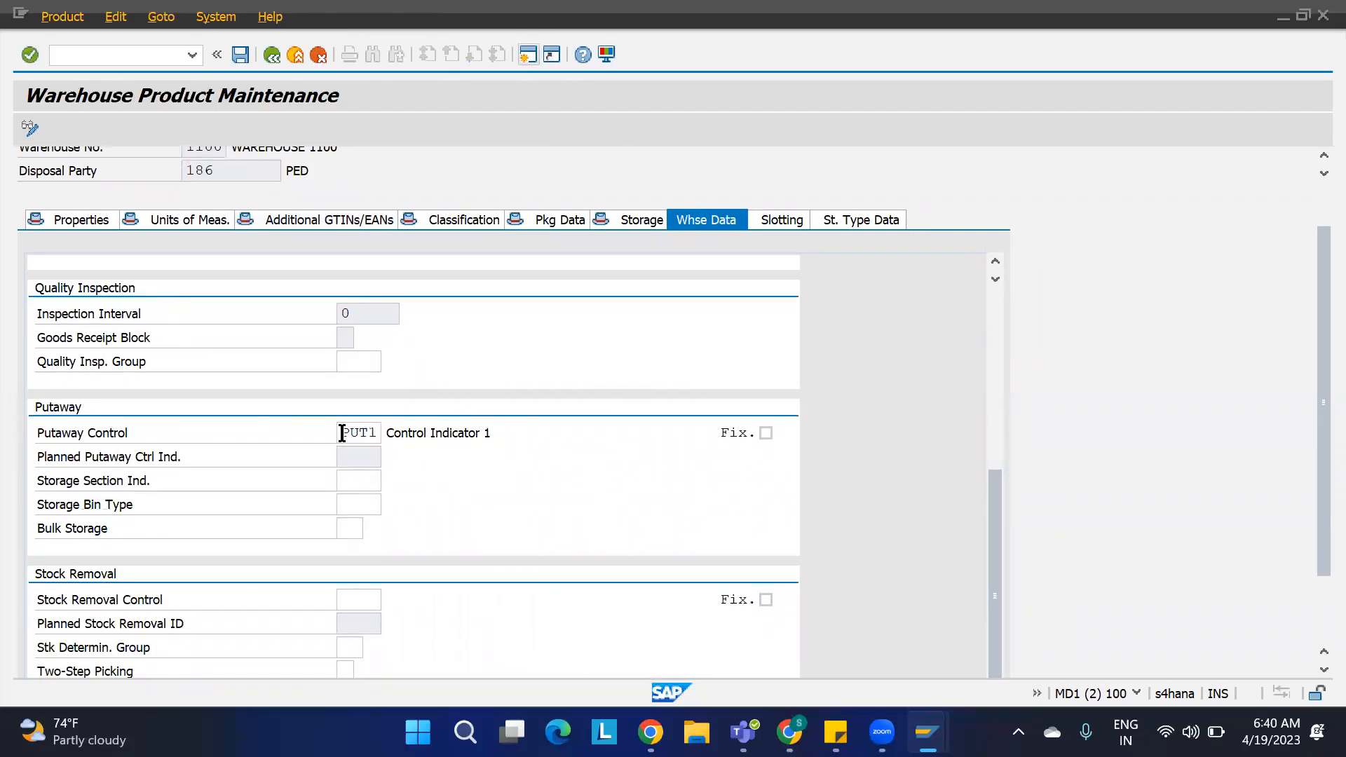
scroll(523, 456, "down", 2)
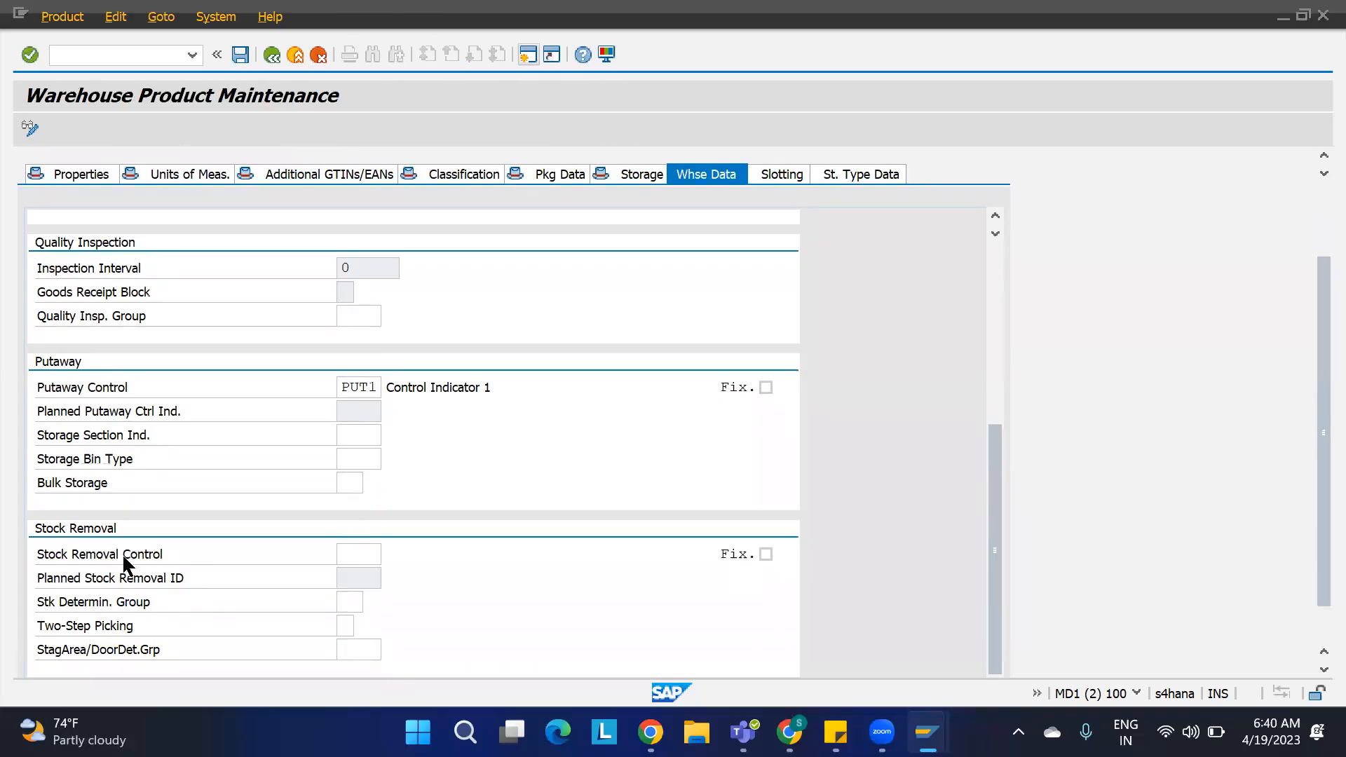
left_click(350, 554)
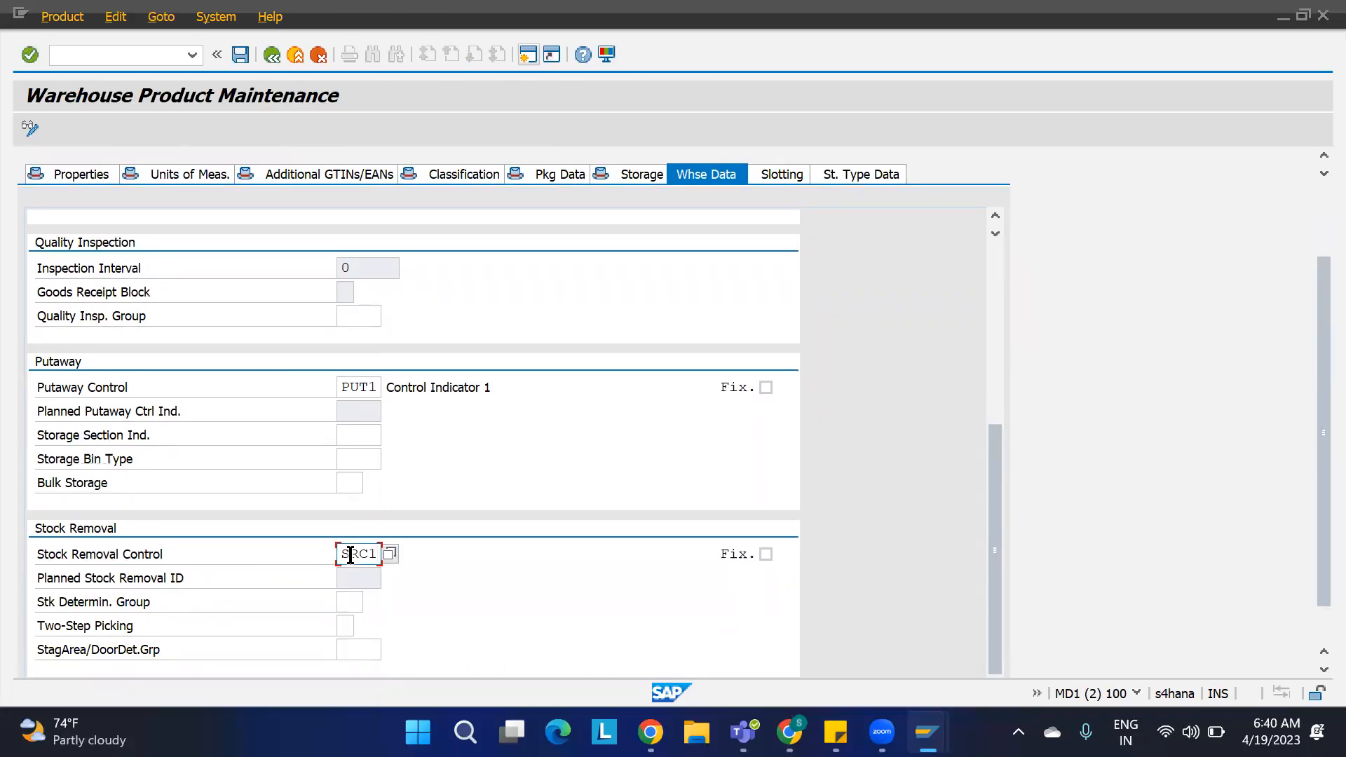
key("Return")
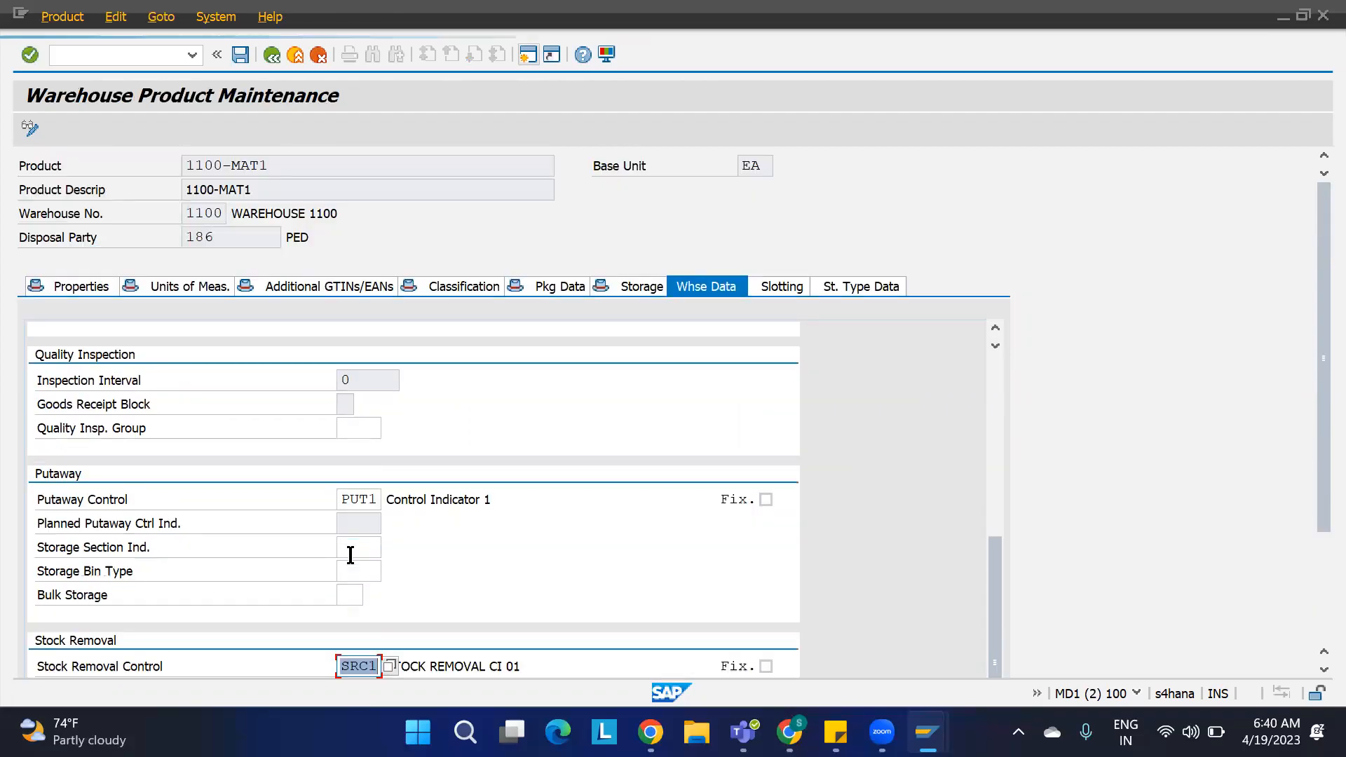
key("ctrl+s")
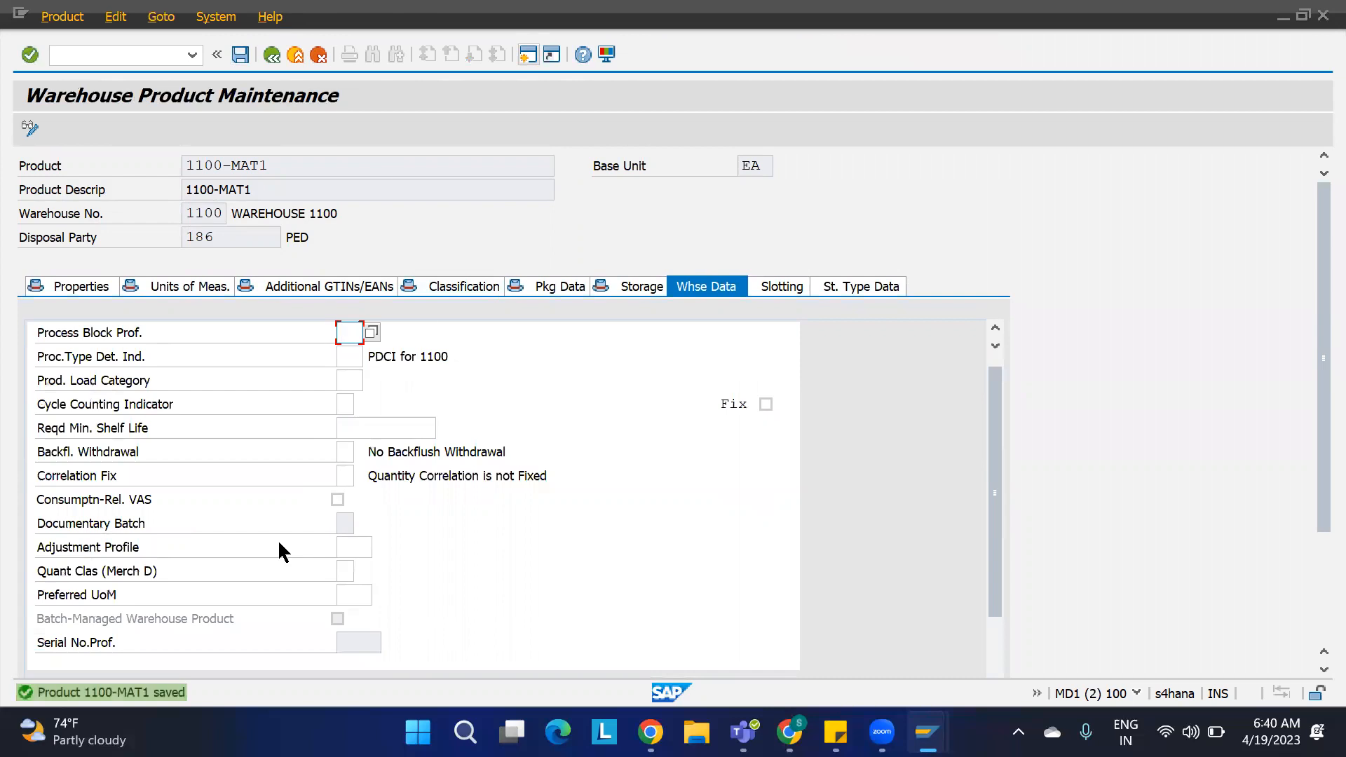
Step: Open product 1100-MAT2 for warehouse 1100 in change mode and switch to its warehouse data
key("F3")
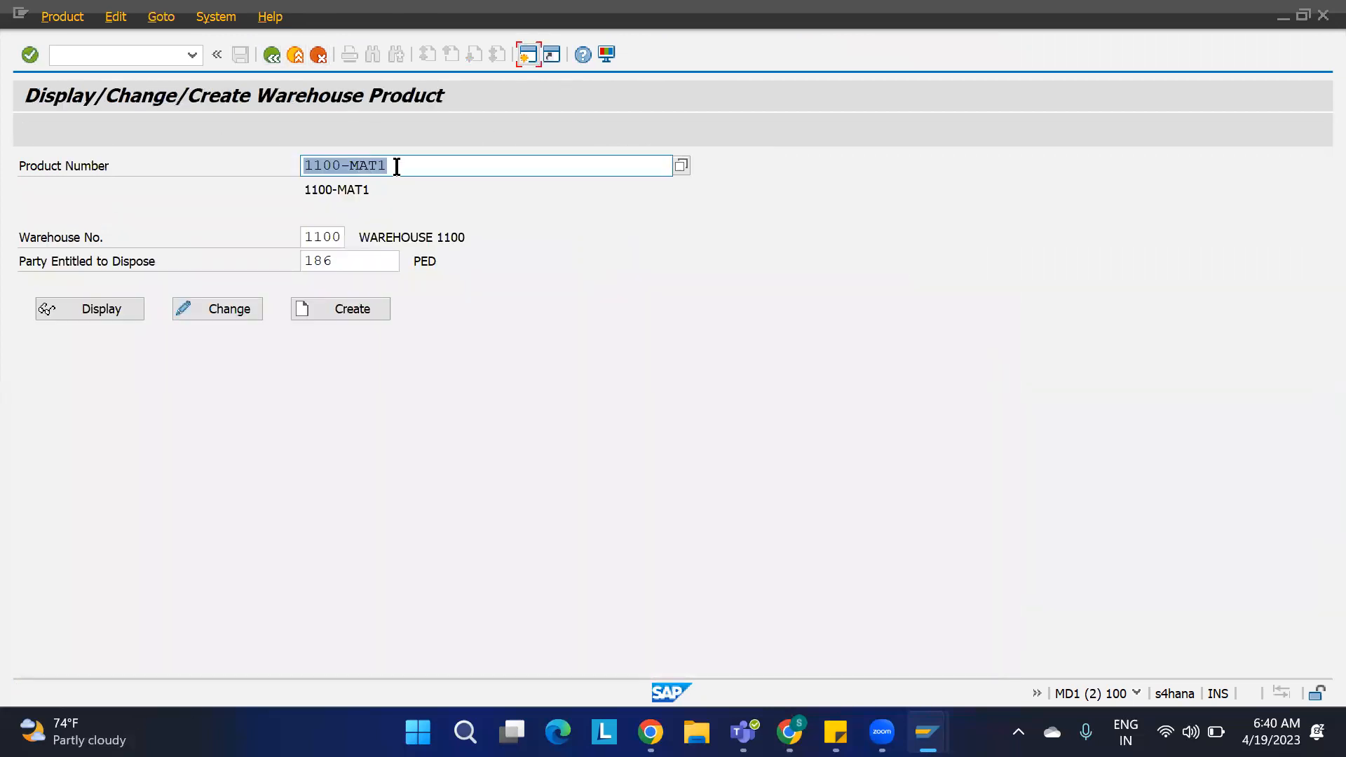
left_click(398, 166)
key("BackSpace")
type("2")
key("Return")
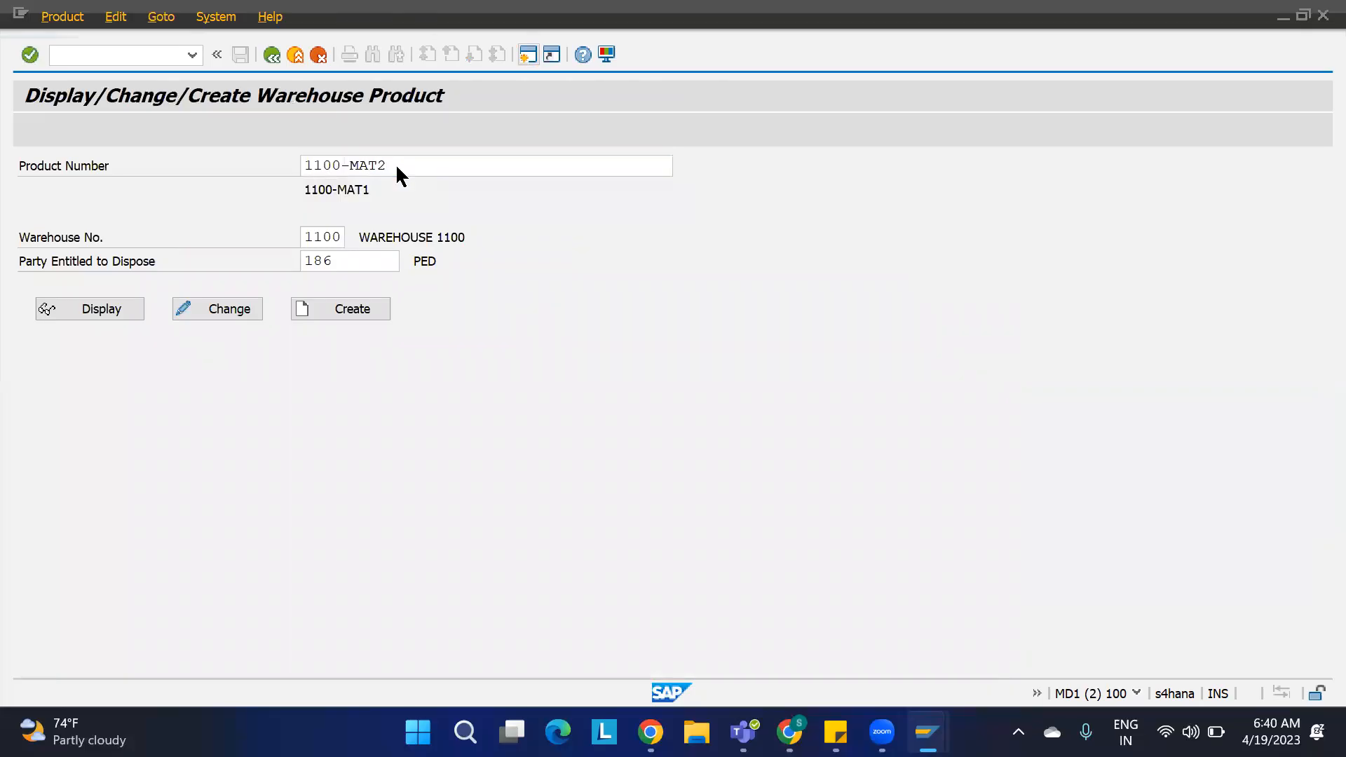
left_click(238, 308)
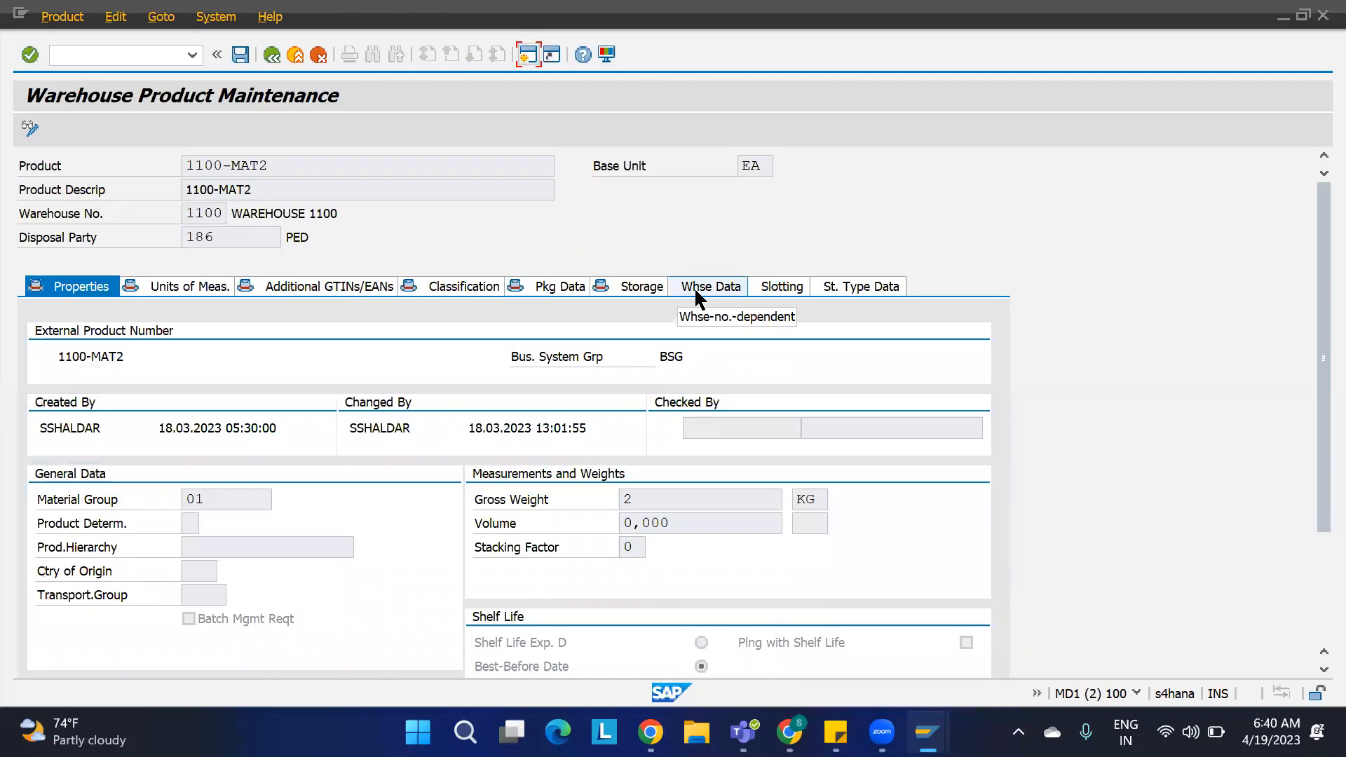
left_click(696, 293)
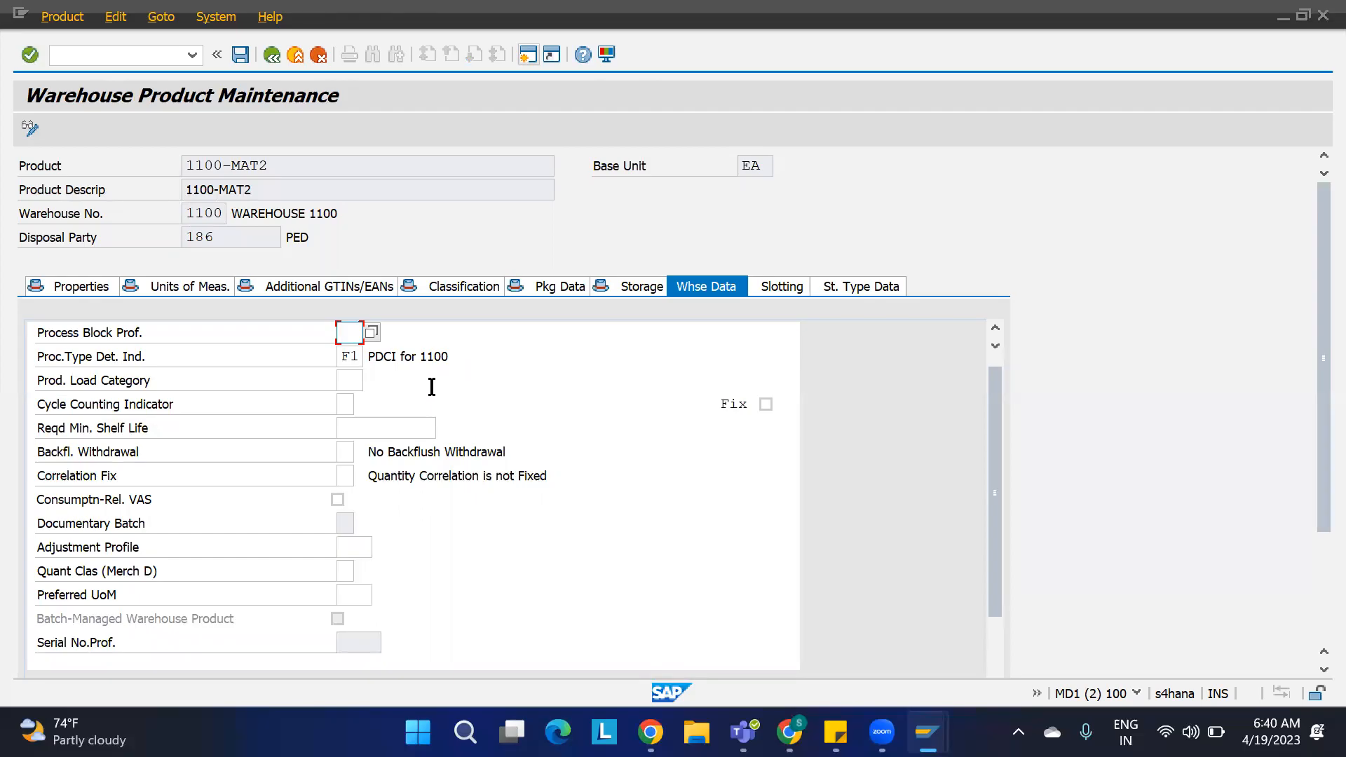
Step: Set 1100-MAT2's process type determination indicator to F1 and its stock removal control indicator to SRC2
left_click_drag(351, 358, 336, 359)
type("F")
left_click(631, 426)
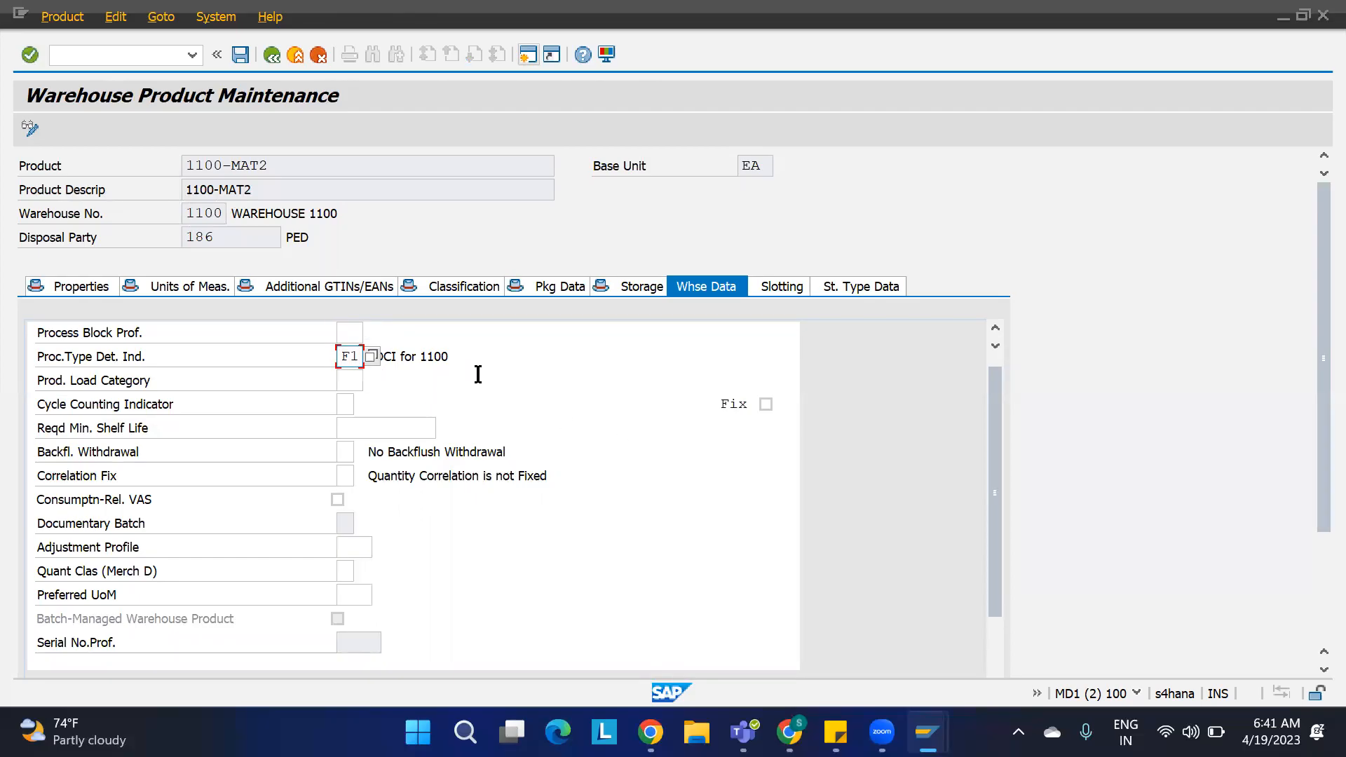
scroll(502, 406, "down", 6)
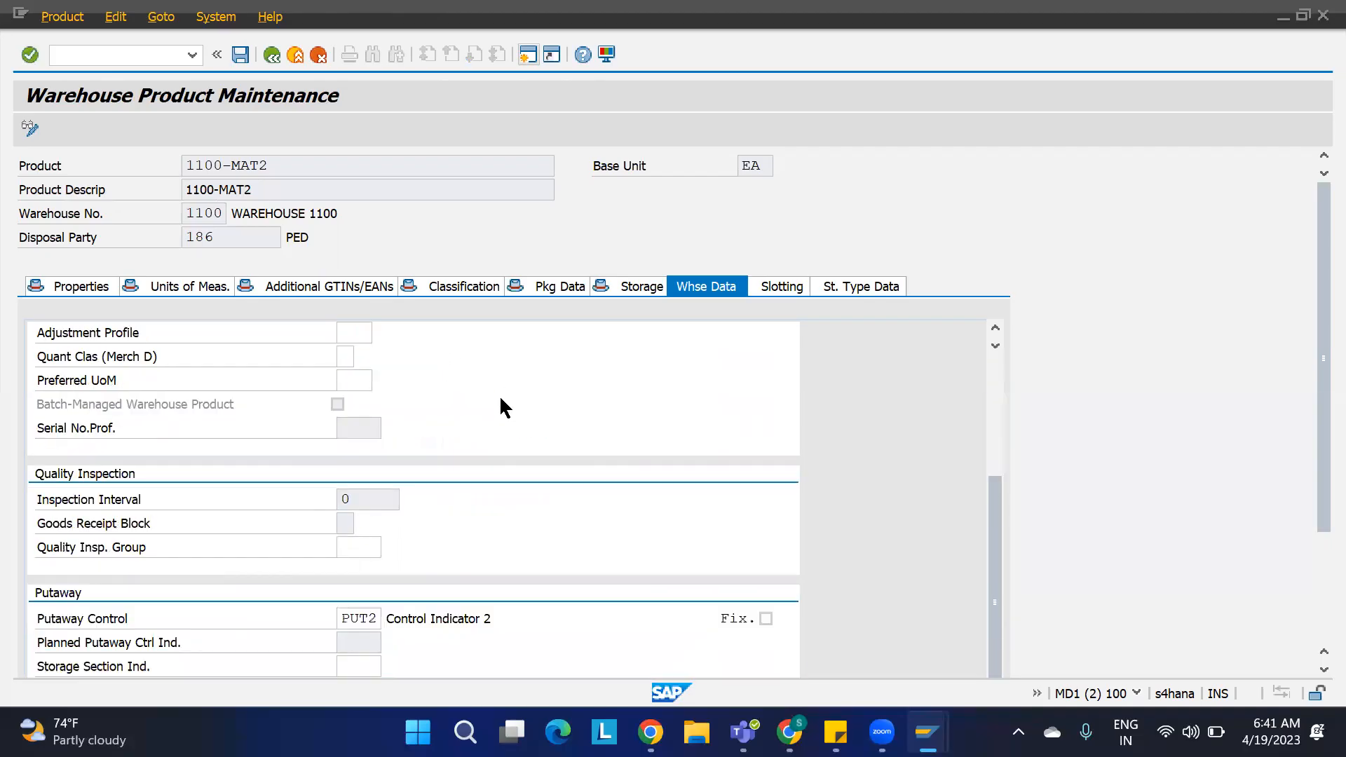
scroll(502, 406, "down", 1)
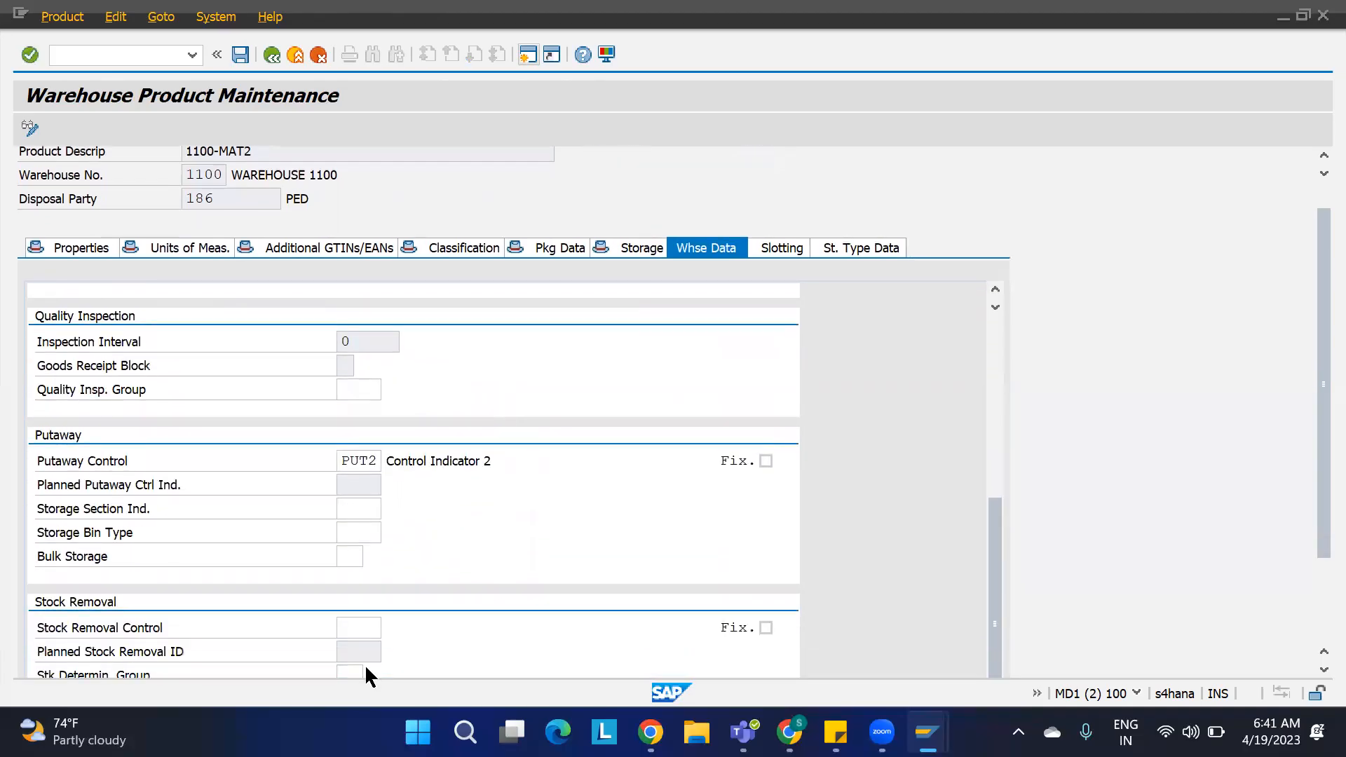
left_click(358, 637)
type("S")
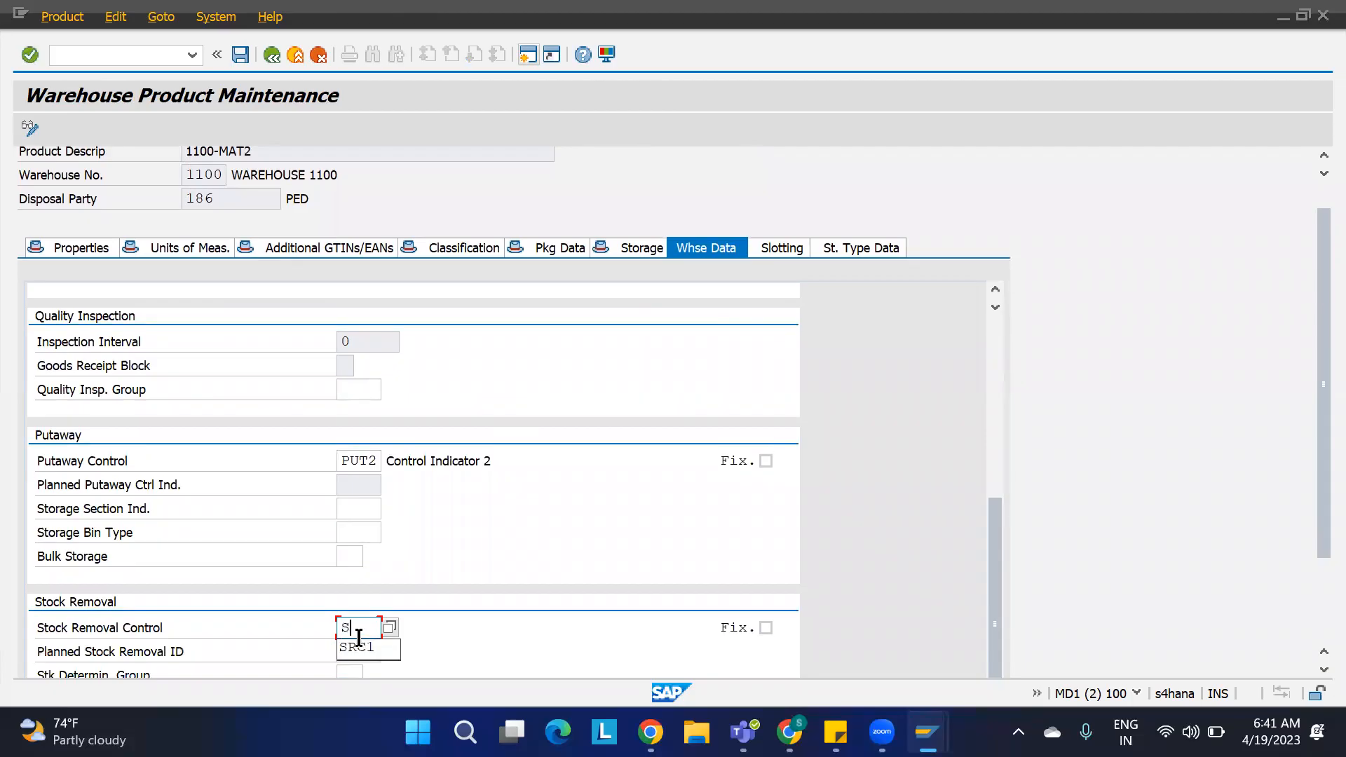
type("RC2")
key("Return")
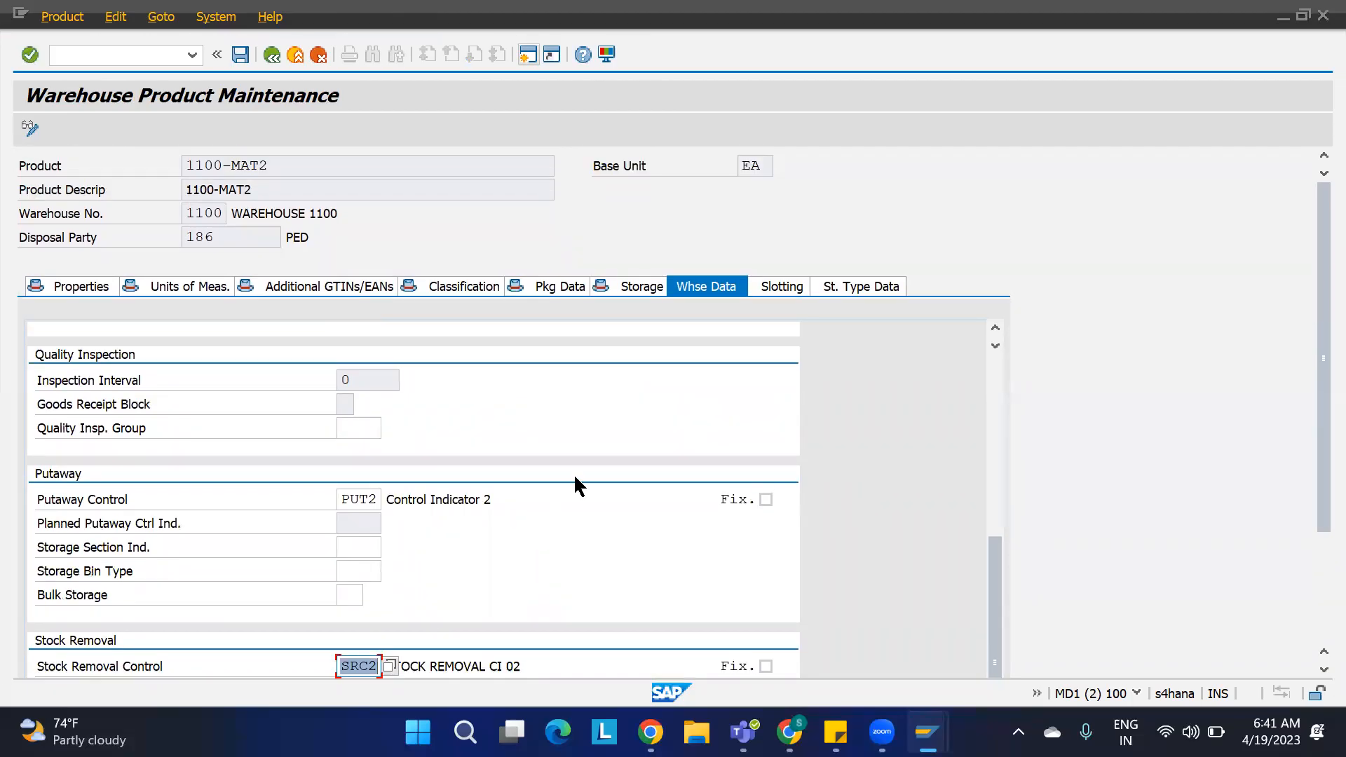
Step: Compare 1100-MAT2's process type determination indicator with the warehouse 1100 outbound process type entries
scroll(577, 477, "up", 7)
key("Return")
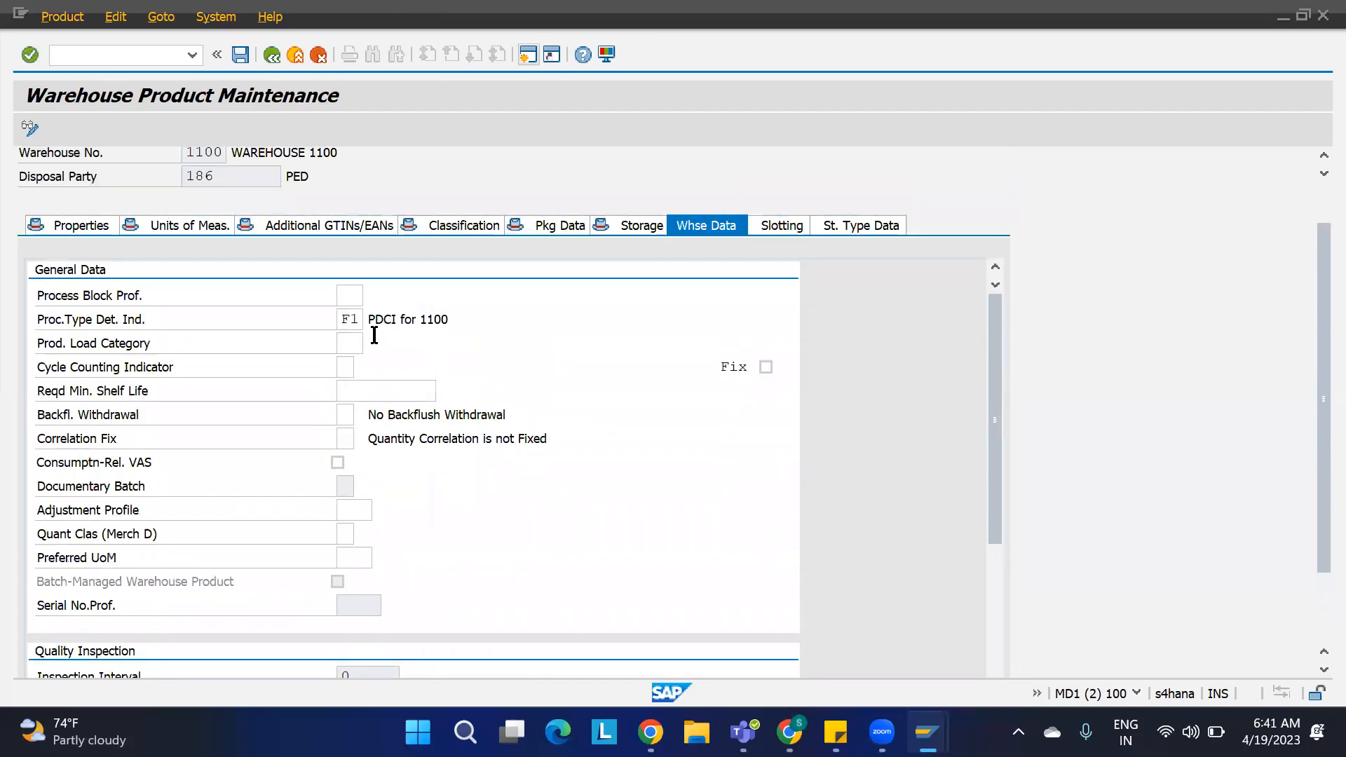
left_click(345, 319)
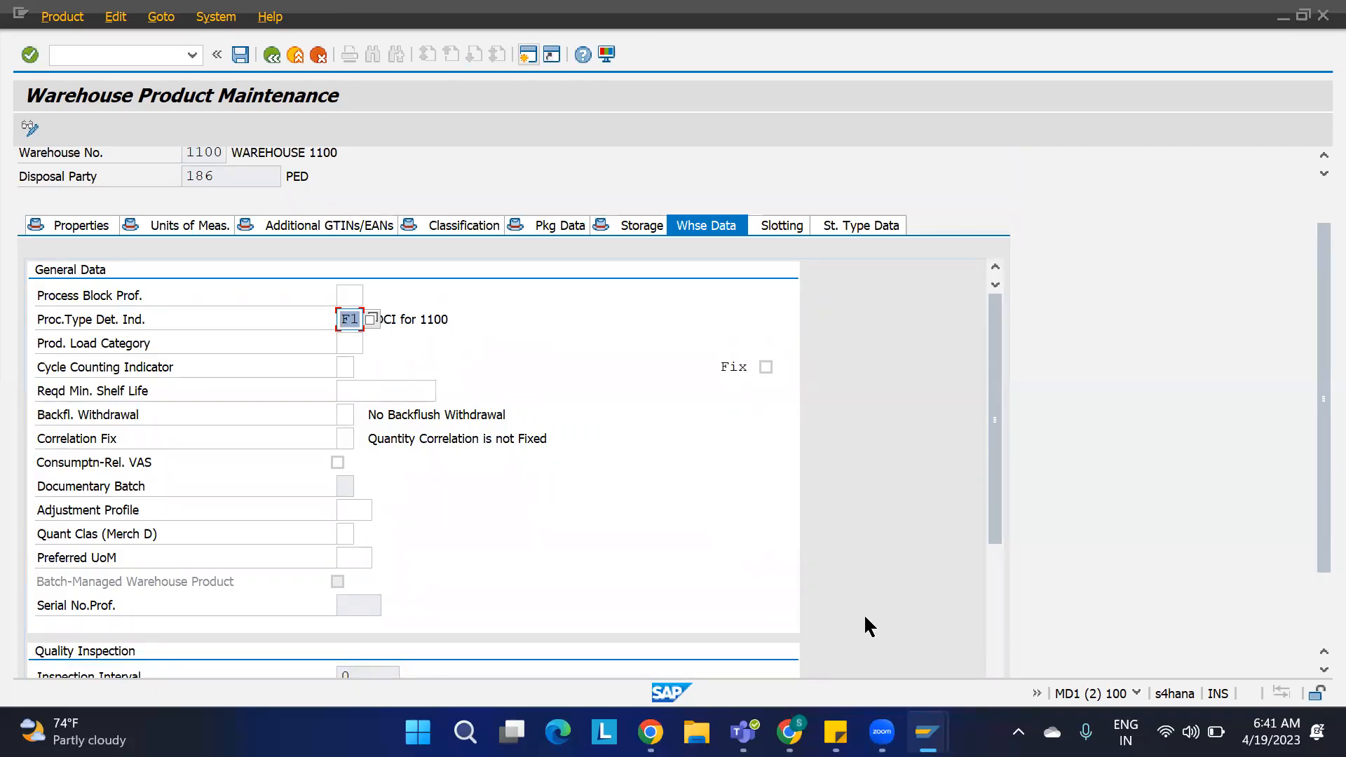
mouse_move(923, 722)
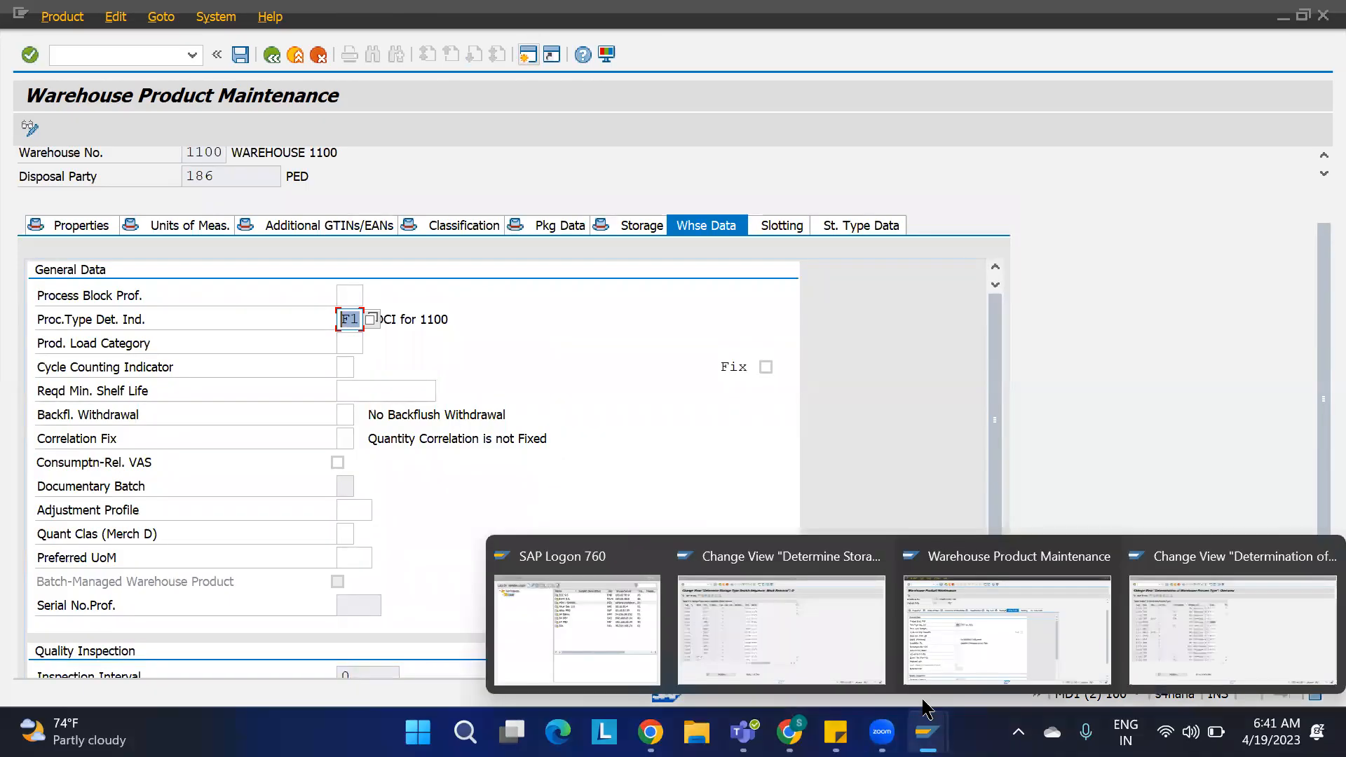
left_click(1181, 621)
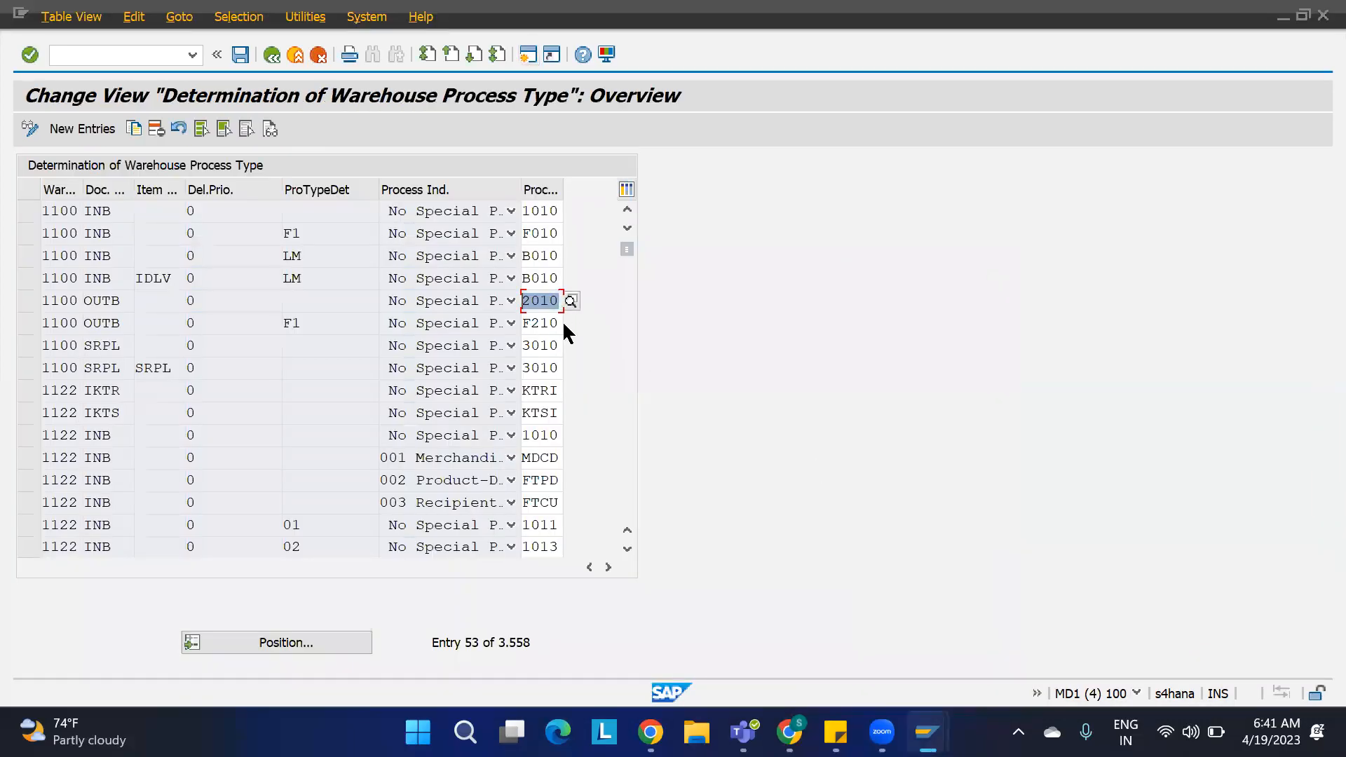
left_click(543, 324)
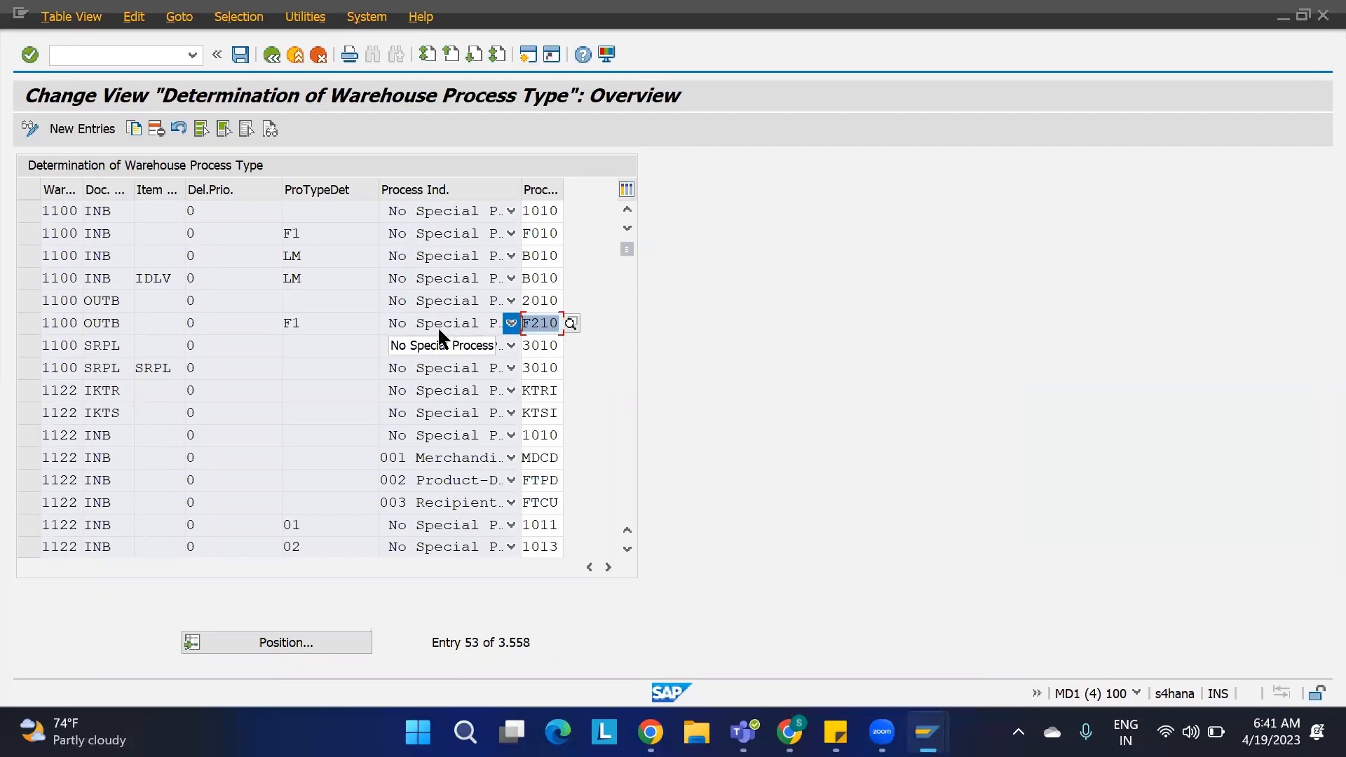
Step: Save warehouse product 1100-MAT2 with its new process type determination and stock removal control indicators
left_click(316, 322)
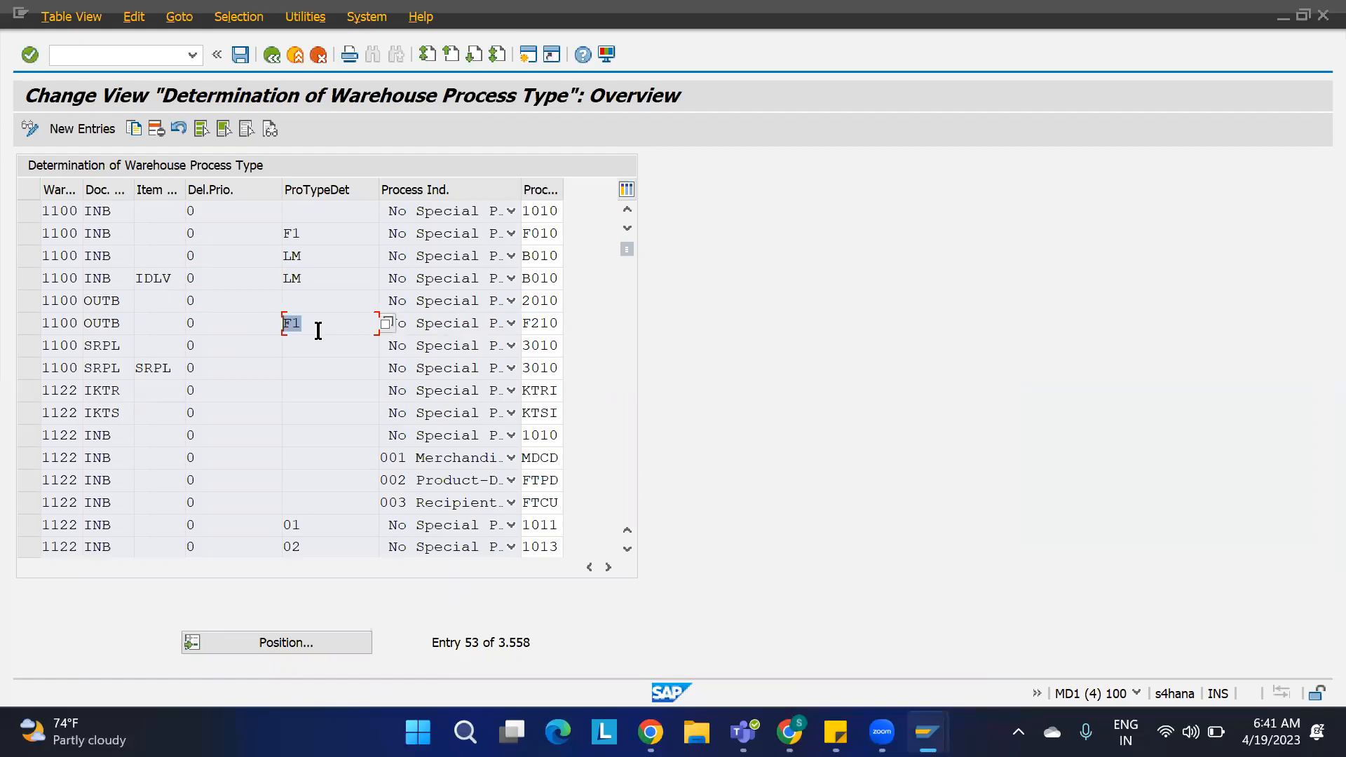
left_click(556, 303)
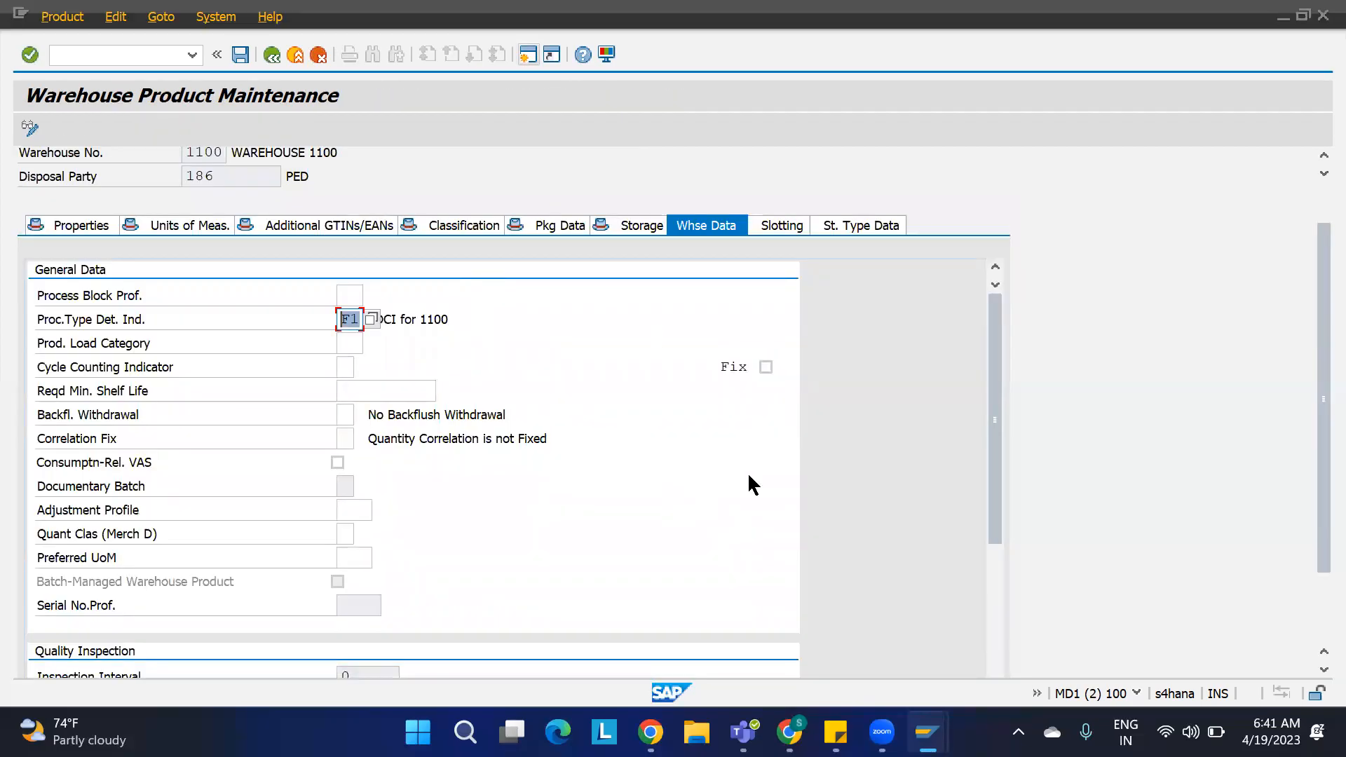
mouse_move(927, 731)
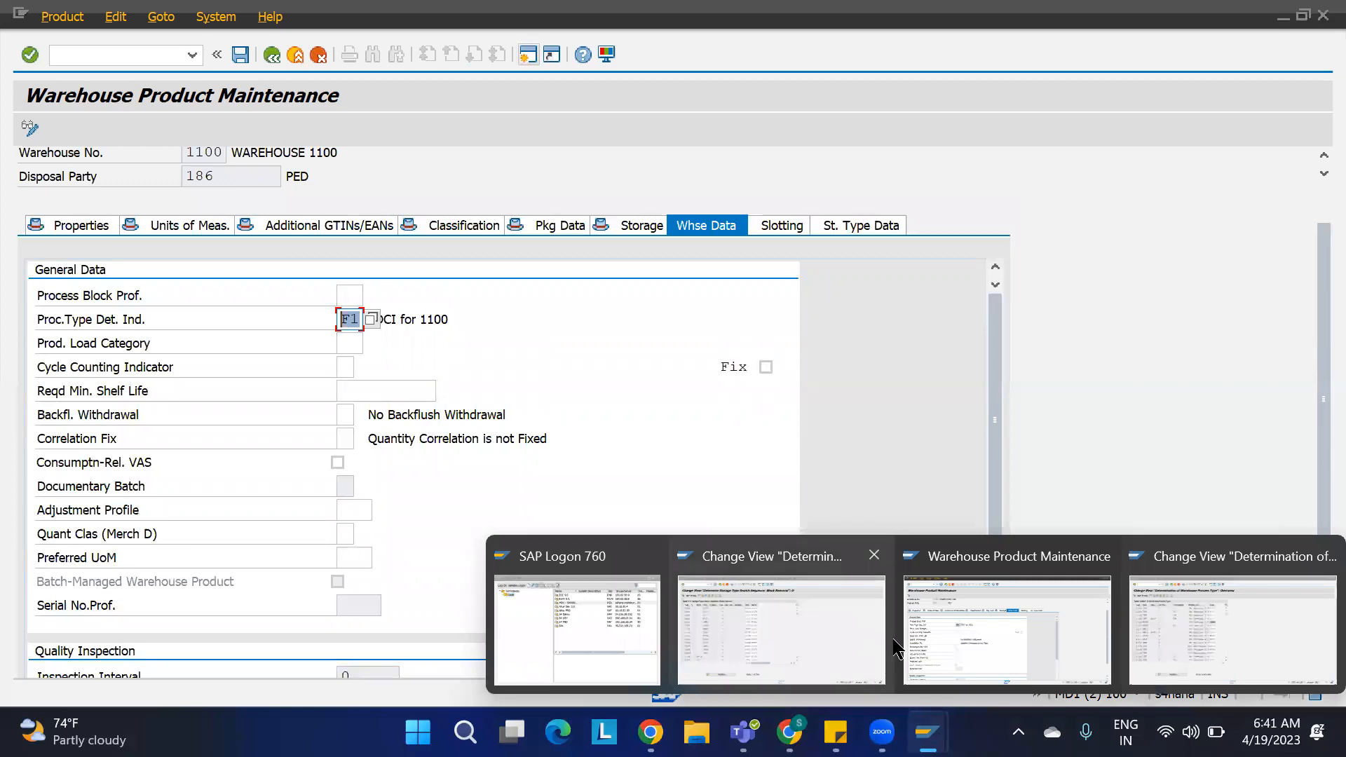
left_click(960, 639)
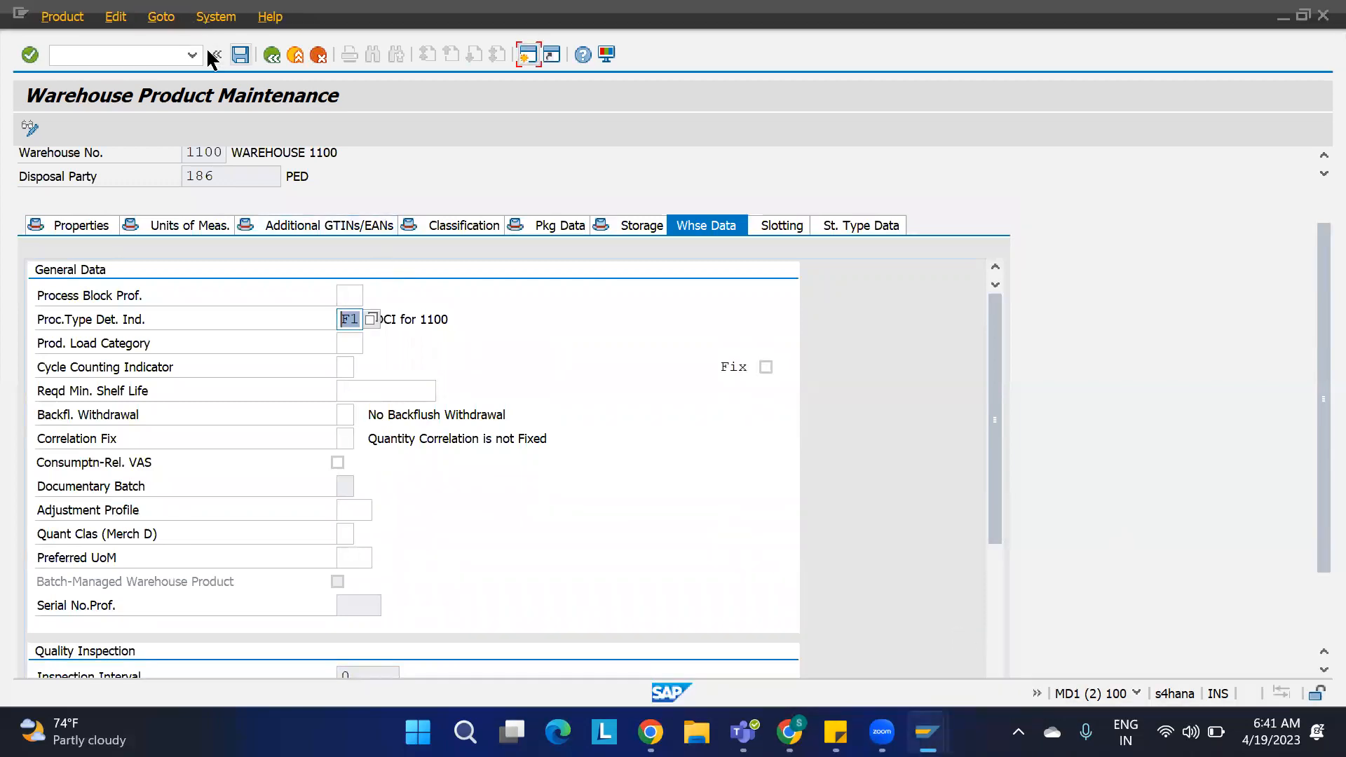
left_click(241, 55)
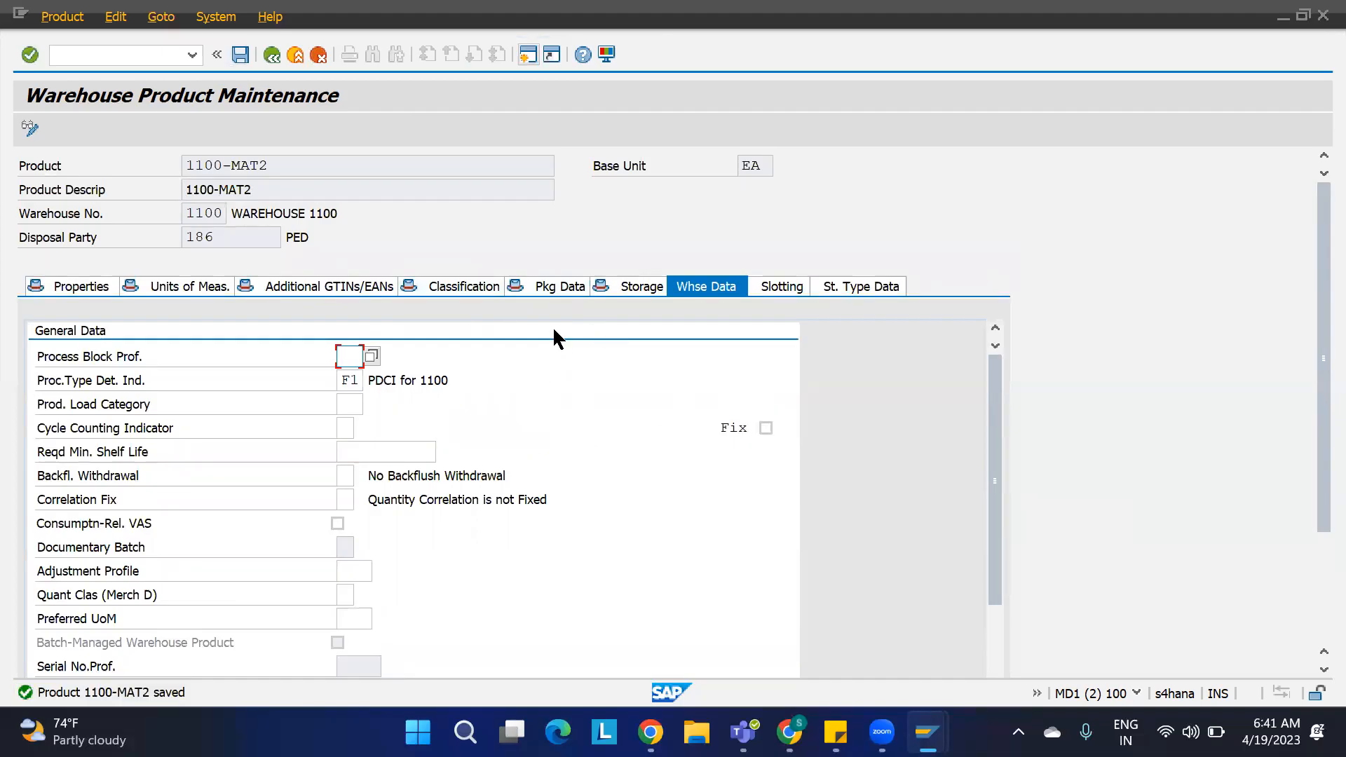
Step: Open the IMG activity Optimization of Access Strategies for Storage Type Determination in Stock Removal
left_click(295, 55)
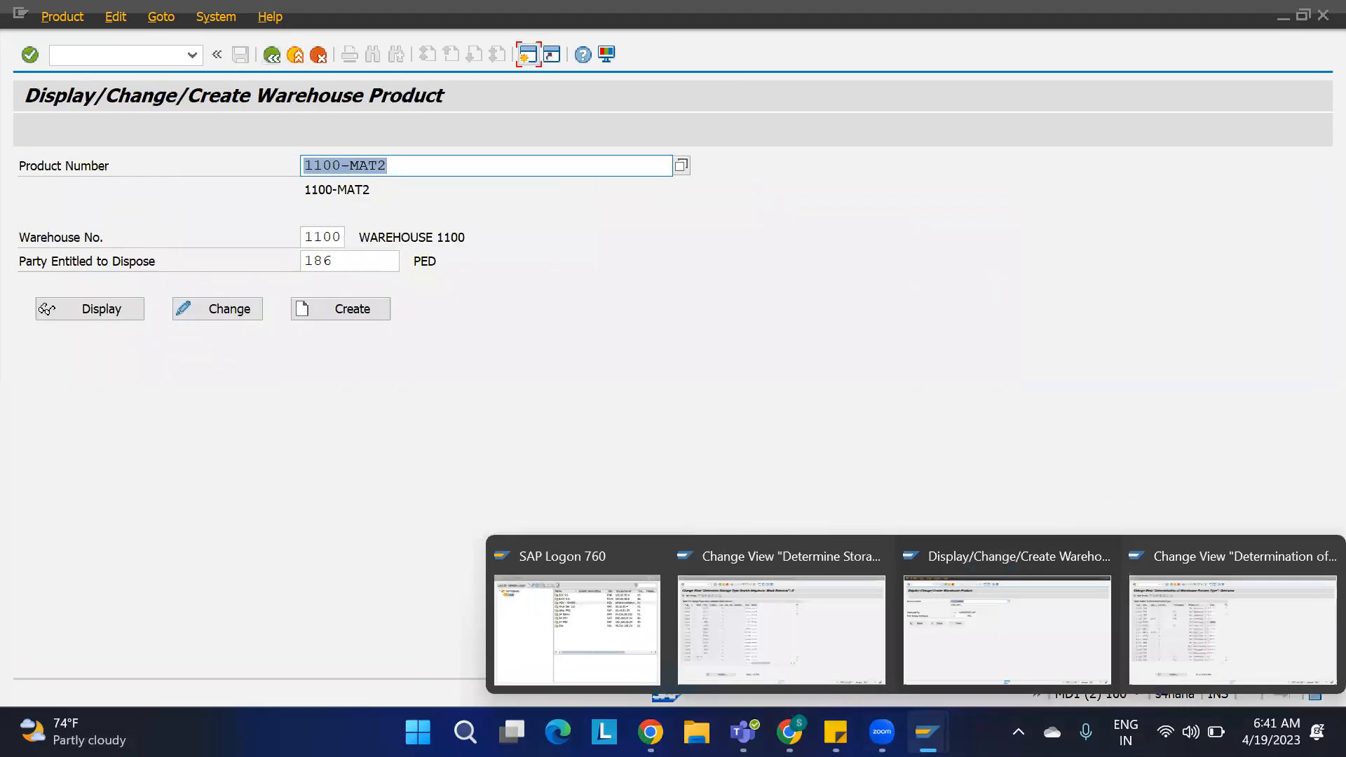
left_click(787, 624)
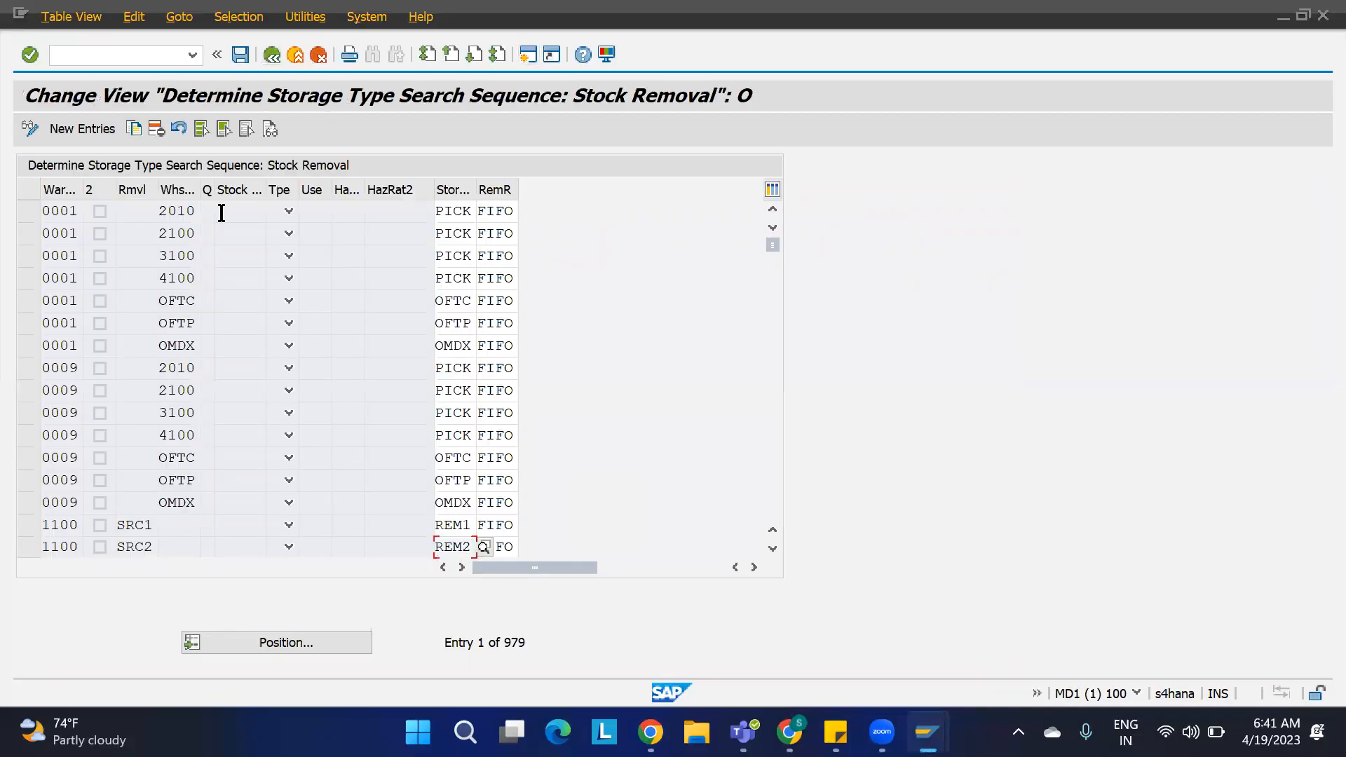
left_click(272, 54)
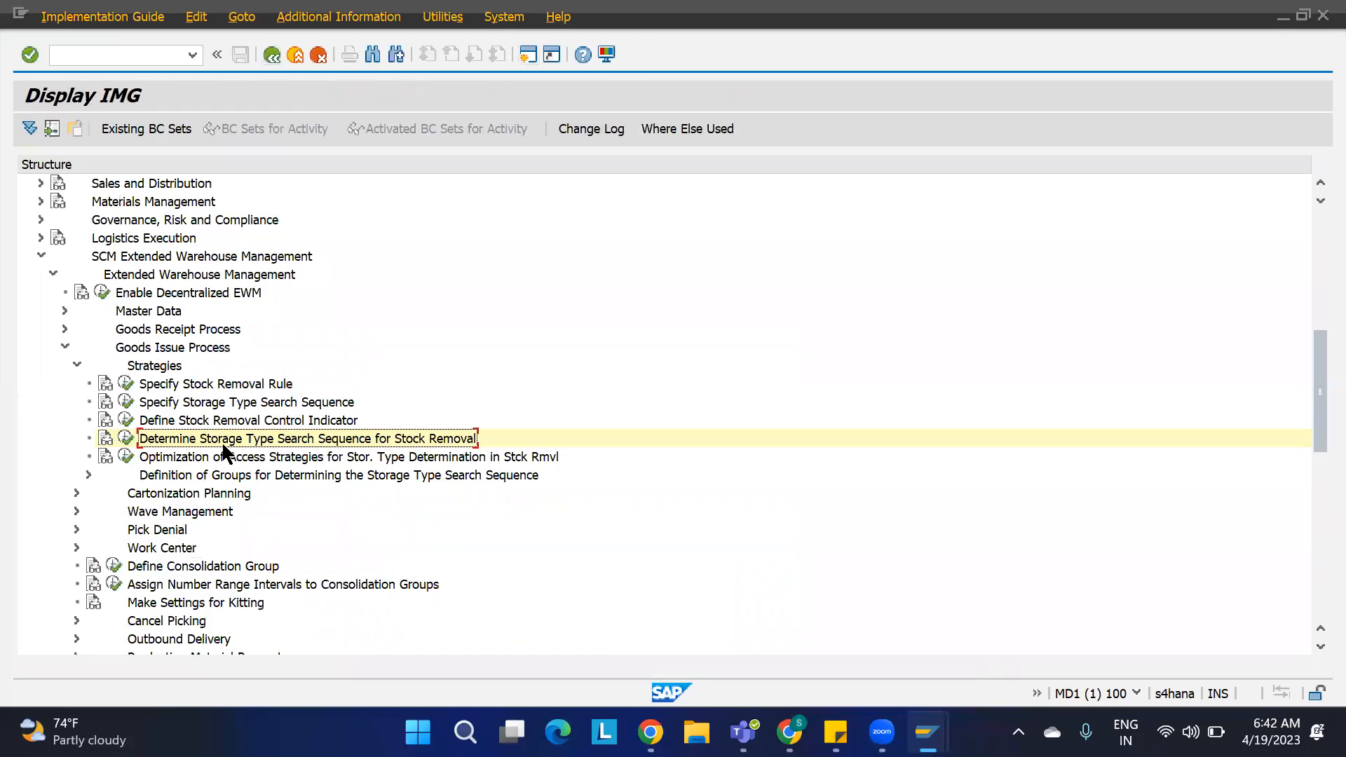
left_click(185, 457)
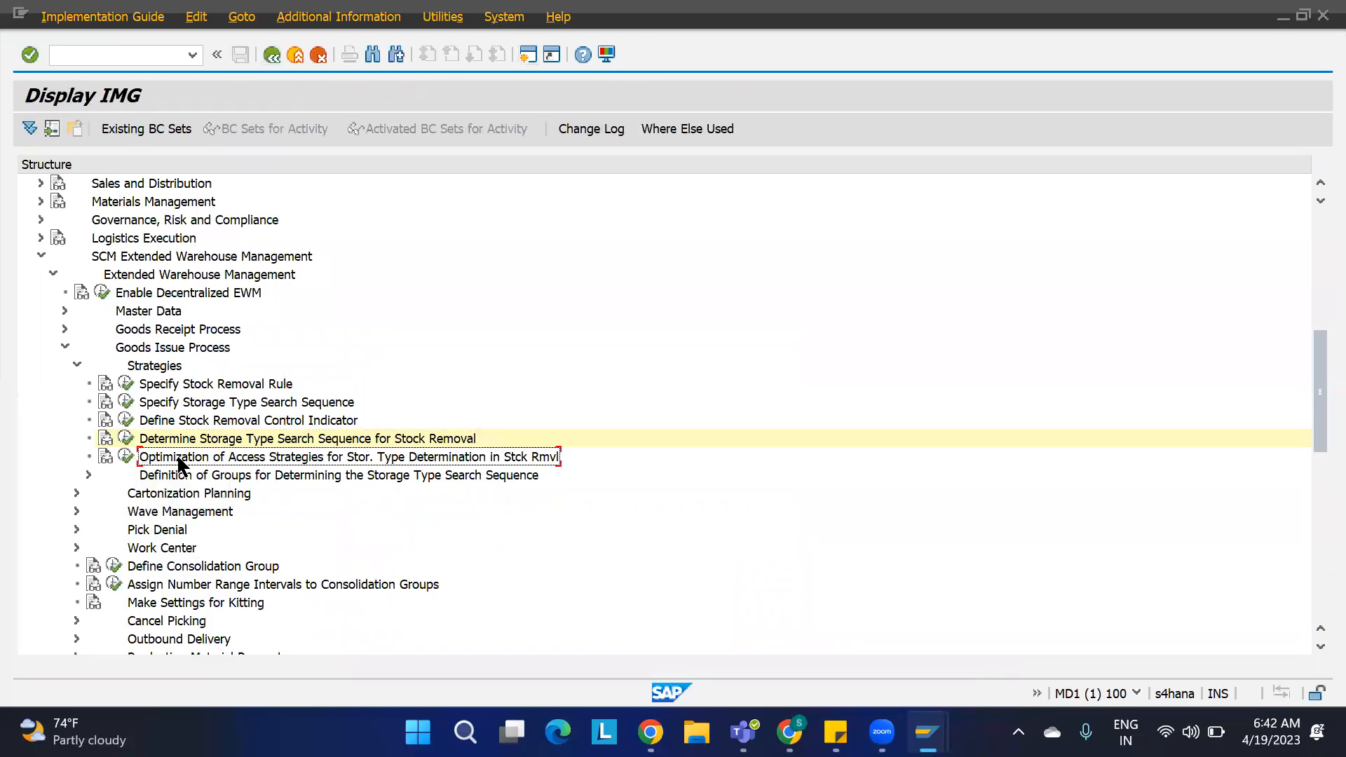
left_click(125, 456)
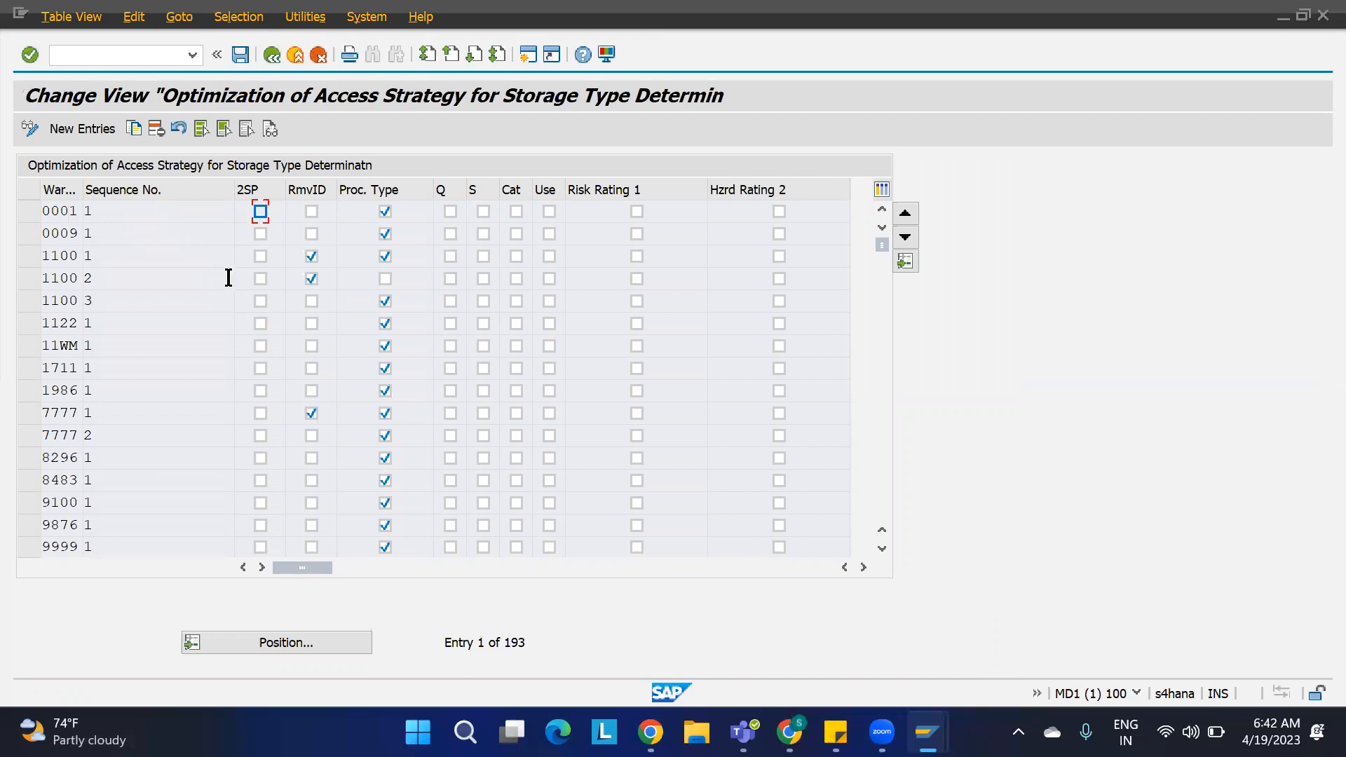
Step: Delete the three warehouse 1100 access strategy entries and save them under the customizing request
left_click(29, 301)
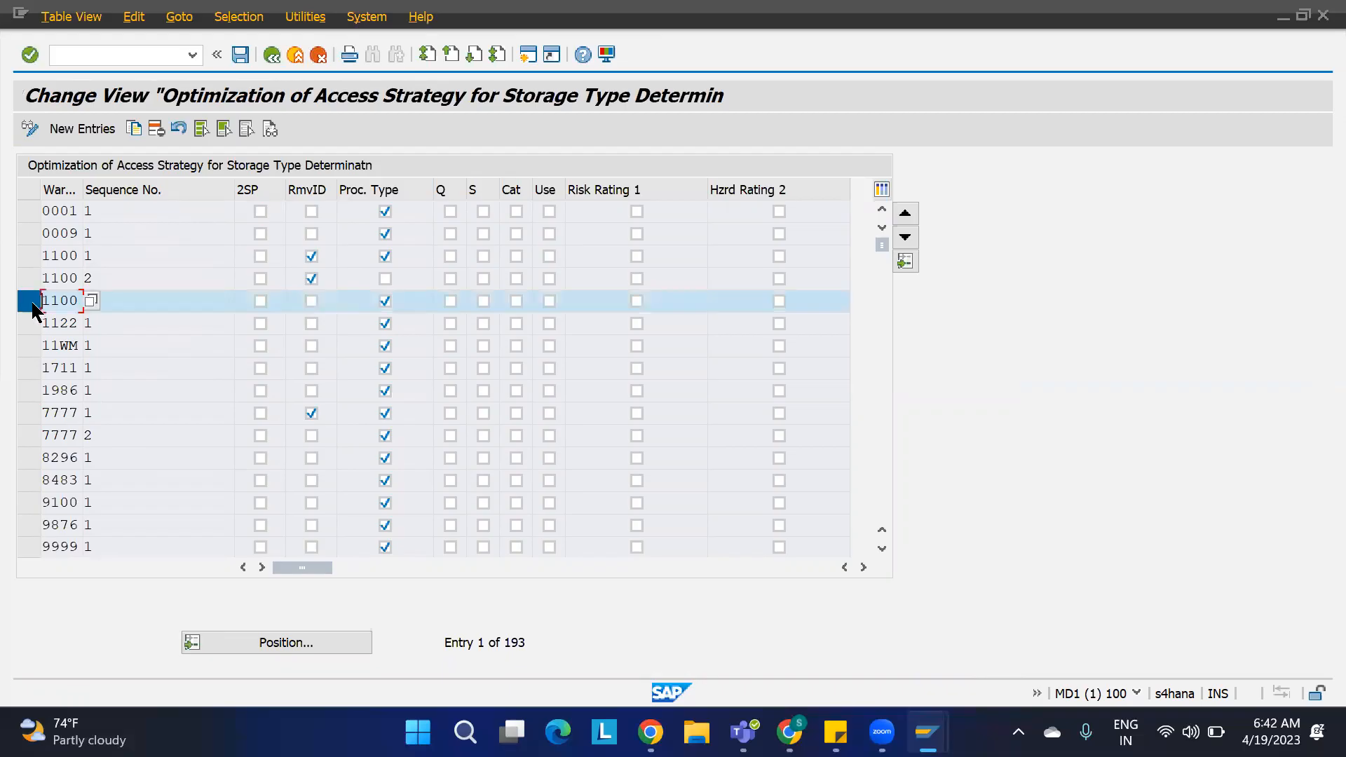
left_click(30, 279)
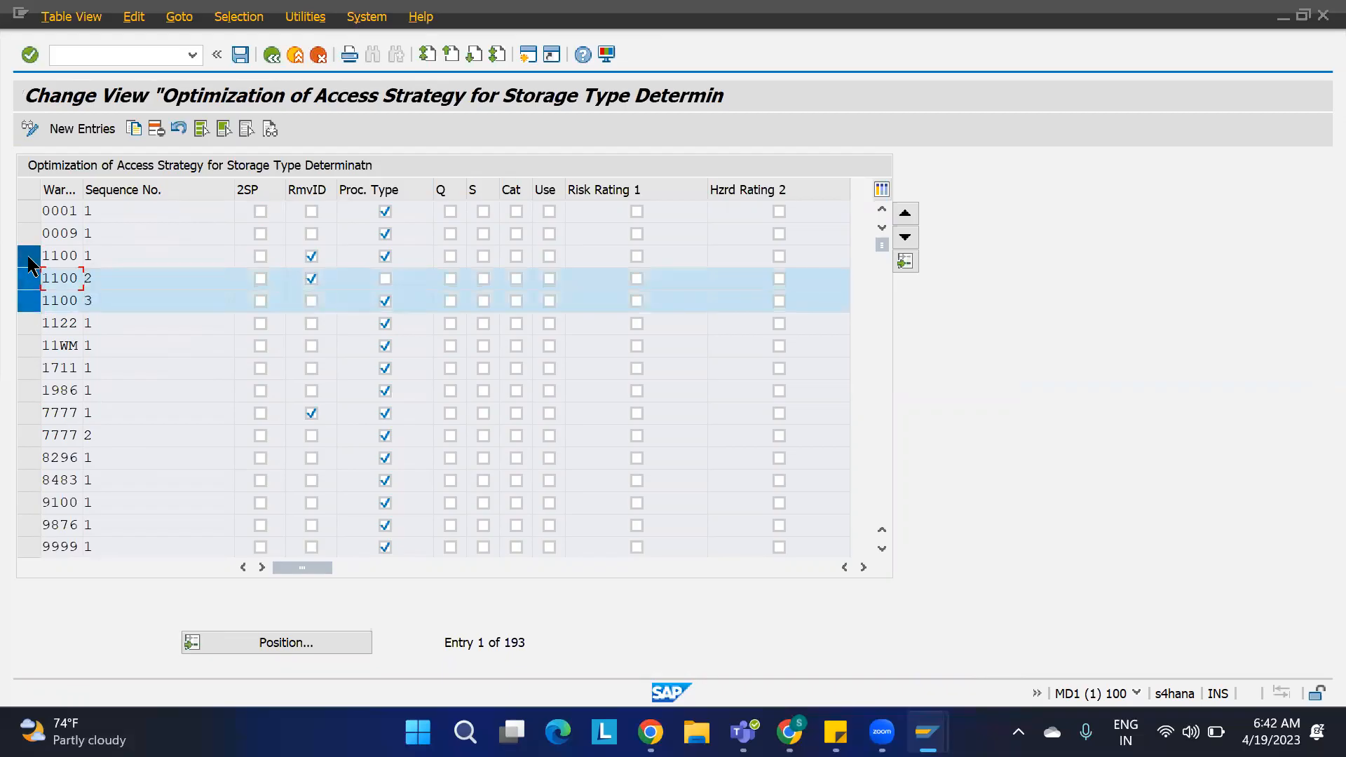
left_click(30, 256)
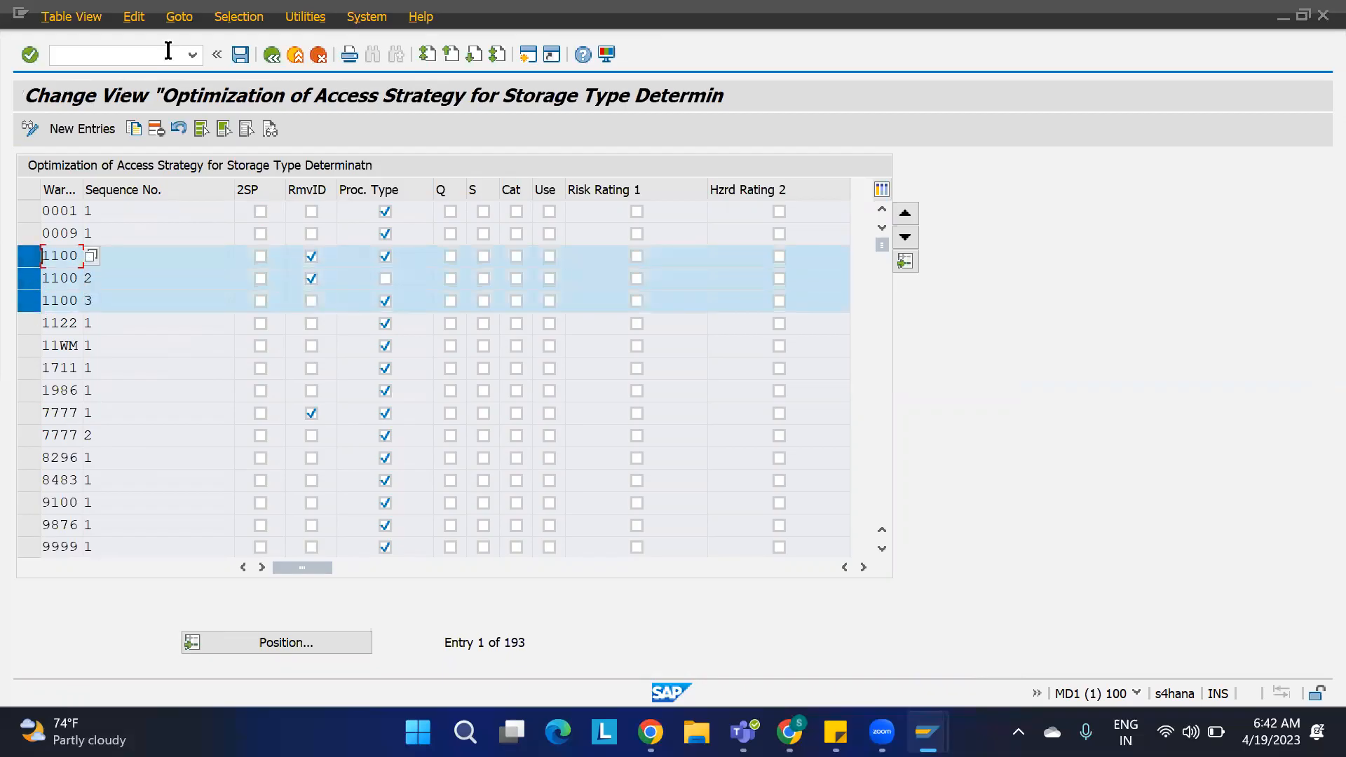
left_click(155, 130)
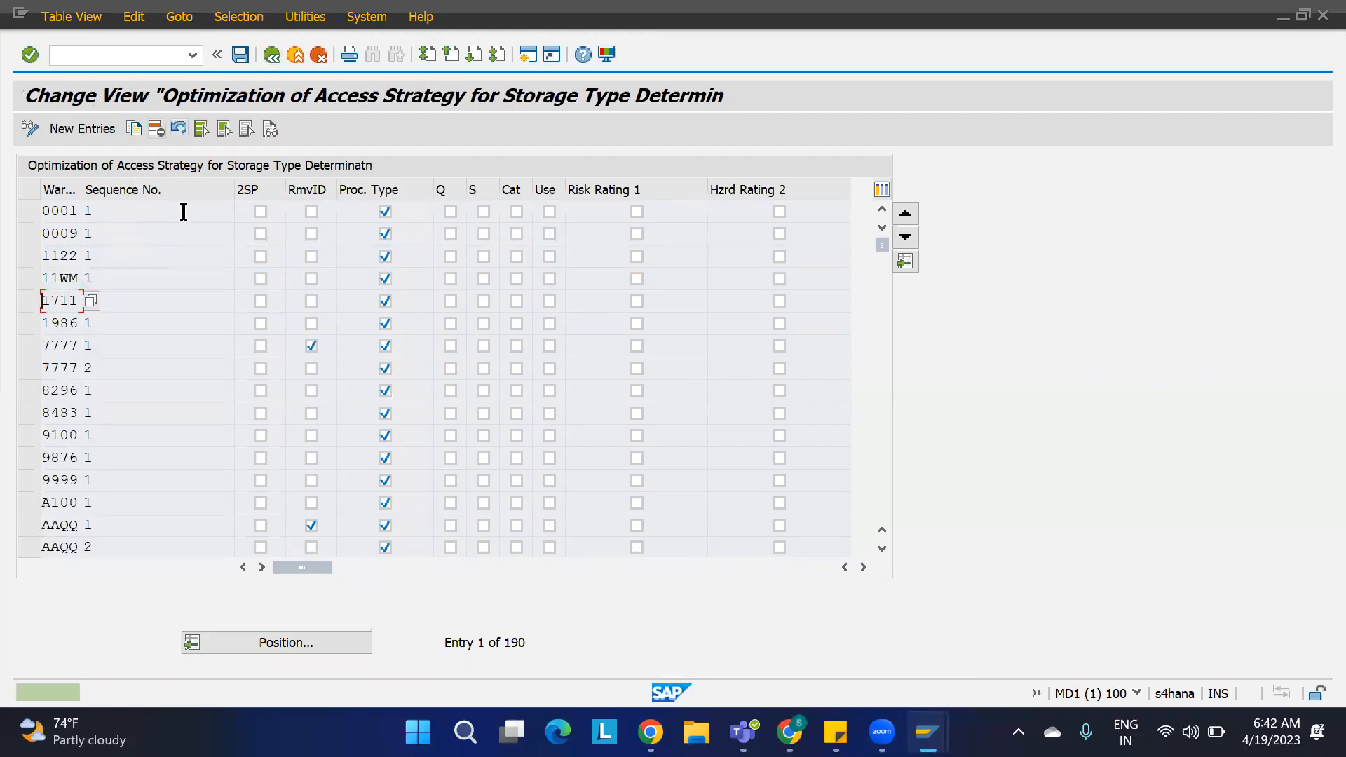
left_click(241, 55)
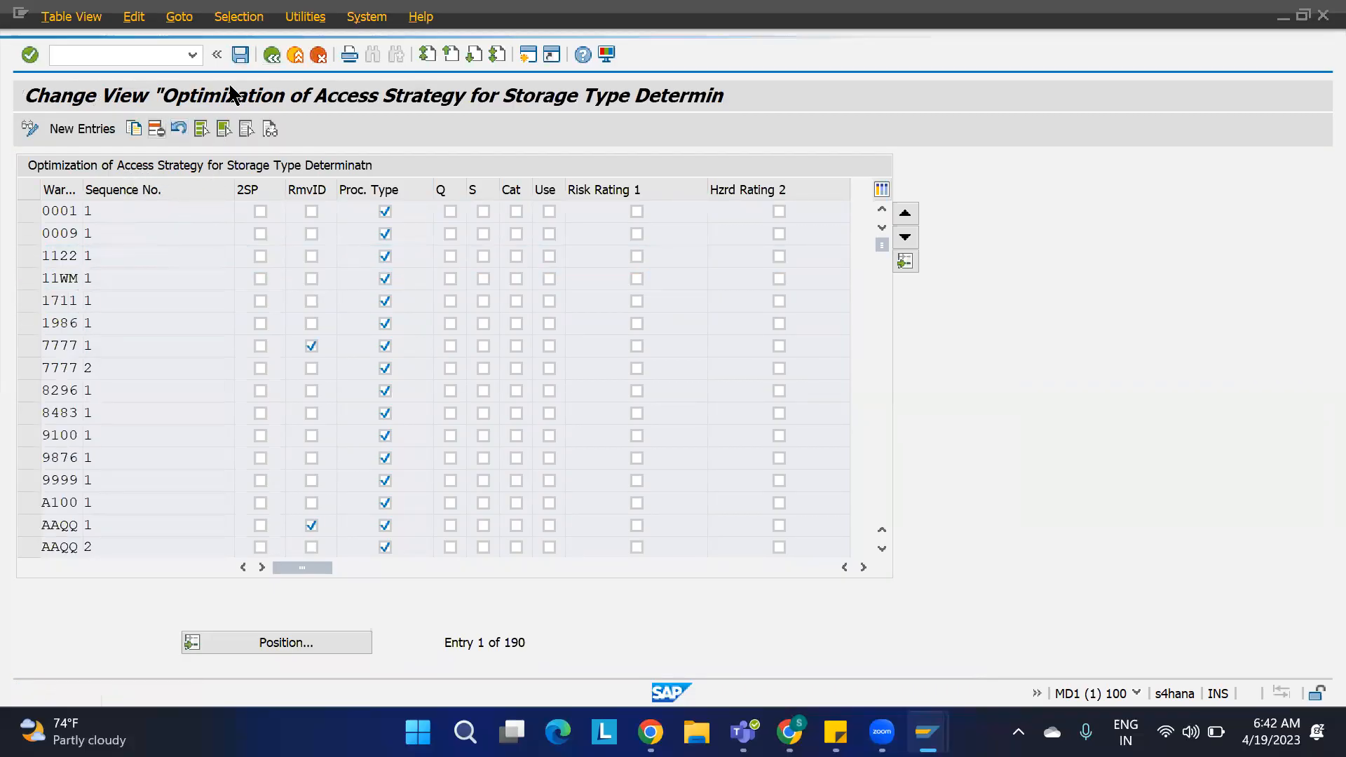
left_click(440, 359)
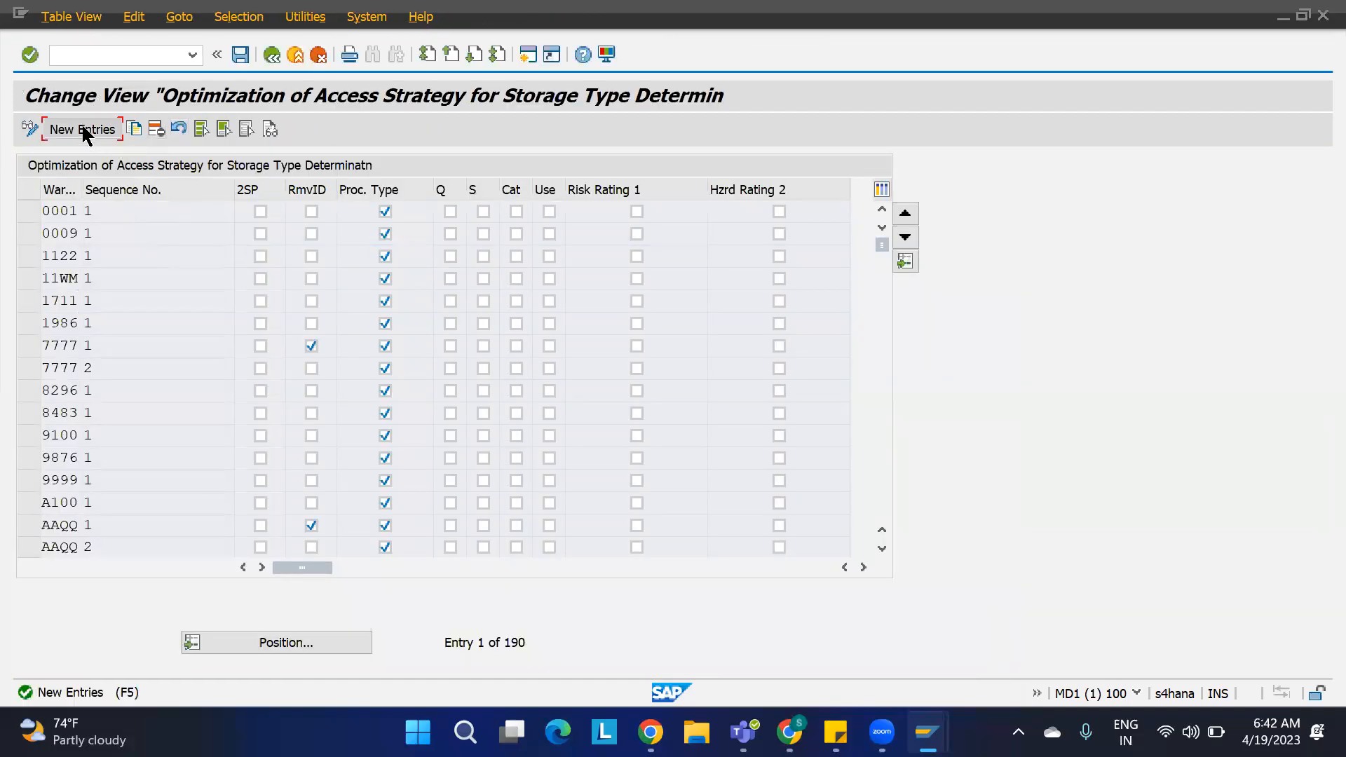
Step: Add a warehouse 1100 entry with sequence number 1 that considers the stock removal ID, and save it
left_click(82, 133)
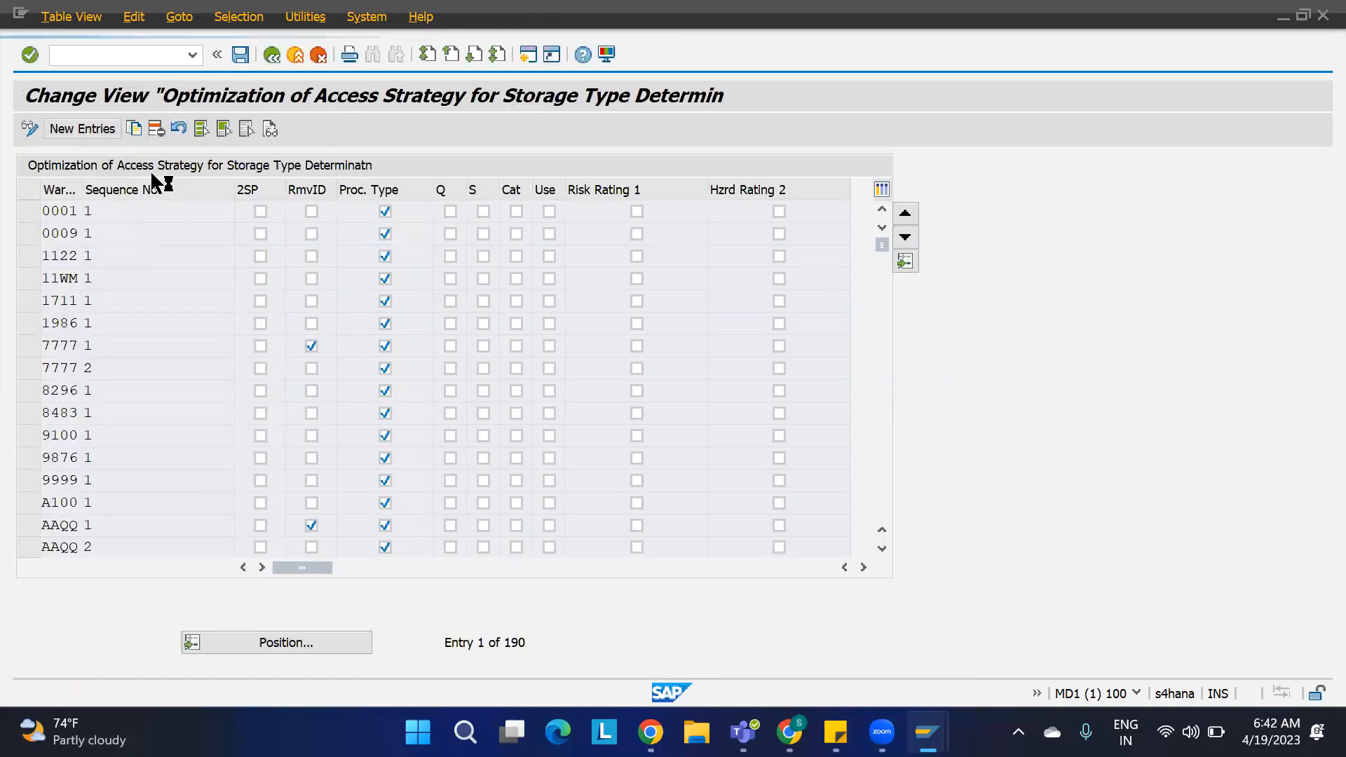
type("1100")
key("Tab")
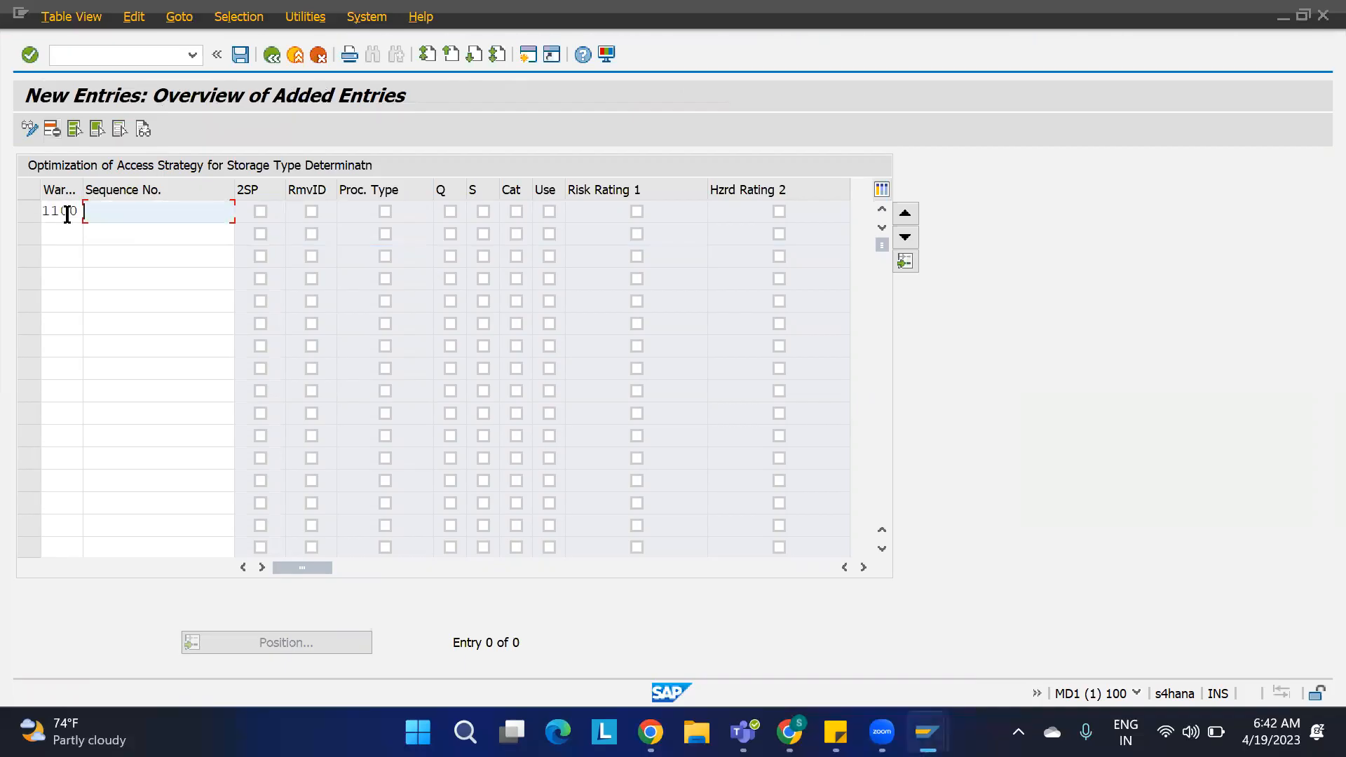
key("Tab")
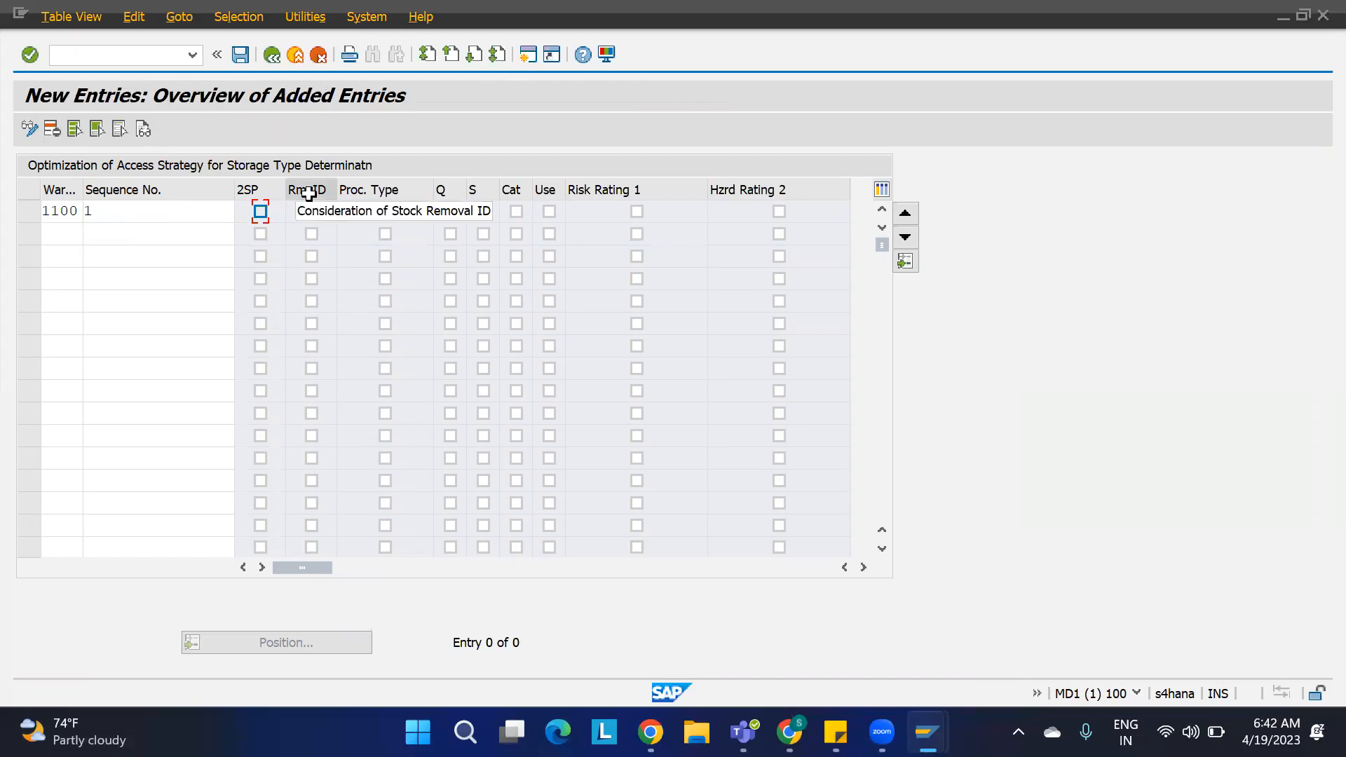
left_click(311, 211)
key("ctrl+s")
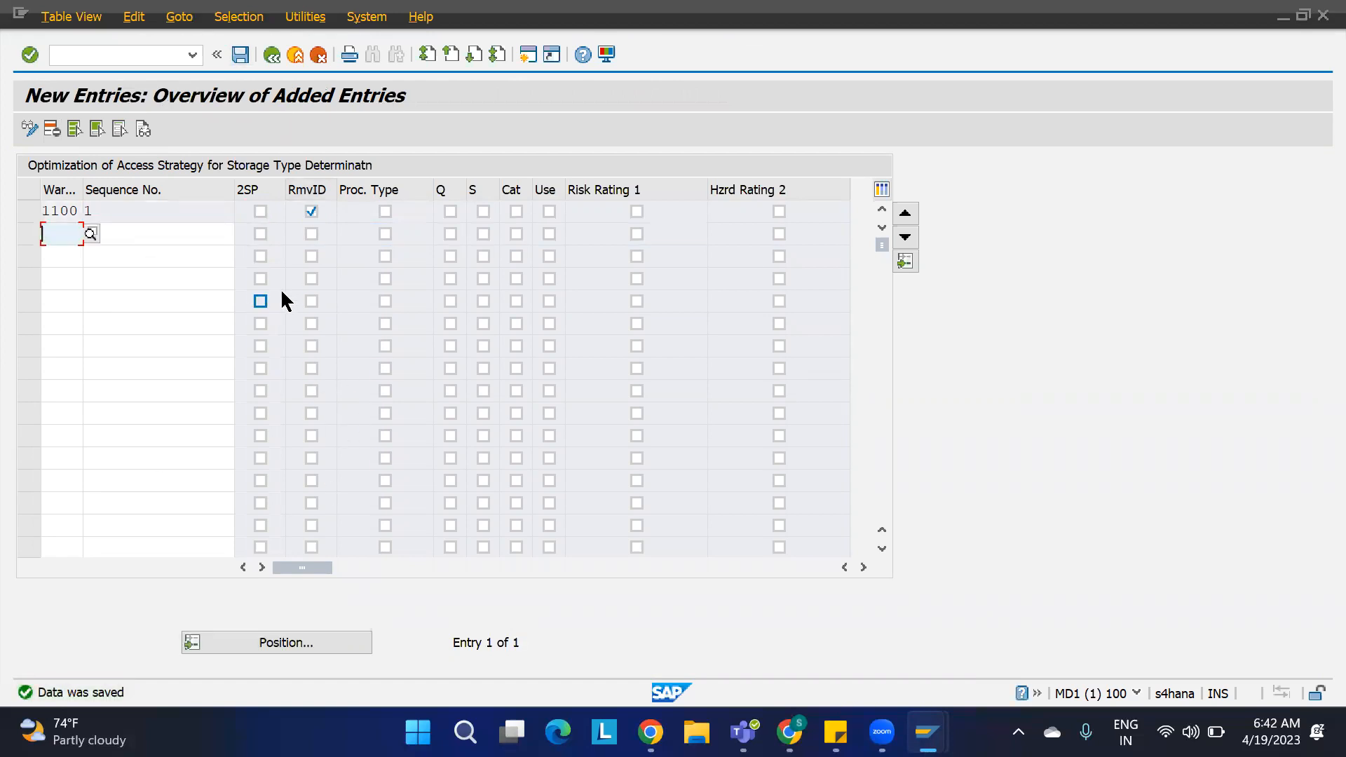
Step: Try creating an outbound delivery for sales order 186 from shipping point 1100
mouse_move(927, 732)
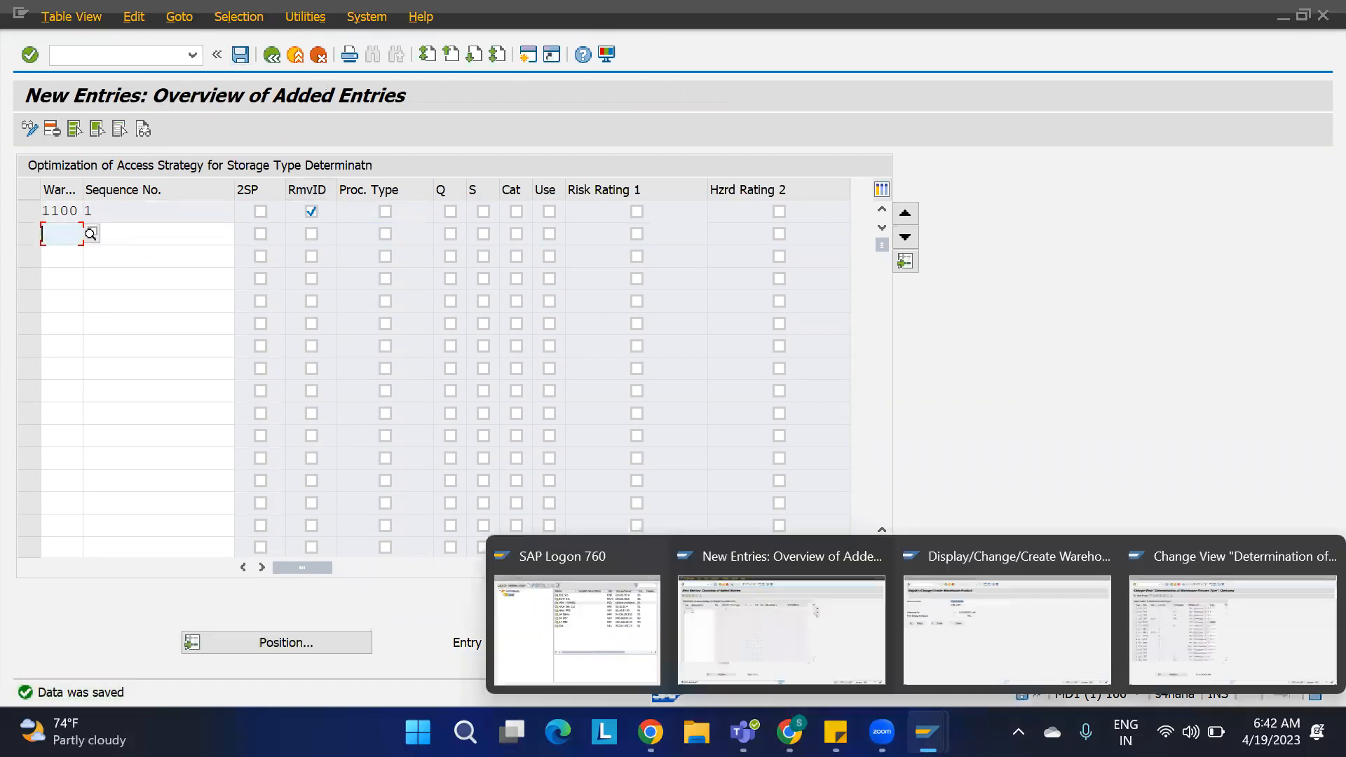
left_click(932, 638)
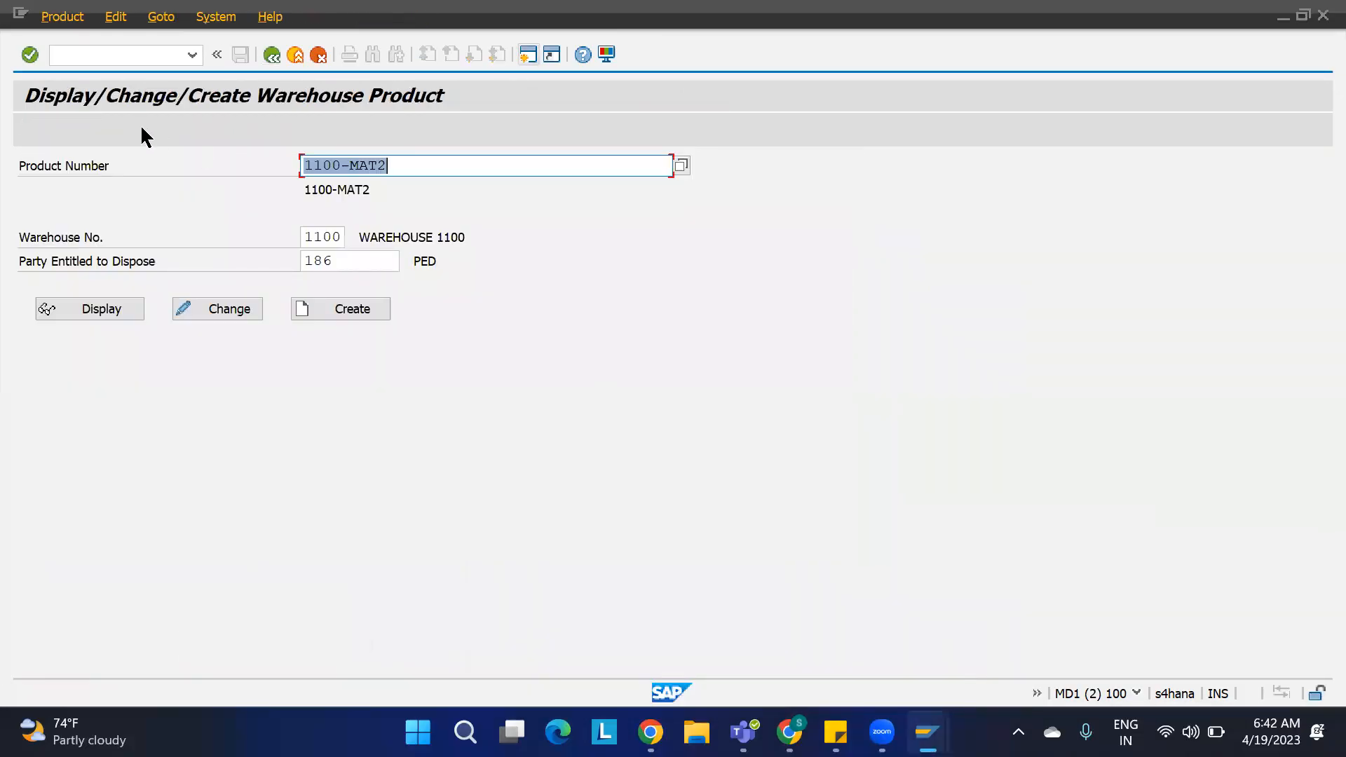
left_click(97, 54)
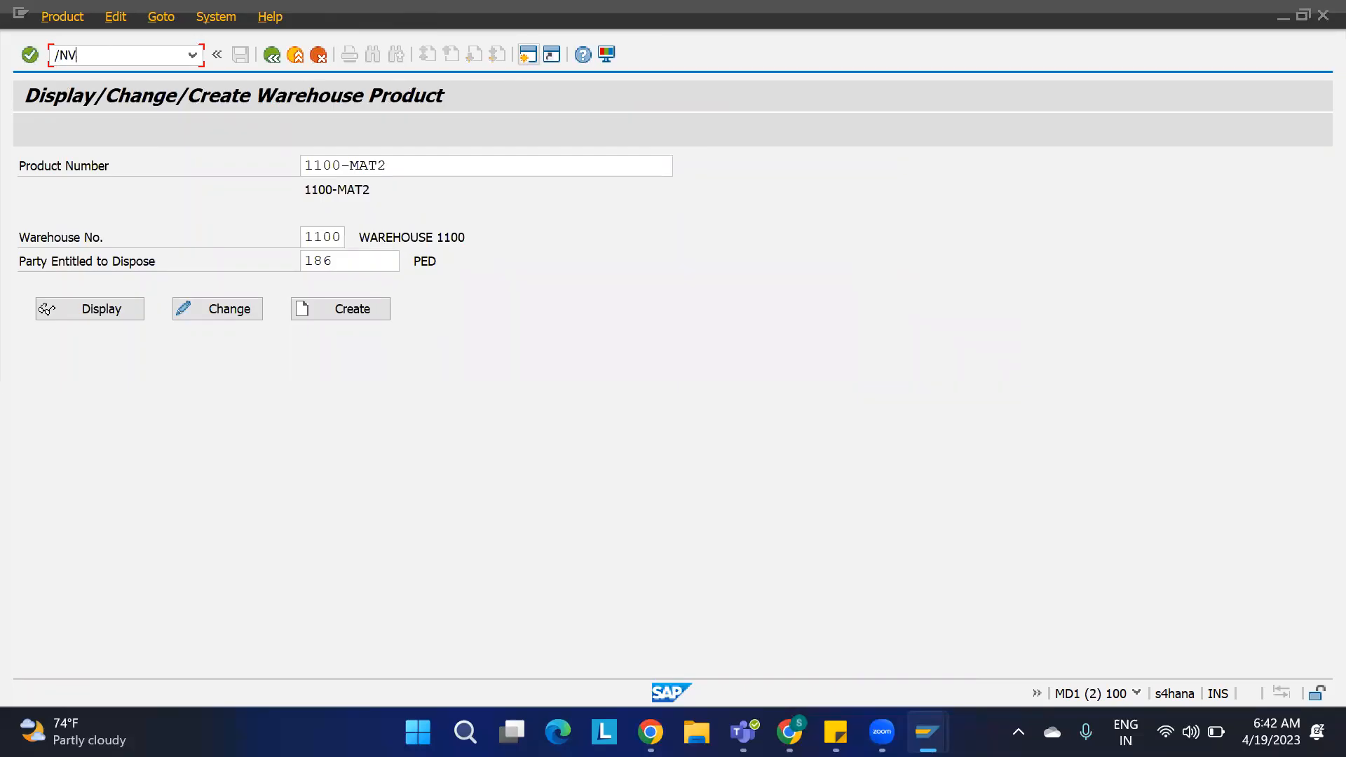
key("Return")
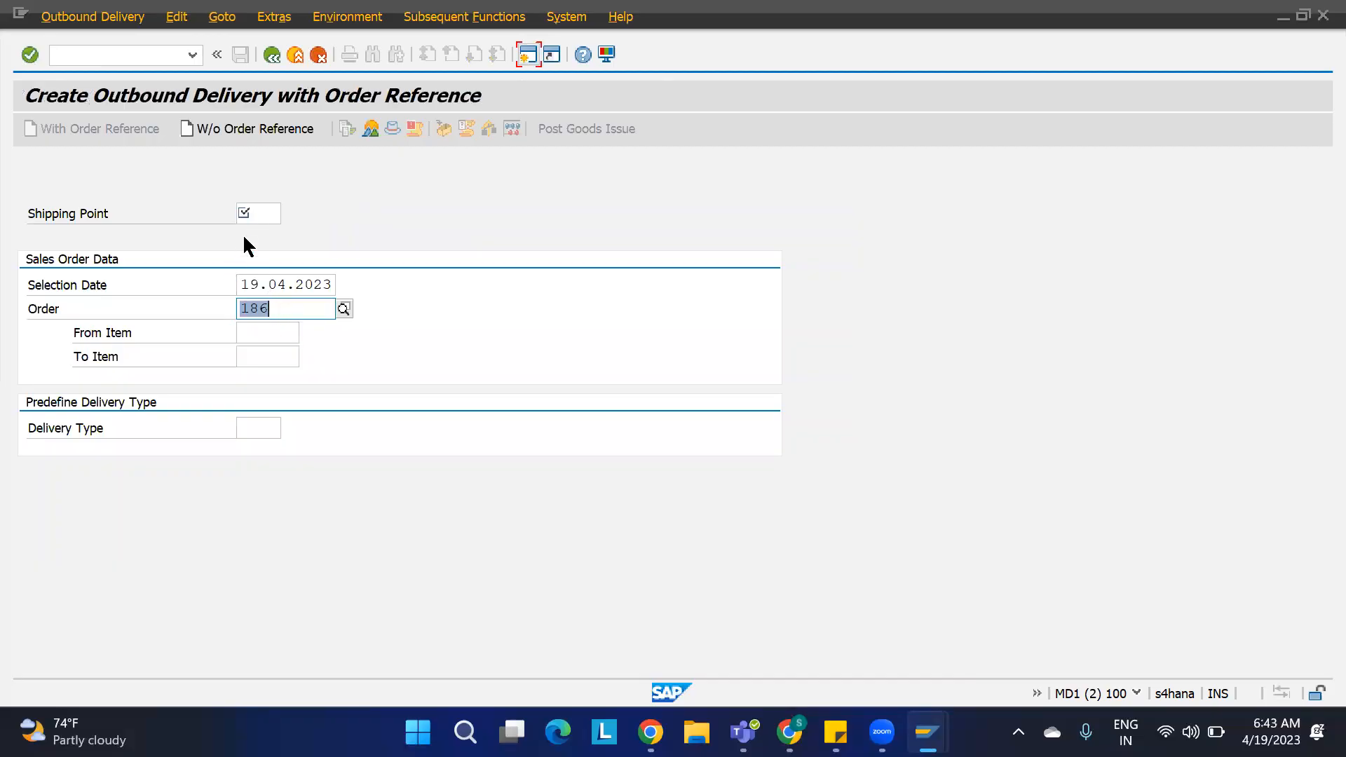
left_click(258, 213)
type("1")
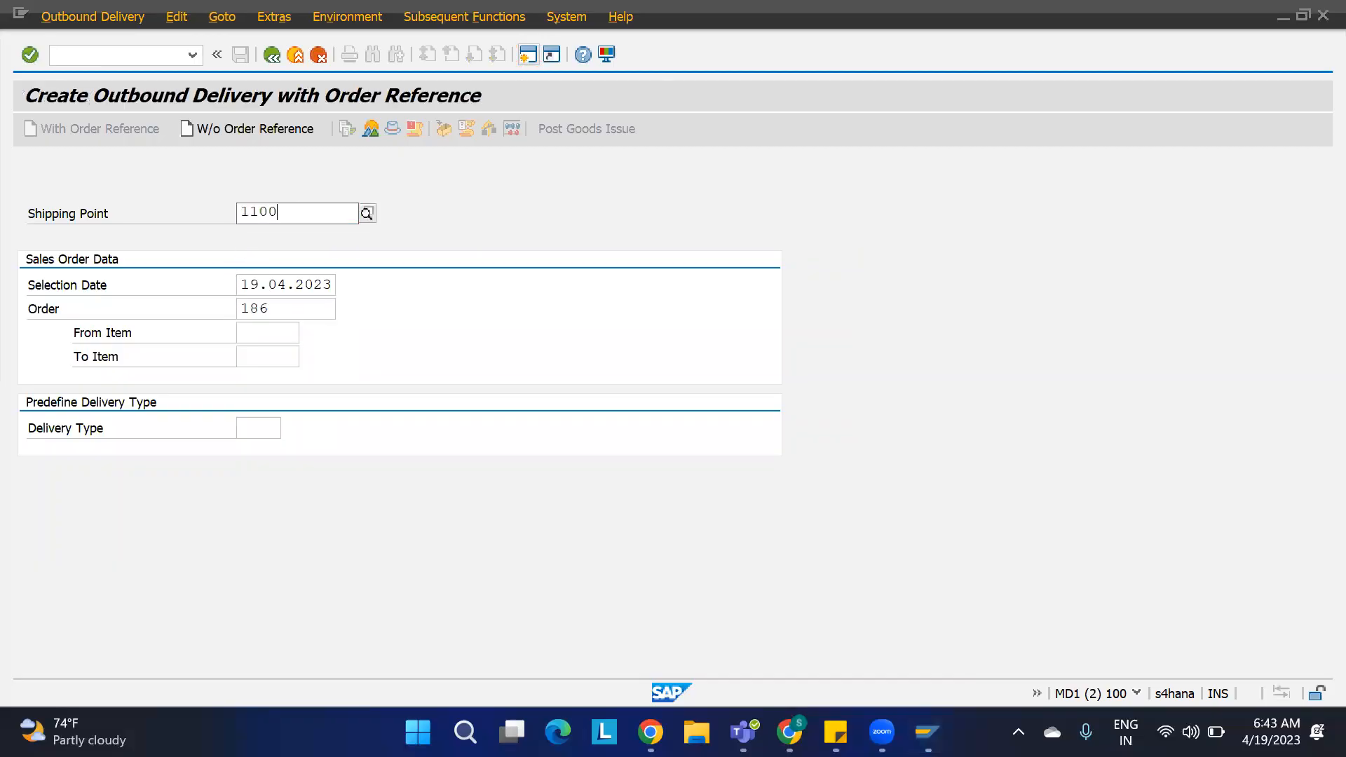
type("100")
key("Return")
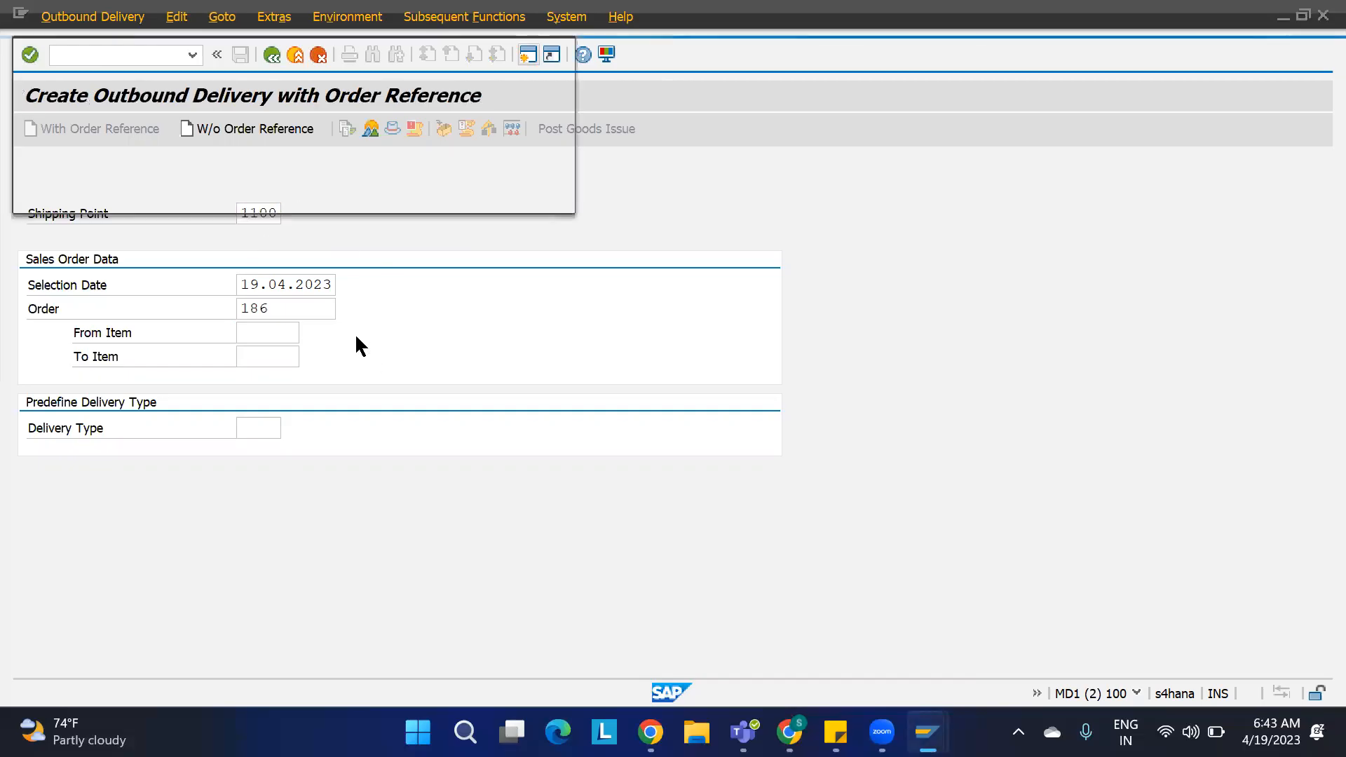
left_click(530, 193)
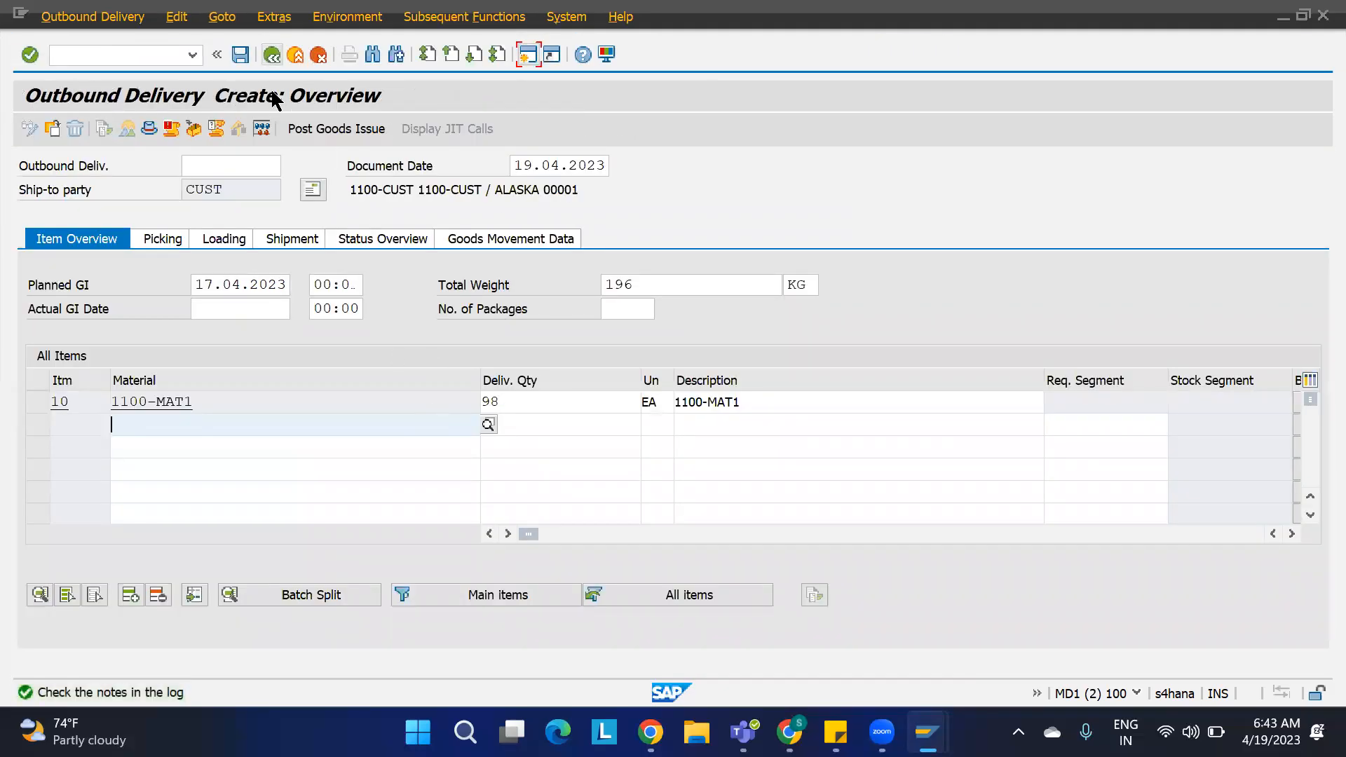
Step: Exit delivery processing without saving the outbound delivery
left_click(272, 56)
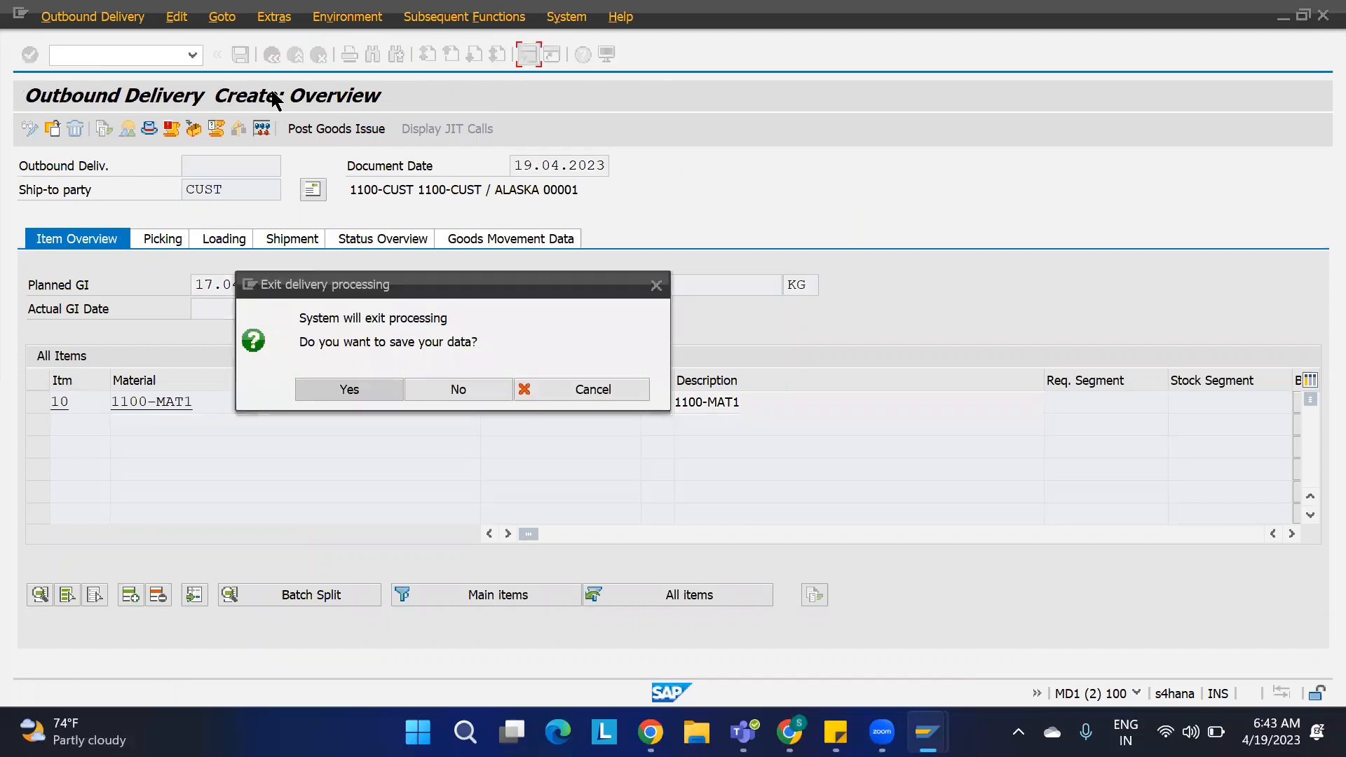
left_click(466, 387)
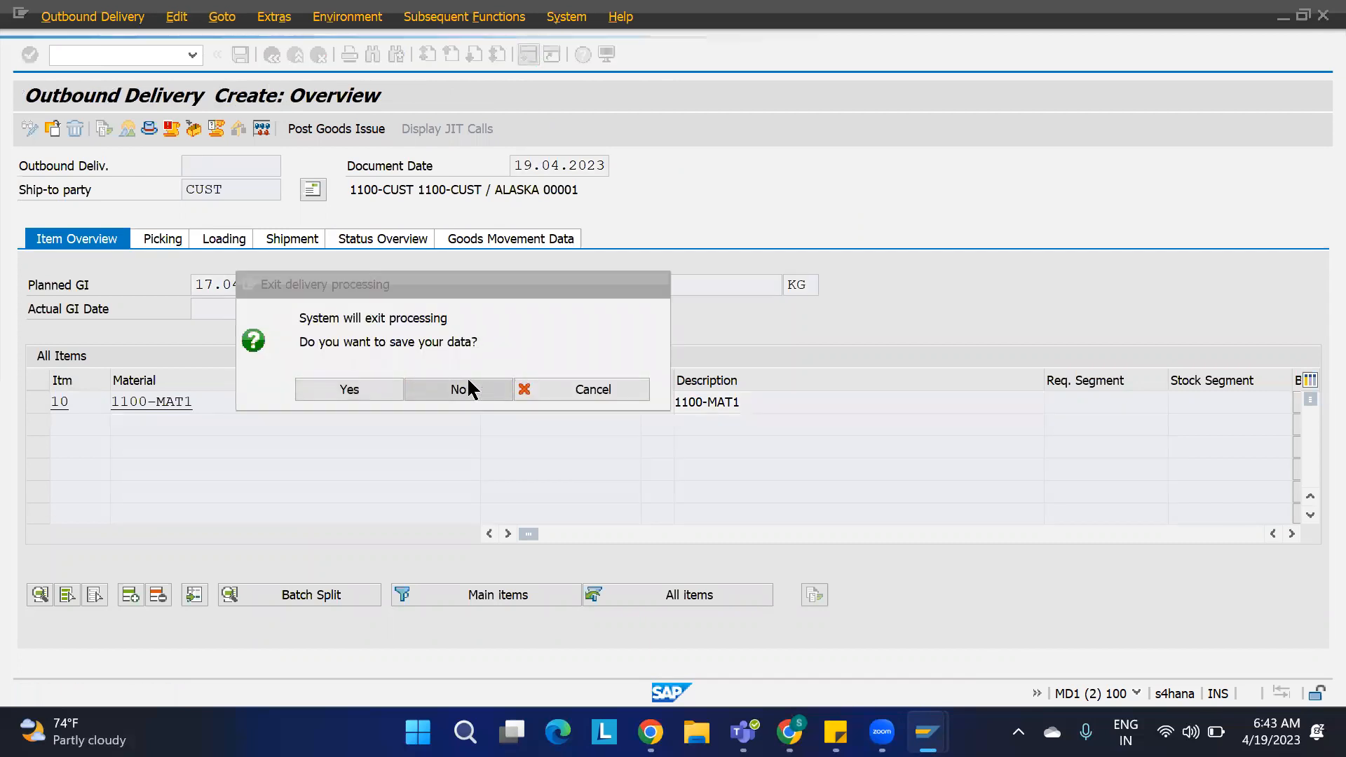
Step: Open sales order creation with order type OR
left_click(116, 54)
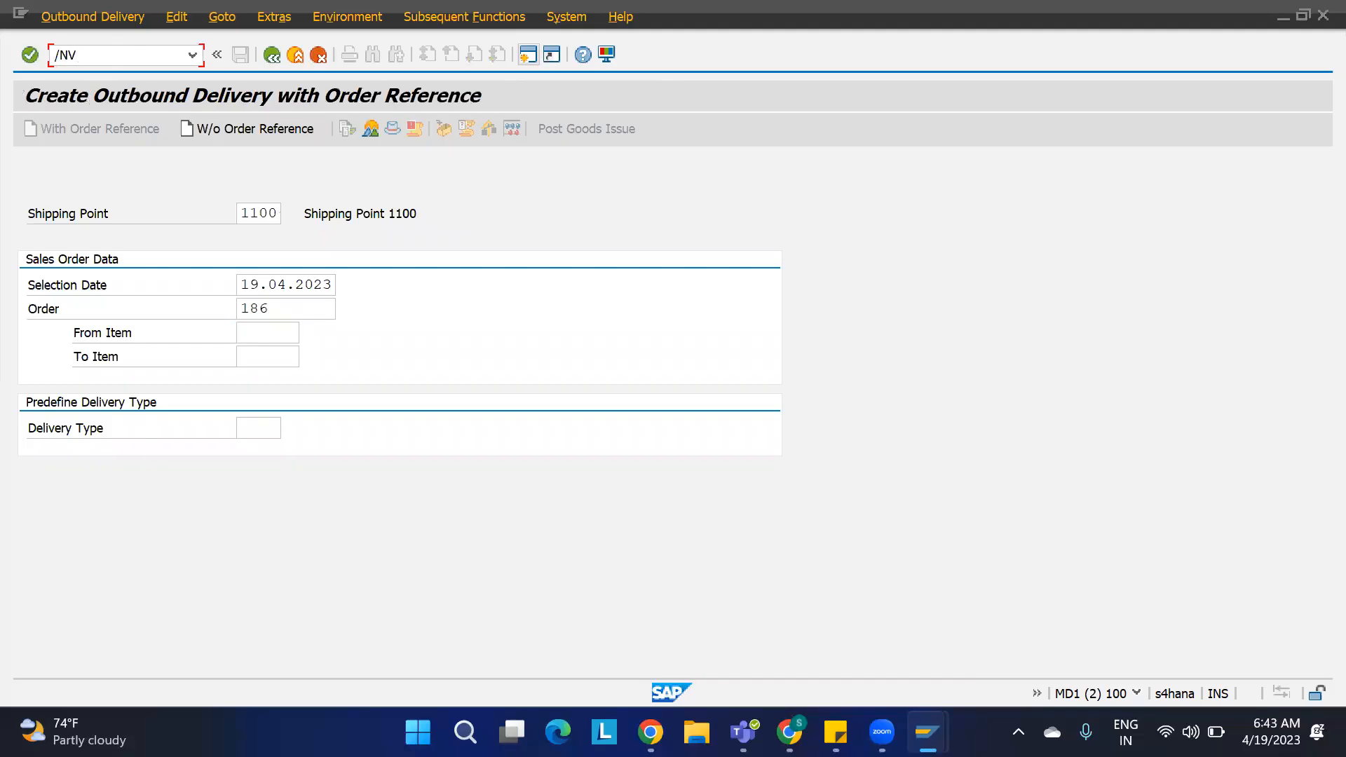
type("/NVA01")
key("Return")
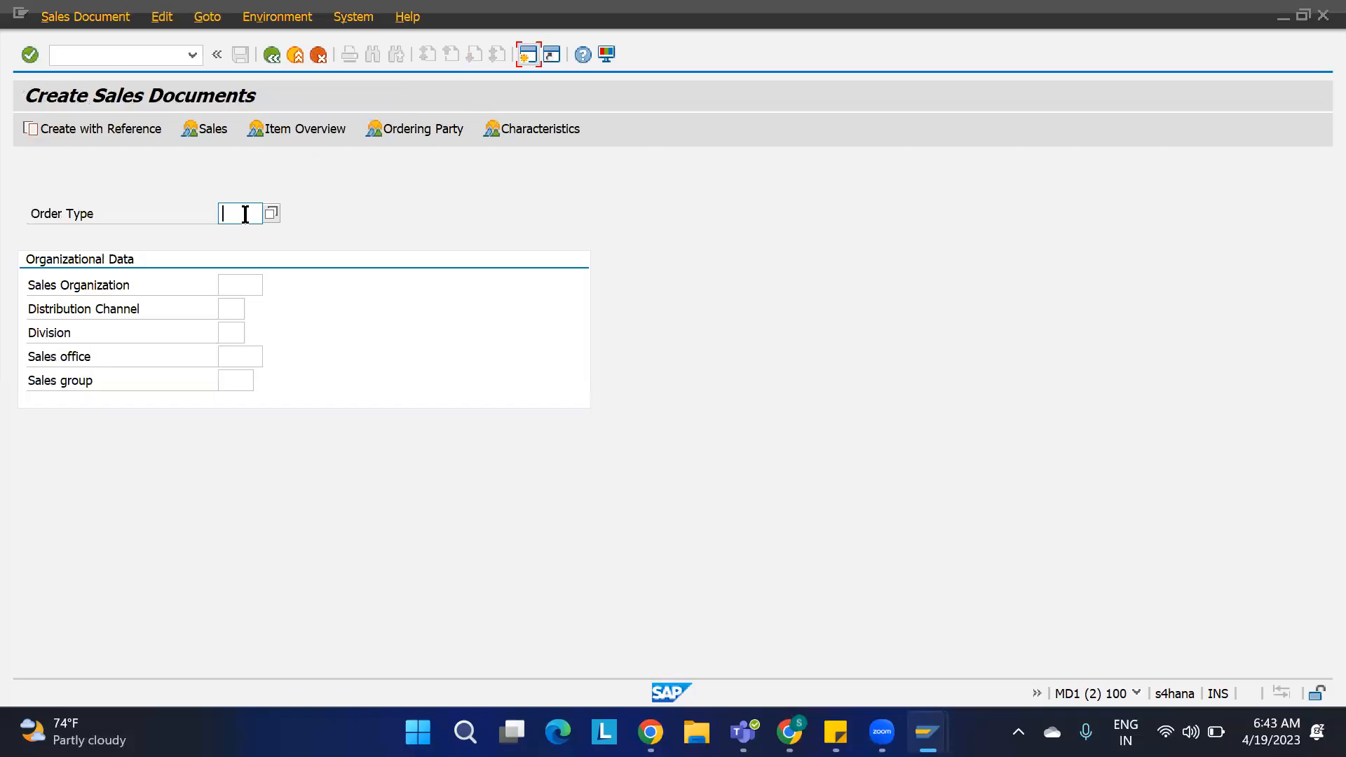
type("OR")
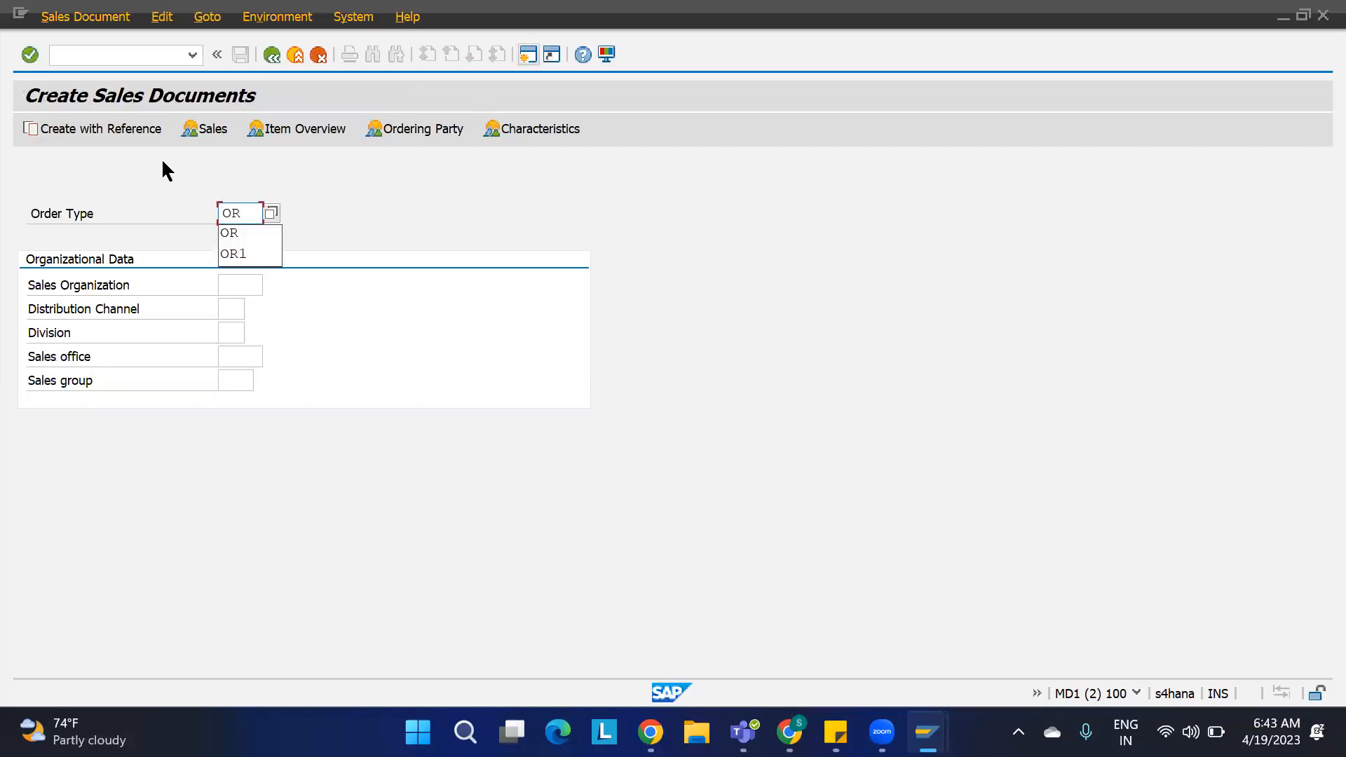
Step: Create the new order with reference to sales order 186 and copy its data
left_click(143, 130)
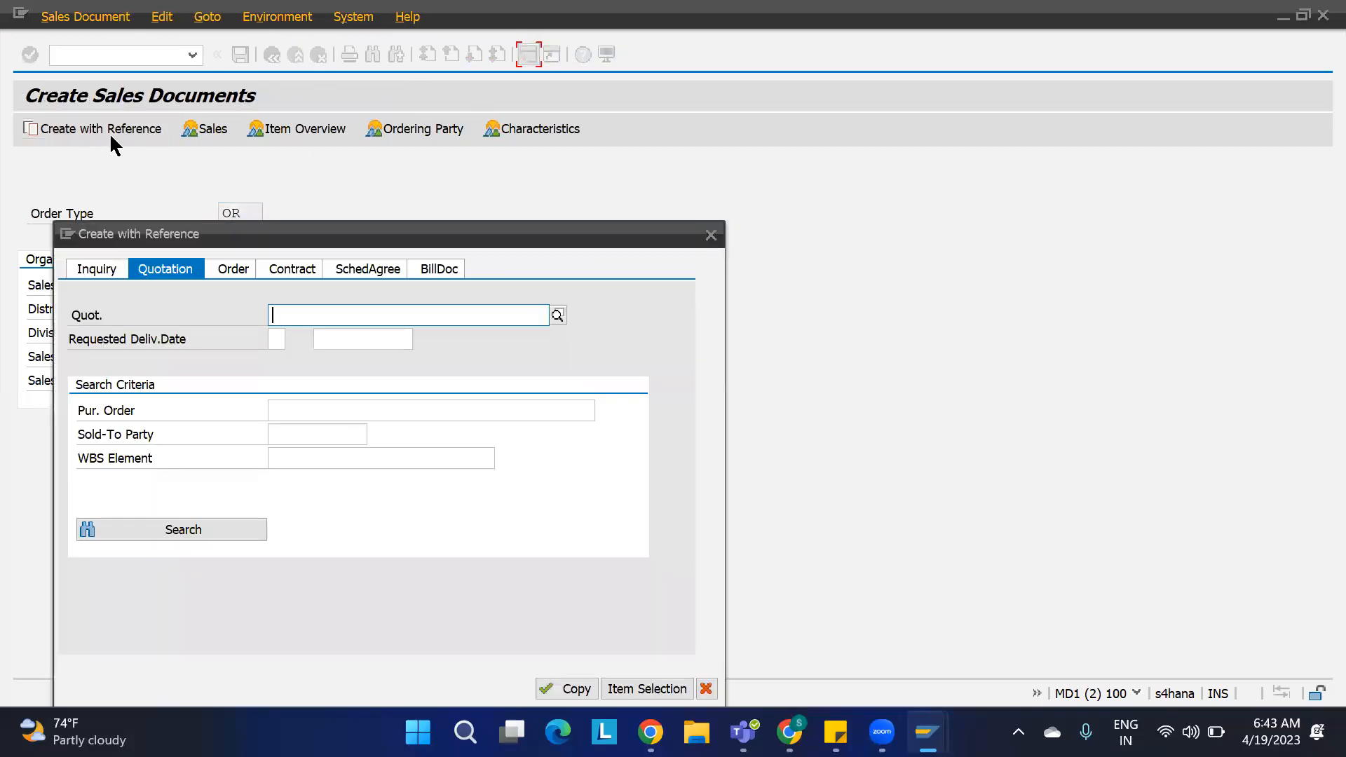
left_click(232, 273)
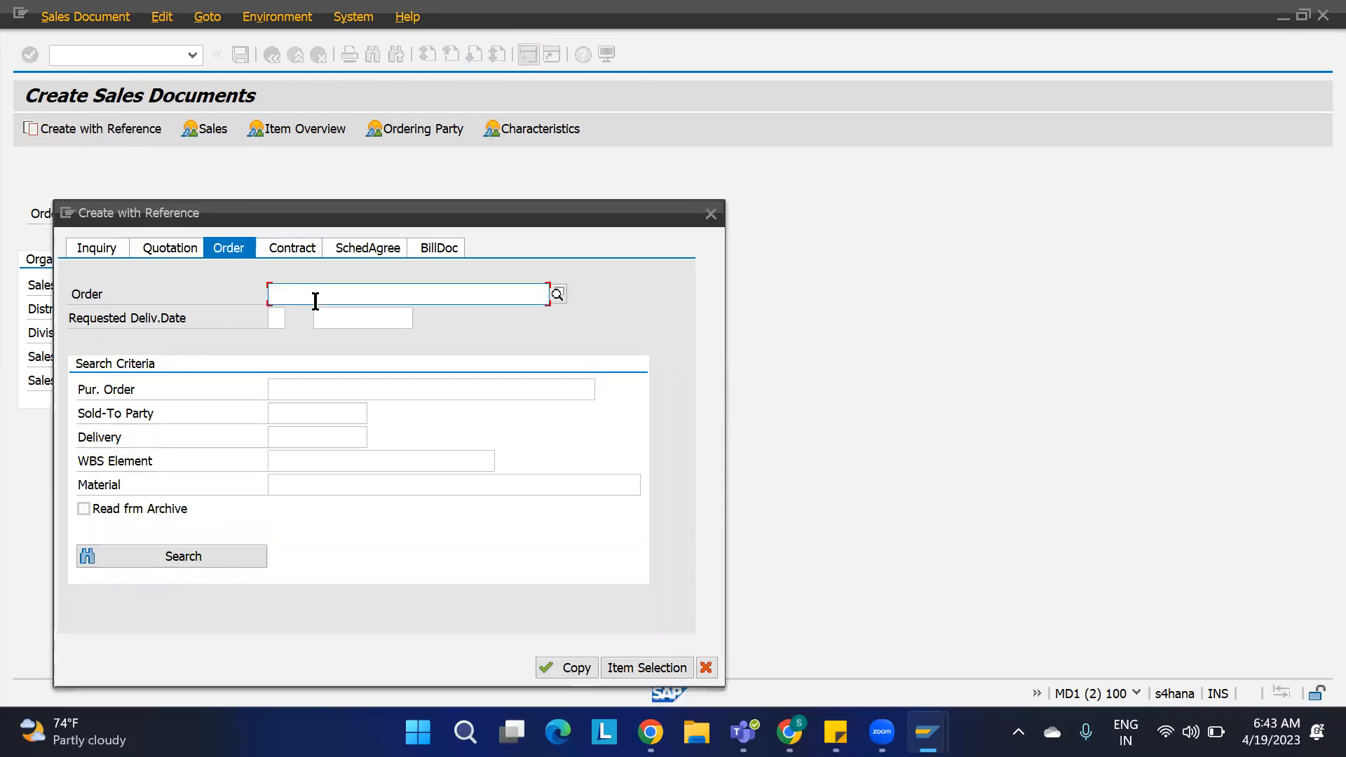
type("13")
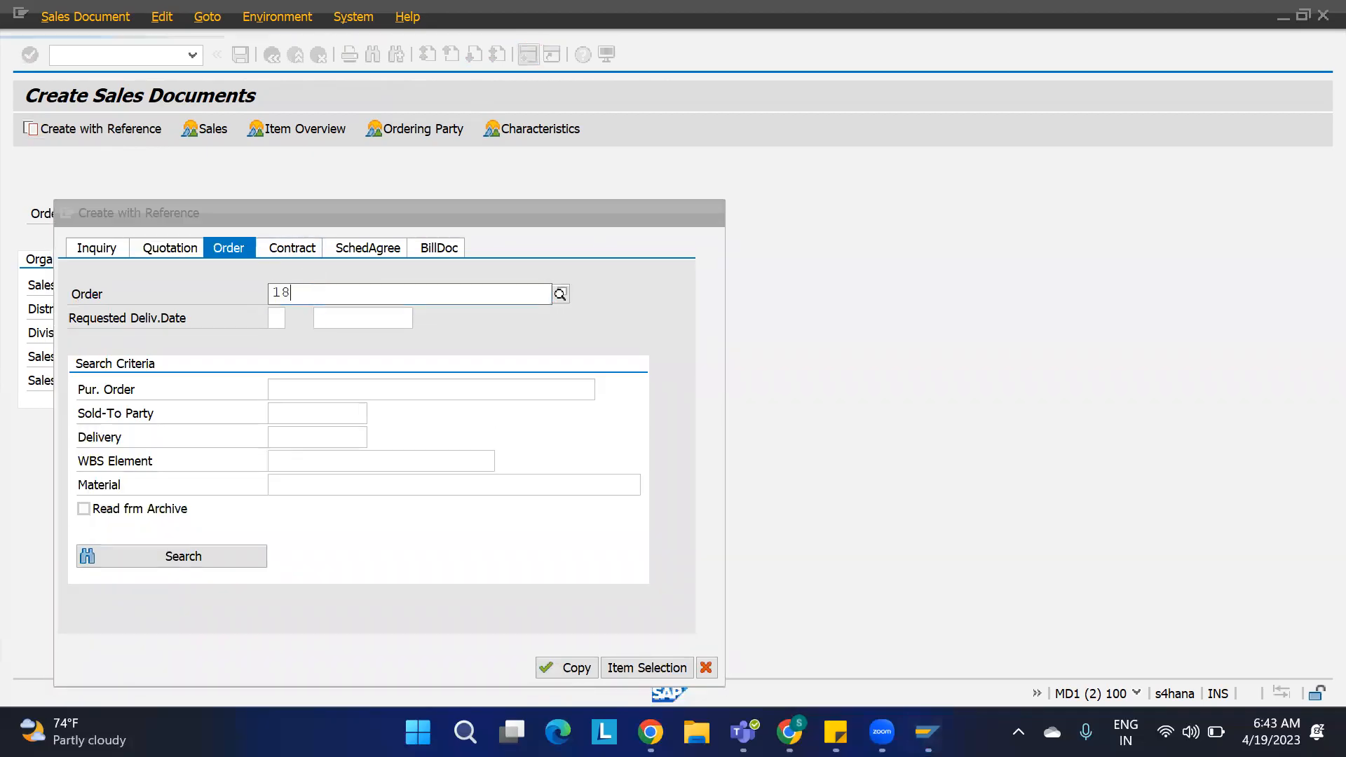
key("Return")
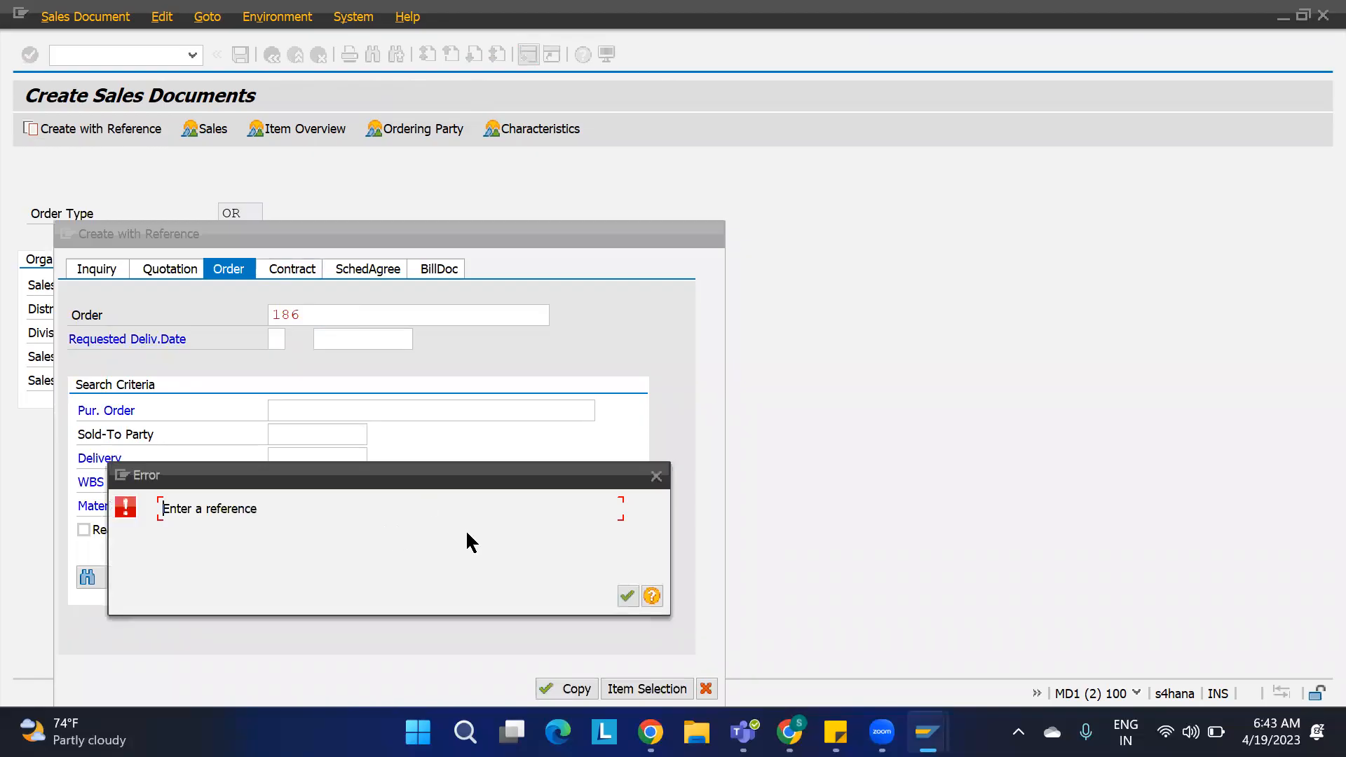
left_click(625, 595)
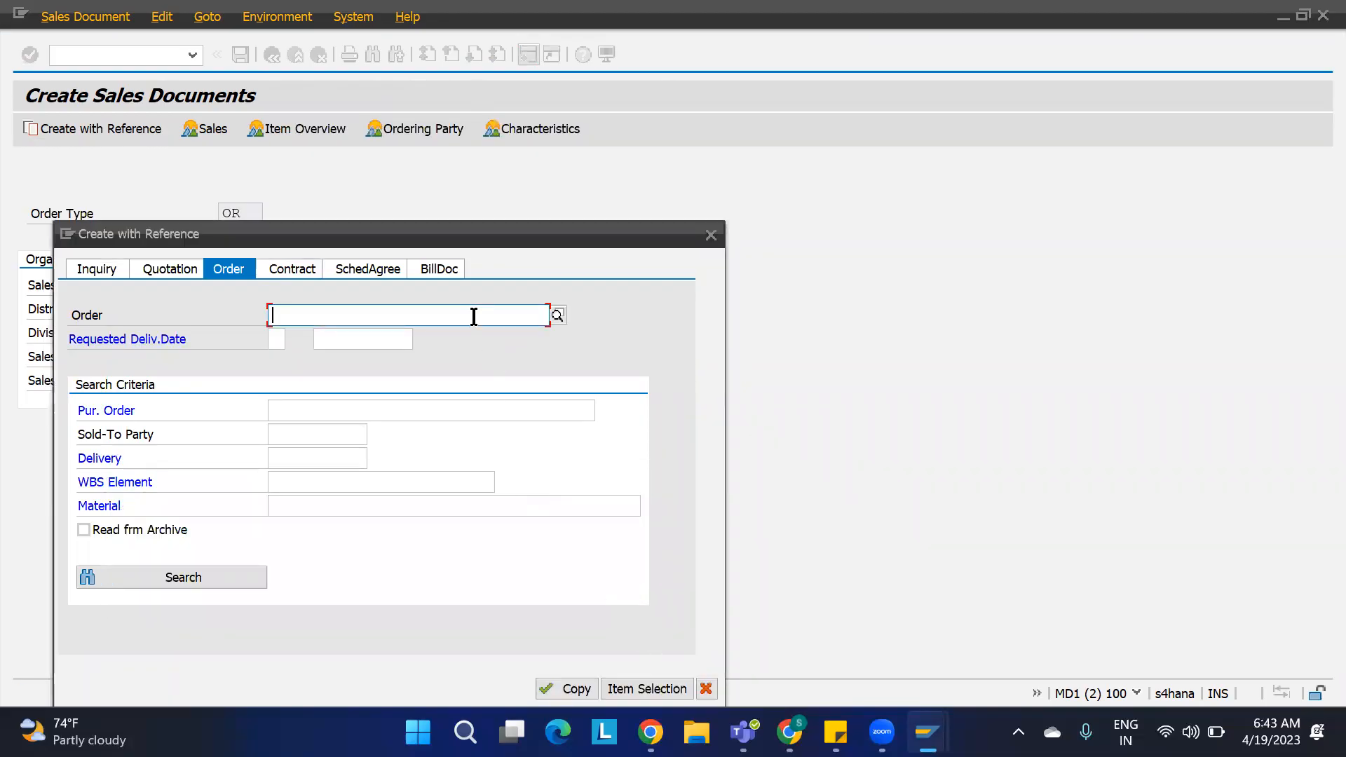
type("186")
key("Return")
left_click(572, 688)
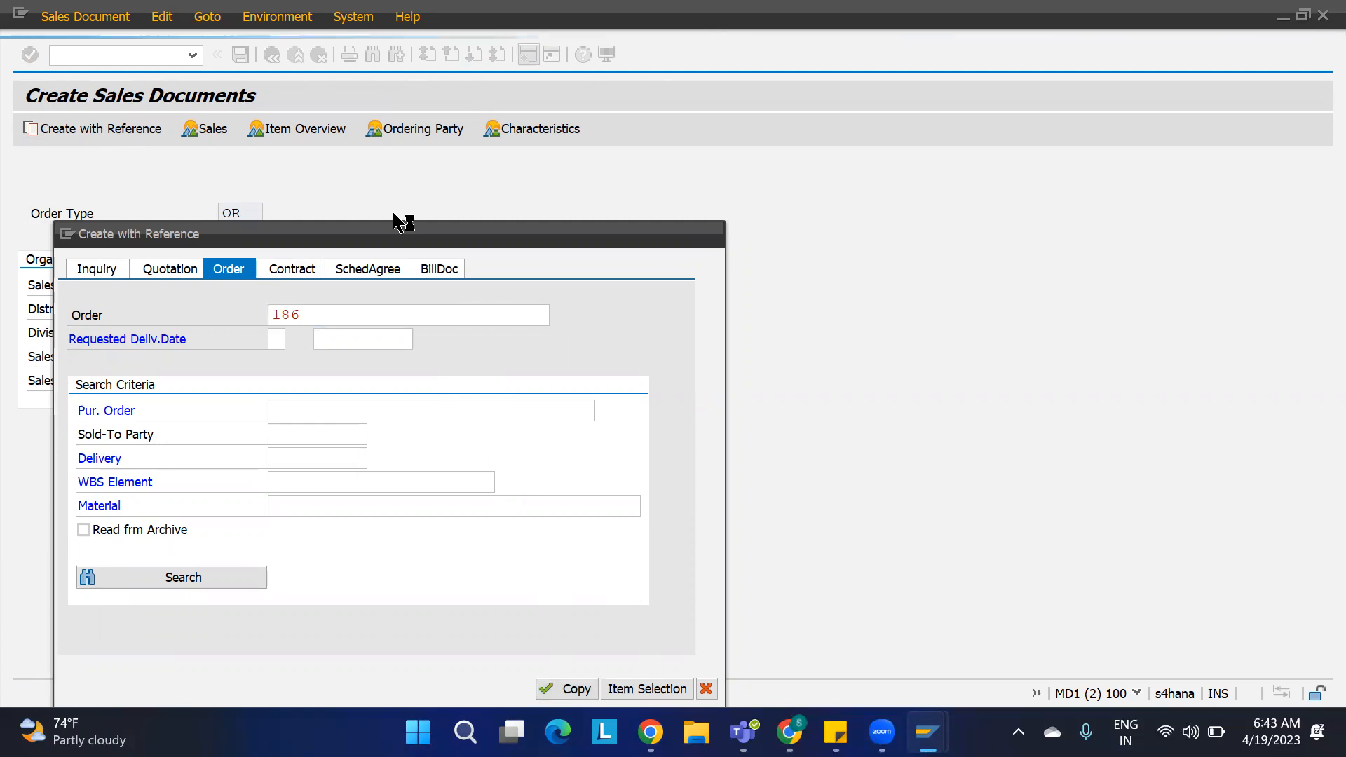
left_click(622, 620)
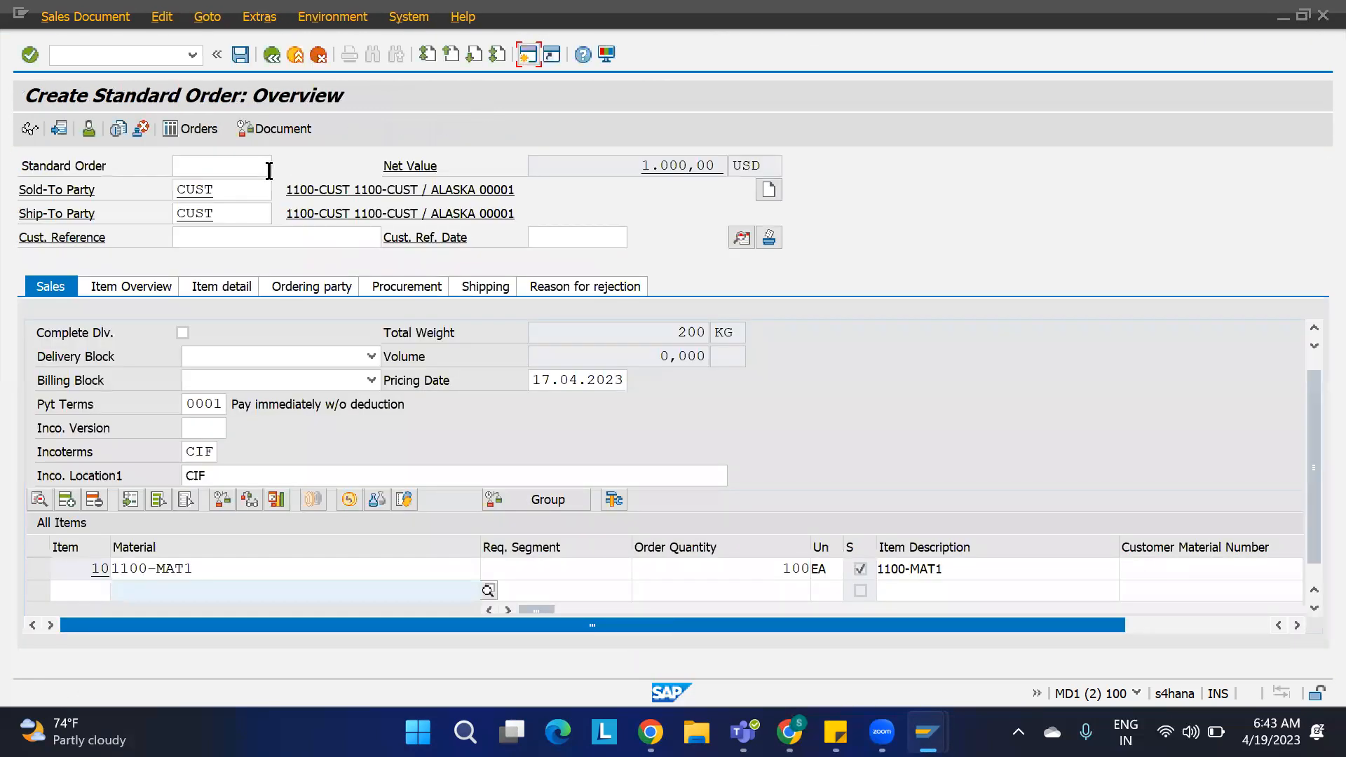
Step: Enter customer reference TEST-1 and set the customer reference date to 19.04.2023
left_click(215, 242)
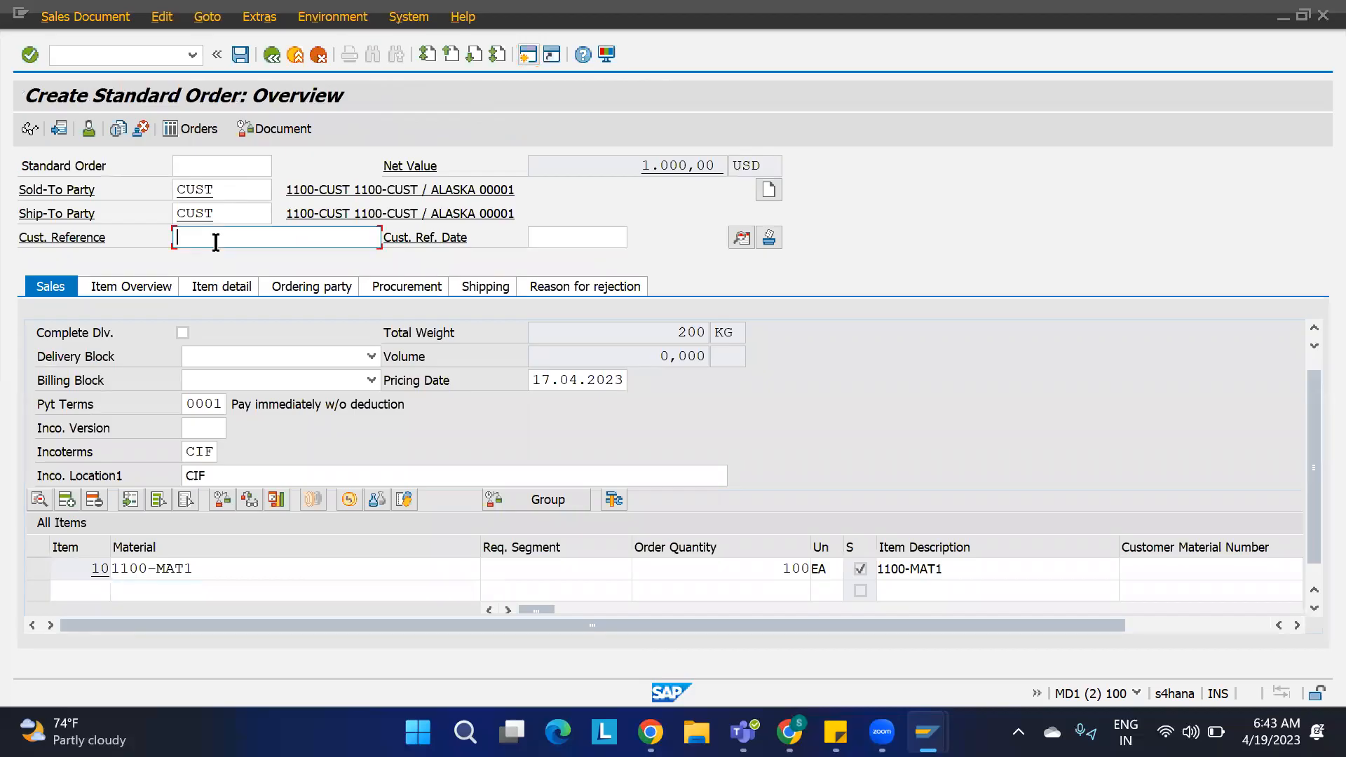
type("TEST-1")
key("Tab")
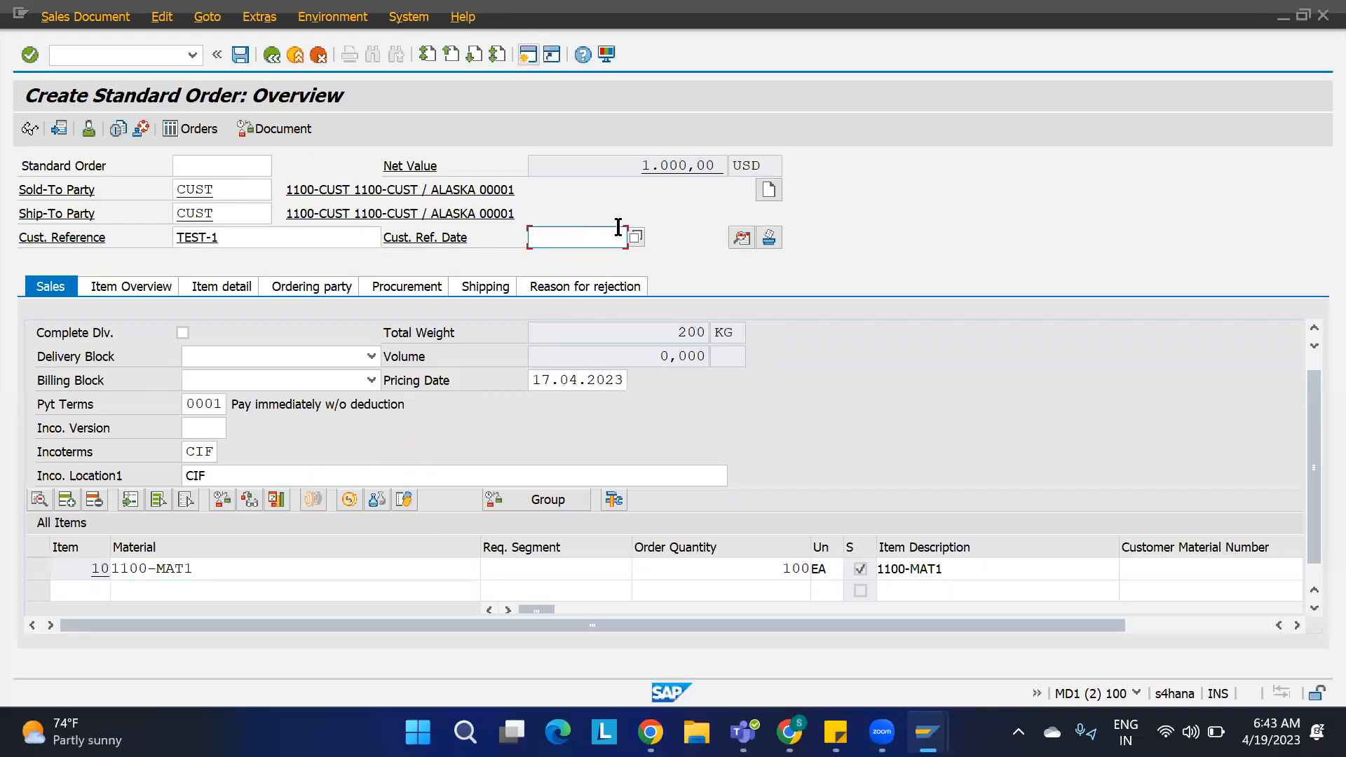
left_click(636, 239)
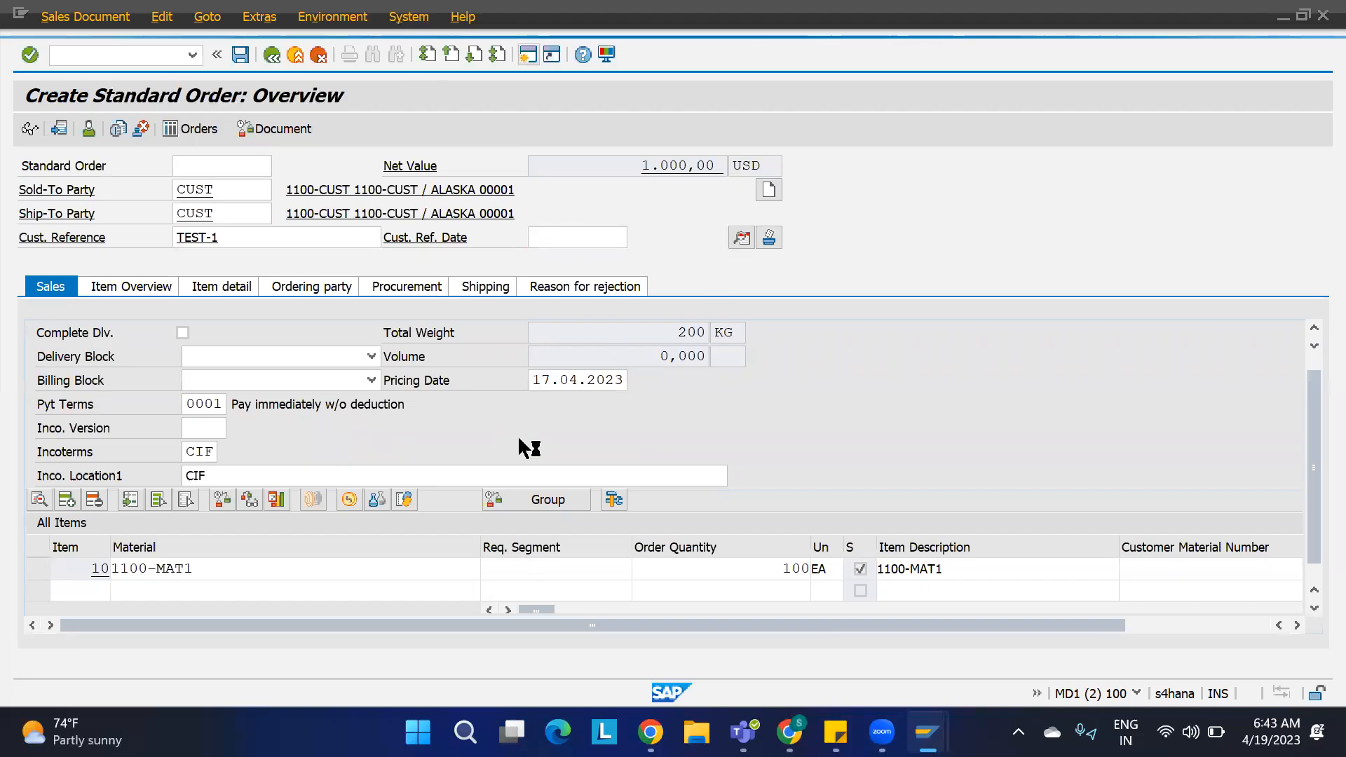
double_click(368, 442)
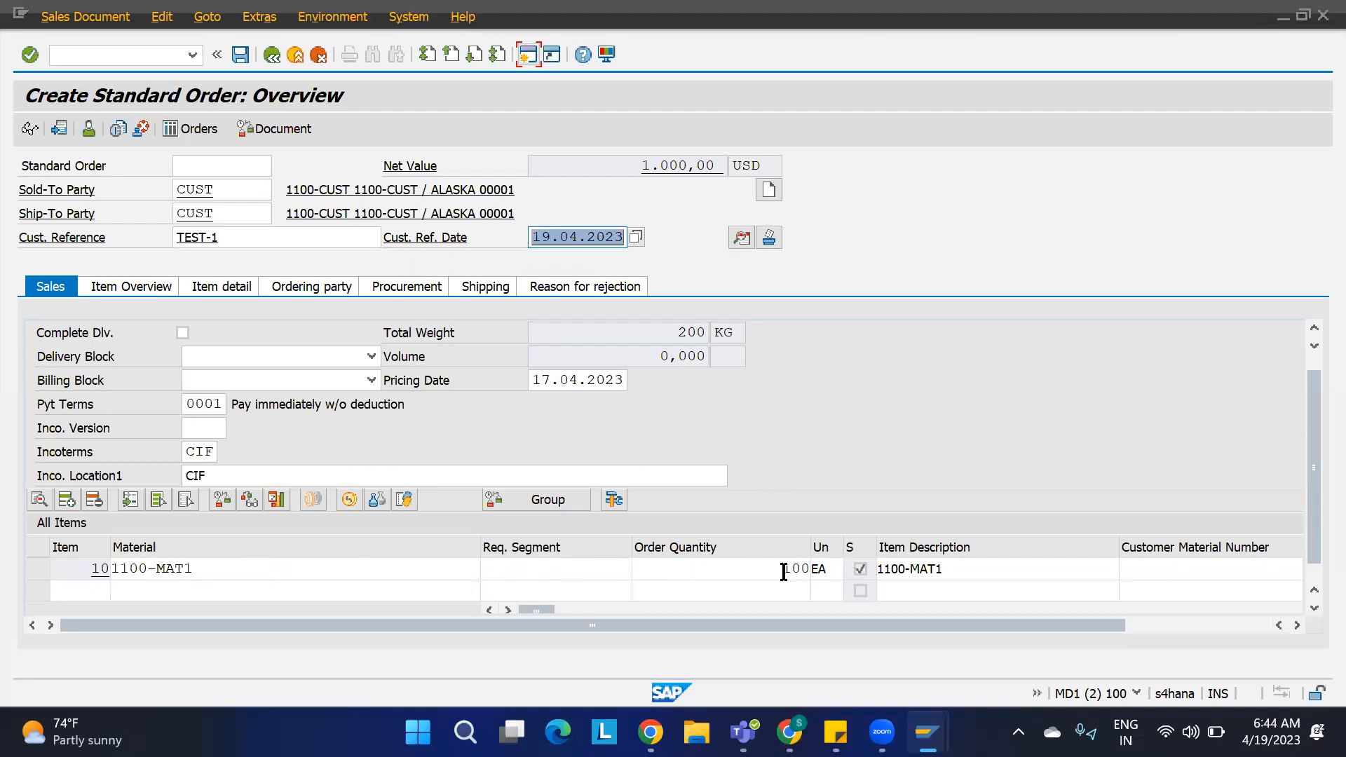
Step: Review item 10's shipping data, incompletion log and pricing conditions, then return to the overview
double_click(162, 569)
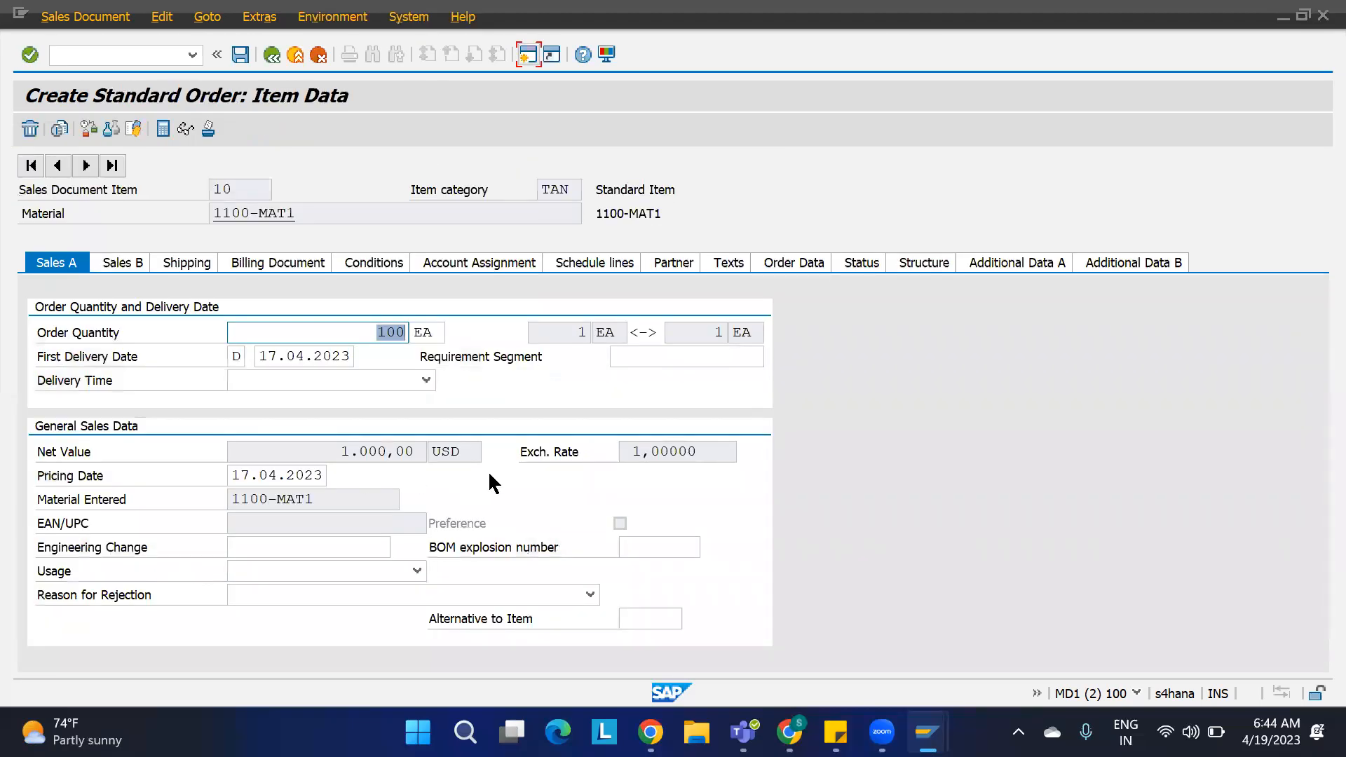
left_click(186, 265)
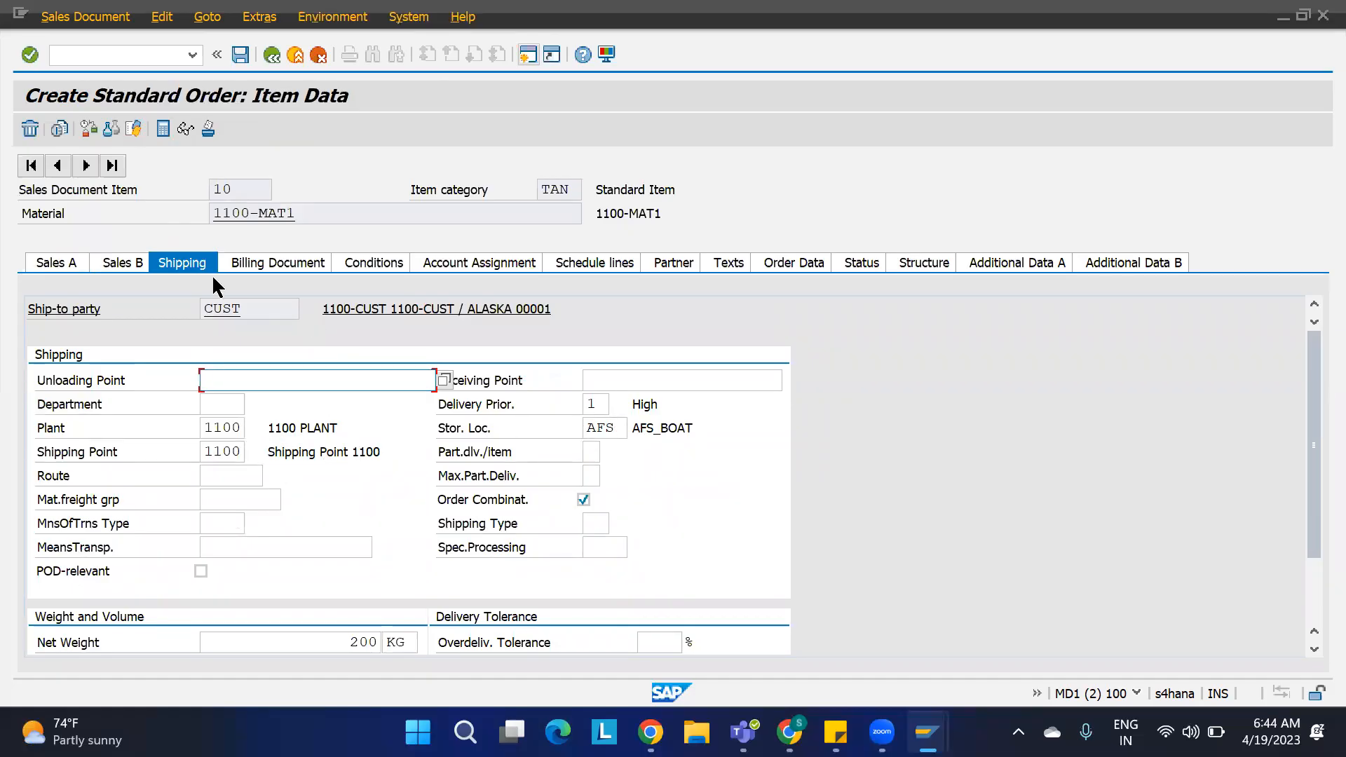
left_click(161, 17)
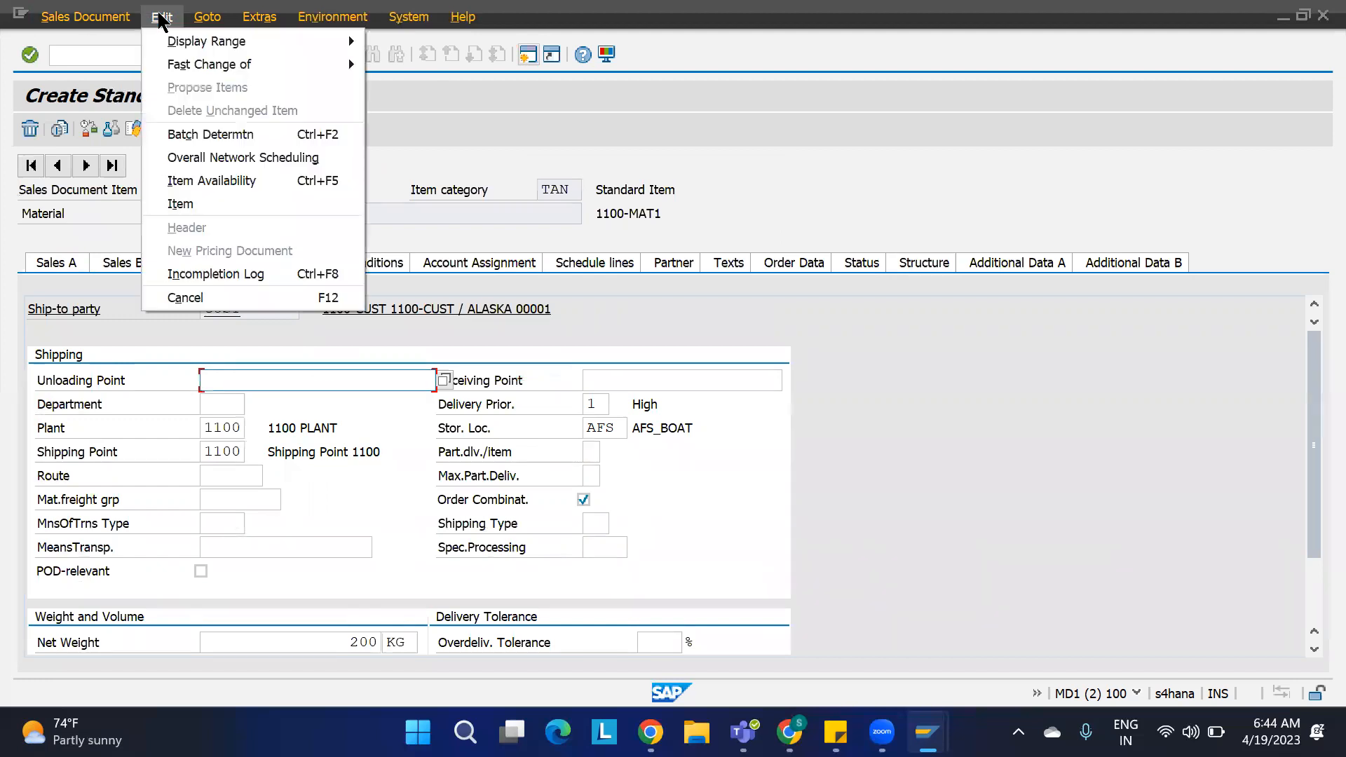
left_click(188, 275)
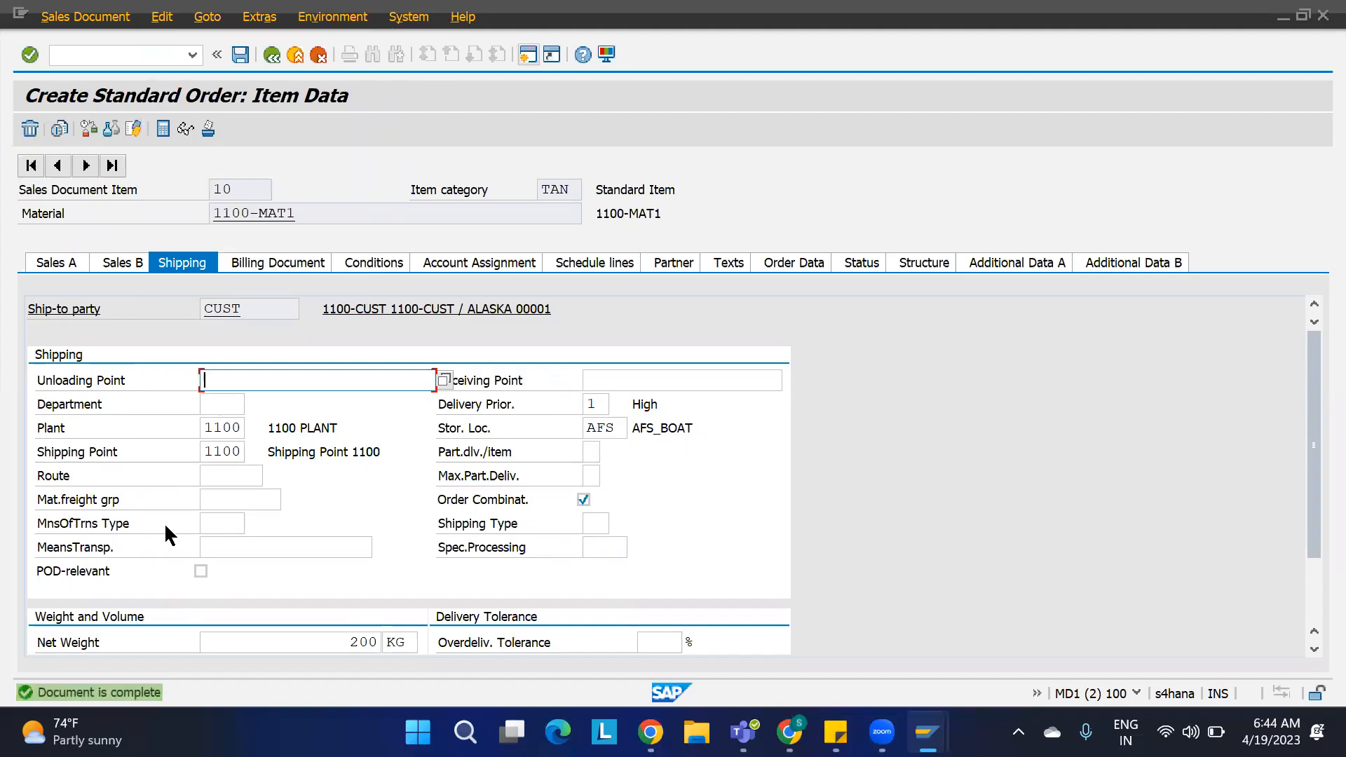
left_click(375, 268)
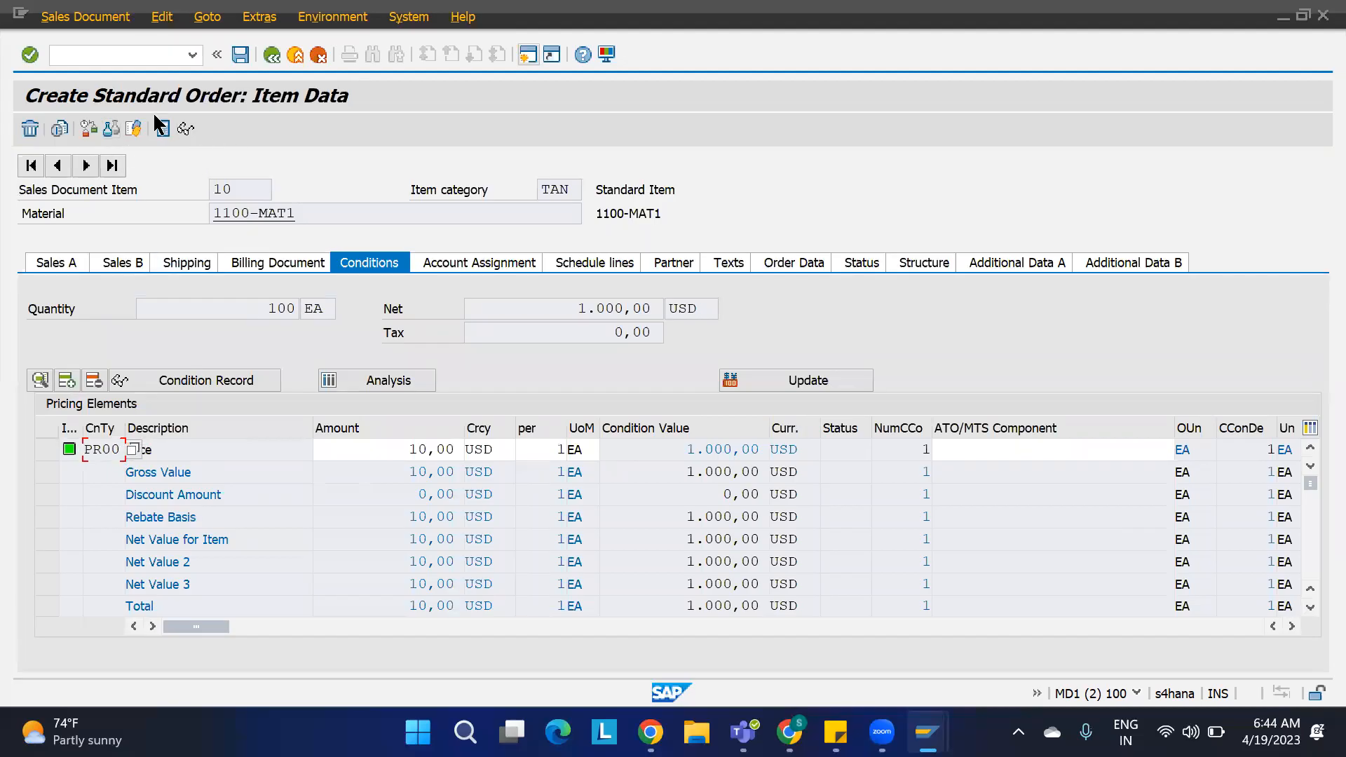
left_click(272, 55)
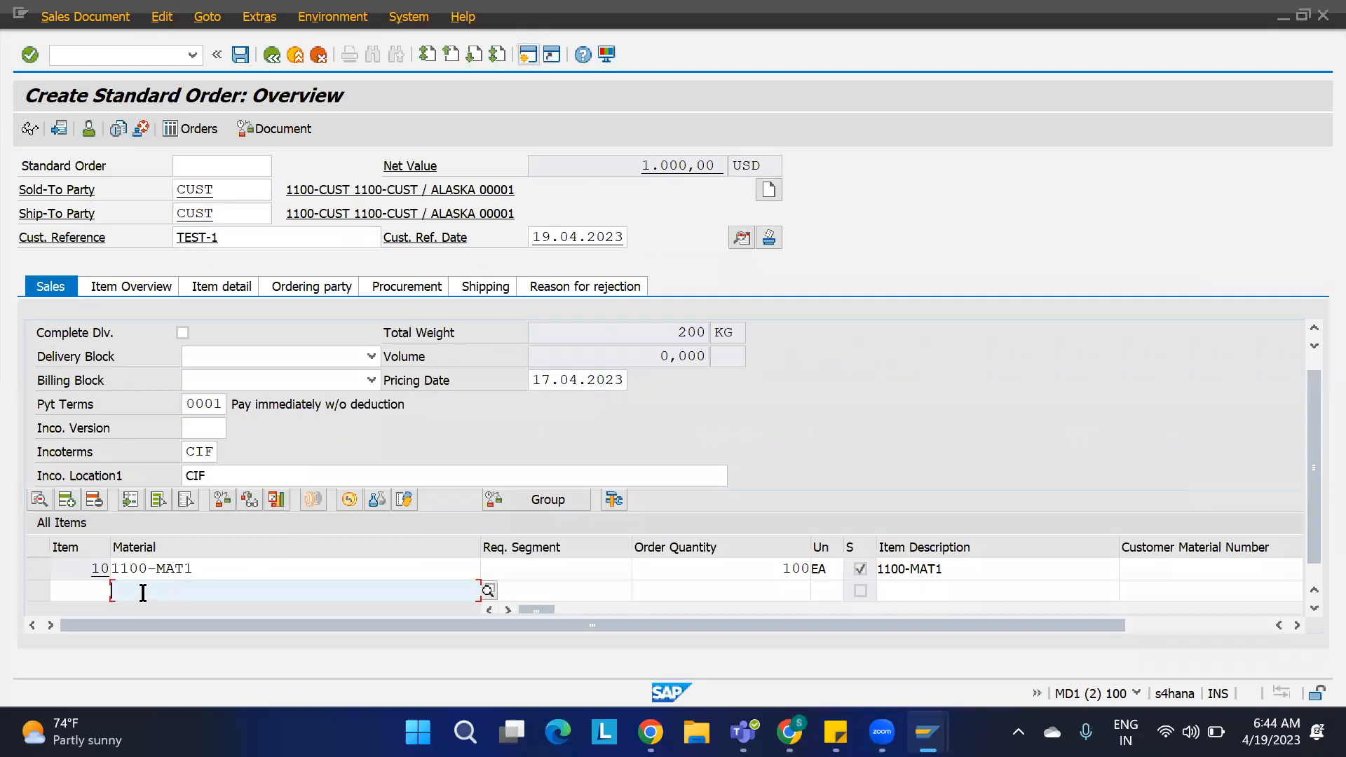
Step: Add a second item for material 1100-MAT2 with order quantity 100 and plant 1100
type("1100-MAT2")
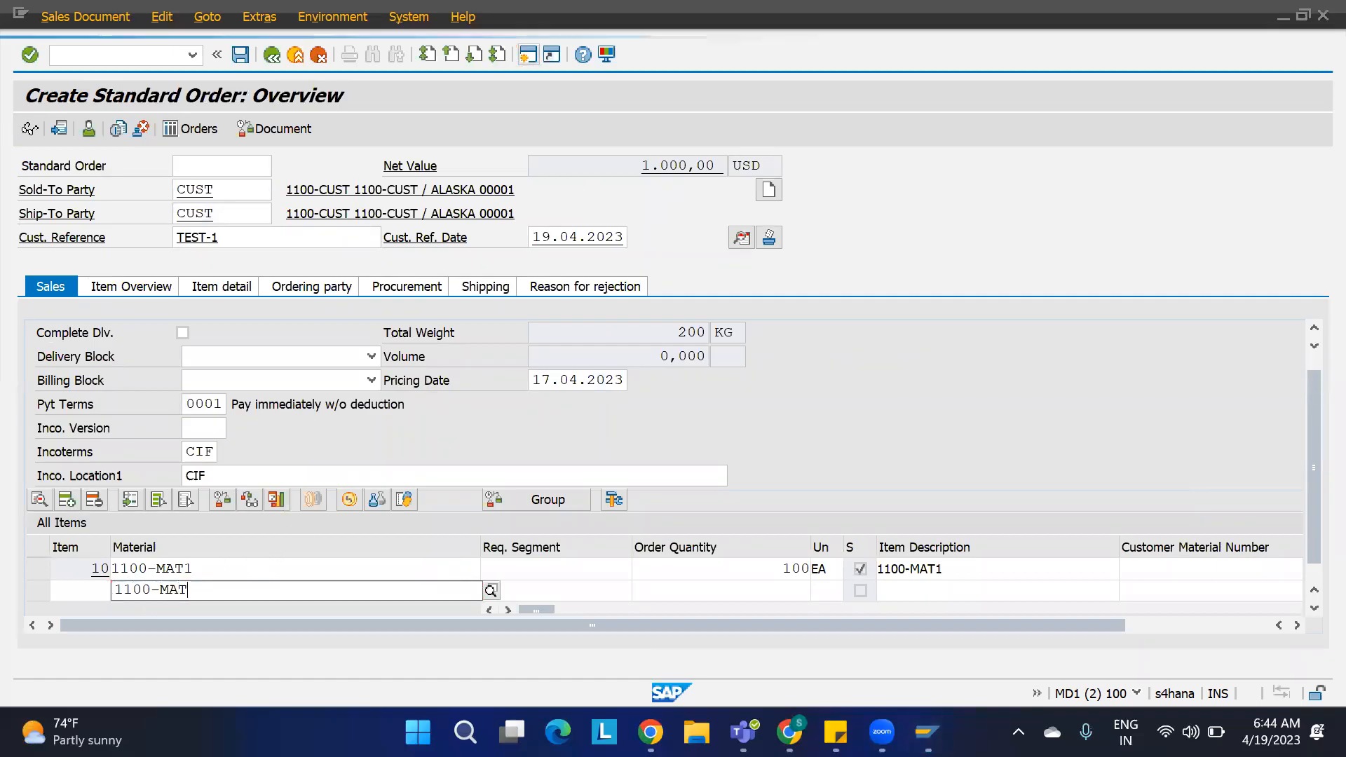
key("Tab")
key("Tab")
key("Tab")
key("shift+Tab")
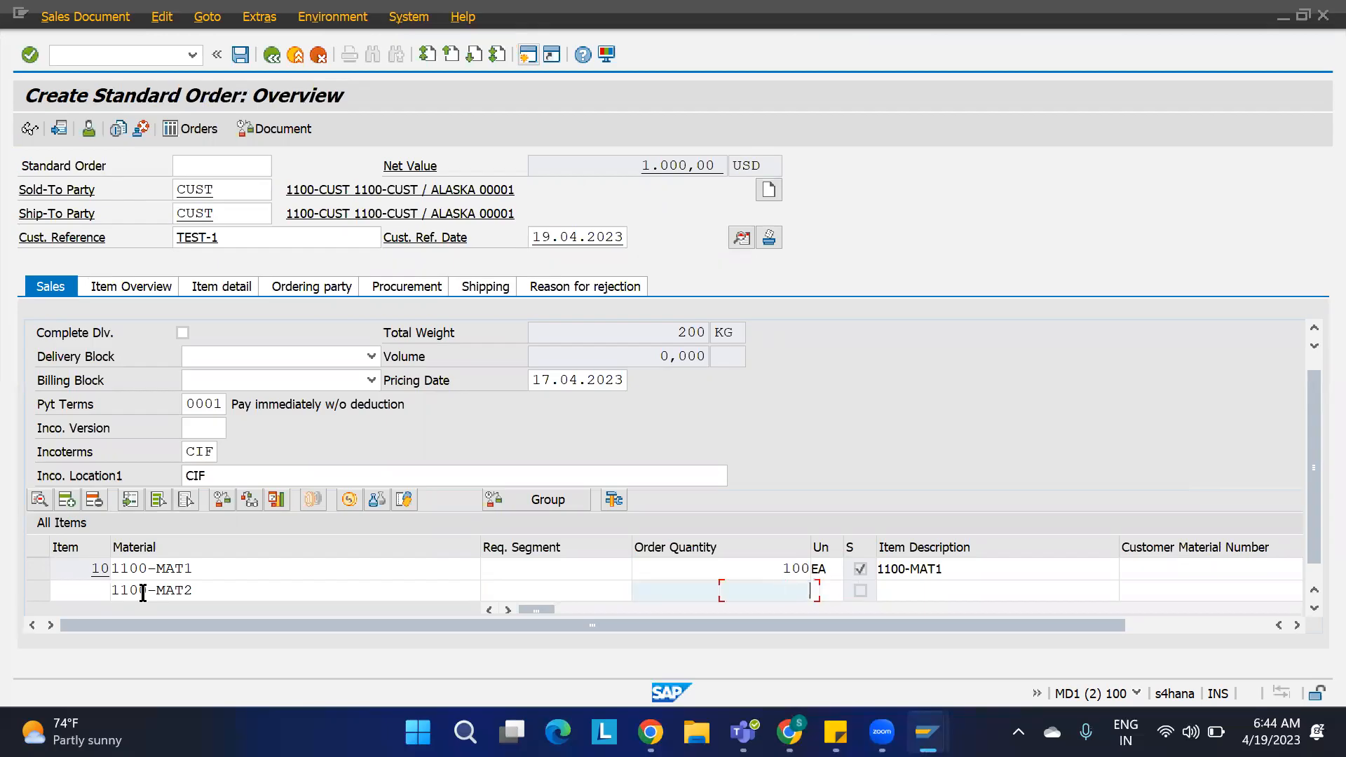
type("100")
key("Tab")
key("Tab")
key("Tab")
key("Tab")
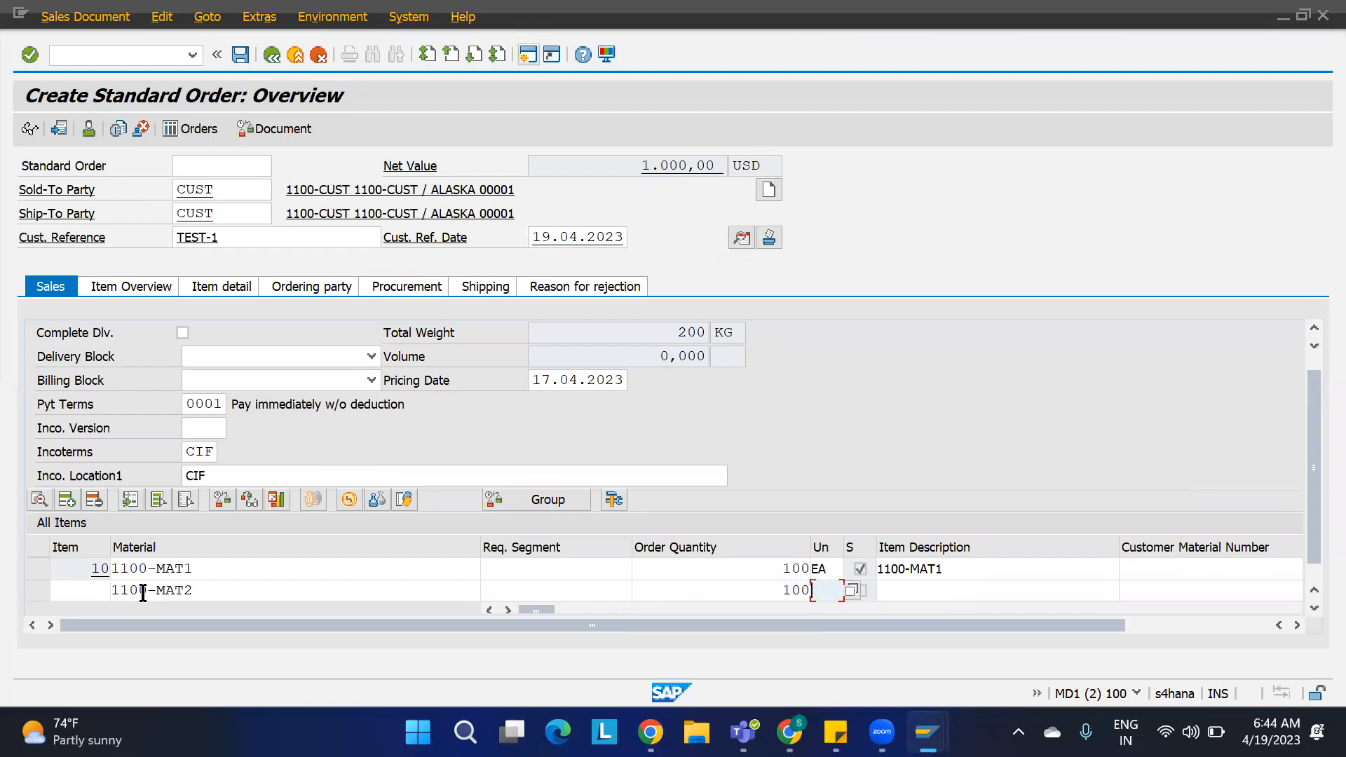
key("Tab")
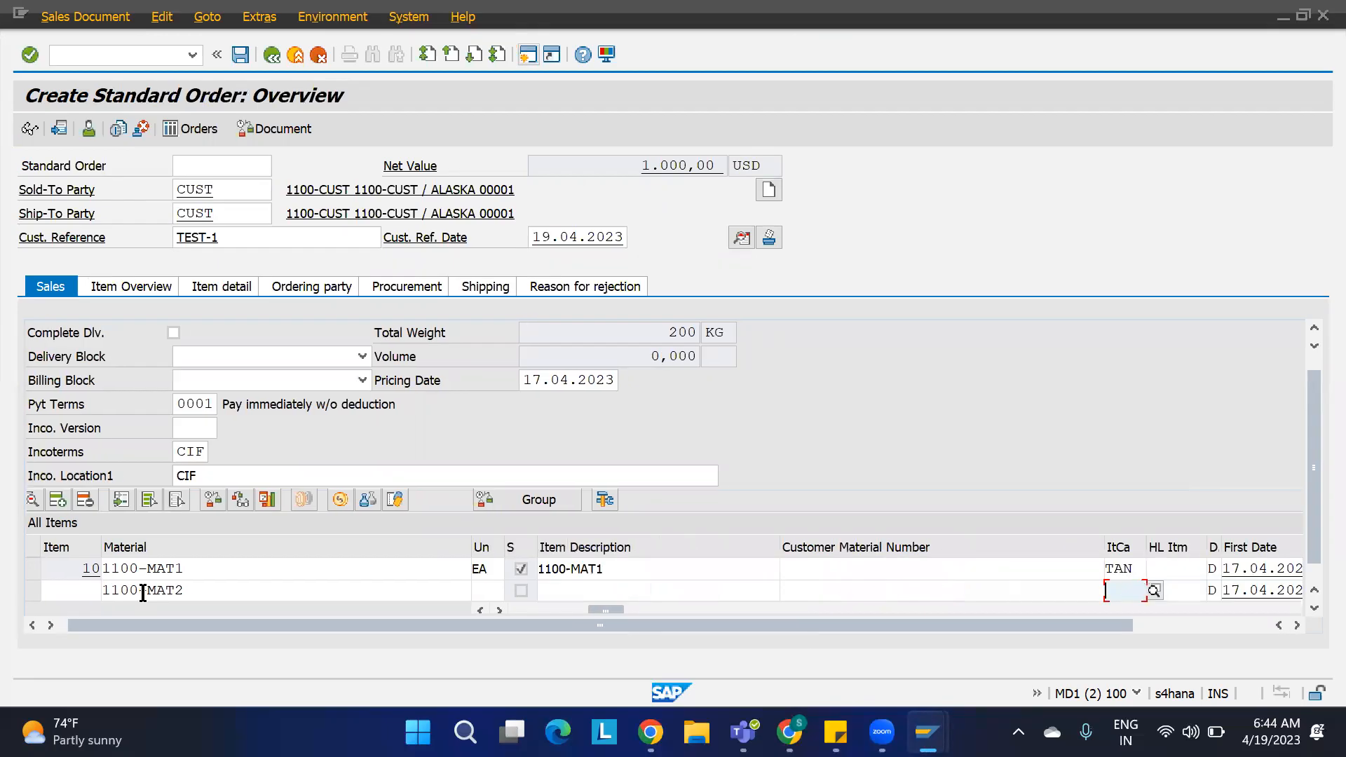
key("Tab")
key("Tab")
key("Tab")
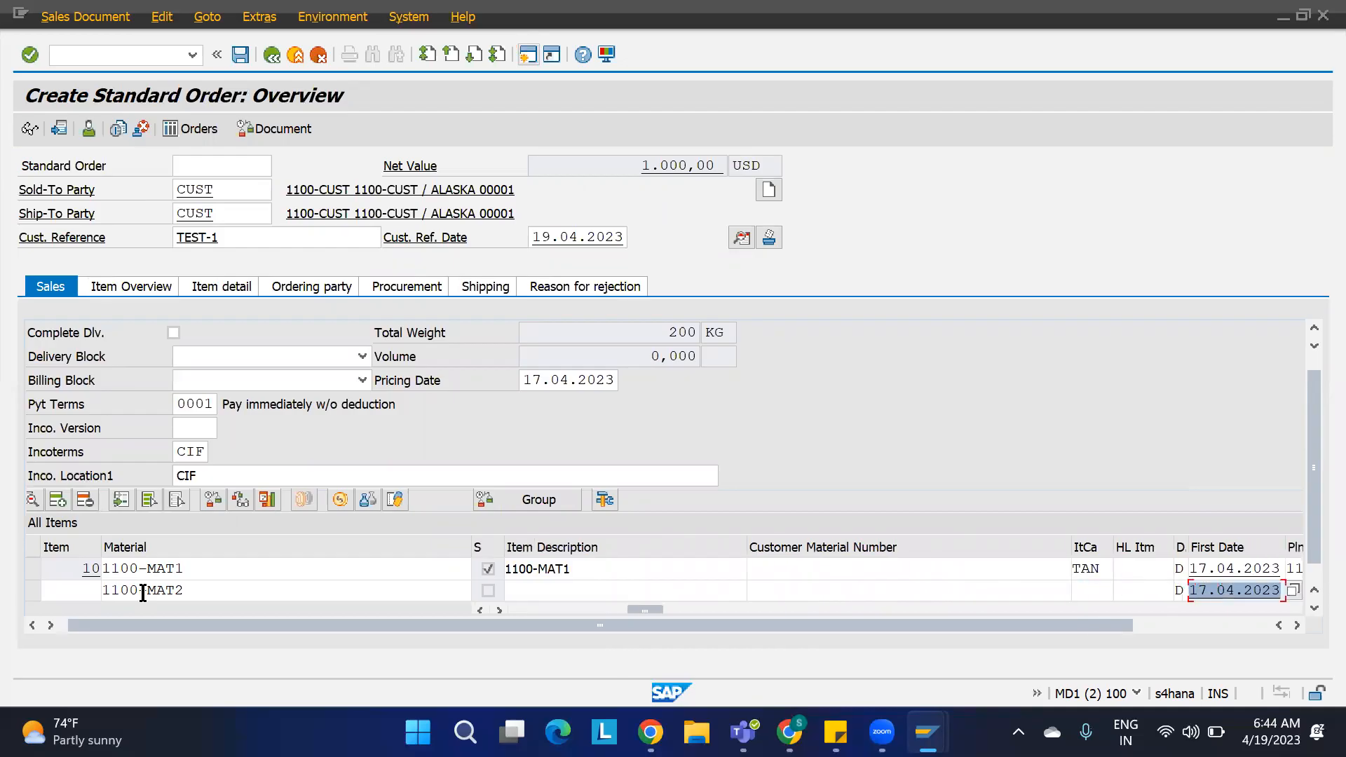
type("1100")
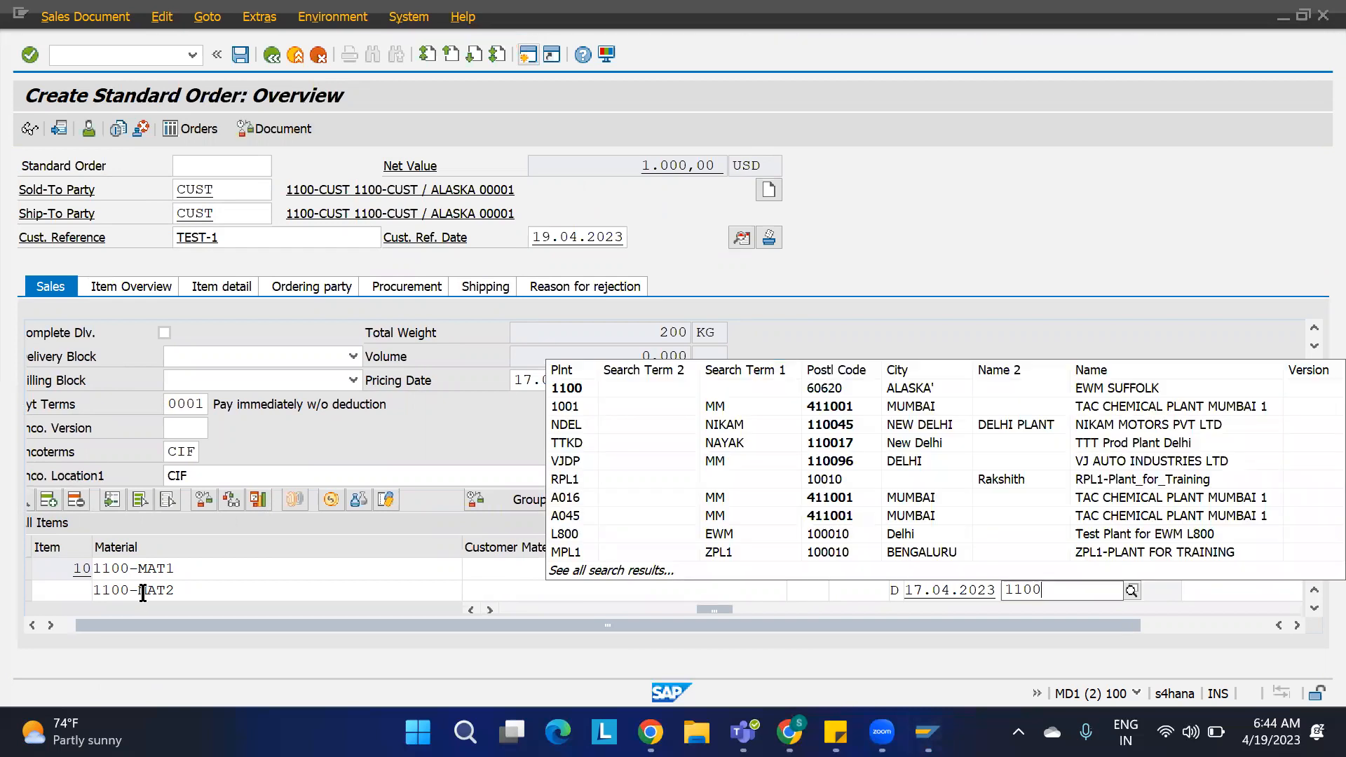
key("Return")
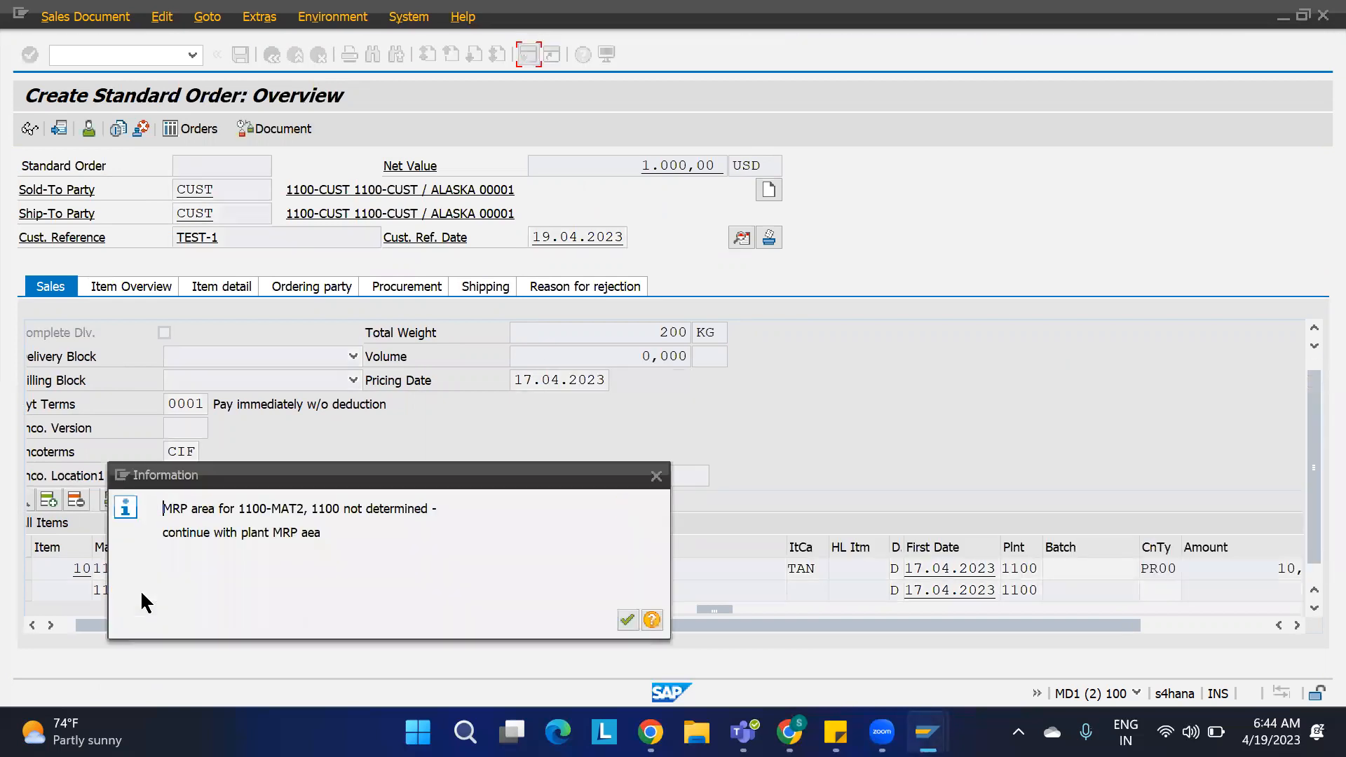
left_click(627, 621)
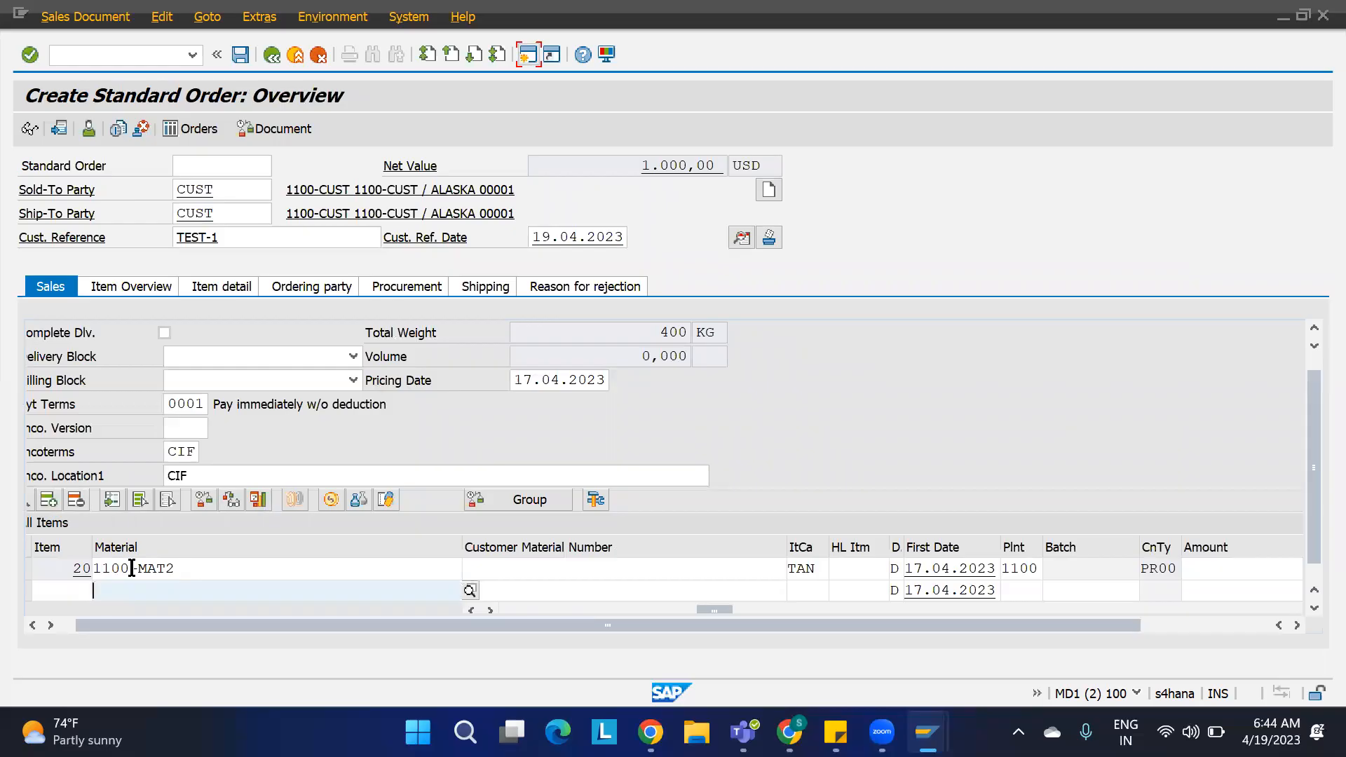
Step: Add a PR00 price condition with amount 10 to item 20
double_click(132, 567)
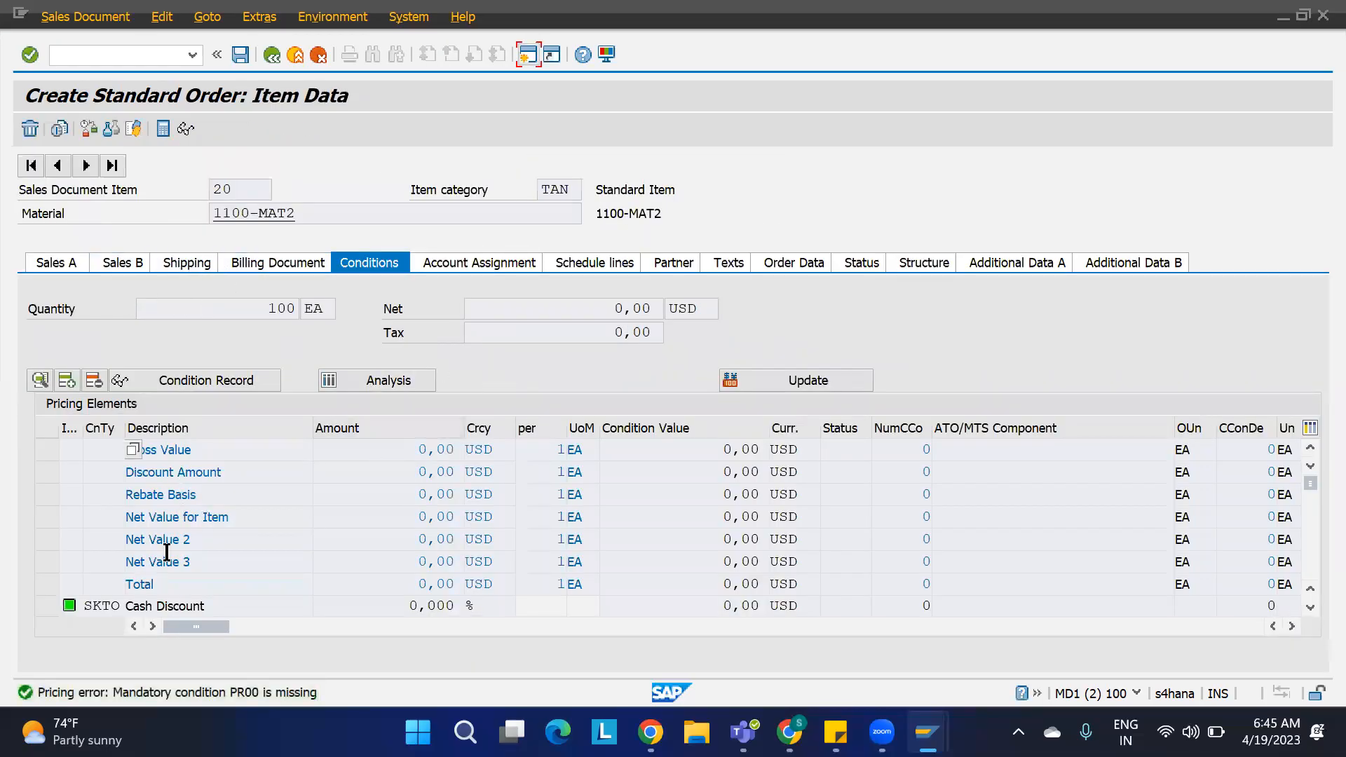
left_click(1310, 607)
left_click(1310, 607)
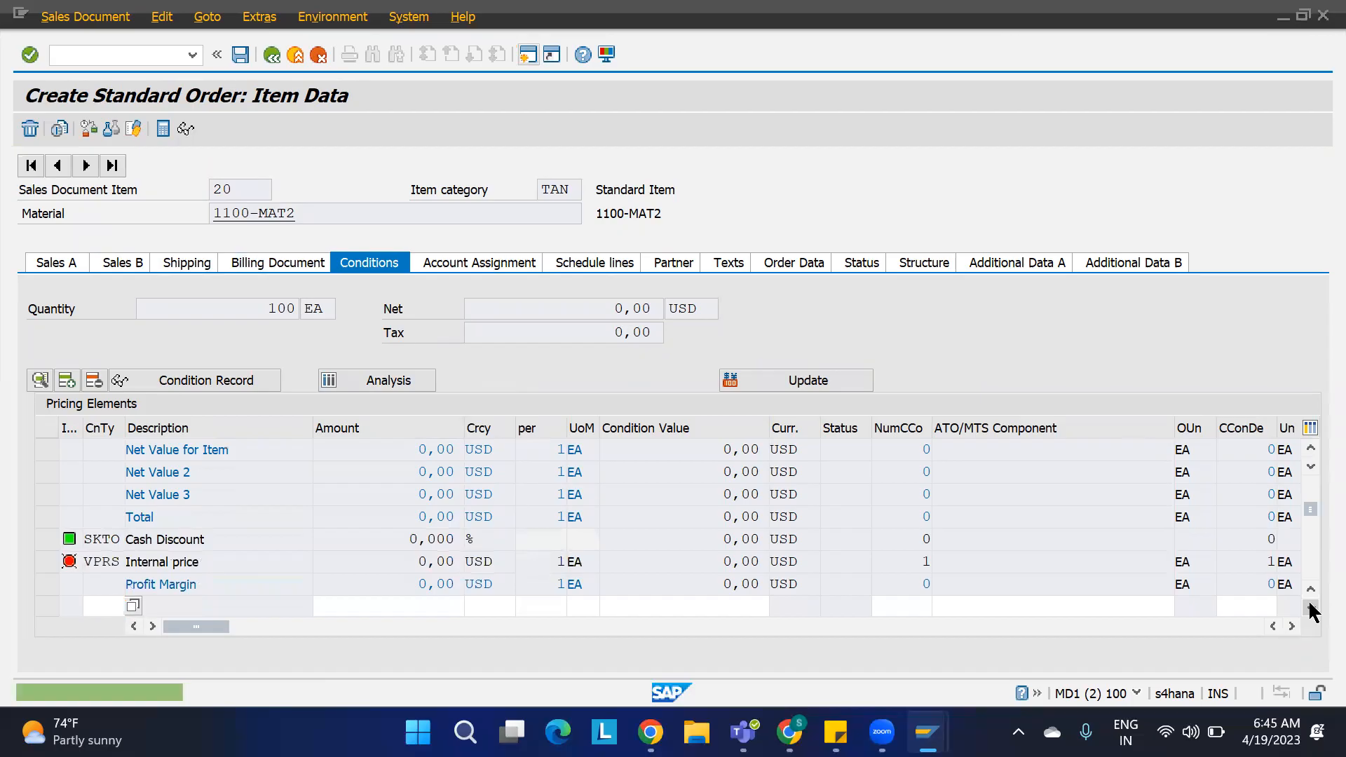
left_click(1310, 607)
type("PR00")
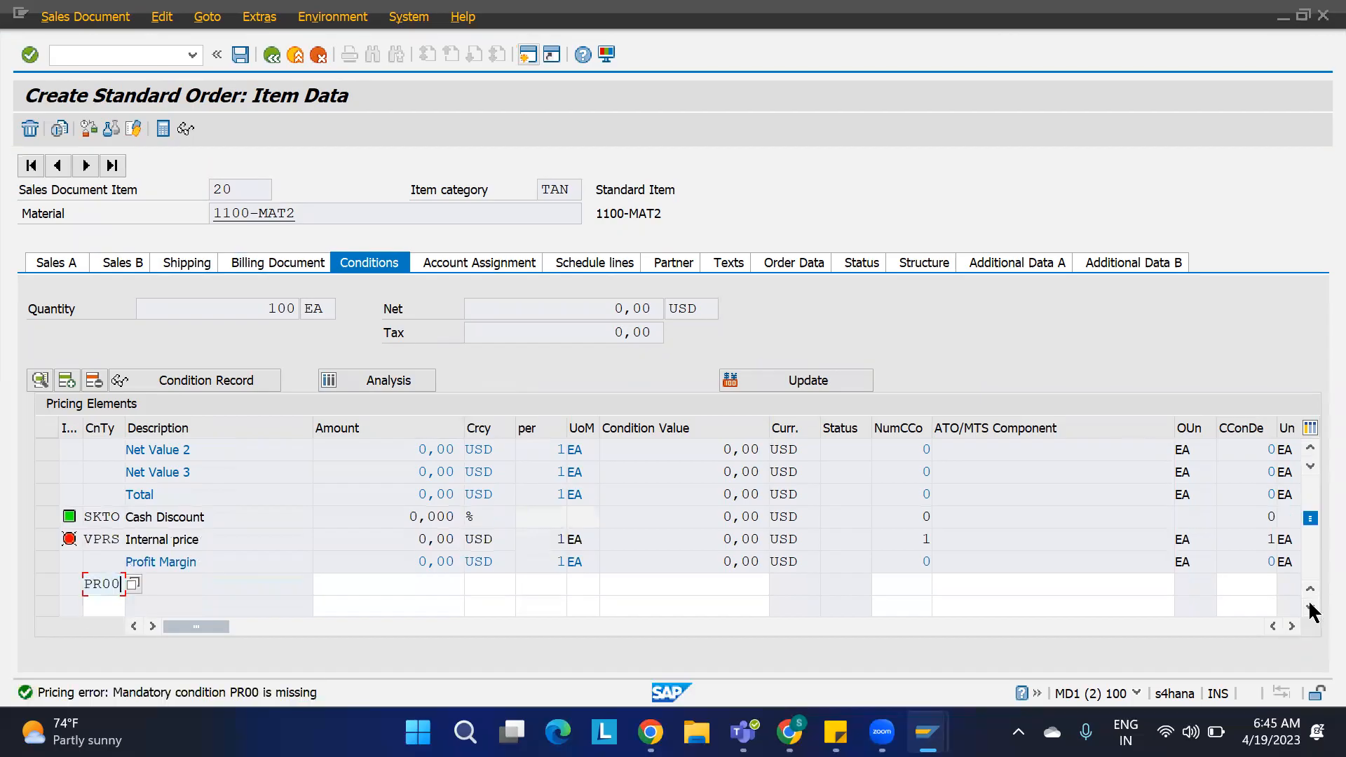
key("Tab")
type("10")
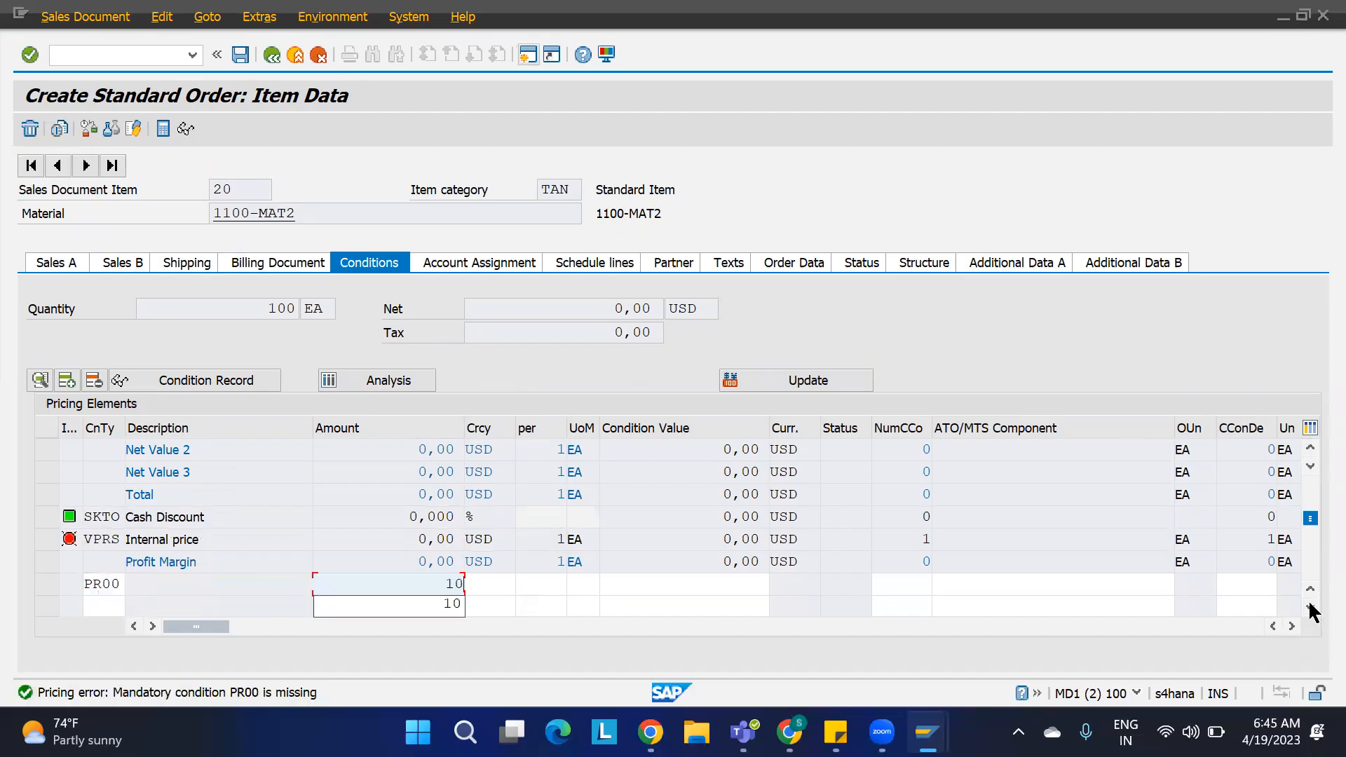
key("Return")
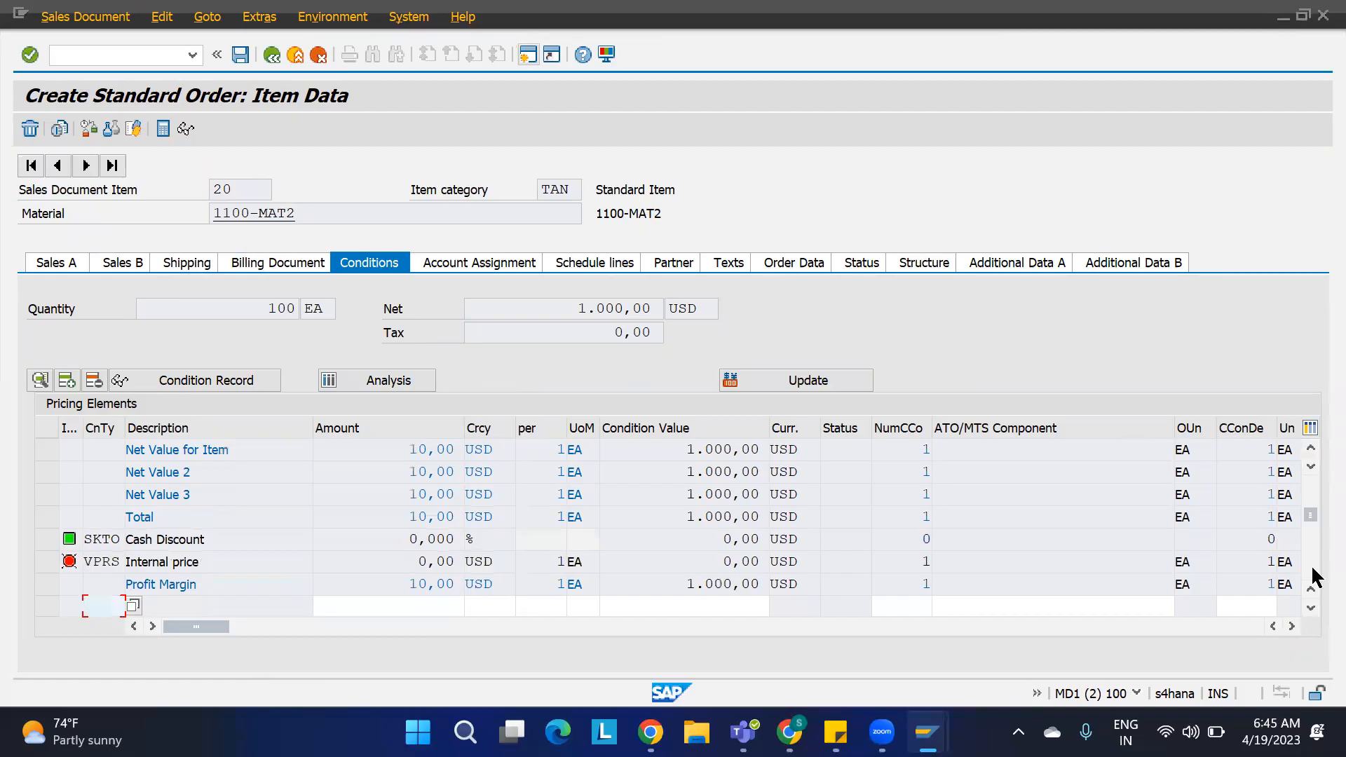
Step: Set item 20's storage location to AFS in its shipping data
left_click(184, 265)
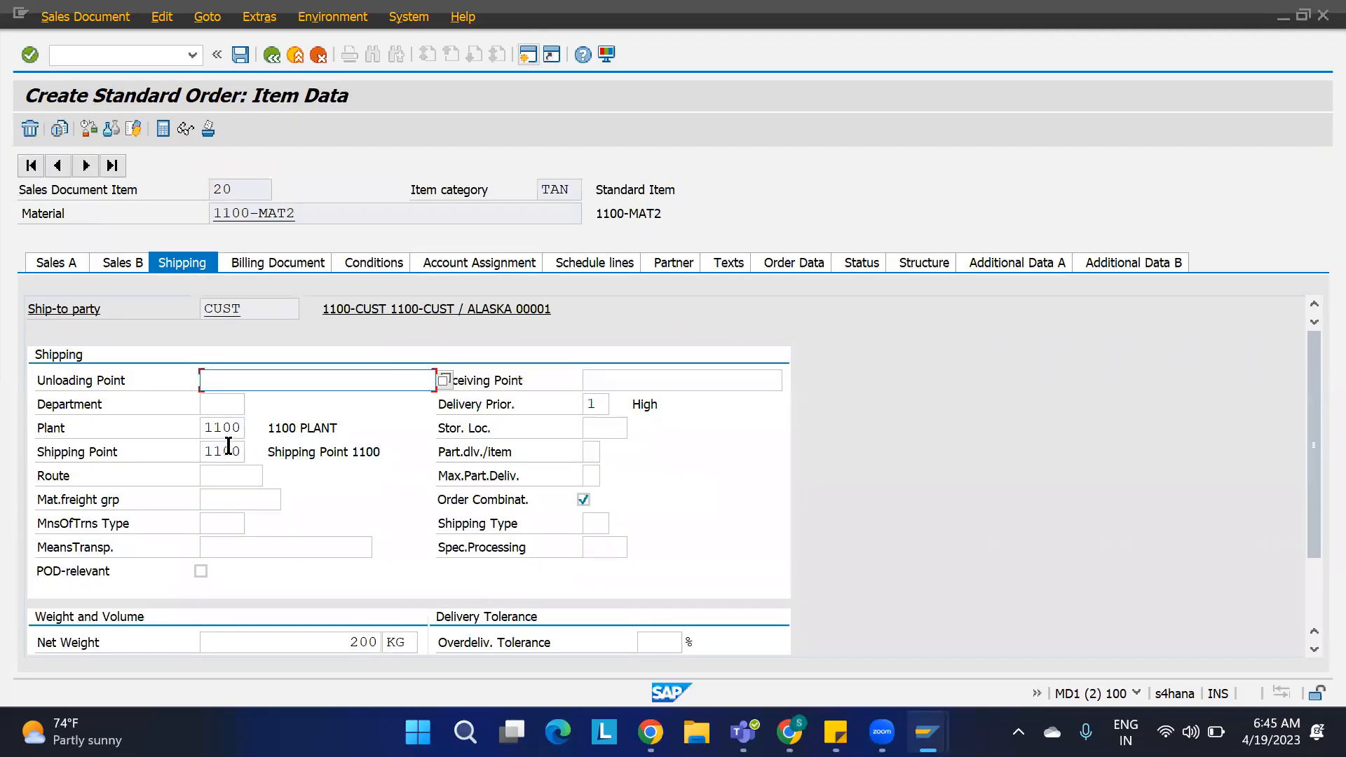
left_click(596, 426)
type("AFS")
key("Return")
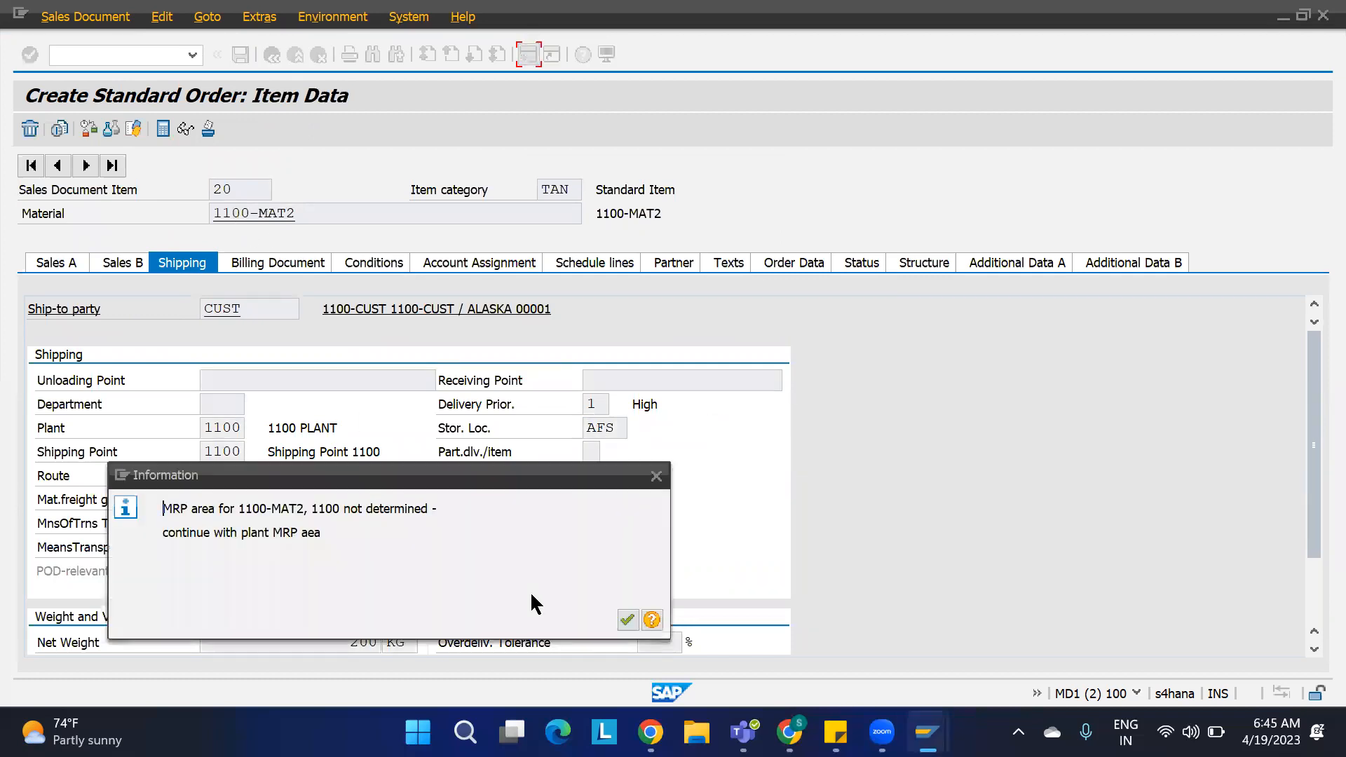
Step: Check the sales order's incompletion log and save the standard order
key("Return")
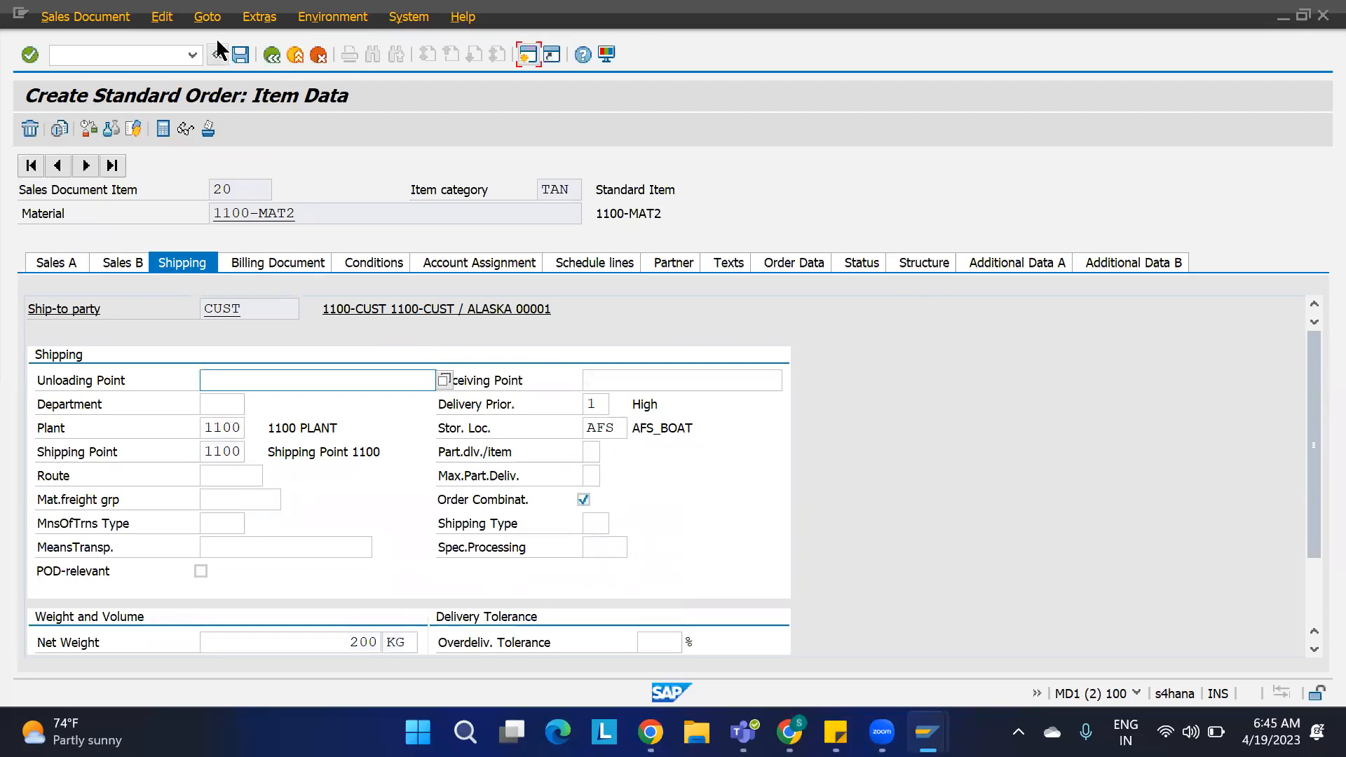
left_click(161, 16)
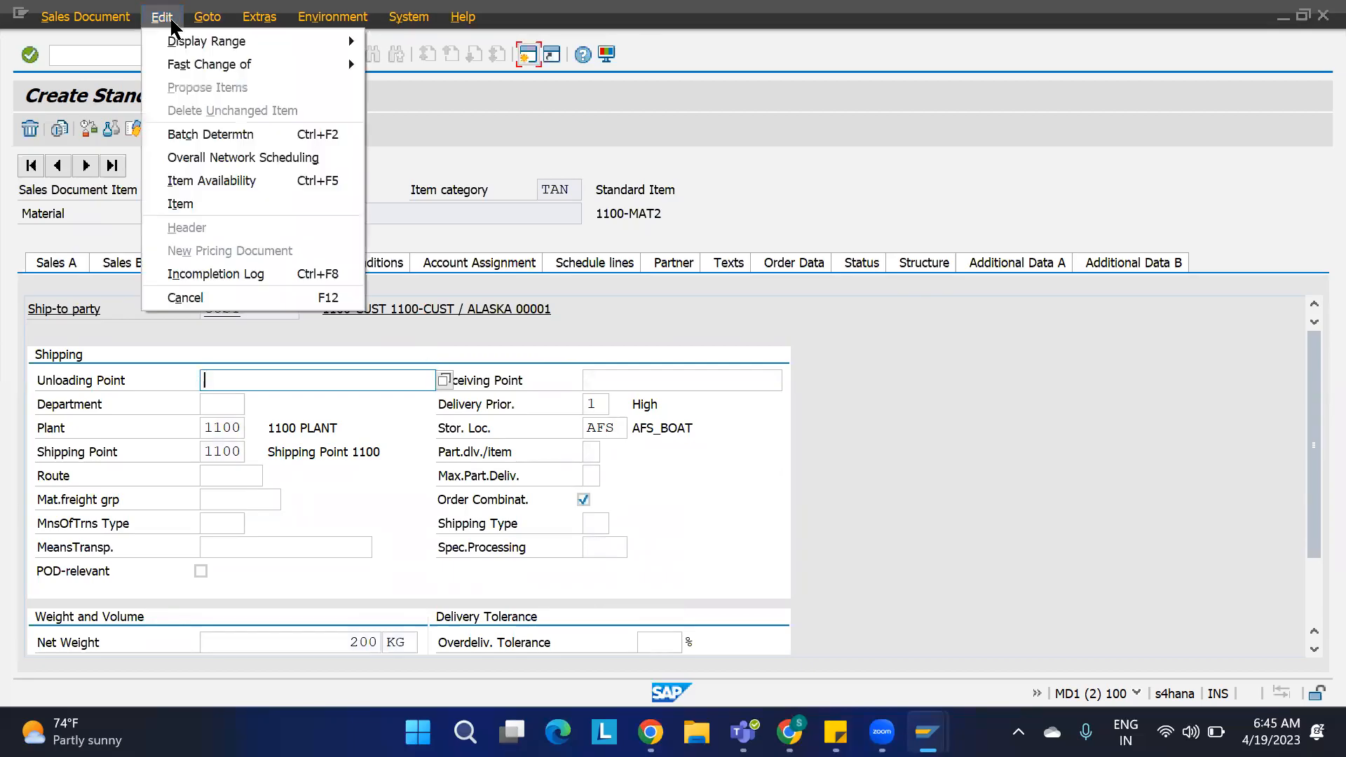
left_click(203, 280)
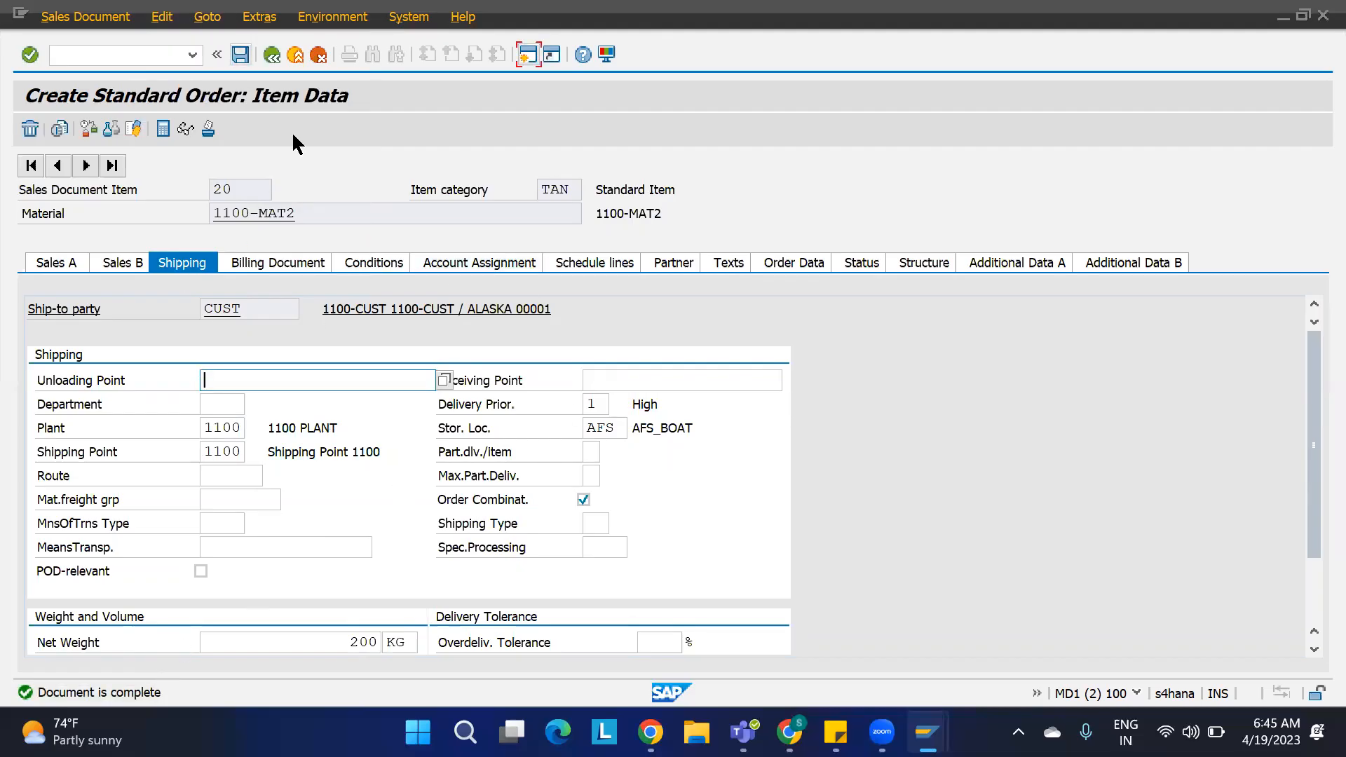
key("ctrl+s")
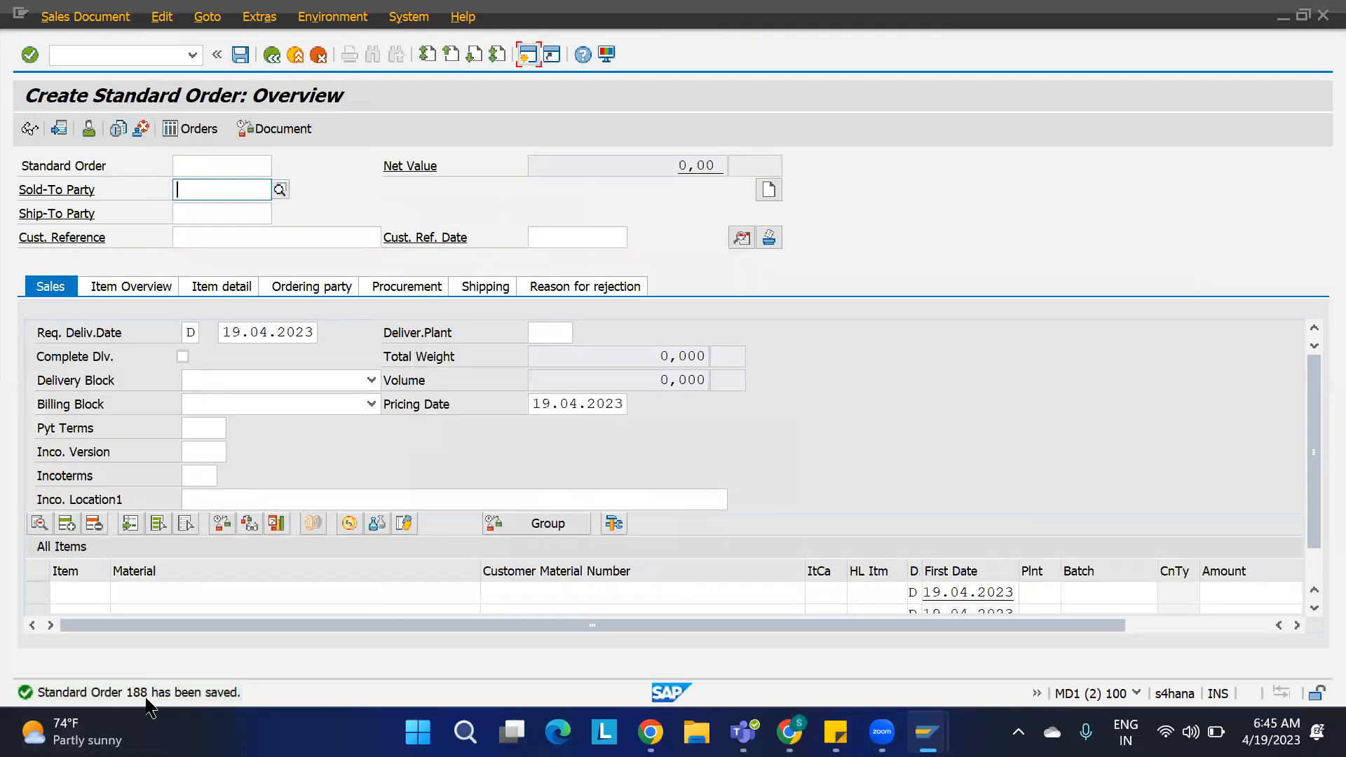
Step: Start creating an outbound delivery with reference to sales order 188 with transaction VL01N
left_click(162, 52)
type("/NVL01N")
key("Return")
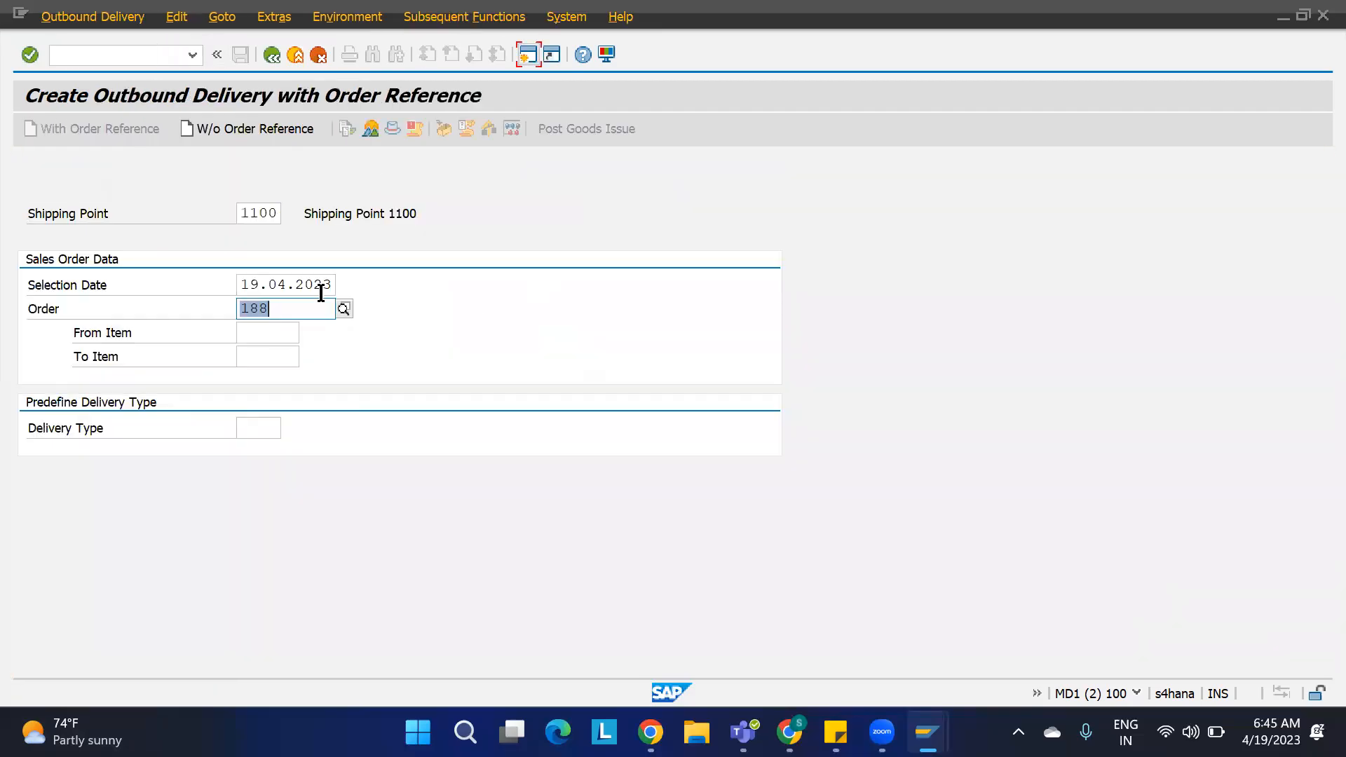
key("Return")
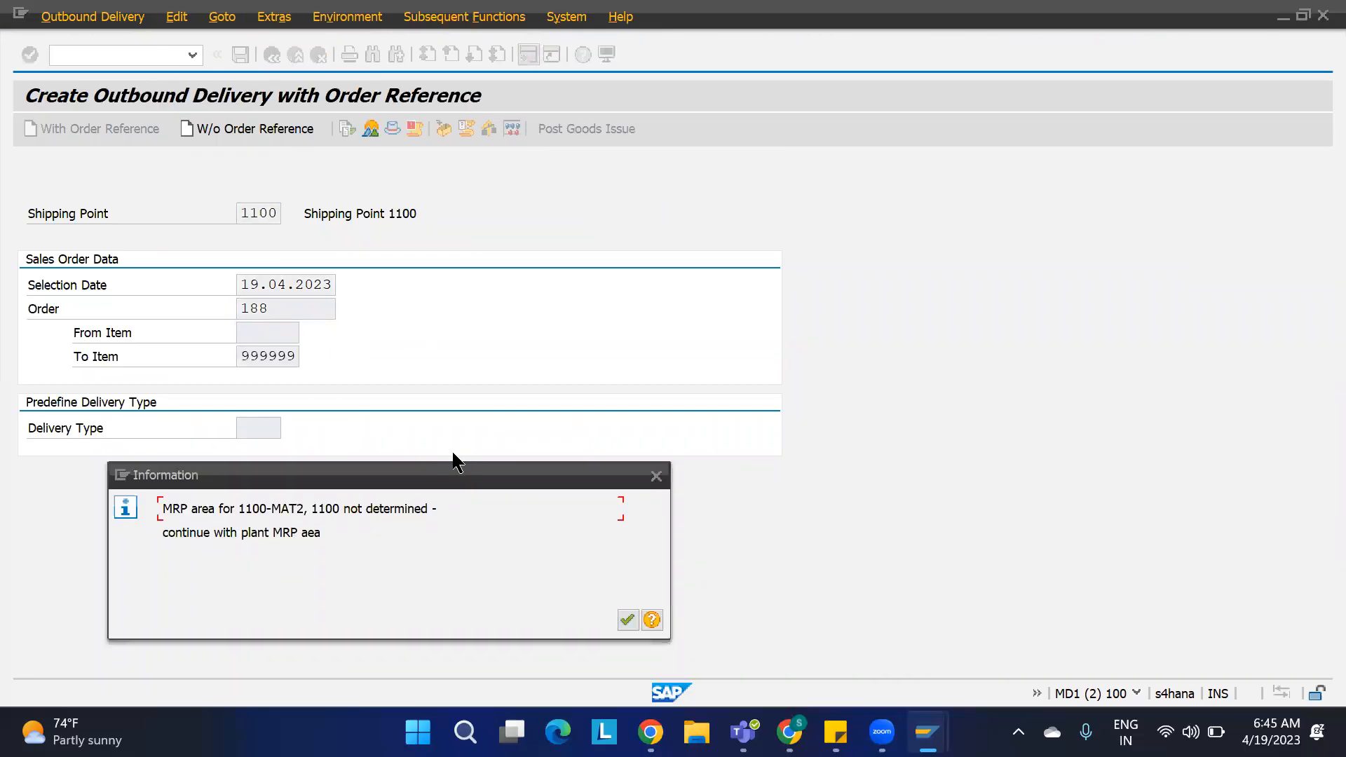
key("Return")
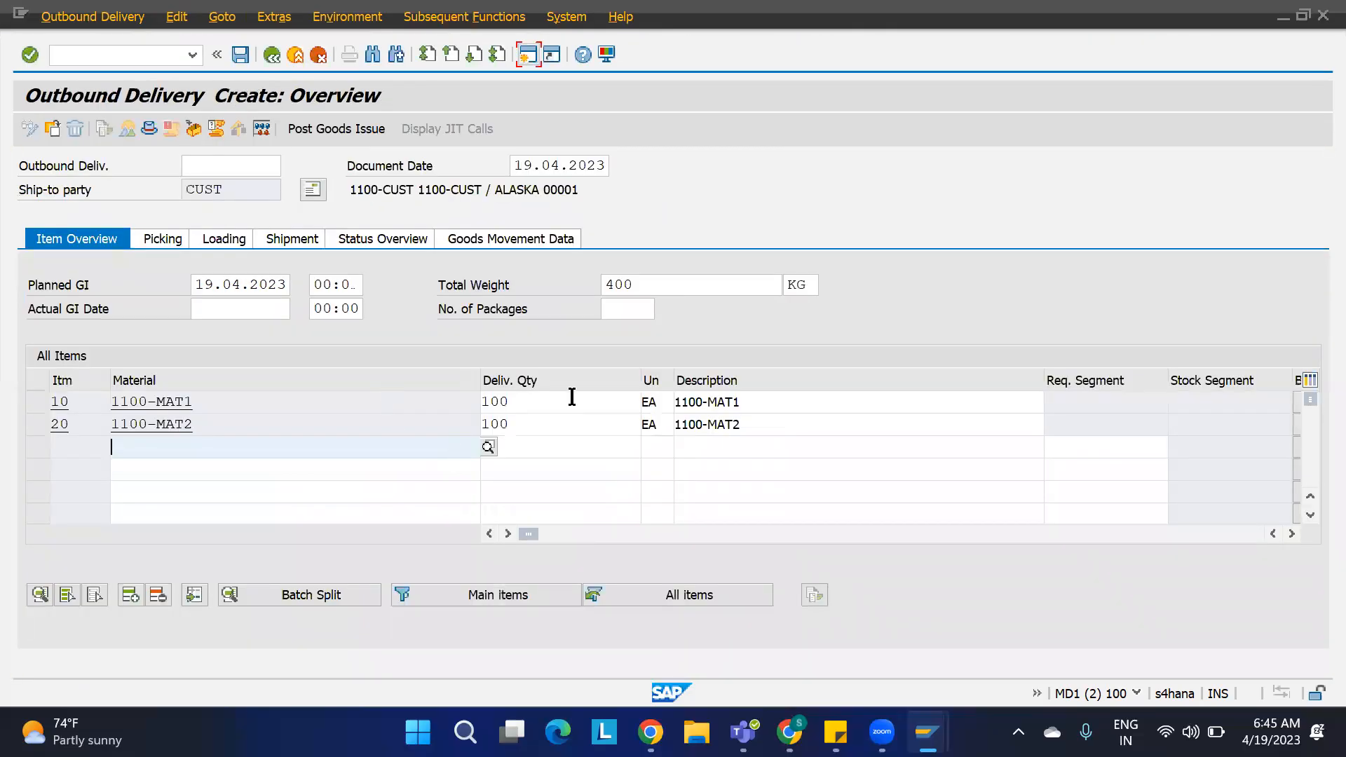
Step: Set the delivery quantity of items 10 and 20 to 1 and save the outbound delivery
left_click_drag(540, 400, 423, 405)
type("1")
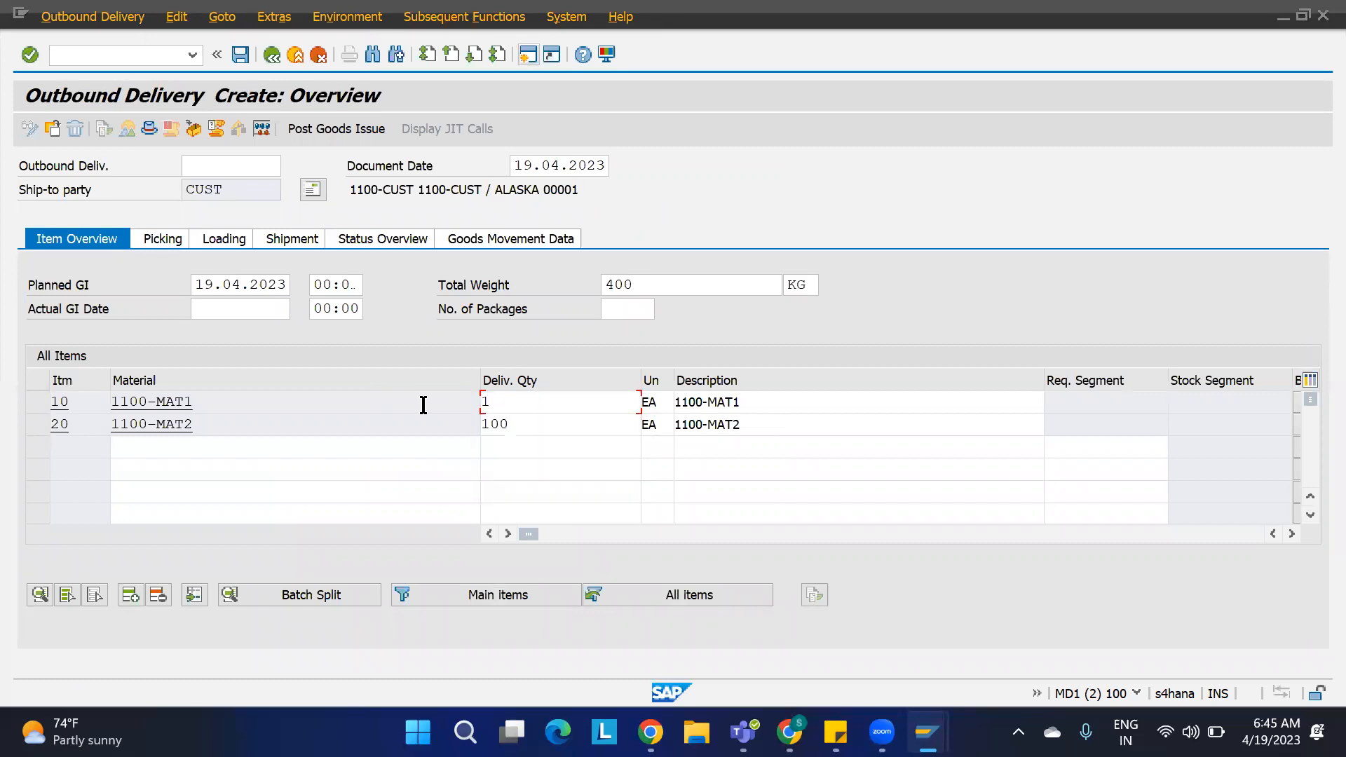
key("Tab")
left_click_drag(544, 425, 420, 436)
type("1")
key("Return")
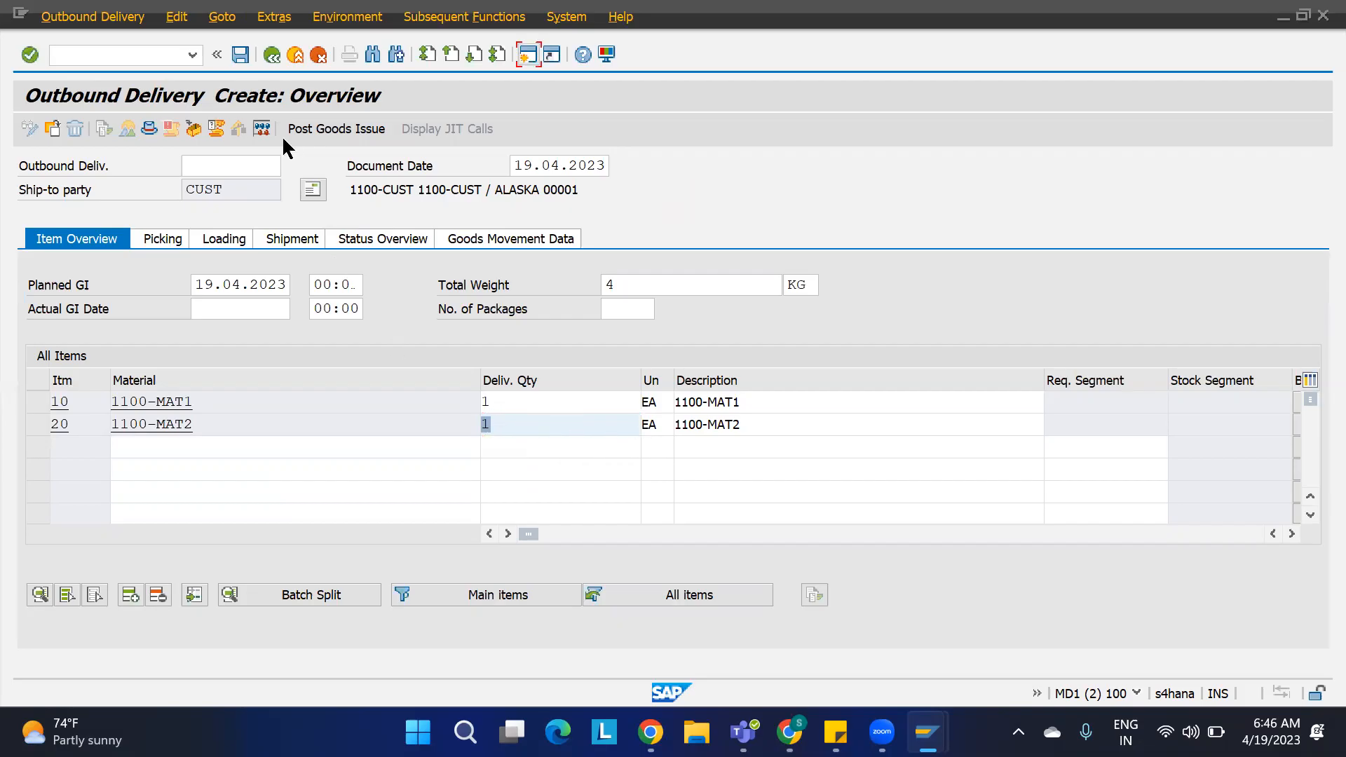
key("ctrl+s")
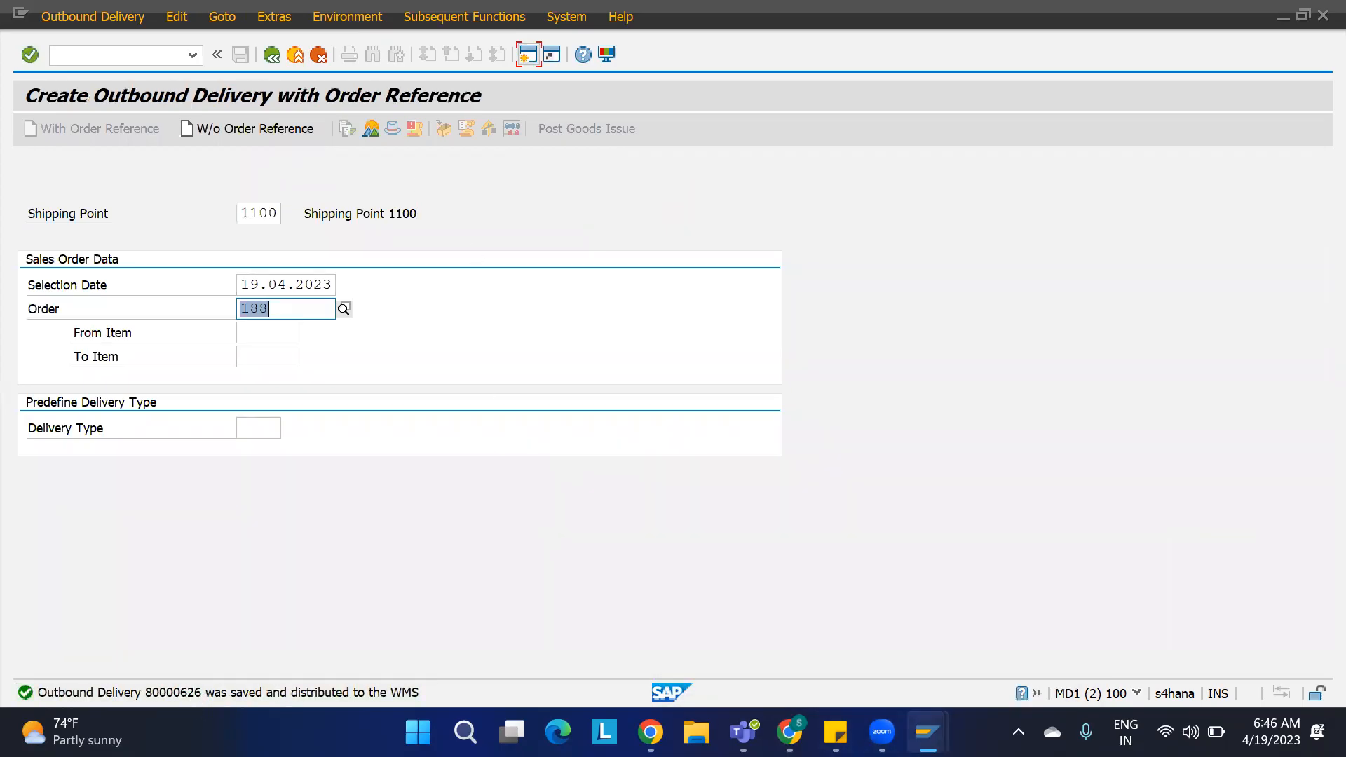
Step: Switch to the other session and open the outbound delivery order maintenance transaction for warehouse 1100
mouse_move(928, 732)
left_click(799, 614)
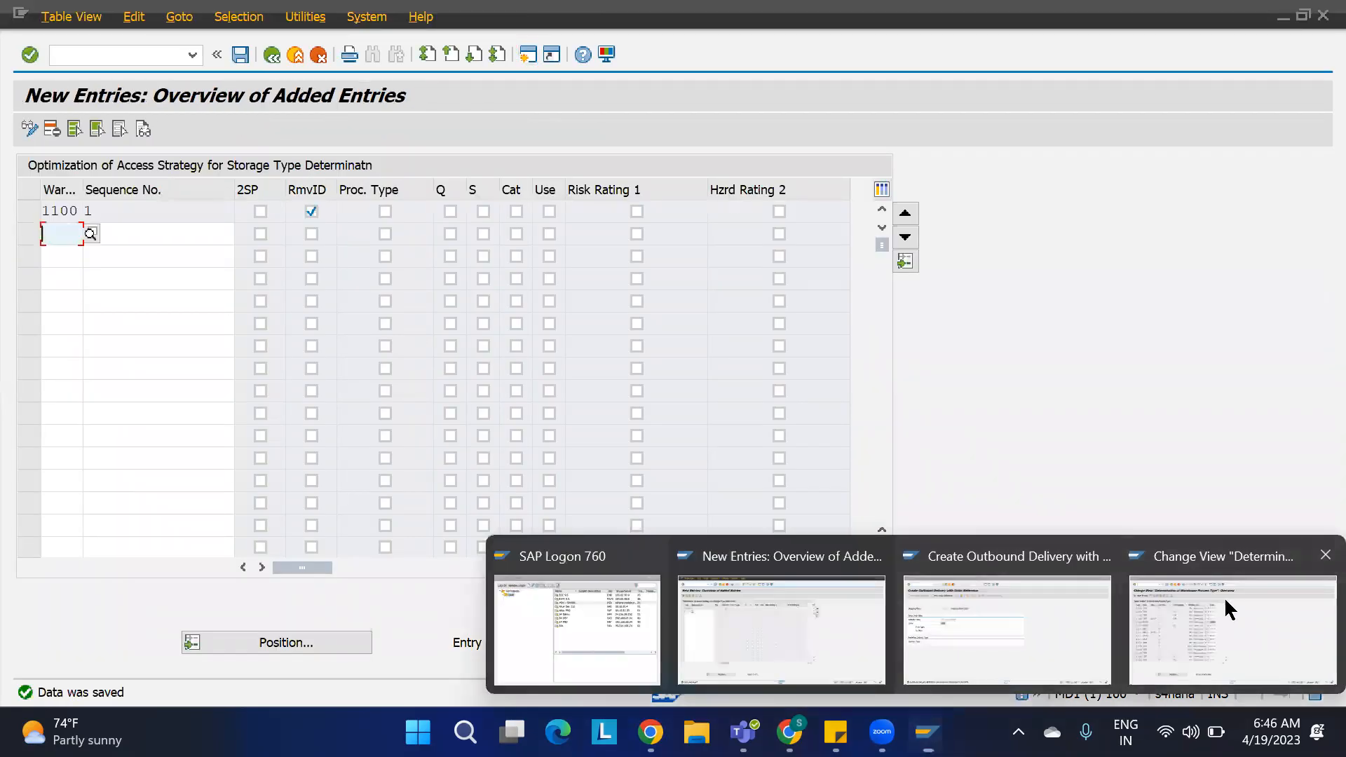
left_click(1228, 610)
left_click(146, 53)
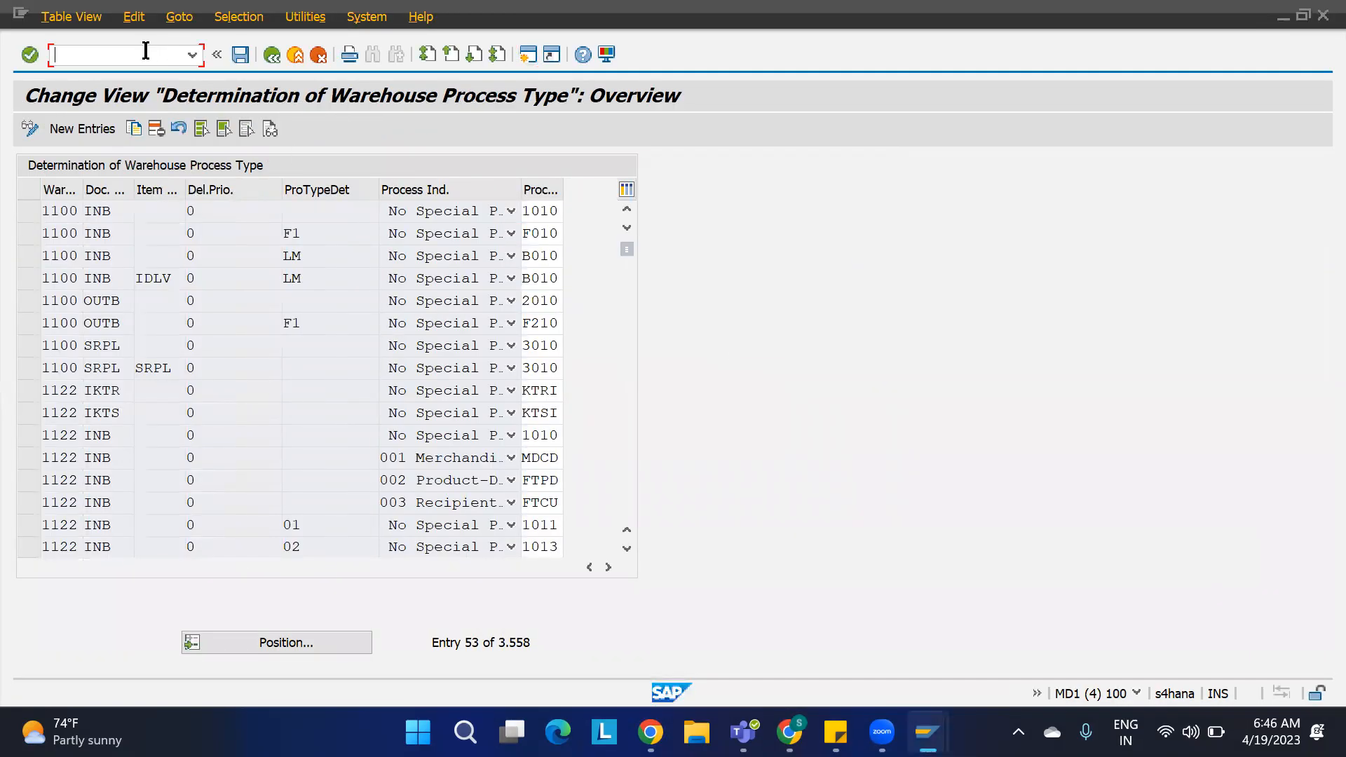
type("/N/SCWM/PRDO")
key("Return")
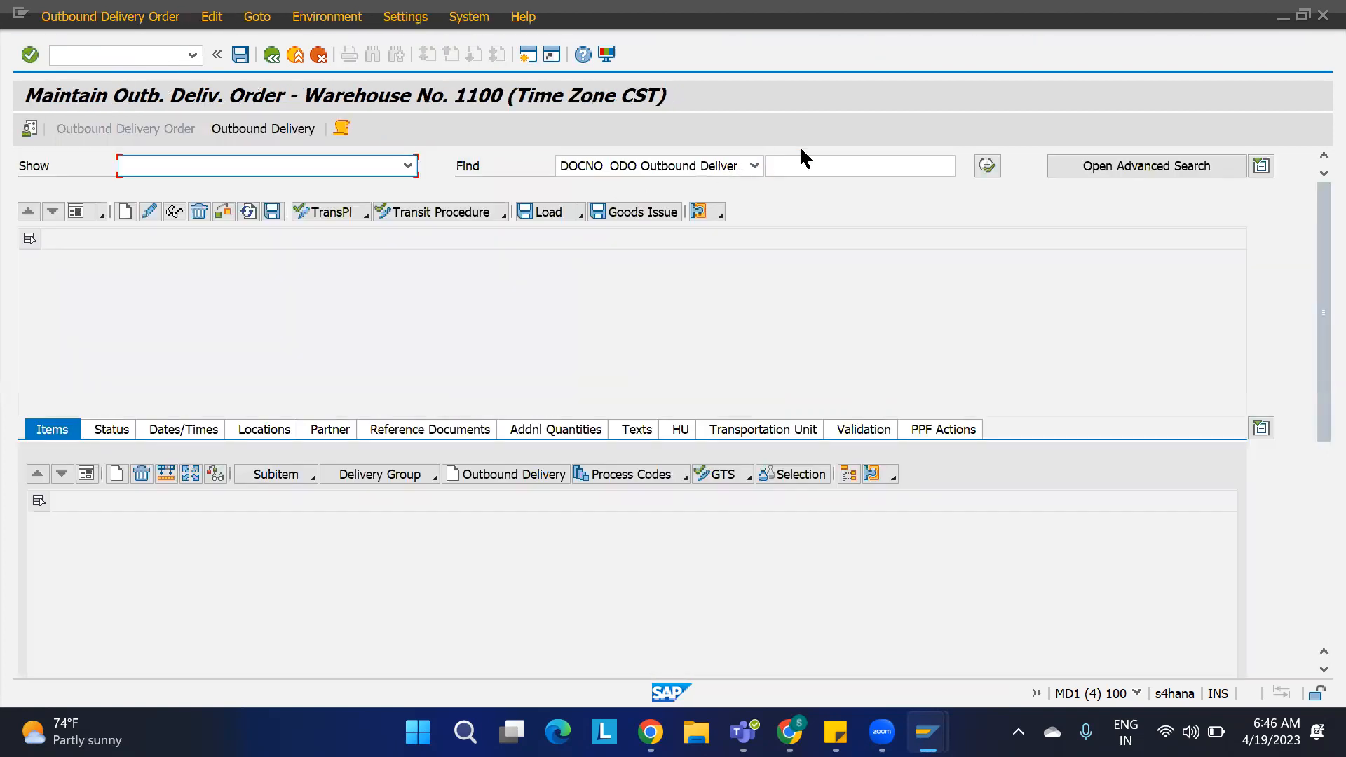
left_click(802, 166)
key("Escape")
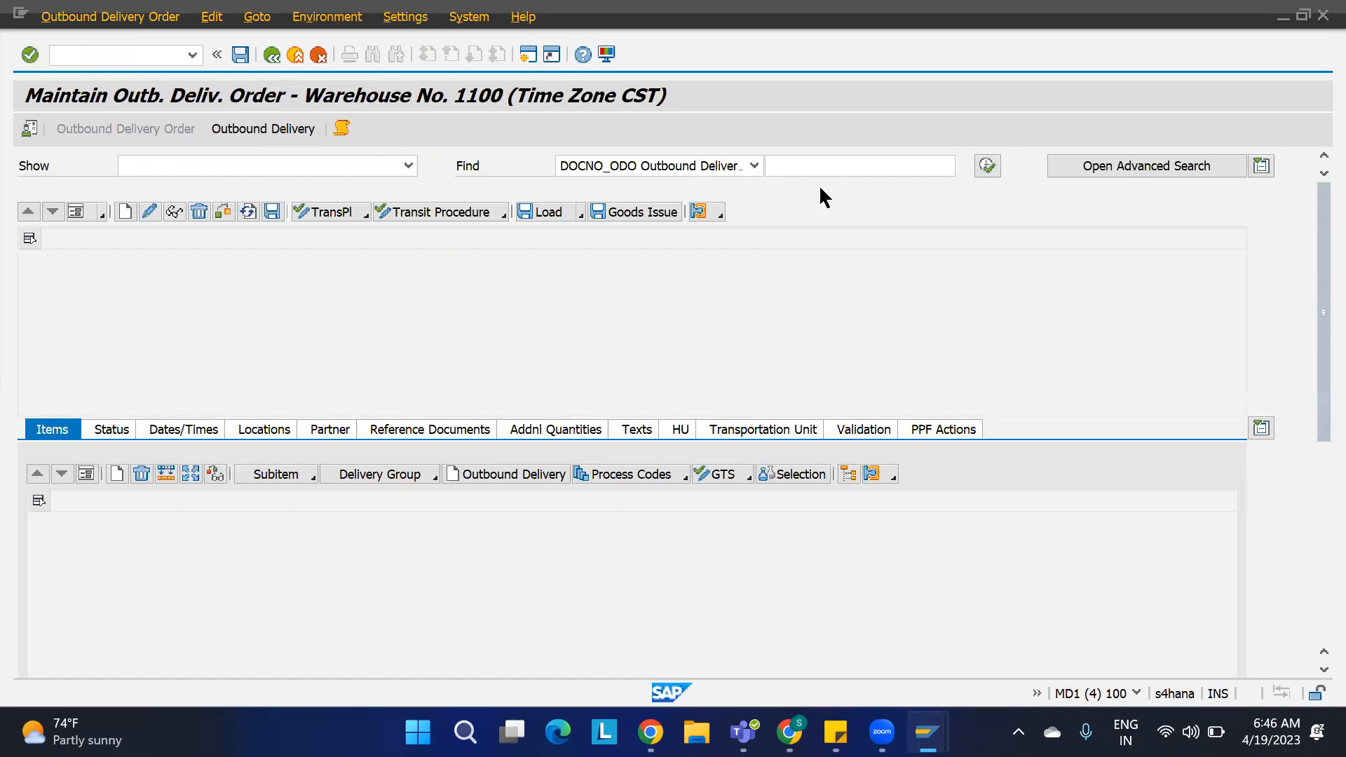
Step: Find outbound delivery order 80000626, keeping warehouse number 1100 as the default value
left_click(818, 165)
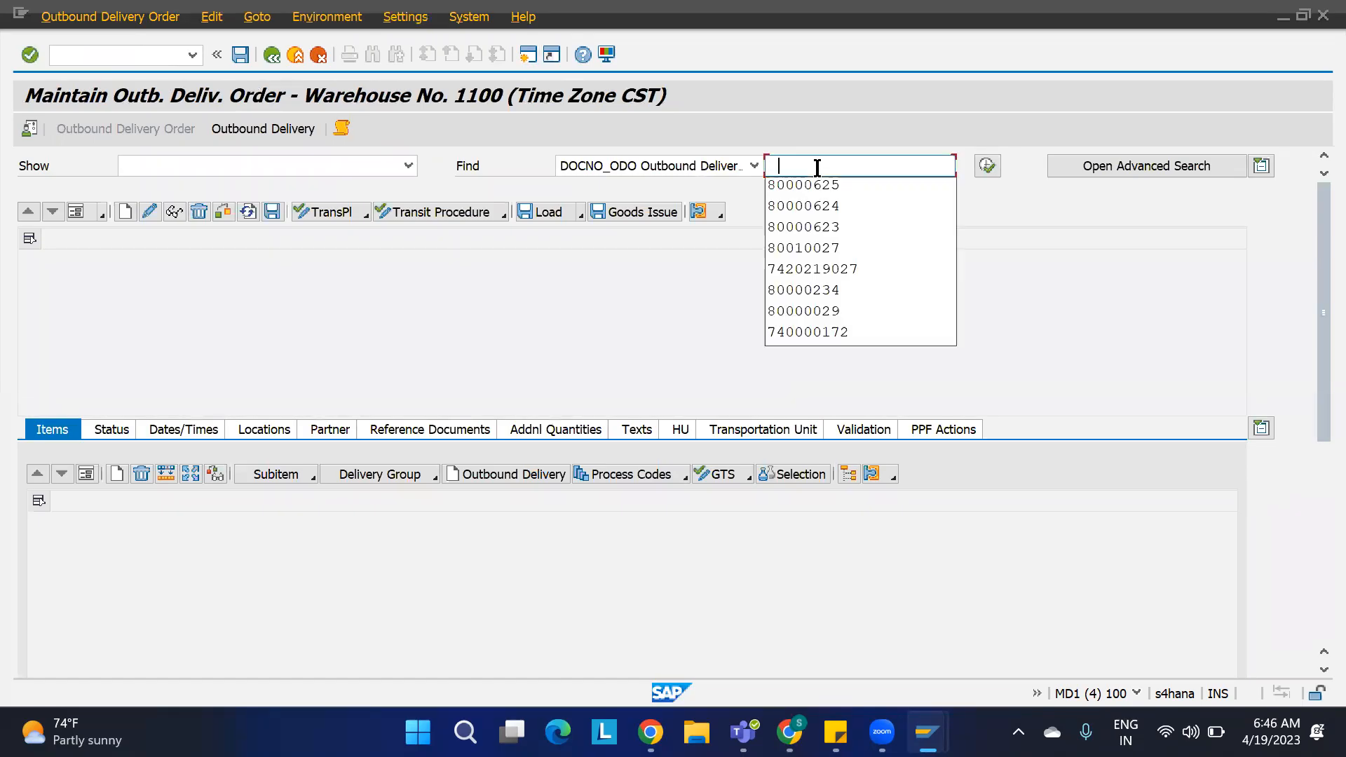
left_click(815, 186)
key("BackSpace")
type("626")
left_click(29, 129)
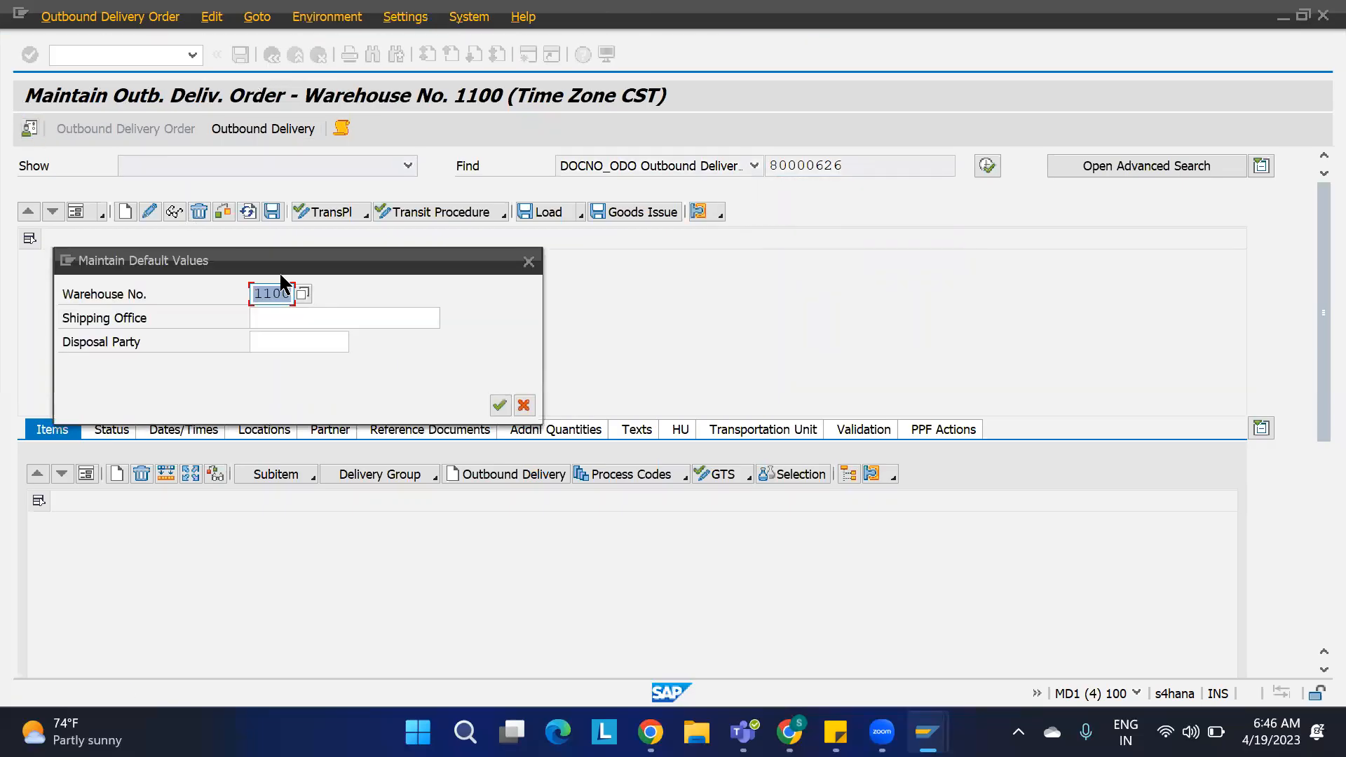
left_click(499, 405)
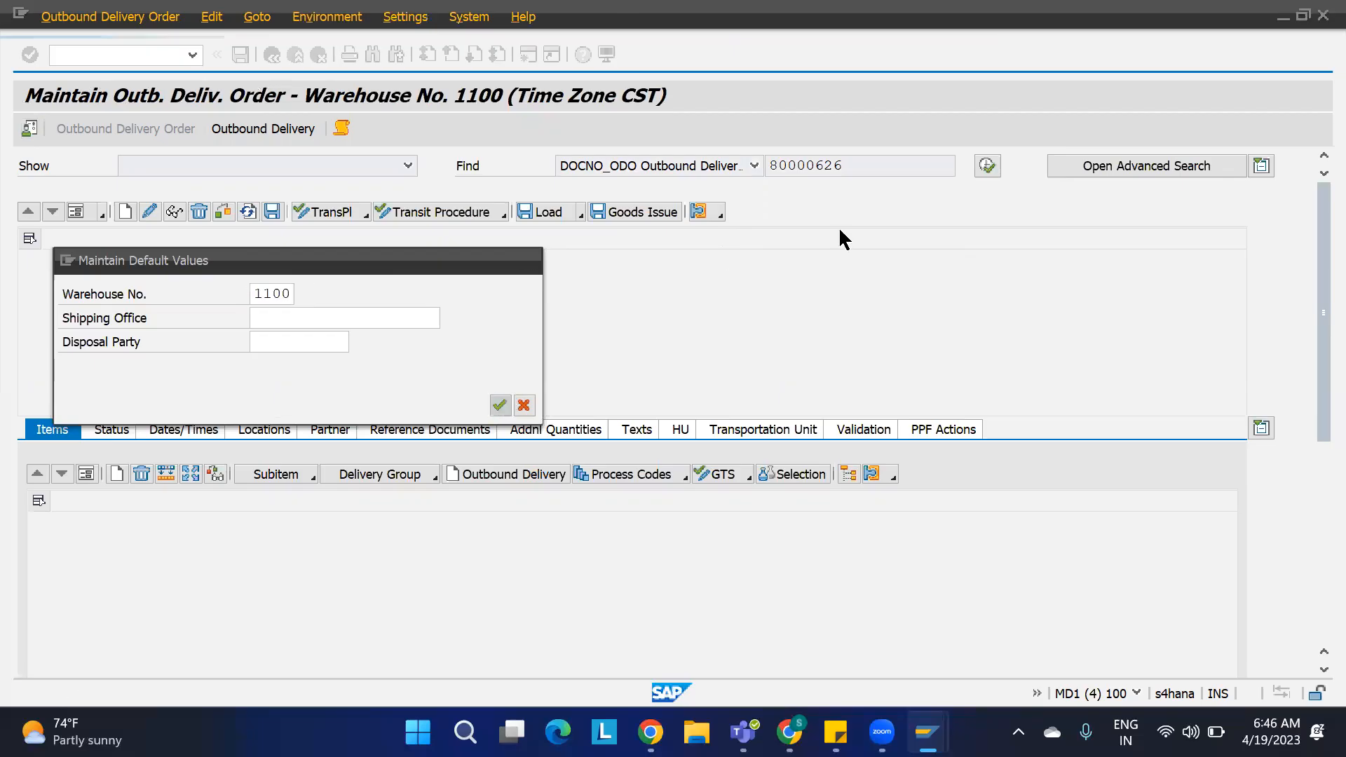
left_click(986, 166)
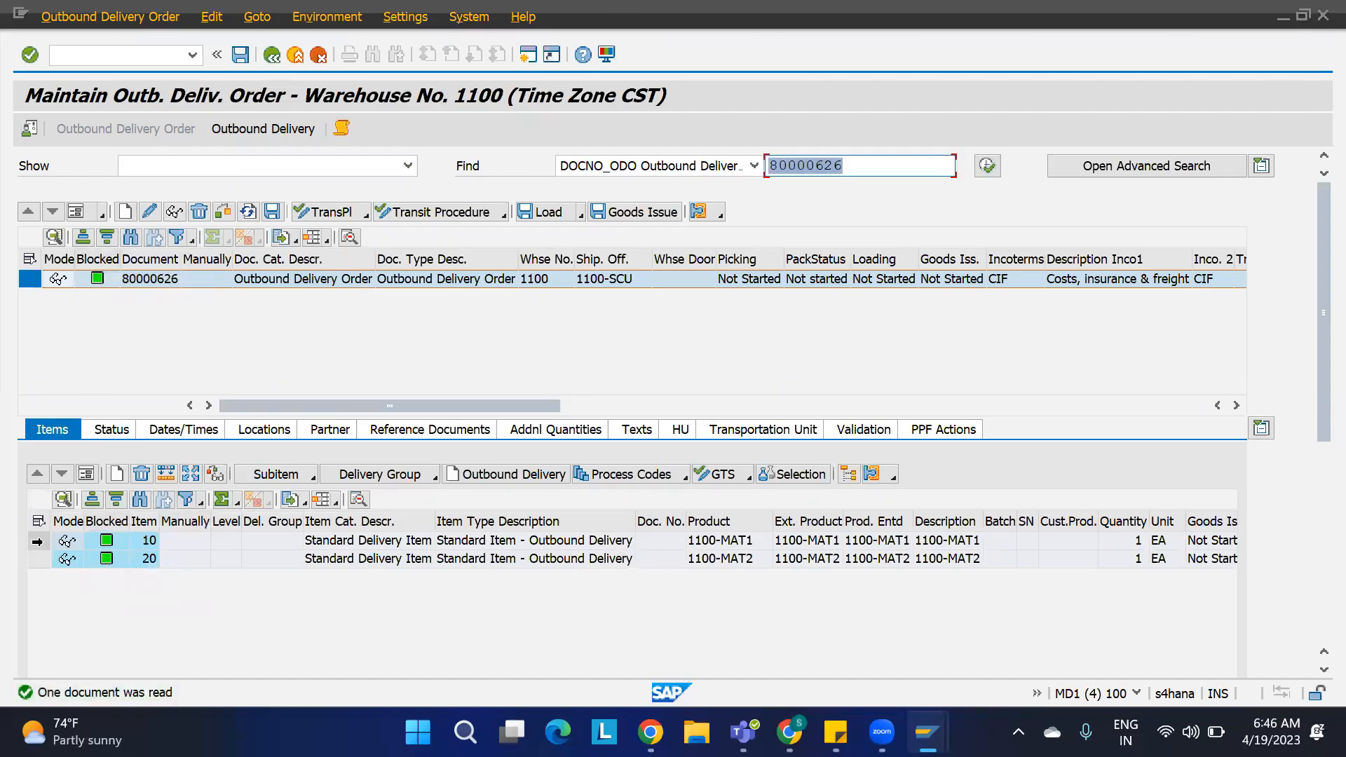
Step: Inspect item 10's detail data, including its warehouse process type in the movement data
left_click(39, 540)
left_click(88, 477)
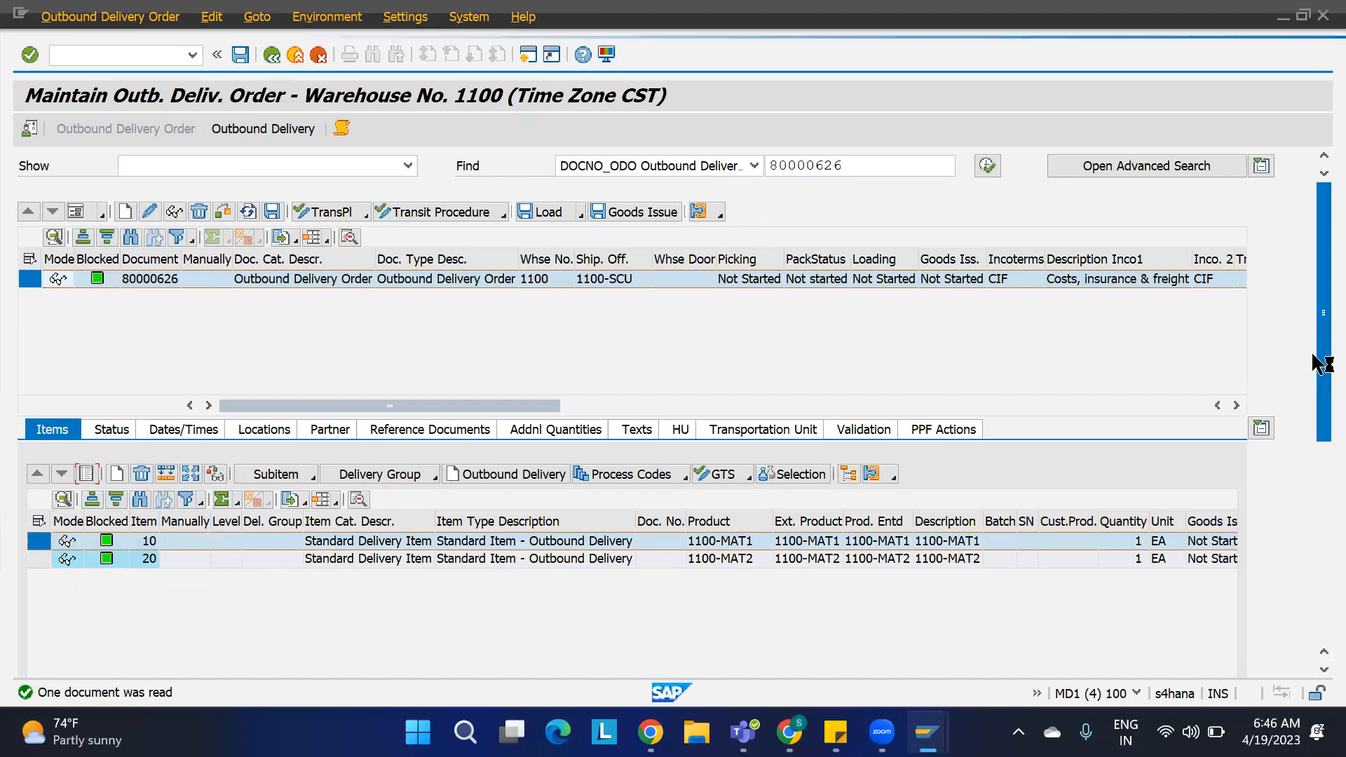
left_click_drag(1319, 365, 1318, 455)
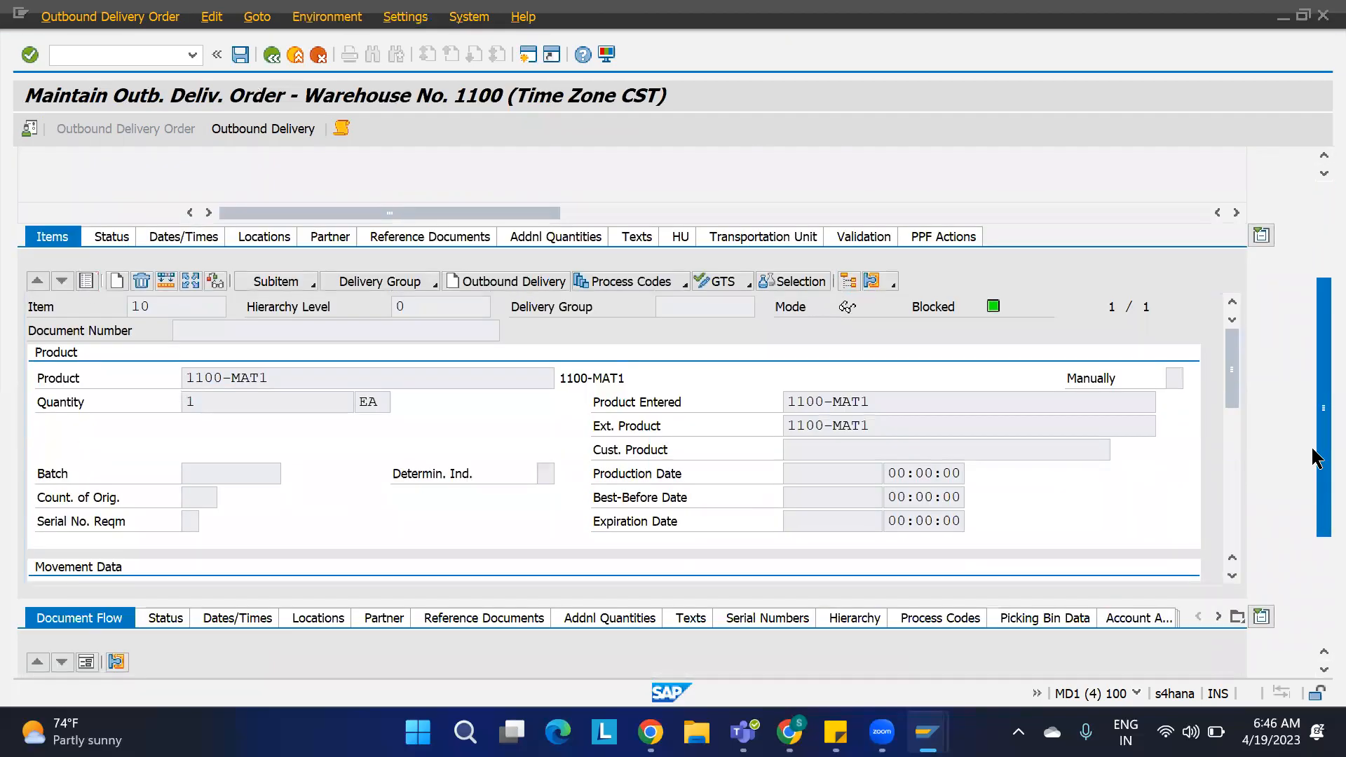
left_click_drag(1232, 354, 1237, 438)
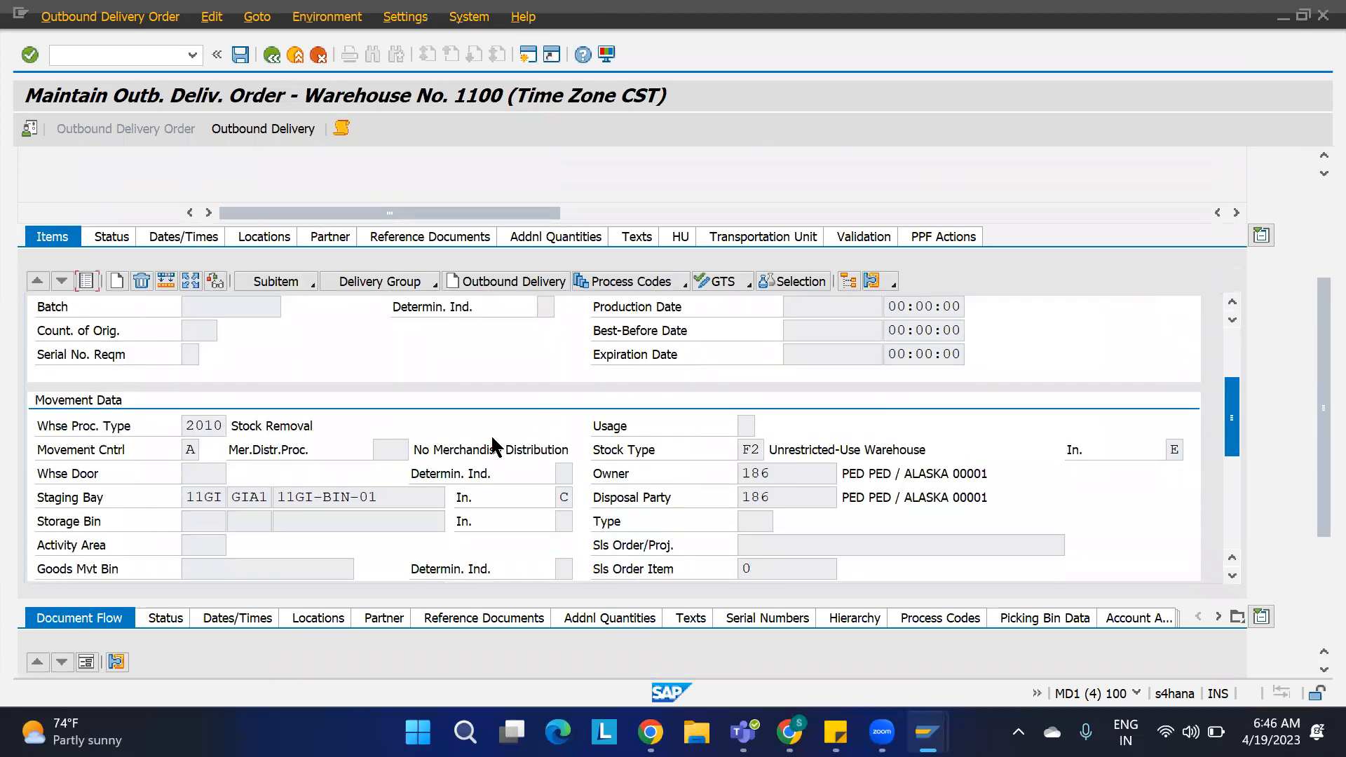
left_click(222, 426)
left_click_drag(223, 426, 153, 433)
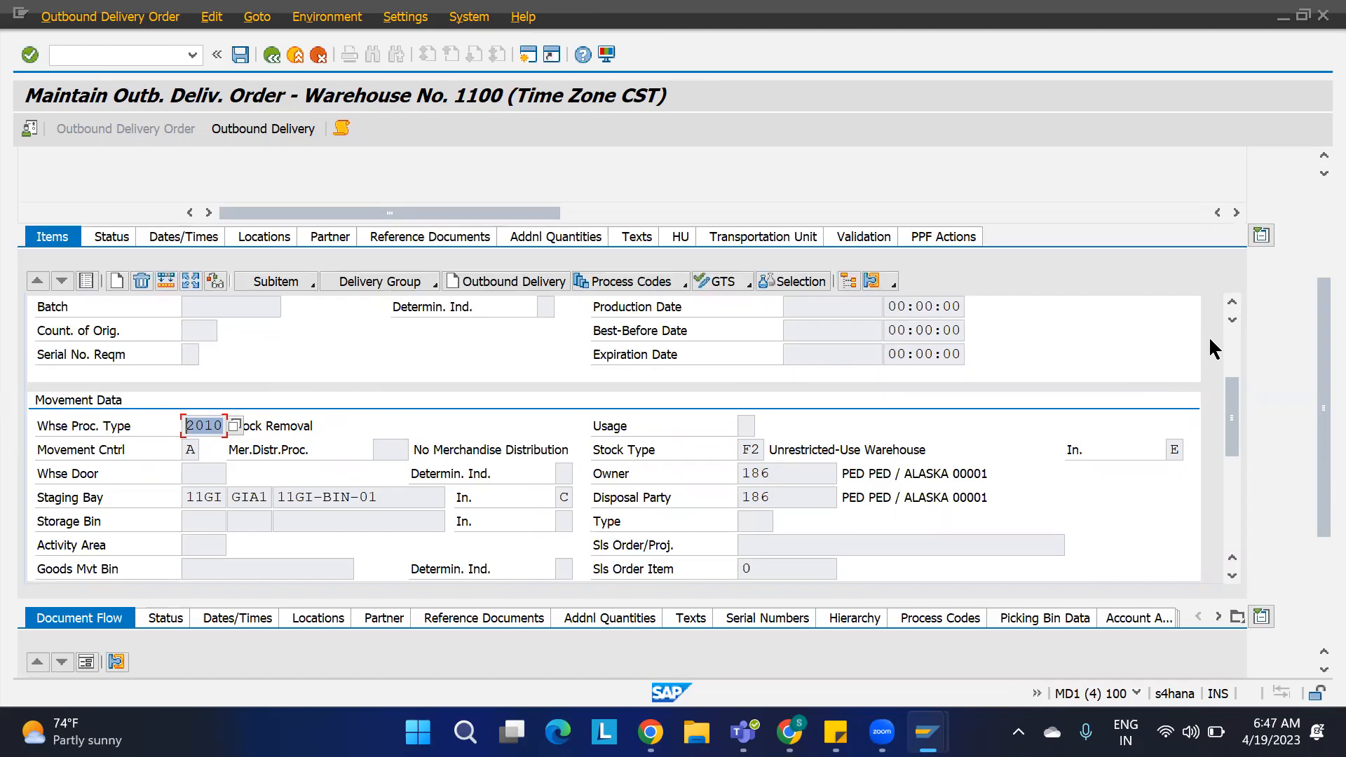
scroll(1232, 346, "up", 3)
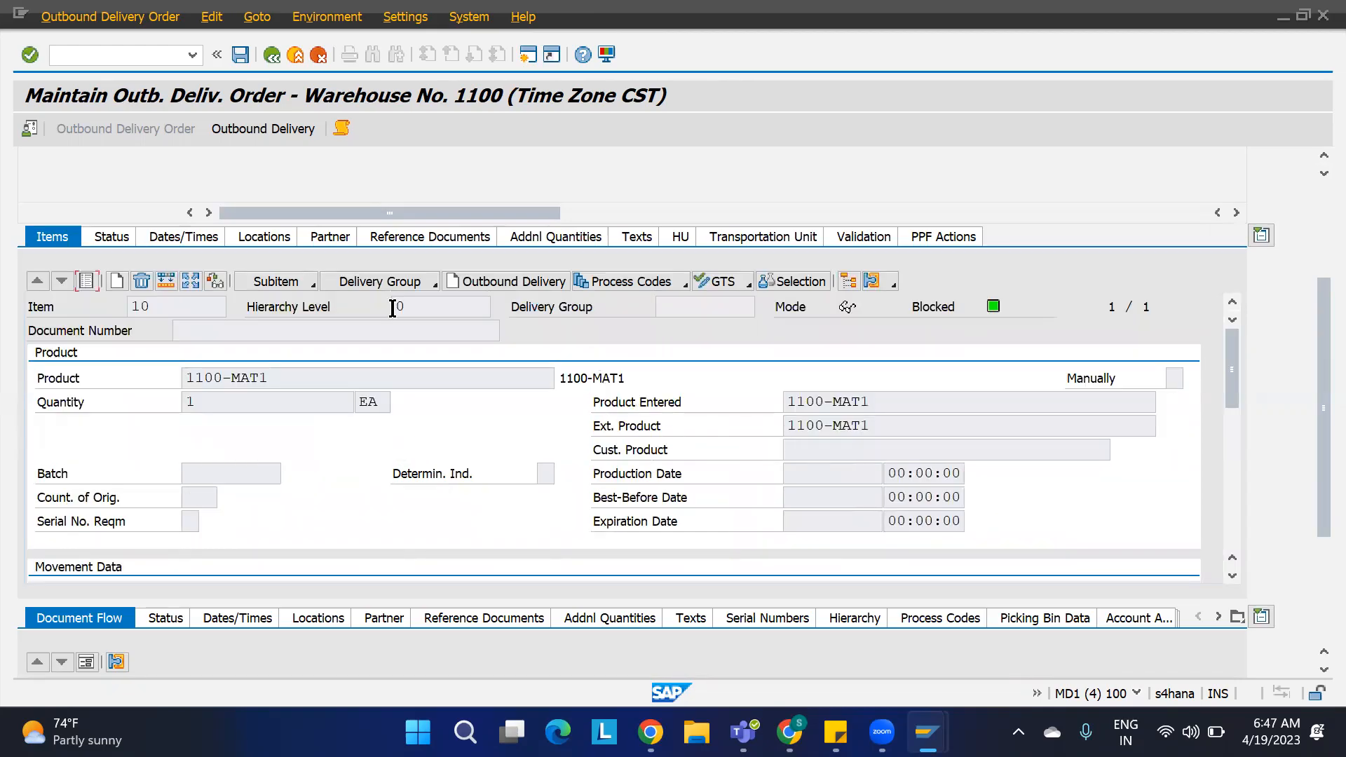
Step: Inspect item 20's warehouse process type in its detail data and return to the item list
left_click(88, 281)
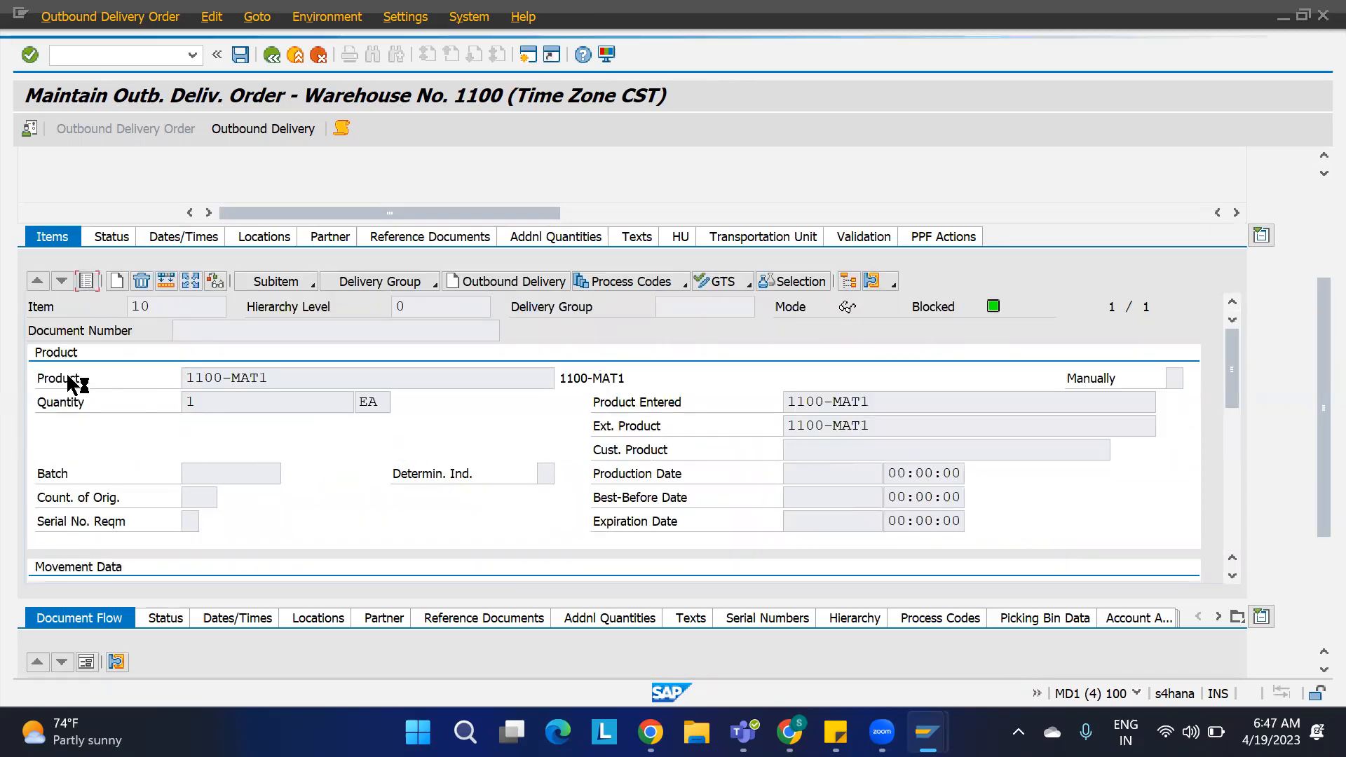
left_click(40, 368)
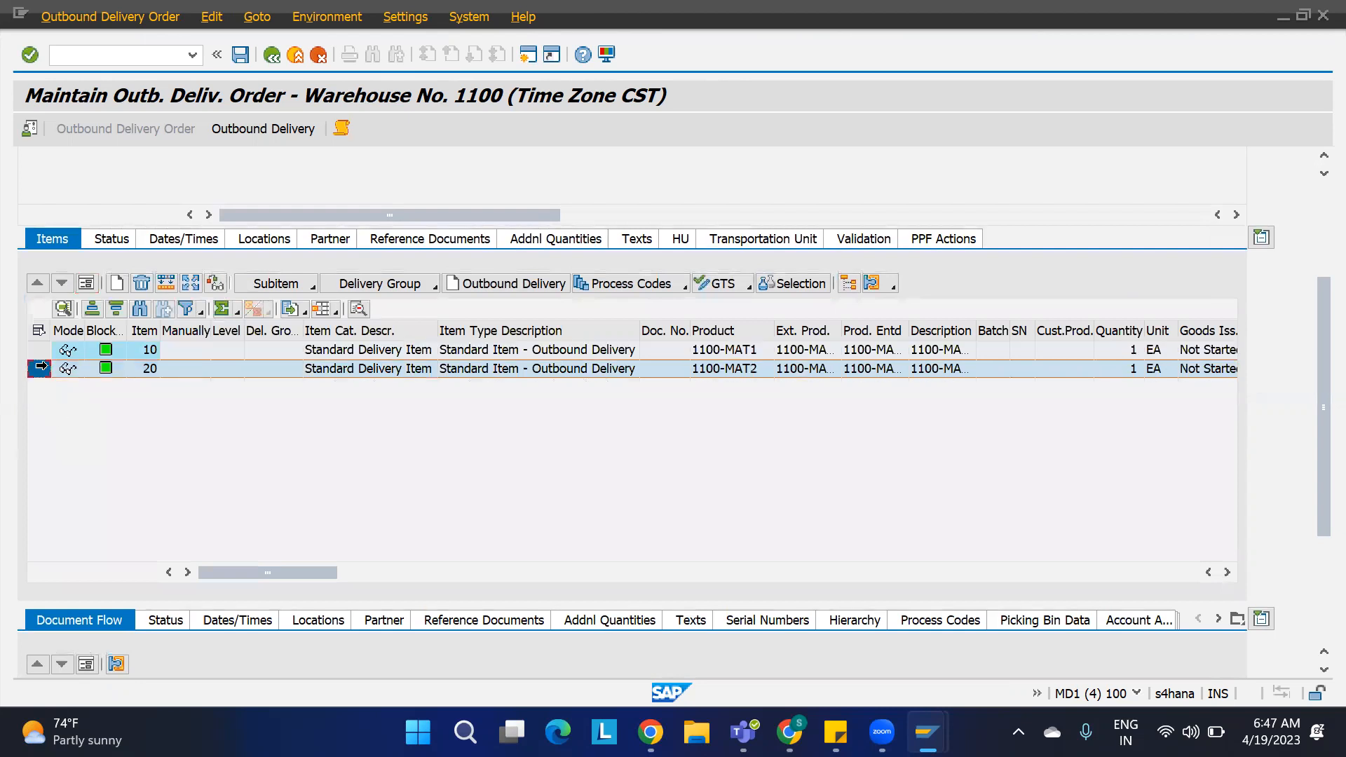
left_click(86, 283)
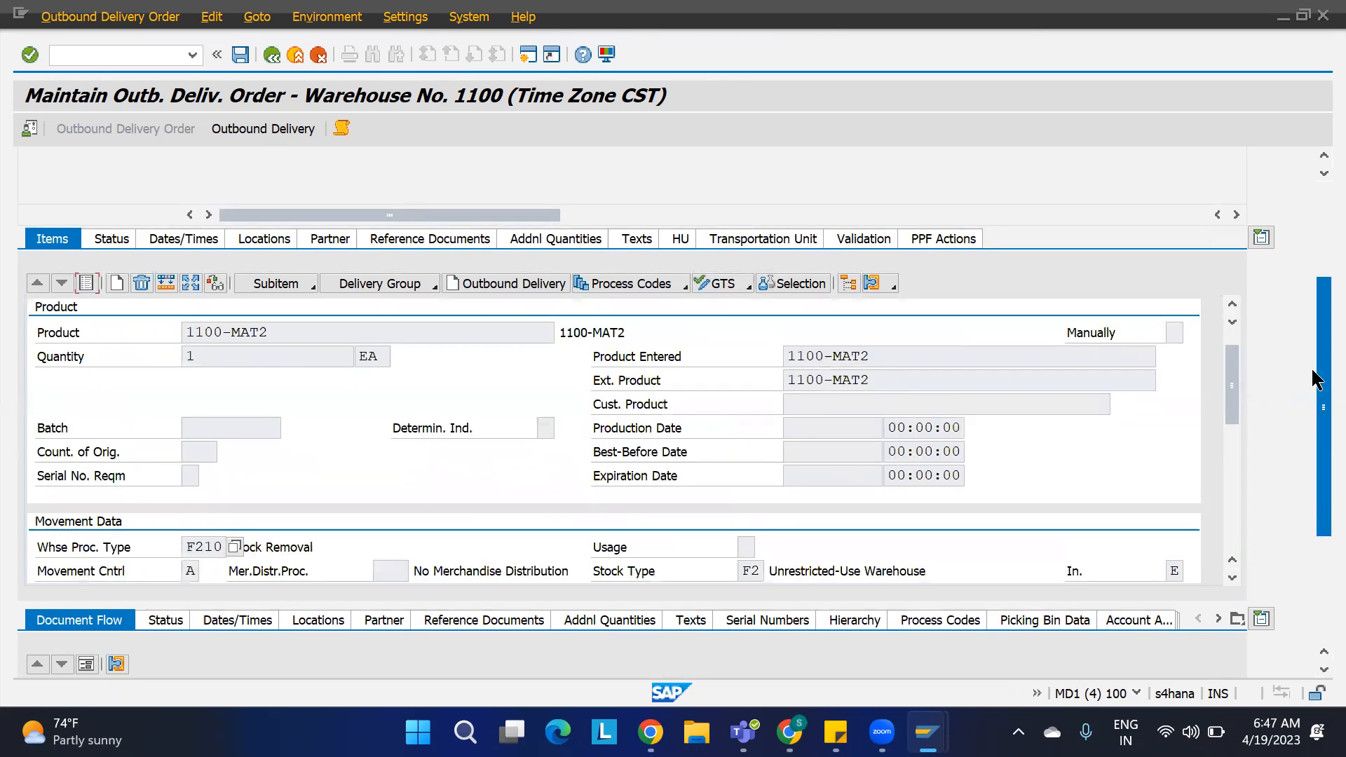
left_click(224, 546)
left_click_drag(224, 546, 176, 556)
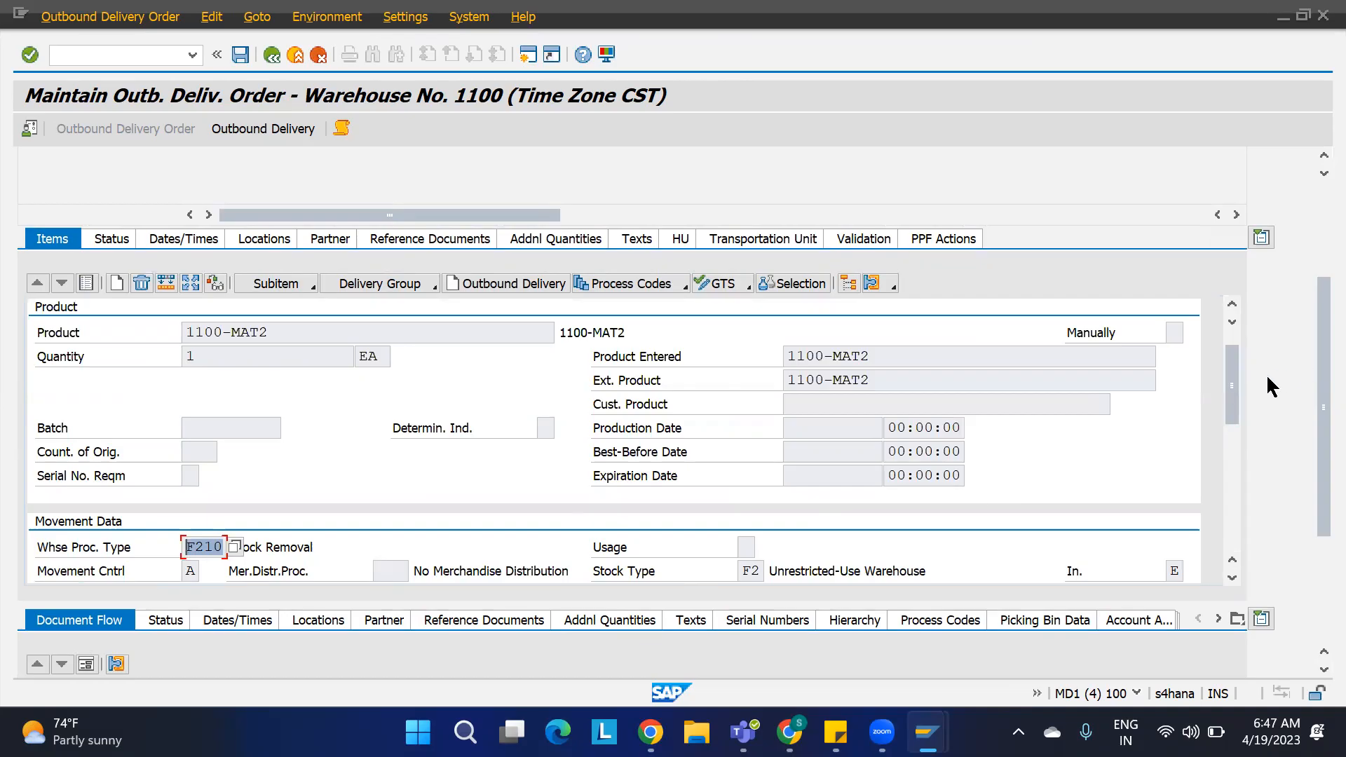
left_click_drag(1235, 379, 1232, 352)
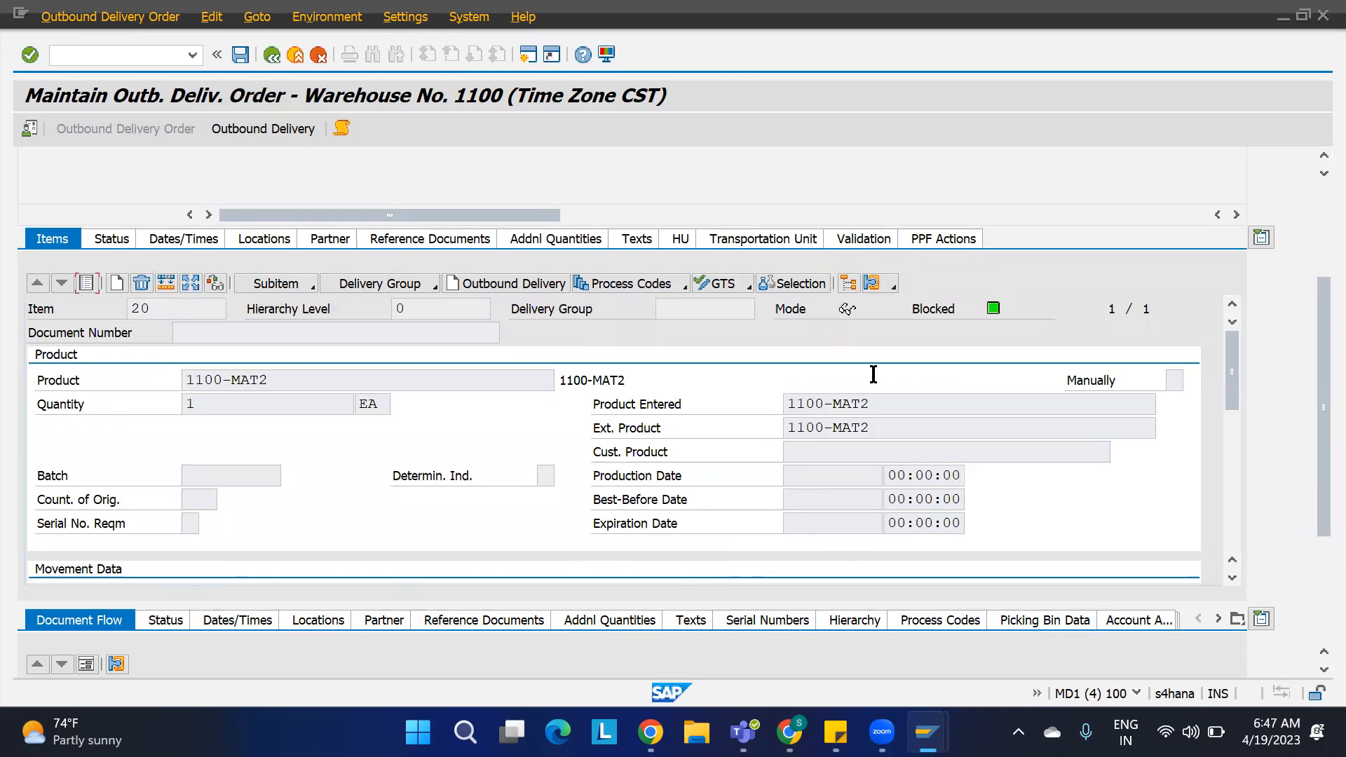
left_click(86, 283)
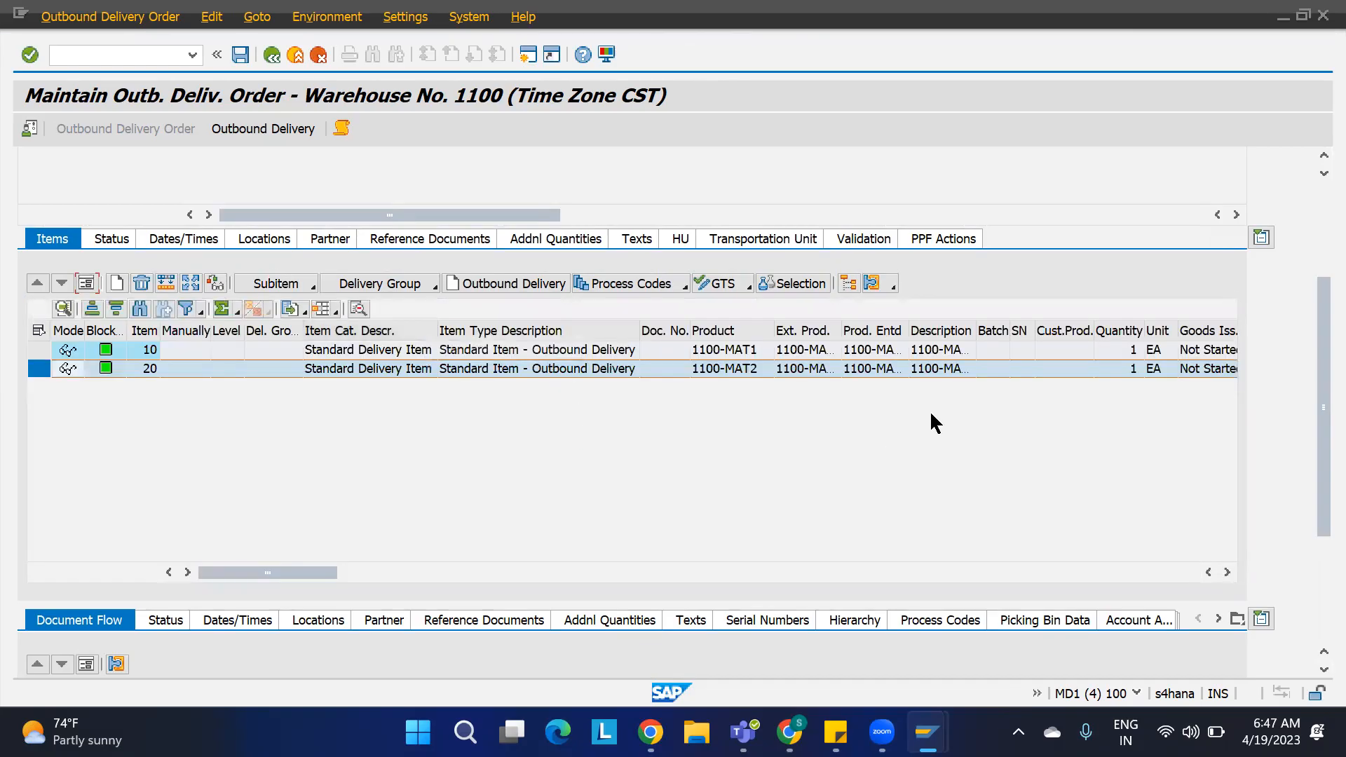
scroll(1314, 222, "up", 3)
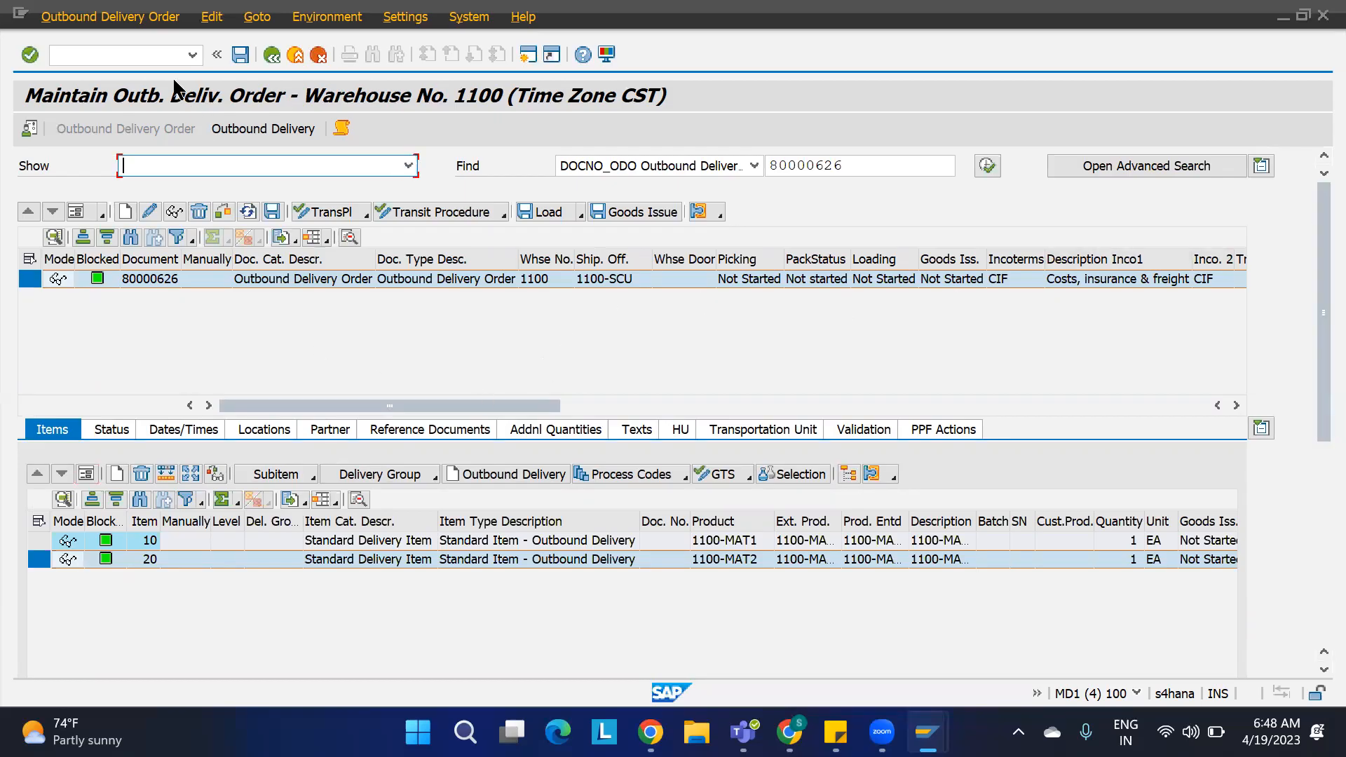
Step: Open warehouse task creation for stock removal from the outbound delivery order
left_click(143, 21)
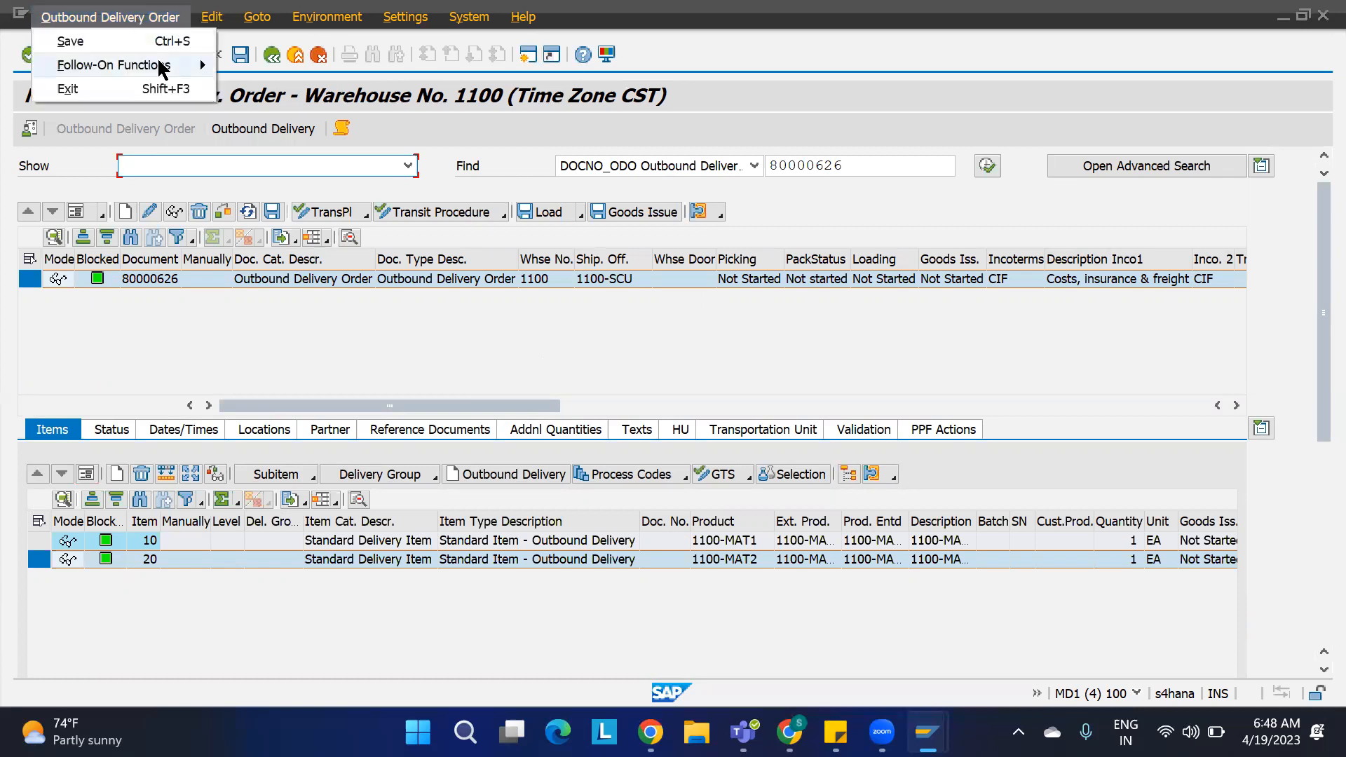
mouse_move(162, 66)
left_click(272, 62)
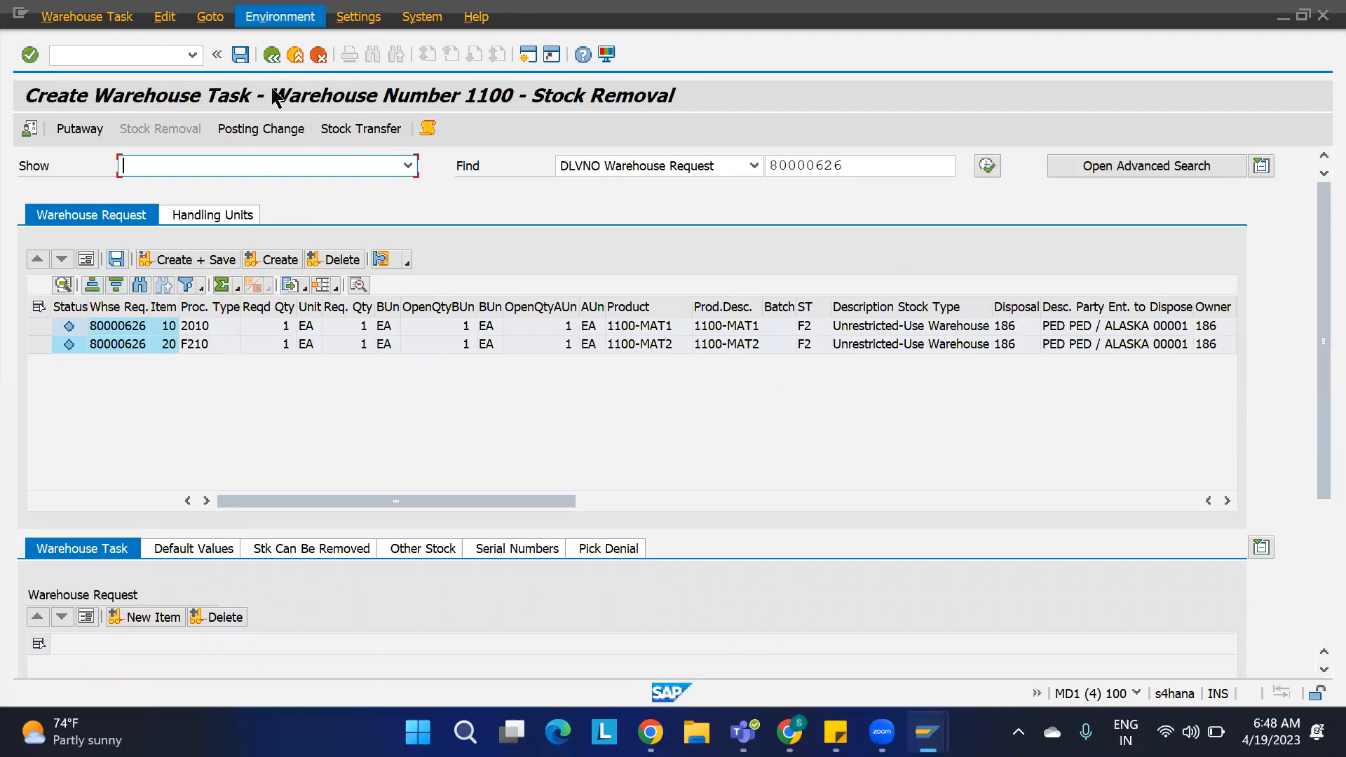
Step: Open the warehouse management monitor SAP for warehouse number 1100
left_click(280, 17)
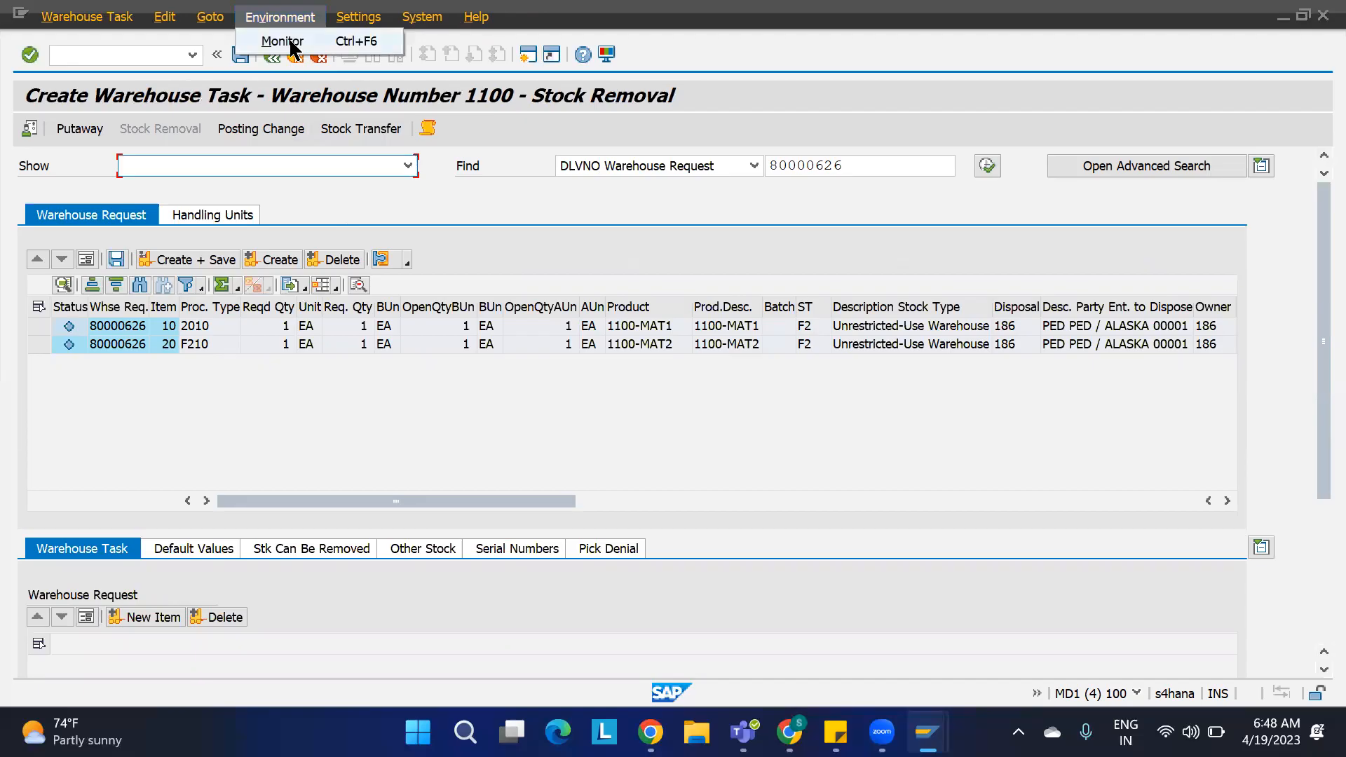
left_click(282, 41)
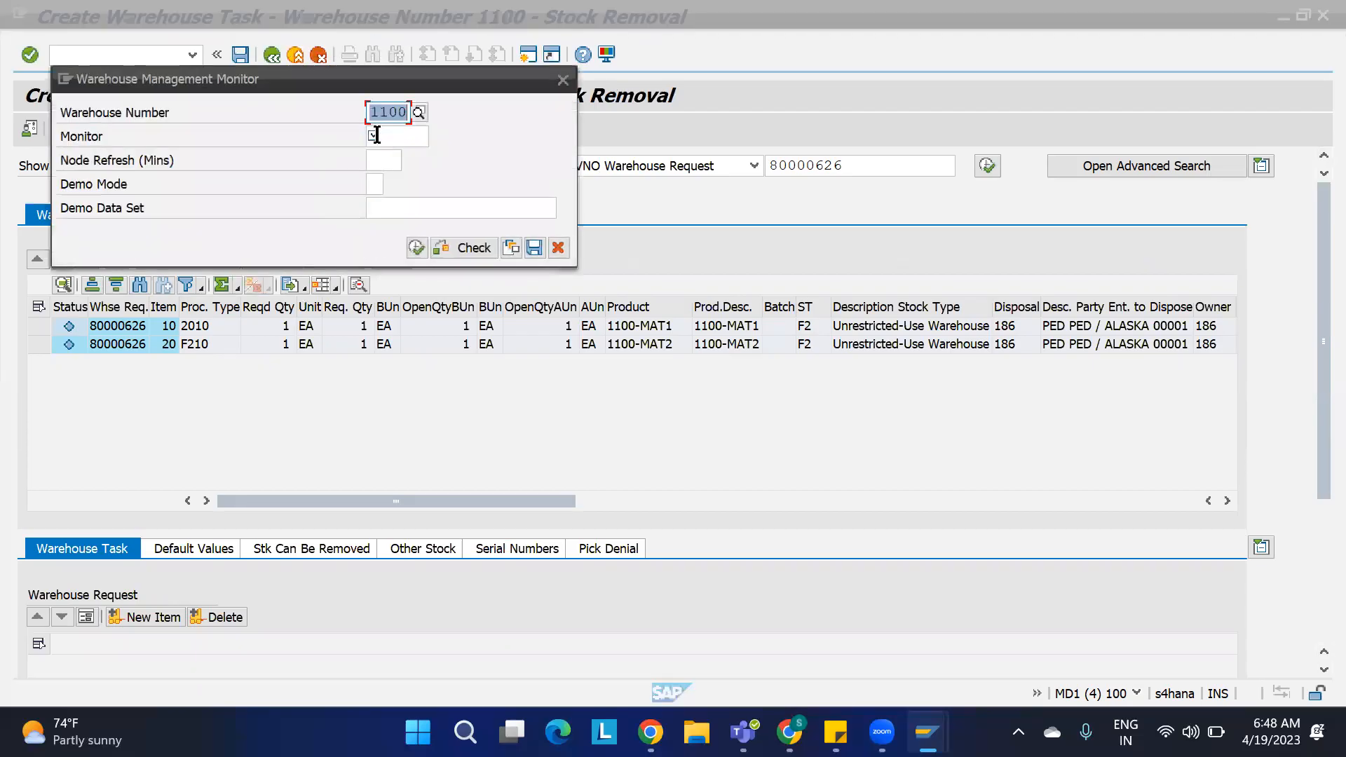
left_click(376, 135)
type("SAP")
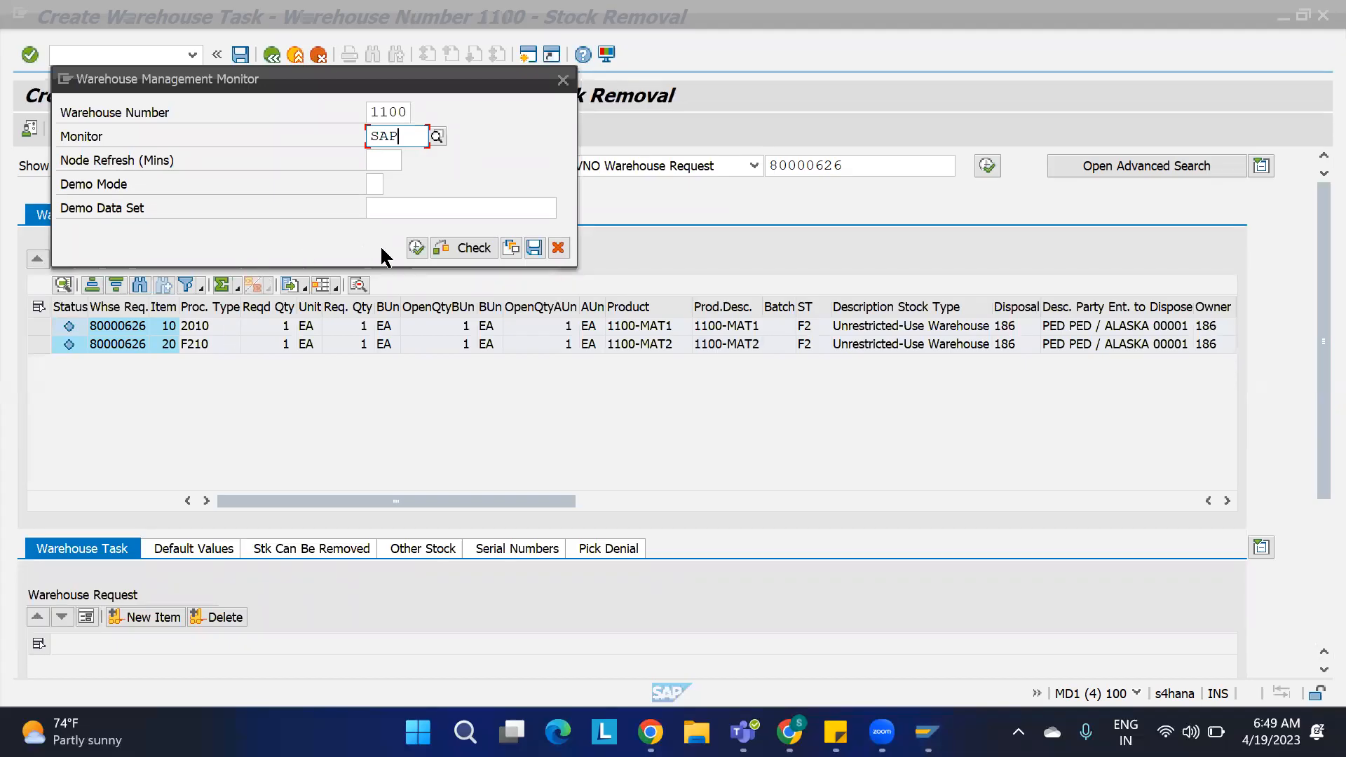
left_click(416, 248)
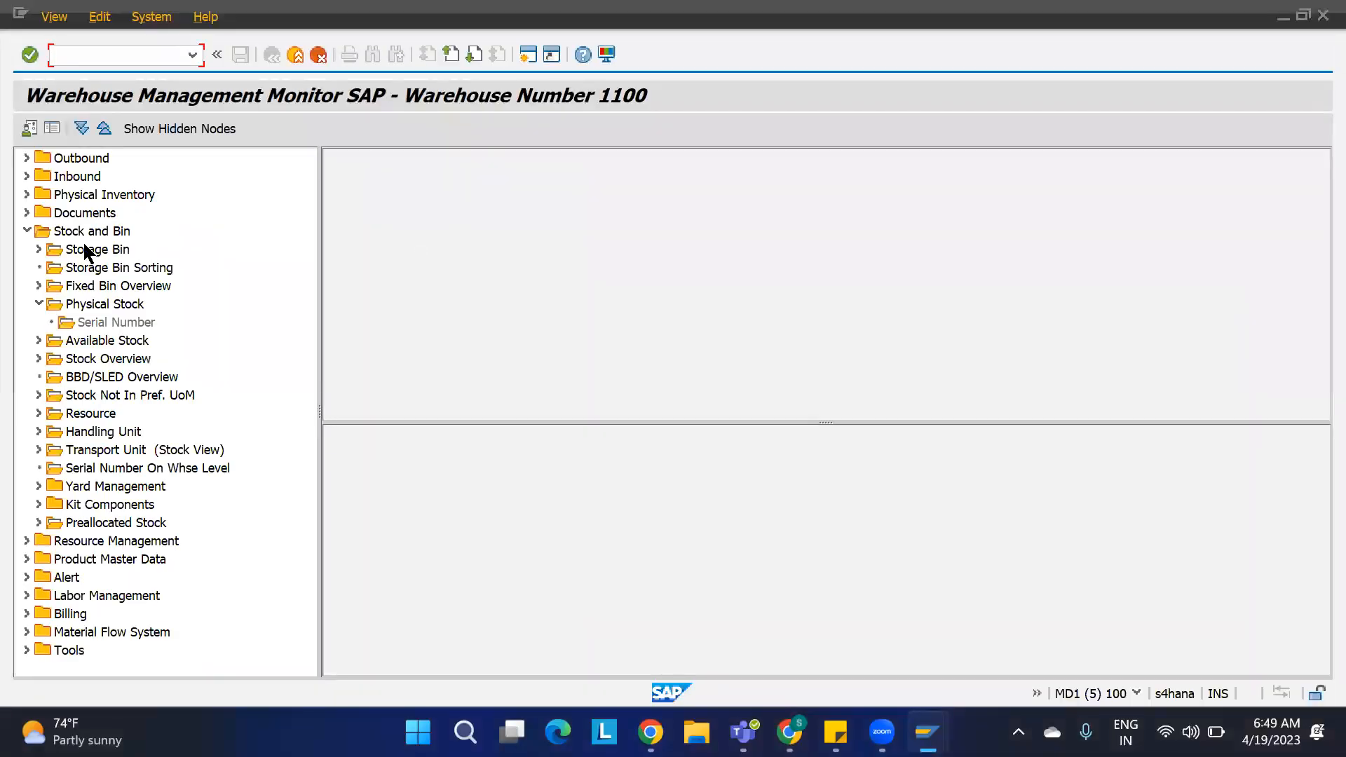
Step: List the storage bins of storage type ST01 in the monitor
double_click(78, 250)
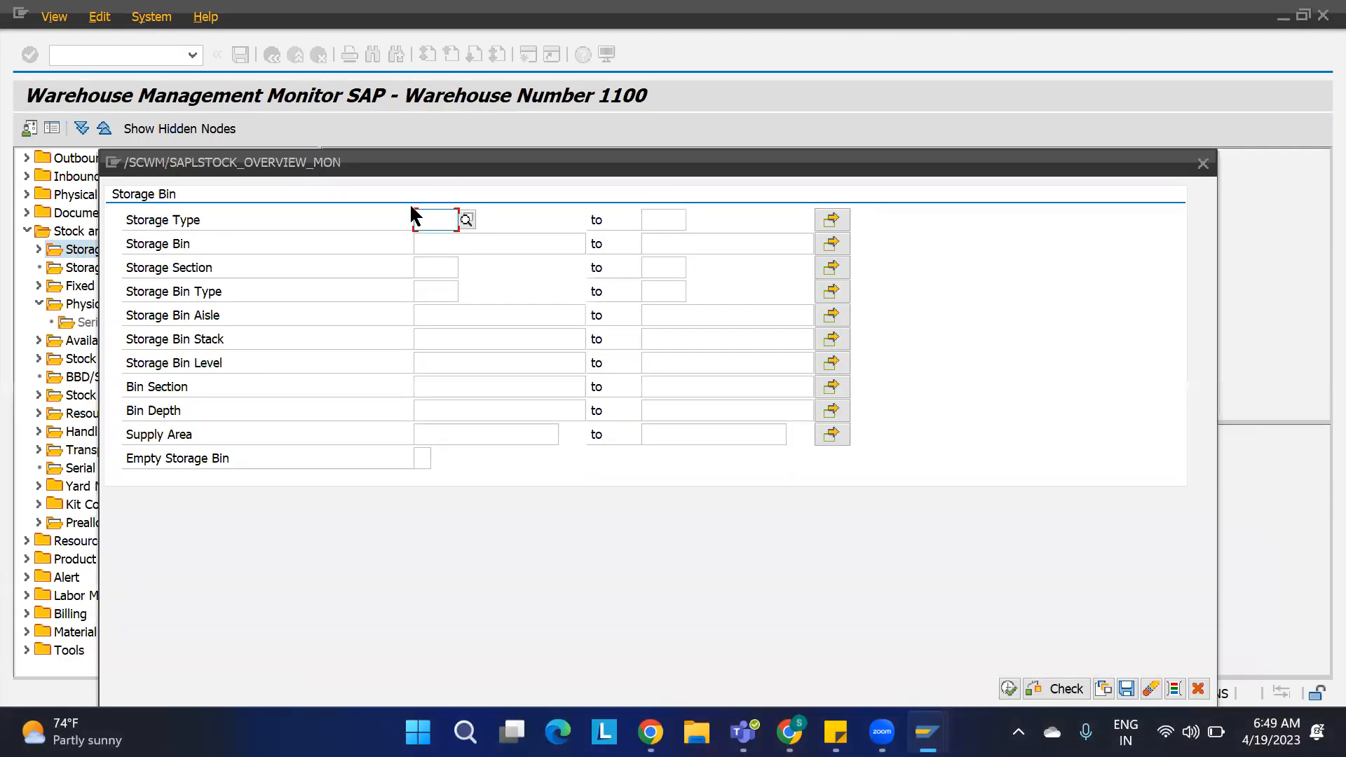
type("ST01")
key("Tab")
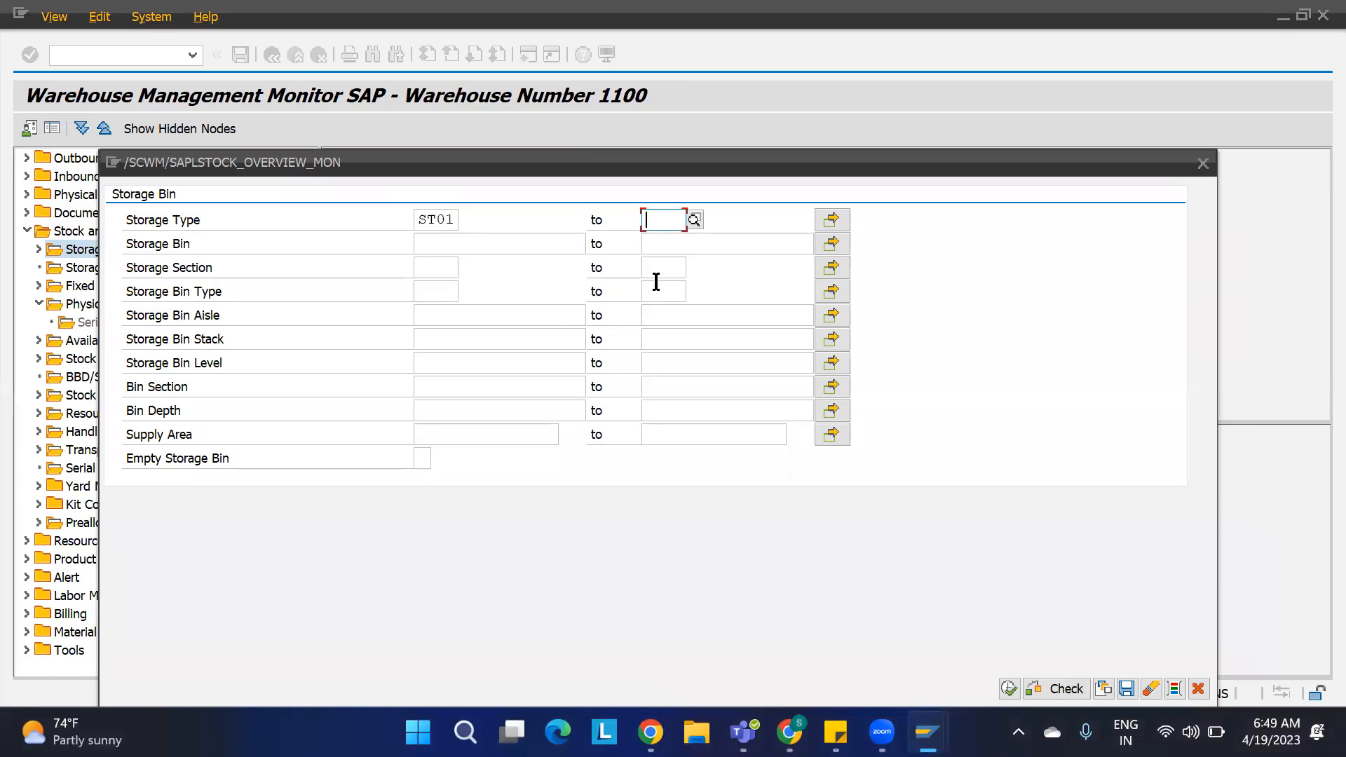
left_click(1008, 689)
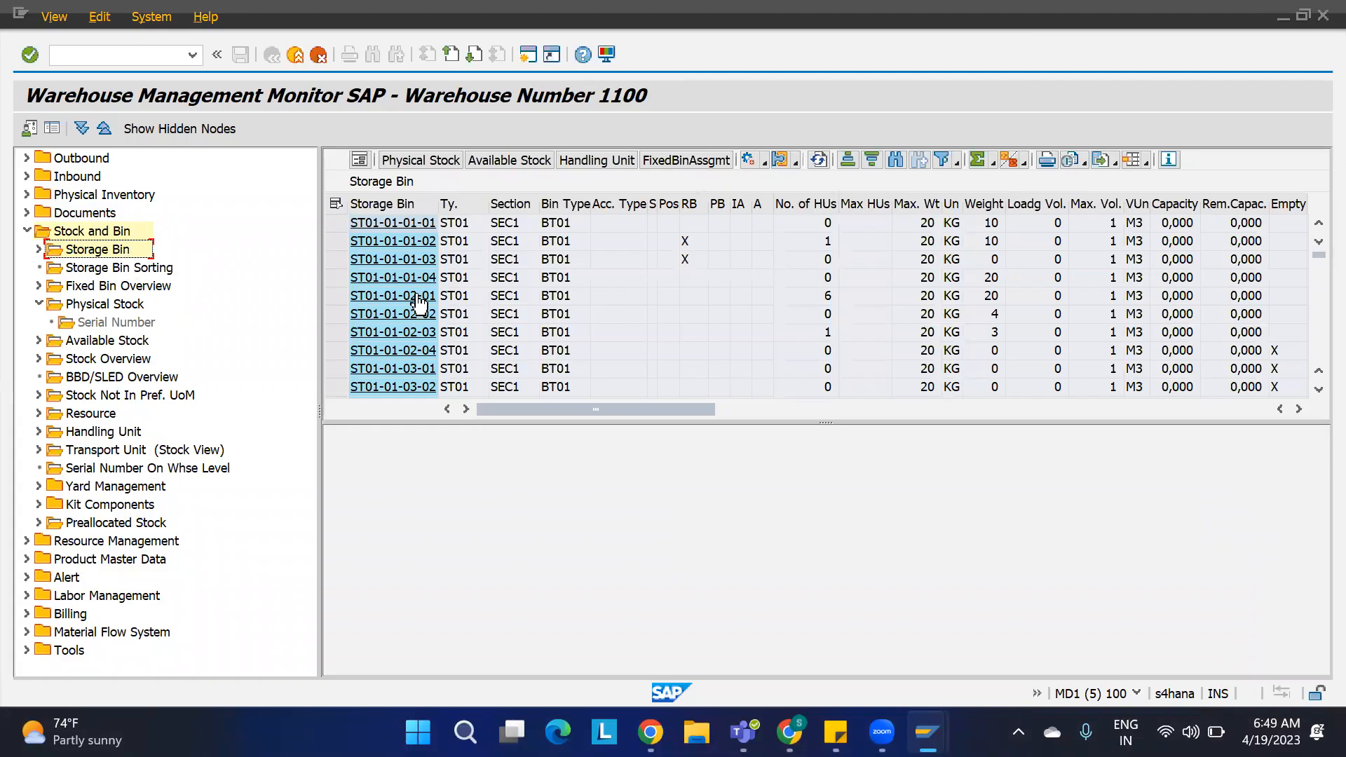
Step: Display physical stock of product 1100-MAT1 in storage type ST01 and sort it ascending by GR date
left_click(40, 251)
double_click(125, 267)
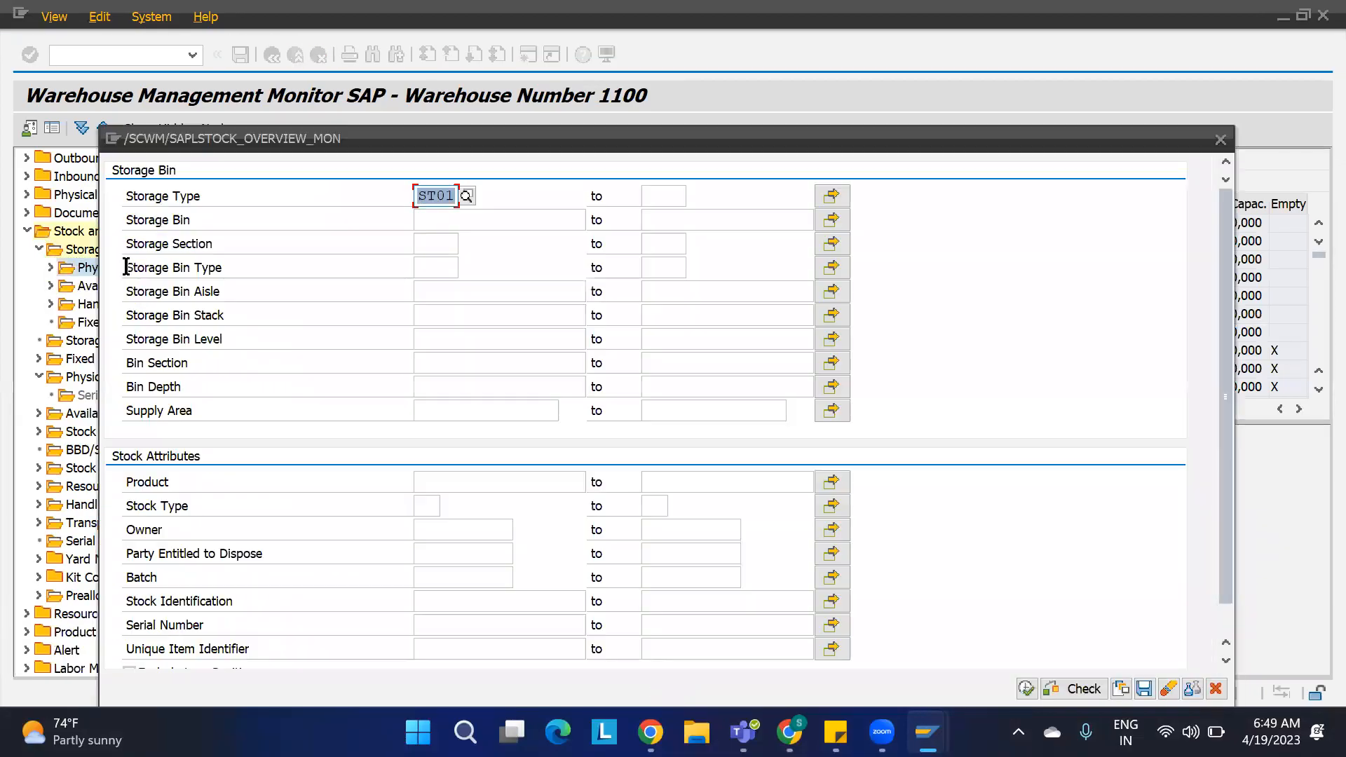
left_click(453, 487)
type("1100-")
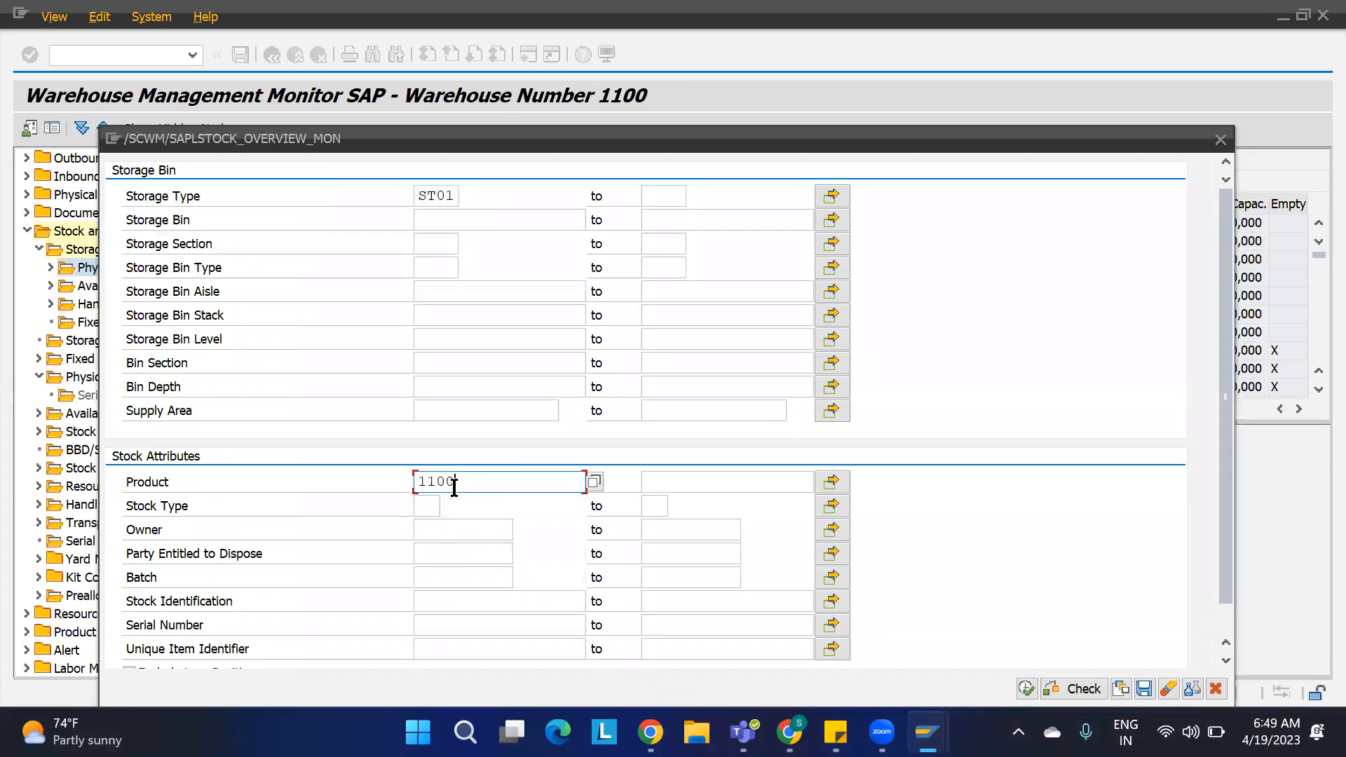
type("MAT1")
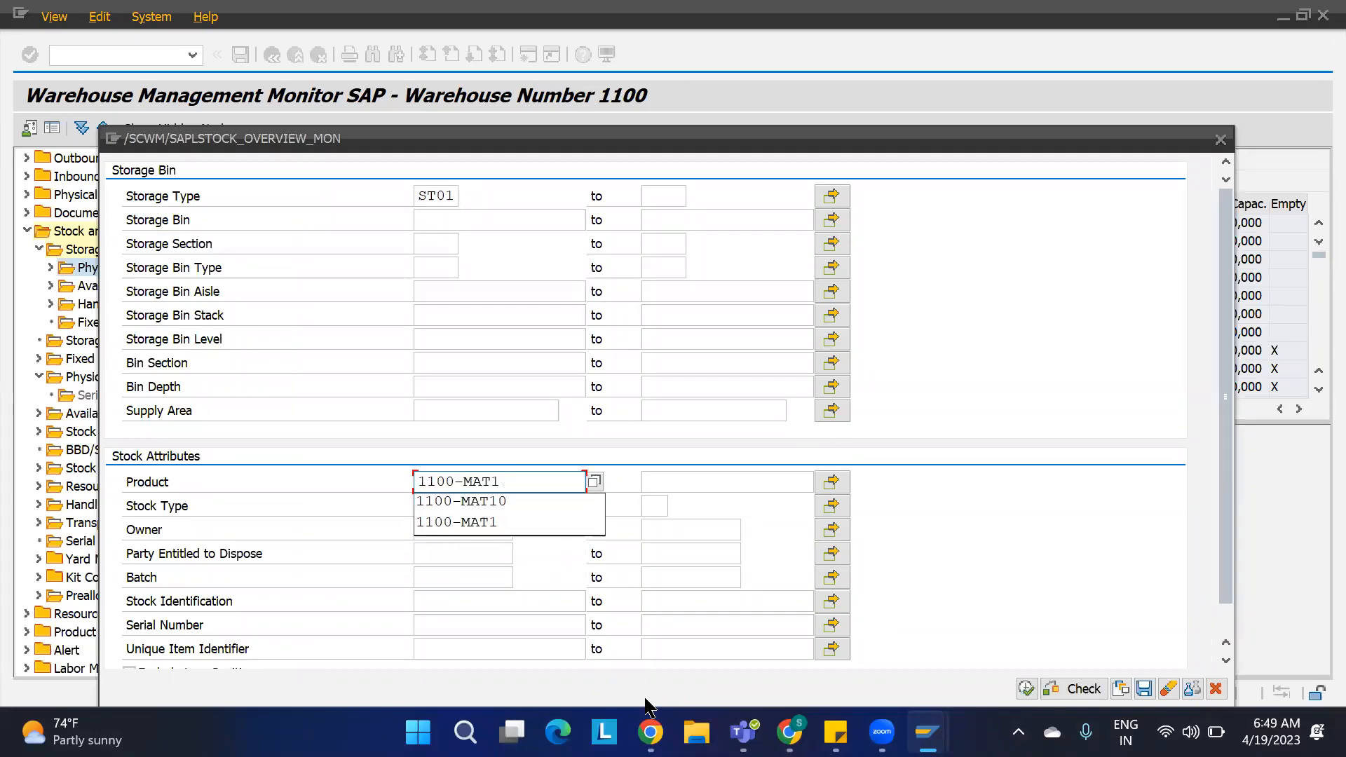
left_click(1026, 690)
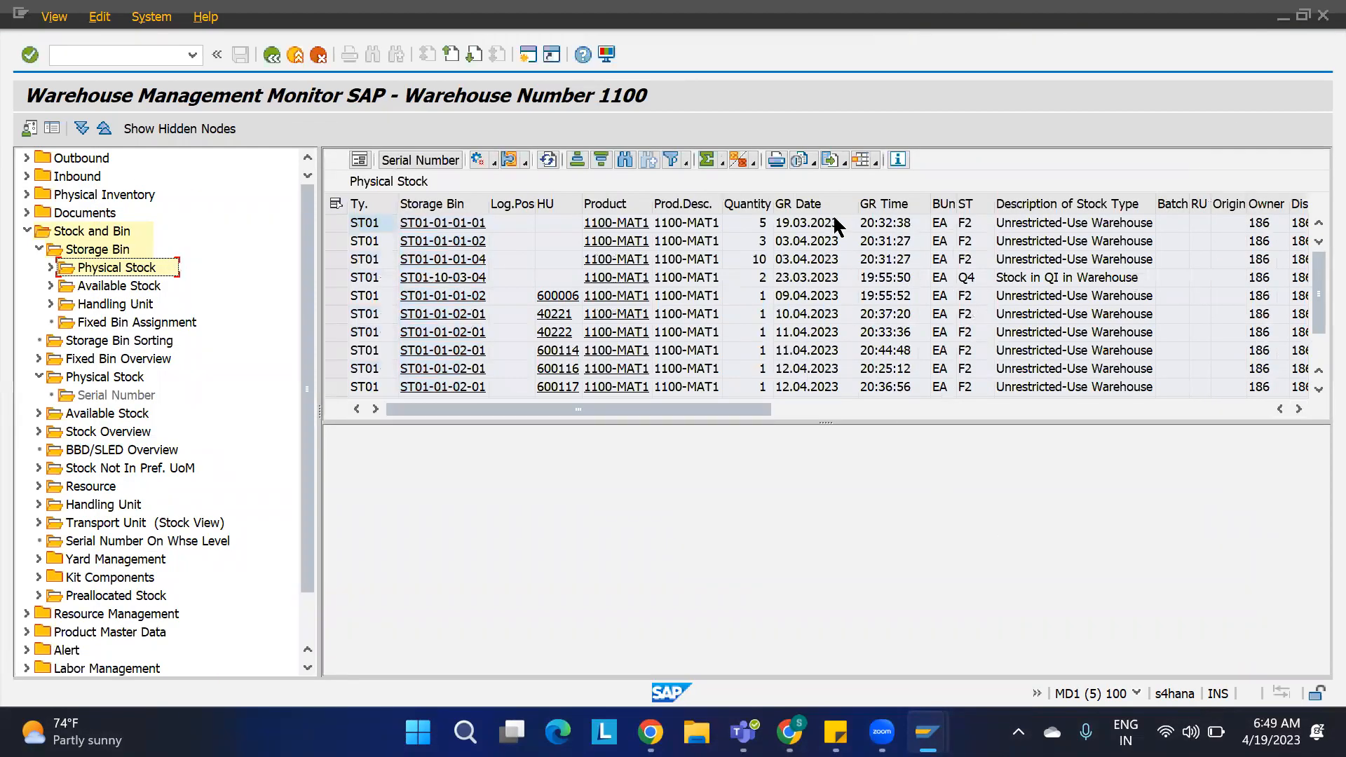
left_click(815, 204)
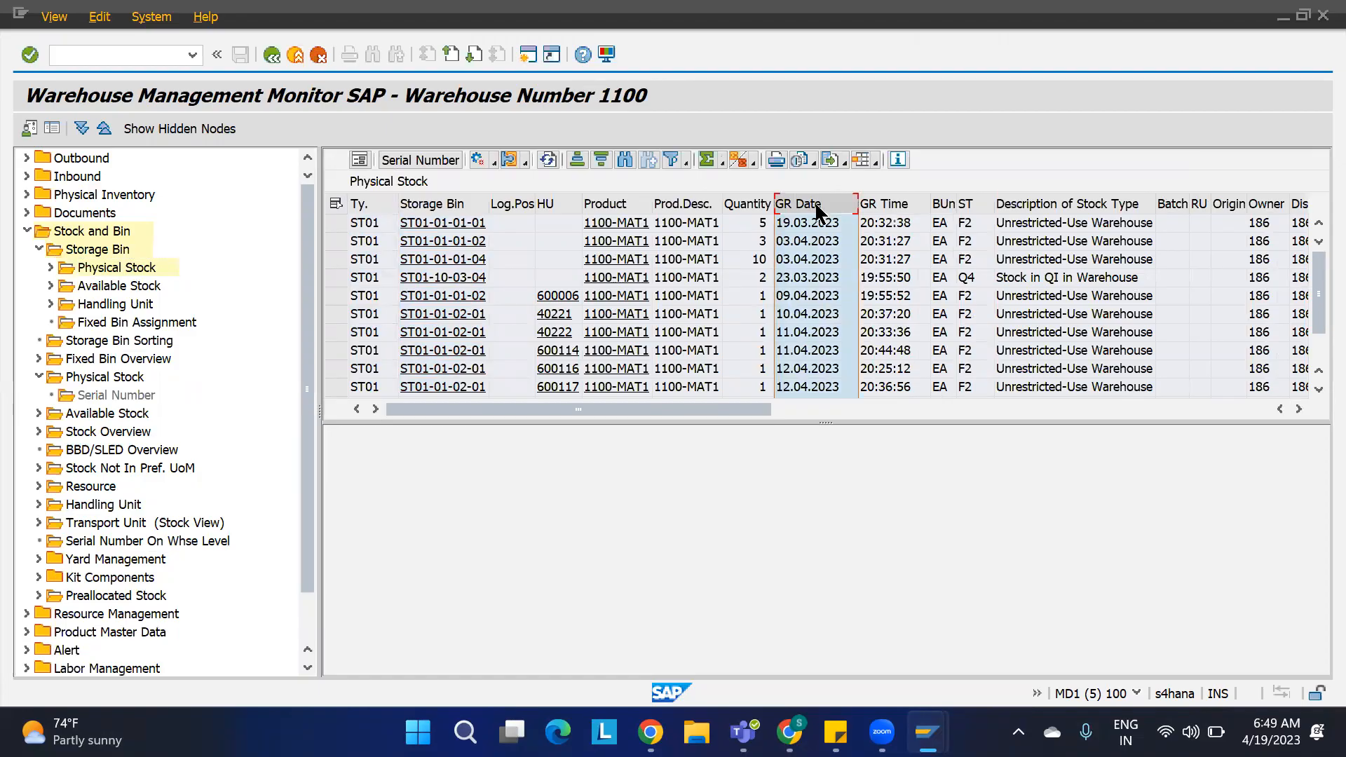
left_click(576, 161)
left_click(799, 221)
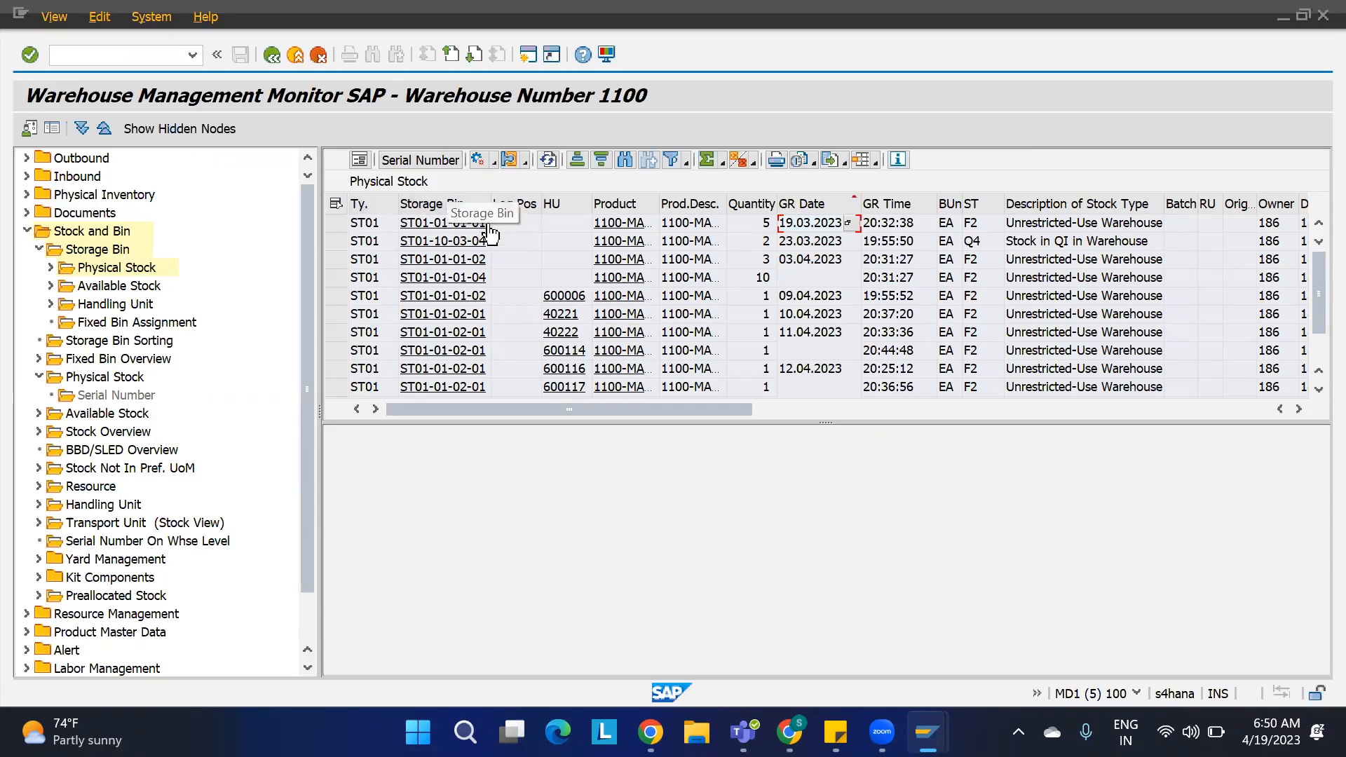
Step: Create a warehouse task for delivery item 10 and compare its proposed source bin with the oldest stock
key("alt+Tab")
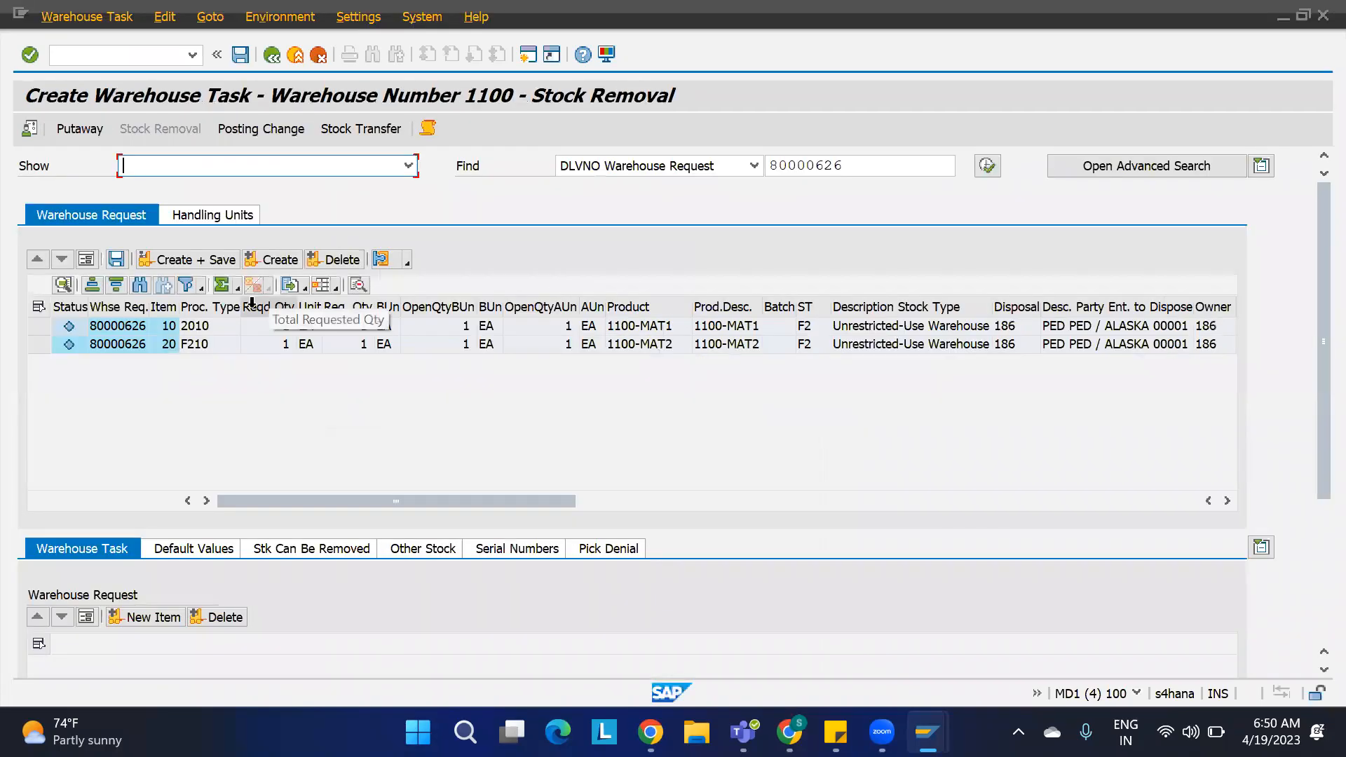
left_click(39, 326)
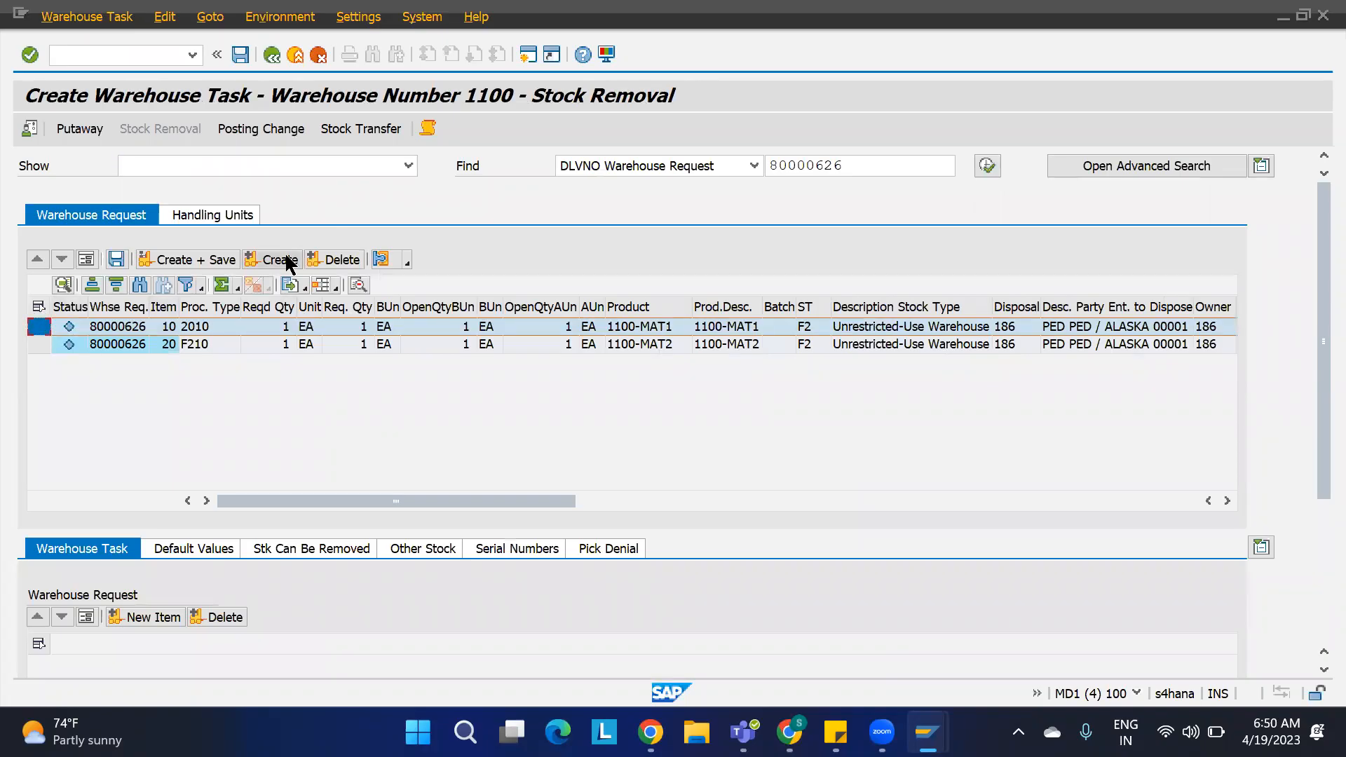
left_click(279, 260)
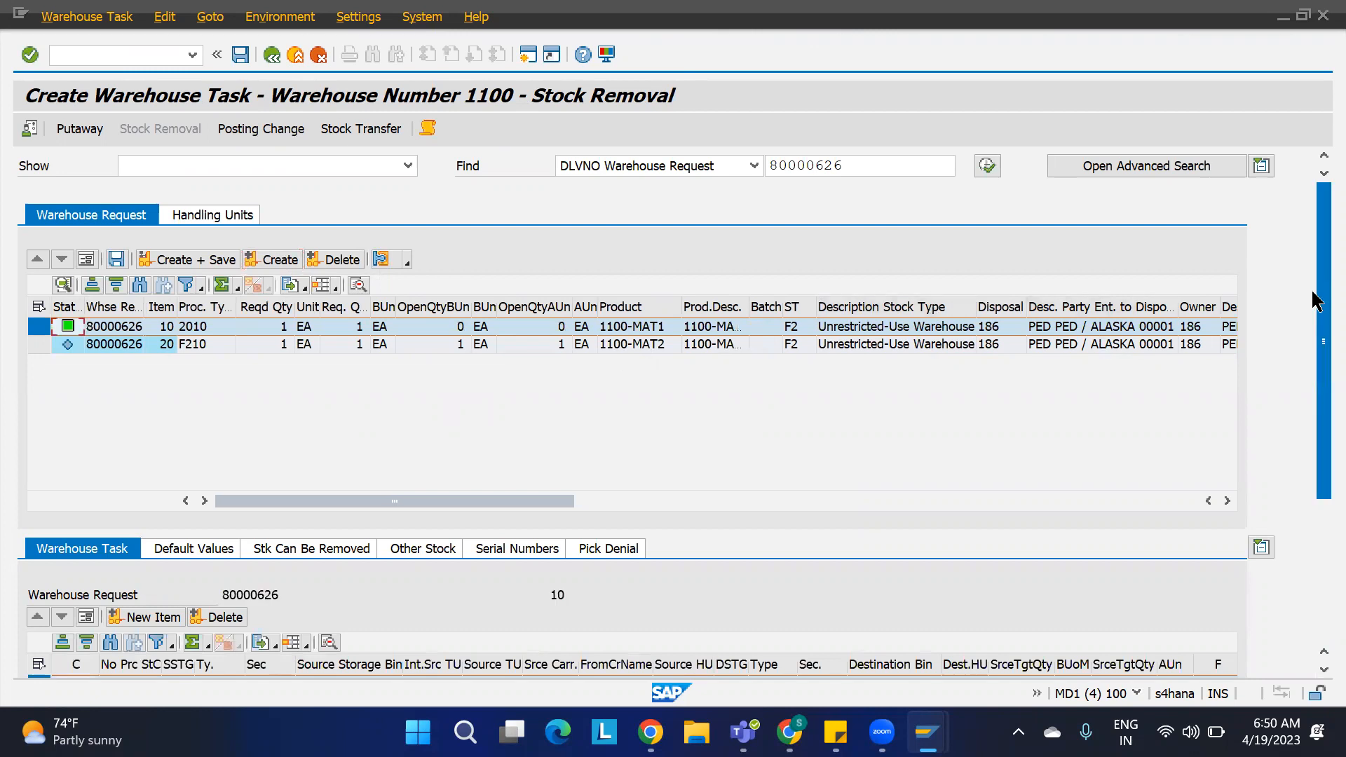
left_click_drag(1316, 302, 1311, 398)
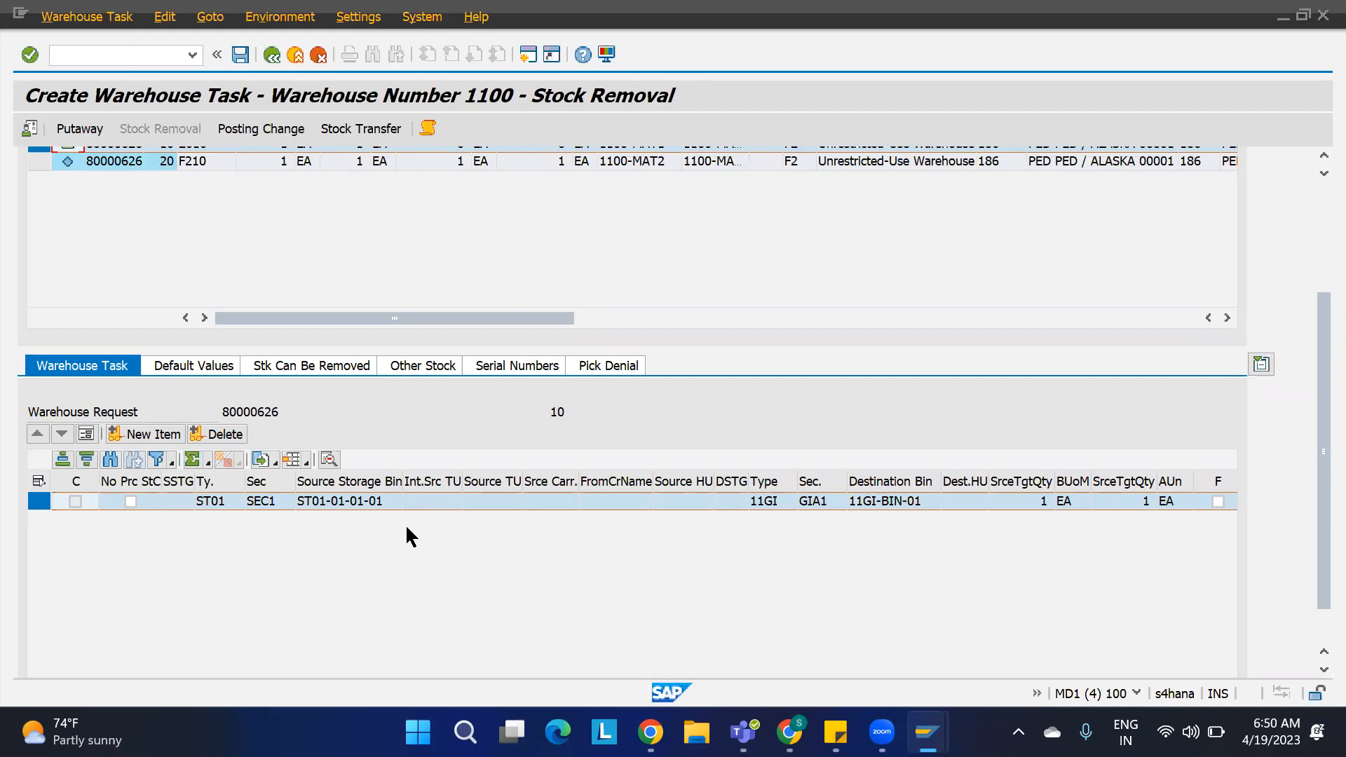
key("alt+Tab")
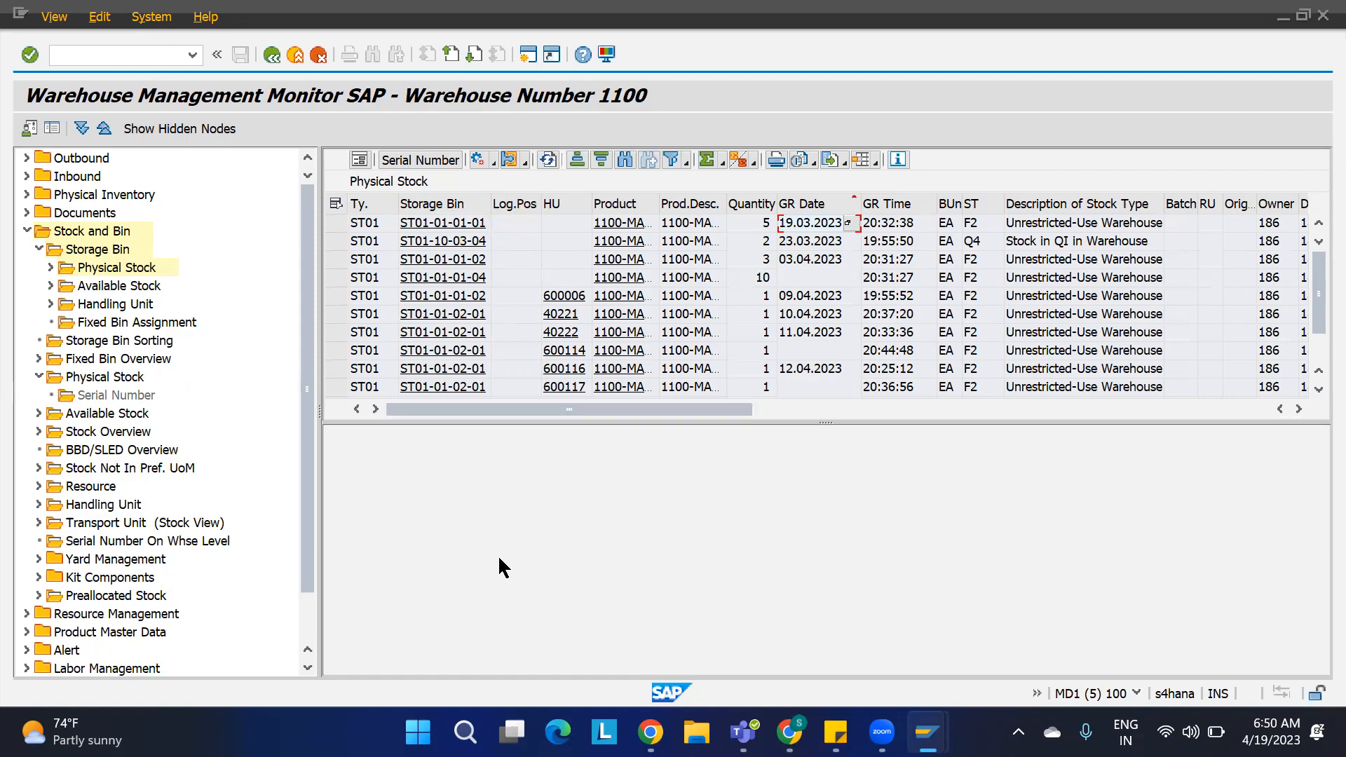
key("alt+Tab")
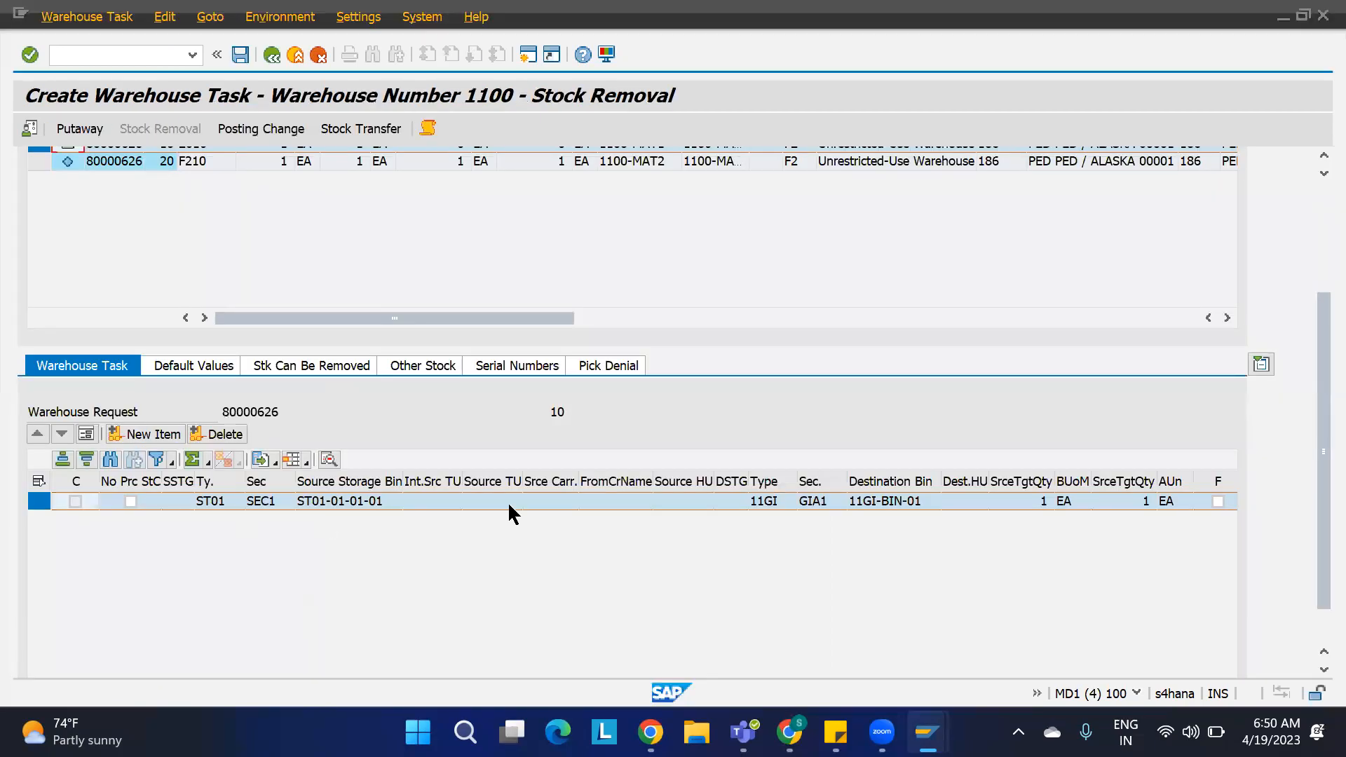
left_click_drag(1316, 460, 1316, 184)
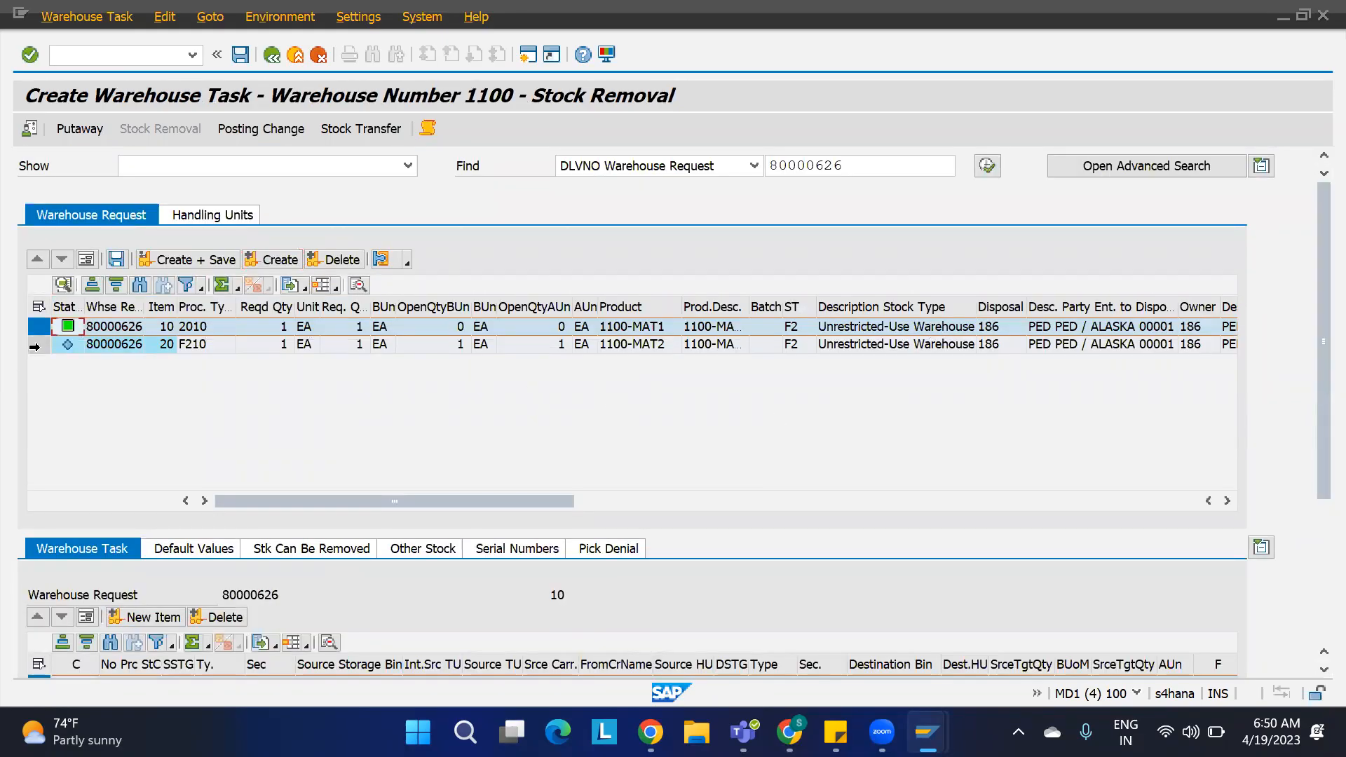
Step: Display physical stock of product 1100-MAT2 in storage type ST03 and sort it ascending by GR date
left_click(35, 345)
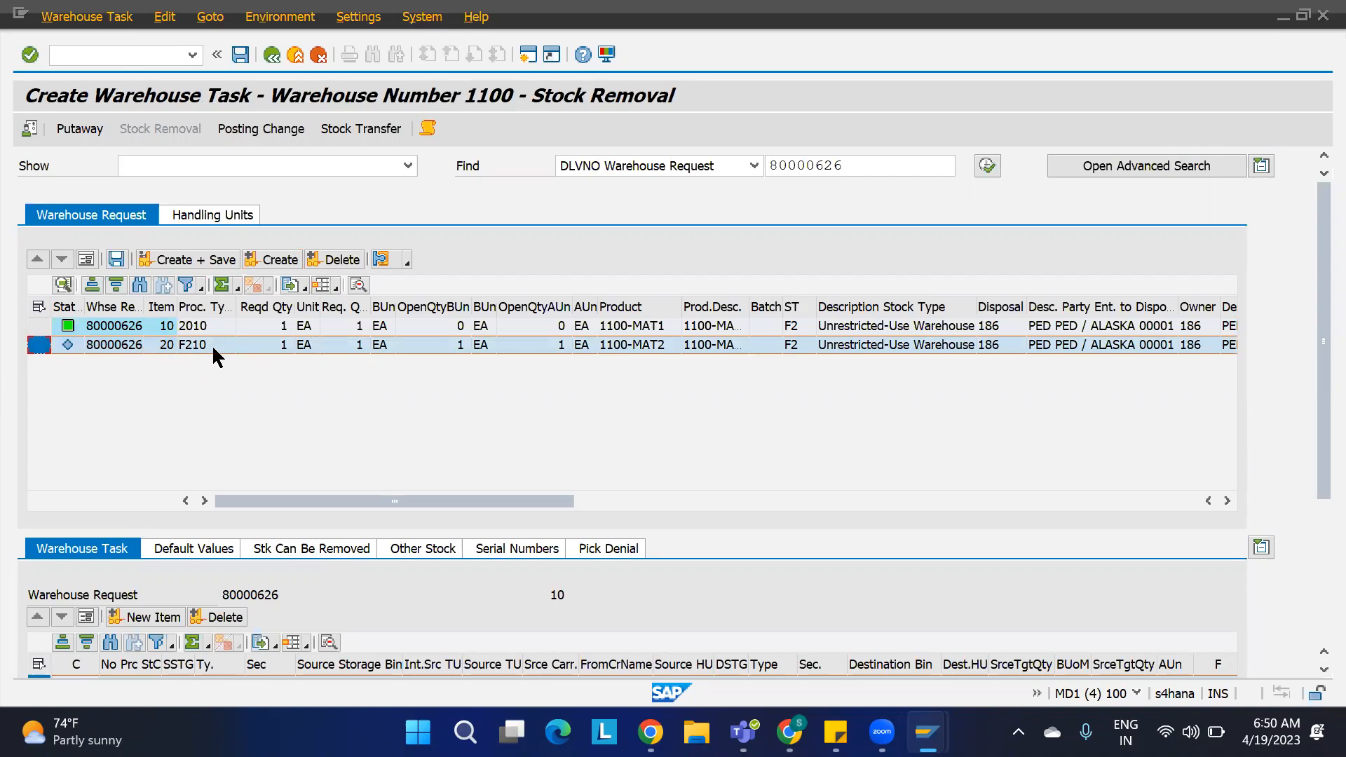
key("alt+Tab")
double_click(119, 270)
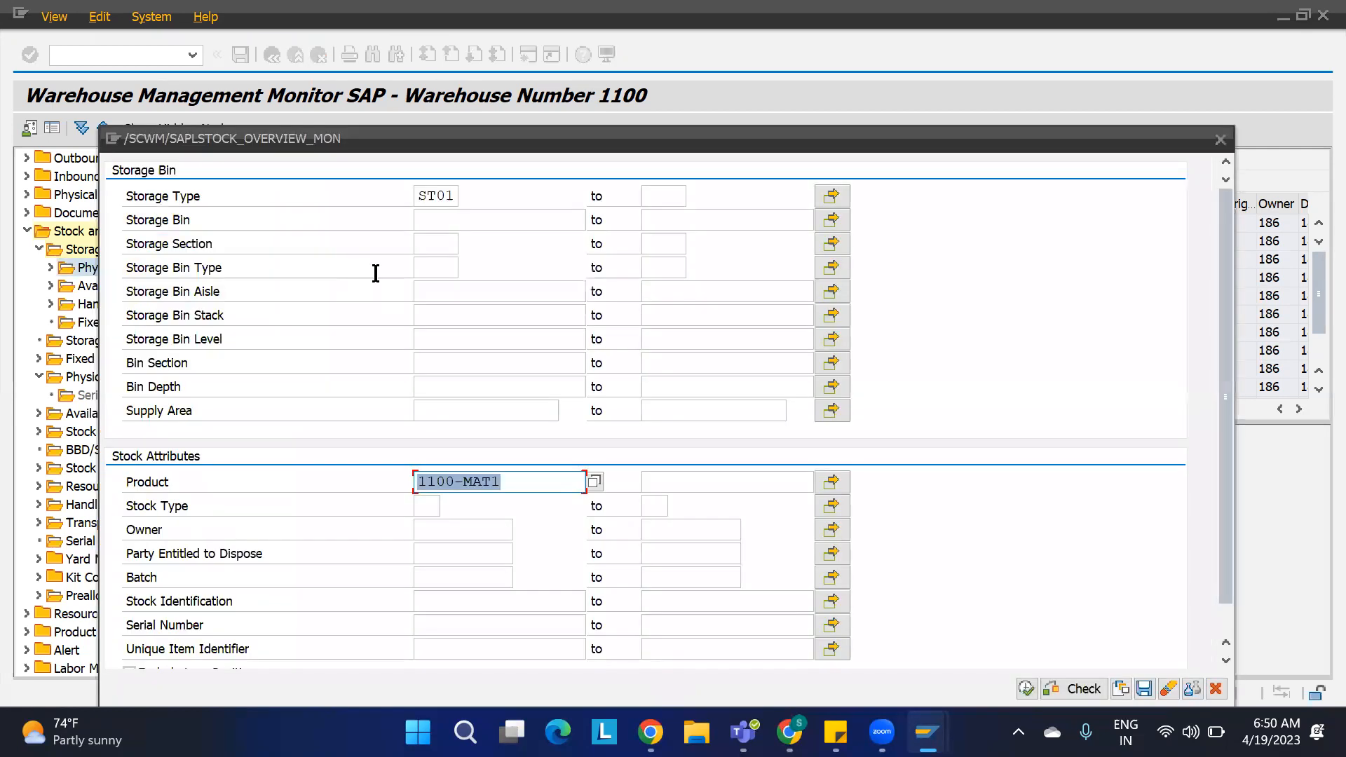
left_click(452, 196)
key("BackSpace")
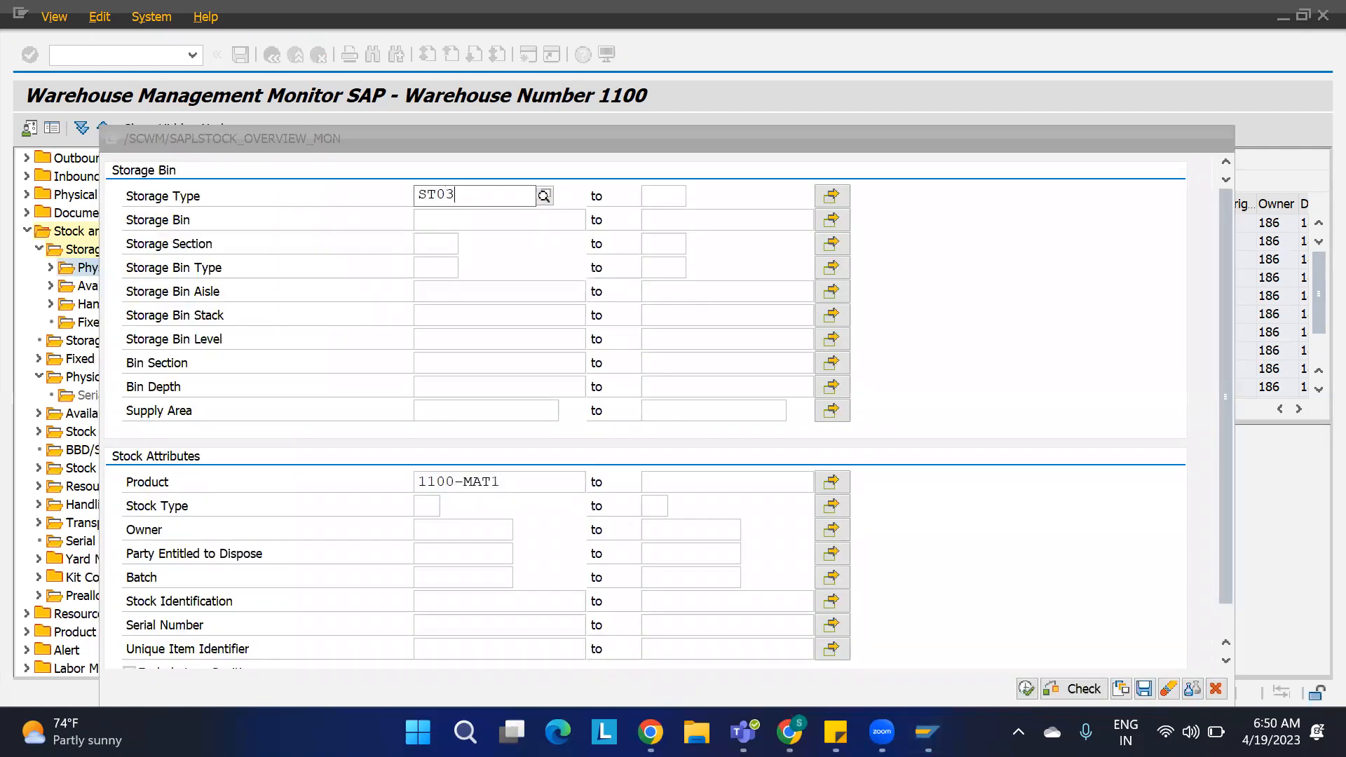
left_click(512, 478)
key("BackSpace")
type("3")
type("2")
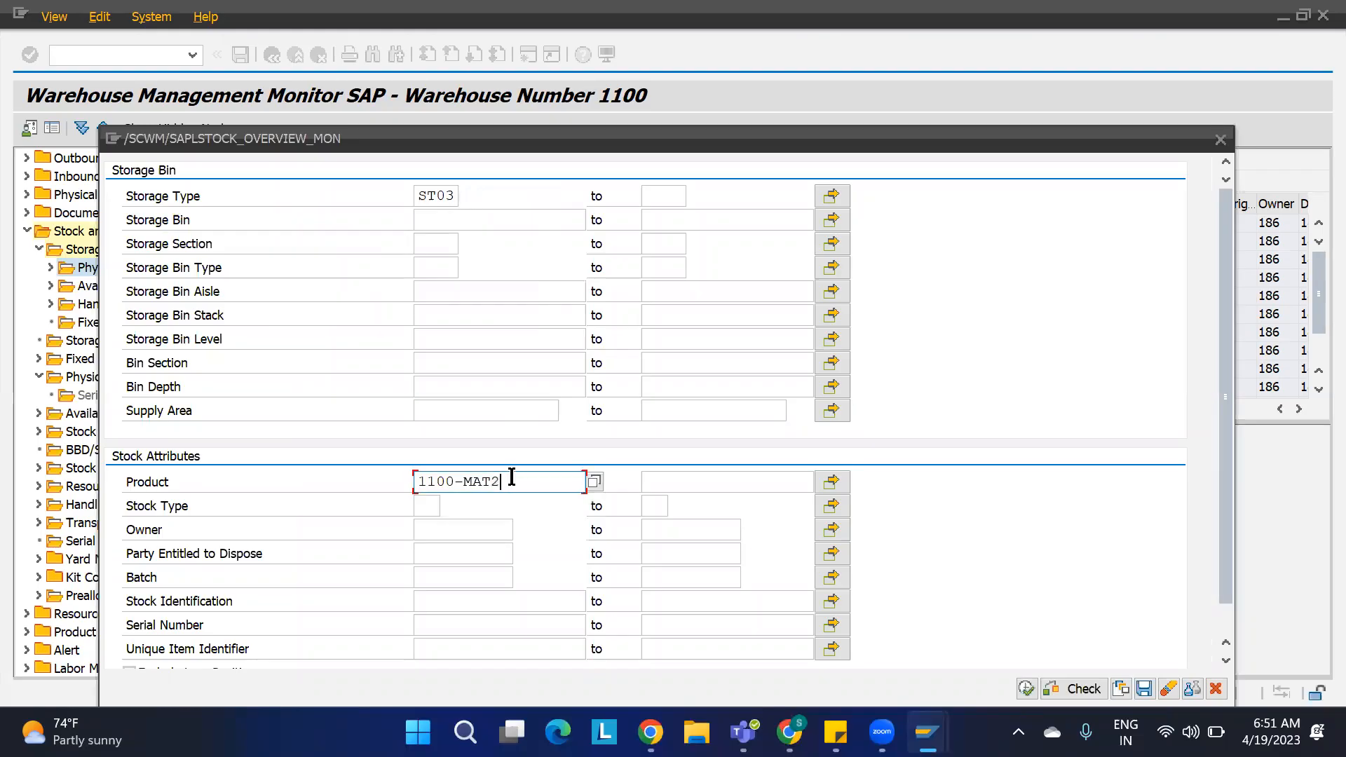
left_click(1025, 689)
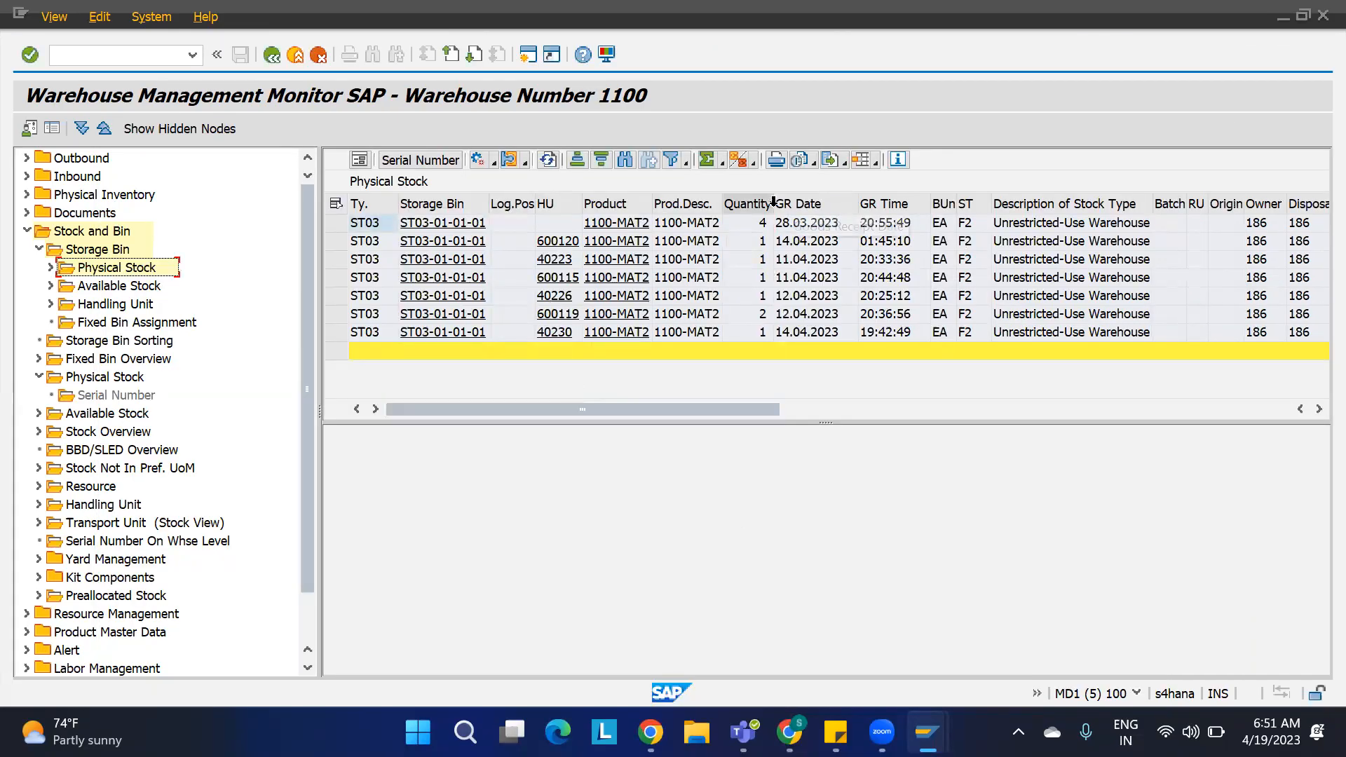
left_click(799, 203)
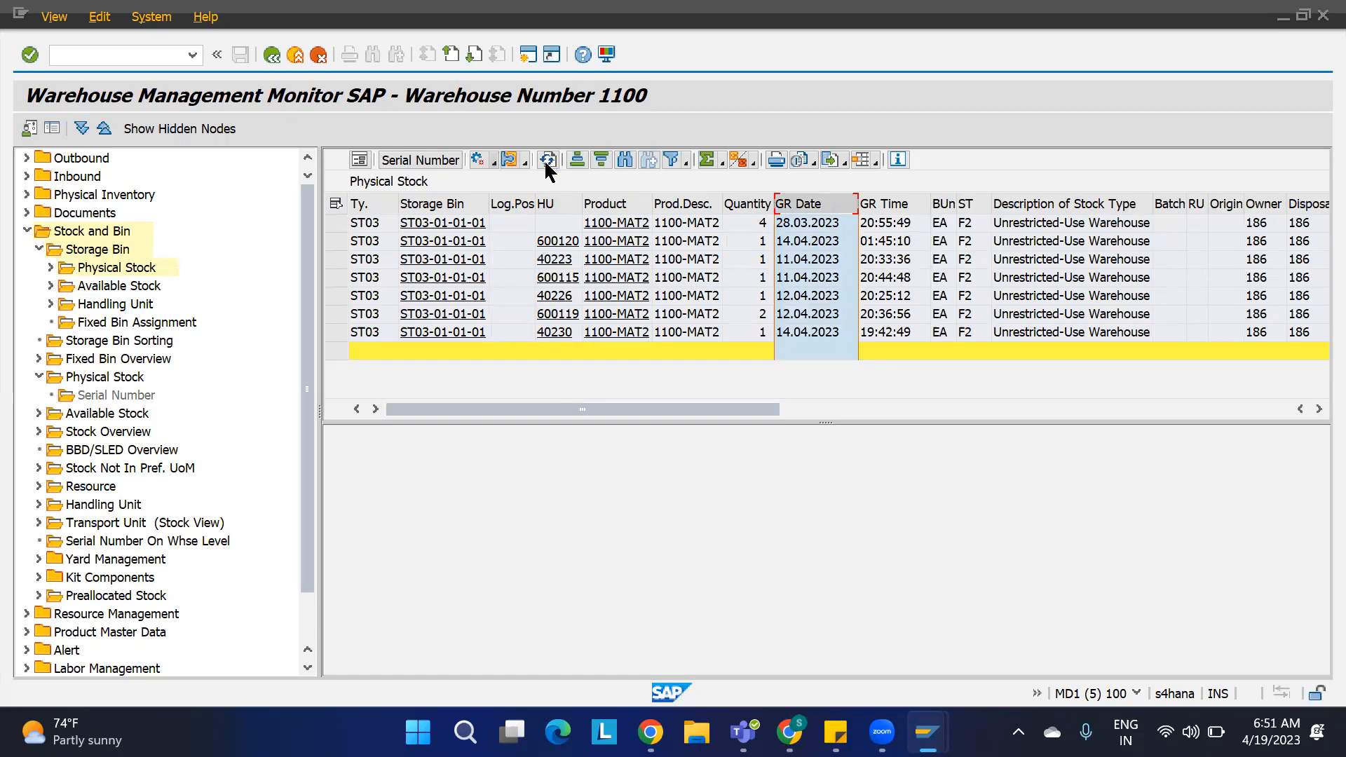
left_click(578, 163)
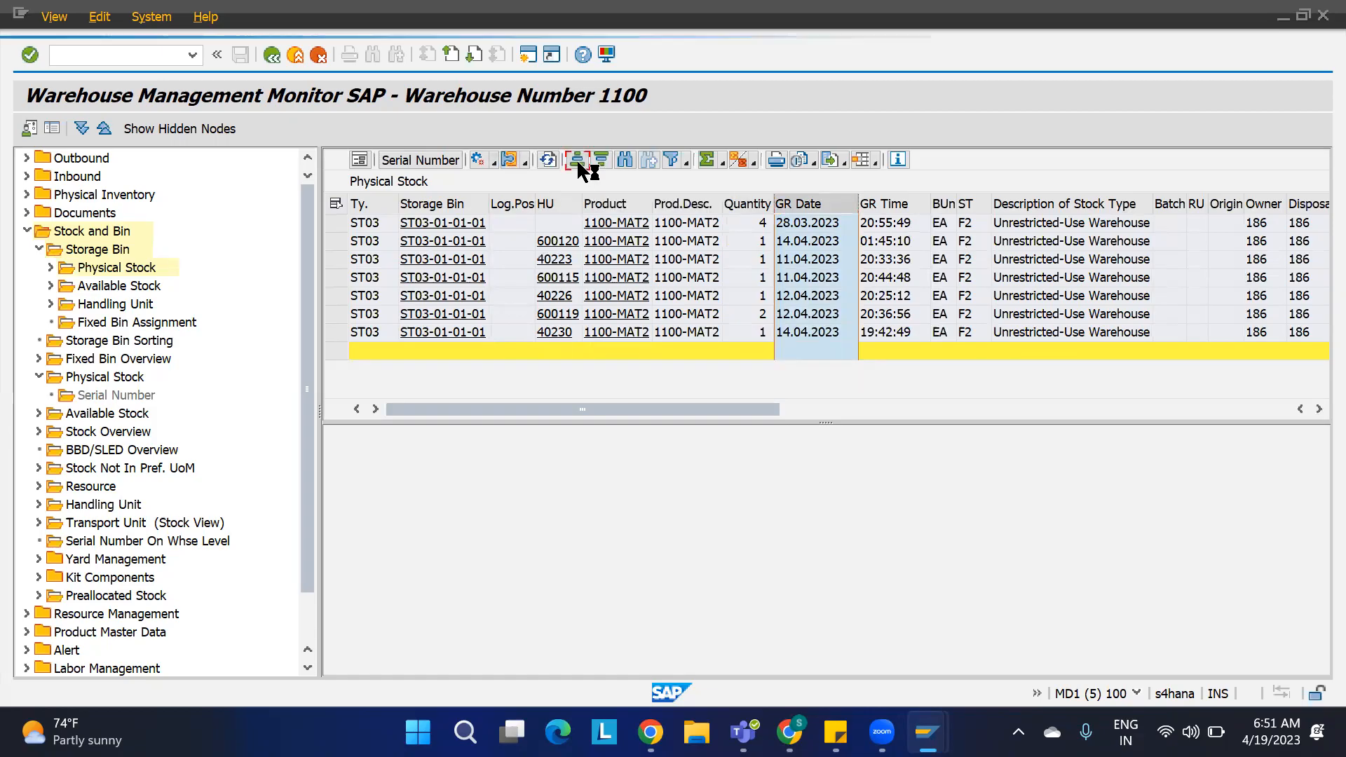
left_click(805, 218)
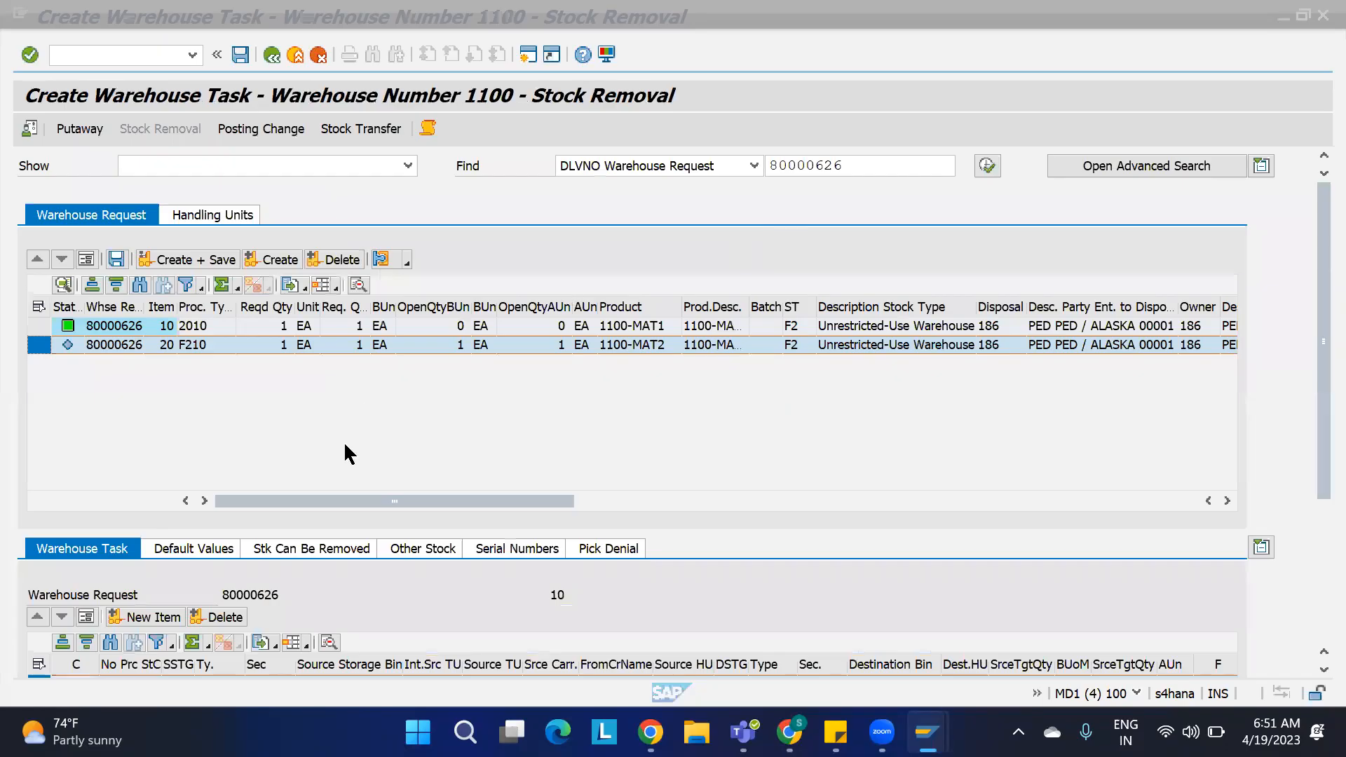
Step: Create a warehouse task for delivery item 20 and review its proposed source bin
left_click(344, 440)
left_click(281, 260)
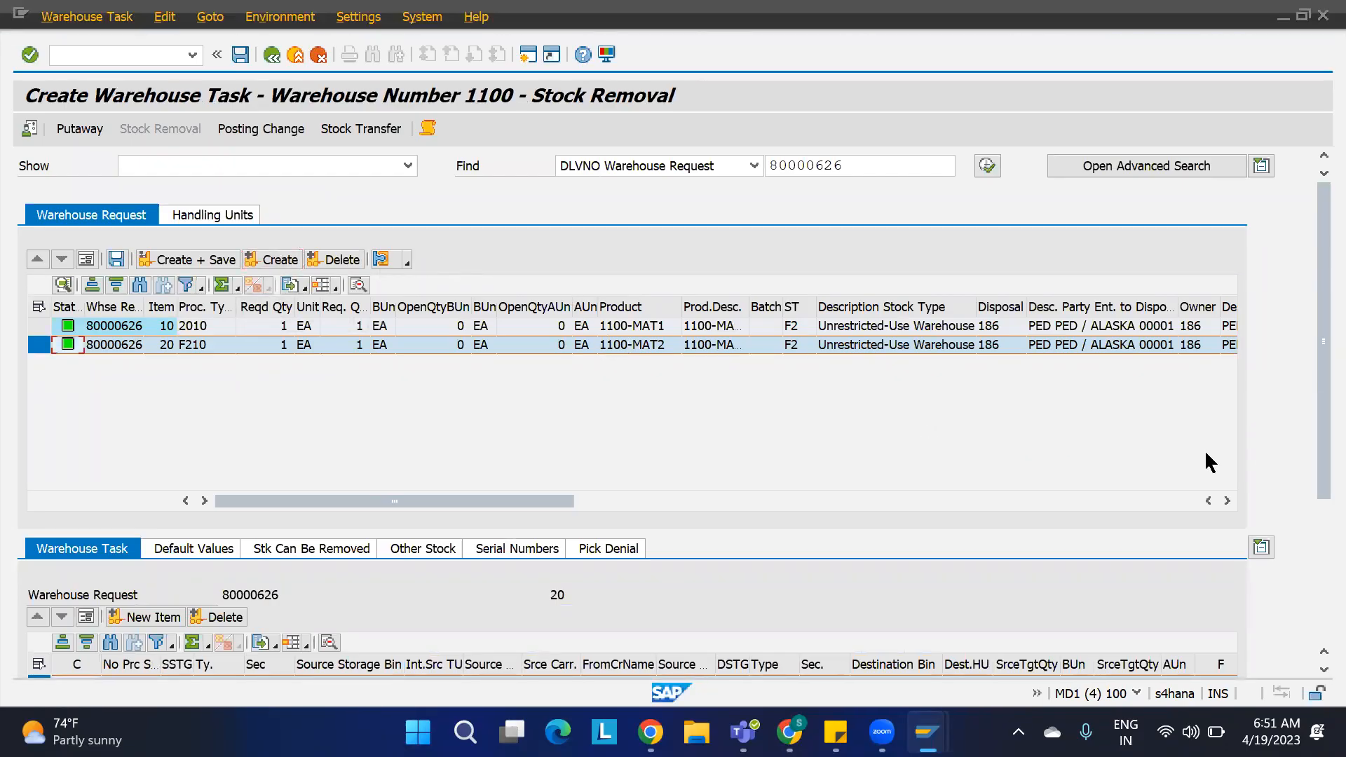
left_click_drag(1310, 409, 1311, 485)
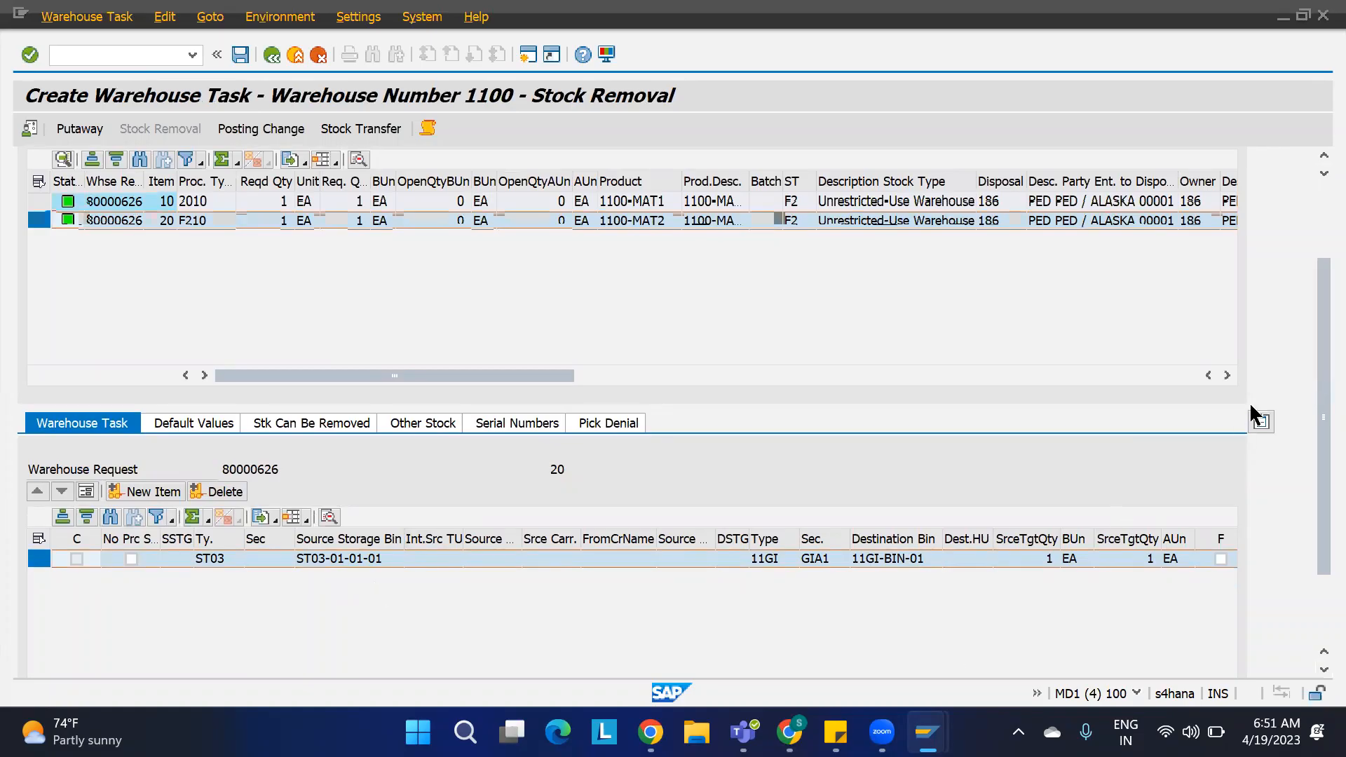
left_click_drag(1311, 319, 1310, 209)
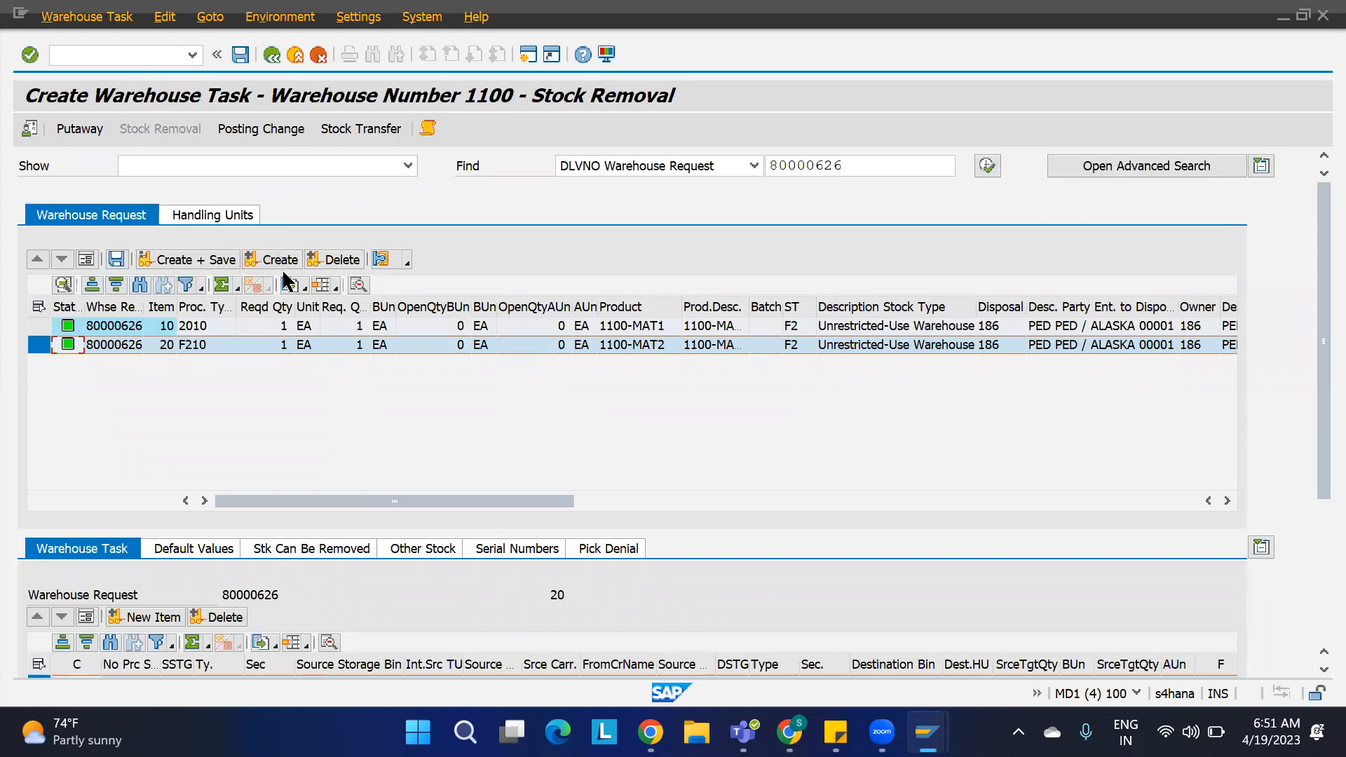
Step: Save both warehouse tasks and open warehouse task confirmation
left_click(214, 261)
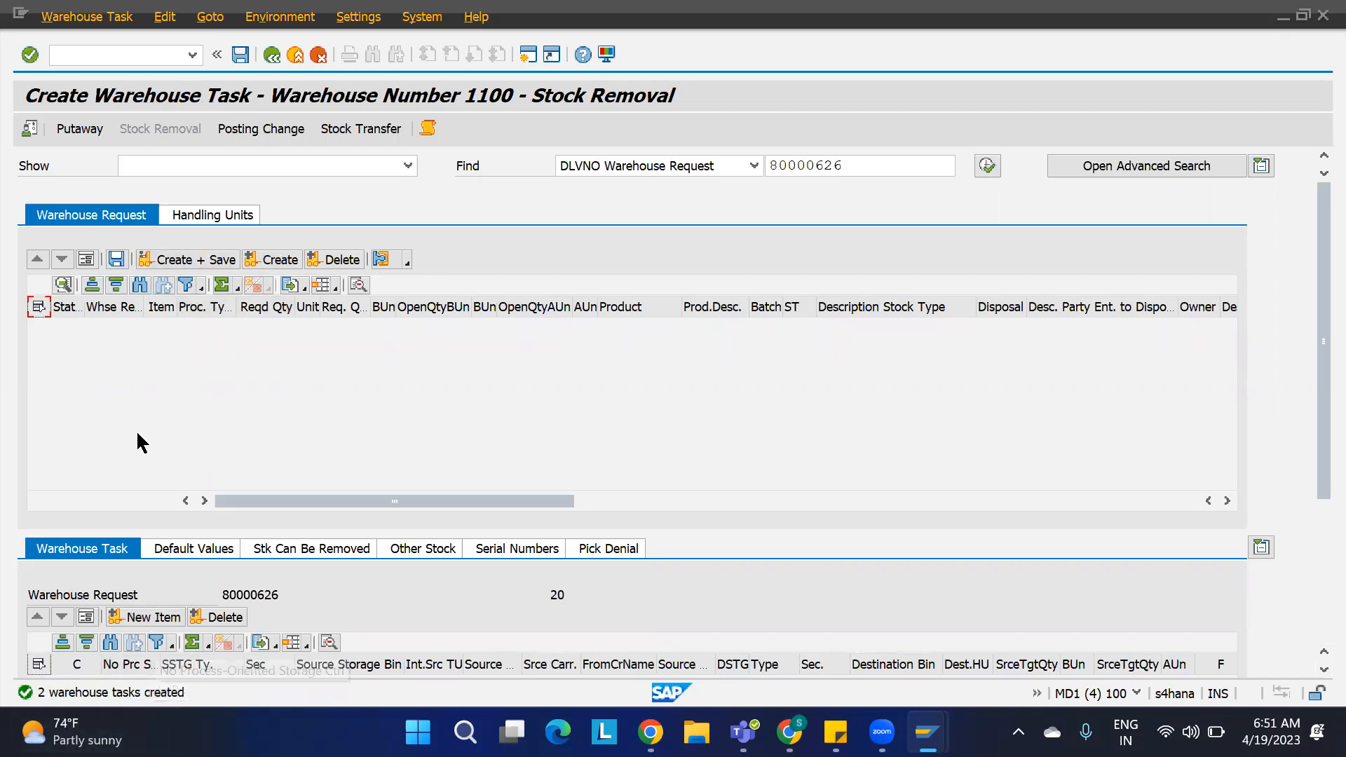
left_click(87, 18)
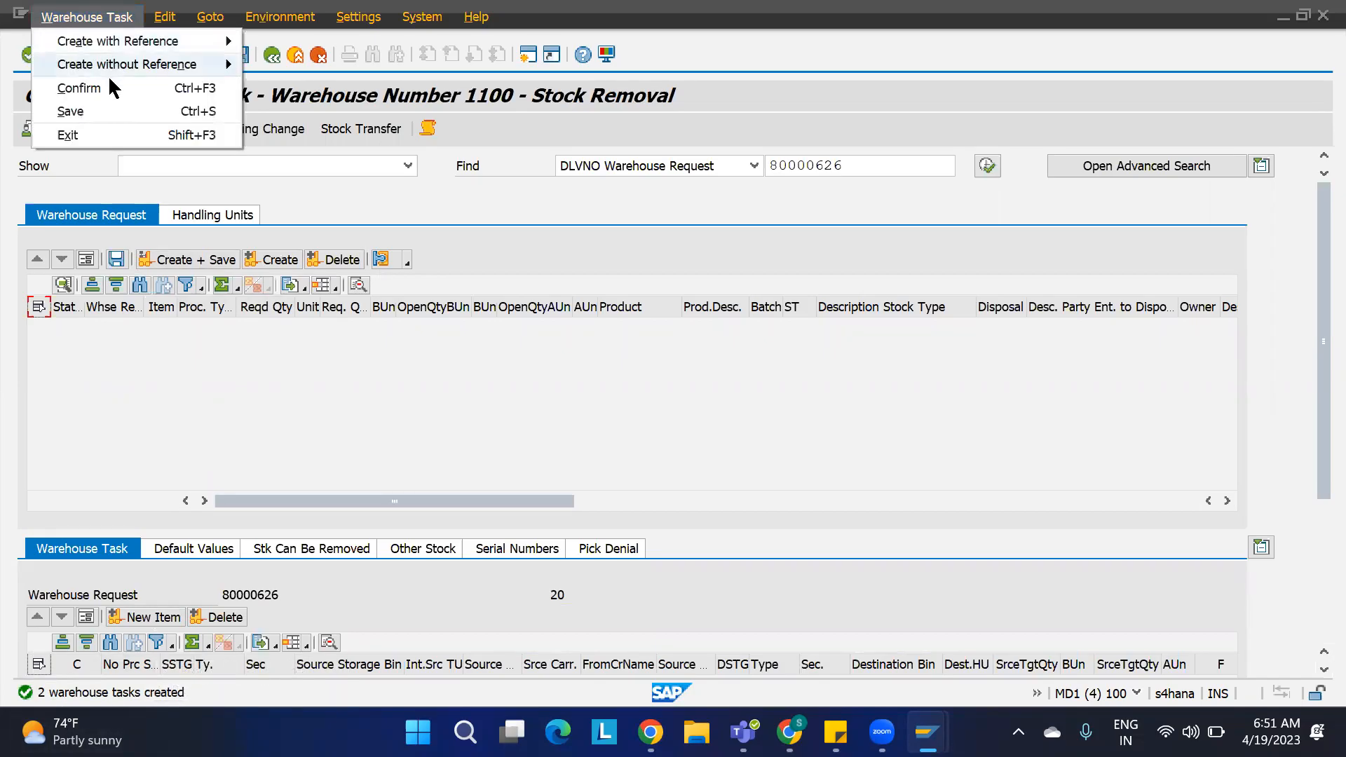
left_click(109, 80)
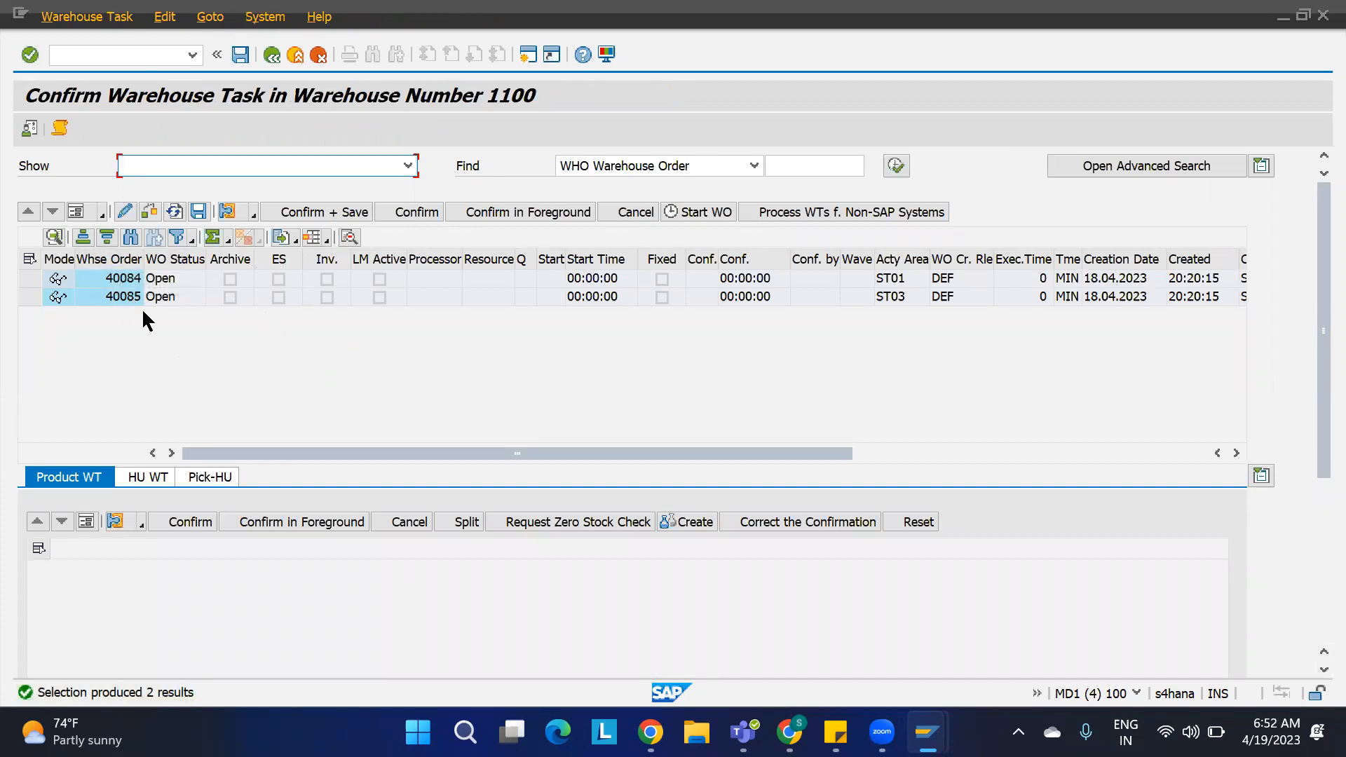
Step: Select both warehouse orders 40084 and 40085 and confirm and save them
left_click(31, 259)
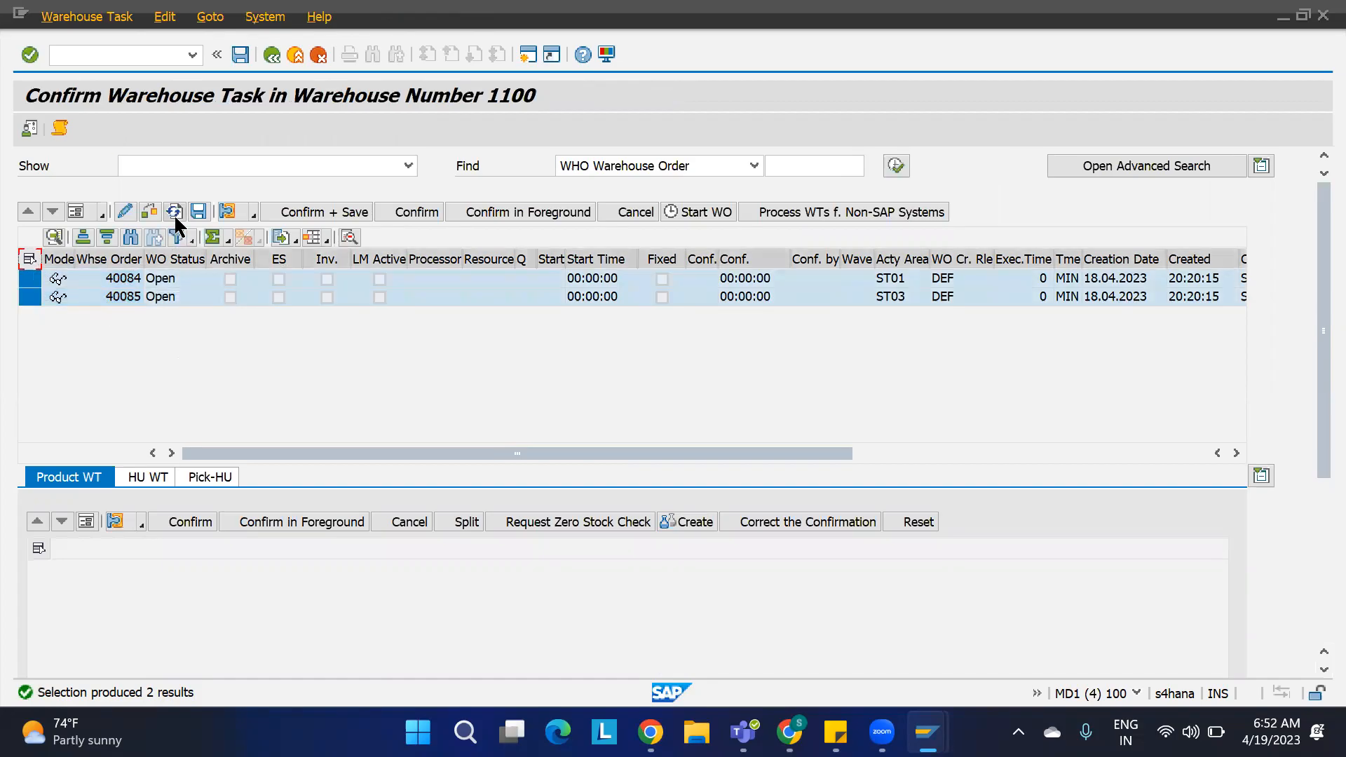
left_click(313, 216)
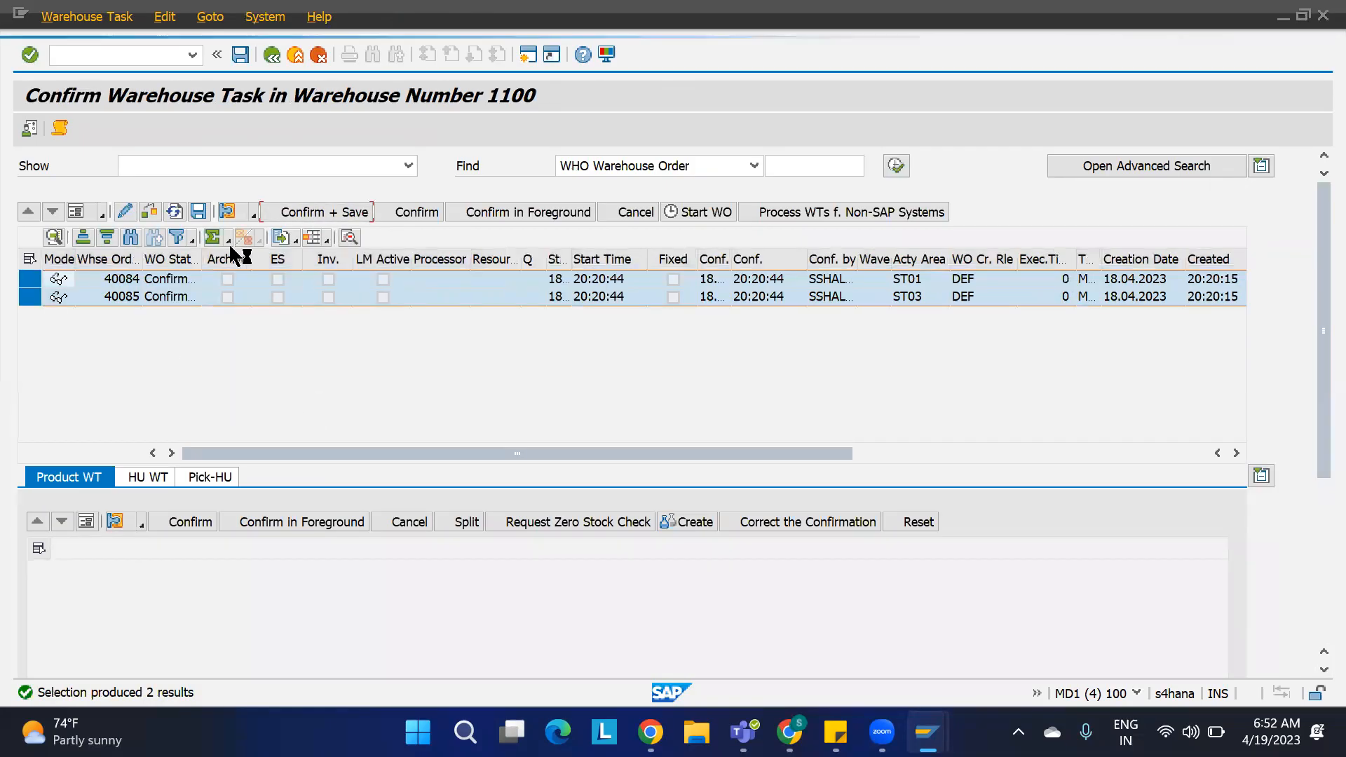
Step: Return to outbound delivery order 80000626 and post its goods issue
left_click(271, 54)
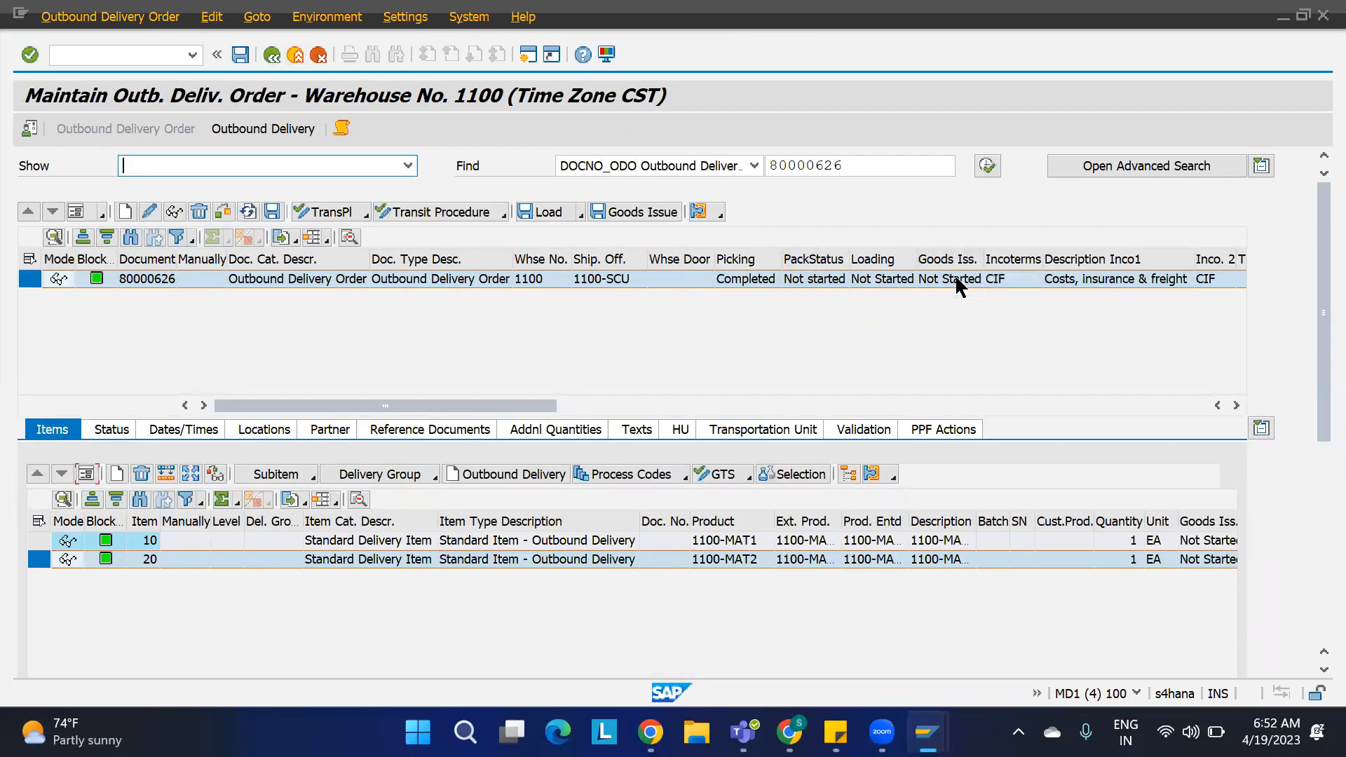
left_click(654, 216)
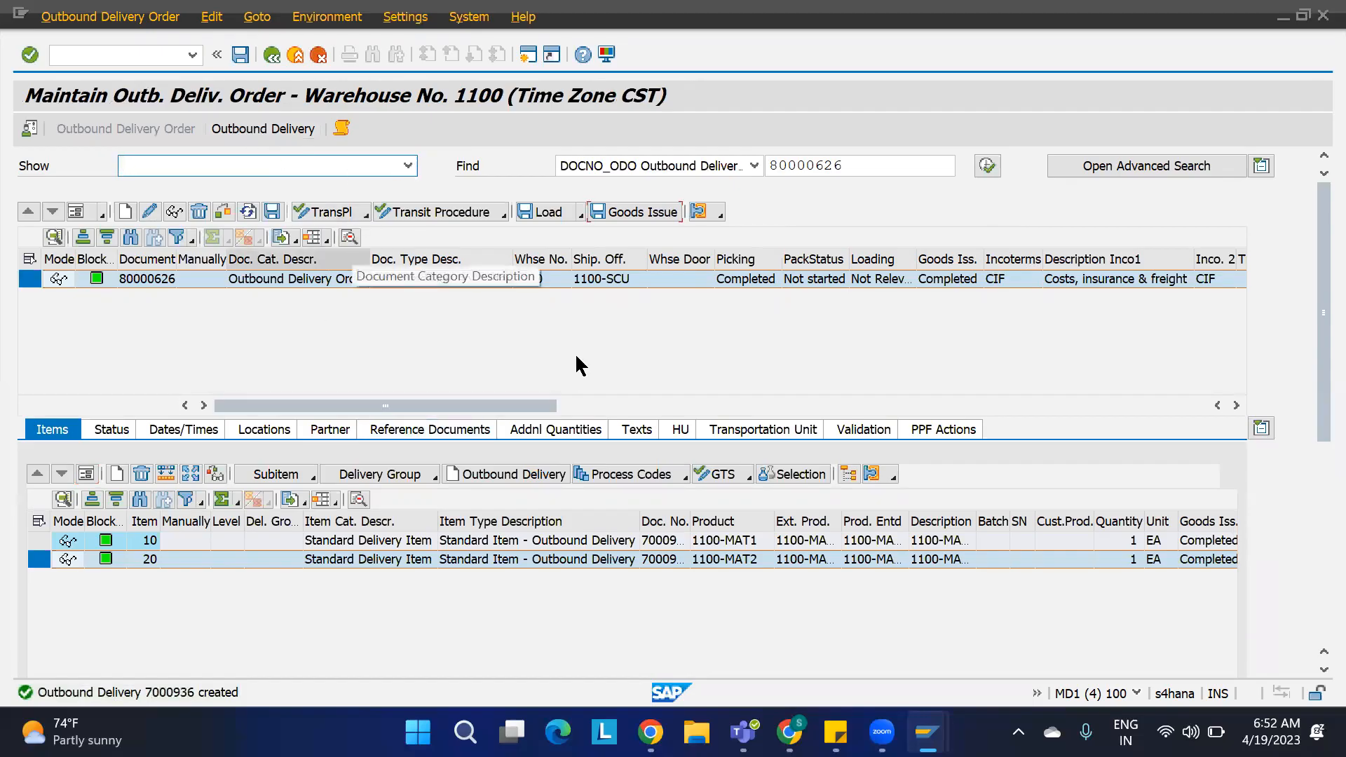
Step: Create a new stock removal rule LIFO for warehouse 1100 with the description LAST IN FIRST OUT
mouse_move(927, 732)
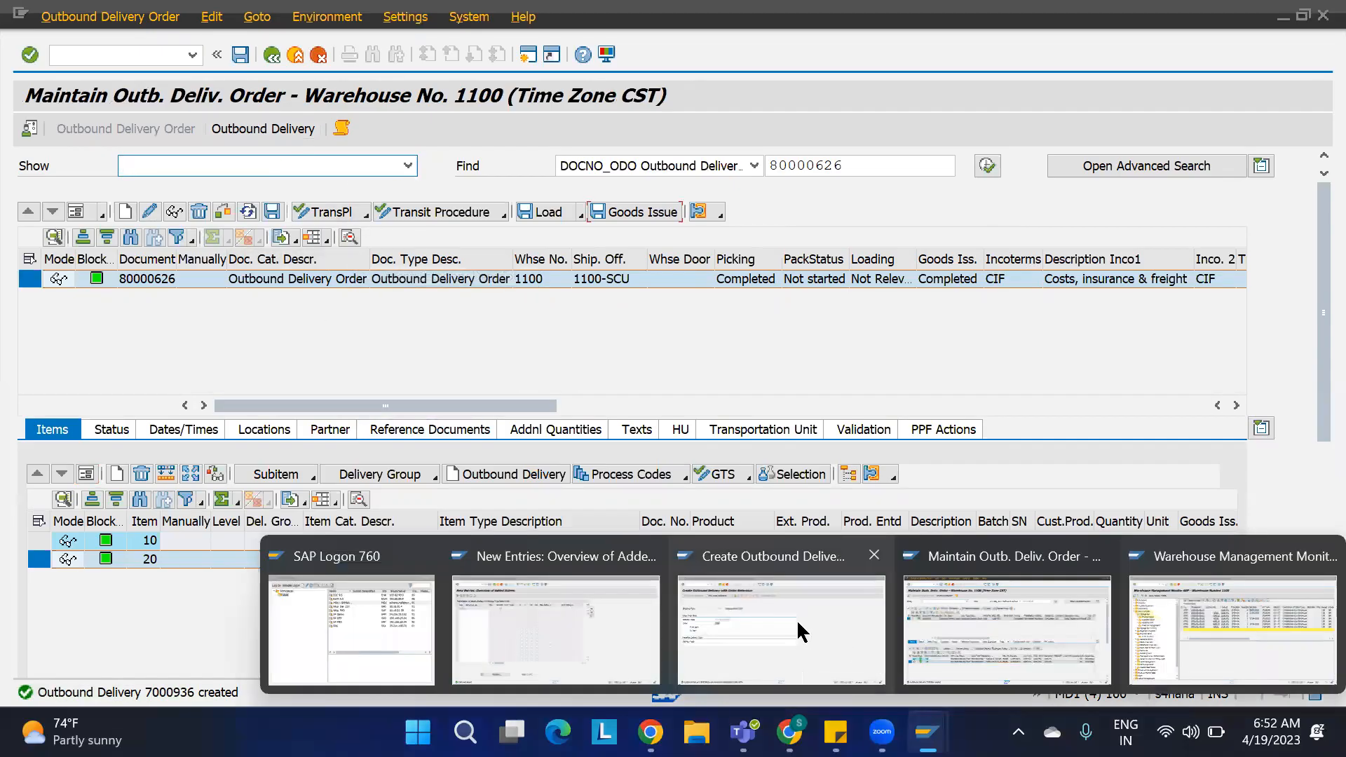
left_click(554, 603)
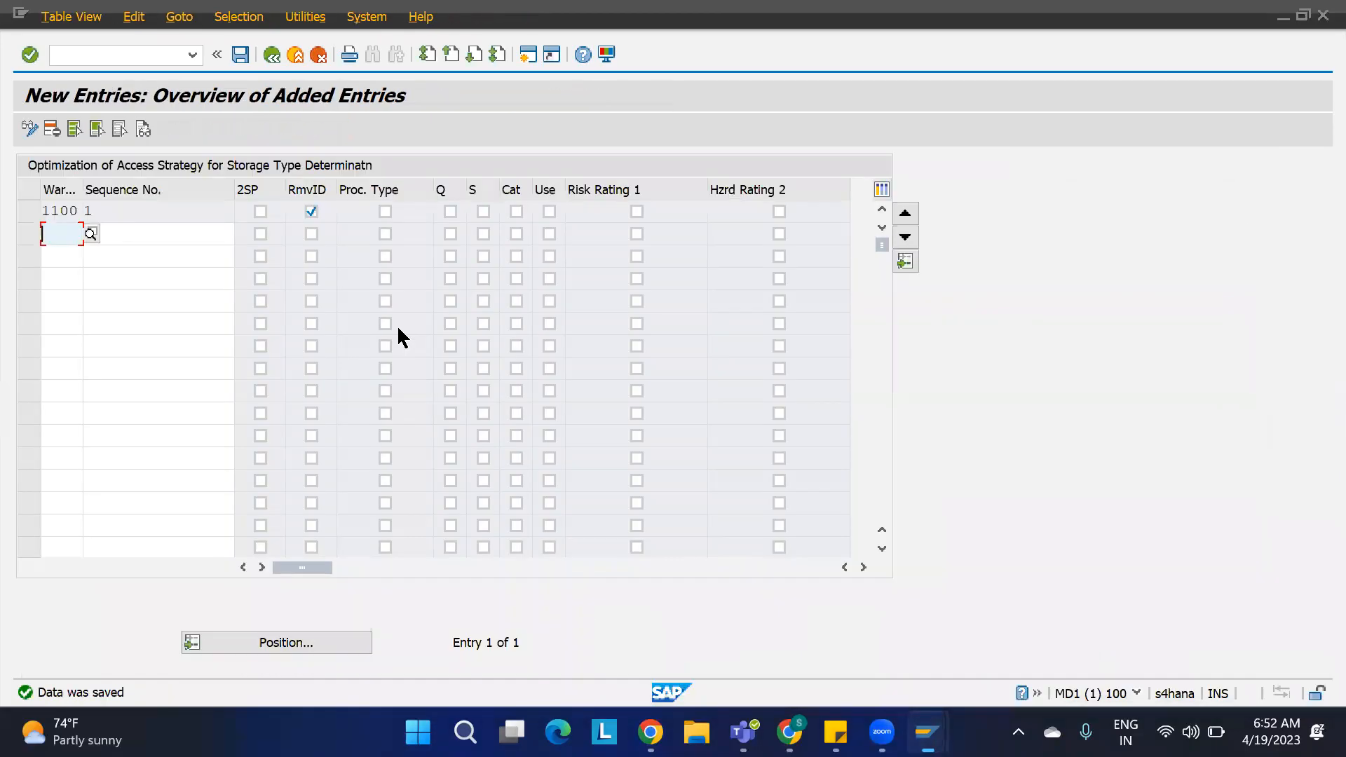
key("F3")
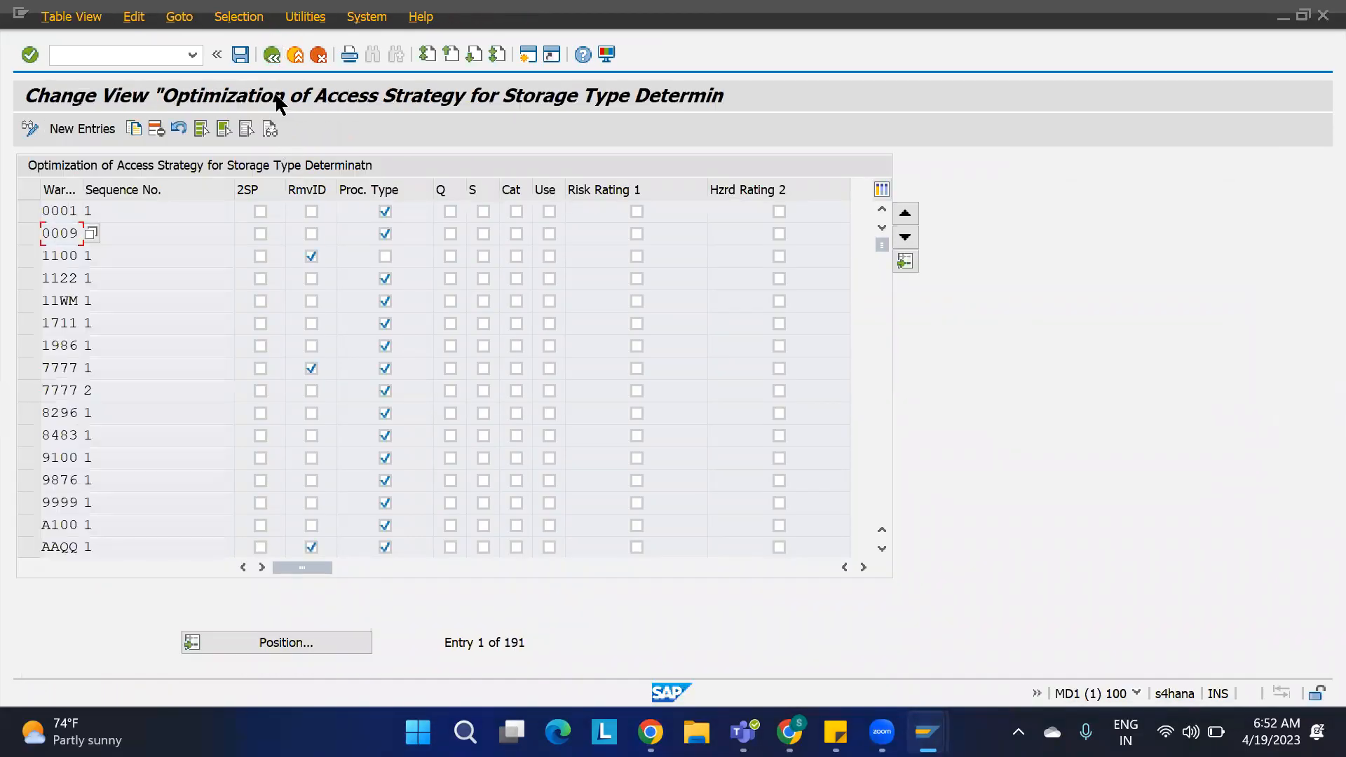
key("F3")
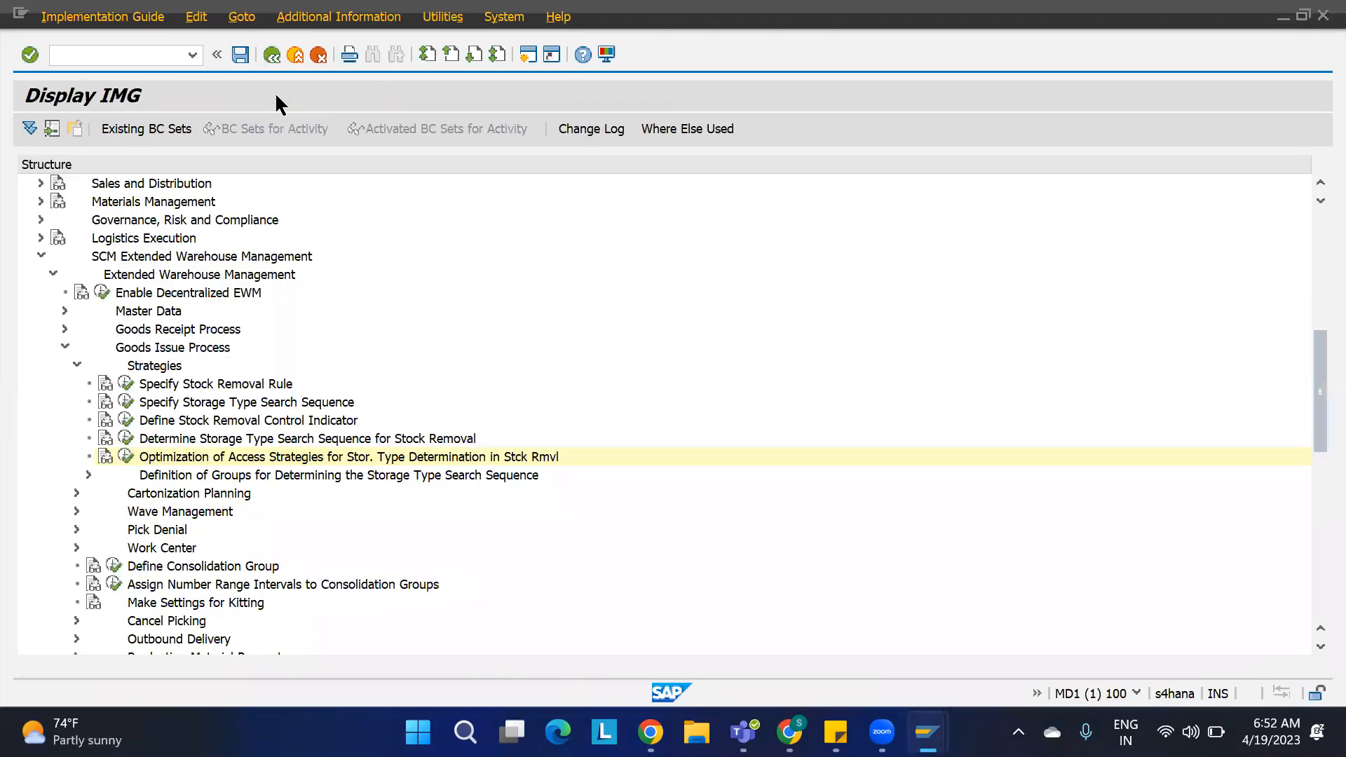
left_click(127, 385)
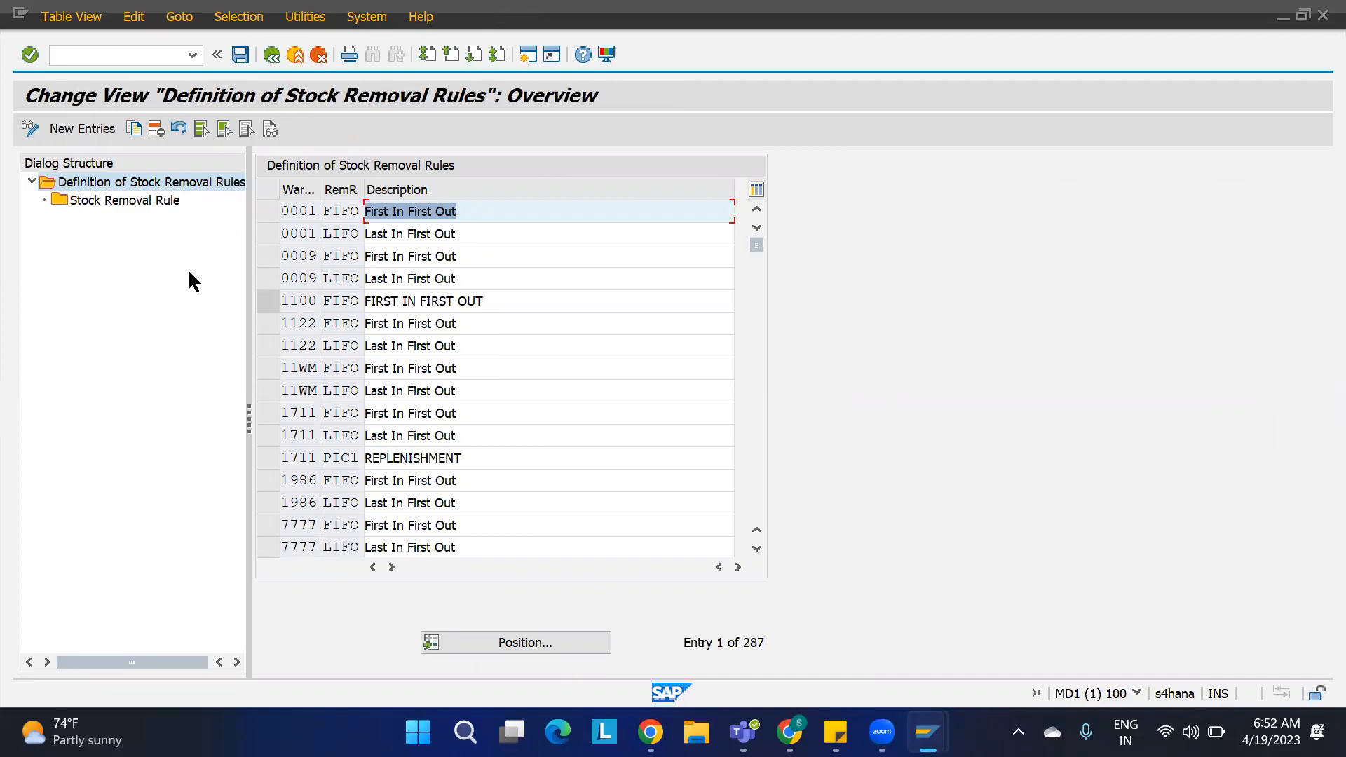
left_click(98, 129)
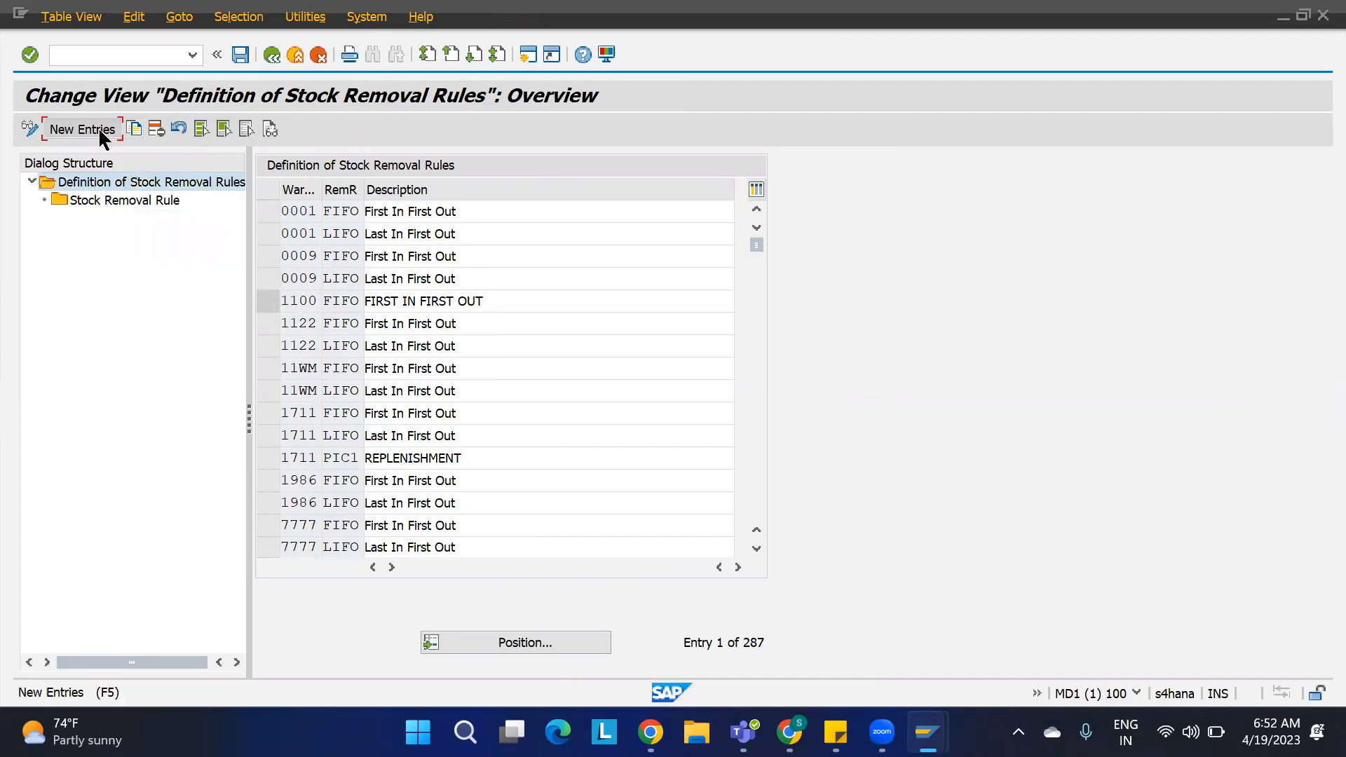
type("1100 ")
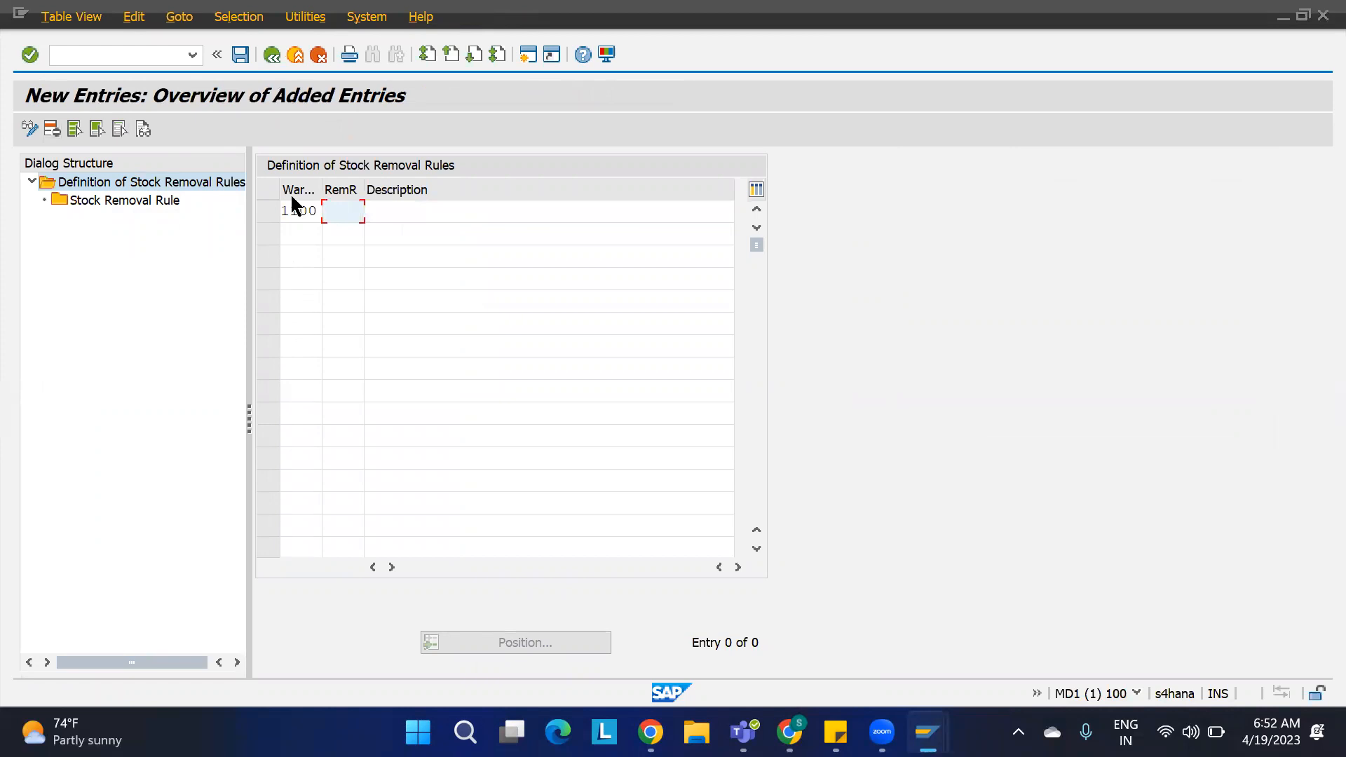
type("LIFO")
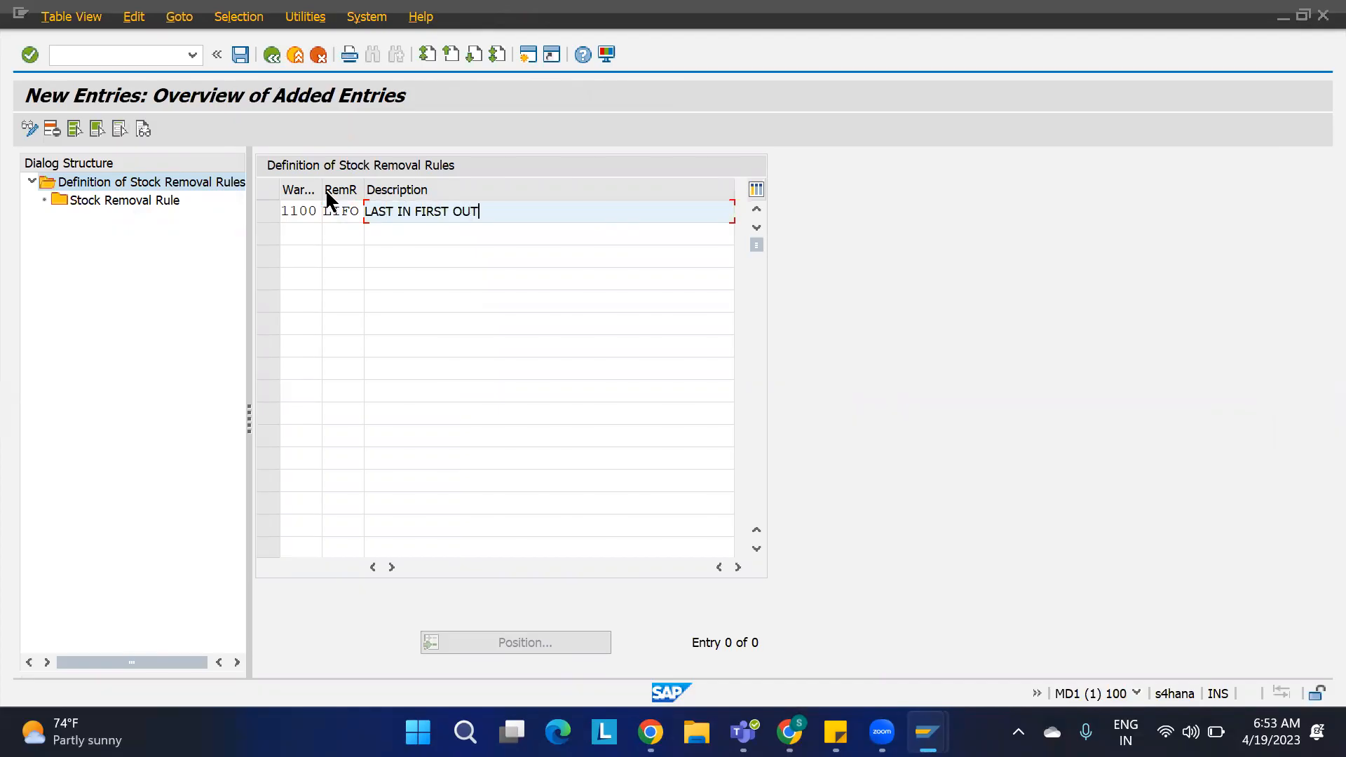
key("Return")
Step: Give the LIFO rule the sort field WDATU in descending order and save it to the customizing request
left_click(268, 212)
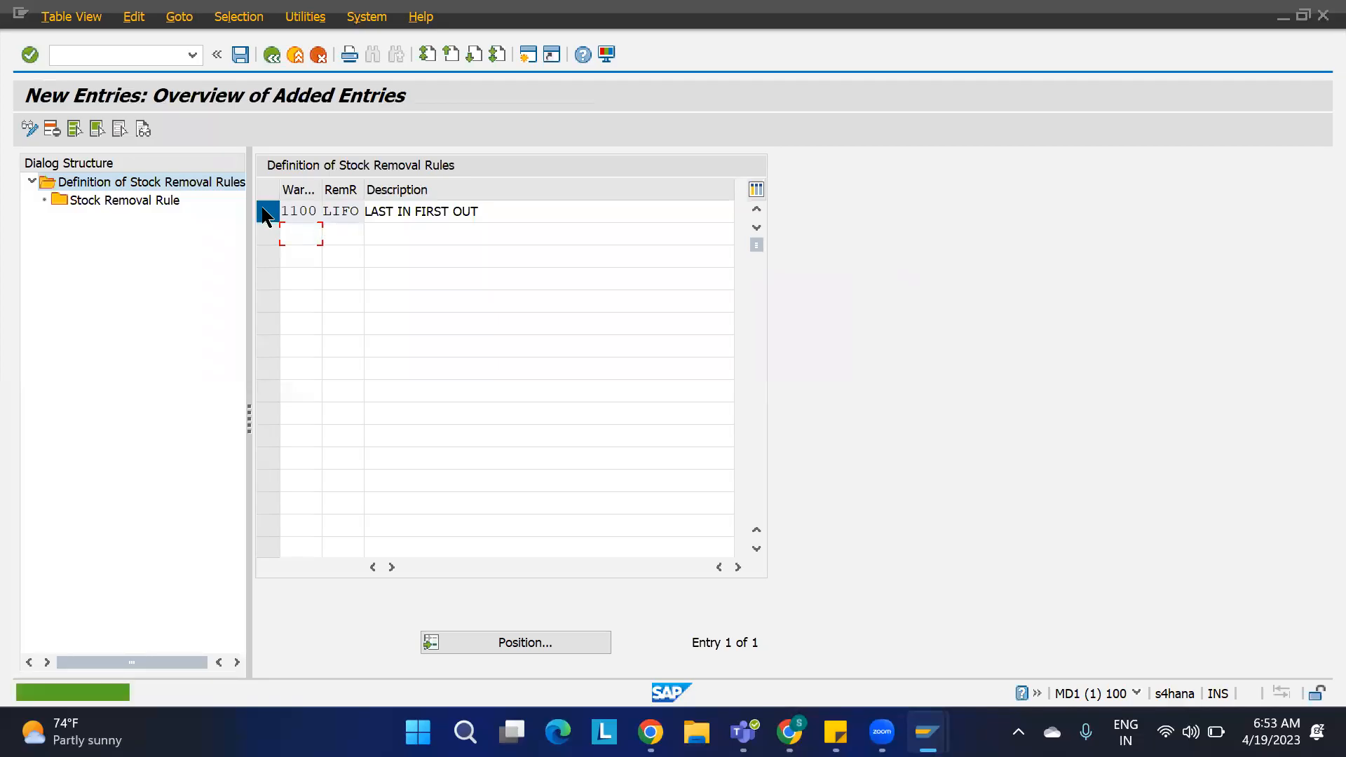
double_click(145, 203)
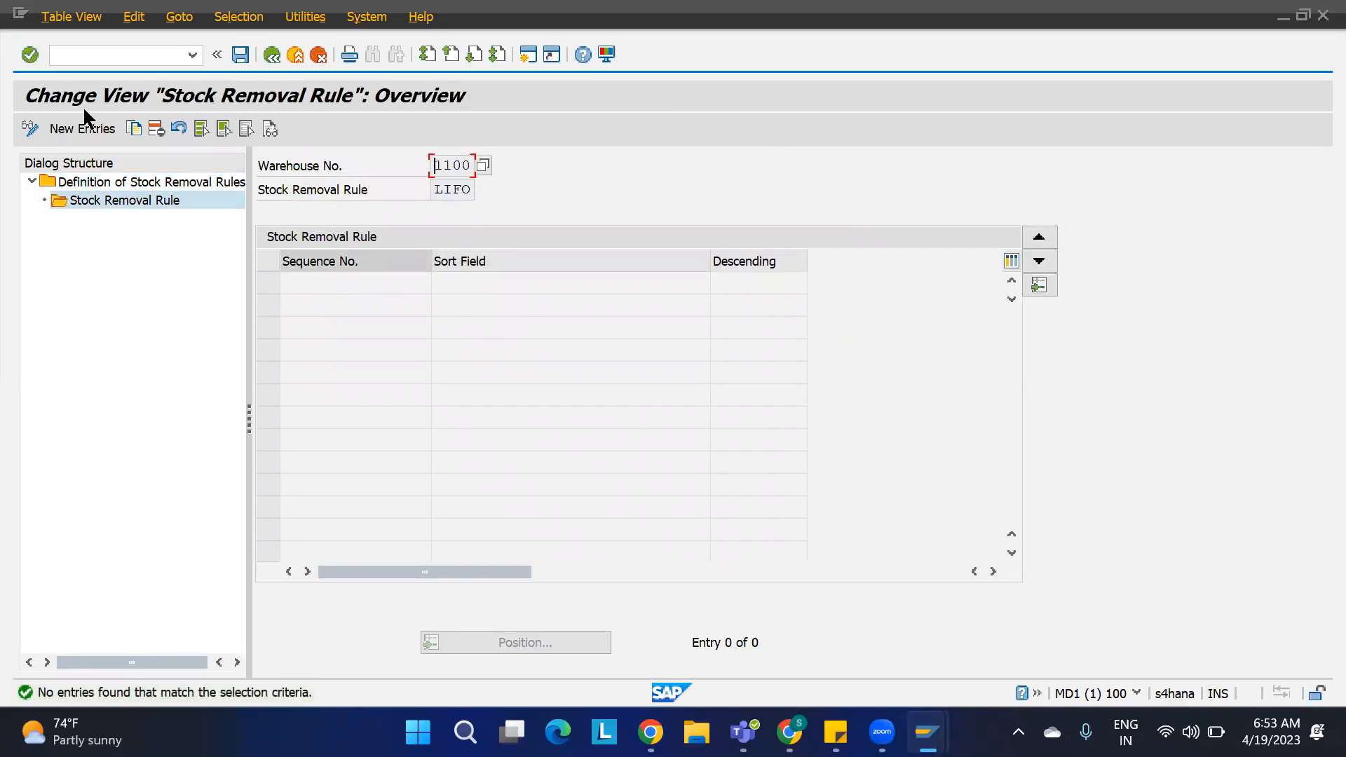
left_click(81, 132)
left_click(489, 284)
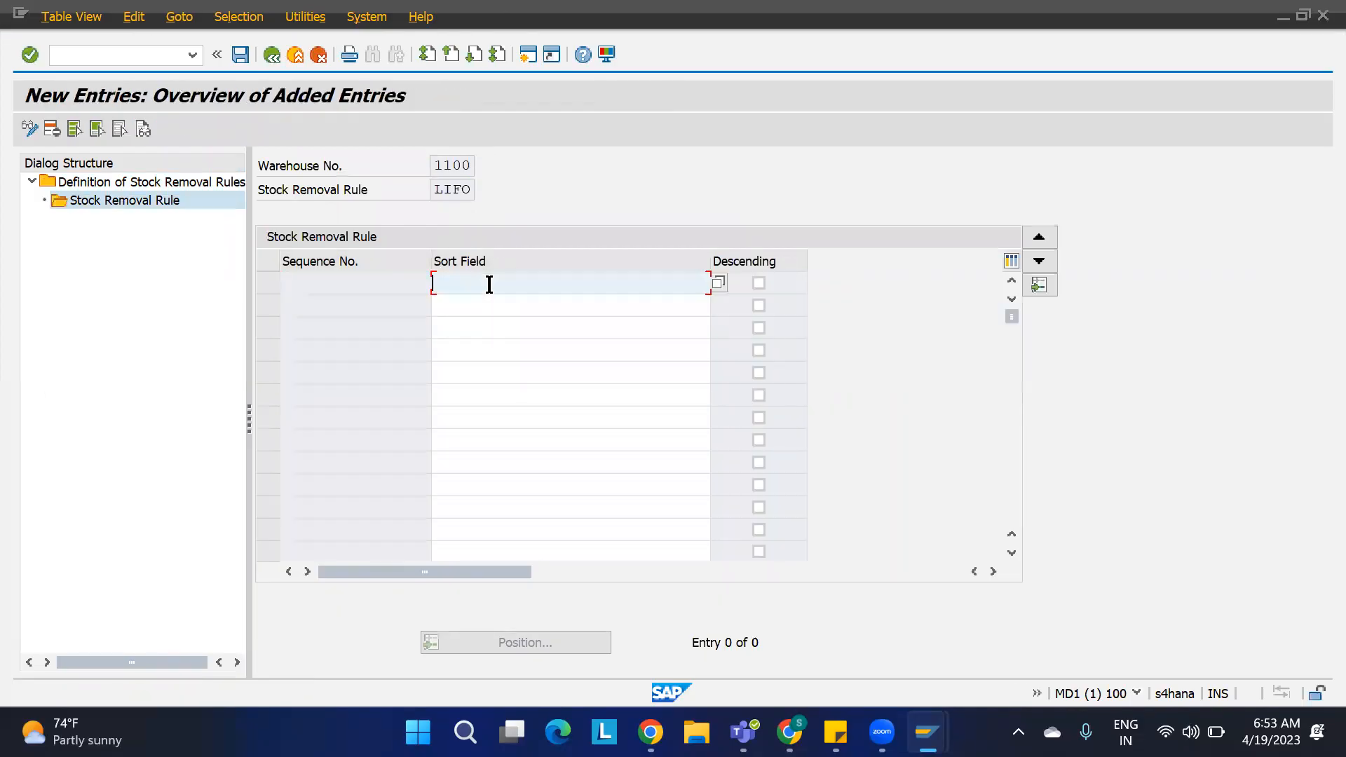
key("Return")
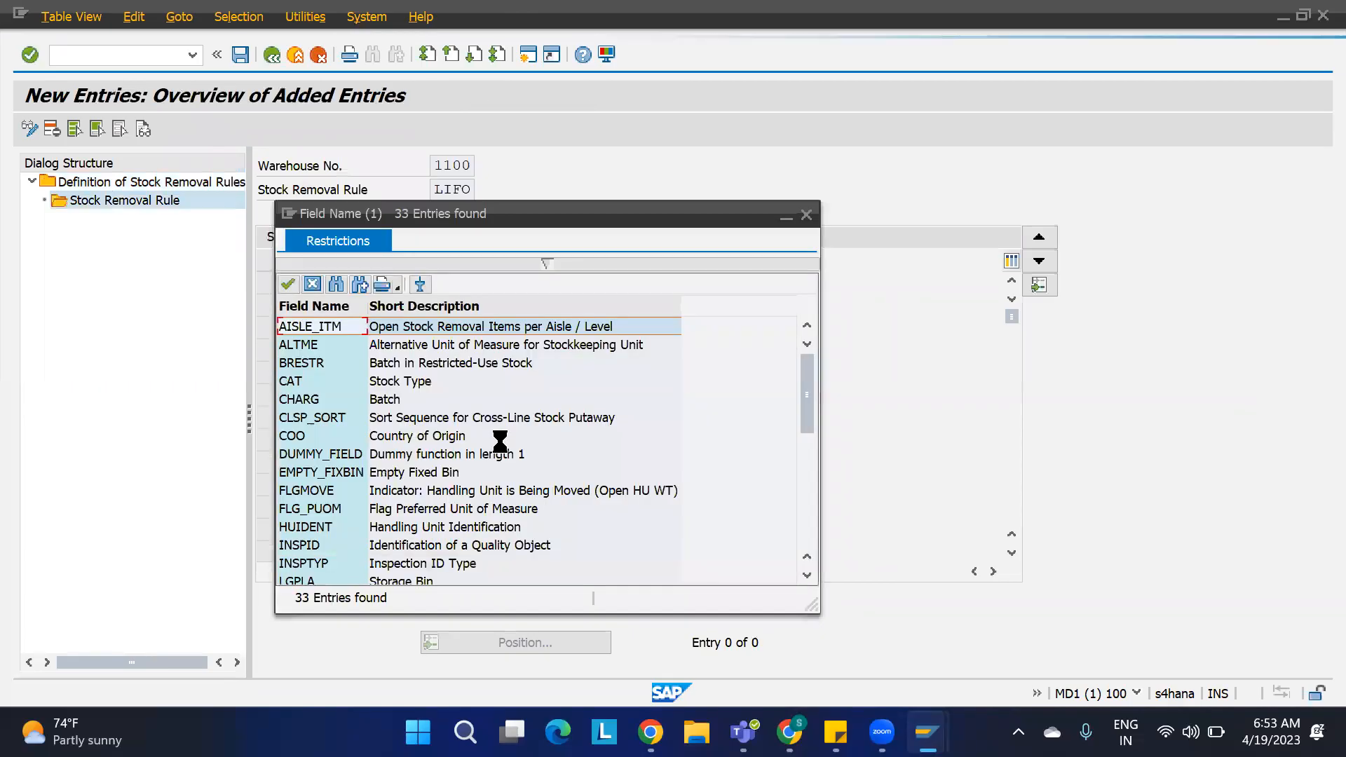
scroll(499, 442, "down", 6)
scroll(499, 446, "down", 1)
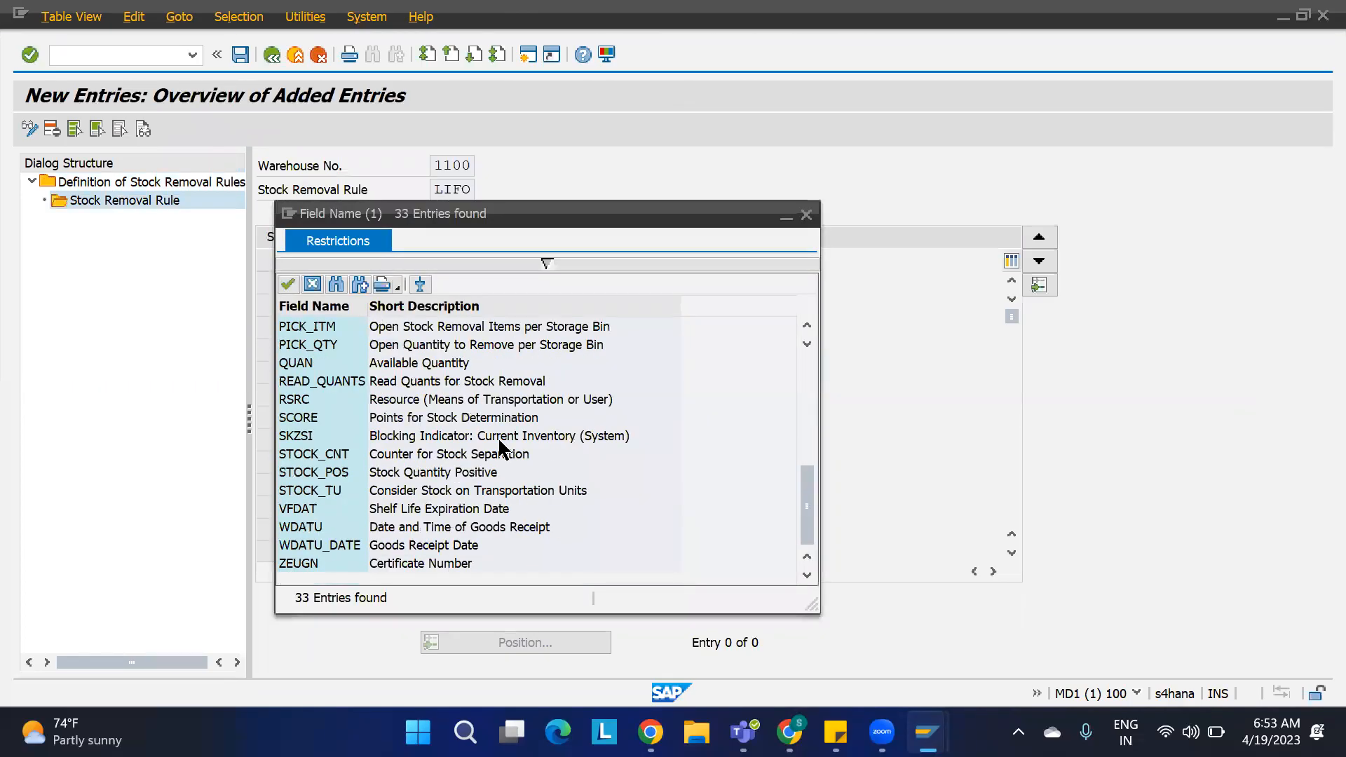
double_click(413, 531)
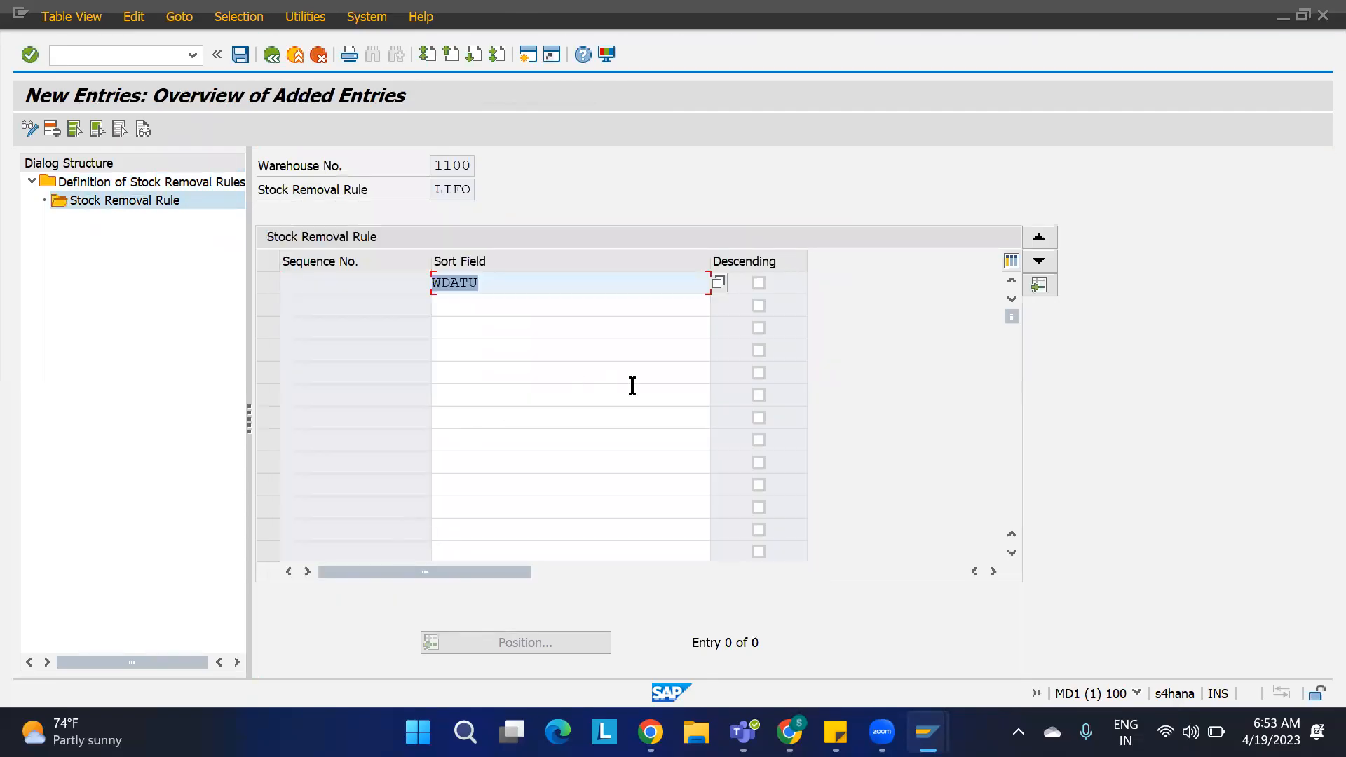
left_click(759, 282)
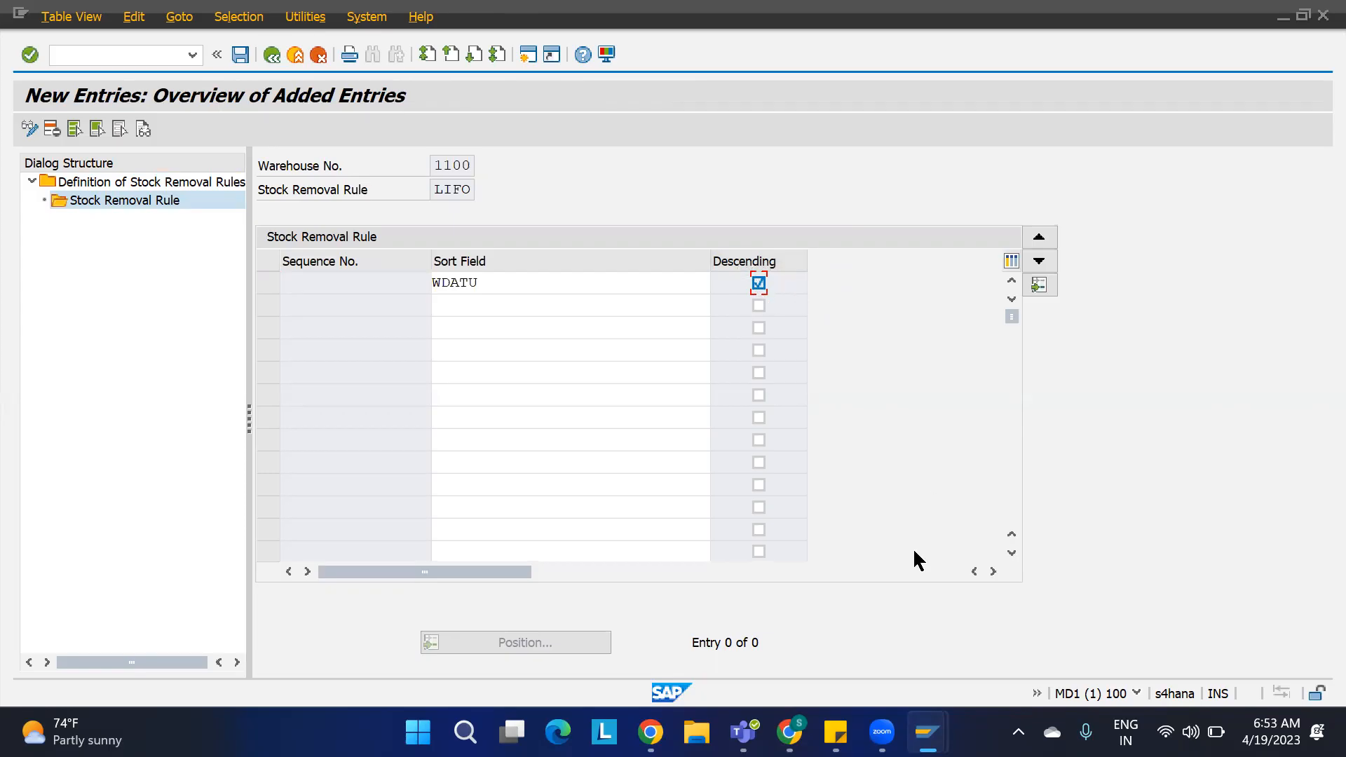
left_click(215, 54)
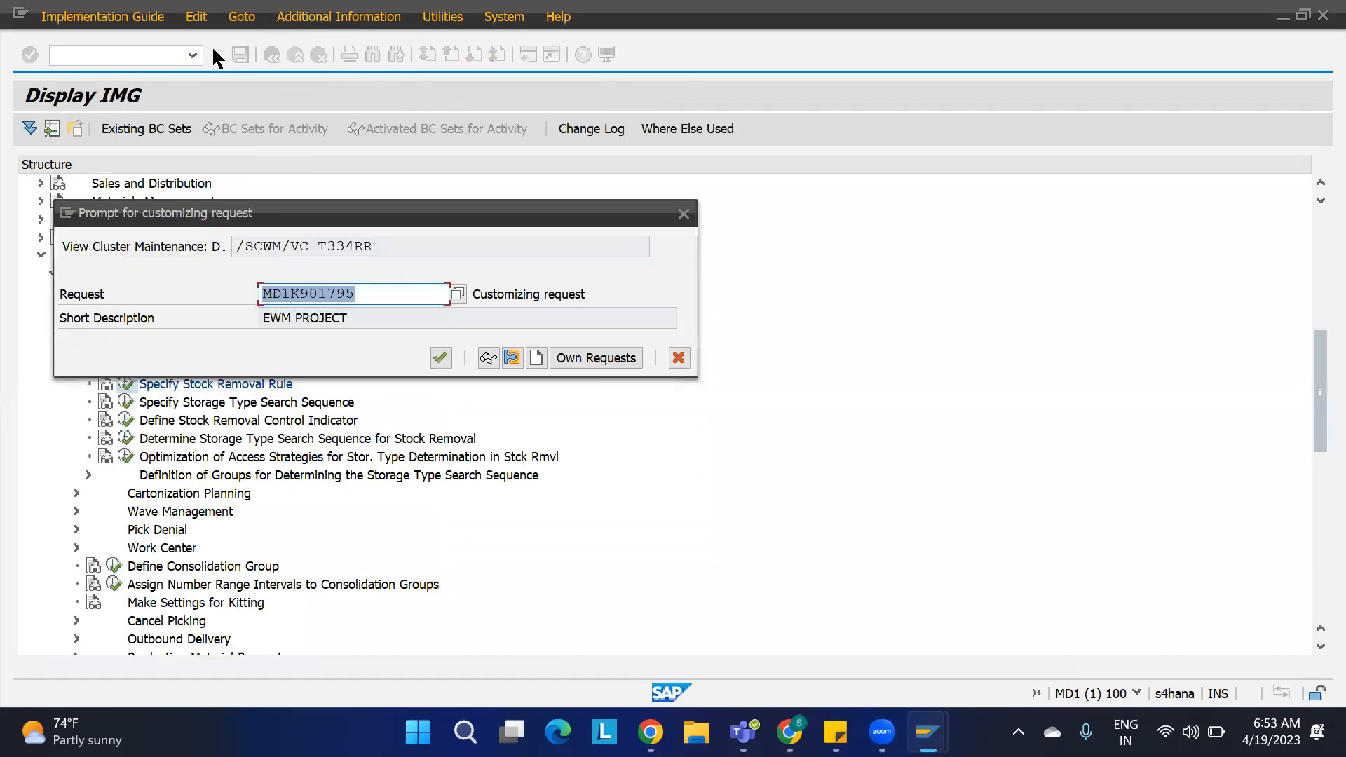
left_click(436, 358)
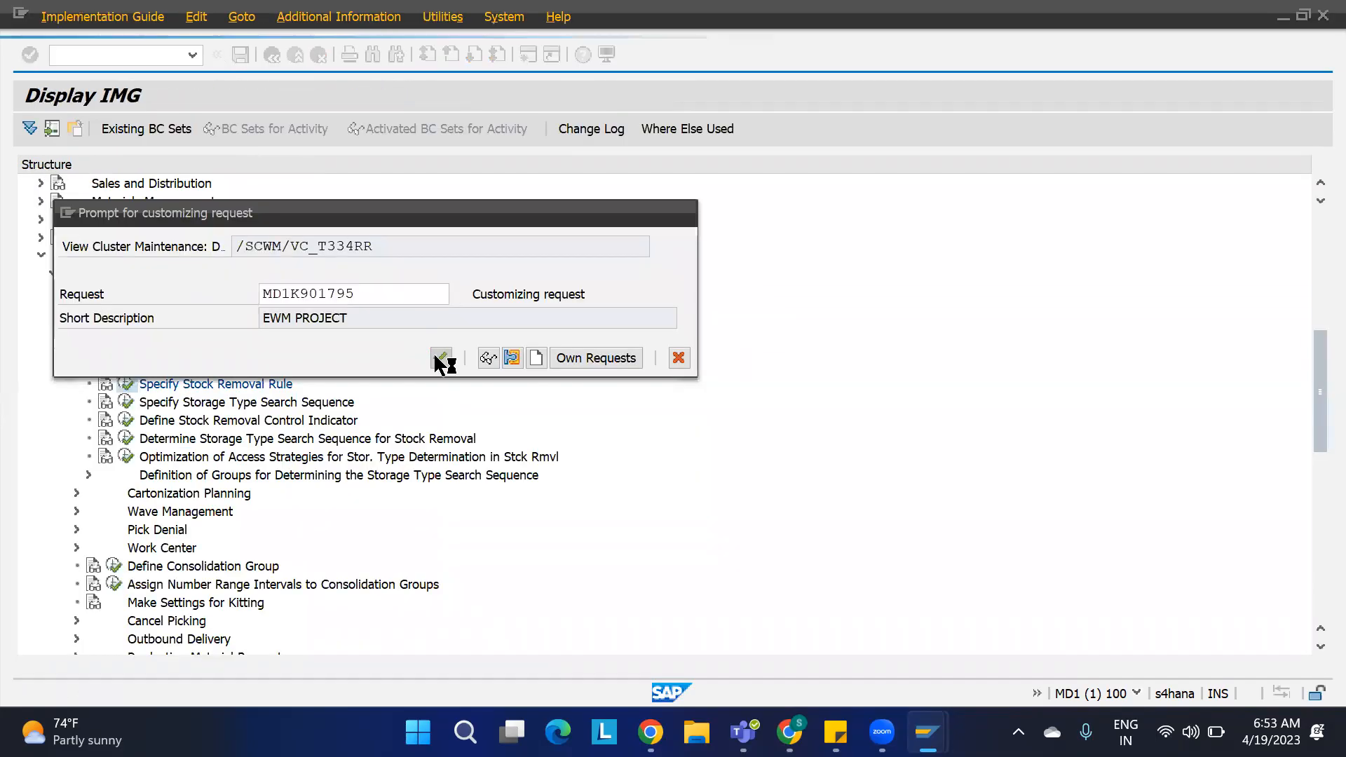
Step: Add a stock removal search sequence entry for warehouse 1100, process type 2010, sequence REM1 and rule LIFO
key("F3")
key("F3")
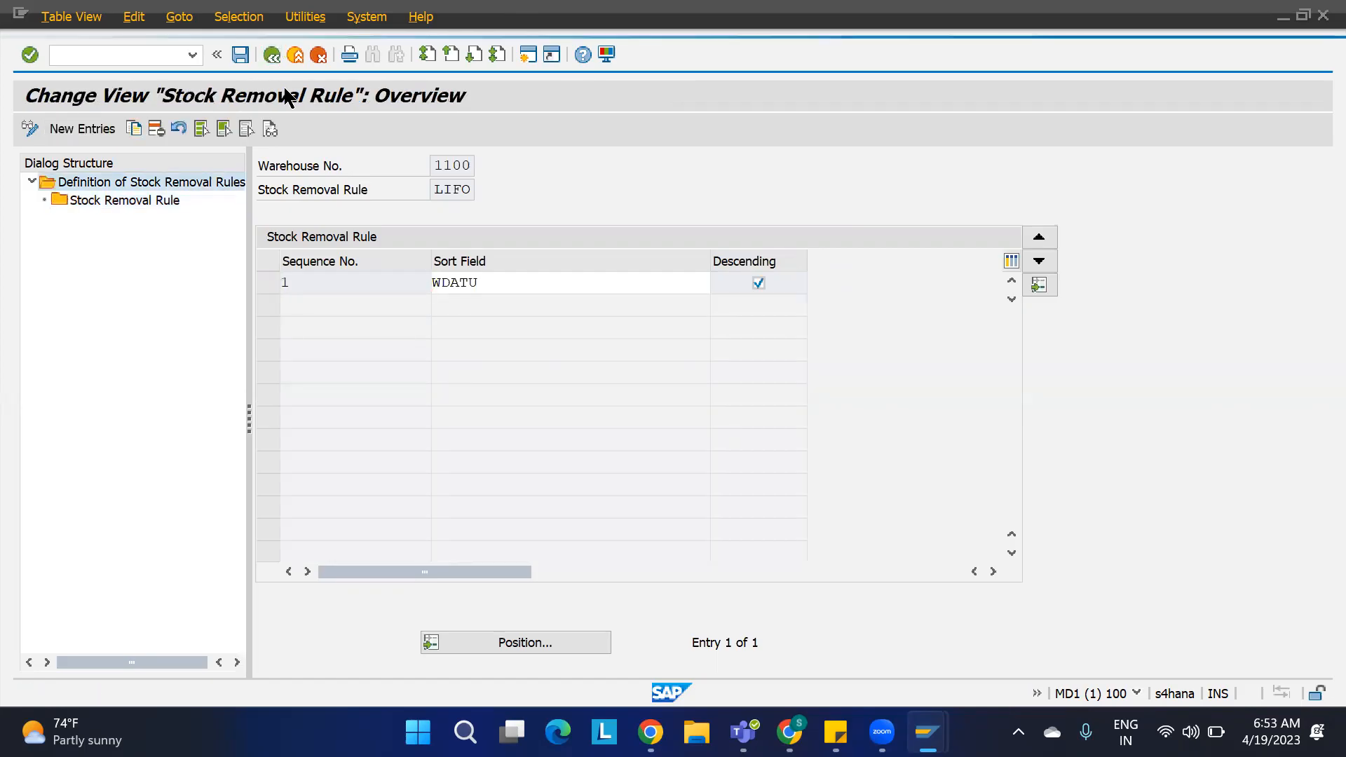
key("F3")
key("F3")
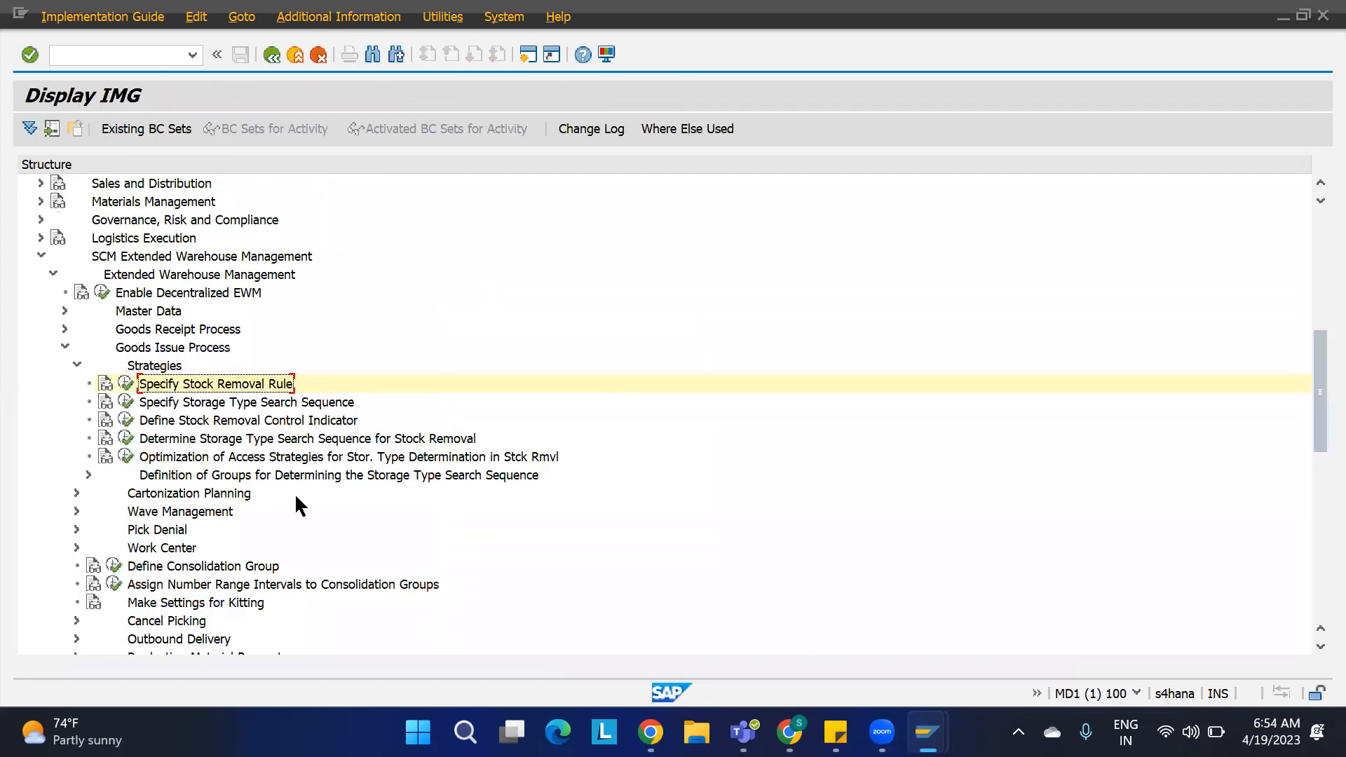
left_click(159, 442)
left_click(125, 438)
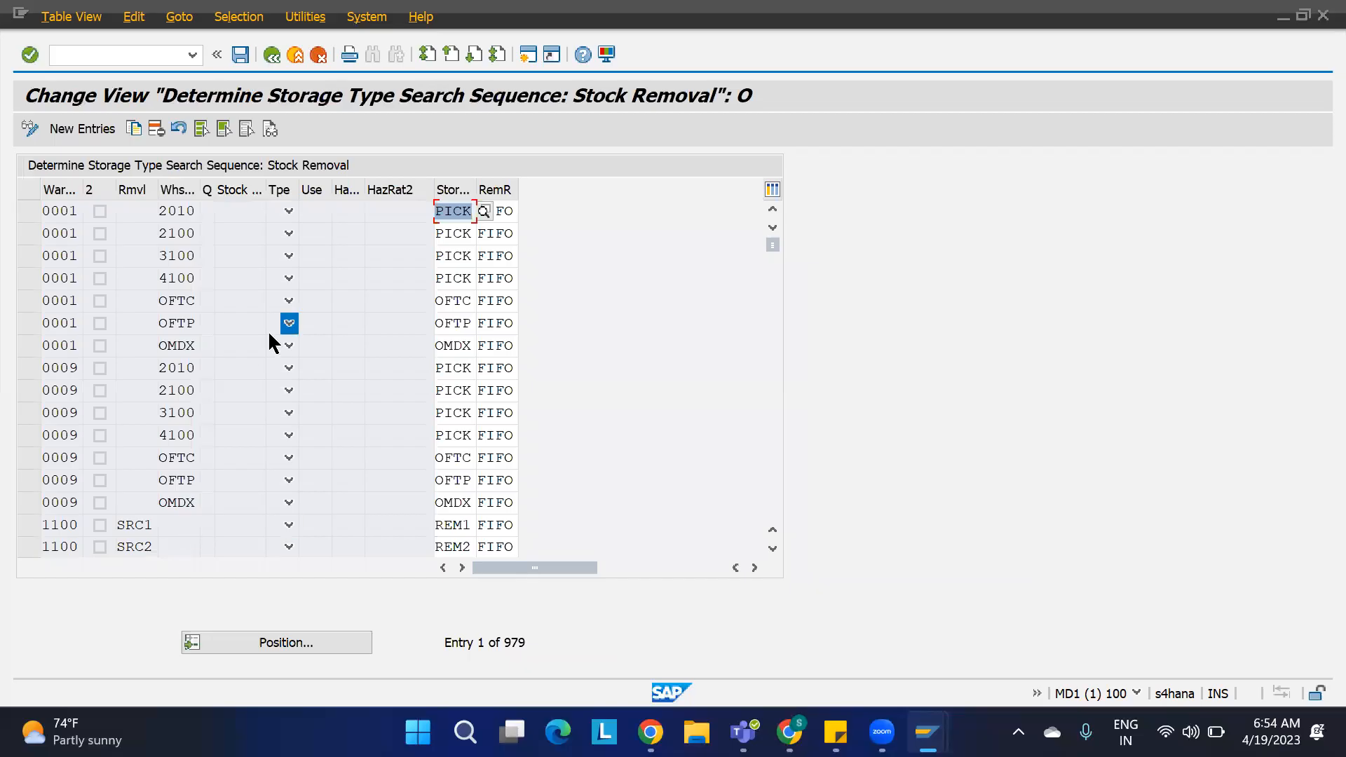
left_click(81, 131)
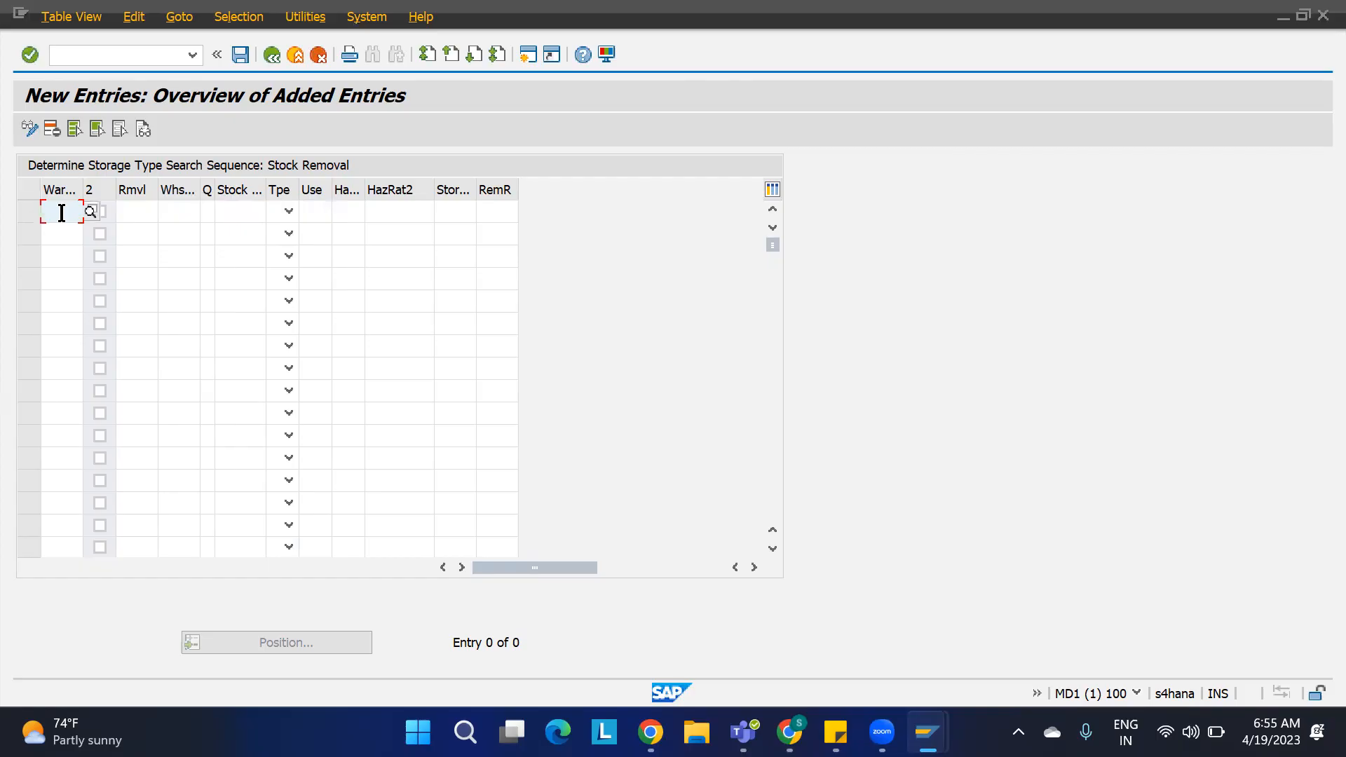
type("1100")
key("Return")
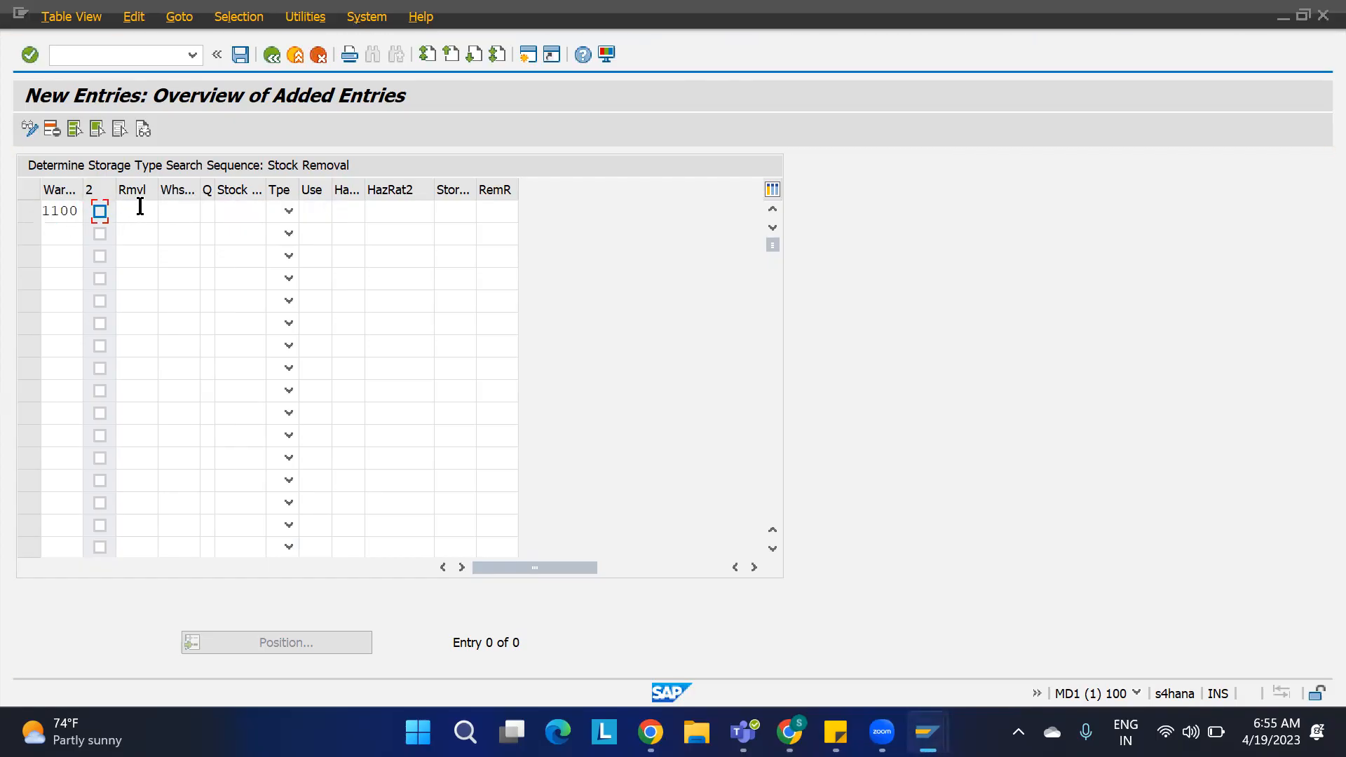
left_click(137, 214)
left_click(186, 211)
type("2010")
key("Tab")
key("Tab")
key("Tab")
key("Tab")
key("Tab")
key("Tab")
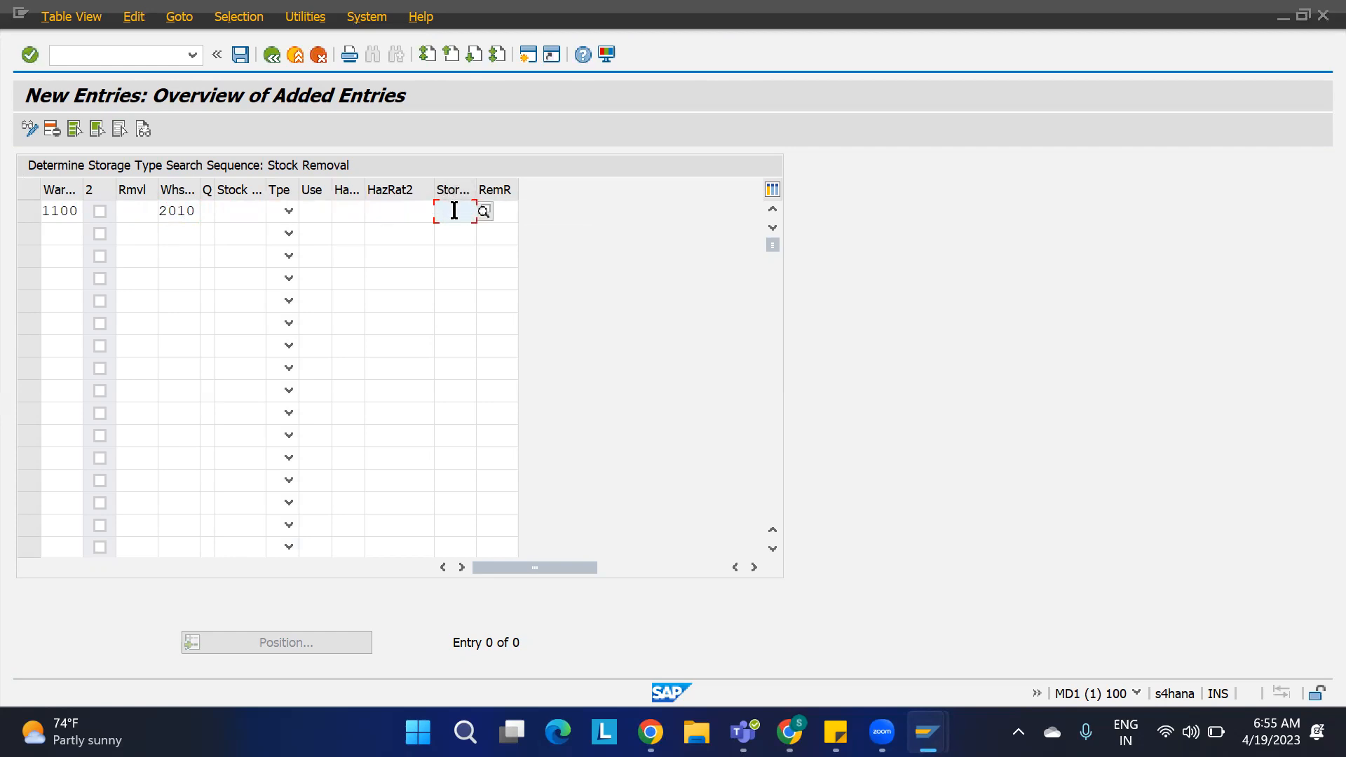
type("REM1")
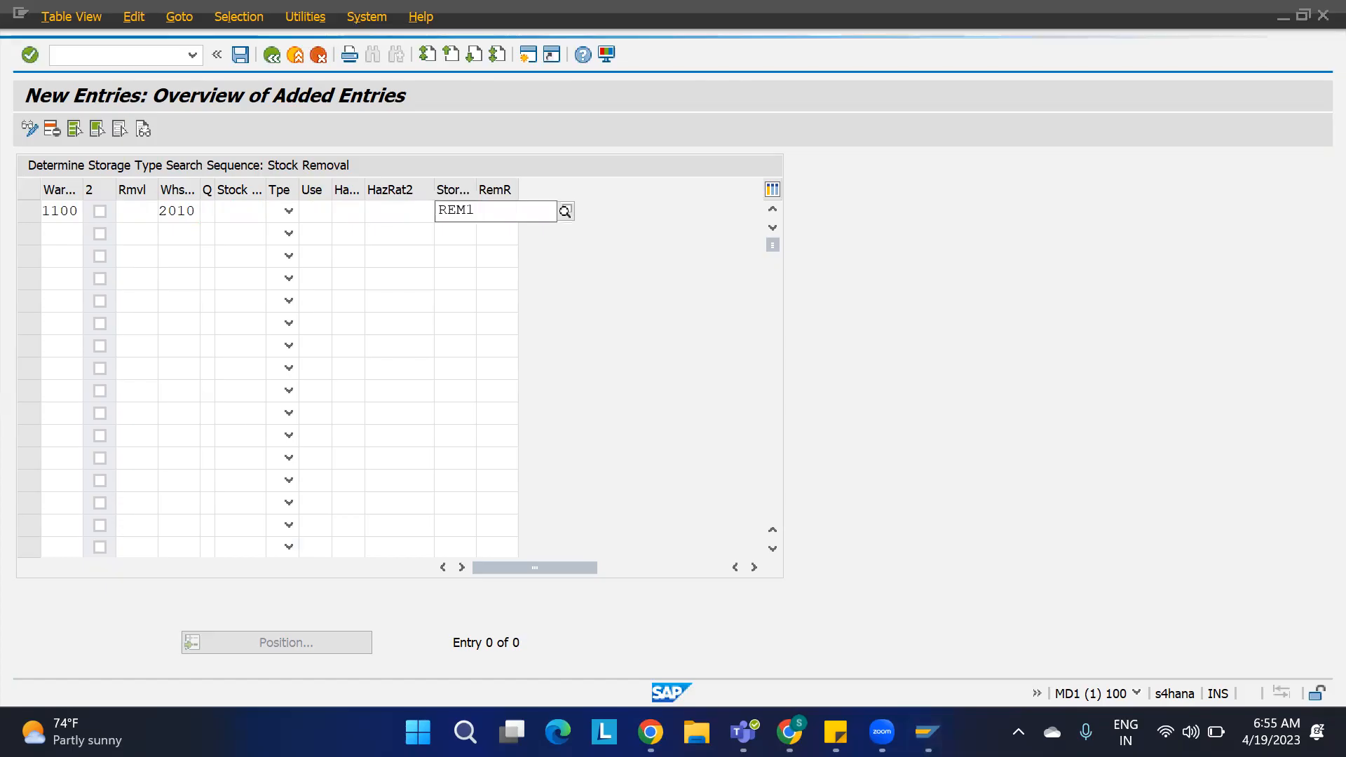
key("Tab")
type("LIFO")
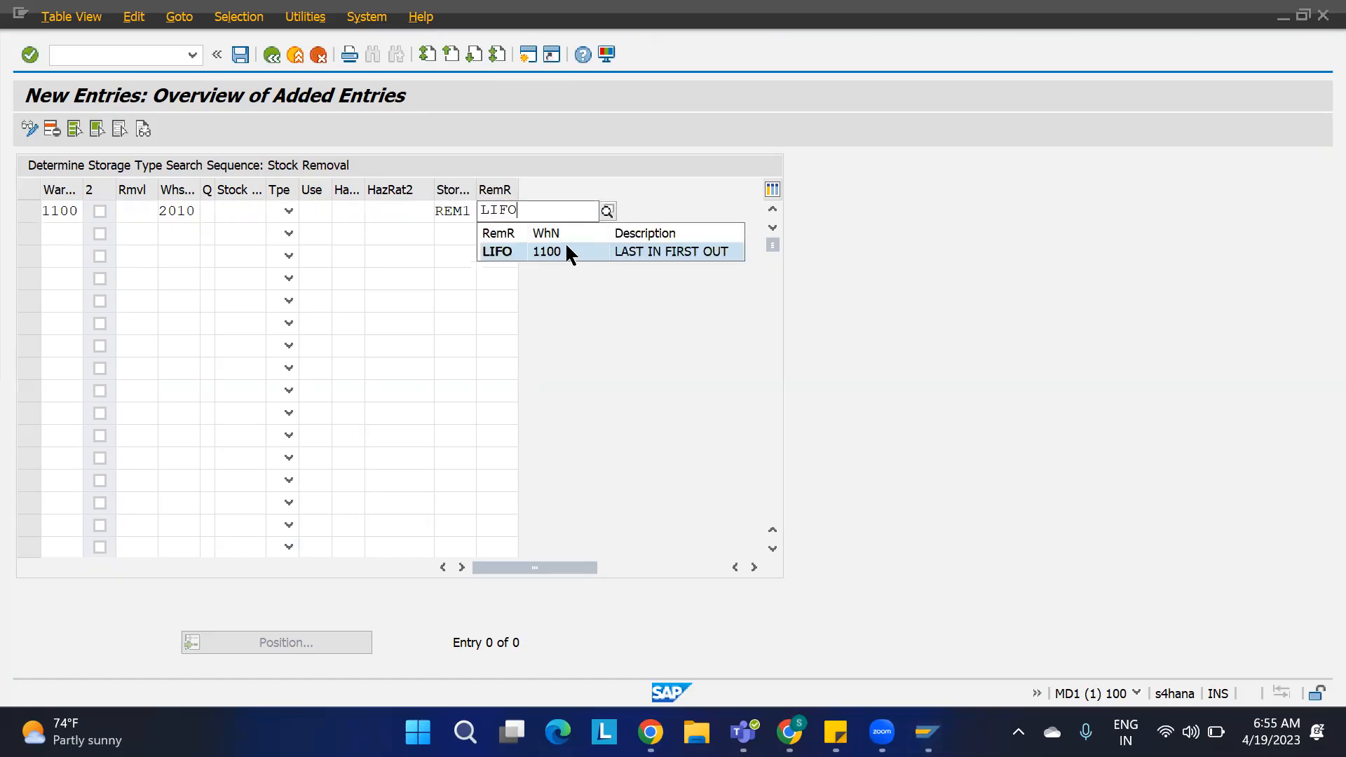
left_click(559, 253)
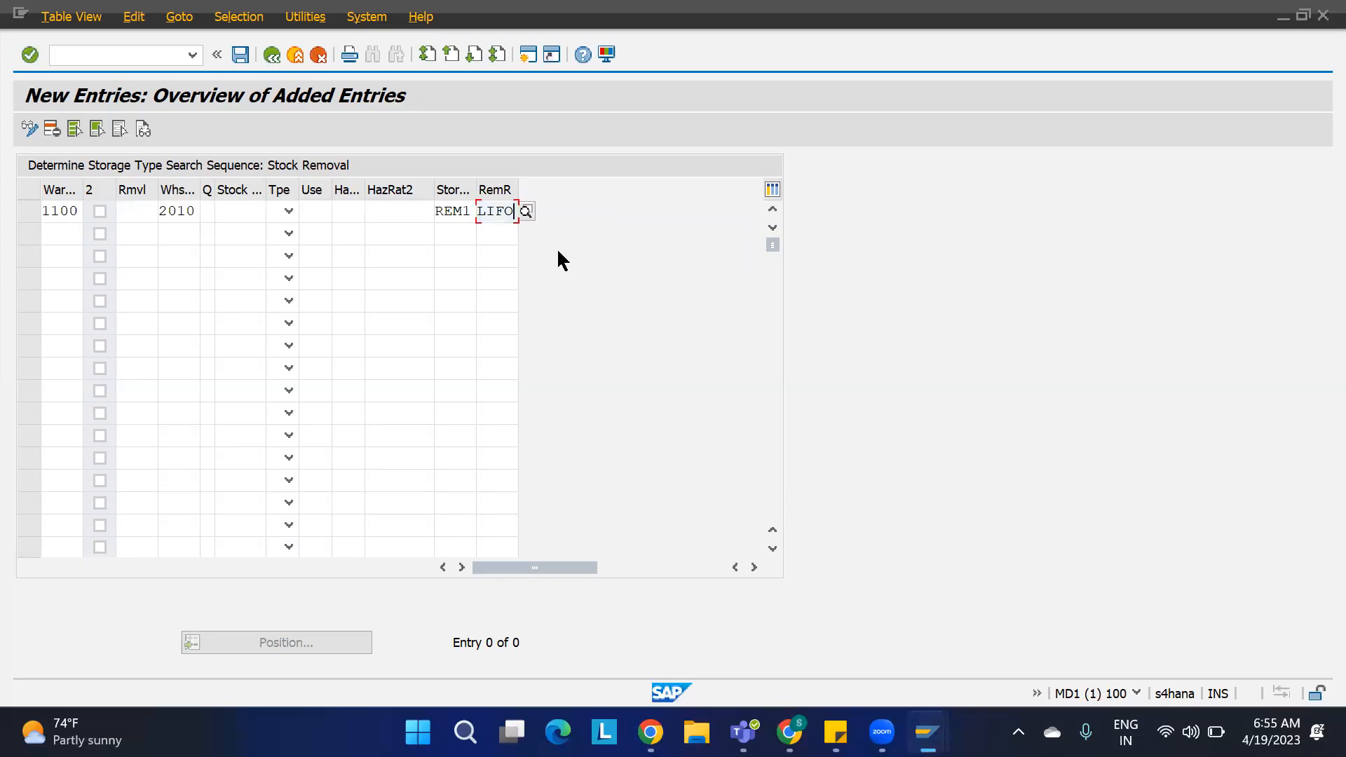
Step: Add a second entry for warehouse 1100 with process type F210, sequence REM2 and removal rule FIFO
left_click(65, 231)
type("1100")
key("Tab")
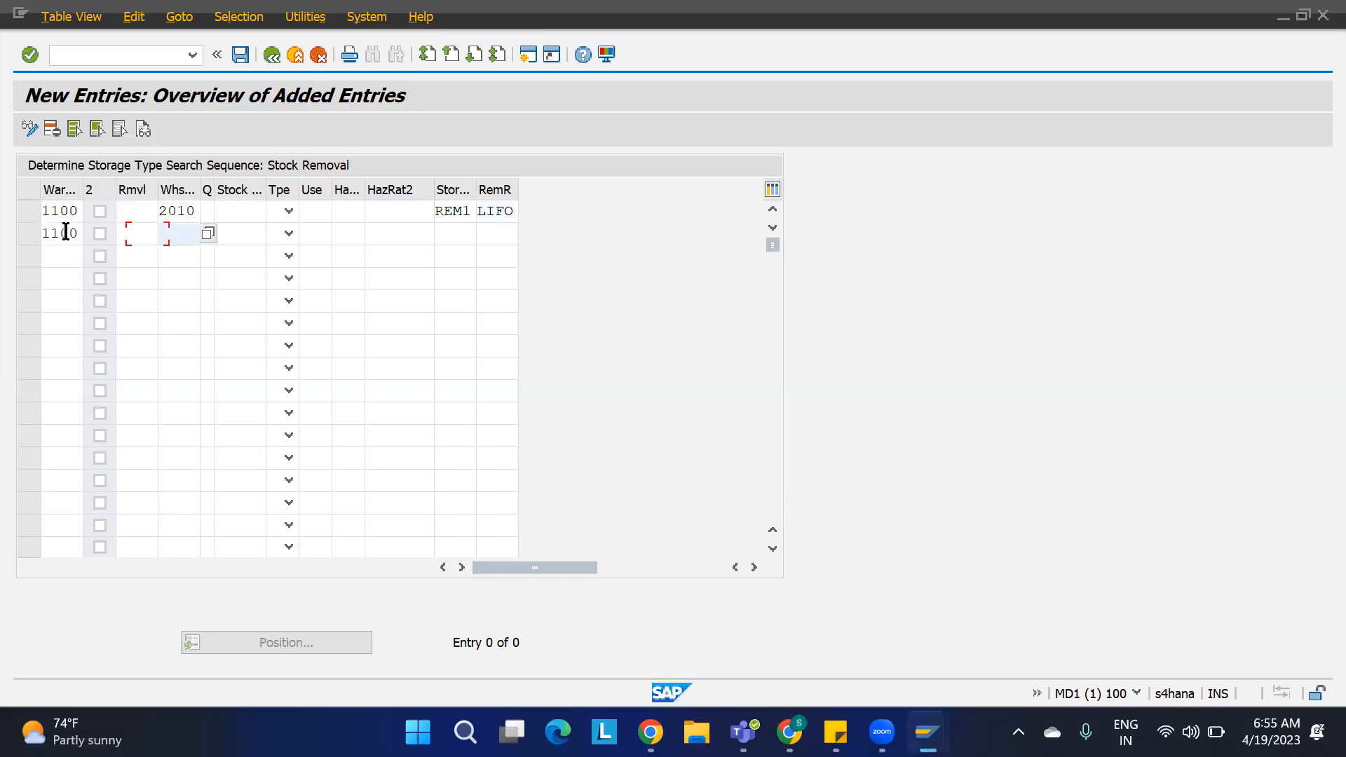
type("F210")
key("Tab")
key("Tab")
key("Tab")
key("Tab")
key("Tab")
key("Tab")
key("Tab")
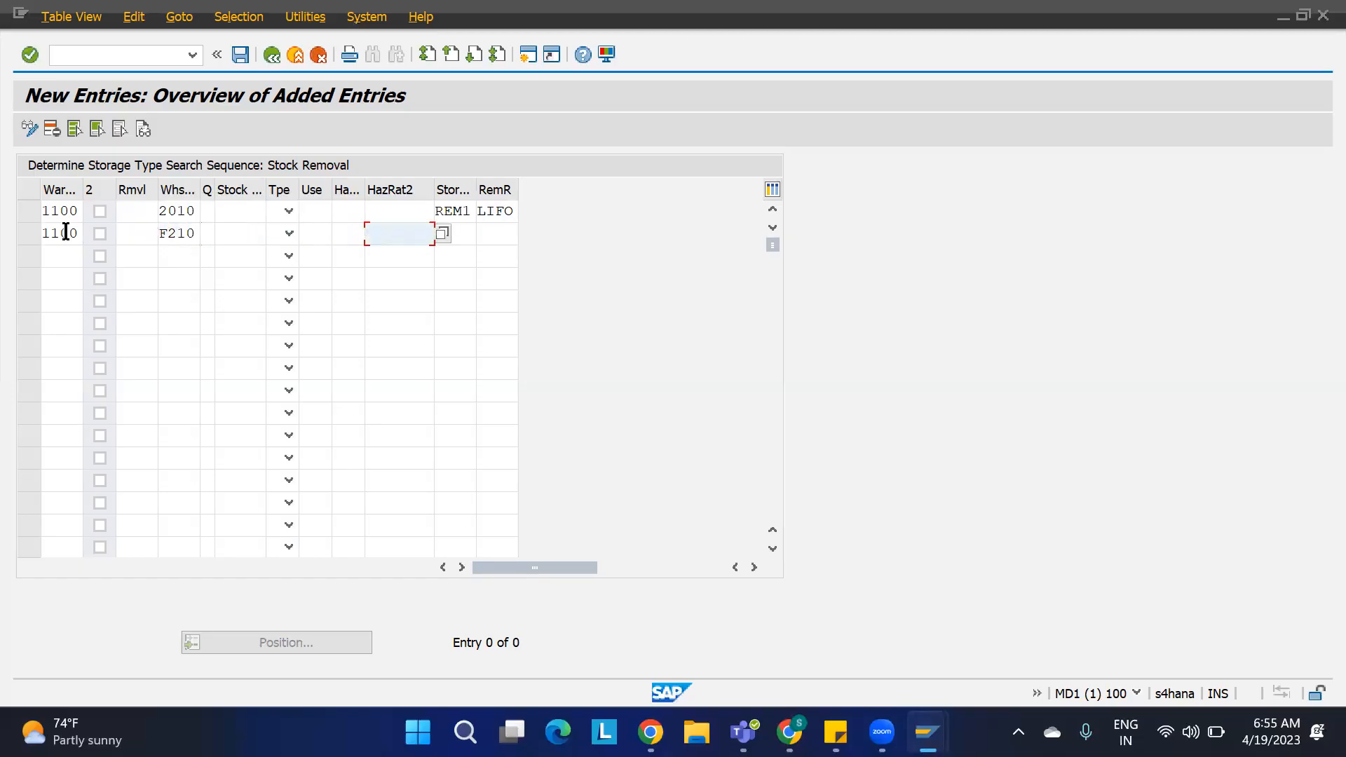
type("REM2")
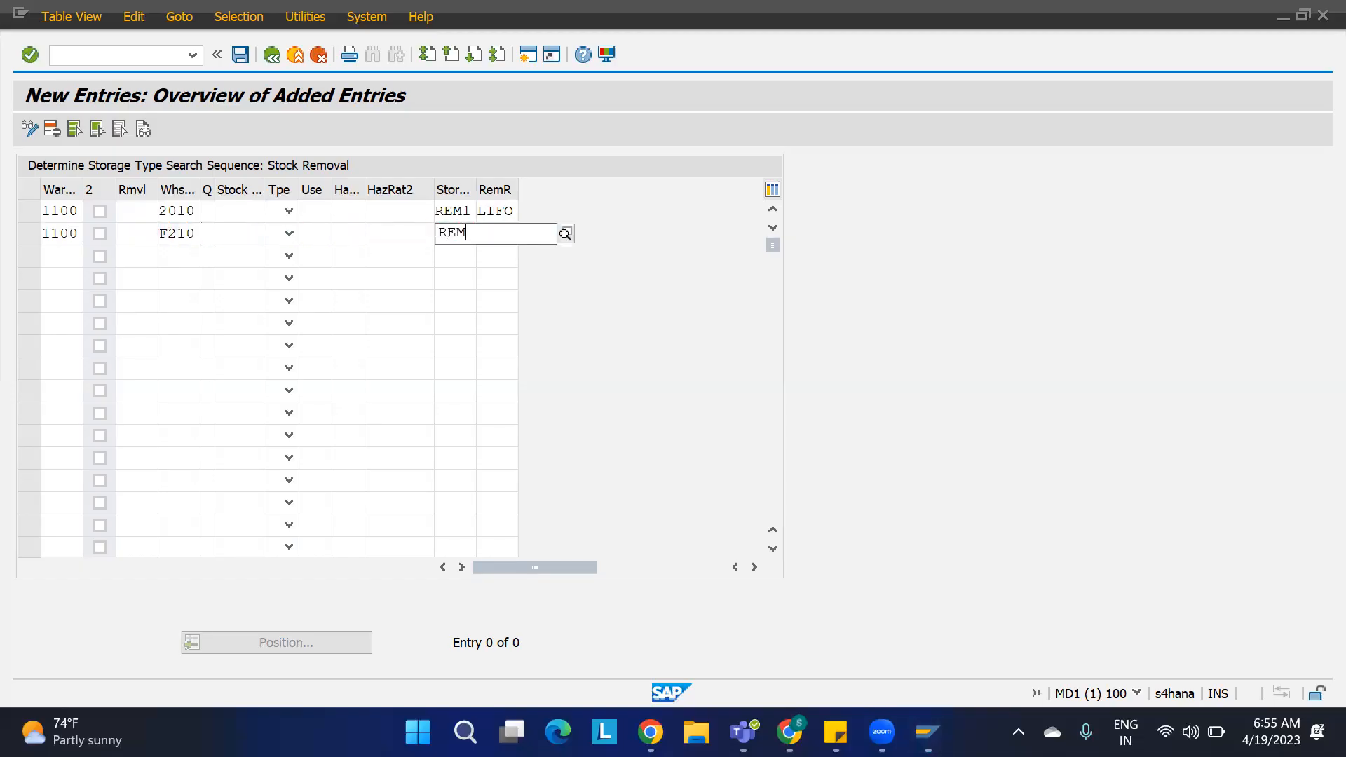
key("Tab")
type("FIFO")
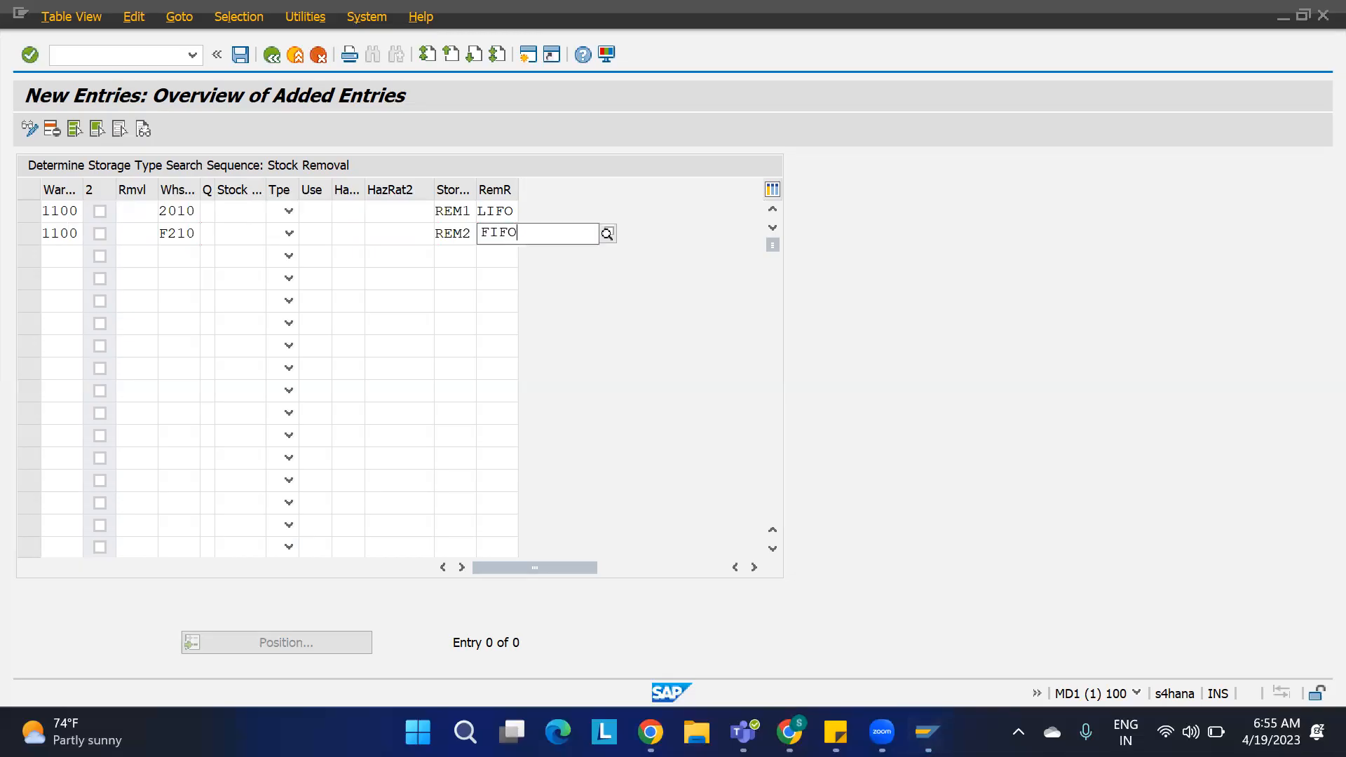
key("Return")
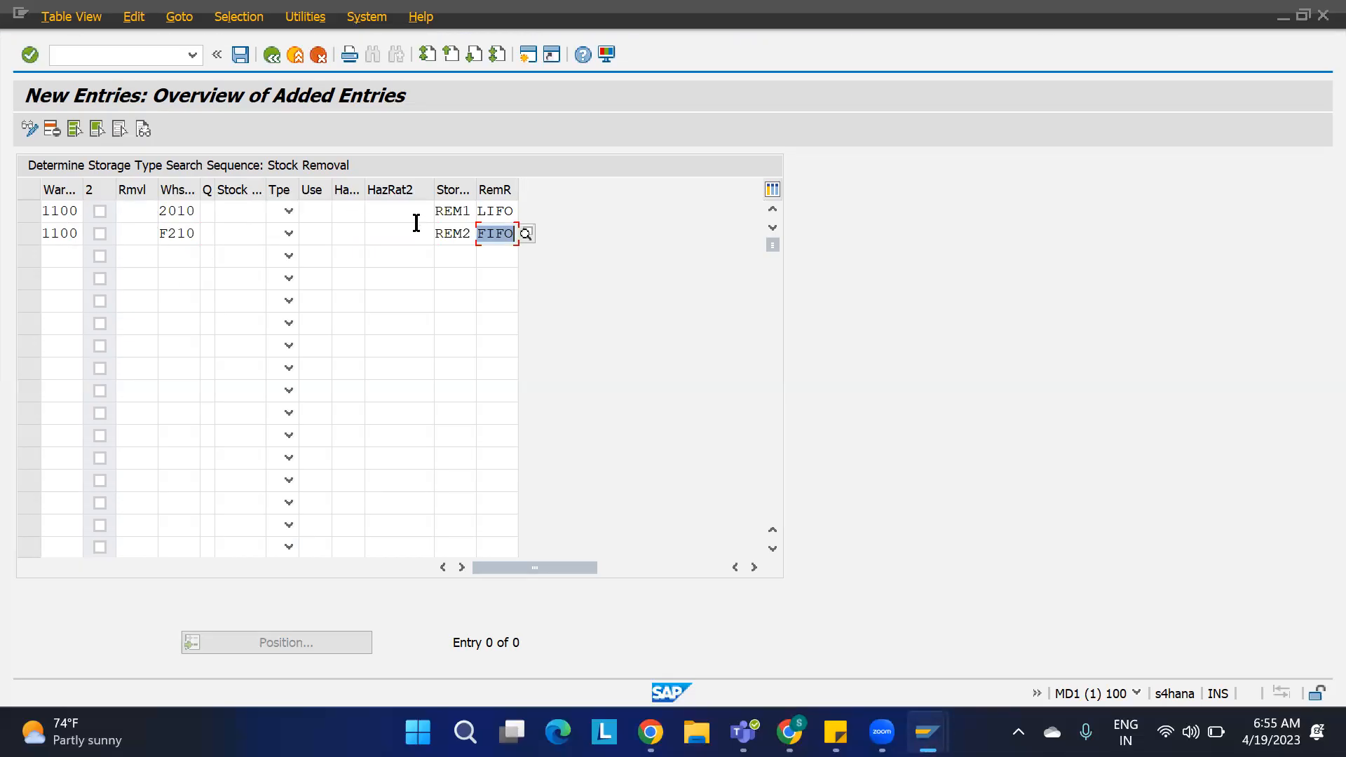
Step: Save the two new storage type search sequence entries to the customizing request and leave the table
key("Return")
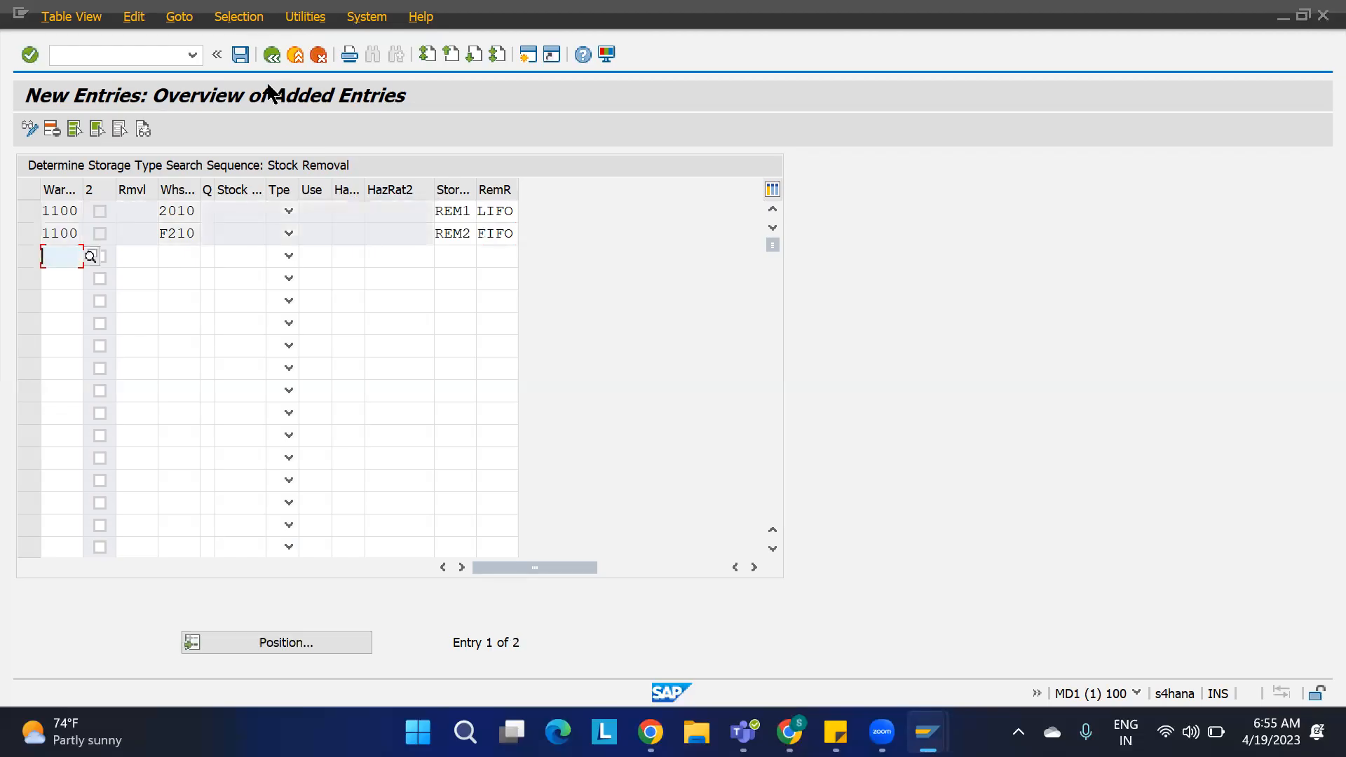
key("ctrl+s")
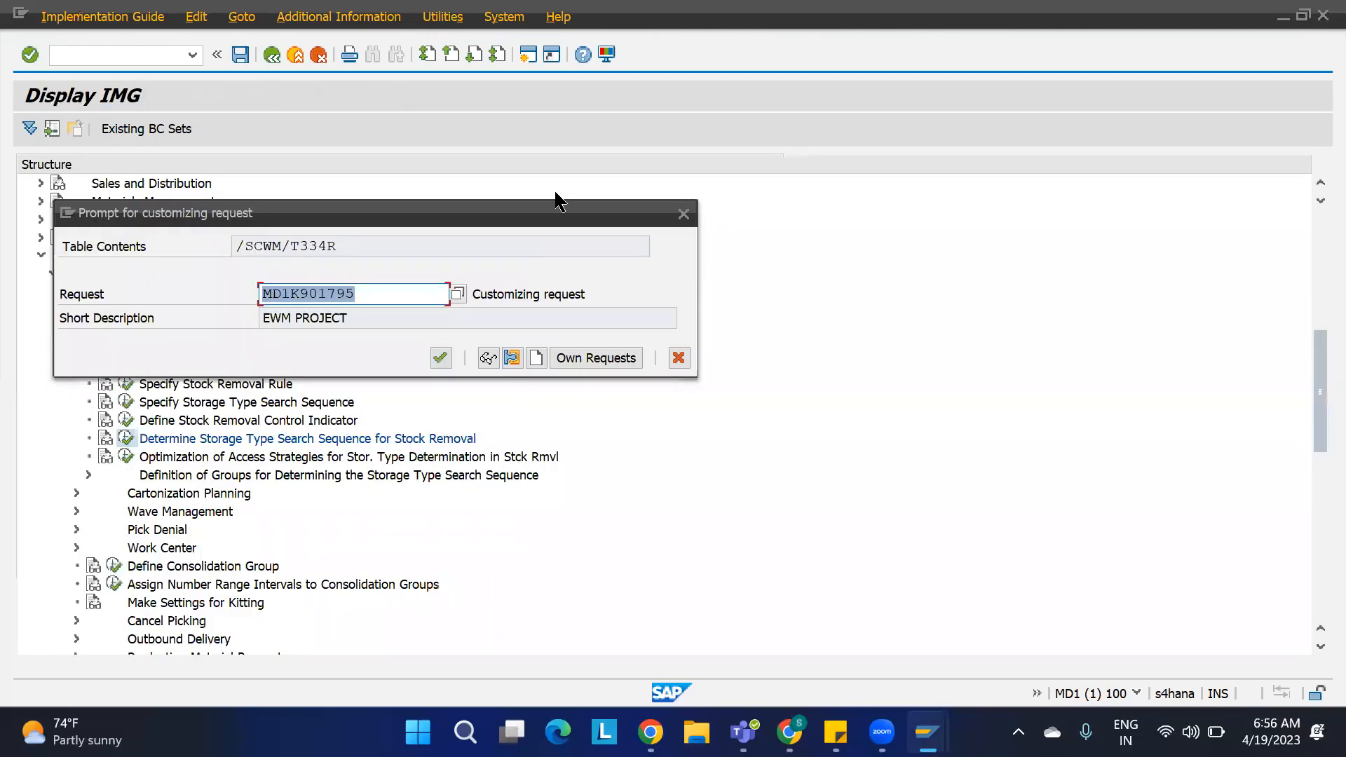
left_click(445, 359)
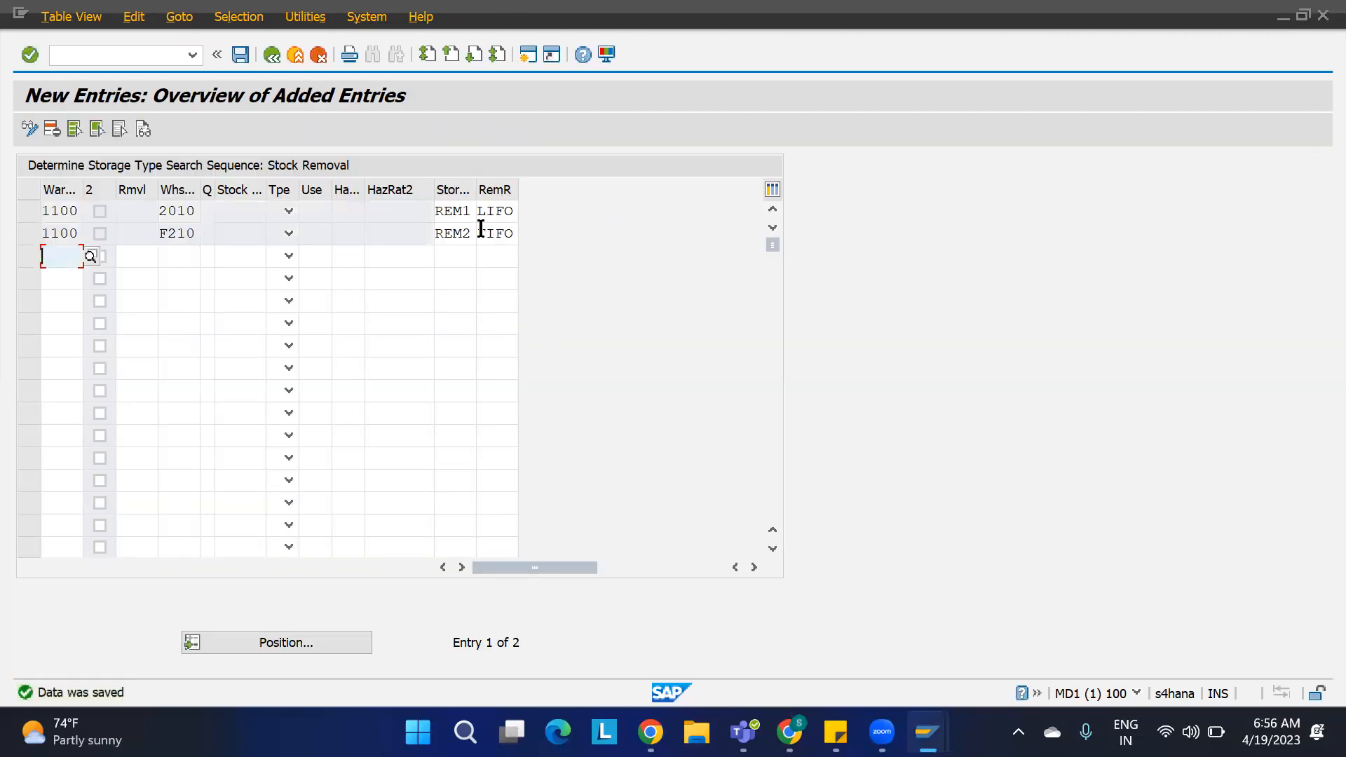
key("F3")
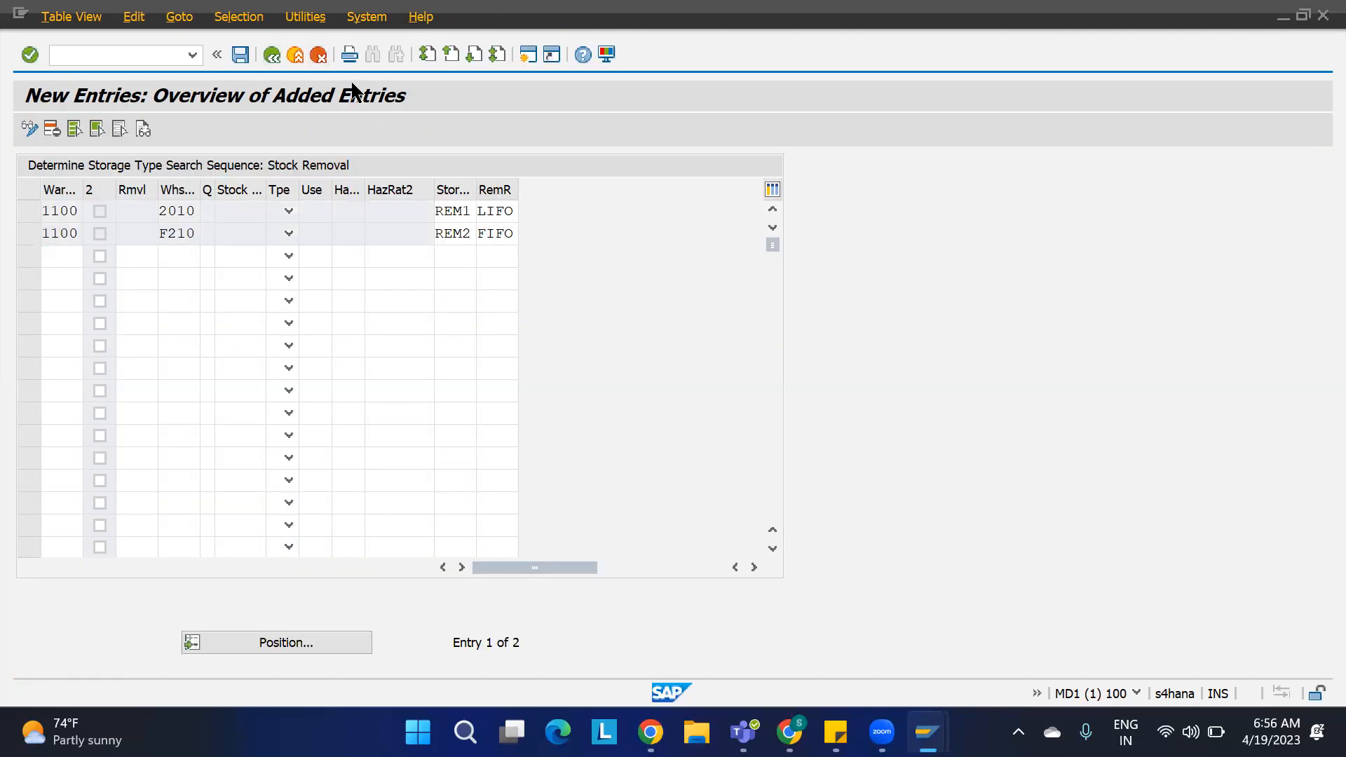
key("F3")
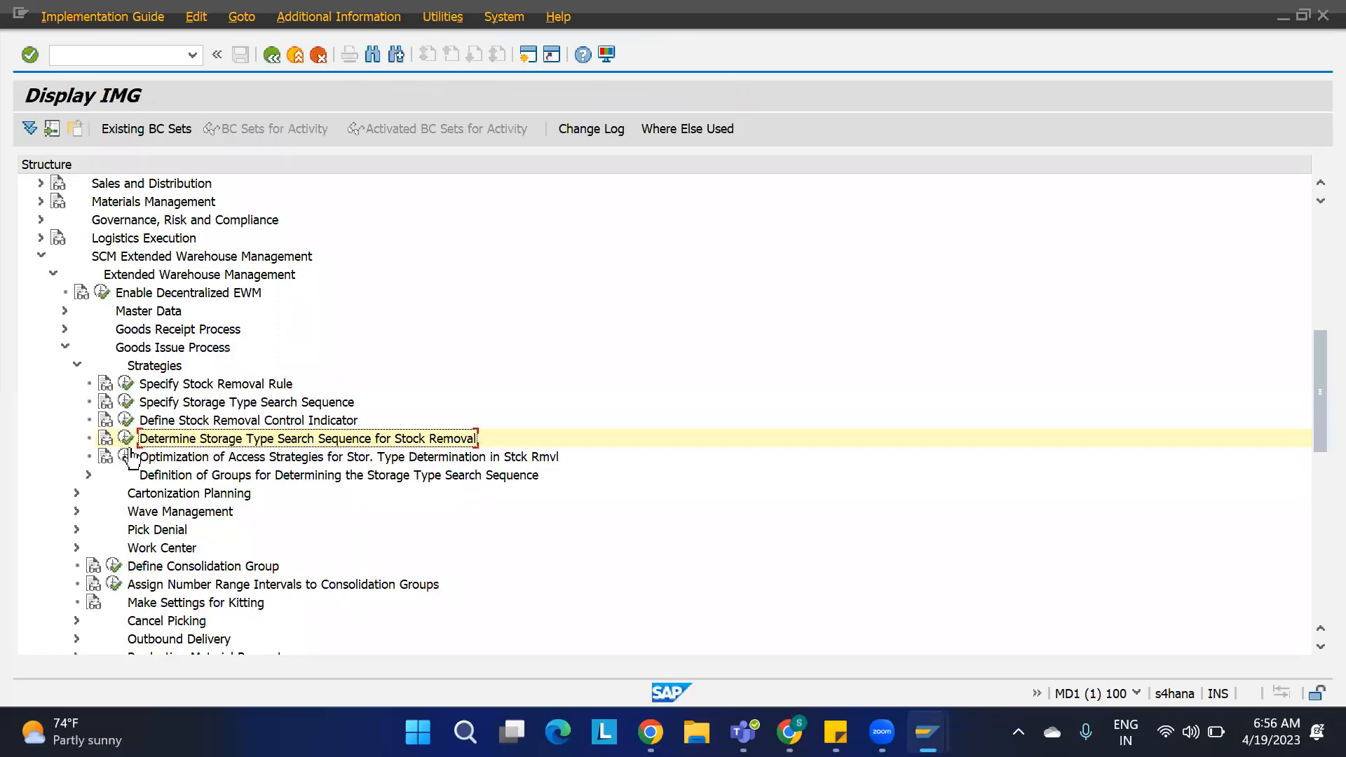
Step: Open the access strategy optimization for storage type determination and, for warehouse 1100, switch from removal indicator to process type
left_click(126, 456)
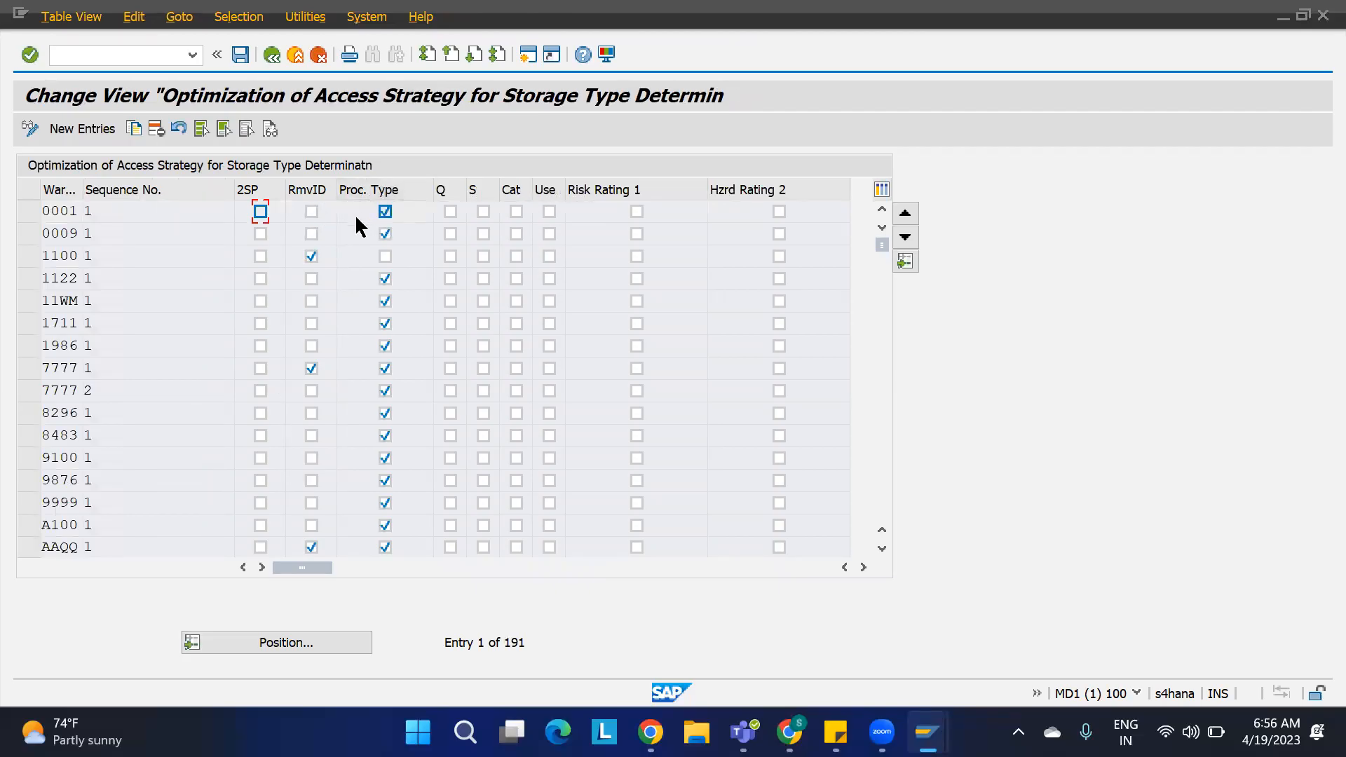
left_click(311, 257)
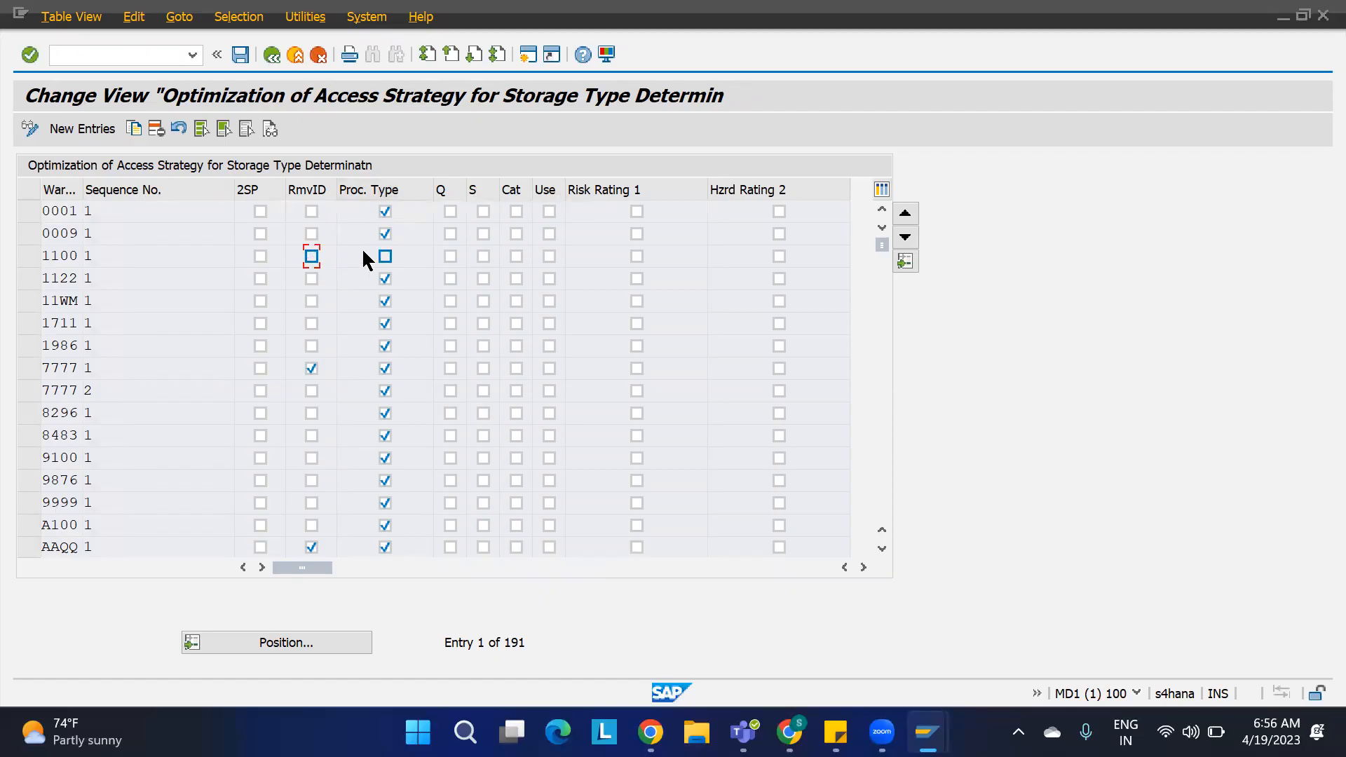
left_click(384, 257)
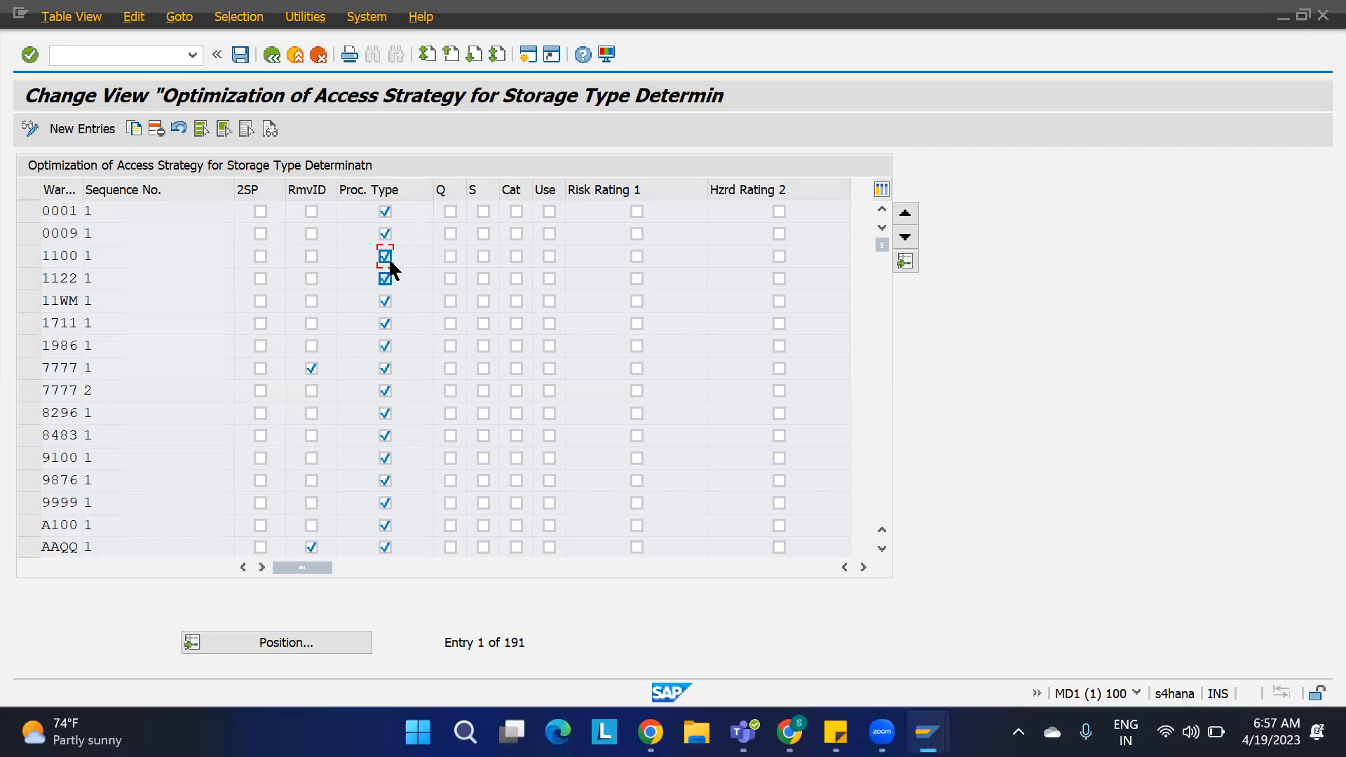
Step: Save the access strategy change for warehouse 1100 to the customizing request and leave the view
left_click(241, 54)
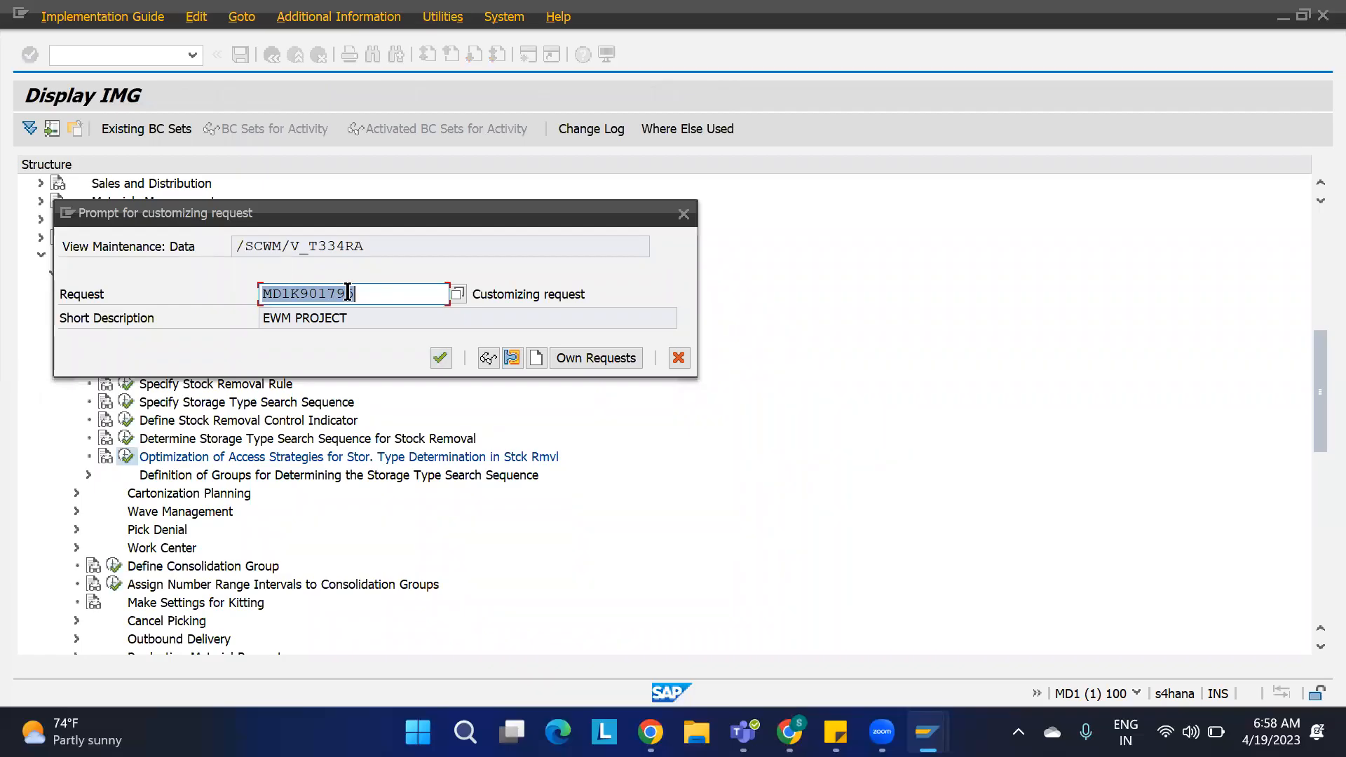
left_click(438, 362)
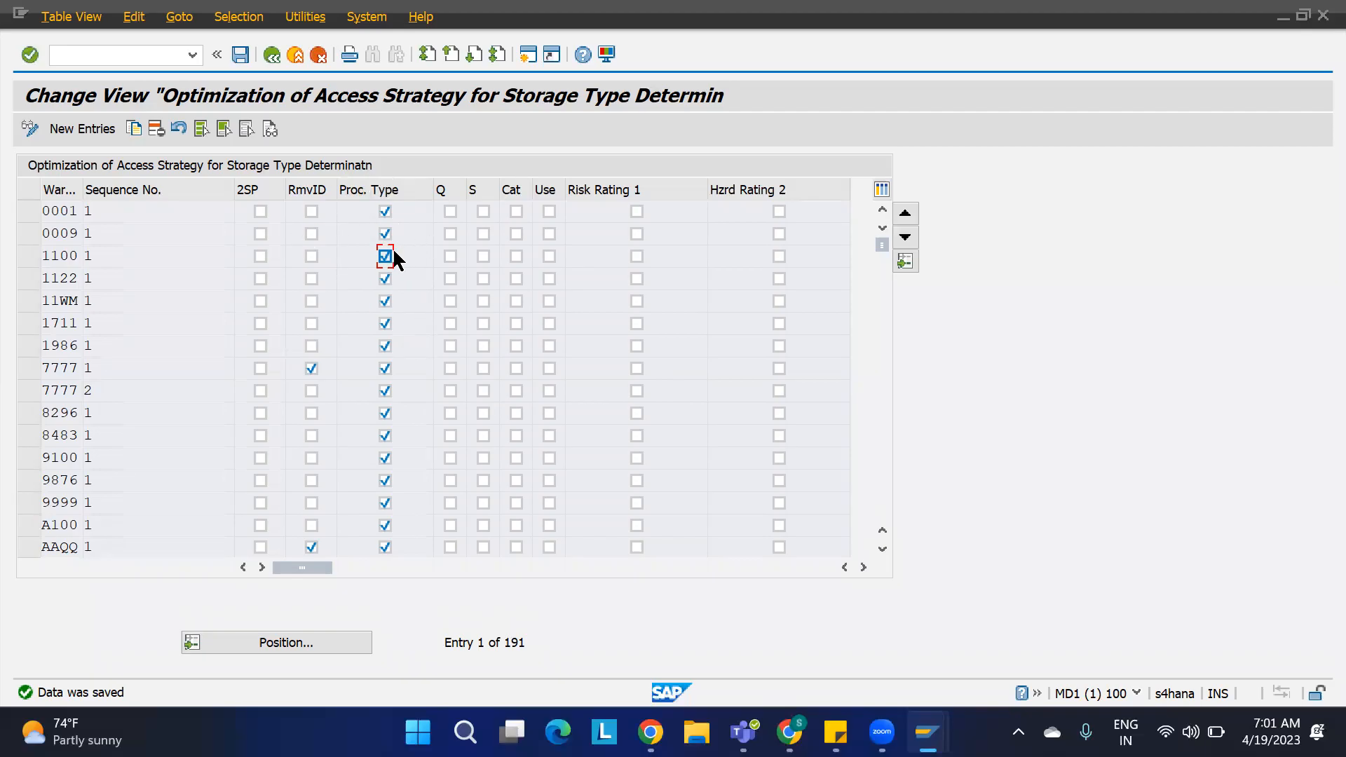
left_click(240, 54)
key("F3")
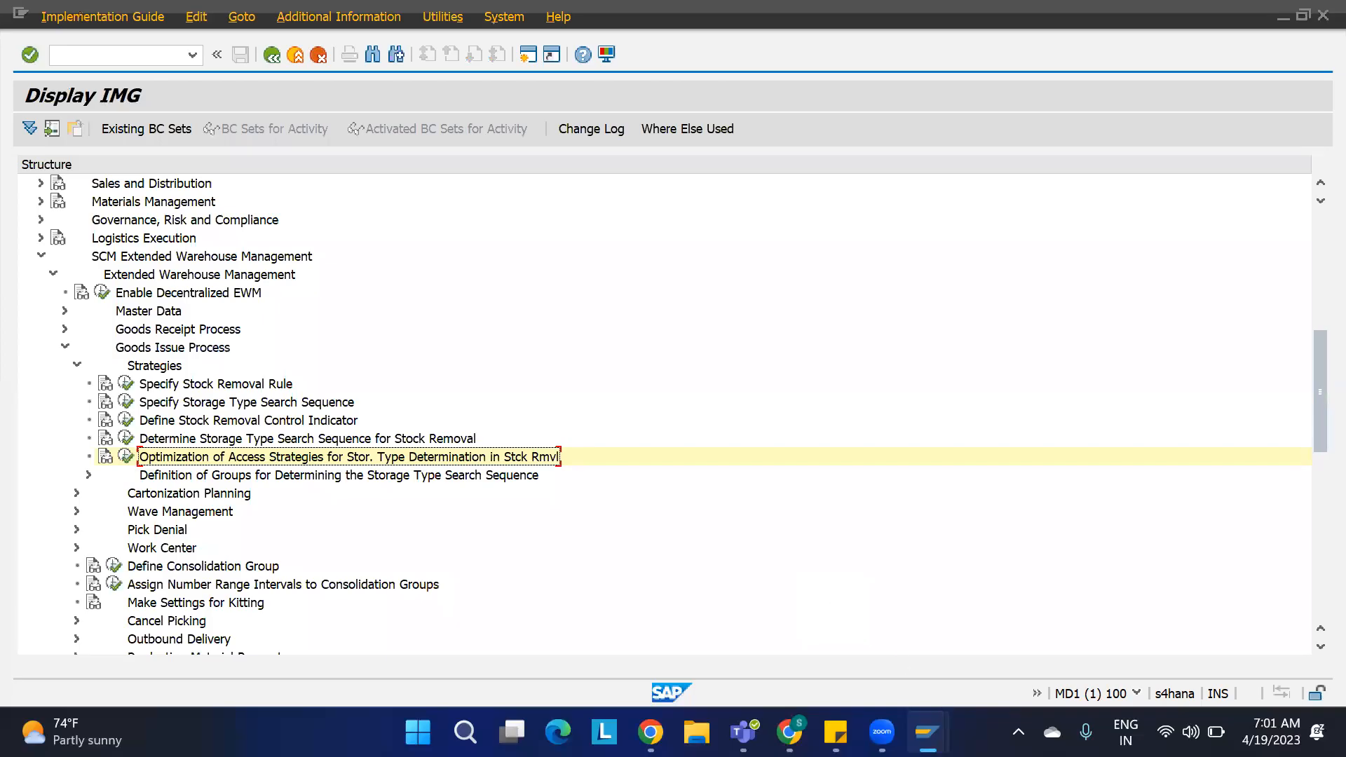
Step: Create an outbound delivery for sales order 188, setting both item quantities to 5, and save it
mouse_move(927, 732)
left_click(773, 646)
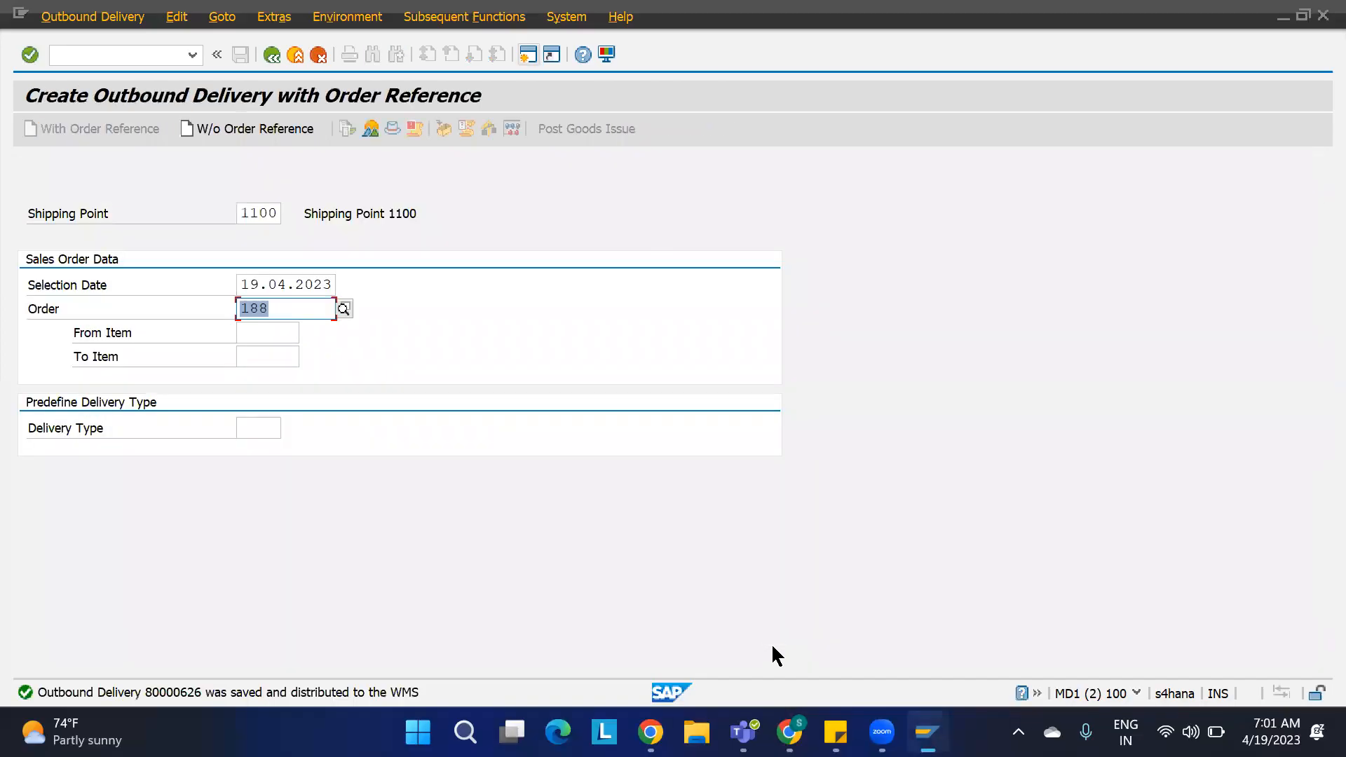
key("Return")
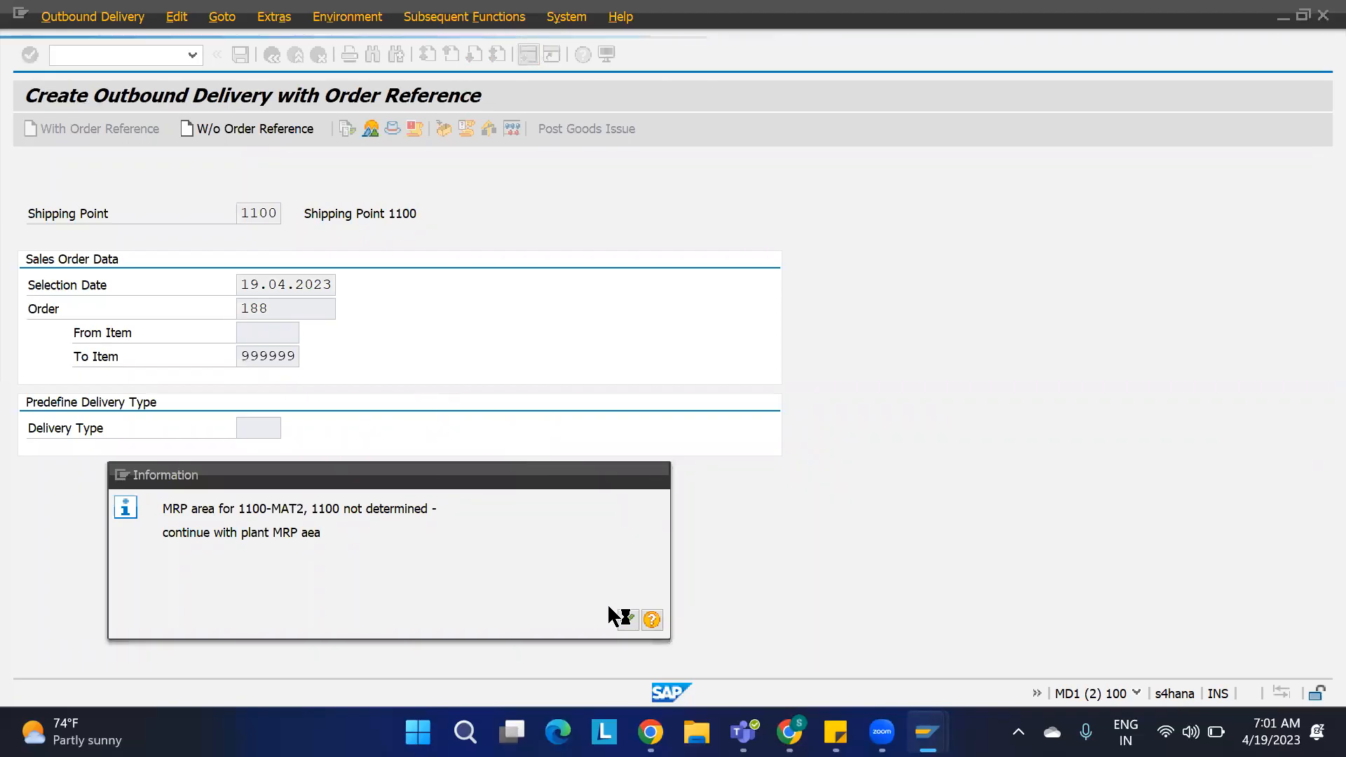
left_click(619, 617)
left_click(527, 398)
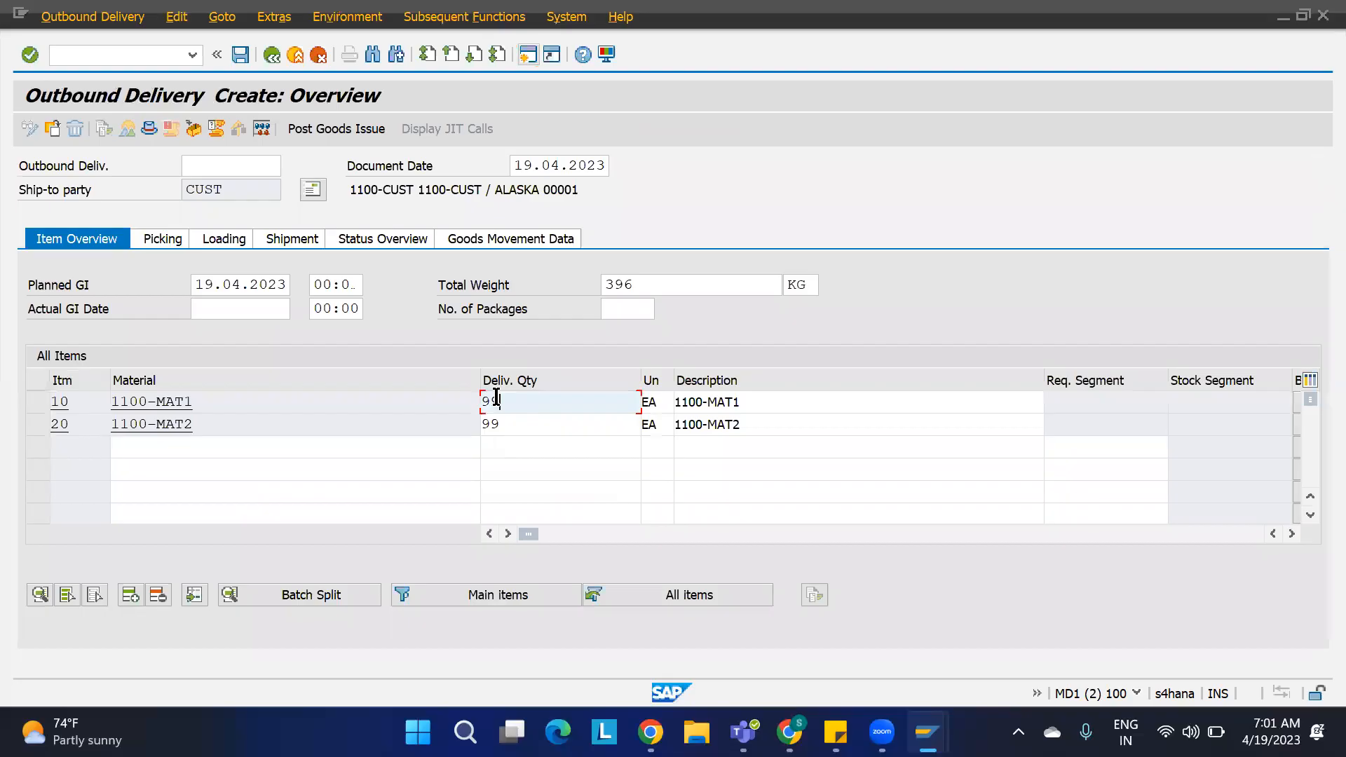
left_click_drag(502, 398, 441, 424)
type("5")
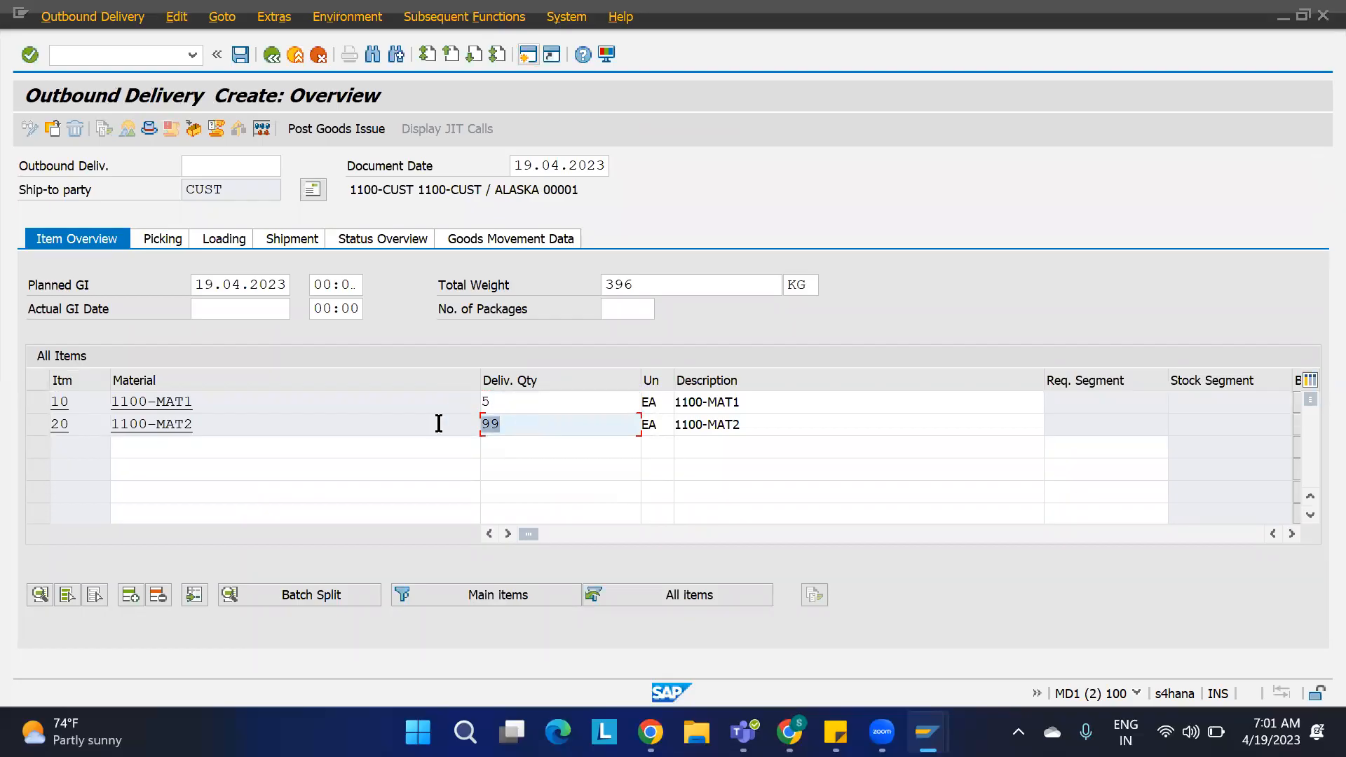
type("5")
key("Return")
key("ctrl+s")
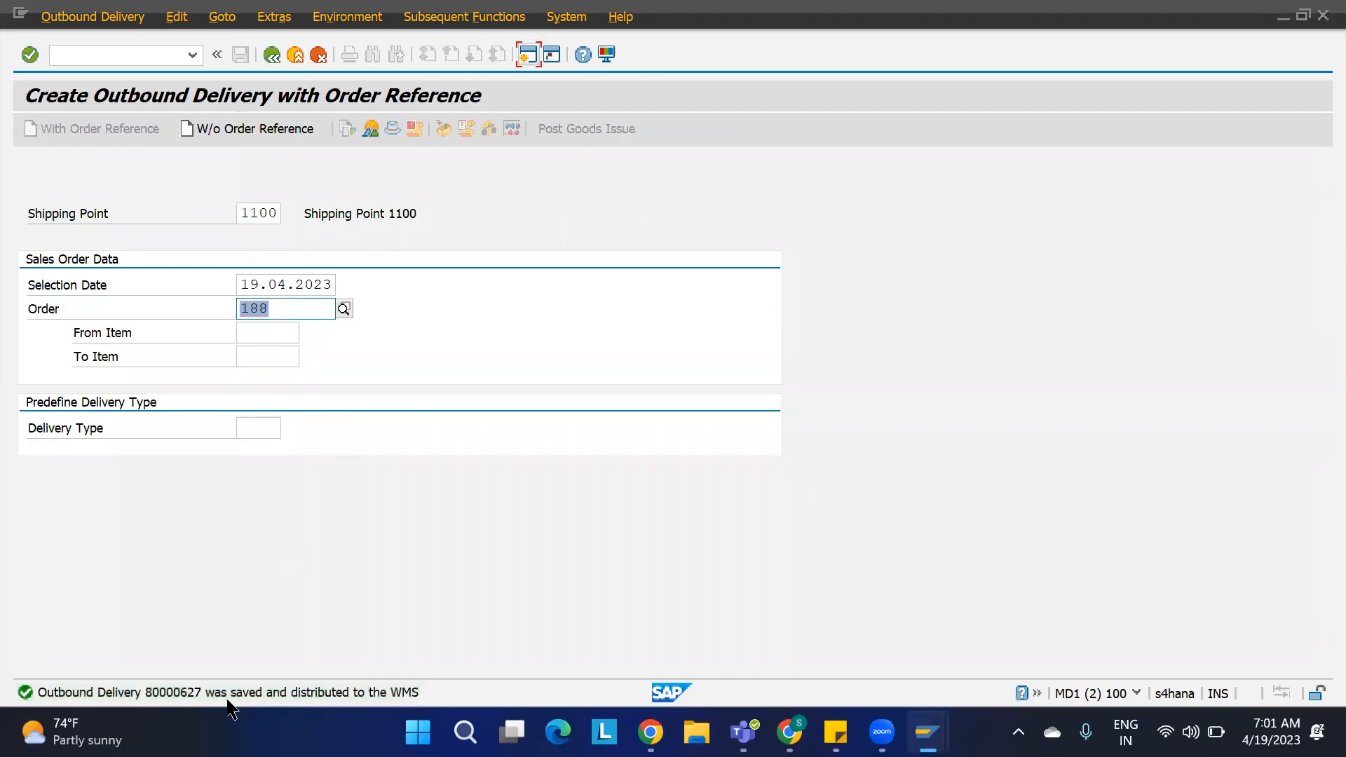
Step: Find outbound delivery order 80000627 in the warehouse delivery order maintenance
mouse_move(932, 726)
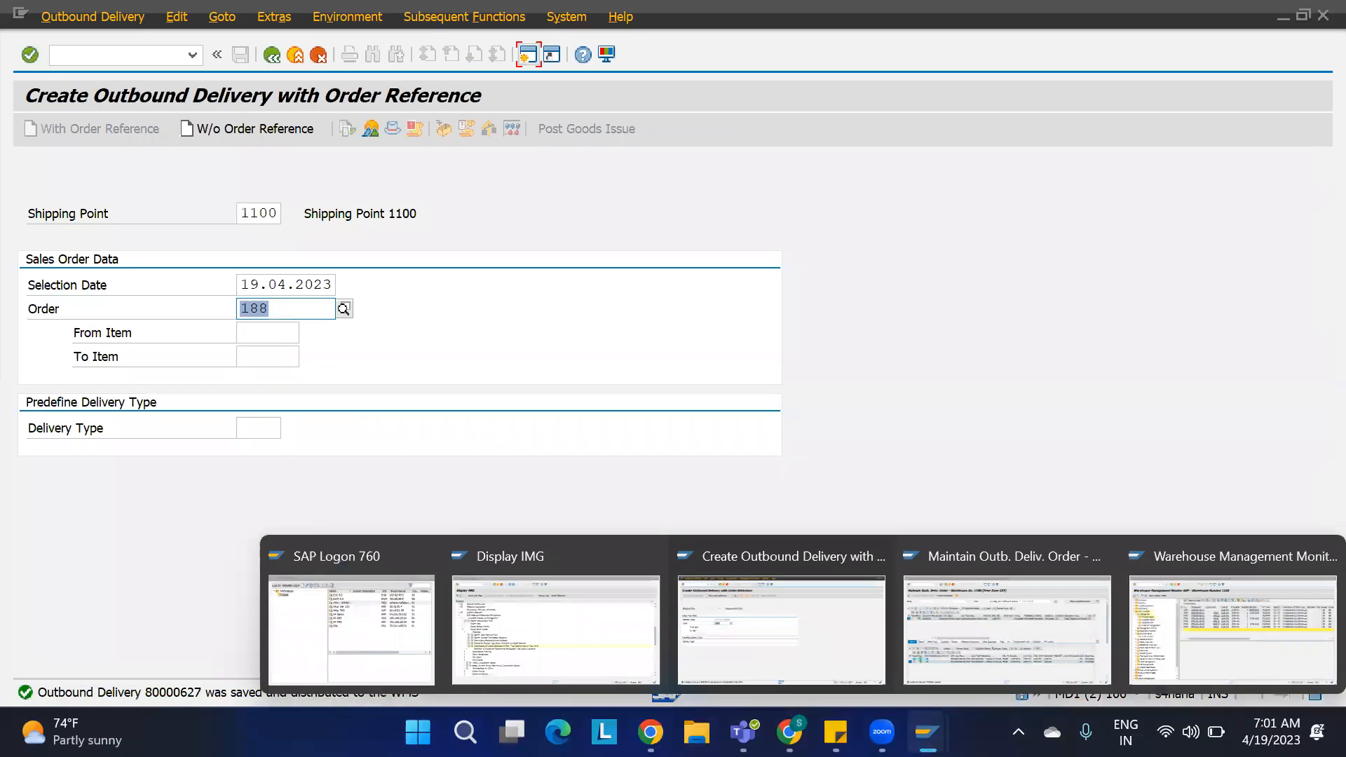
left_click(971, 641)
left_click(848, 163)
type("7")
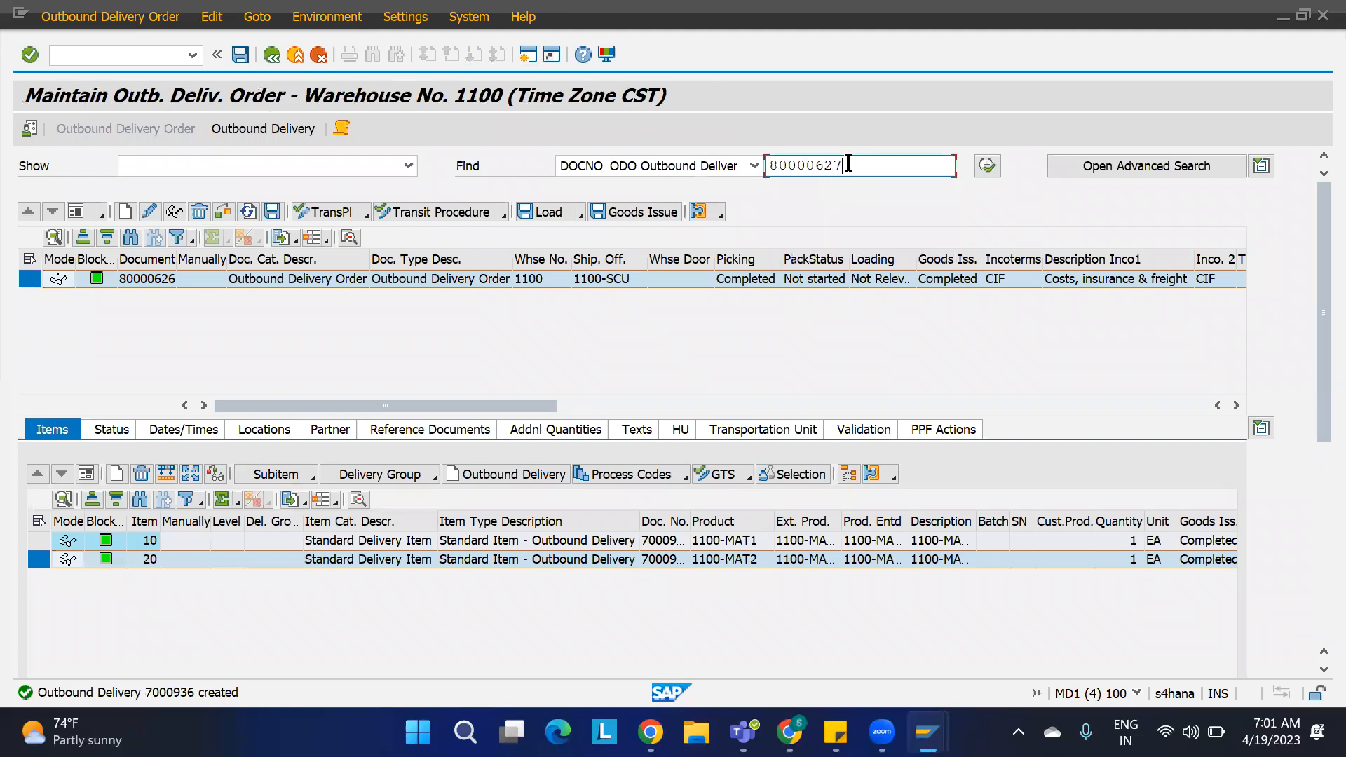
left_click(987, 166)
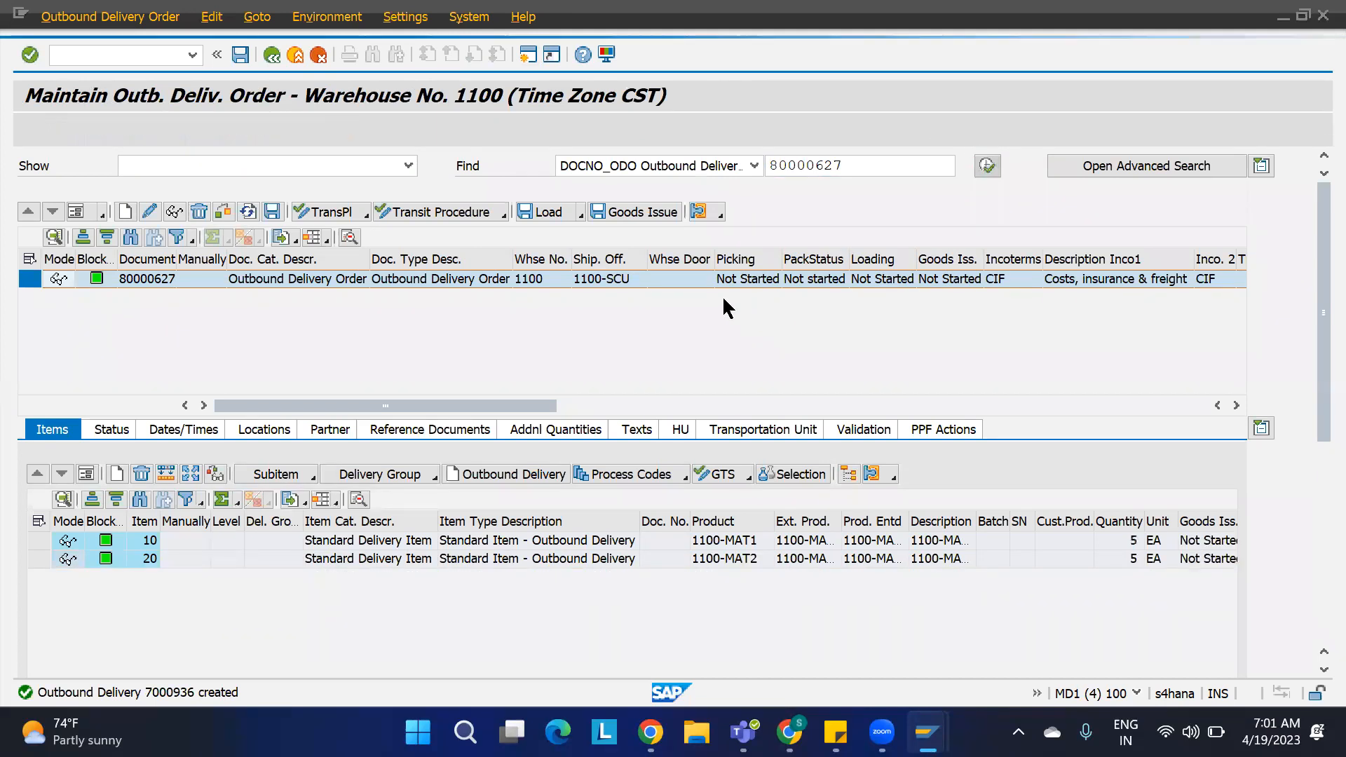
Step: Open warehouse task creation as a follow-on function for the delivery order
left_click(98, 19)
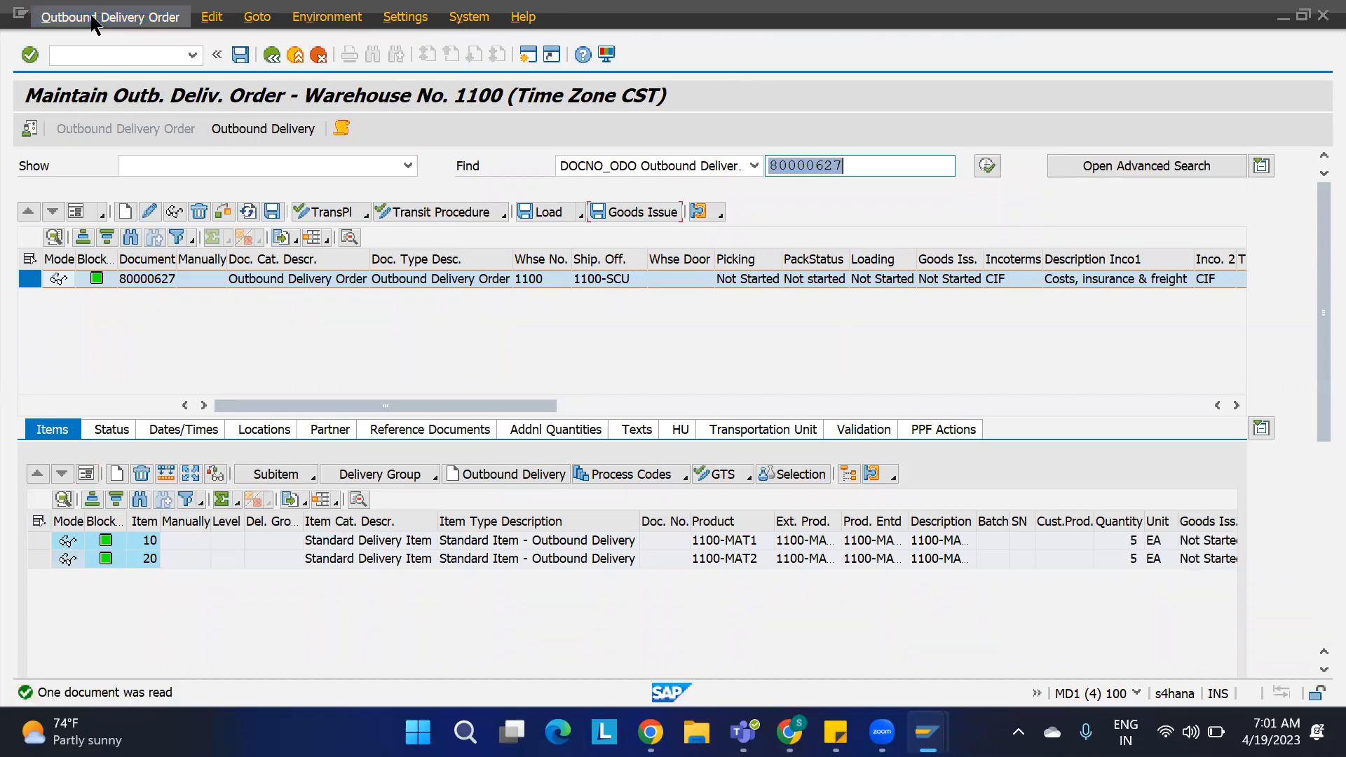
mouse_move(200, 63)
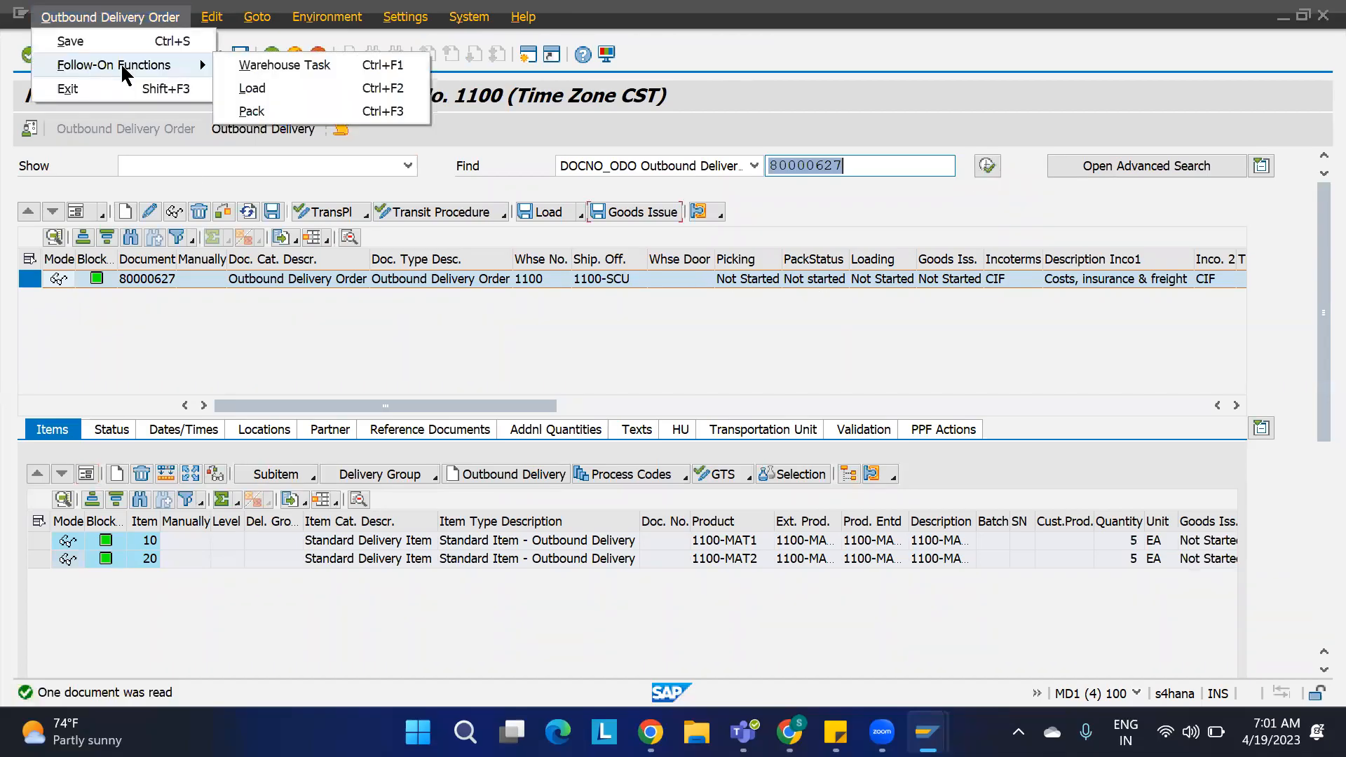
left_click(256, 65)
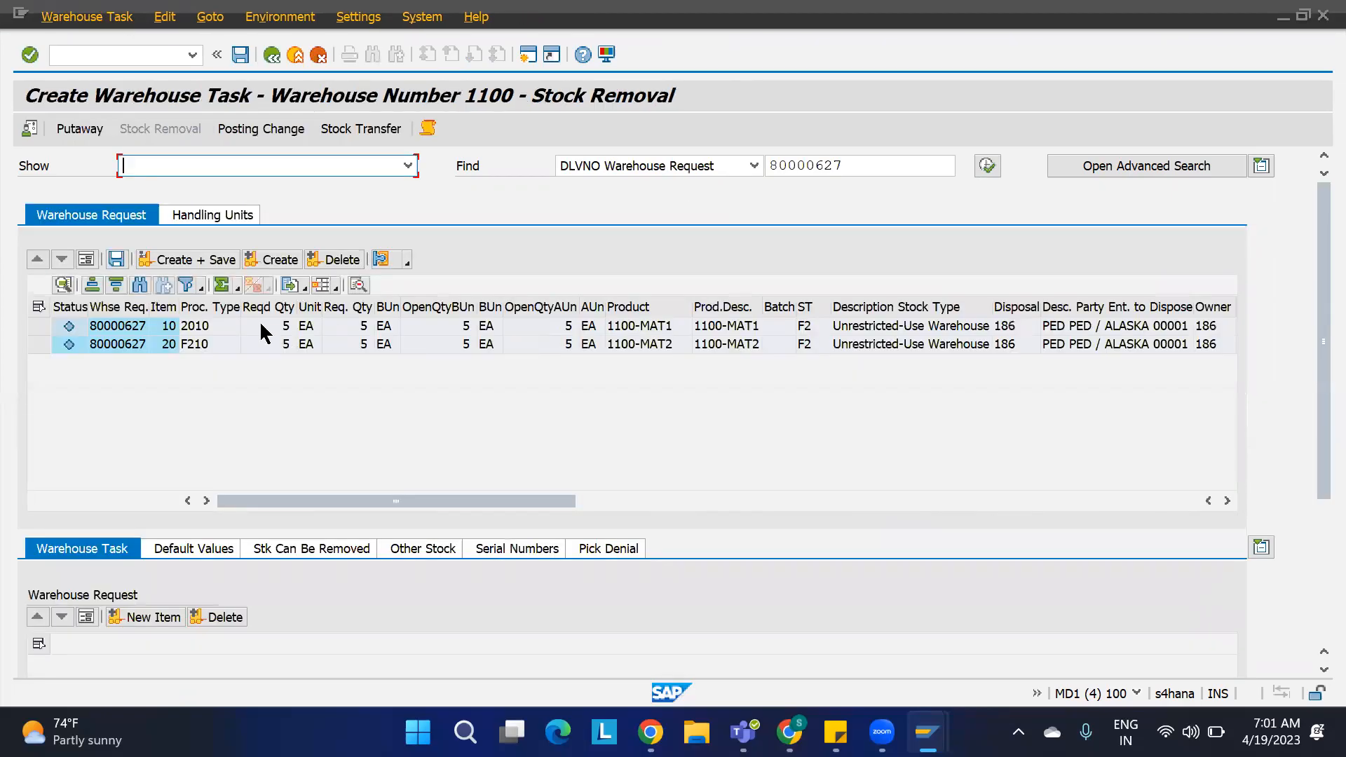
Step: Review the storage type search sequence entries for stock removal in warehouse 1100
mouse_move(882, 732)
mouse_move(926, 732)
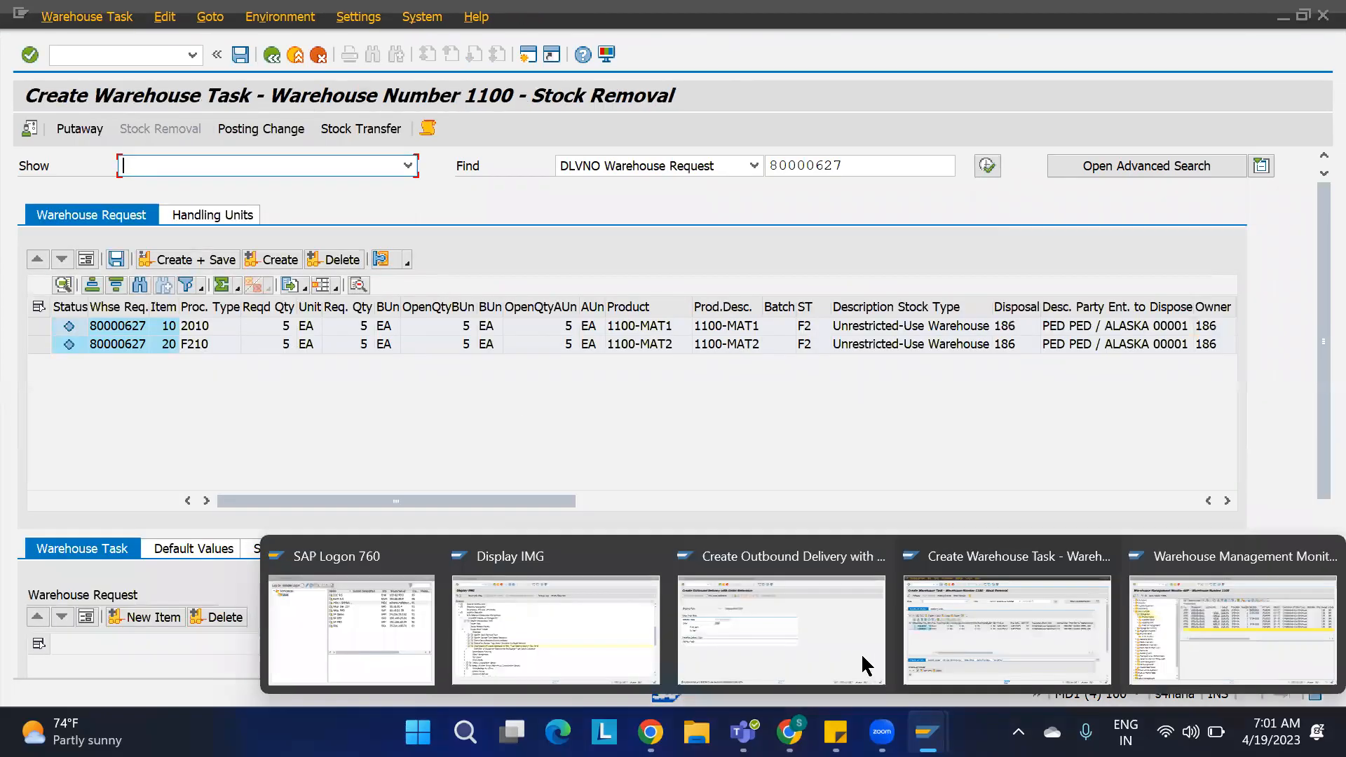
left_click(567, 621)
left_click(125, 438)
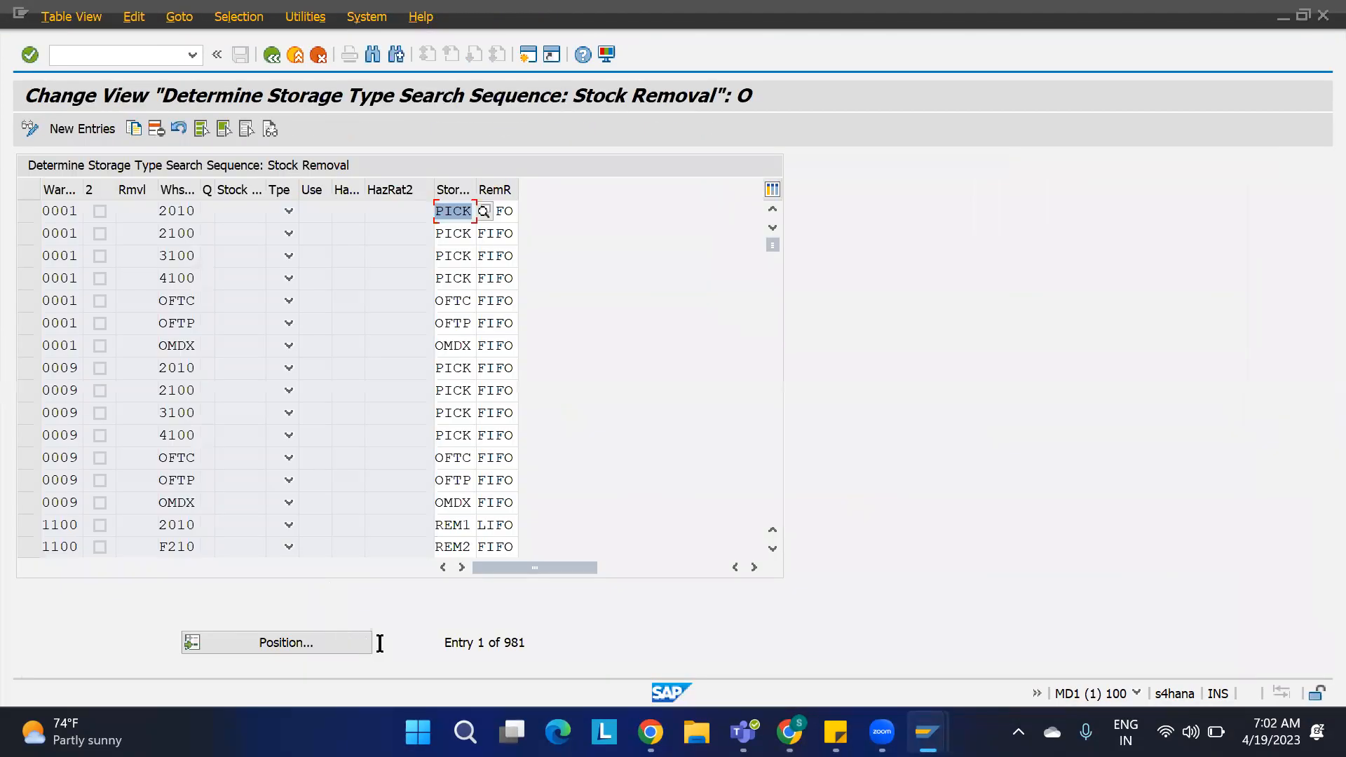
left_click(338, 642)
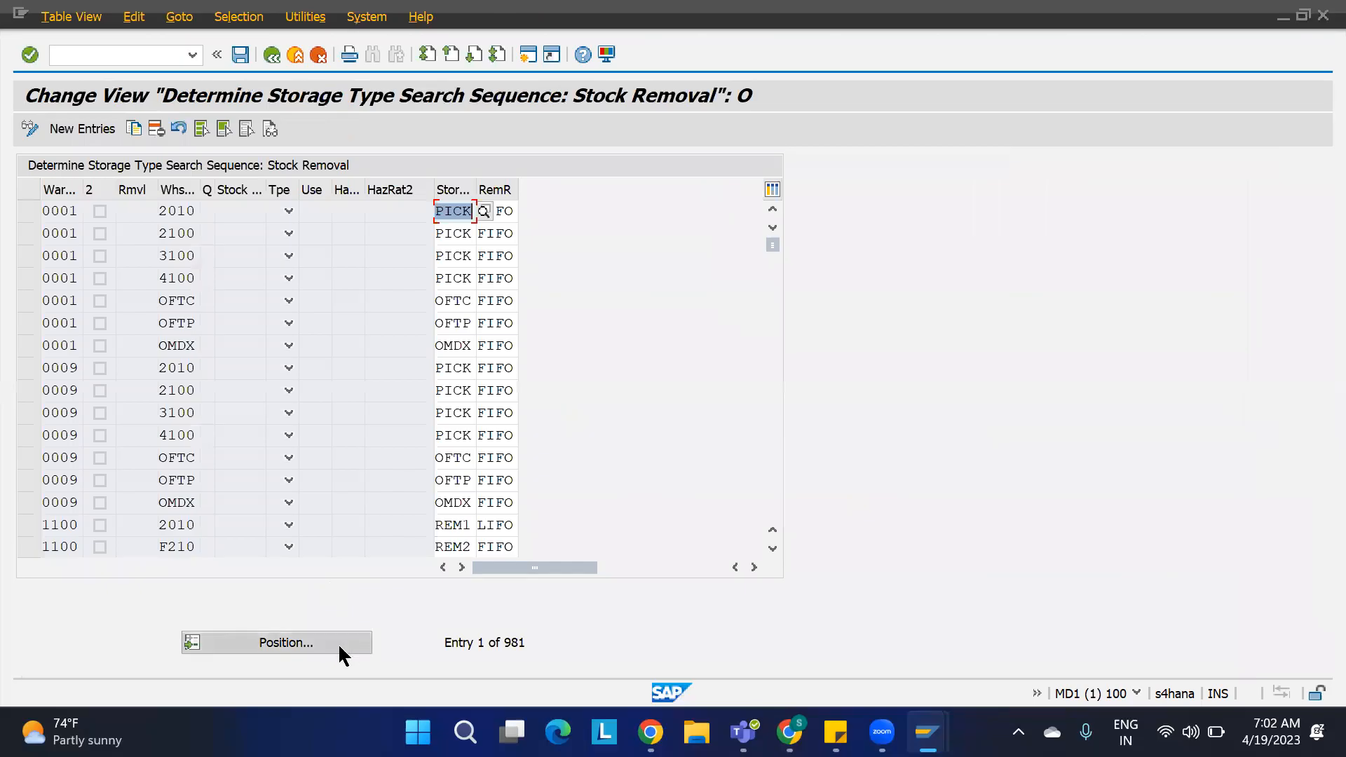
type("1100")
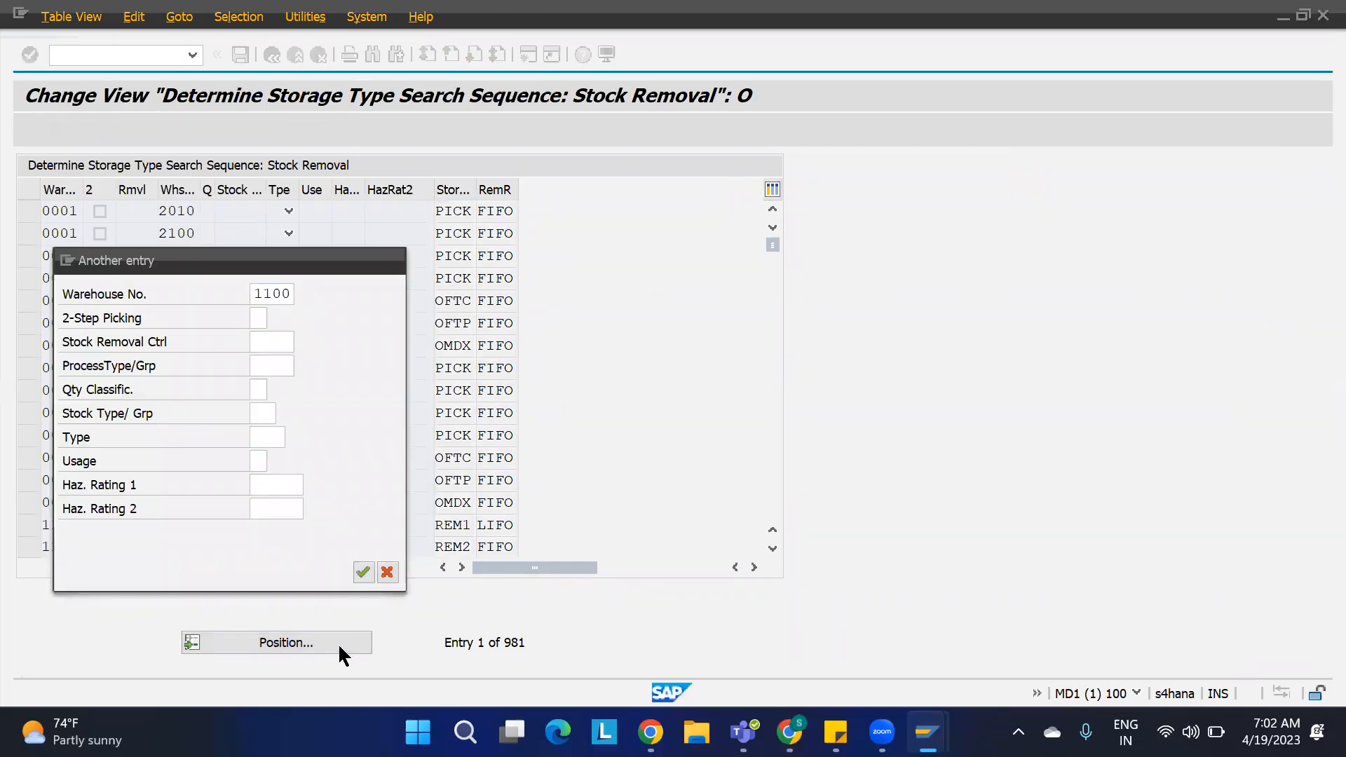
key("Return")
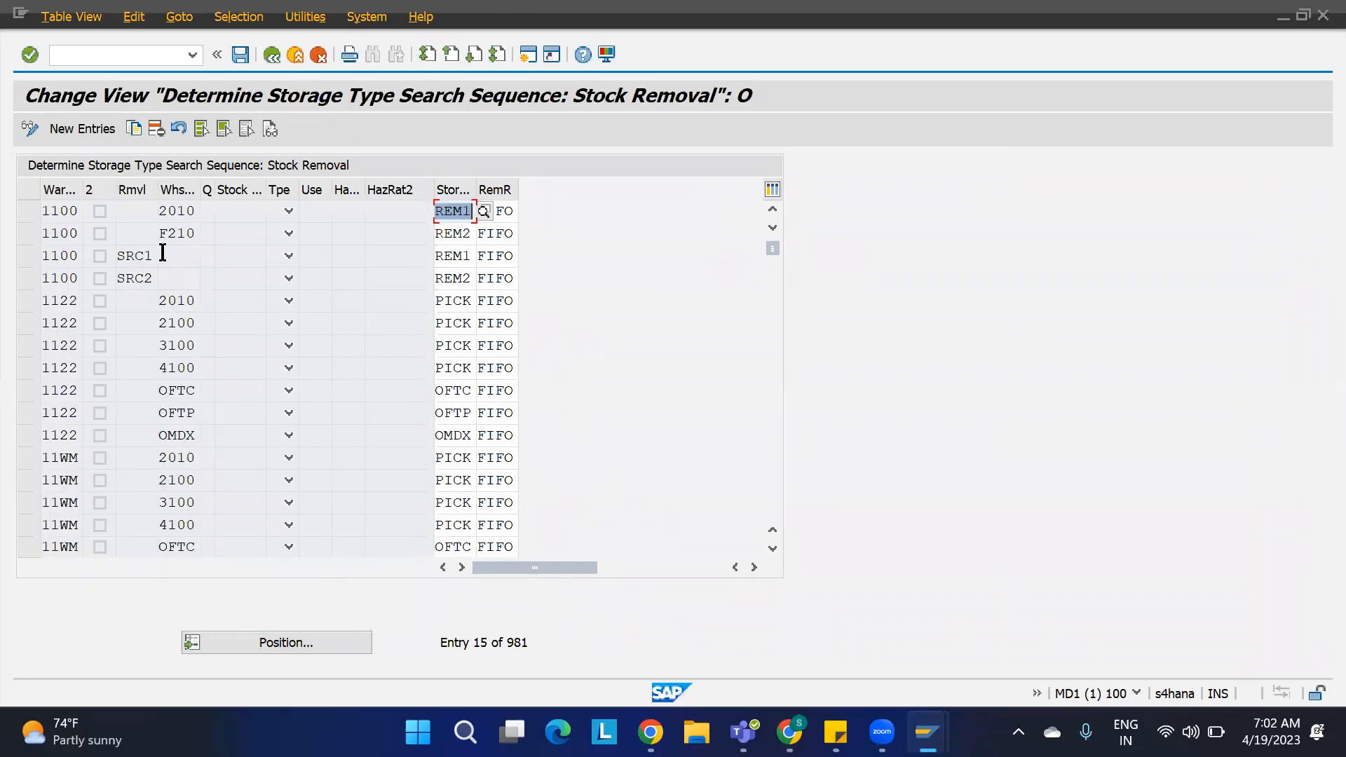
left_click(195, 211)
left_click_drag(195, 211, 139, 209)
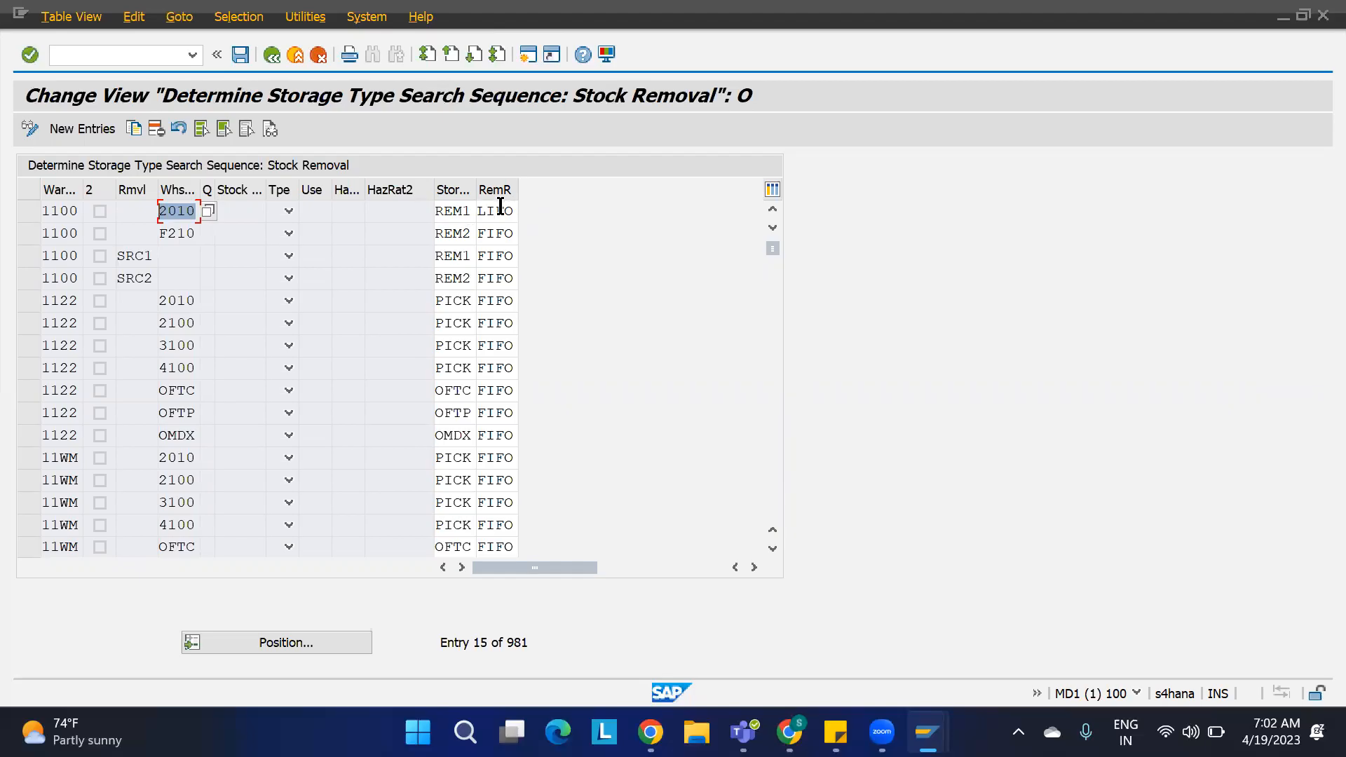
key("alt+Tab")
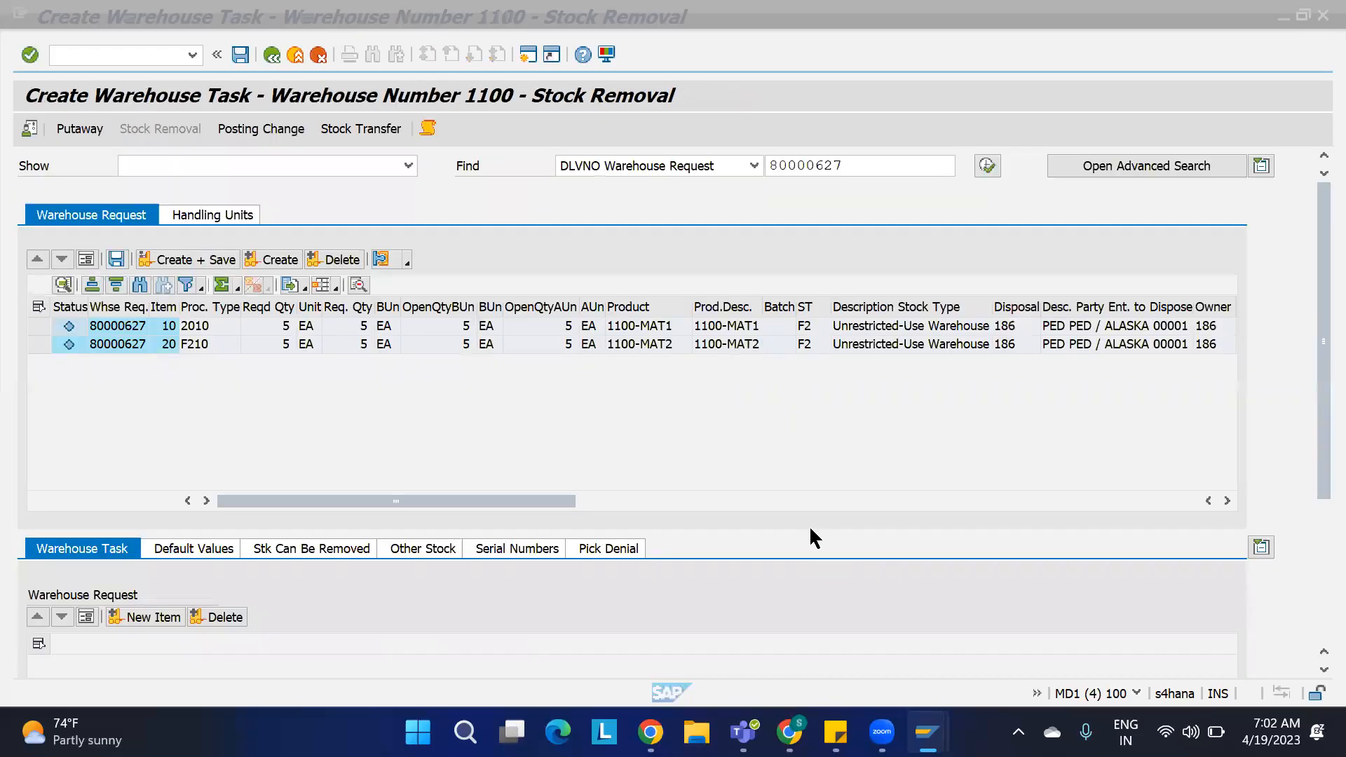
Step: Create warehouse tasks for delivery item 10 and view the proposed source bins
left_click(39, 326)
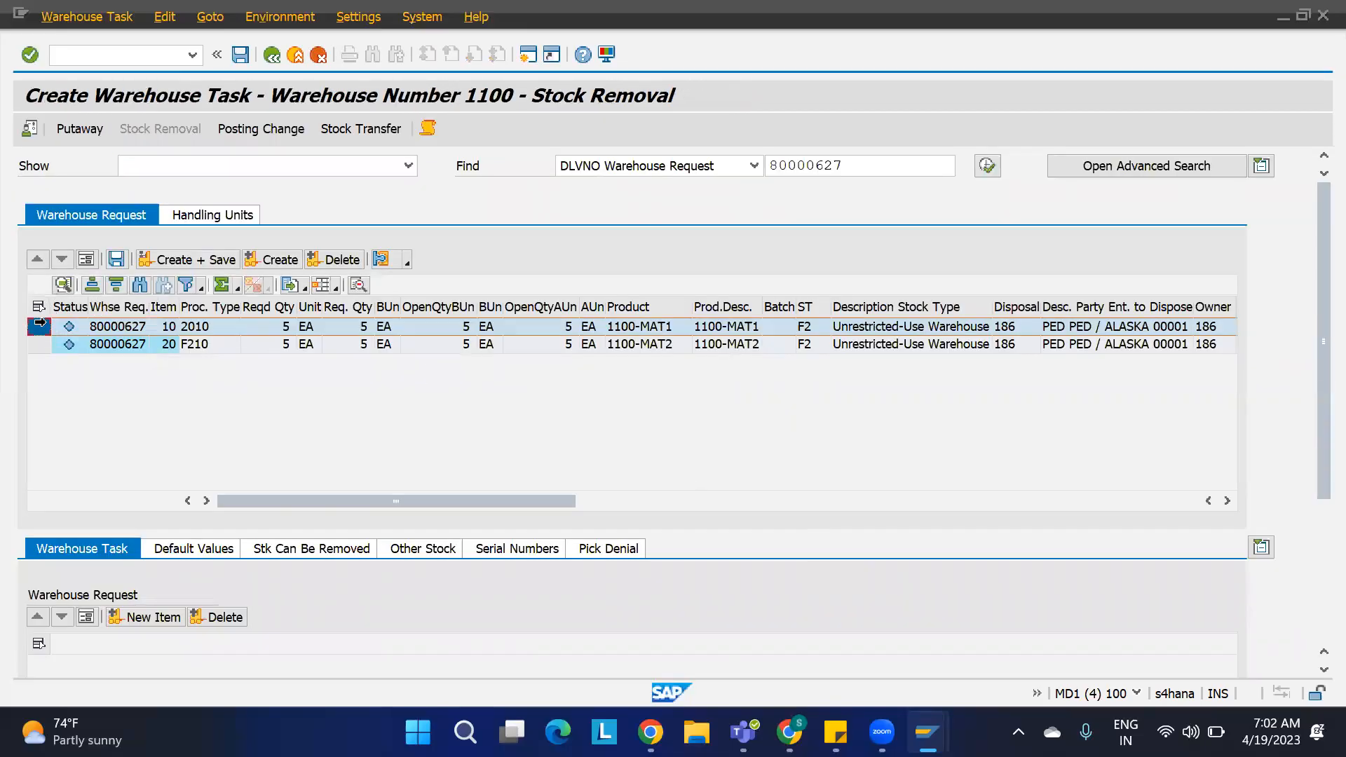
left_click(278, 261)
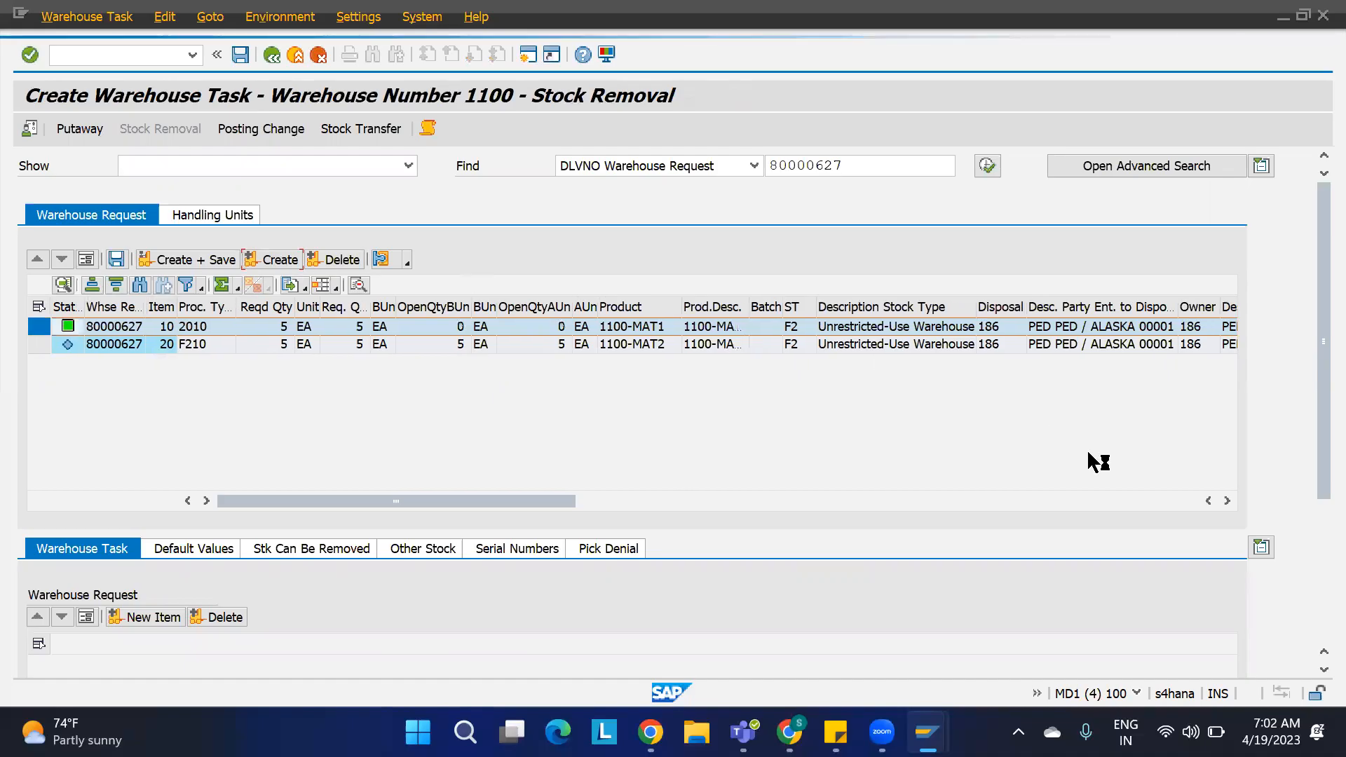
left_click_drag(1315, 319, 1315, 440)
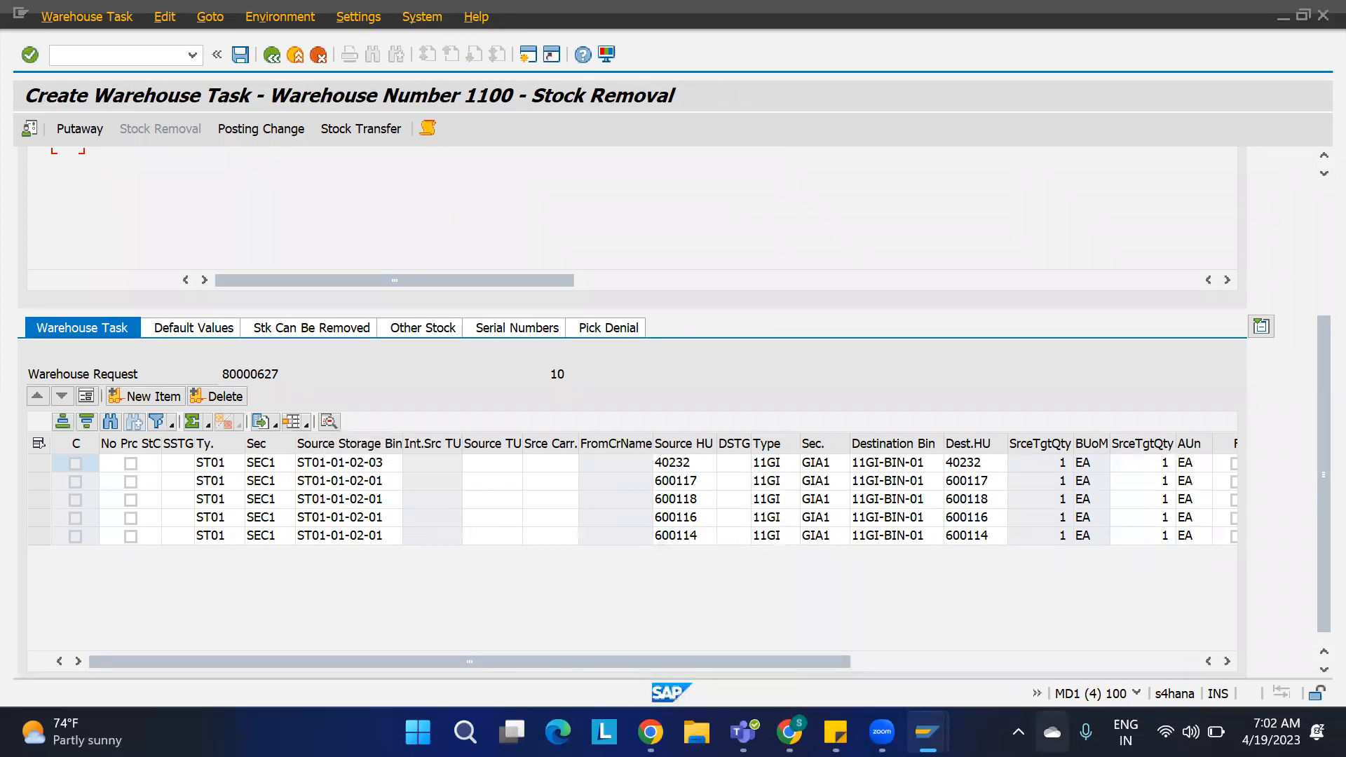
Step: Display physical stock in the warehouse monitor for storage type ST01 and product 1100-MAT1
mouse_move(927, 732)
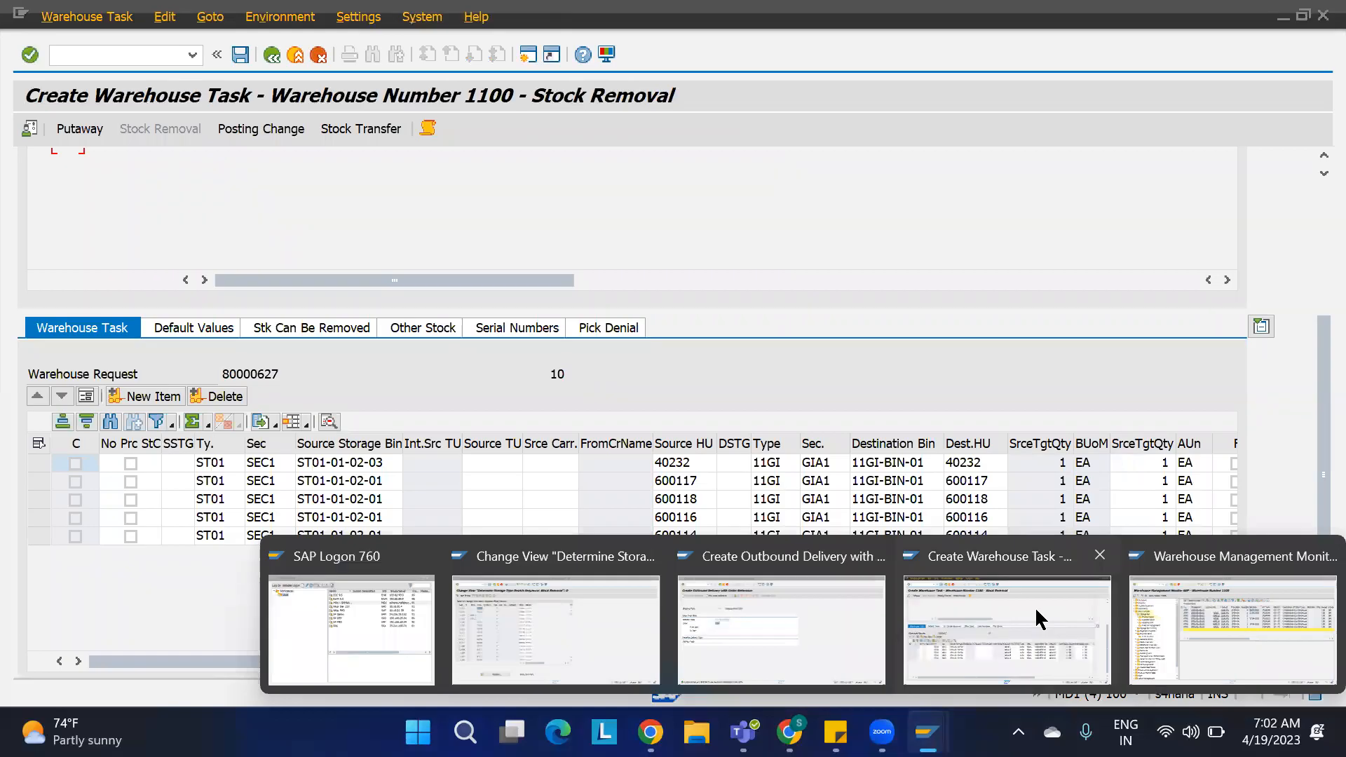
left_click(1160, 639)
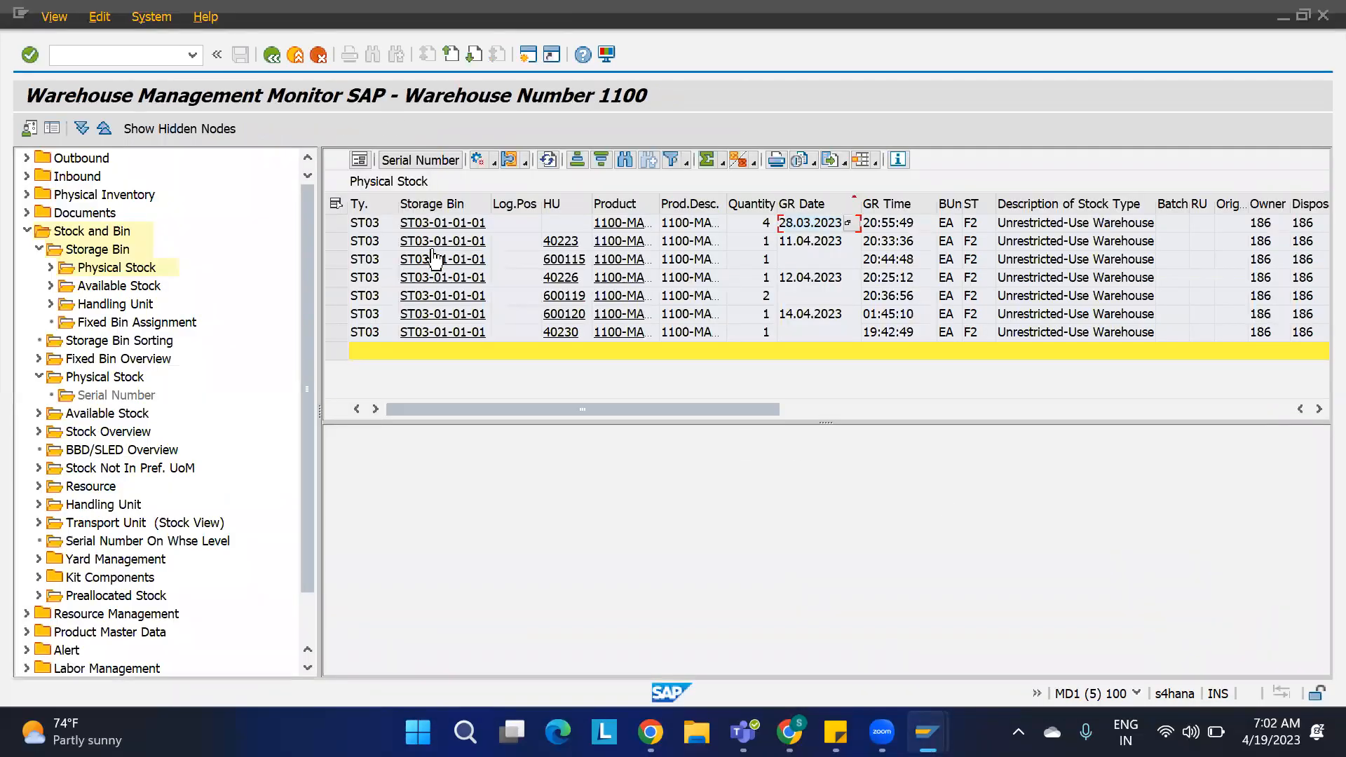
double_click(96, 270)
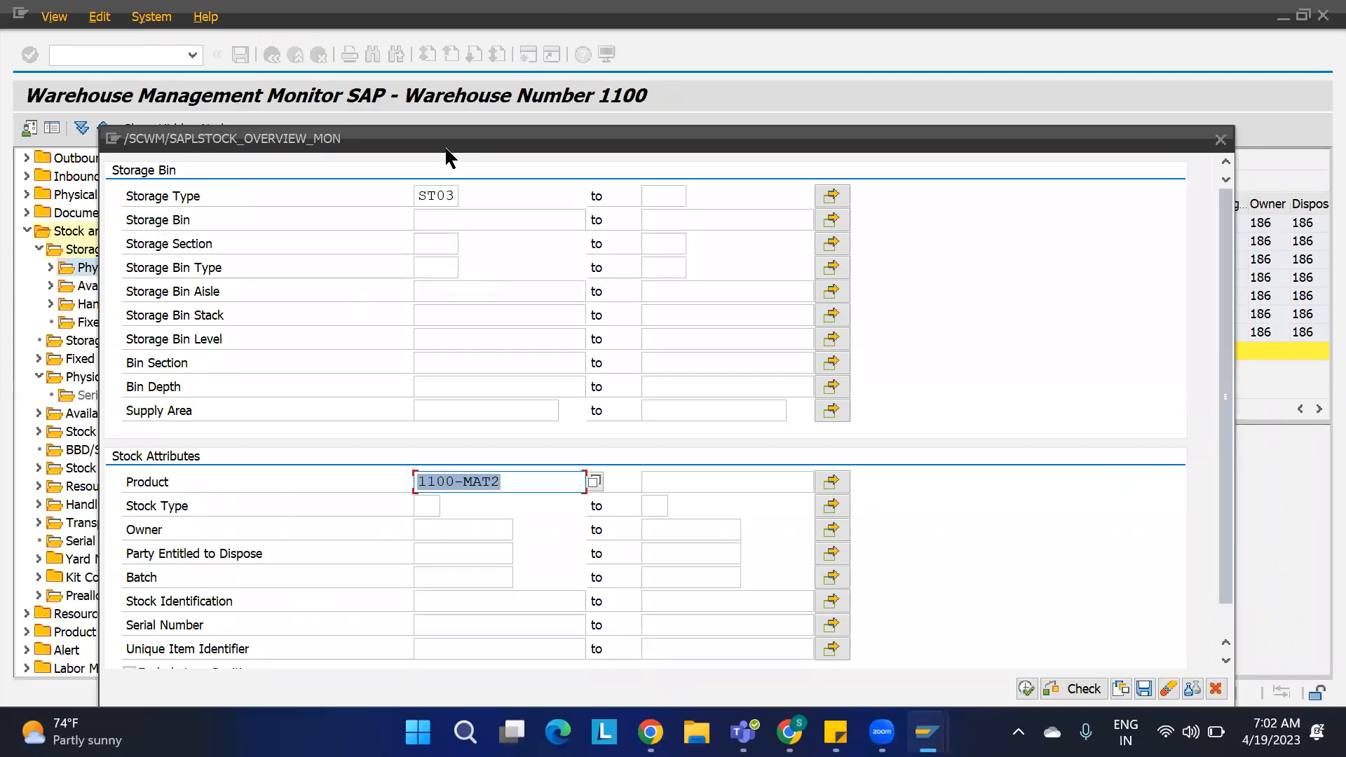
left_click(453, 196)
key("BackSpace")
type("1")
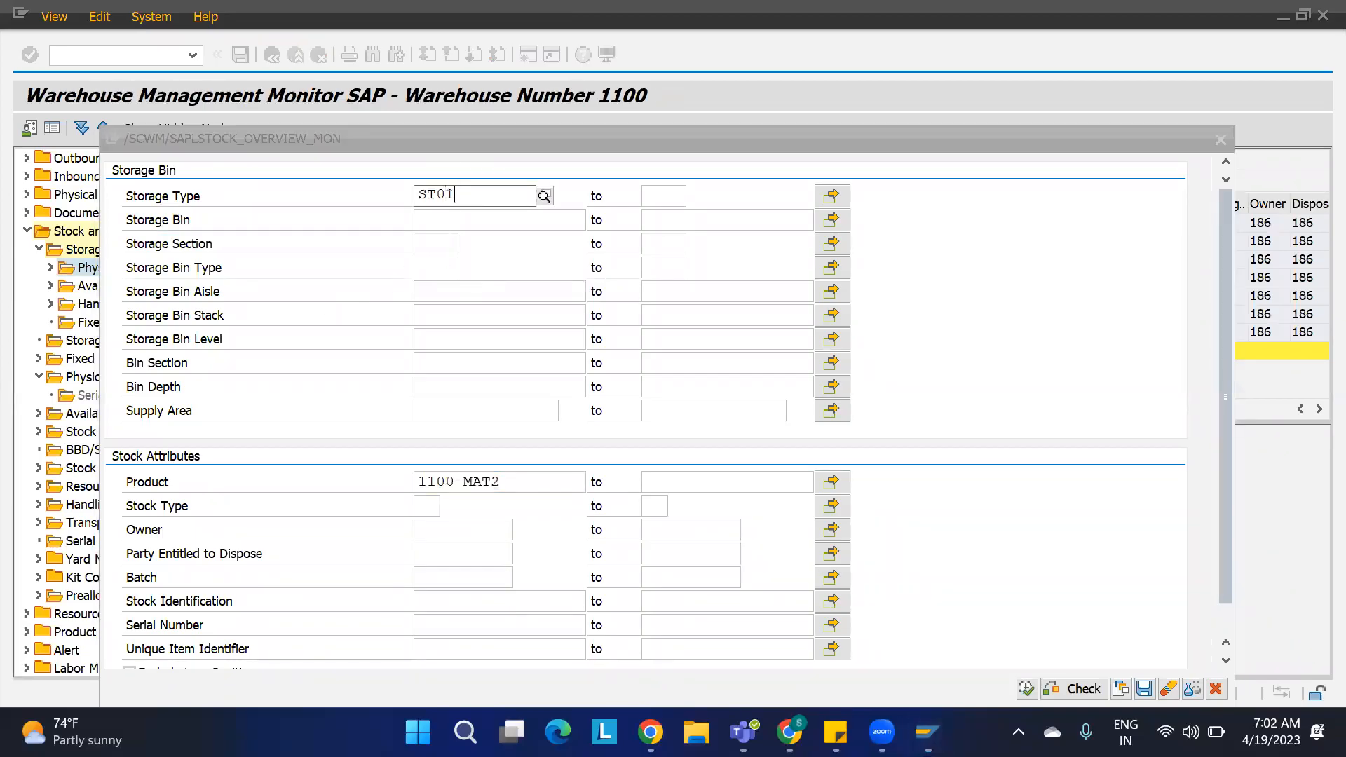
left_click(516, 483)
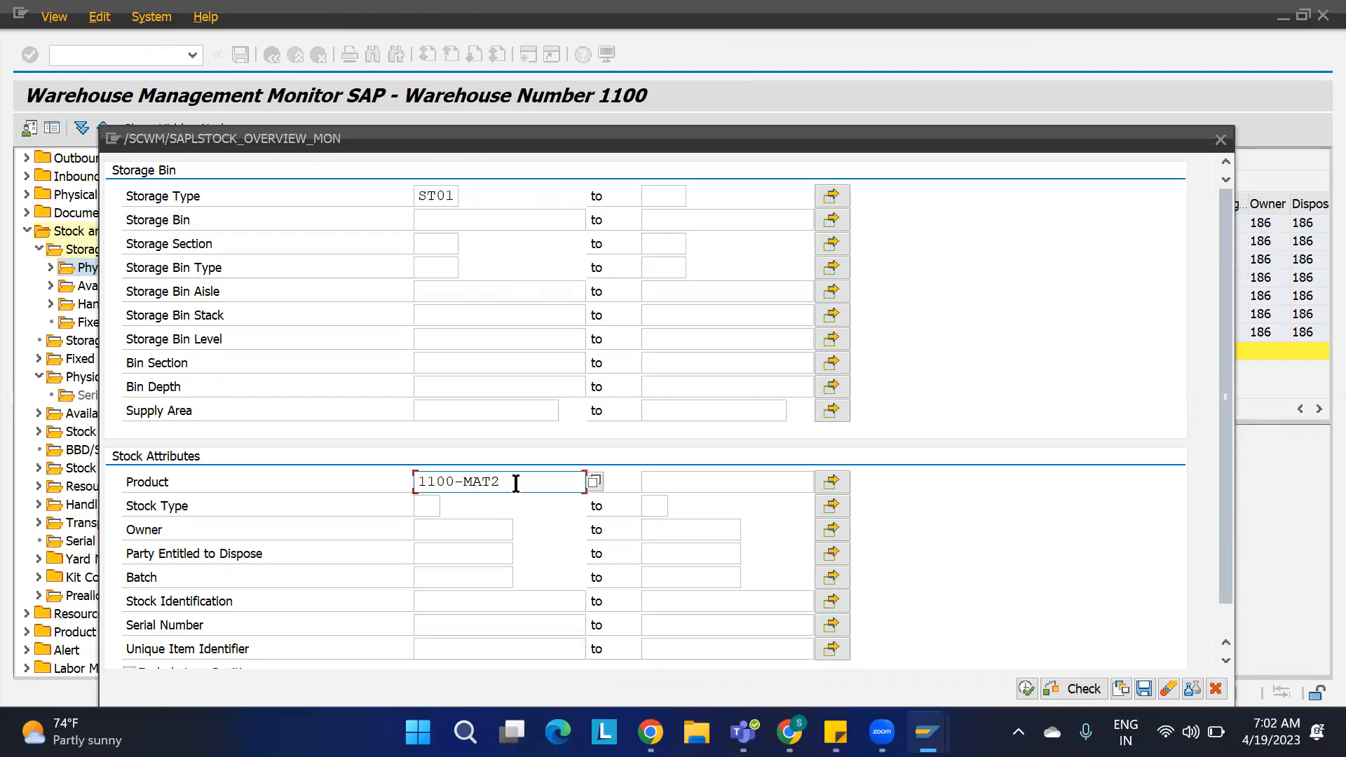
key("BackSpace")
type("1")
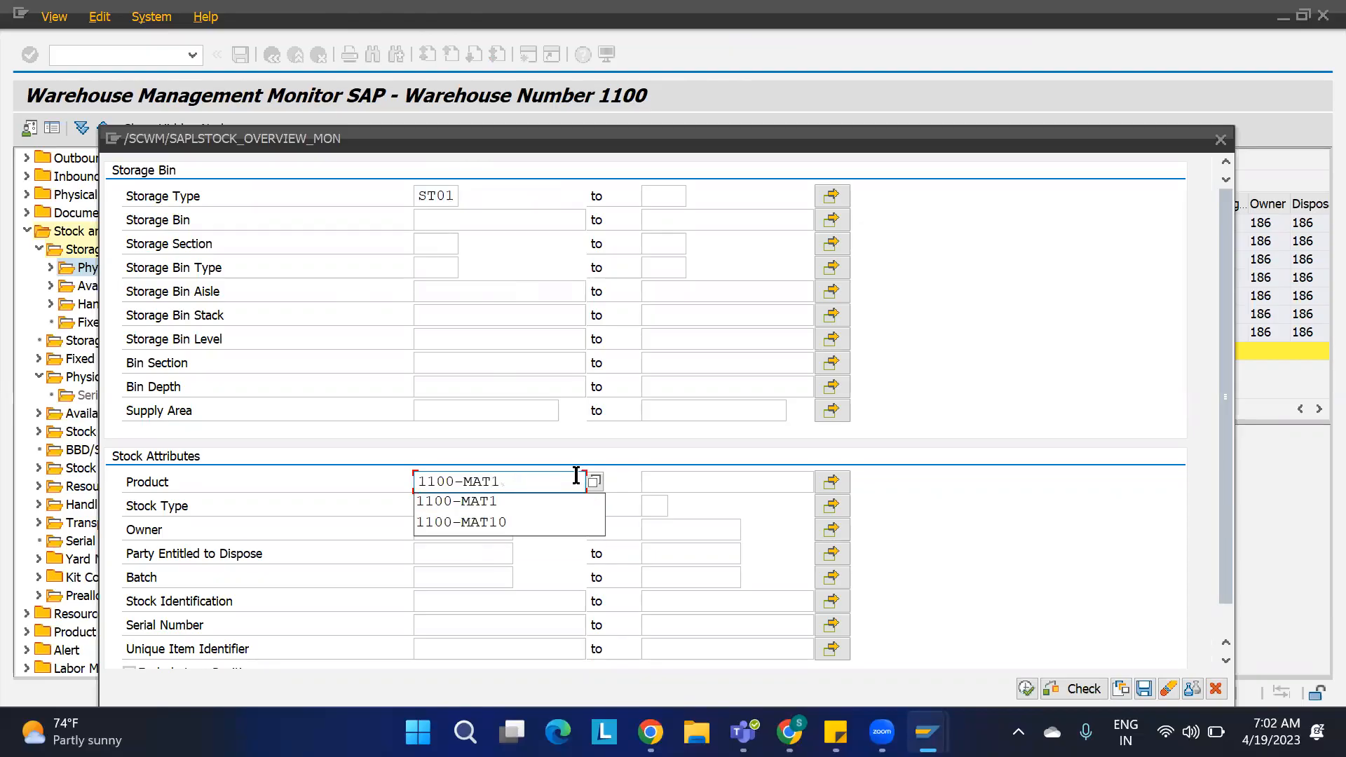
left_click(1026, 689)
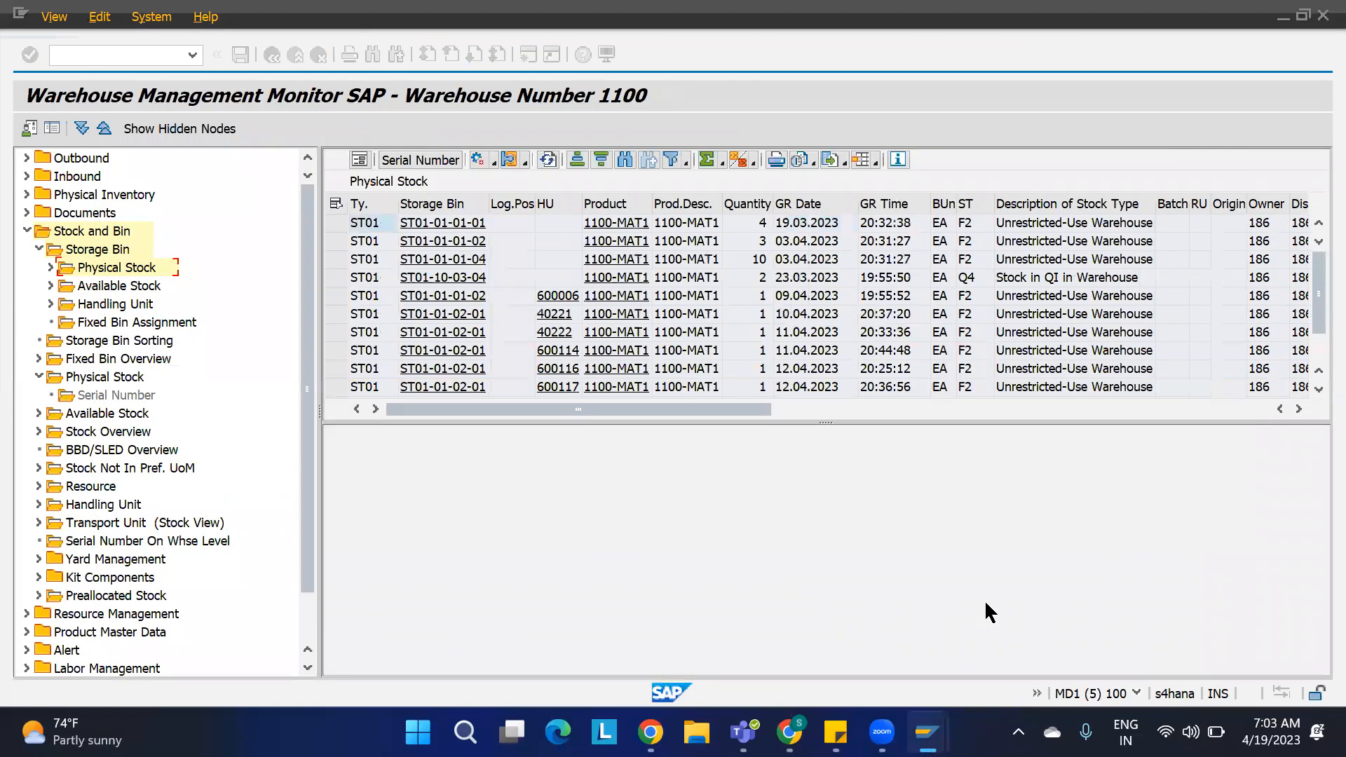
Step: Sort the physical stock list by GR date in descending order and compare with the warehouse tasks
left_click(791, 201)
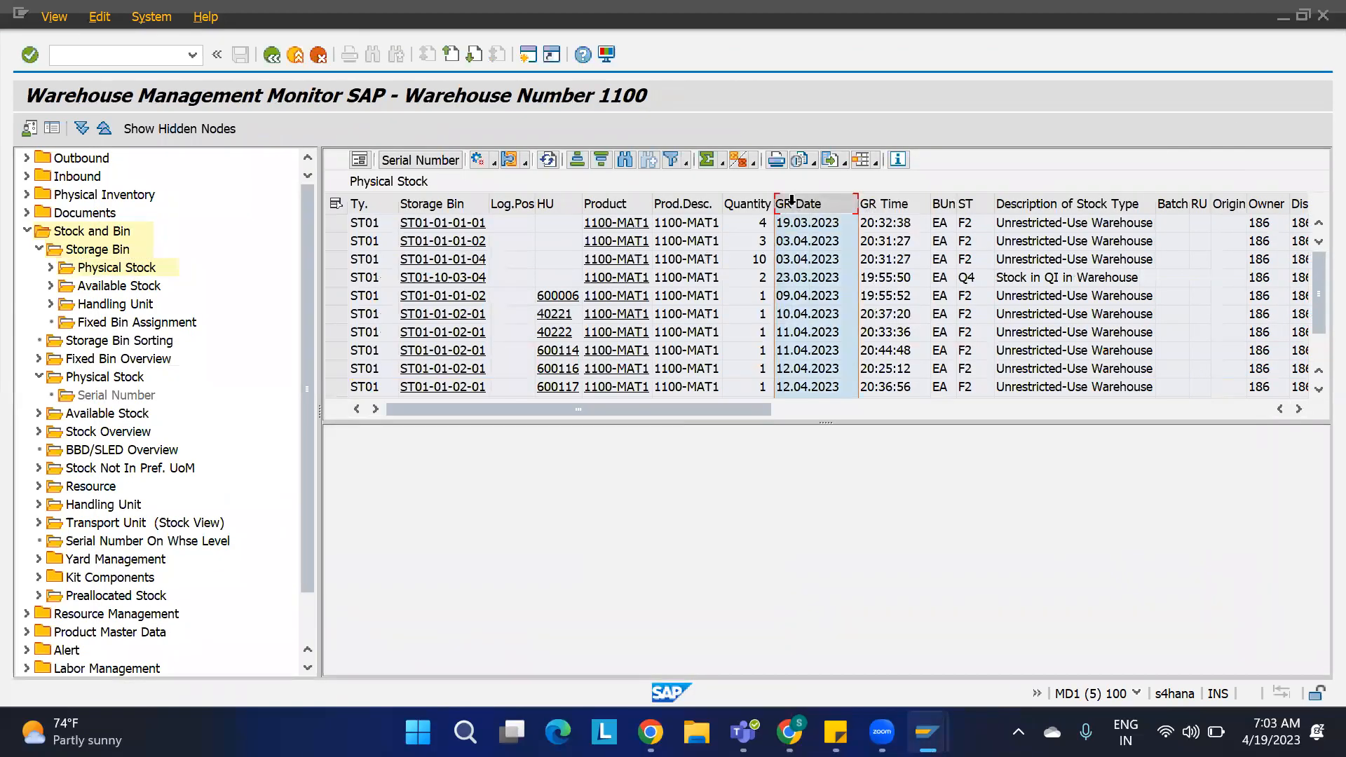
left_click(603, 161)
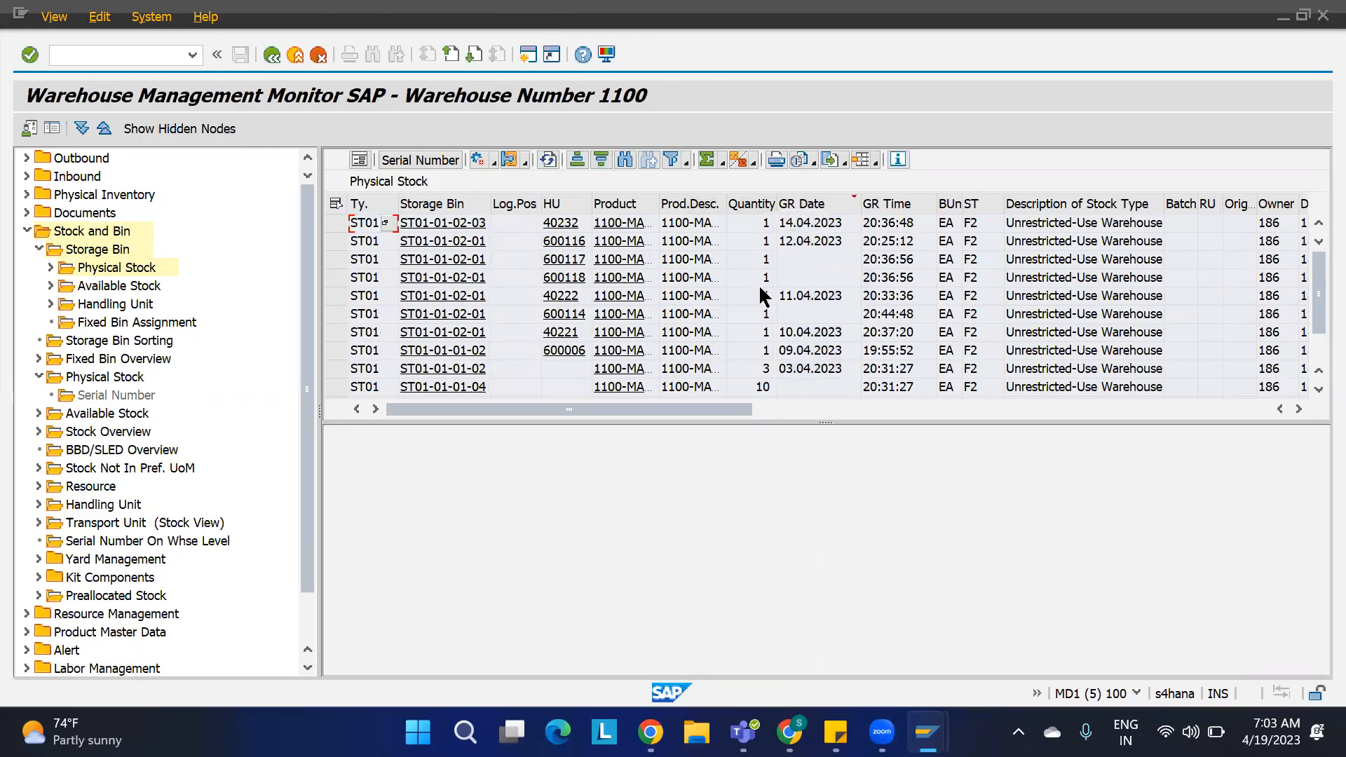
left_click(760, 226)
key("alt+Tab")
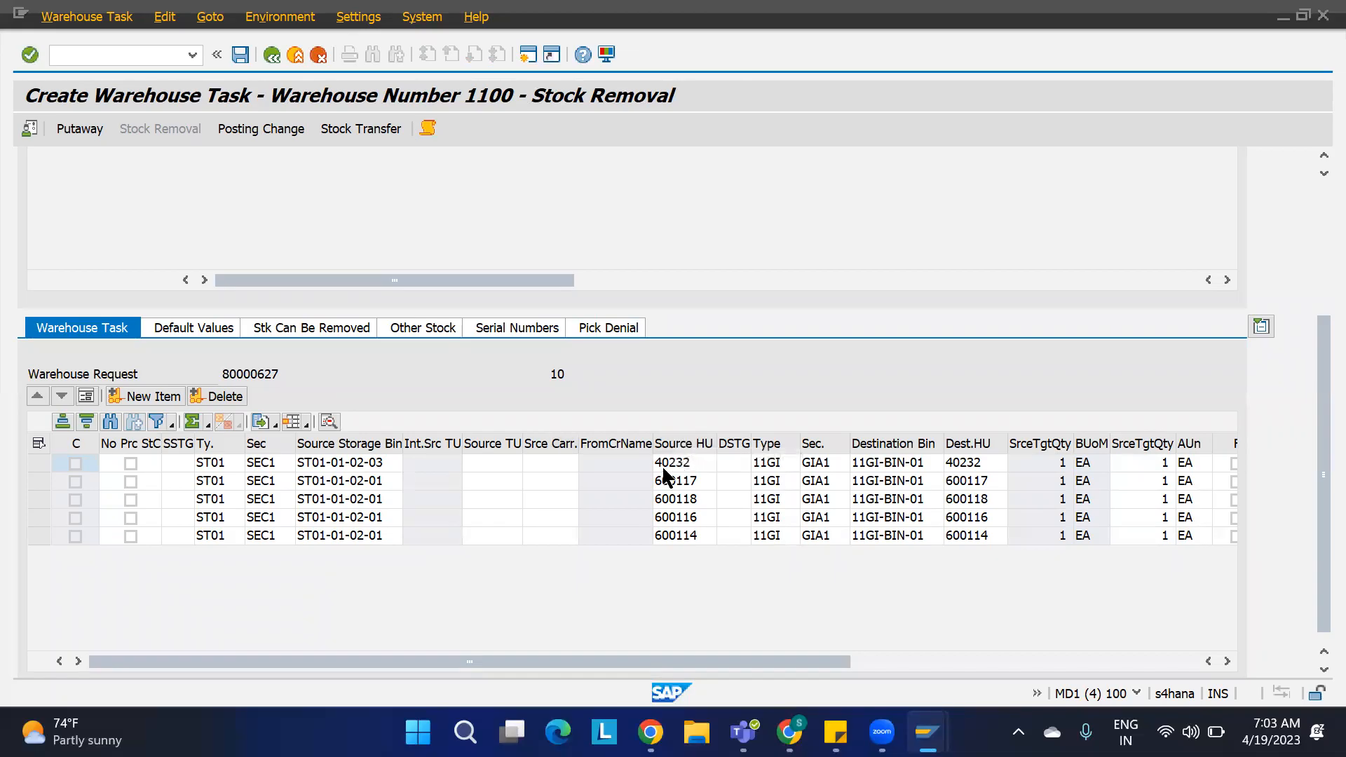
Step: Compare the source handling units proposed in the warehouse tasks with the GR-date-sorted physical stock list in the monitor
key("alt+Tab")
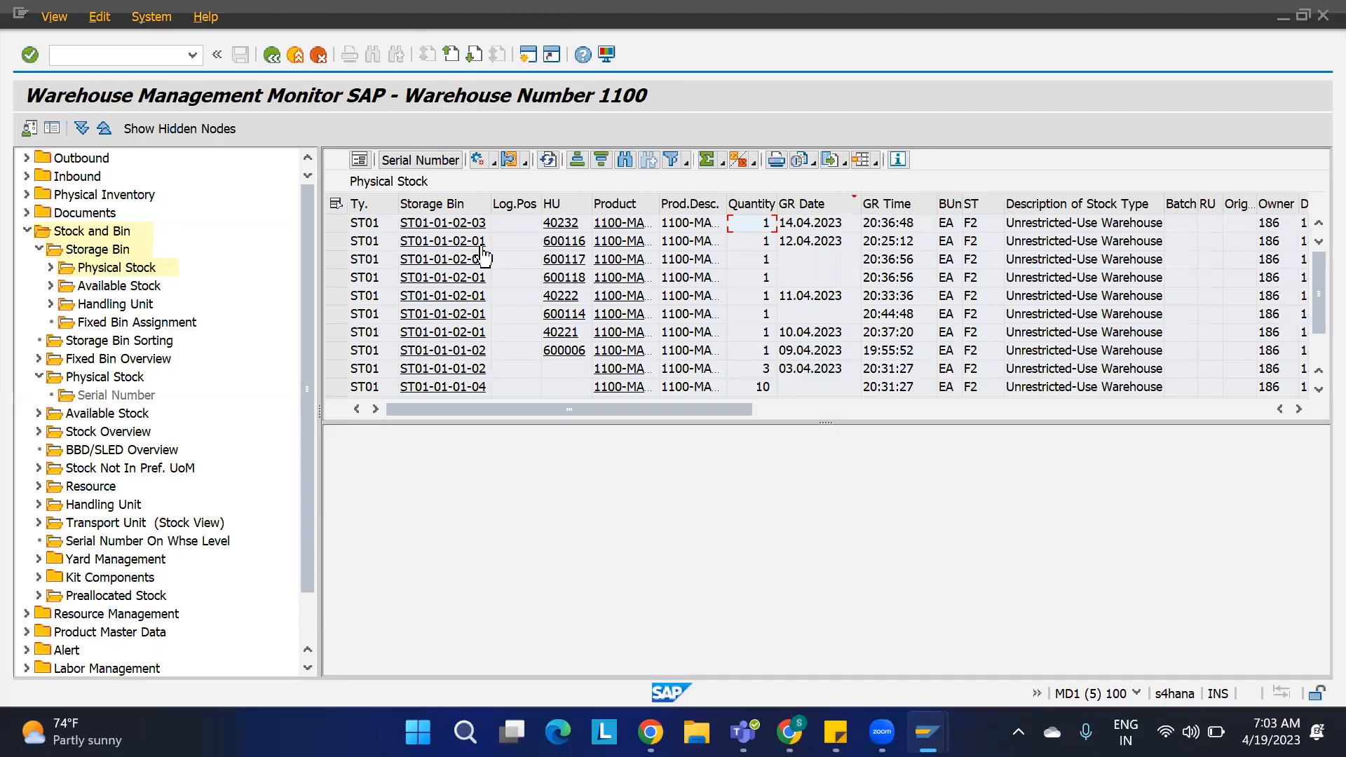
key("alt+Tab")
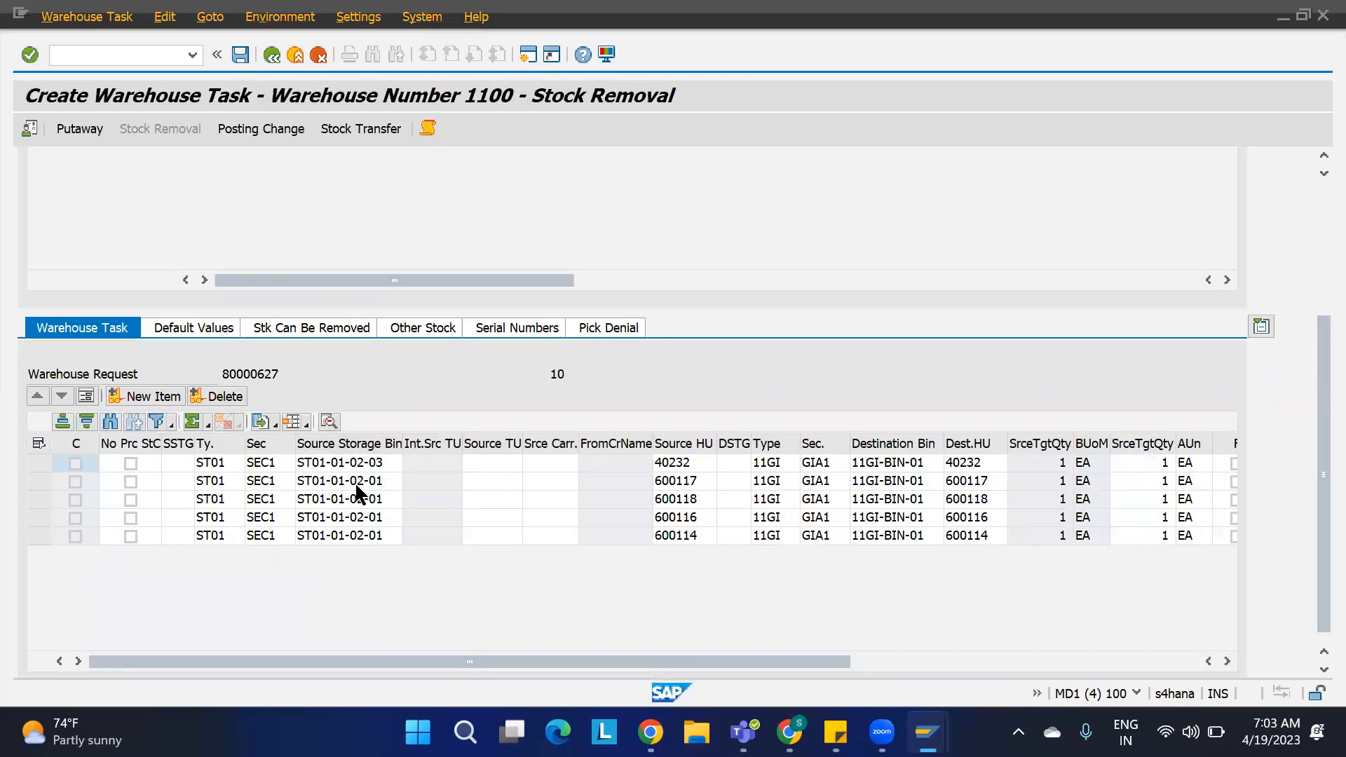
key("alt+Tab")
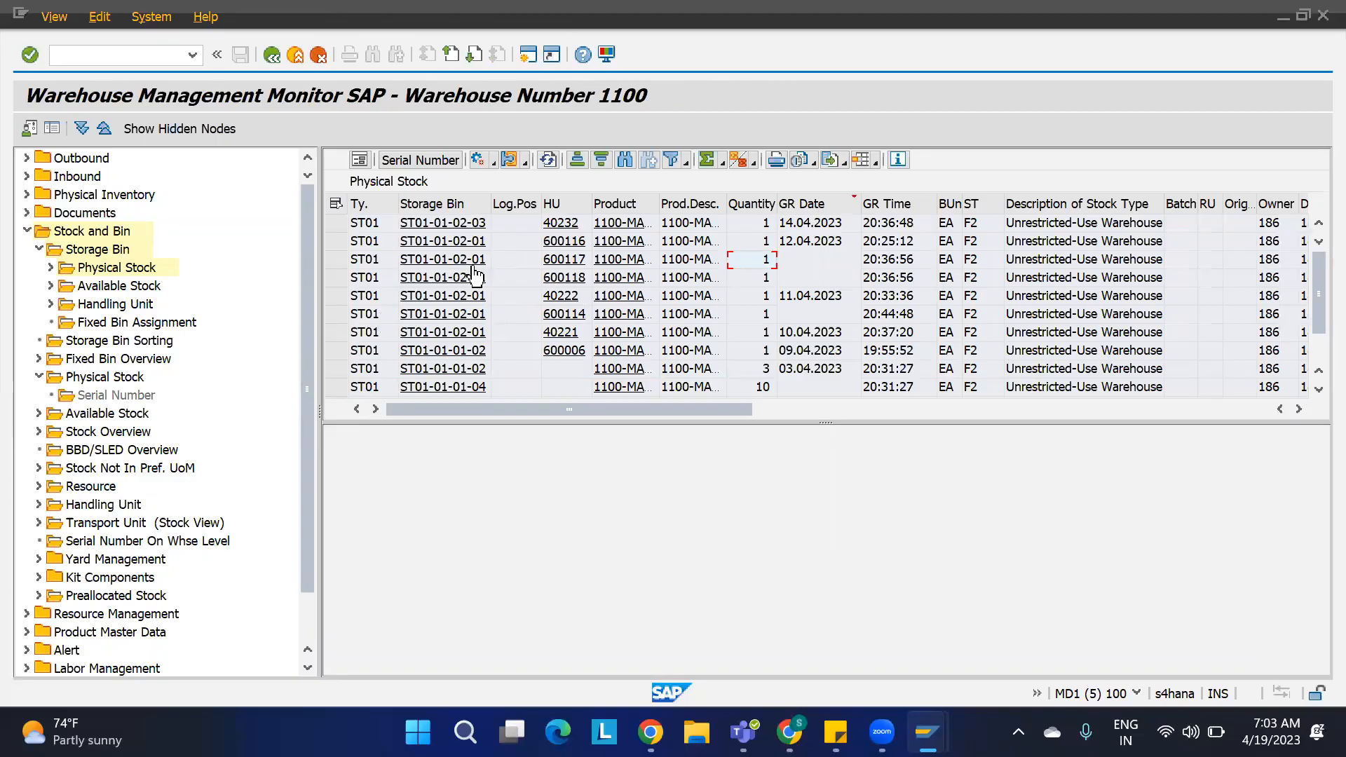
key("alt+Tab")
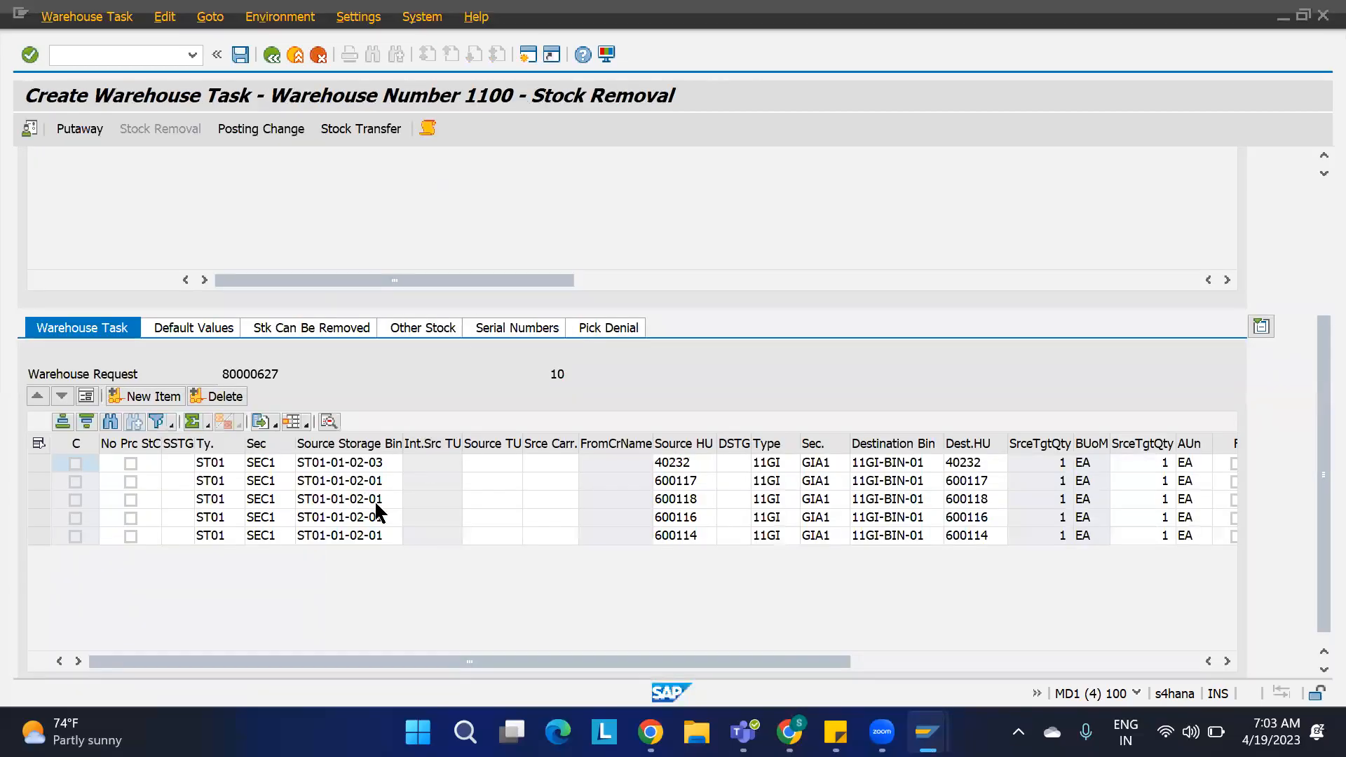
key("alt+Tab")
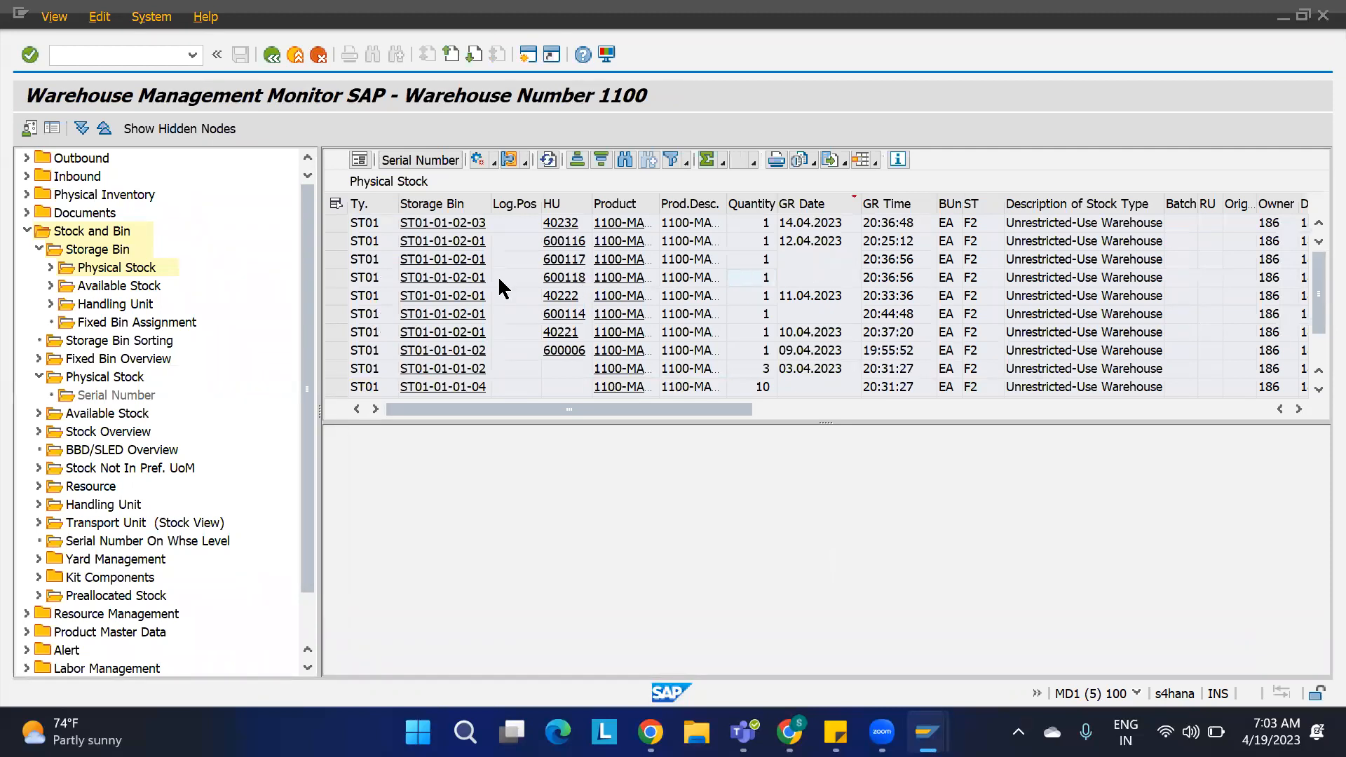
key("alt+Tab")
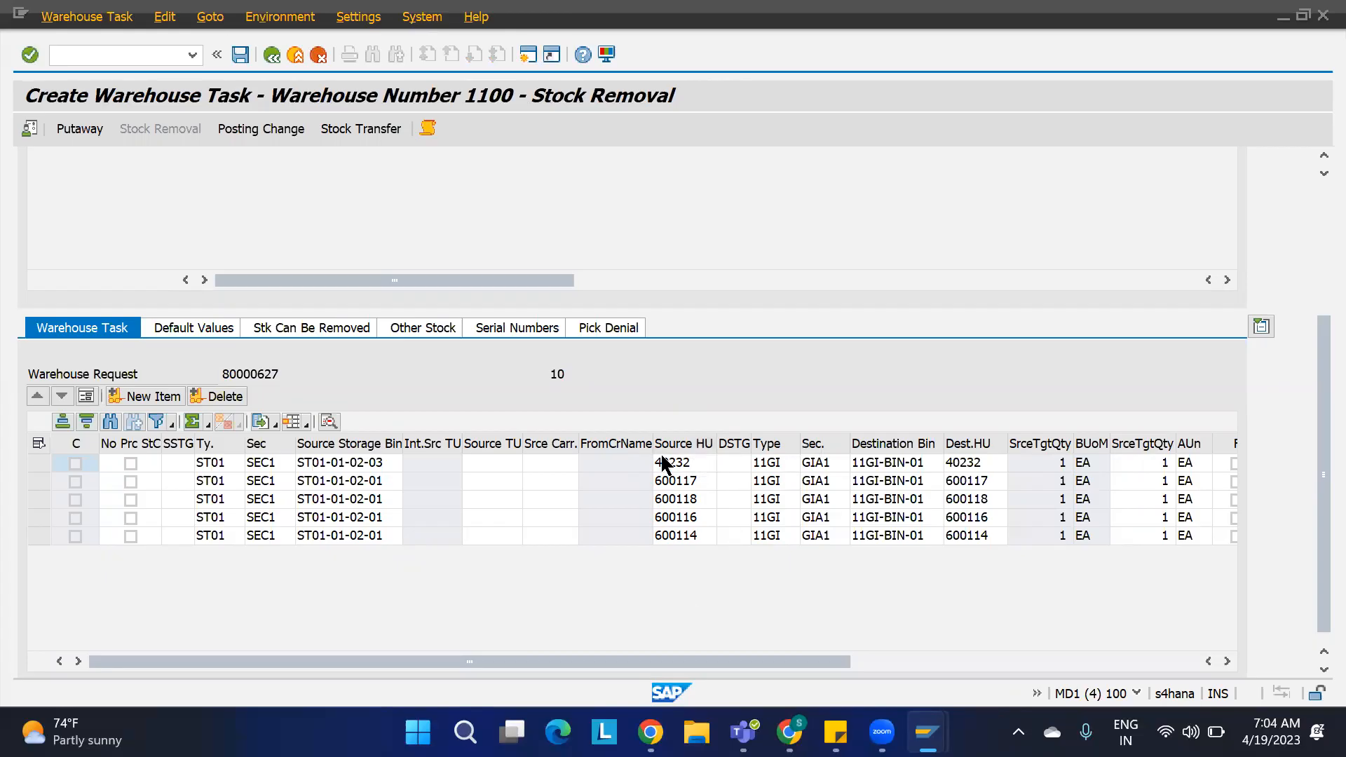
left_click(677, 446)
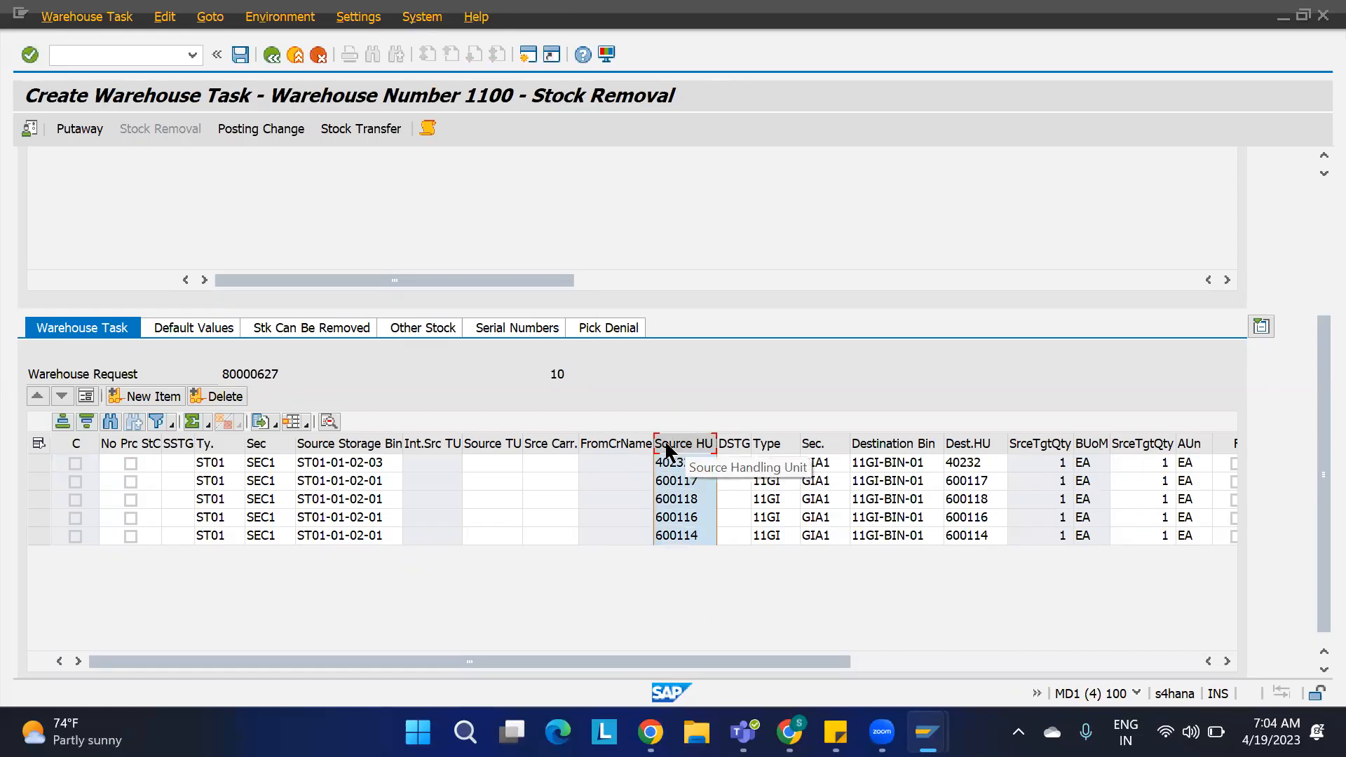
key("alt+Tab")
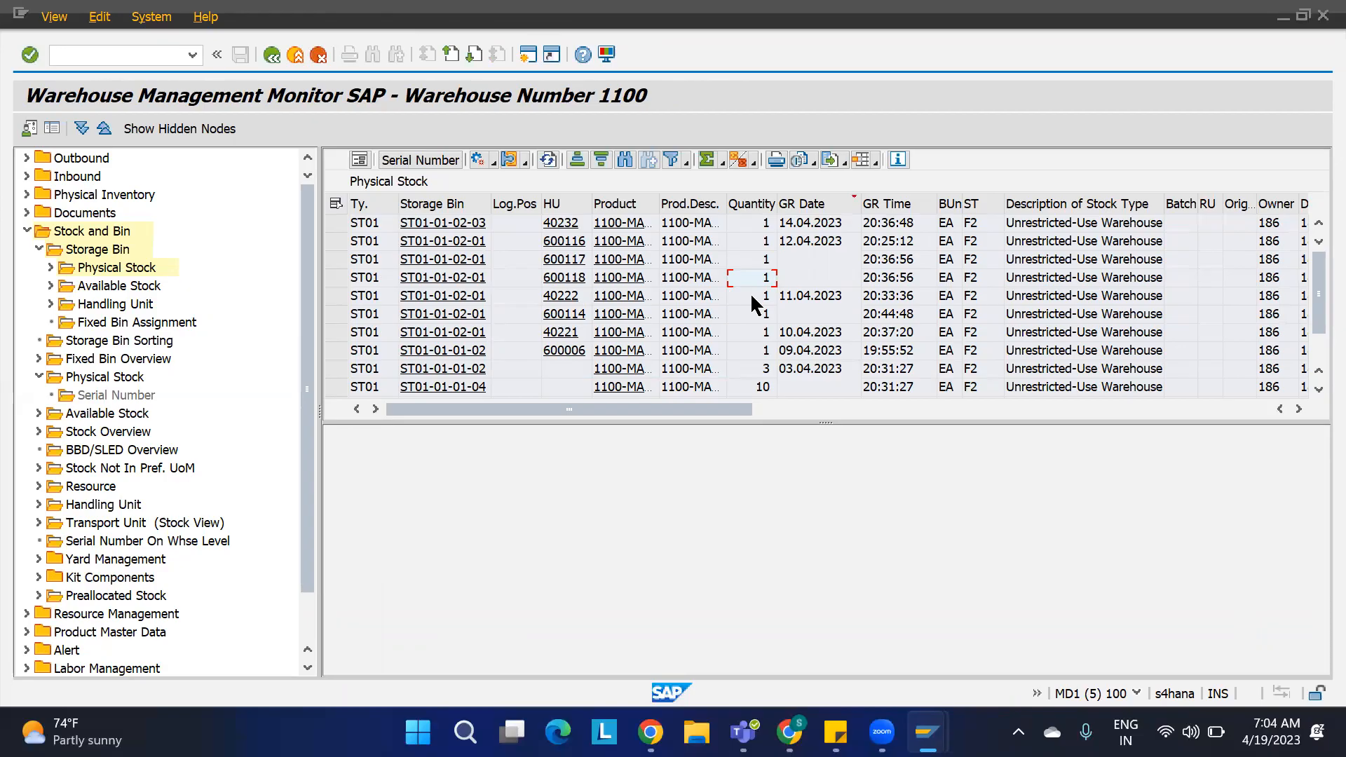
left_click(752, 298)
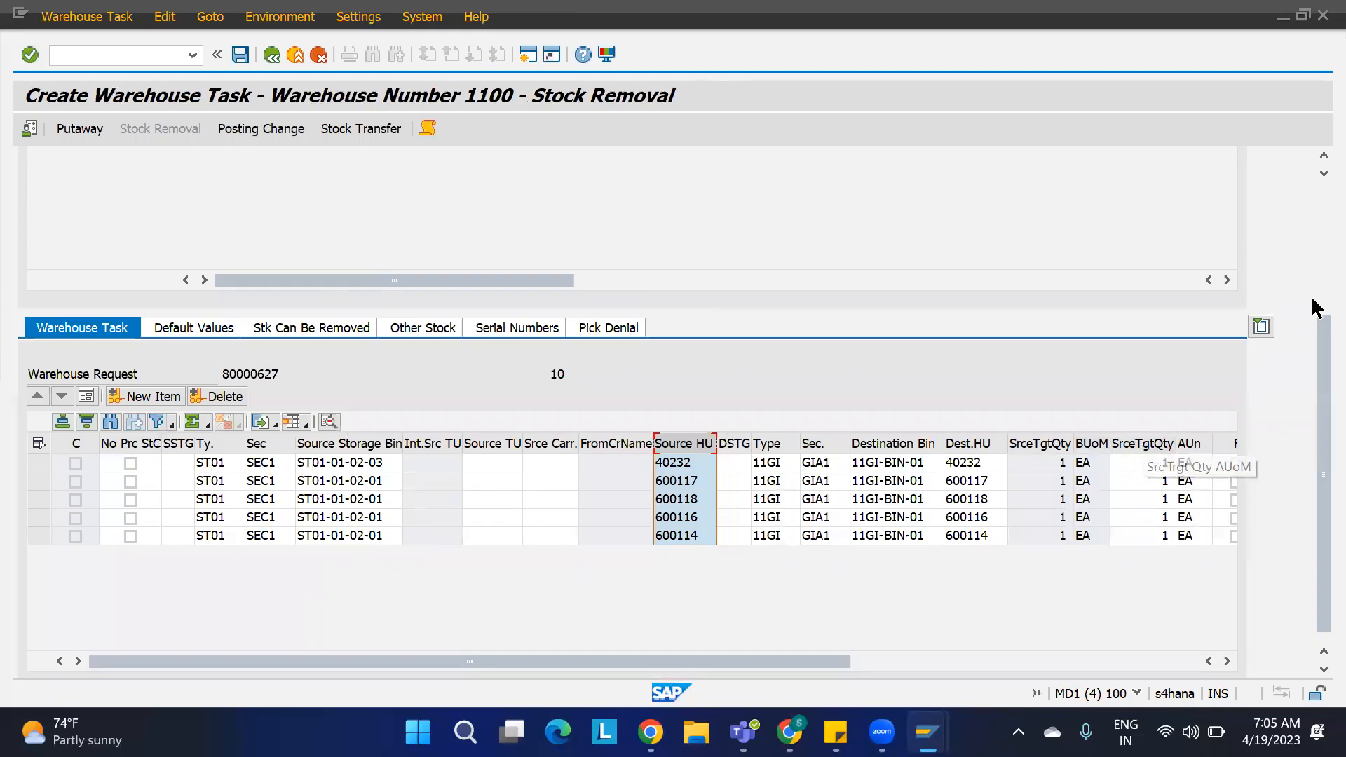
Step: Select warehouse request item 20, then display physical stock in the monitor for storage type ST03 and product 1100-MAT2
scroll(1315, 330, "up", 3)
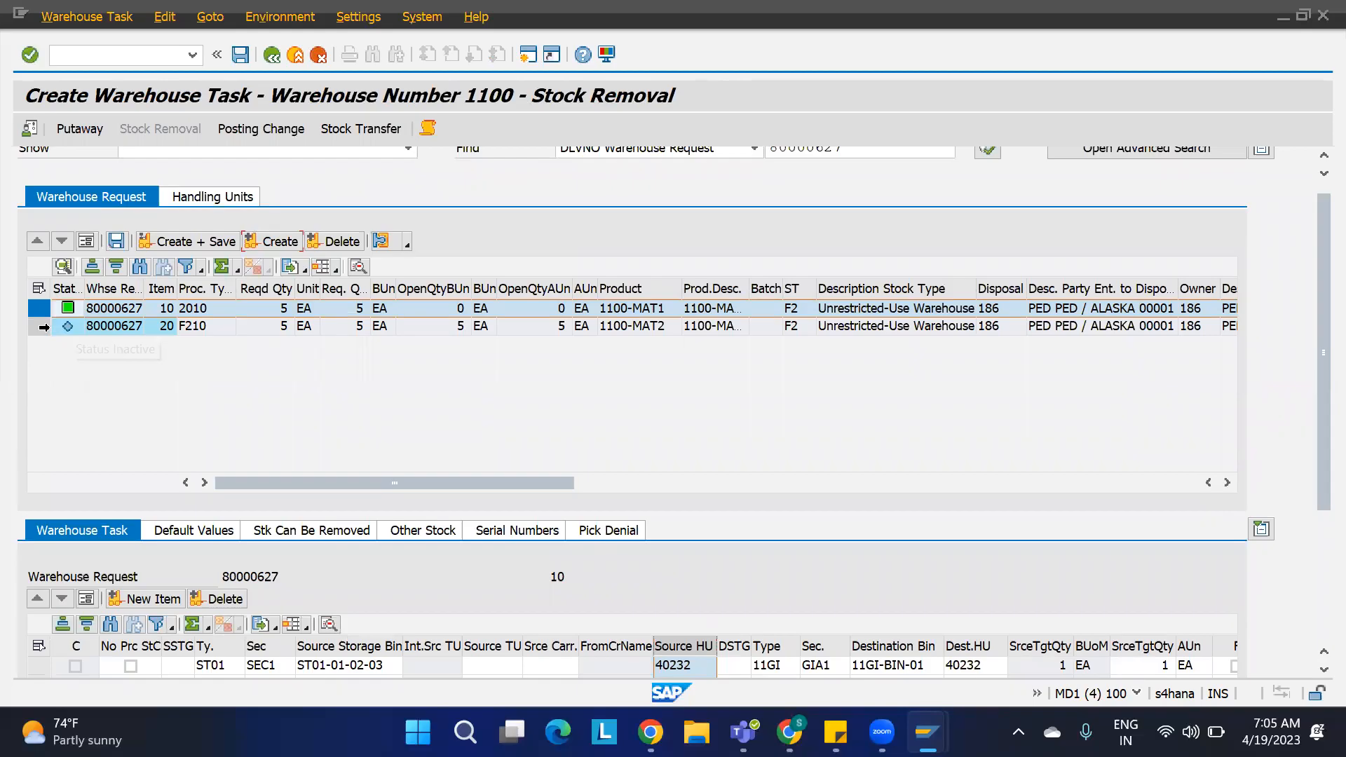
left_click(38, 327)
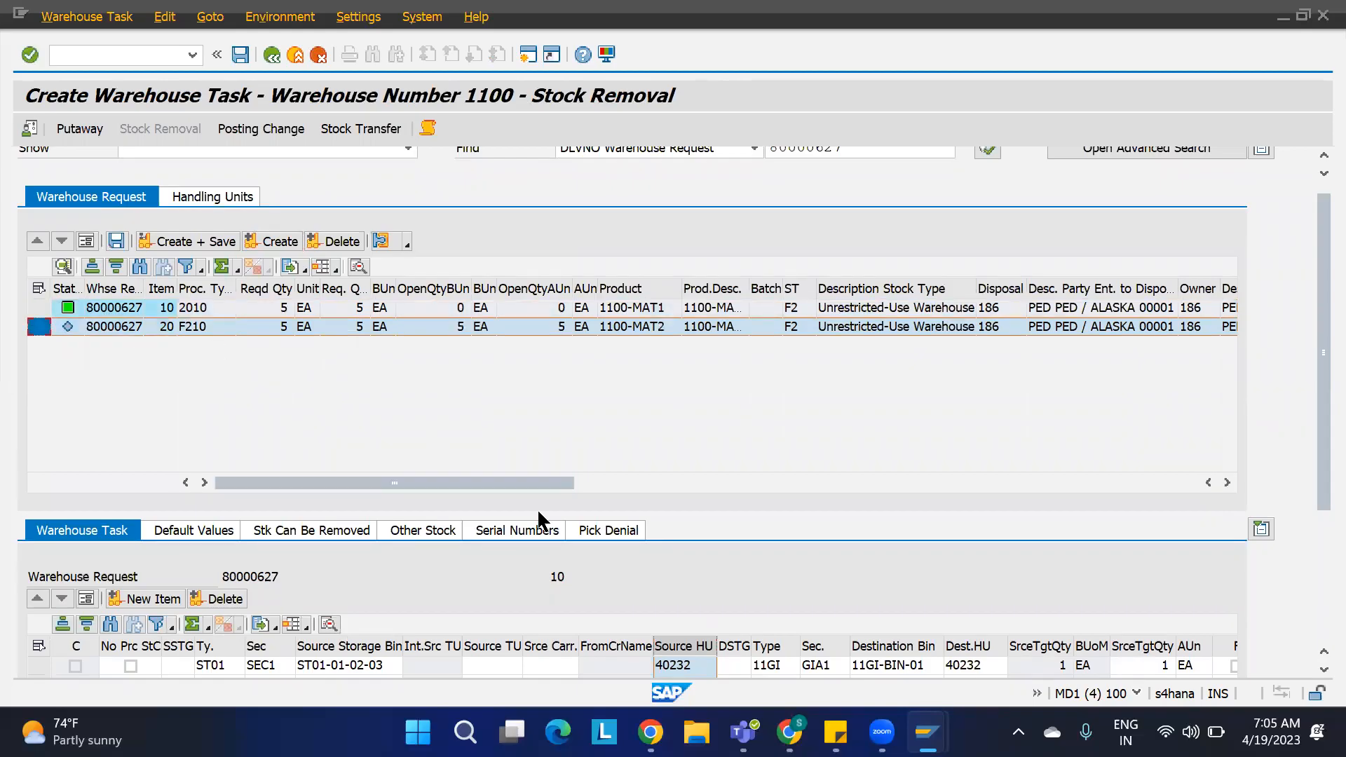
mouse_move(927, 732)
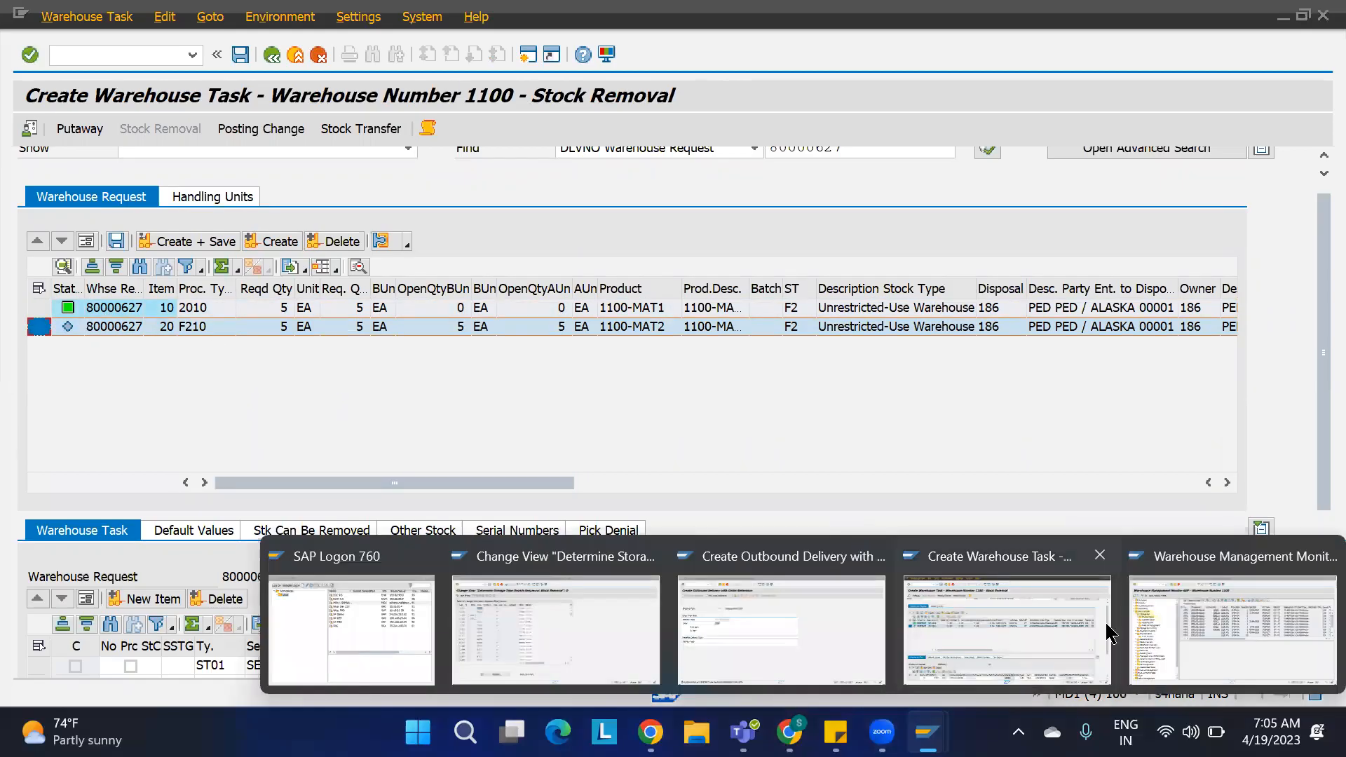
left_click(1153, 624)
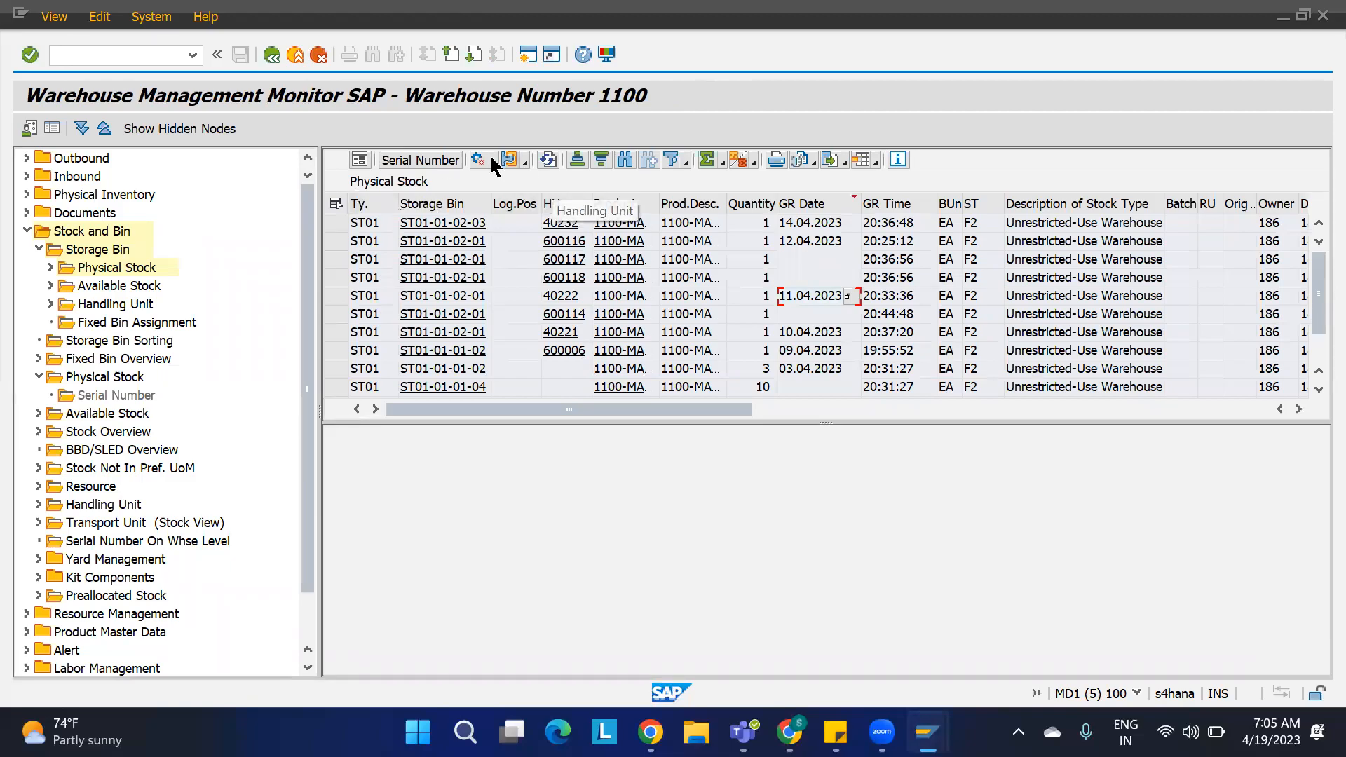
double_click(116, 268)
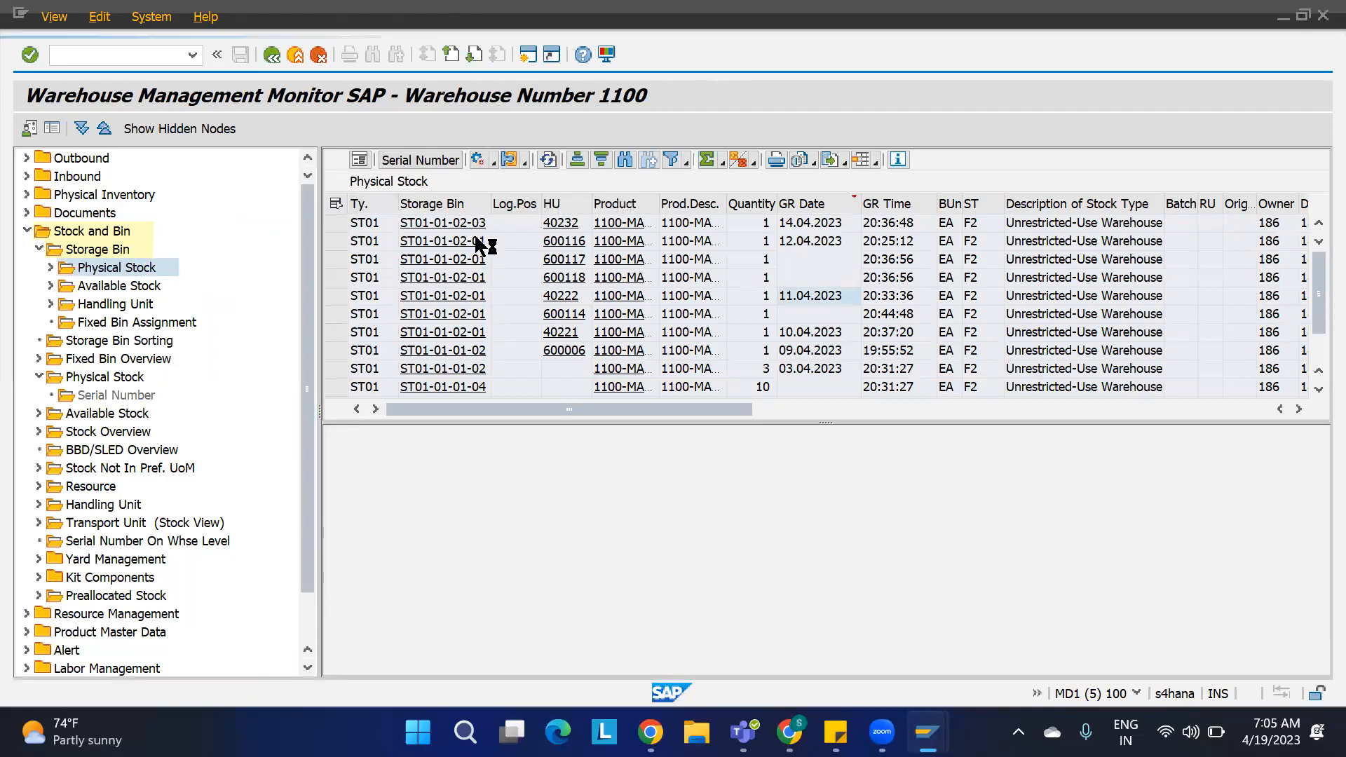
left_click(451, 197)
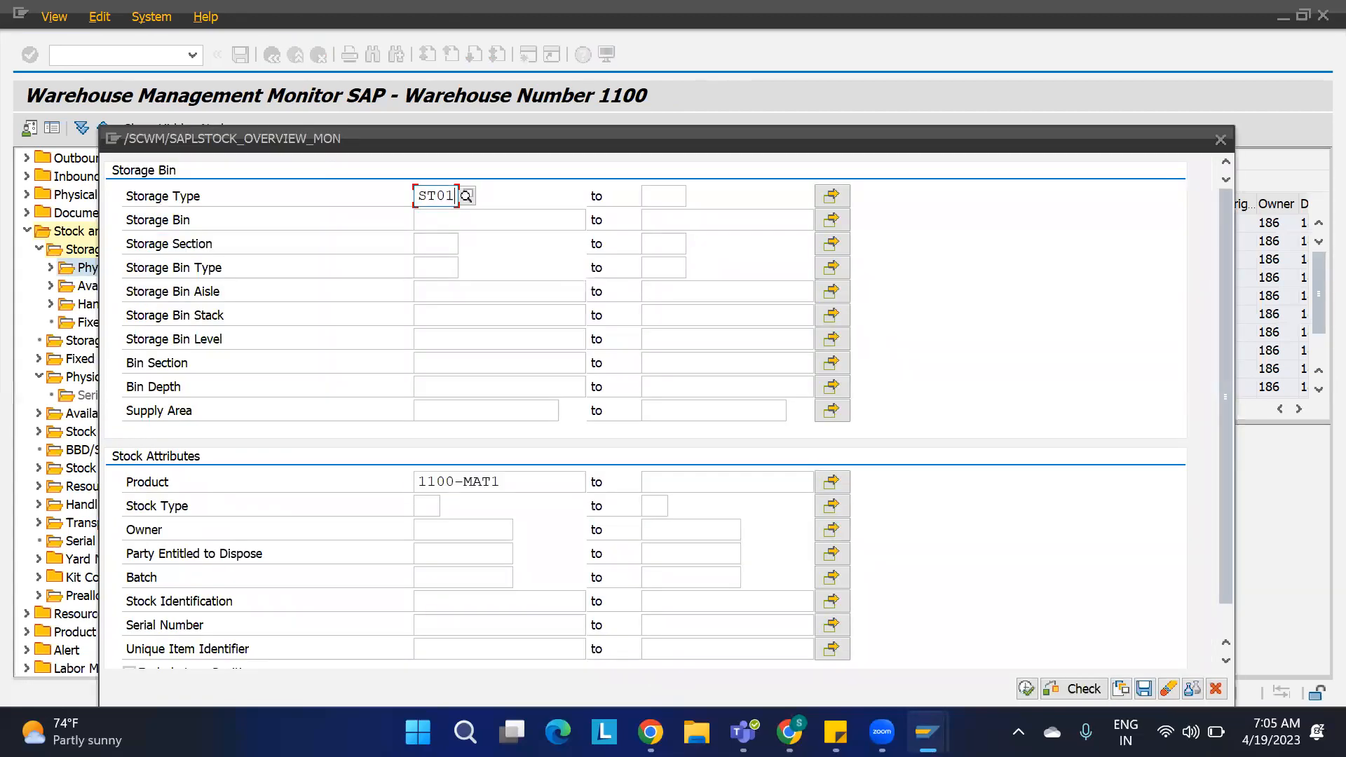
key("BackSpace")
type("3")
left_click(528, 478)
key("BackSpace")
type("2")
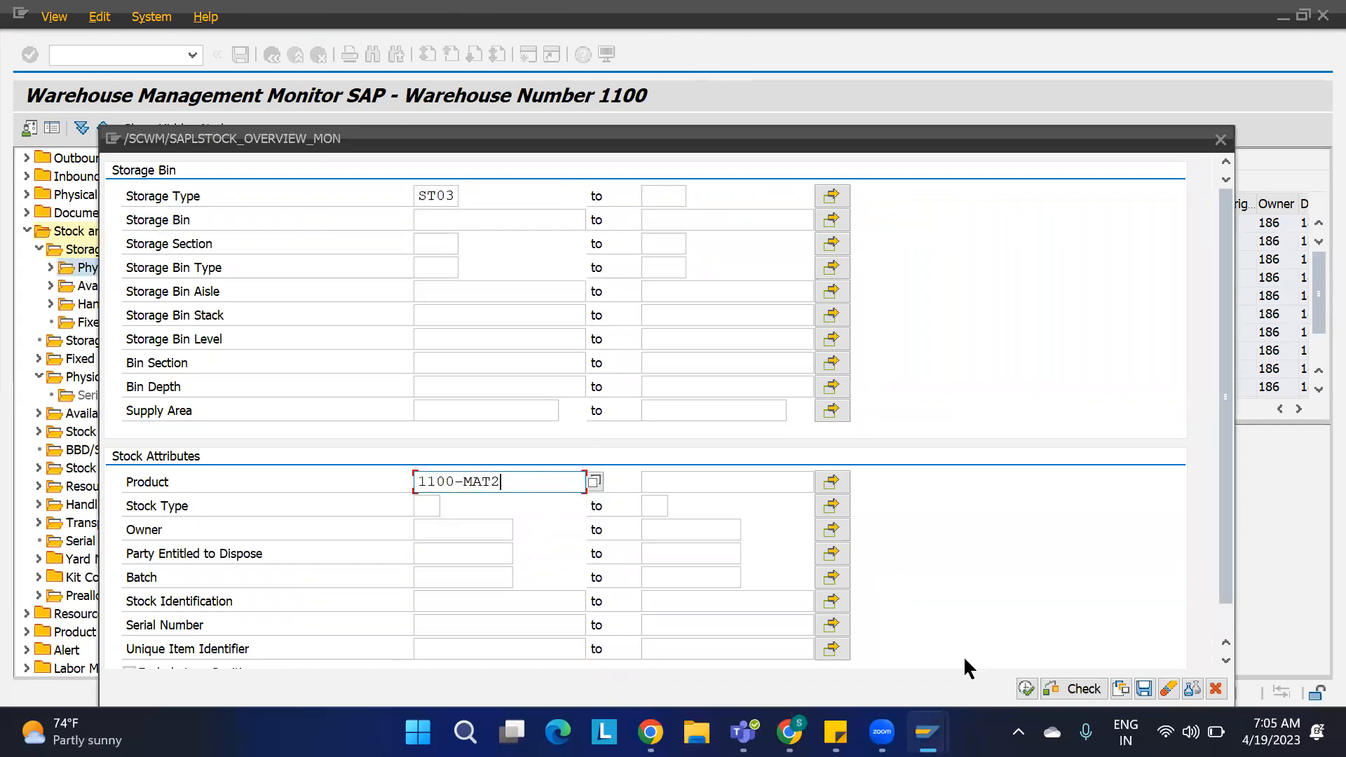
left_click(1018, 688)
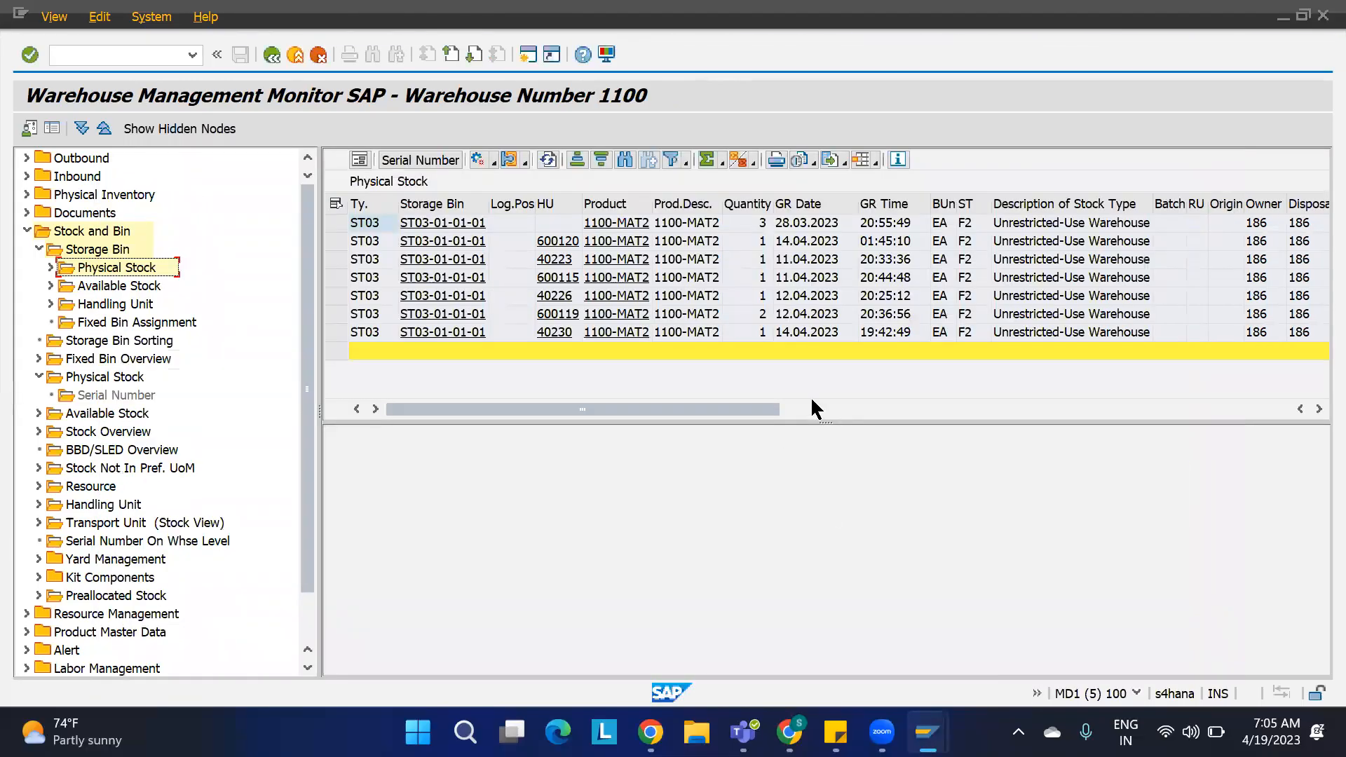
Step: Check the stock removal rules assigned to process types 2010 and F210 in the storage type search sequence table
mouse_move(882, 729)
mouse_move(928, 731)
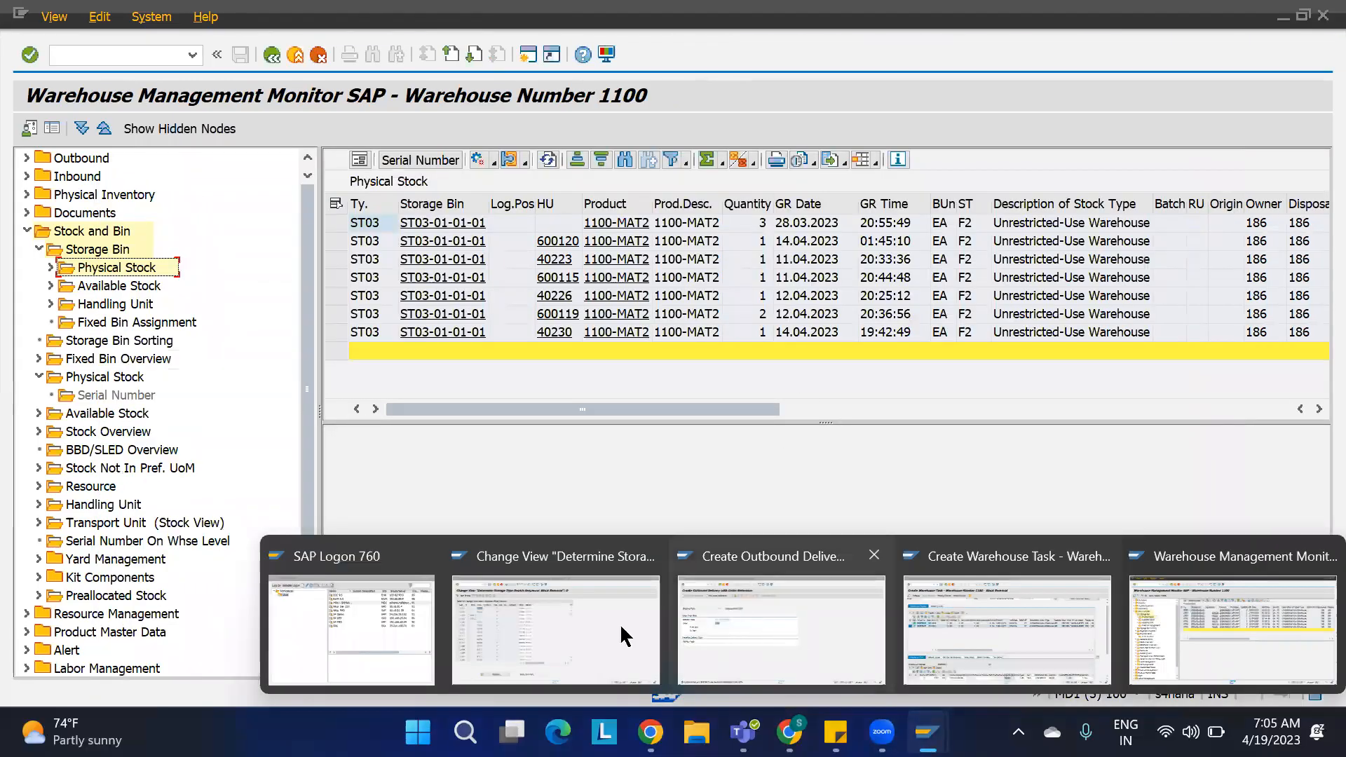
left_click(554, 632)
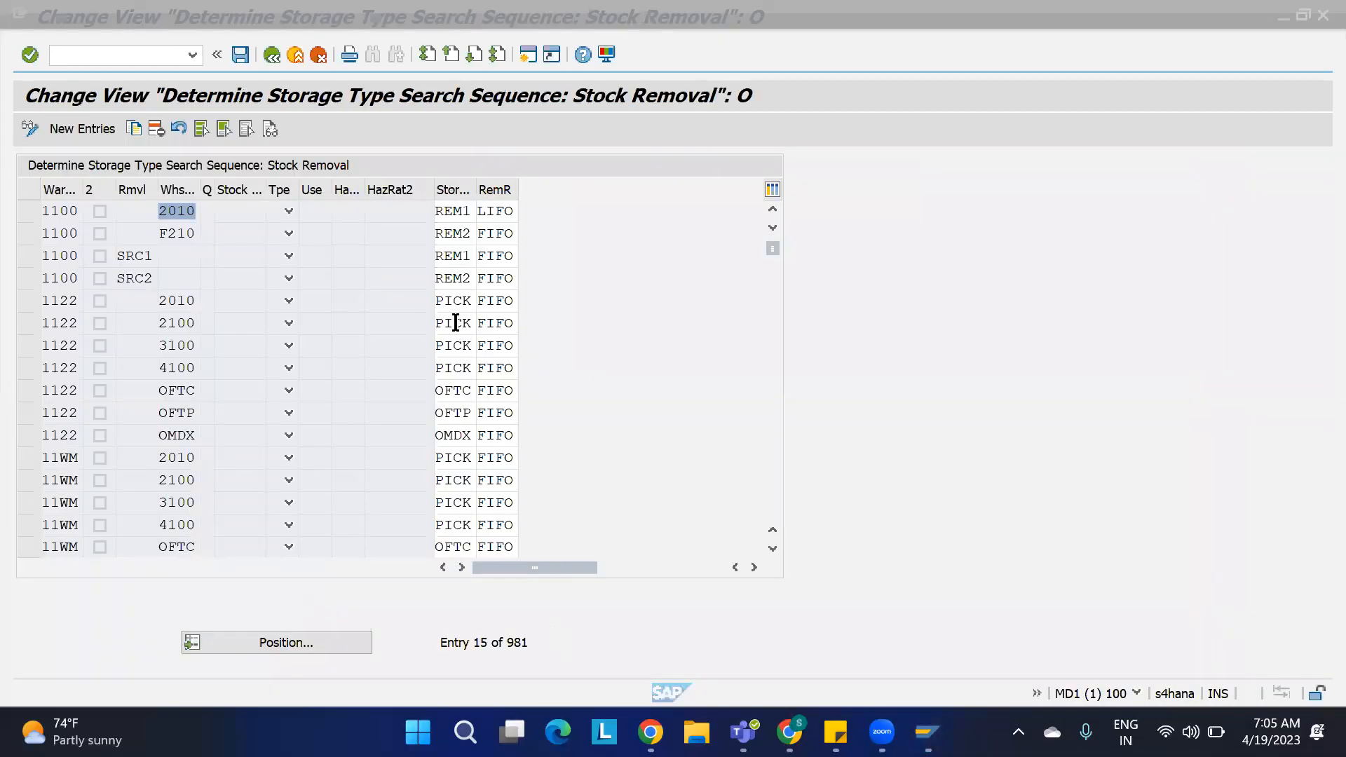
left_click(193, 230)
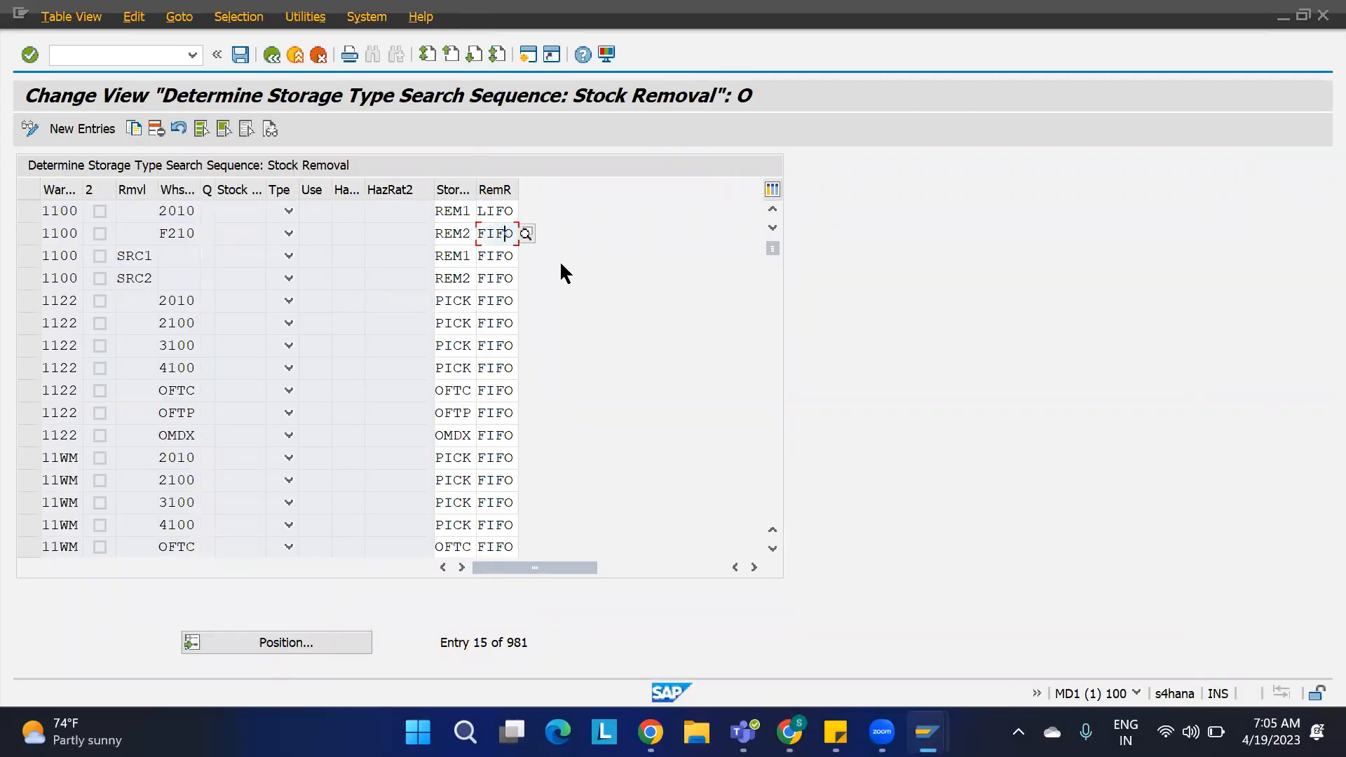
Step: Sort the ST03 physical stock list by GR date in ascending order
key("alt+Tab")
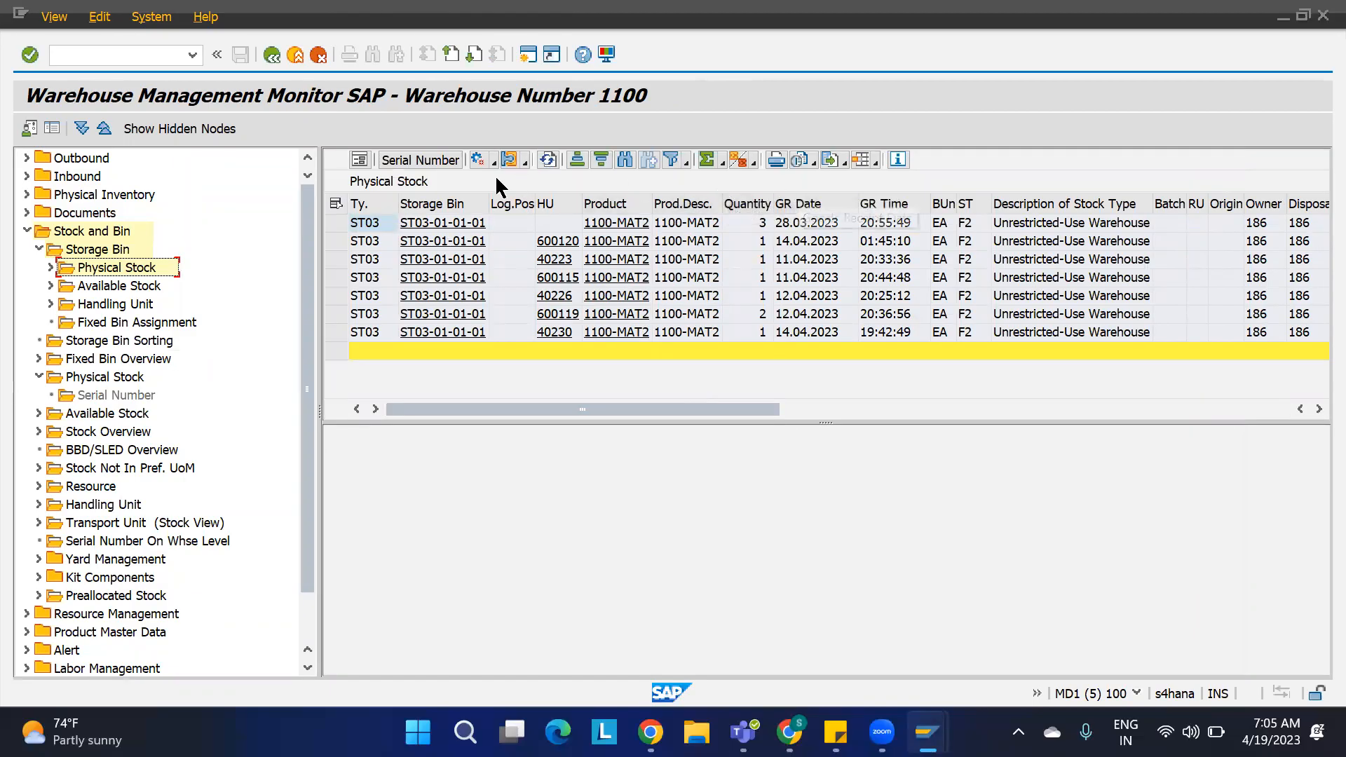
left_click(575, 162)
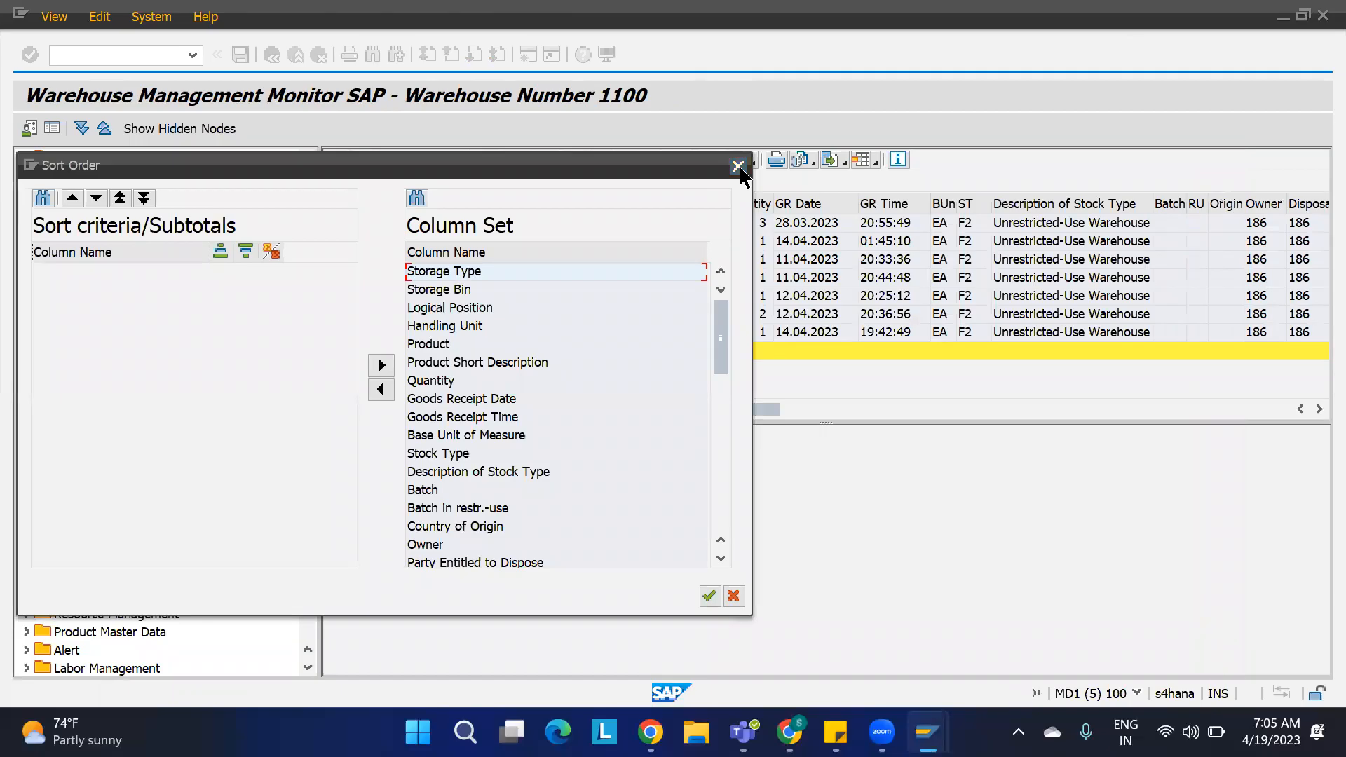
left_click(738, 167)
left_click(815, 207)
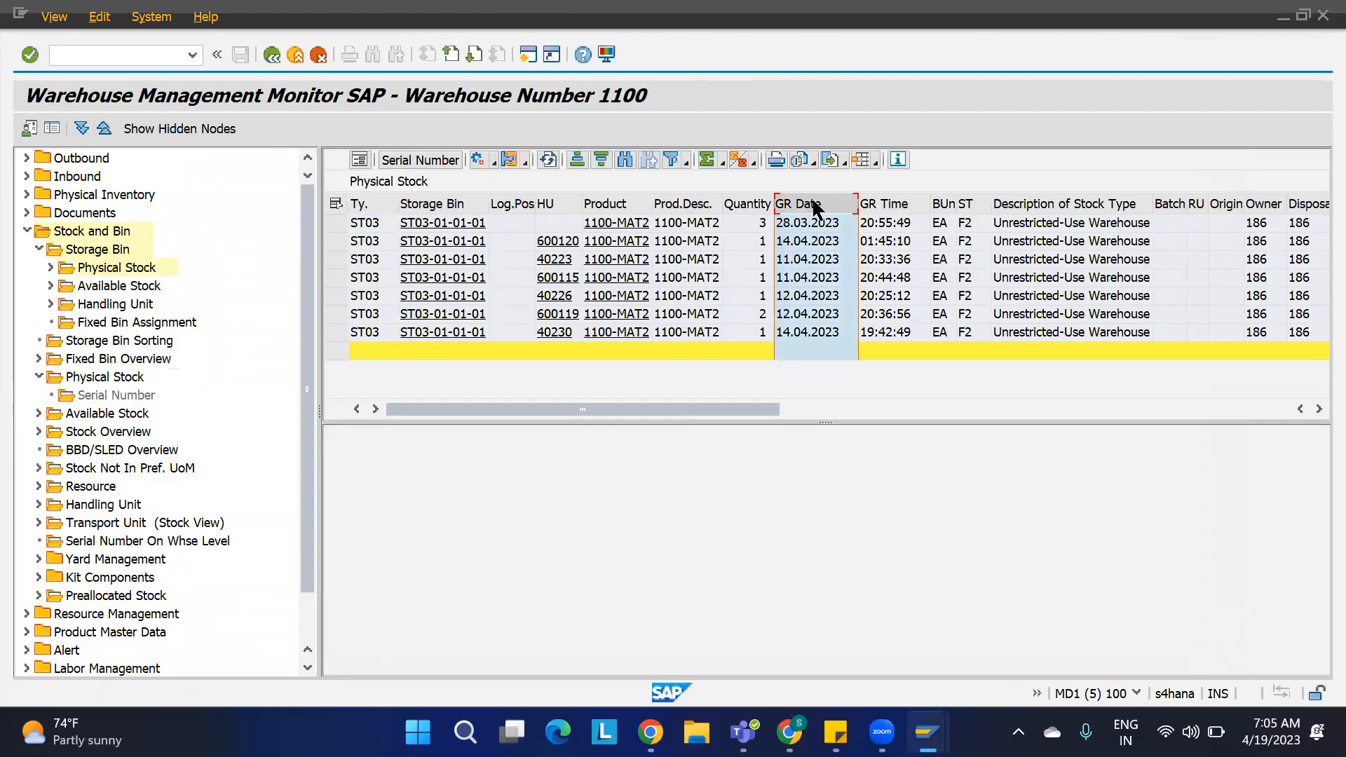
left_click(578, 162)
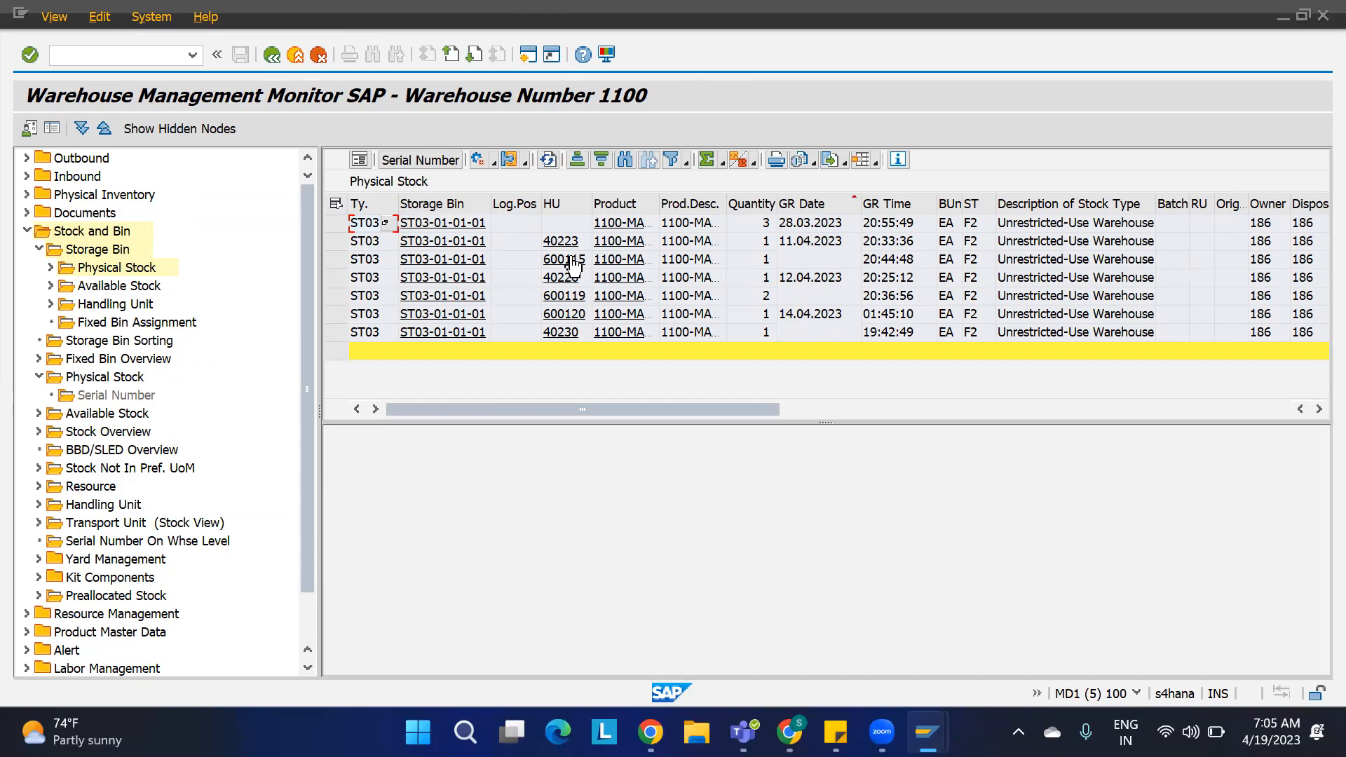
Step: Review the warehouse tasks proposed for item 20 and their source bins and handling units
key("alt+Tab")
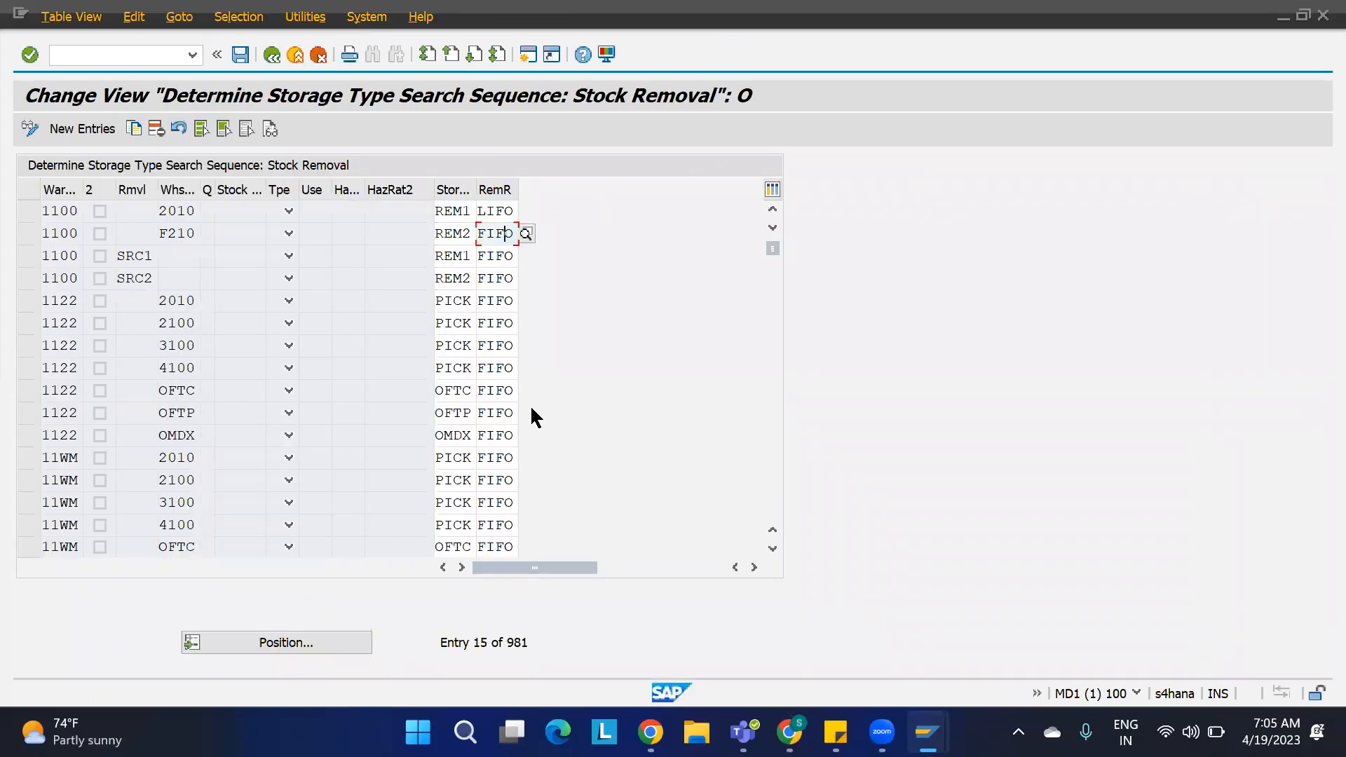
key("alt+Tab")
mouse_move(927, 731)
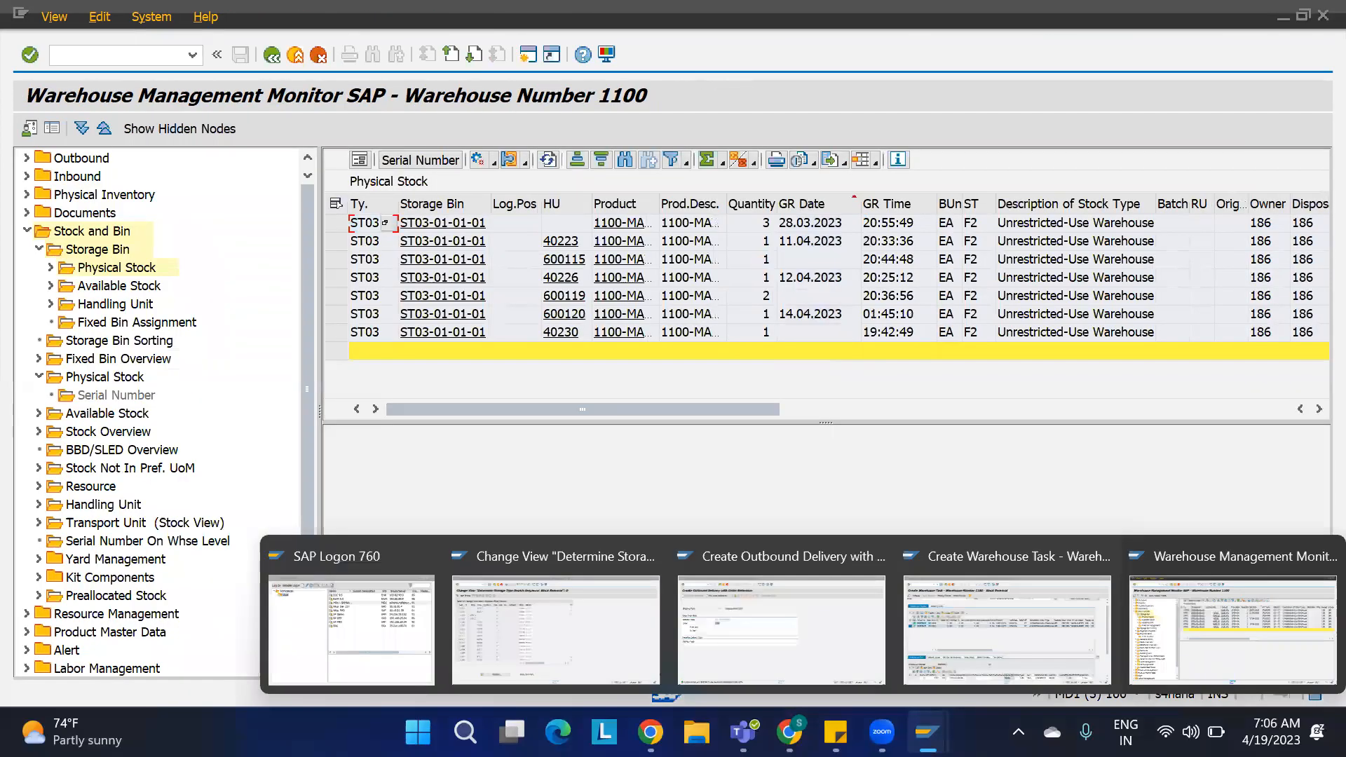
left_click(993, 642)
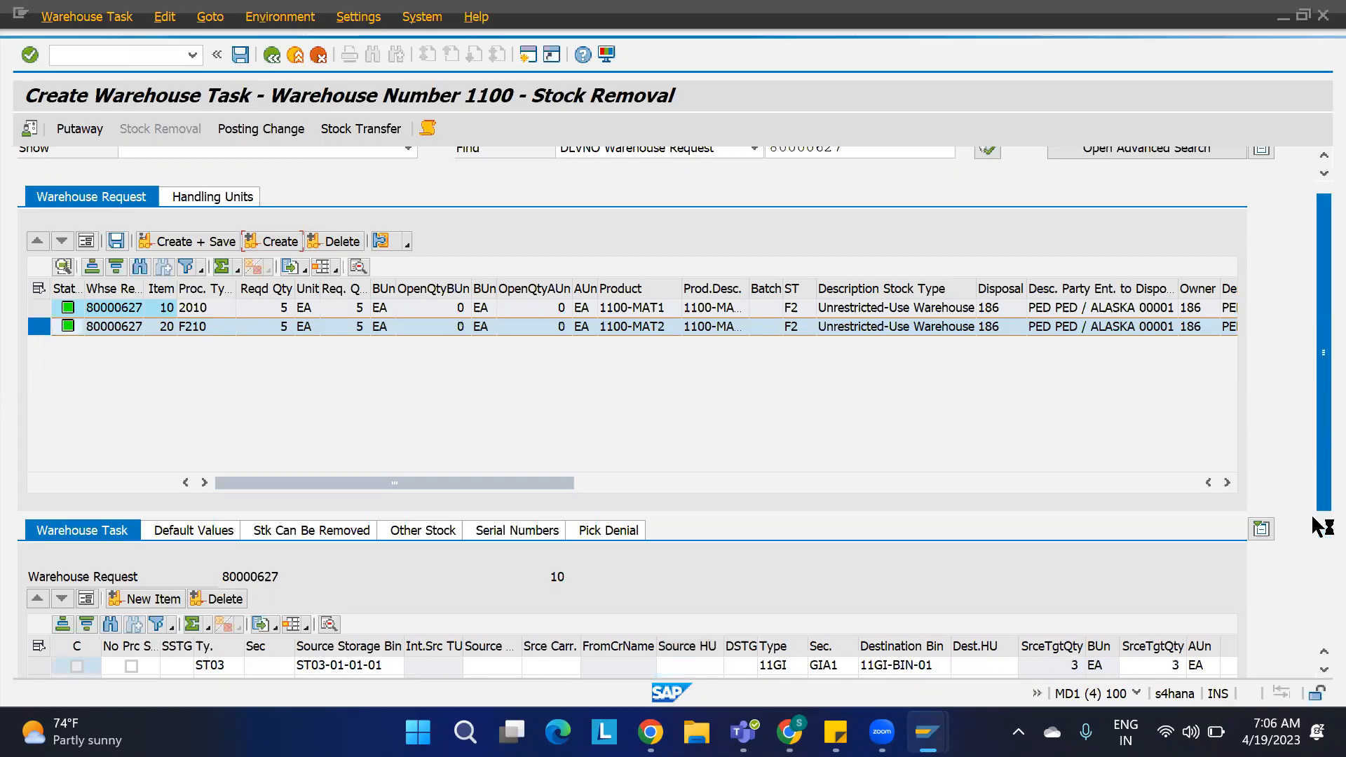
left_click_drag(1311, 507, 1311, 557)
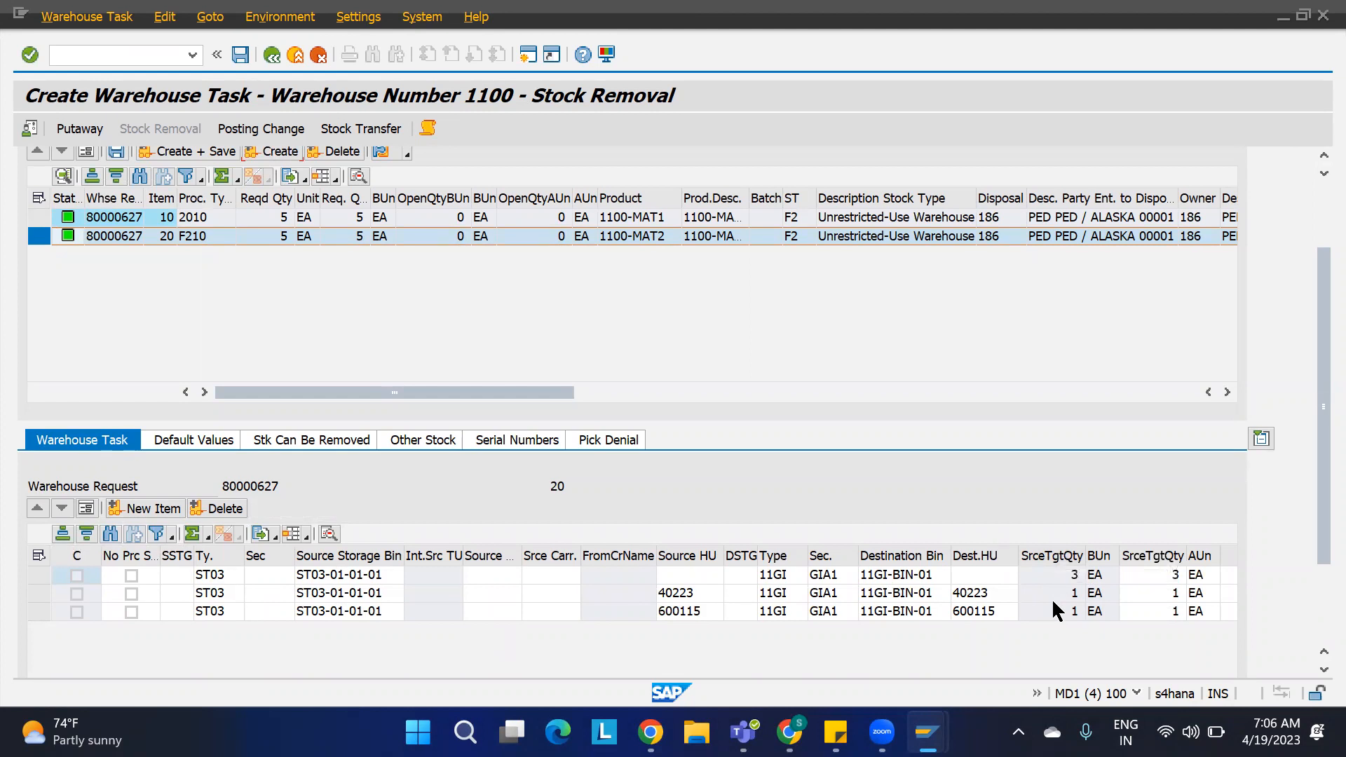
left_click(1314, 210)
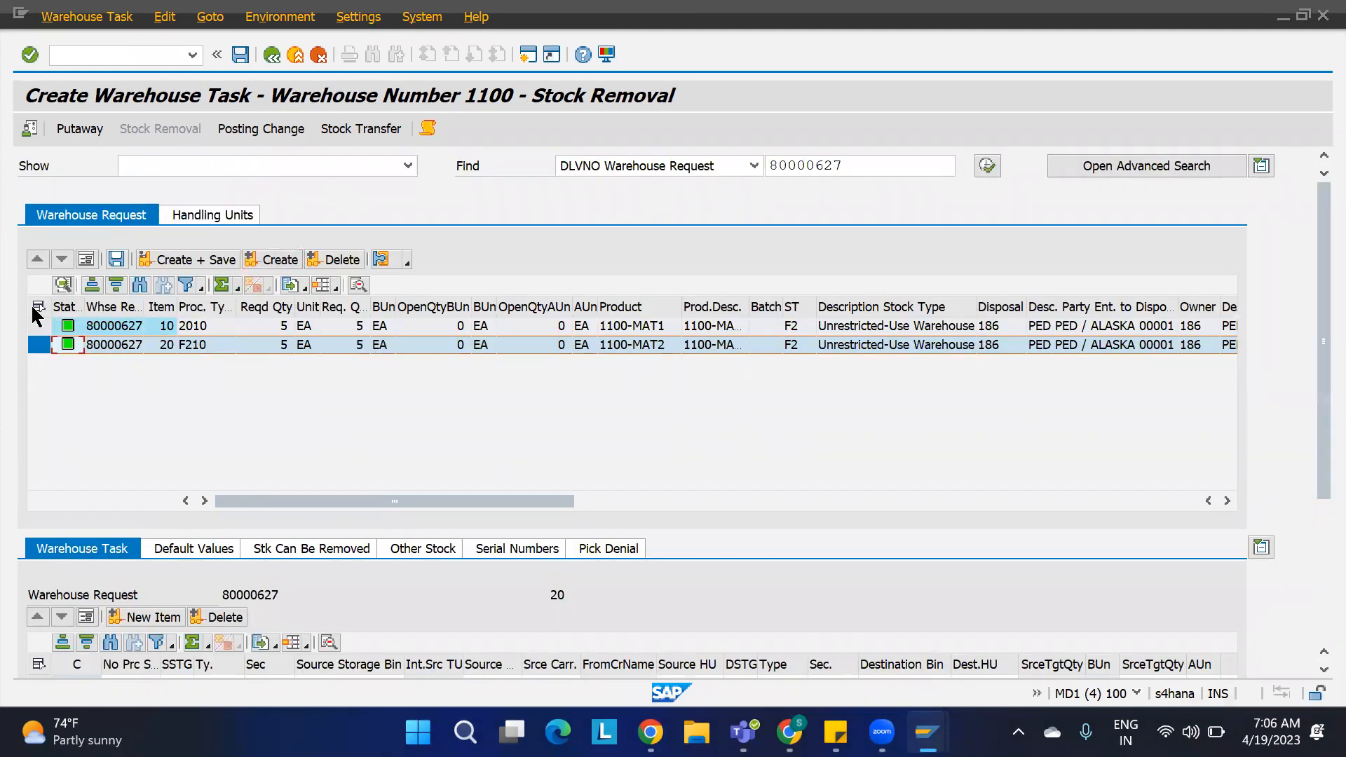
Step: Select both warehouse request items and create and save their warehouse tasks
left_click(39, 307)
left_click(180, 261)
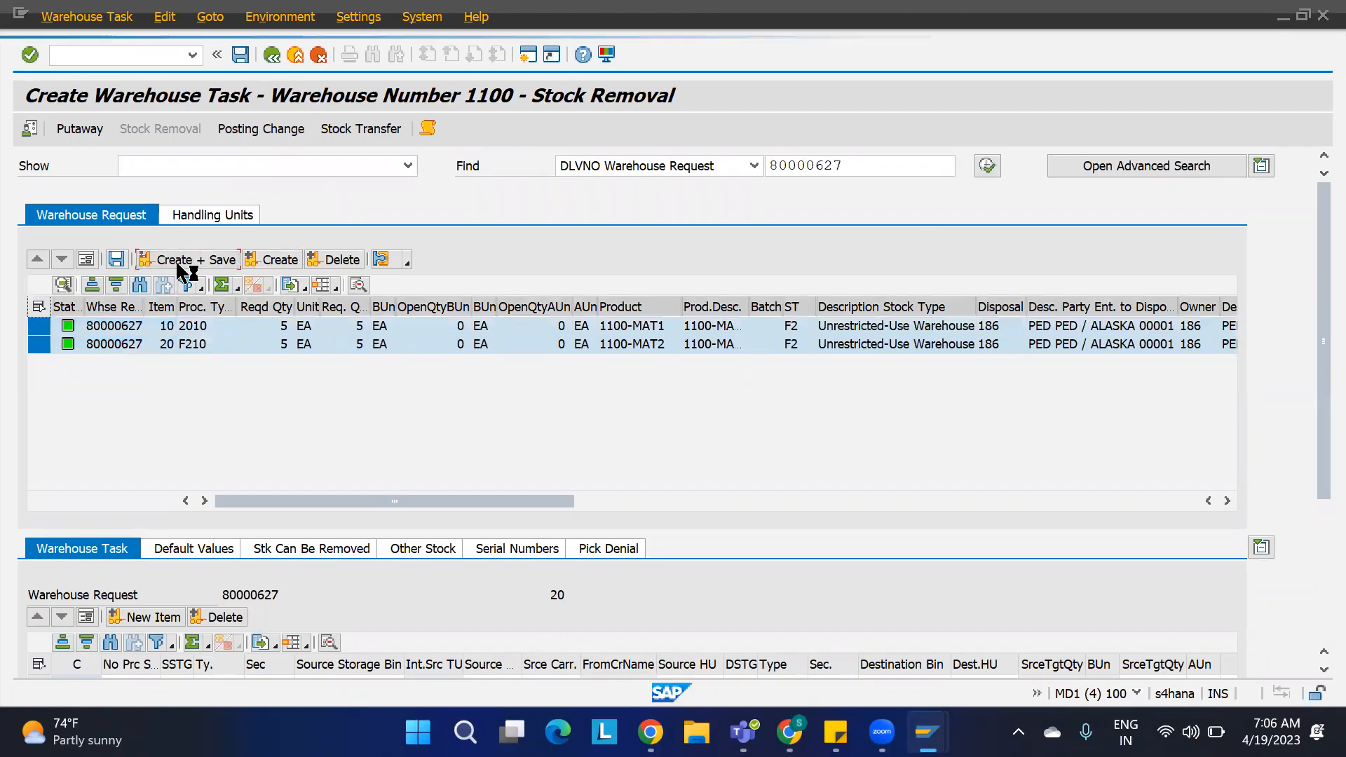
Step: Open warehouse task confirmation and confirm and save the two warehouse orders
left_click(86, 17)
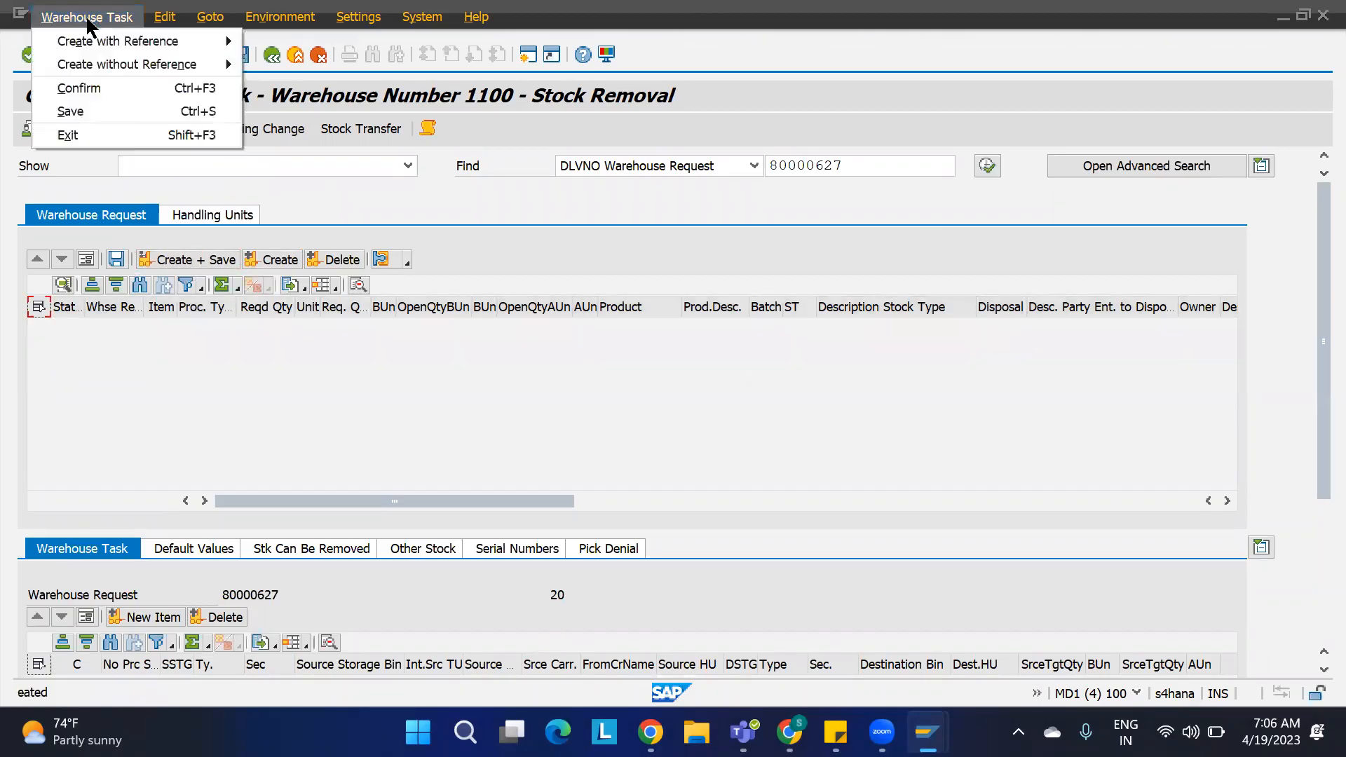
left_click(180, 87)
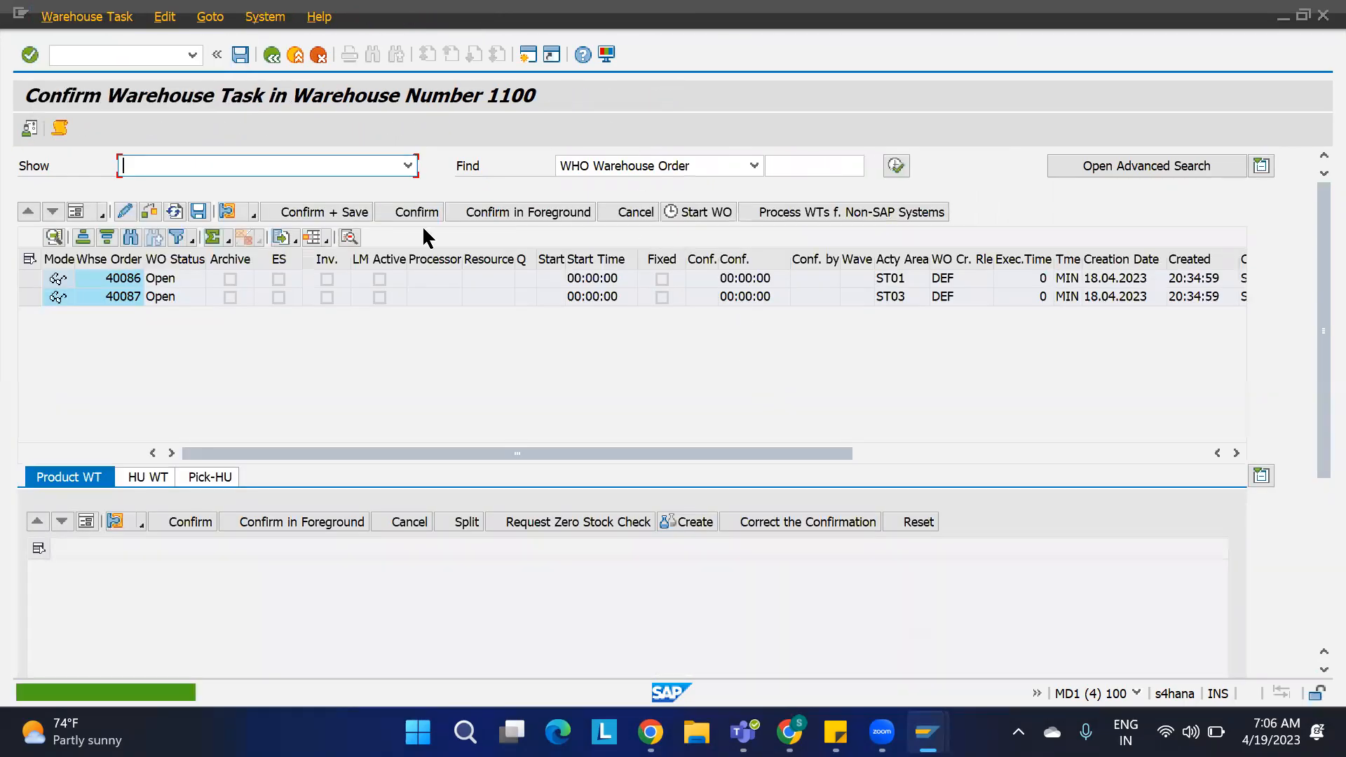
left_click(316, 208)
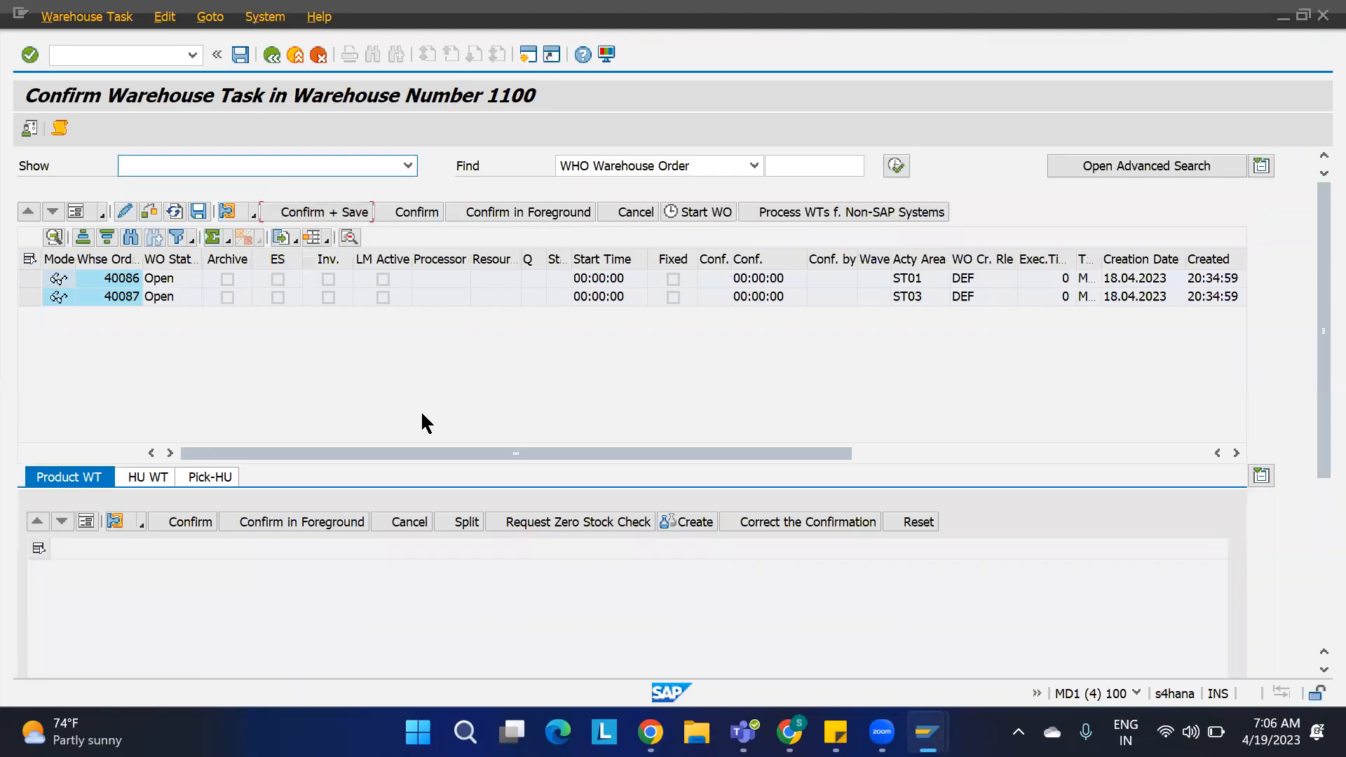
Step: Refresh the physical stock list in the warehouse monitor
key("alt+Tab")
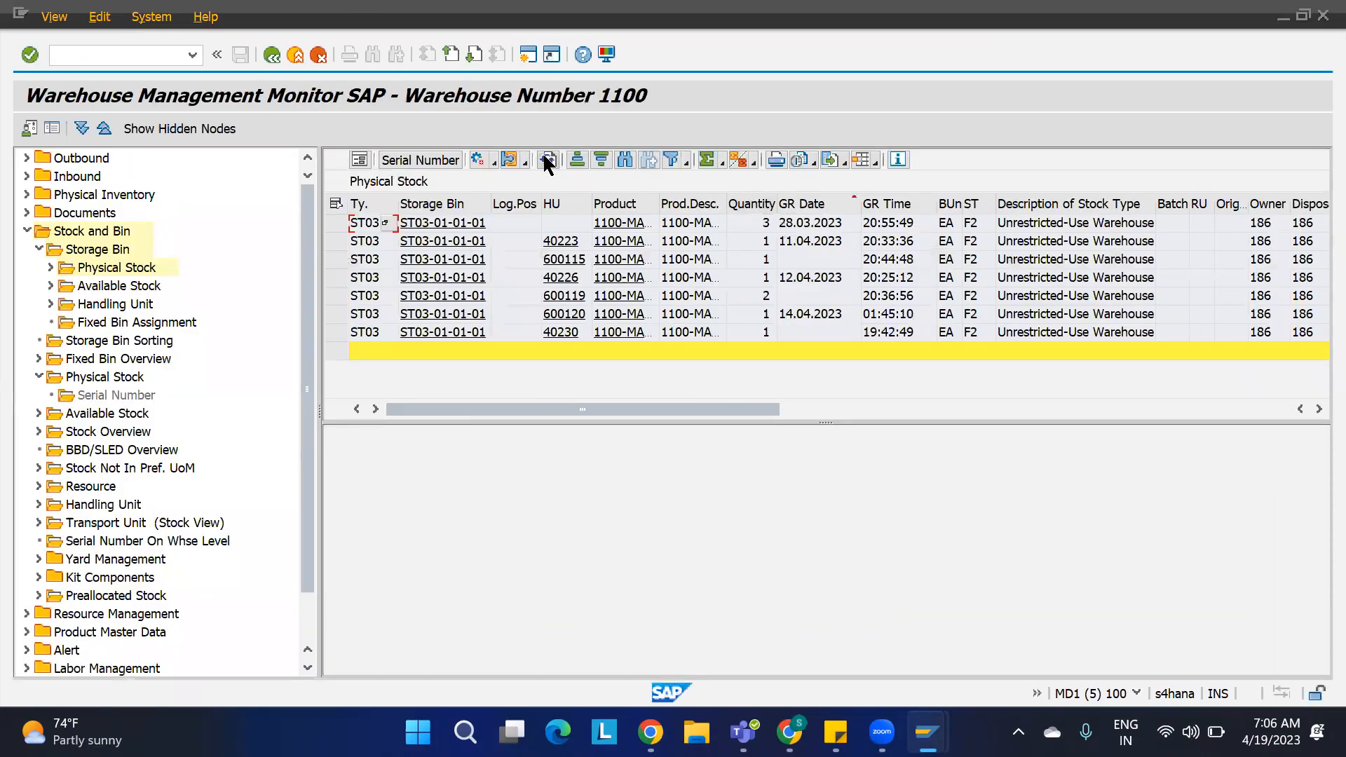
left_click(546, 161)
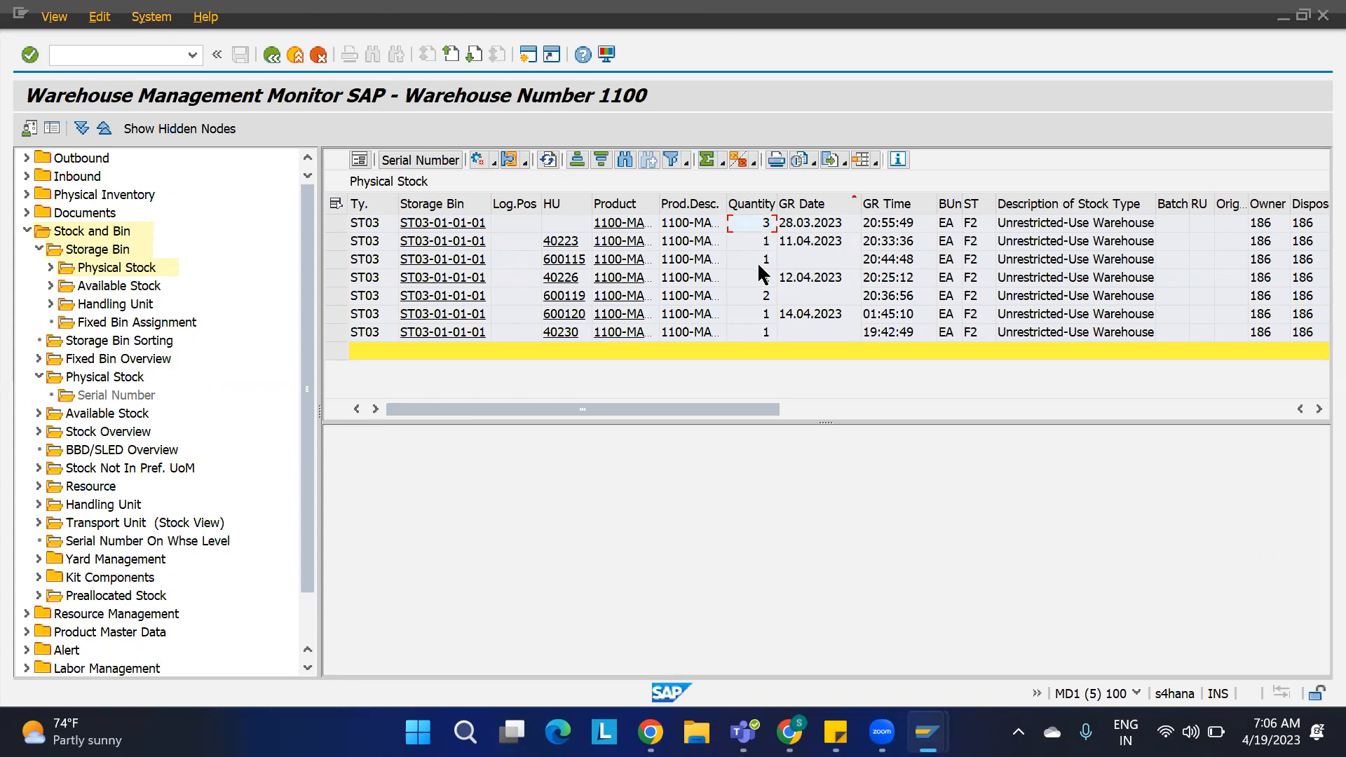
Step: Switch to the outbound delivery order window and reload delivery order 80000627
key("alt+Tab")
left_click(272, 55)
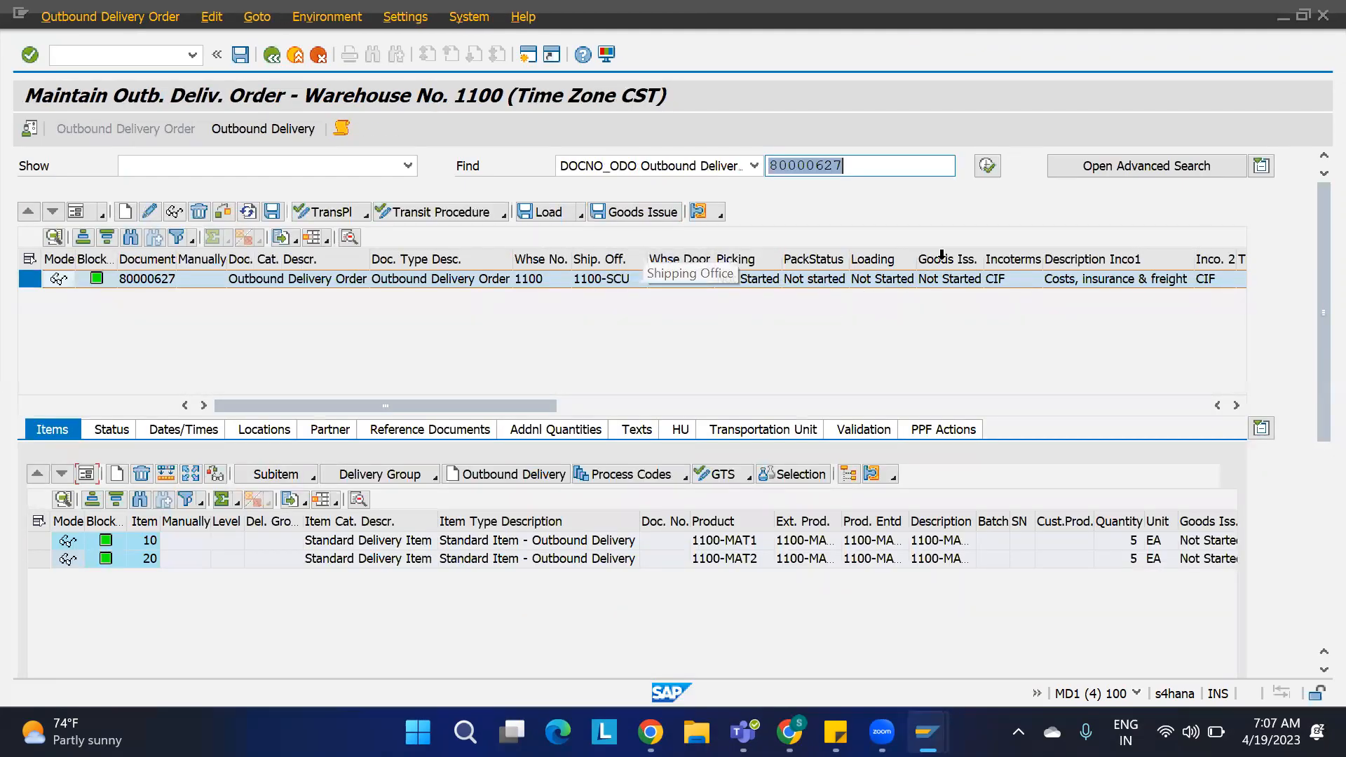
left_click(986, 168)
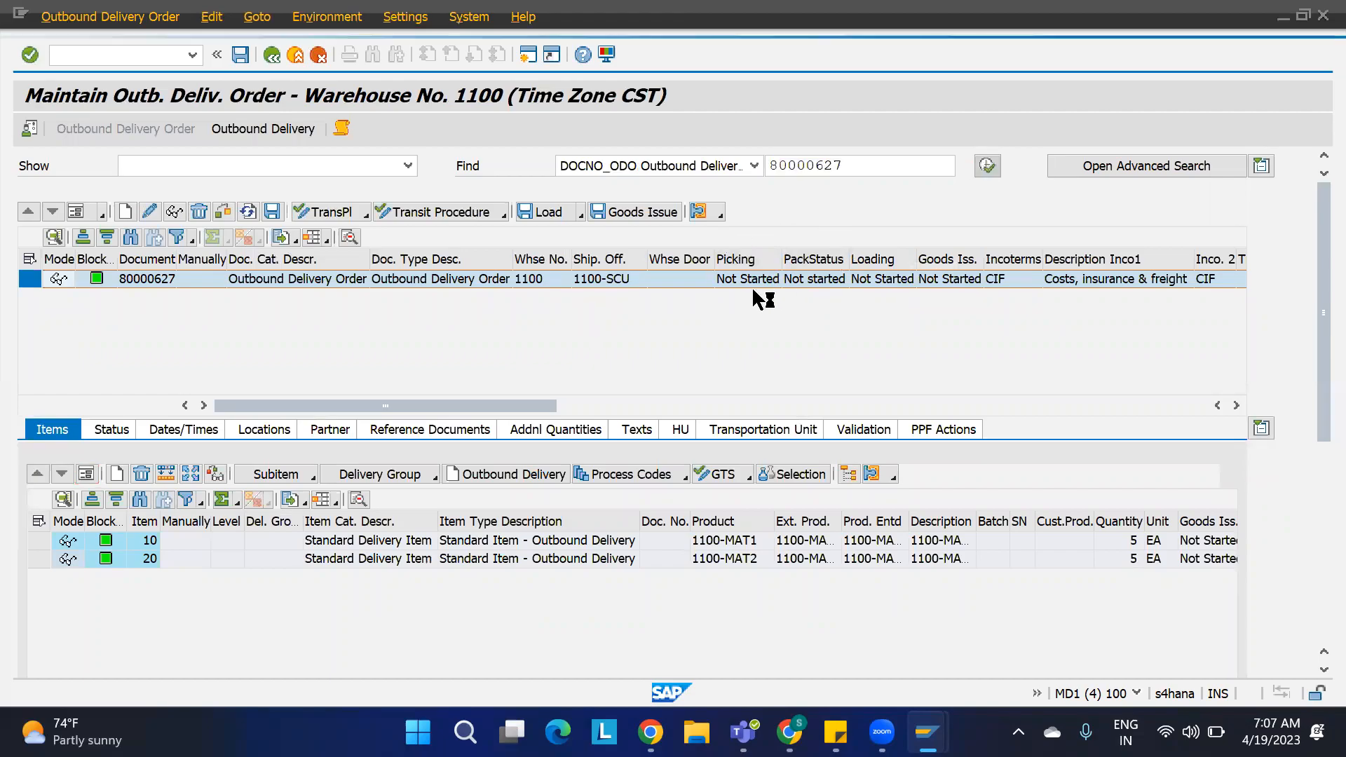
left_click(987, 169)
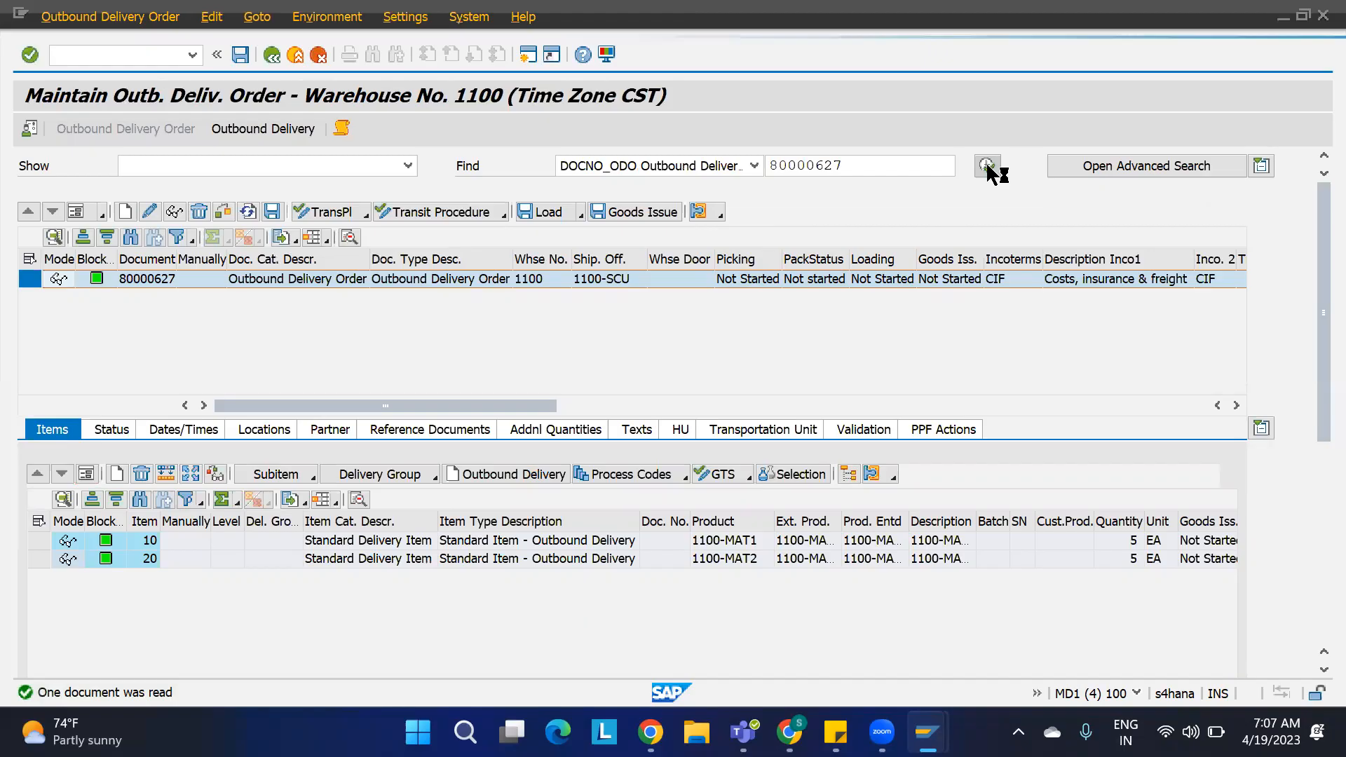
Step: Open the warehouse tasks of delivery order 80000627 and select all of them
left_click(119, 27)
mouse_move(200, 63)
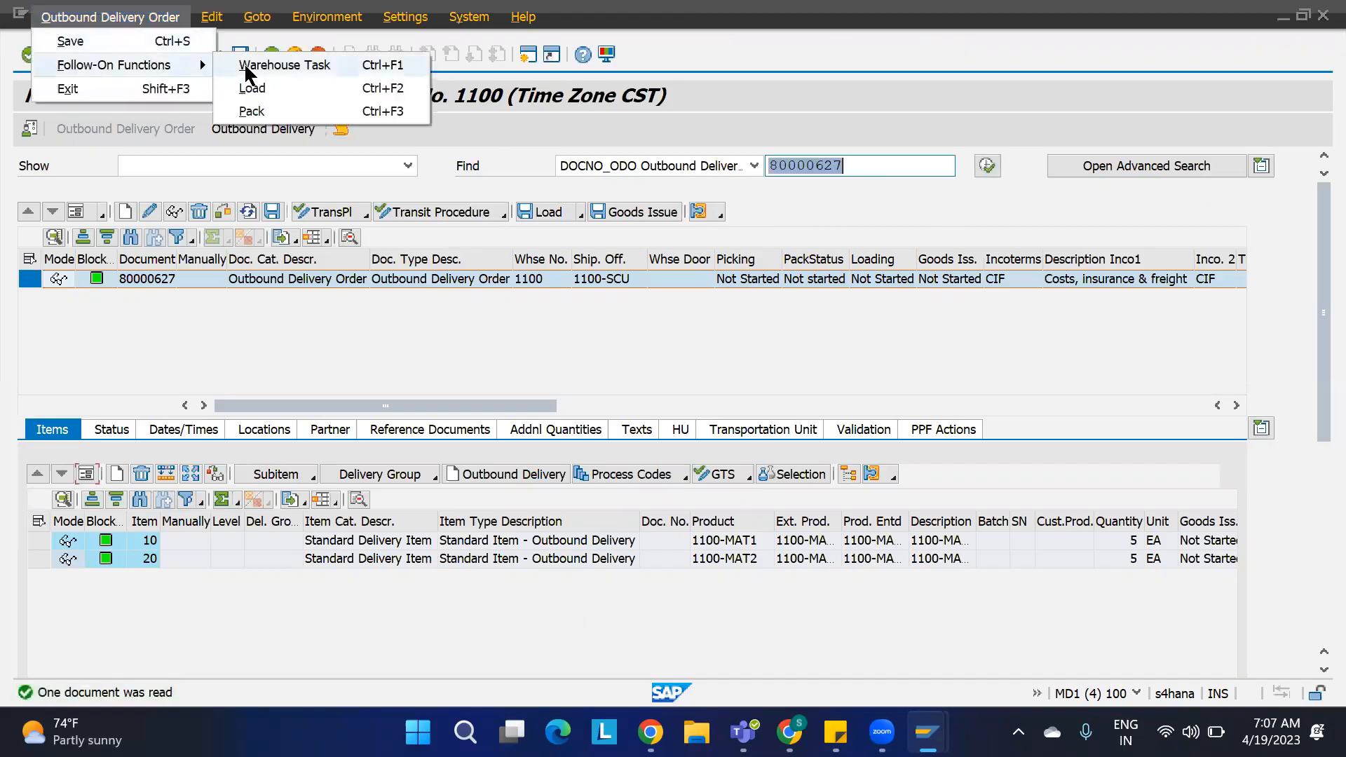
left_click(246, 69)
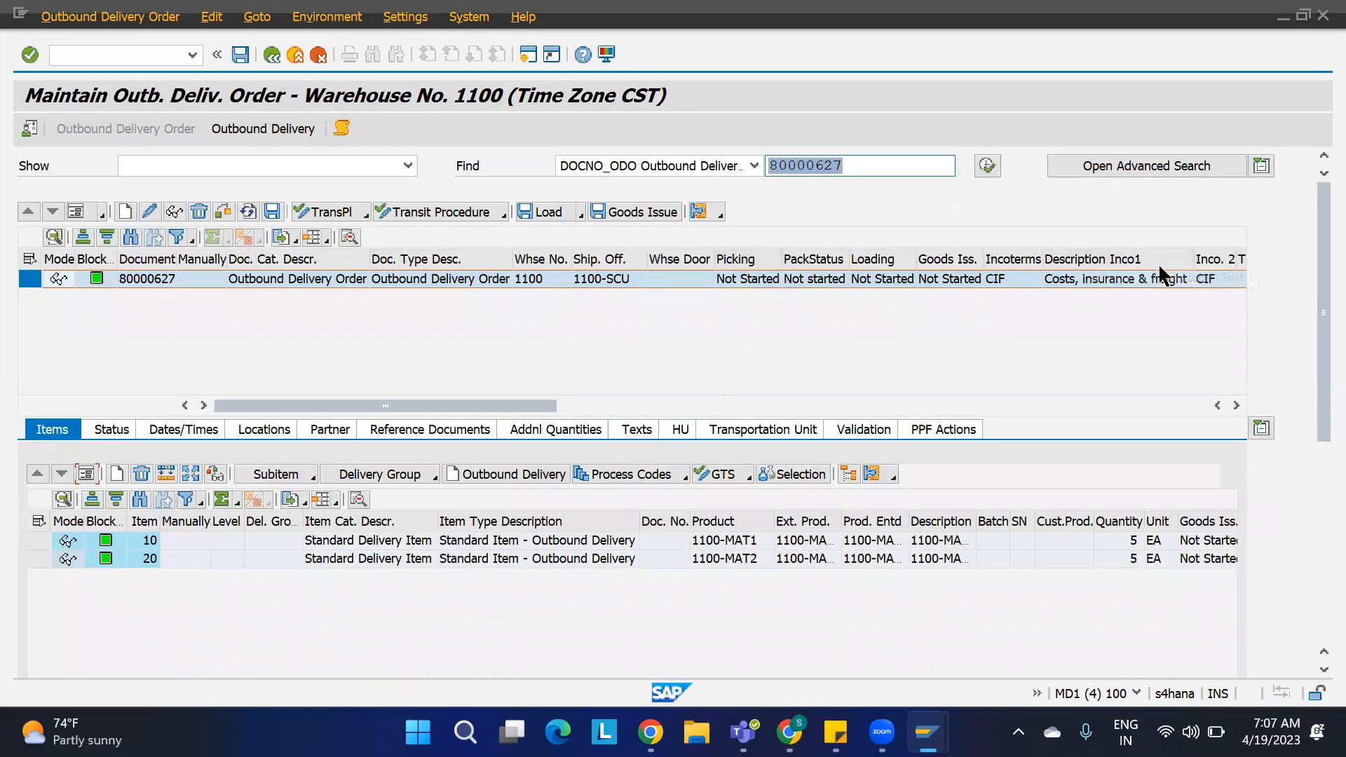
left_click(720, 212)
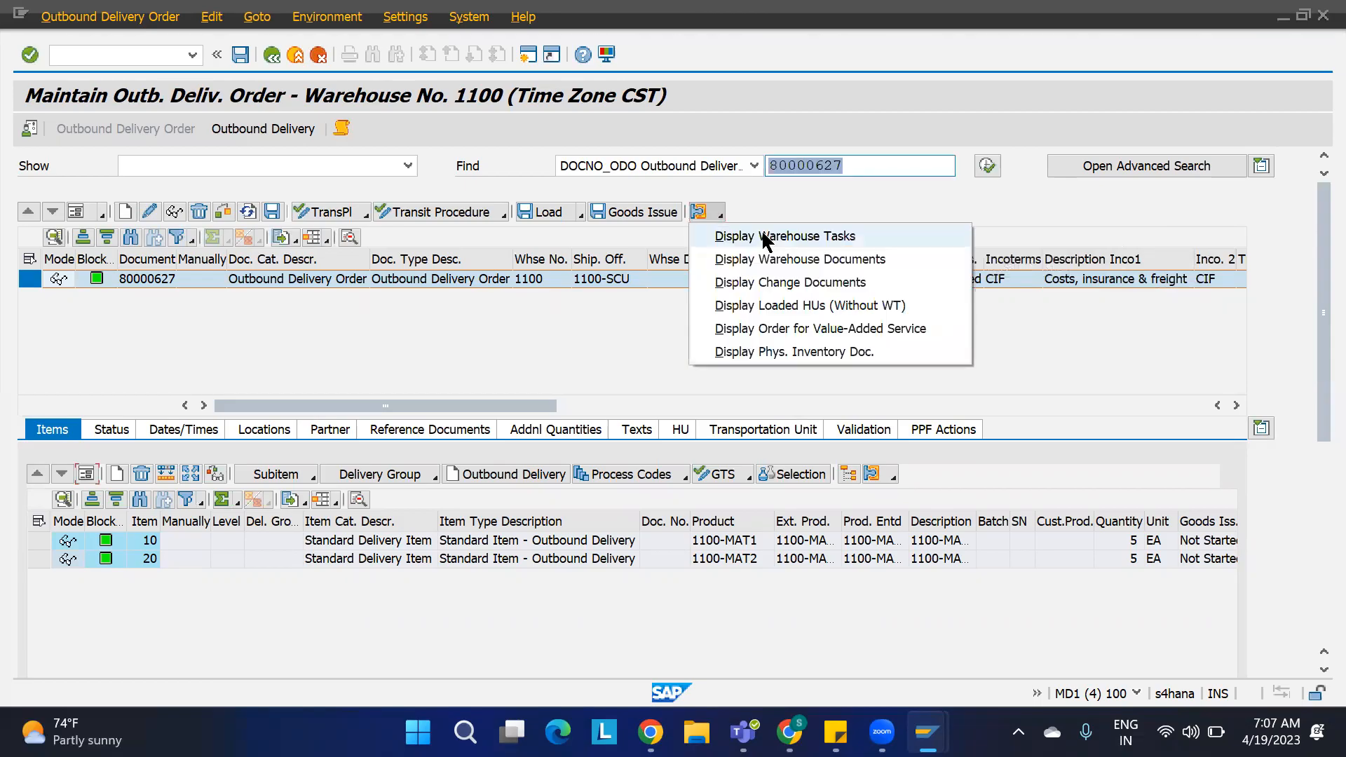
left_click(766, 236)
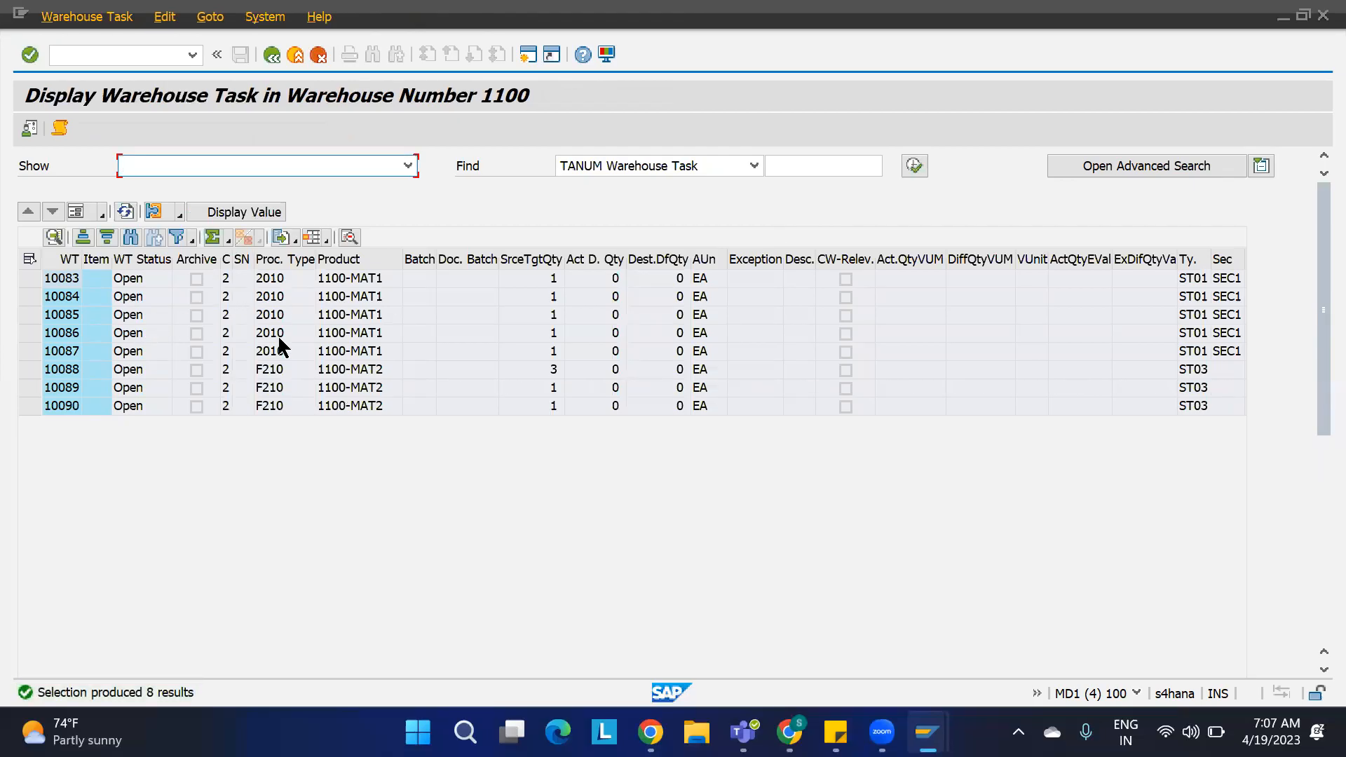
left_click(29, 259)
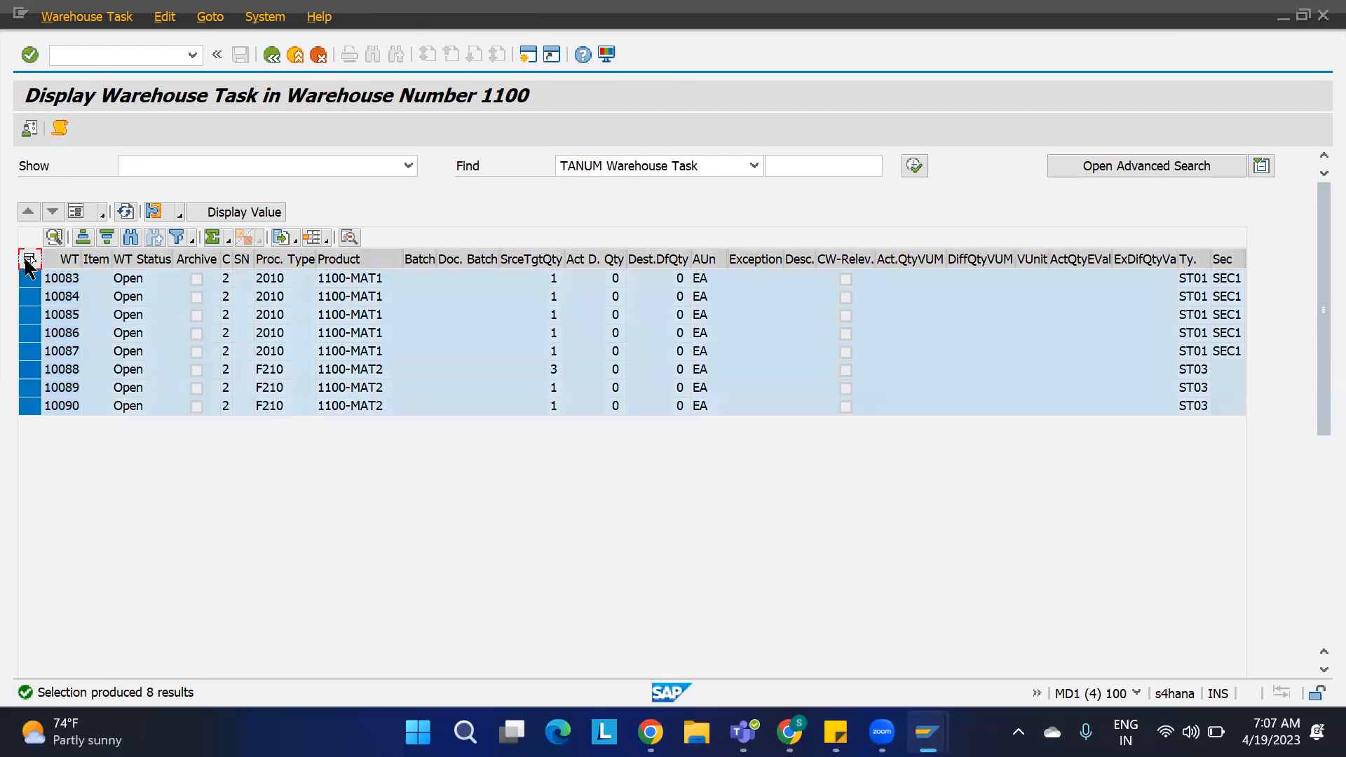
Step: Confirm and save both warehouse orders 40086 and 40087, then return and reload the delivery order
left_click(154, 212)
left_click(217, 230)
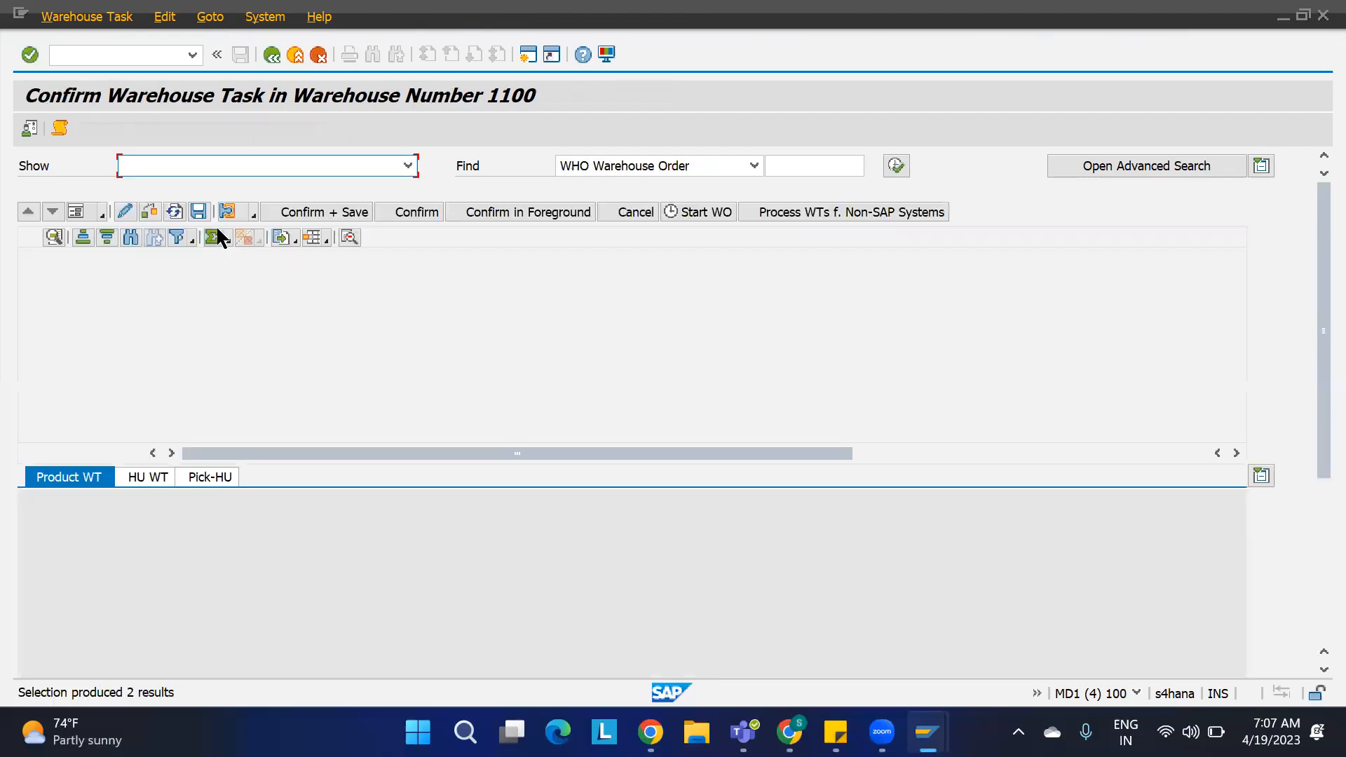
left_click(30, 259)
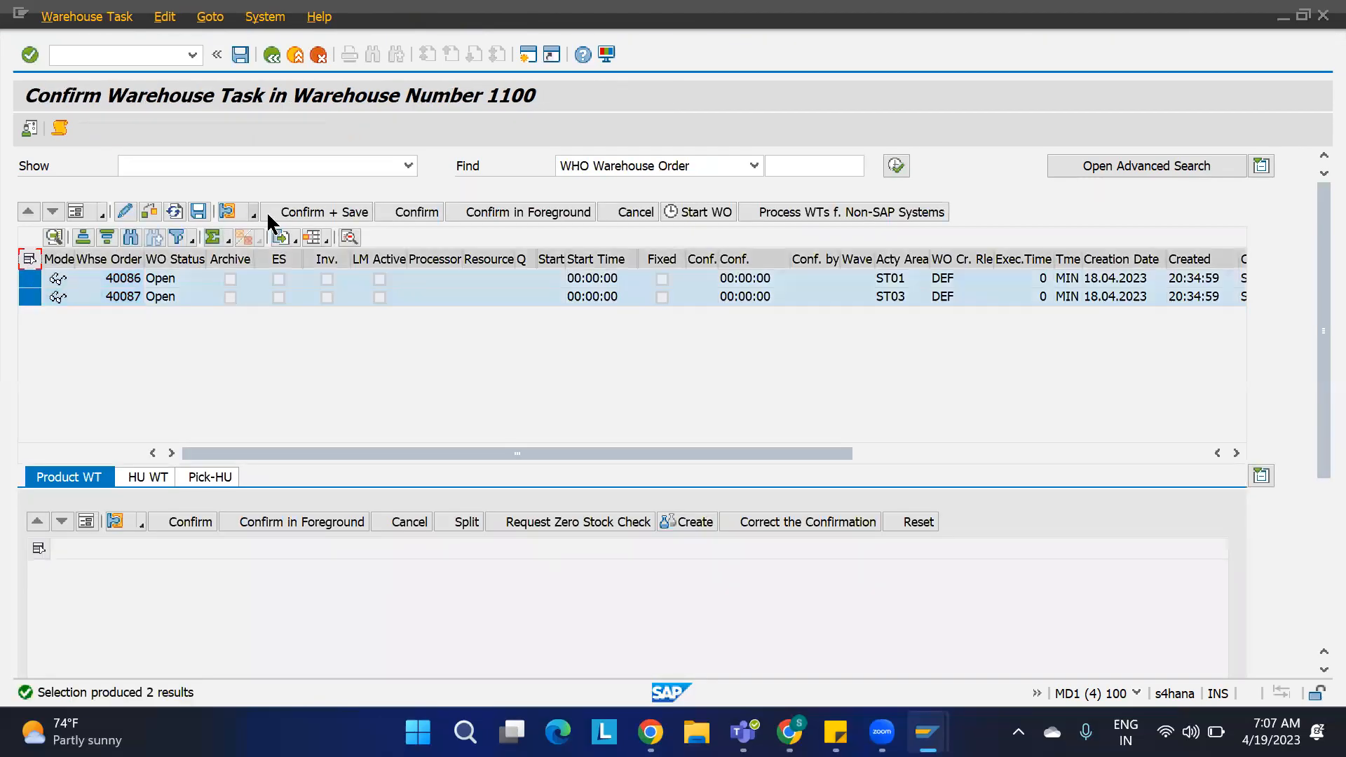
left_click(290, 212)
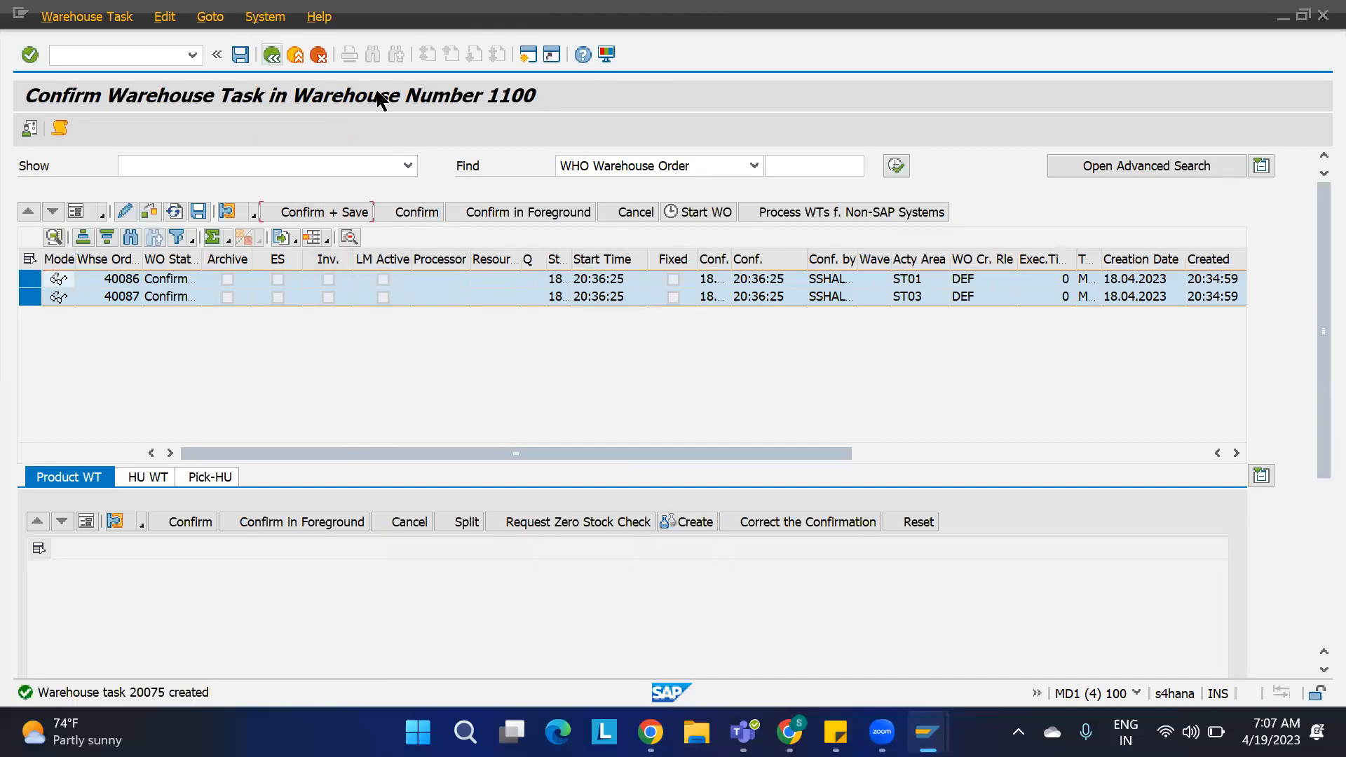
key("F3")
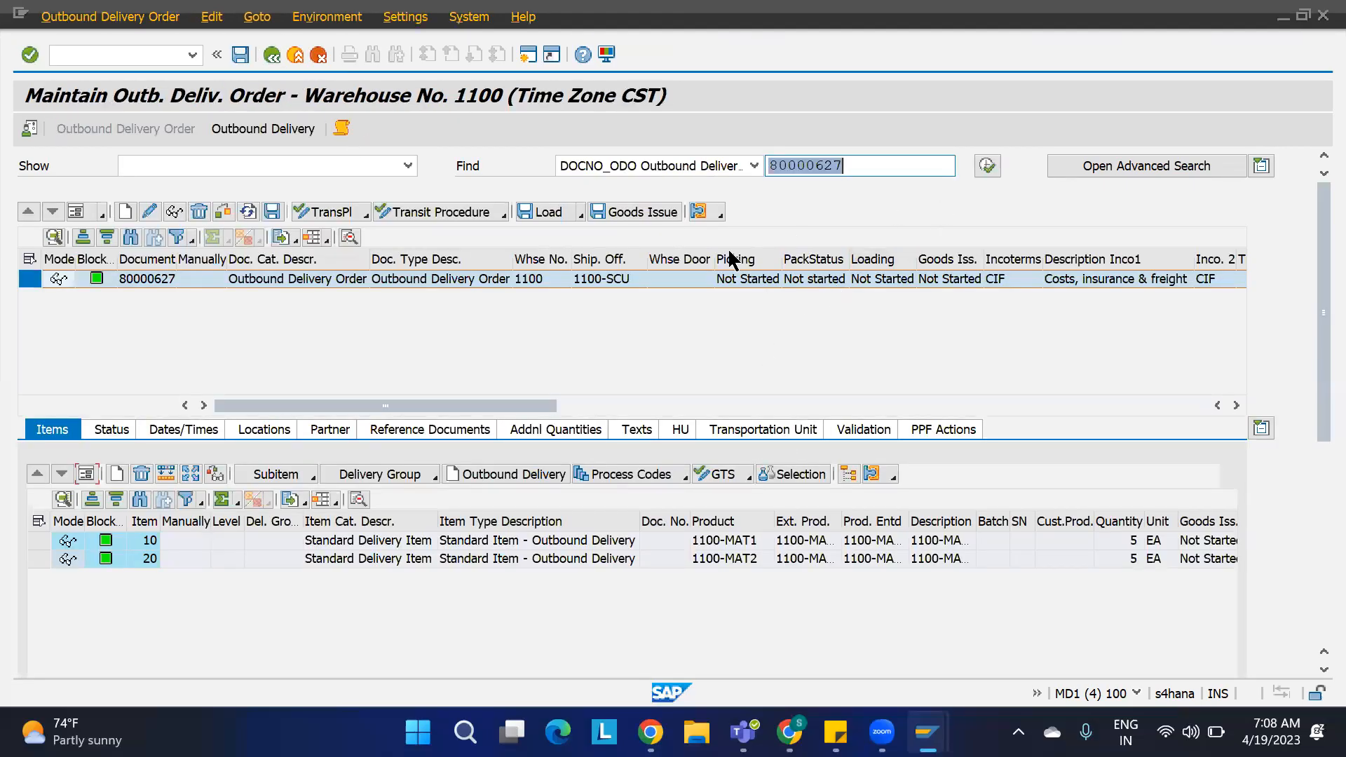
left_click(988, 167)
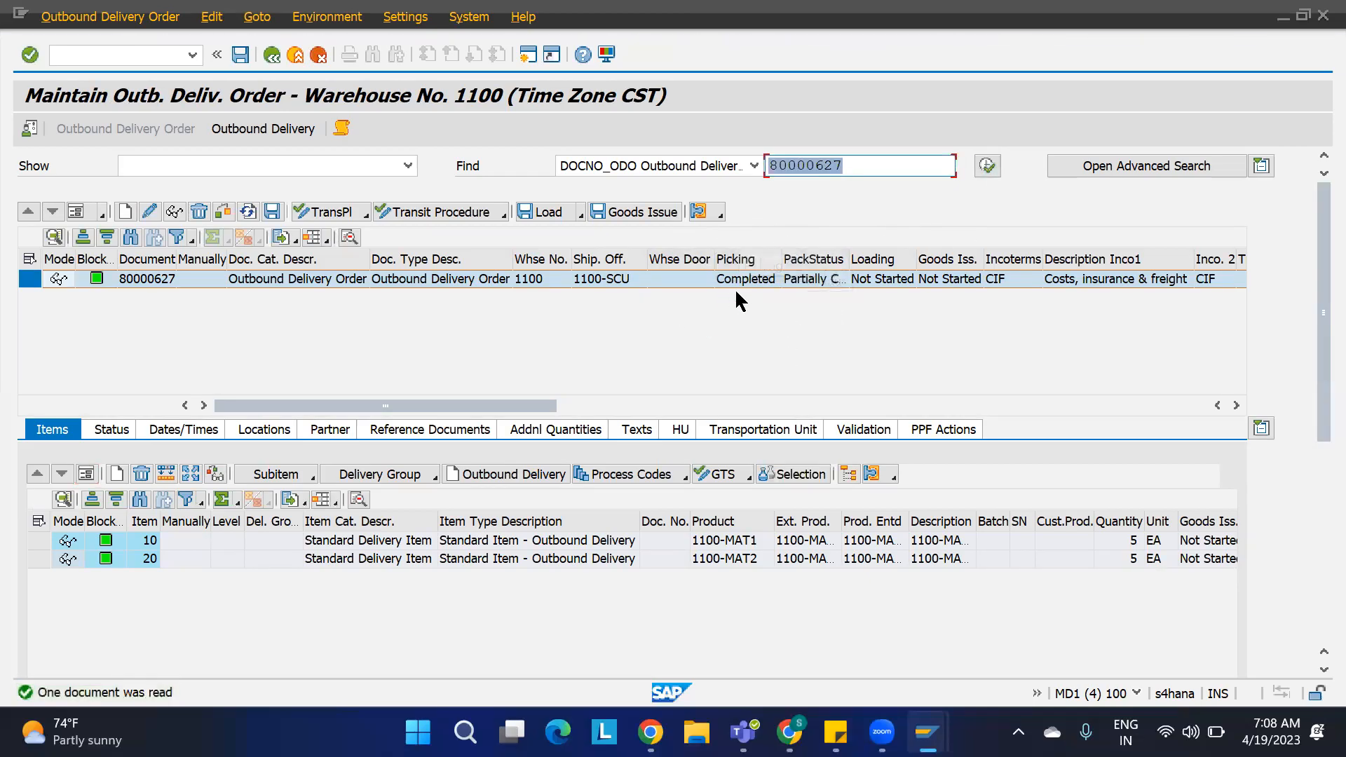
Step: Refresh the warehouse monitor's physical stock list for bin ST03-01-01-01
key("alt+Tab")
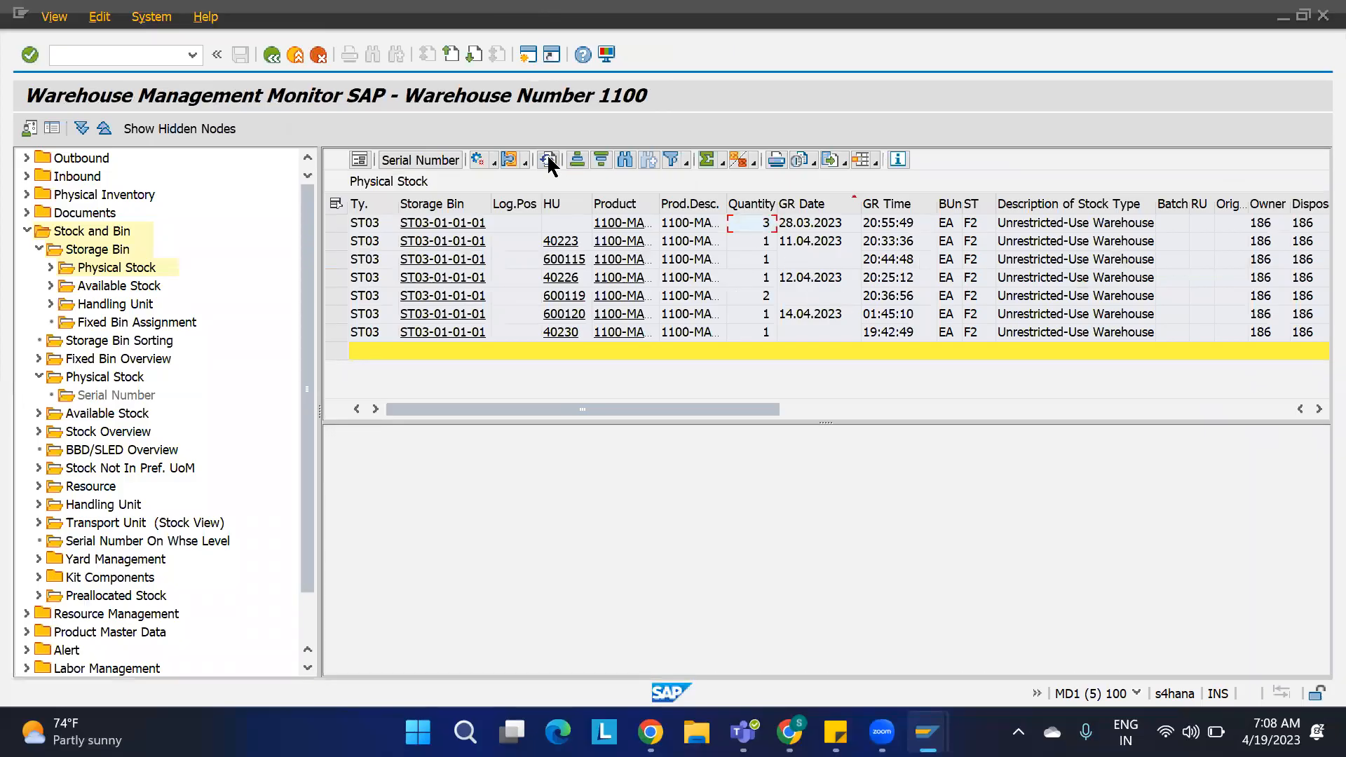
left_click(549, 160)
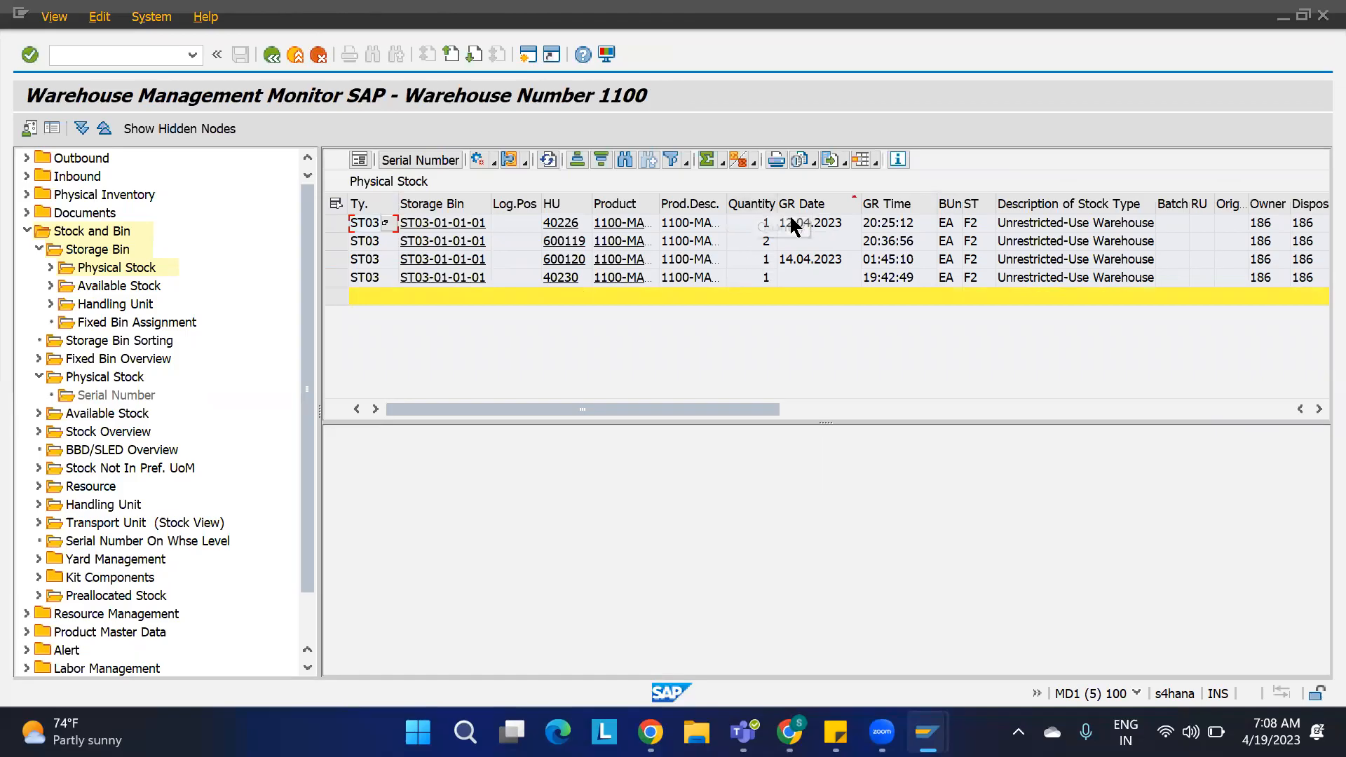
Step: Post goods issue for outbound delivery order 80000627
key("alt+Tab")
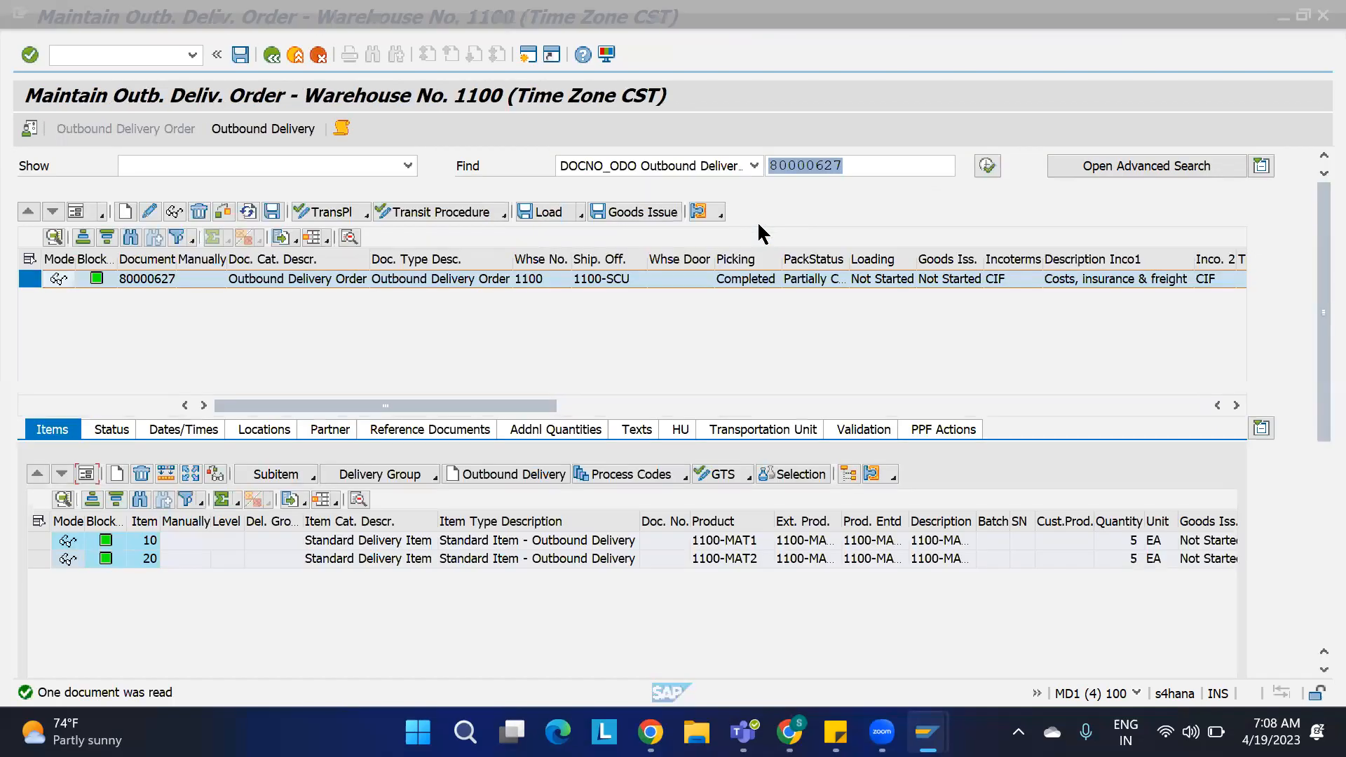
left_click(629, 213)
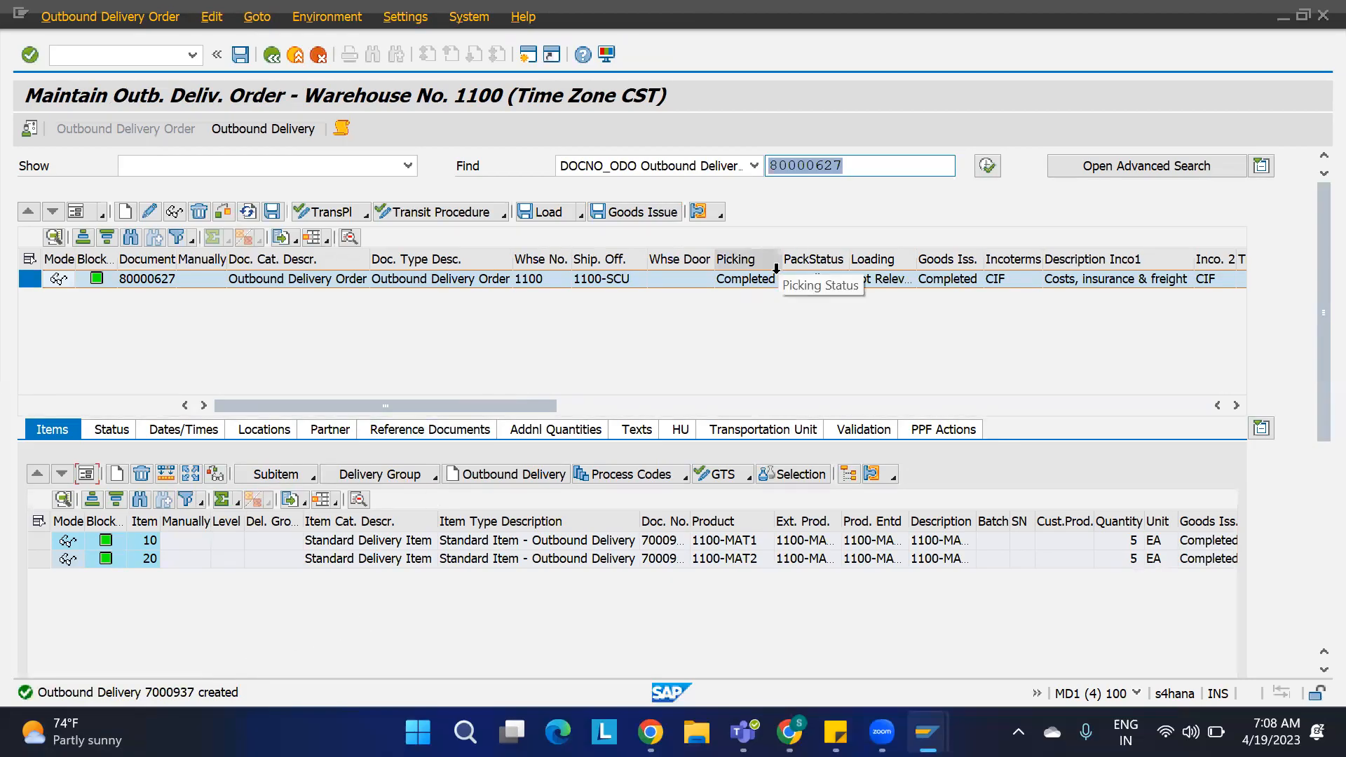
Step: Compare the warehouse monitor's physical stock with the delivery order's picking and goods issue statuses
key("alt+Tab")
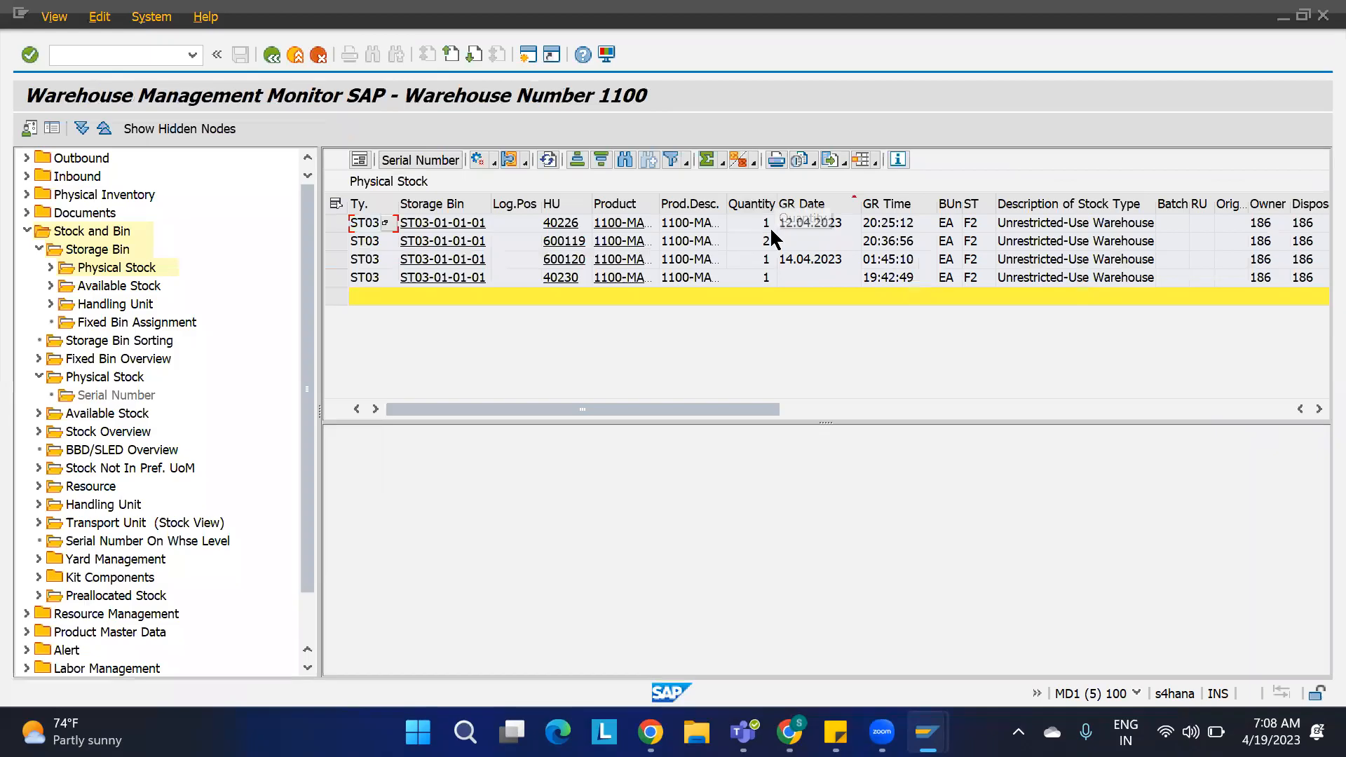
key("alt+Tab")
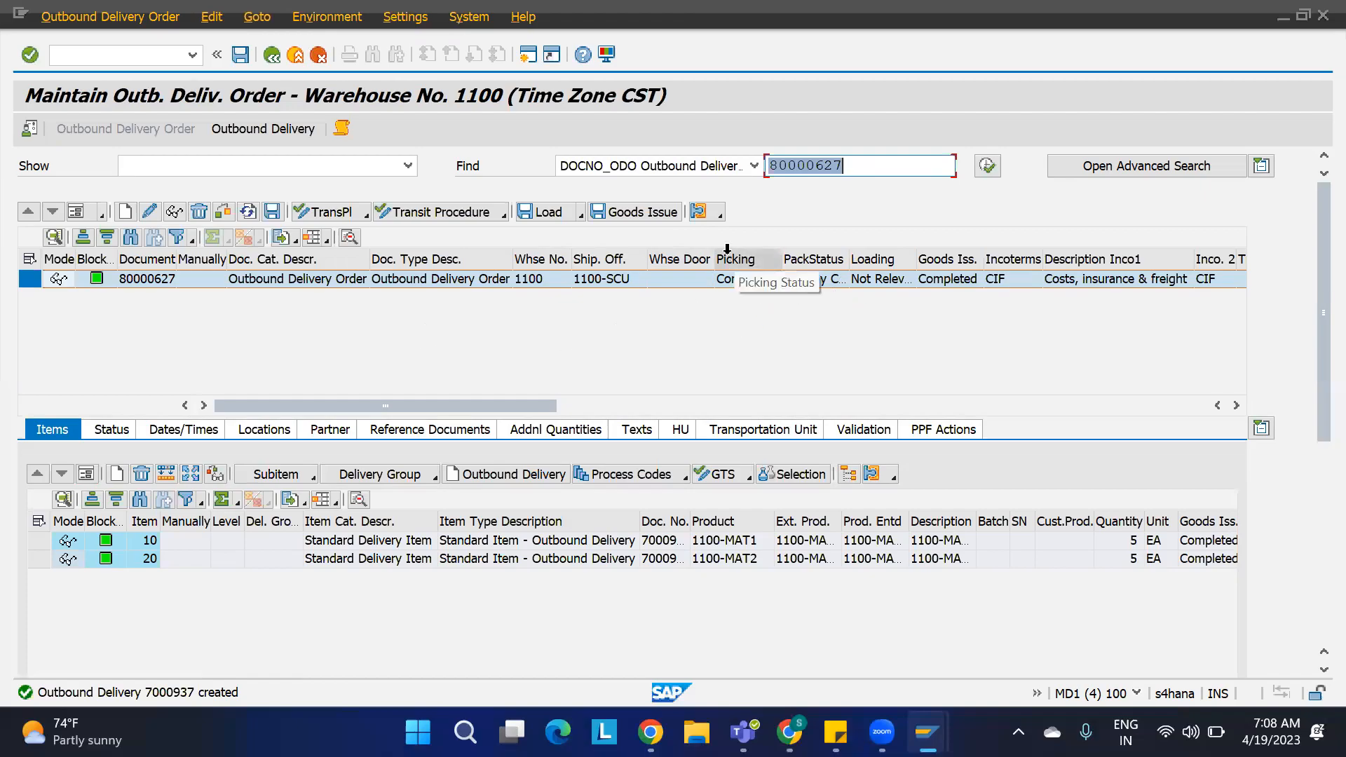
key("alt+Tab")
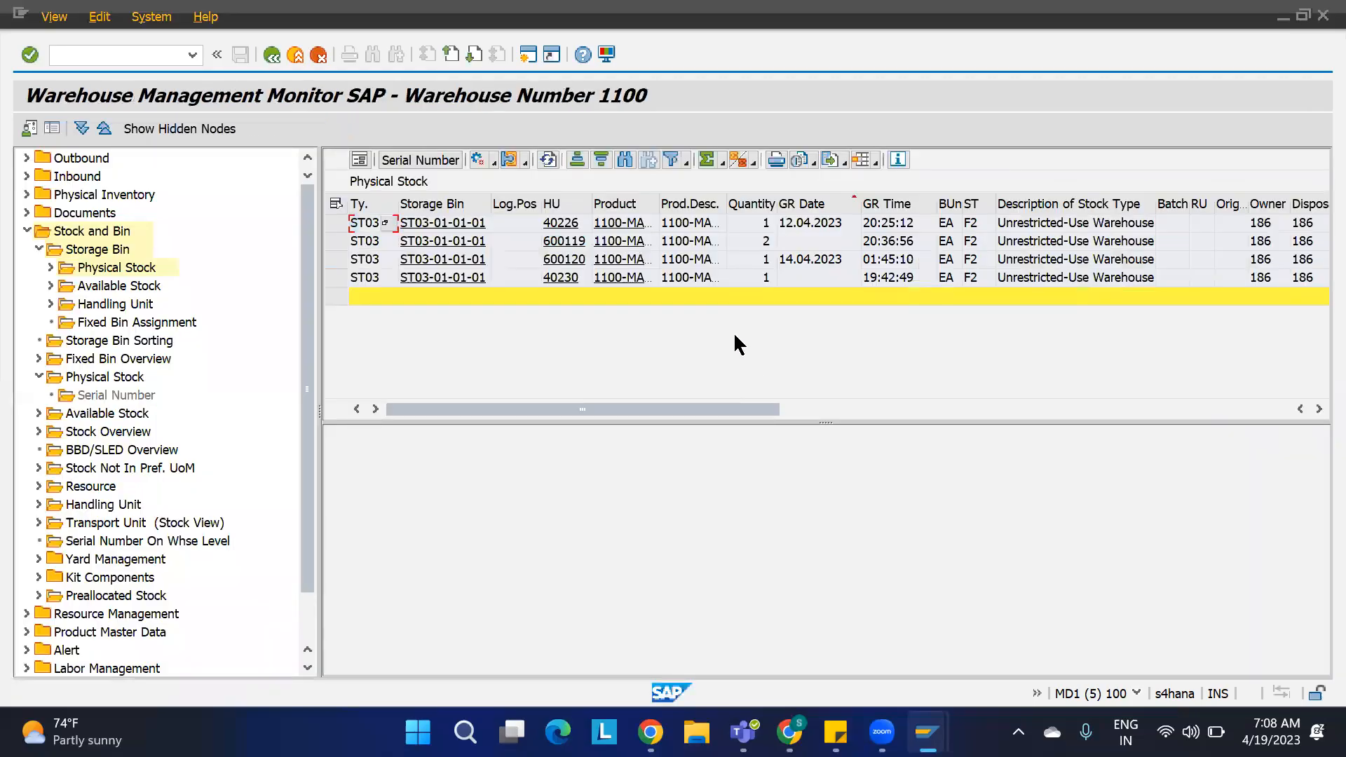
key("alt+Tab")
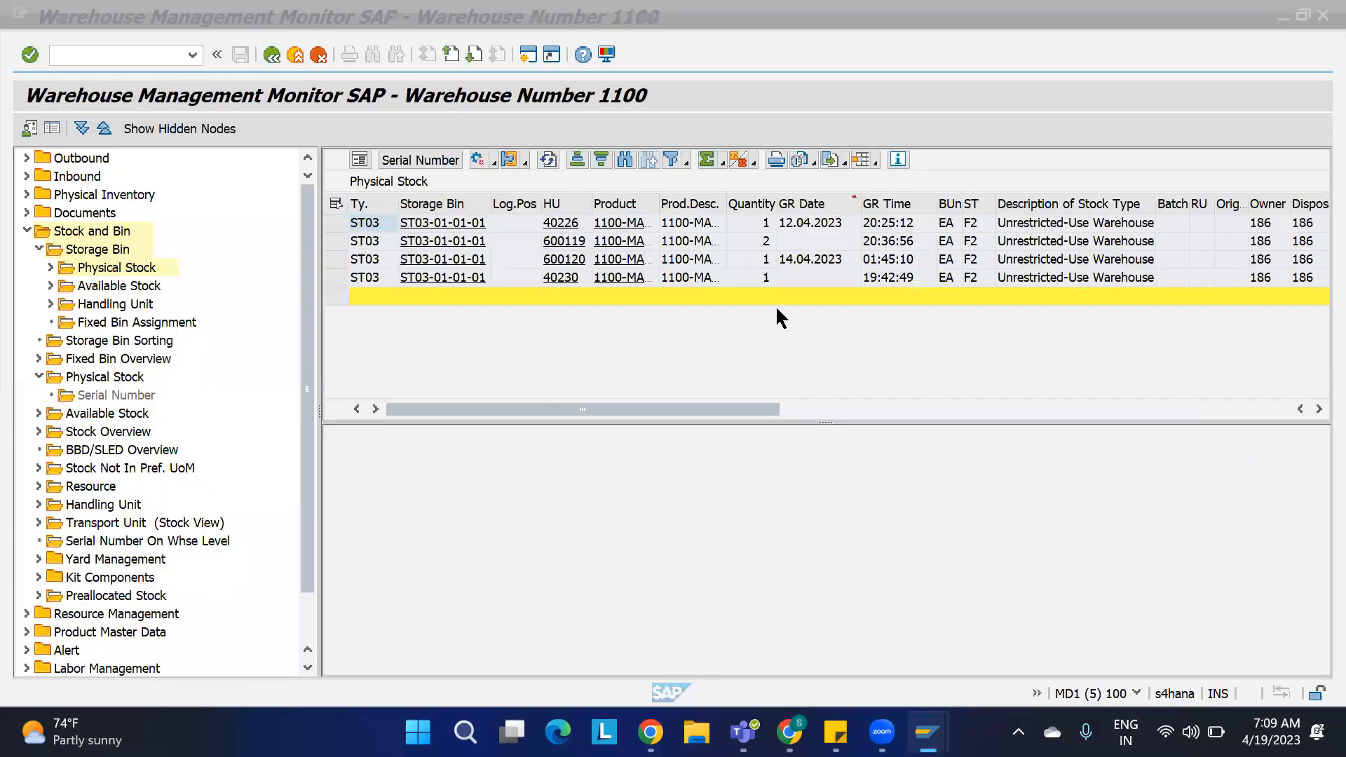
left_click(775, 305)
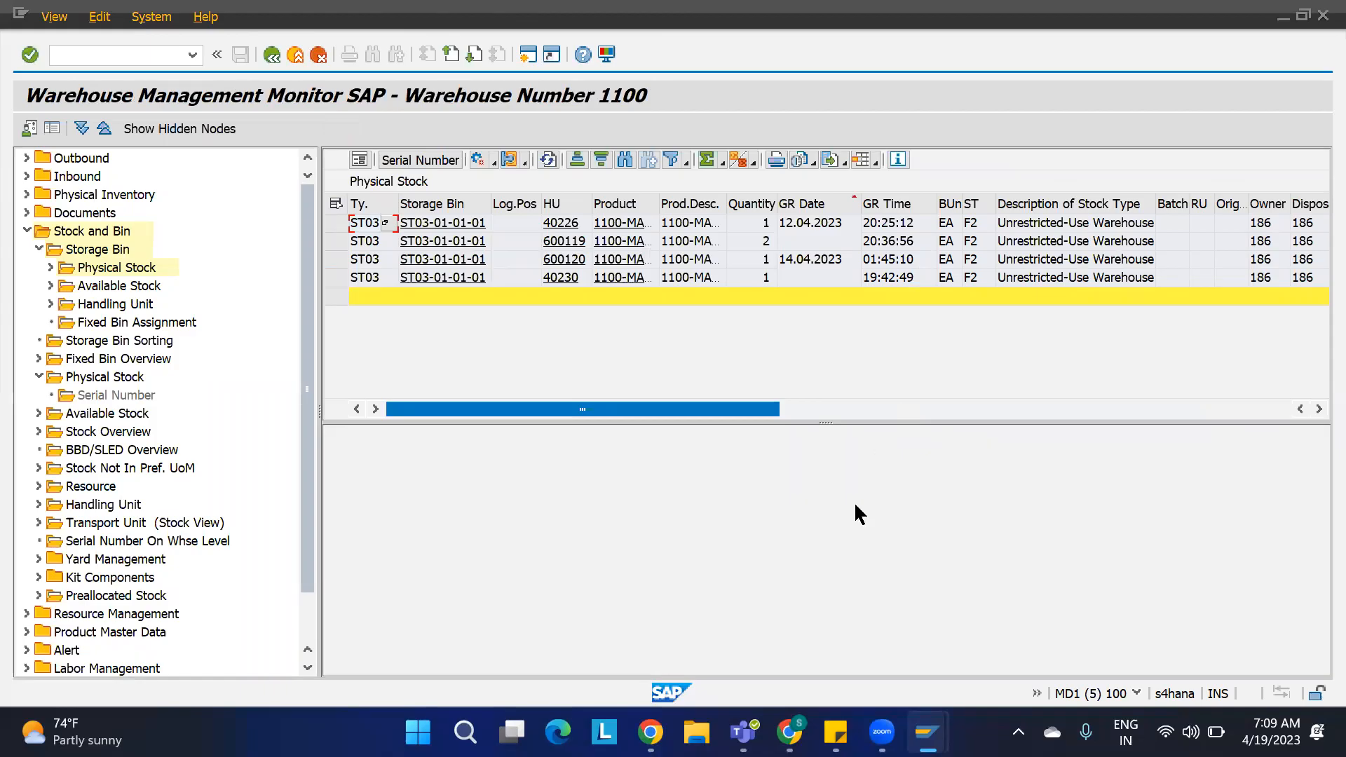
key("alt+Tab")
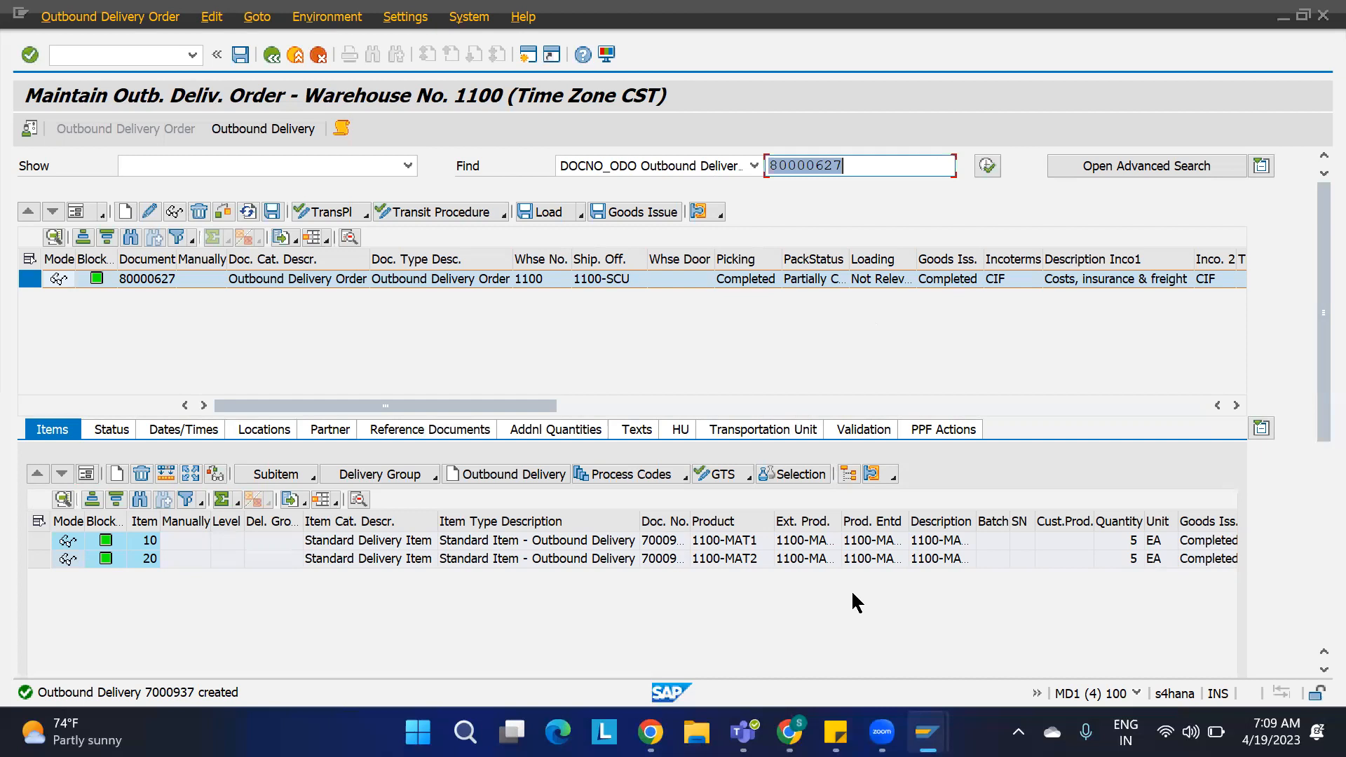
left_click(889, 356)
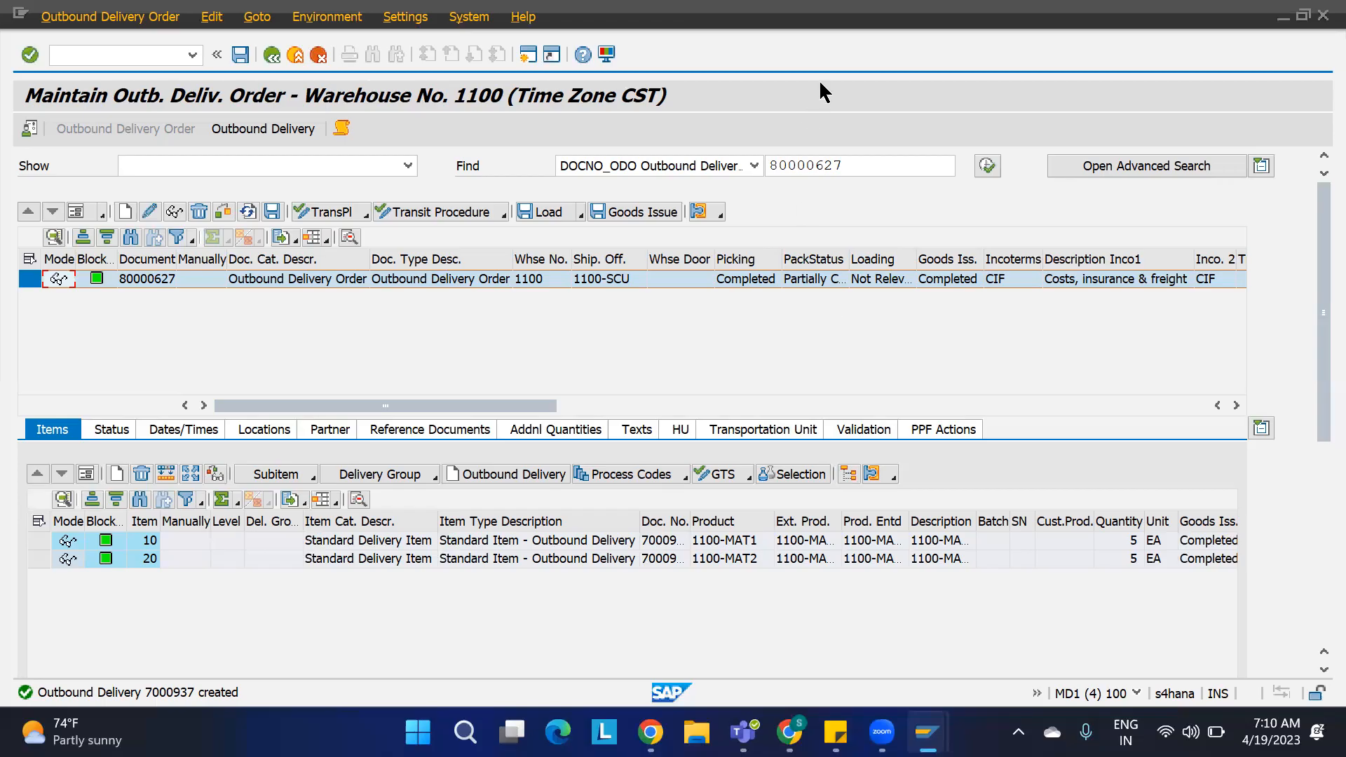
left_click(1055, 98)
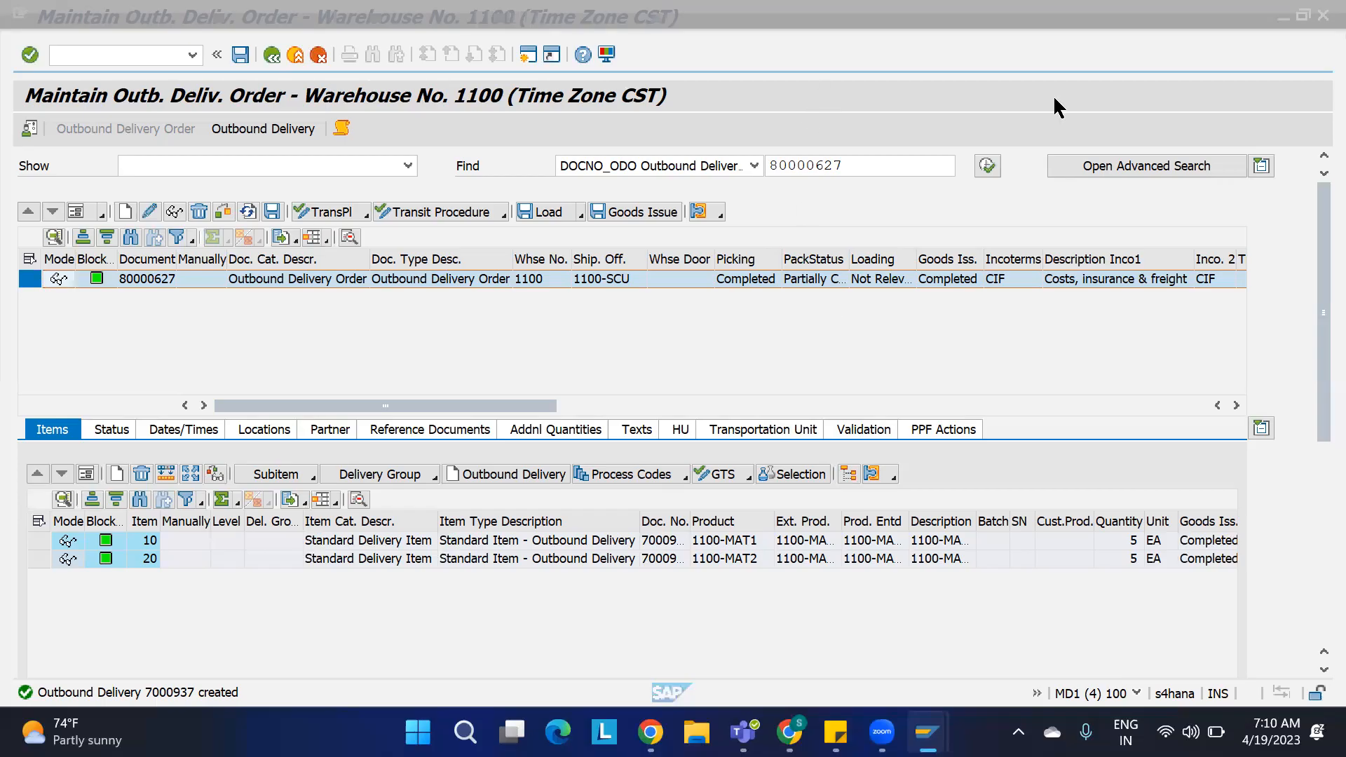